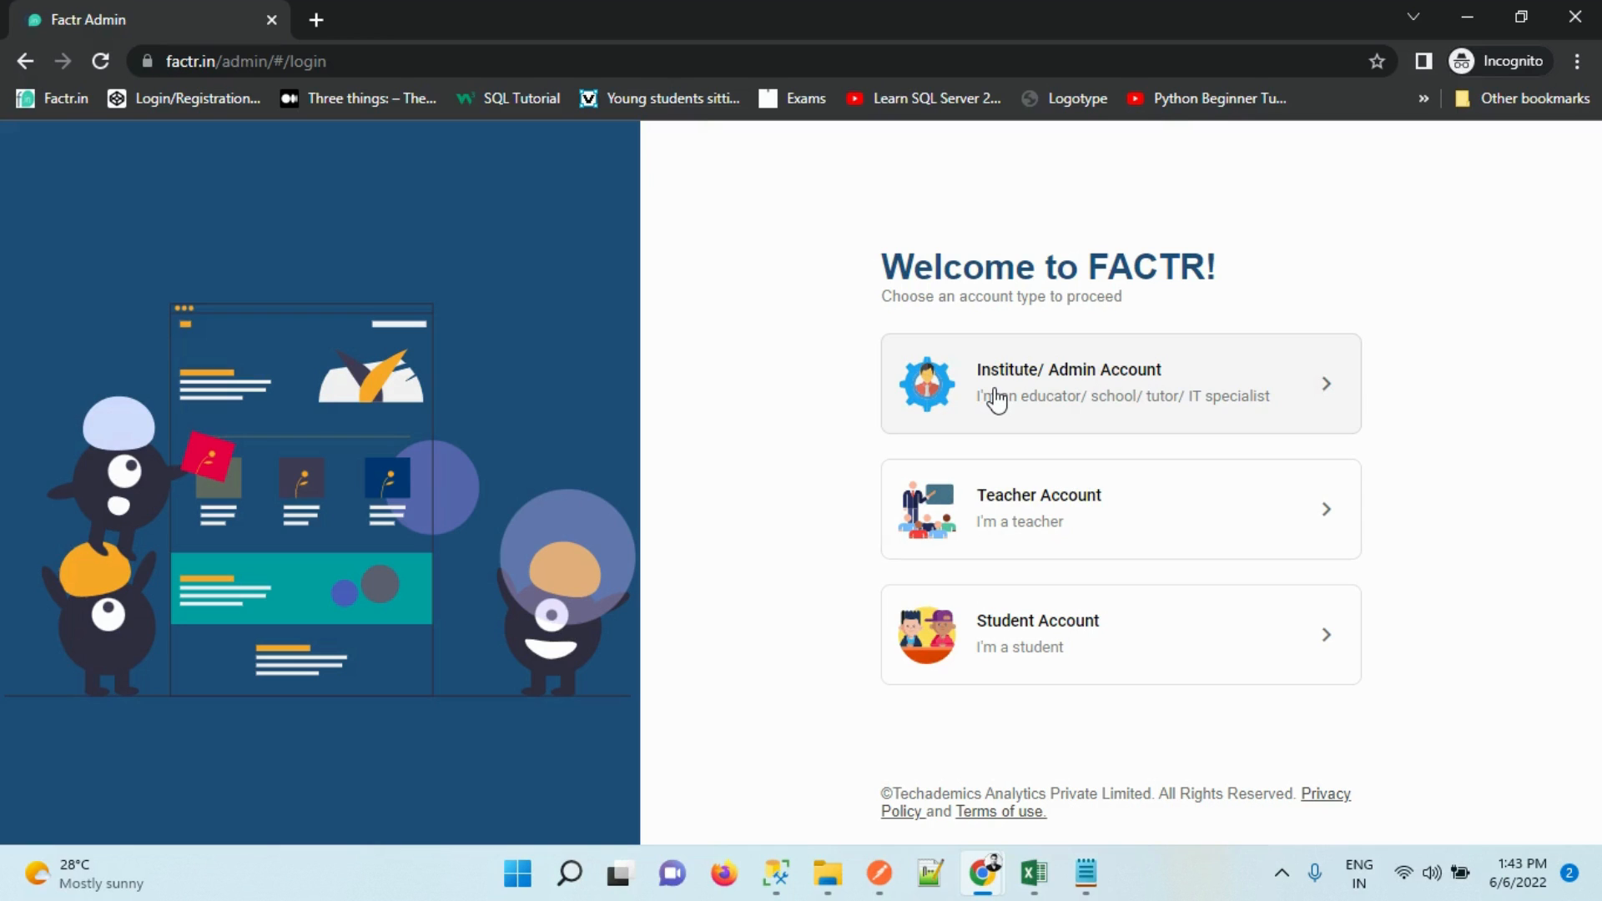
Sign in to the Institute/Admin account with the admin e-mail and password
click(998, 399)
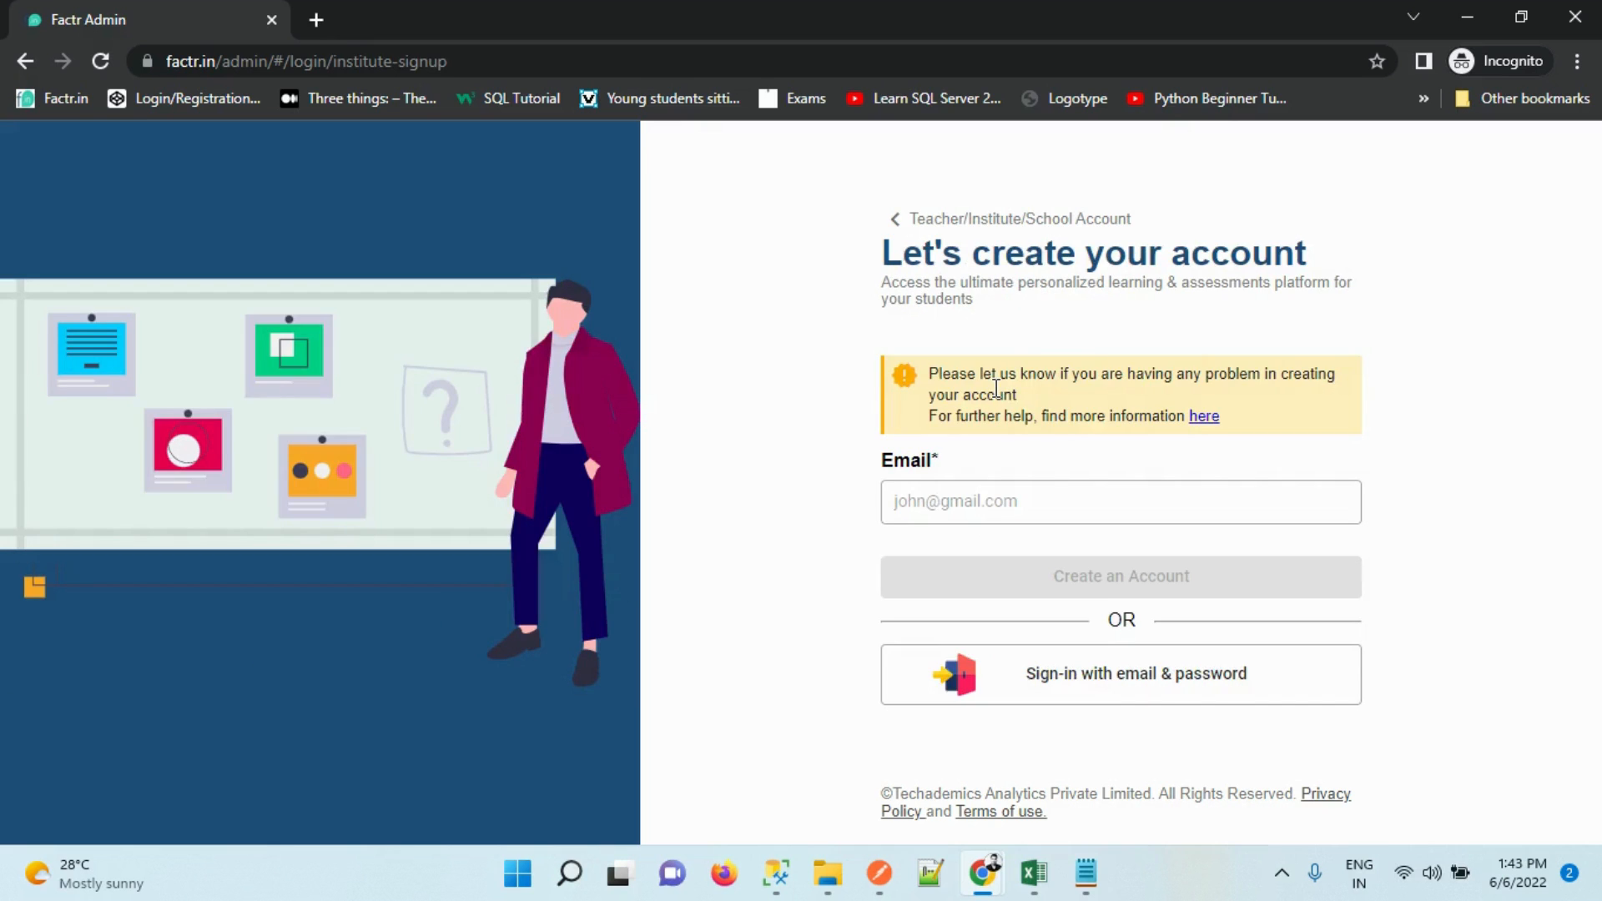
click(1055, 676)
click(982, 428)
key(ctrl+v)
key(Tab)
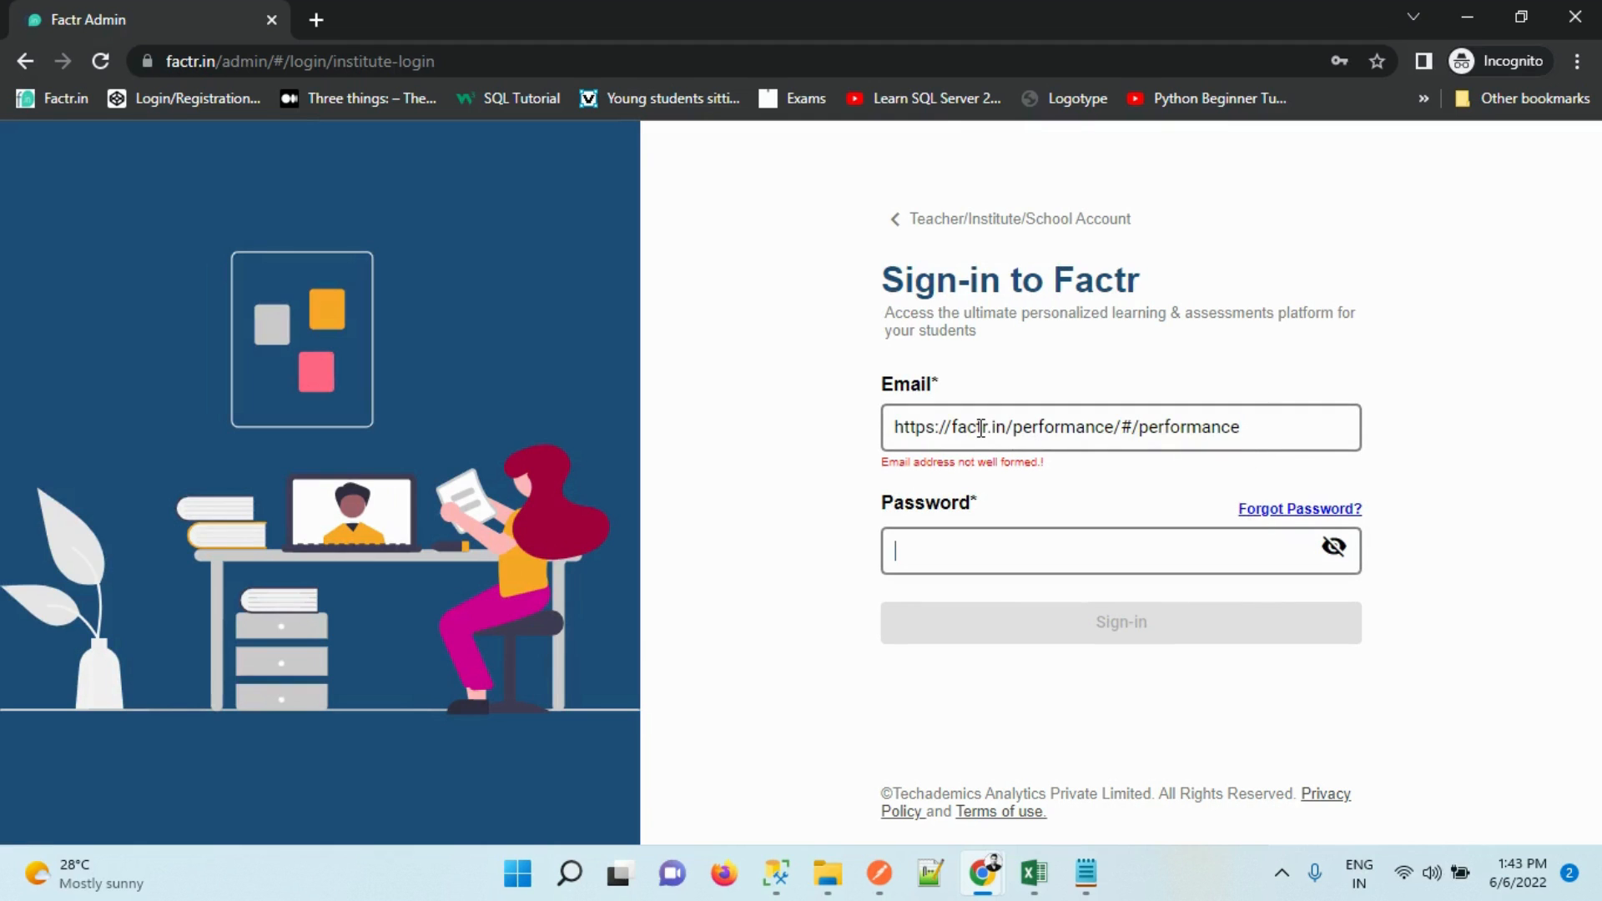
triple_click(982, 428)
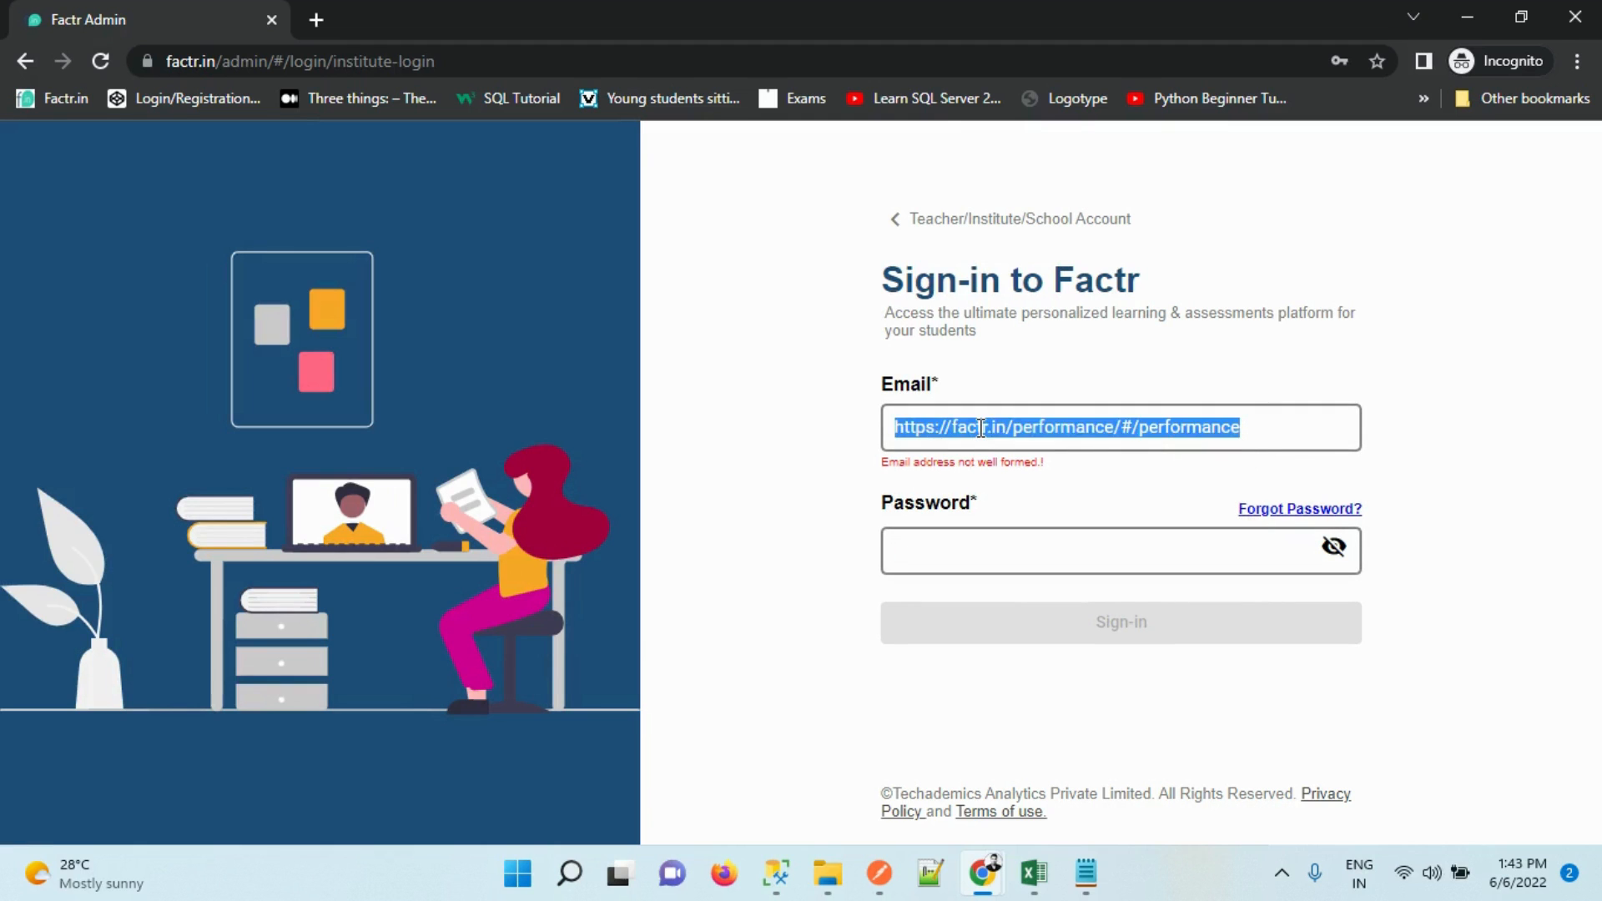
key(BackSpace)
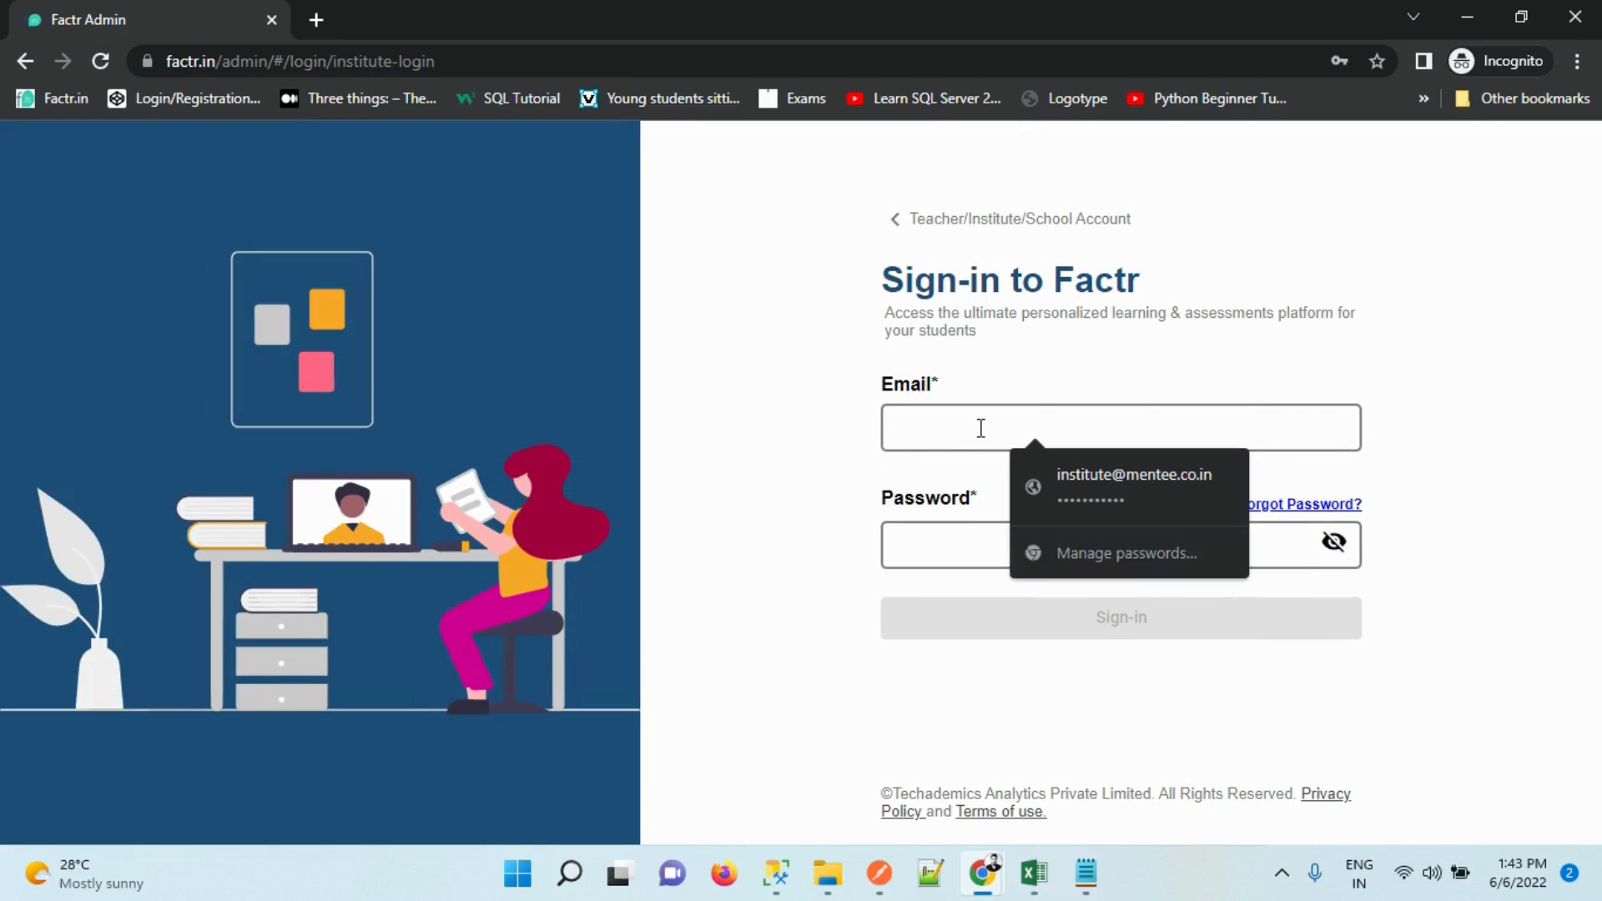
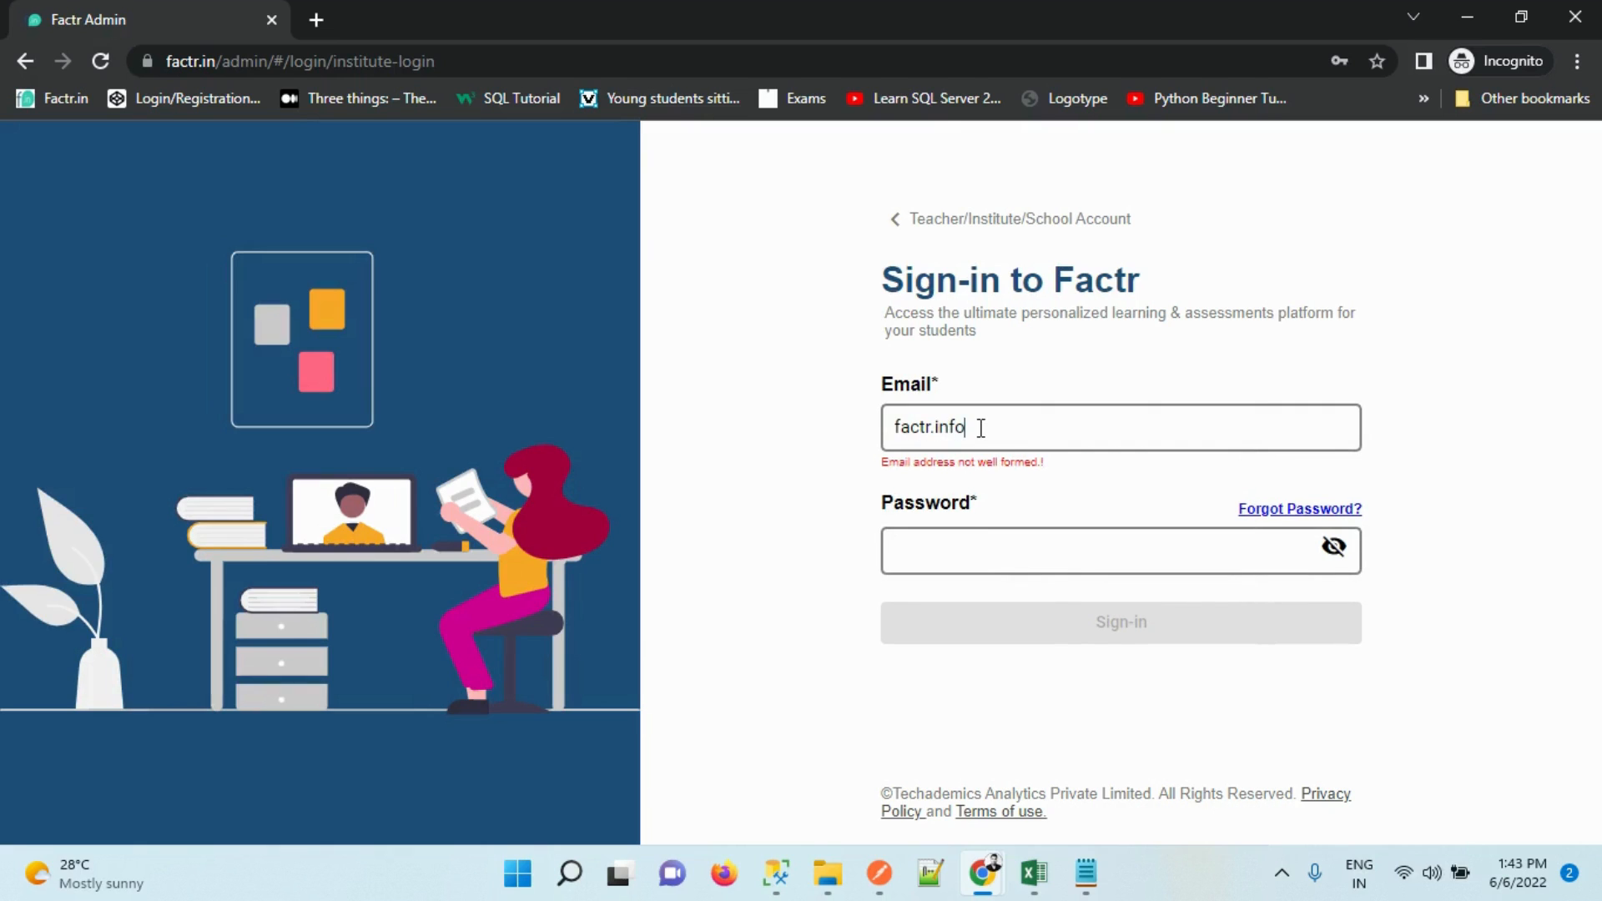
key(Tab)
text(******)
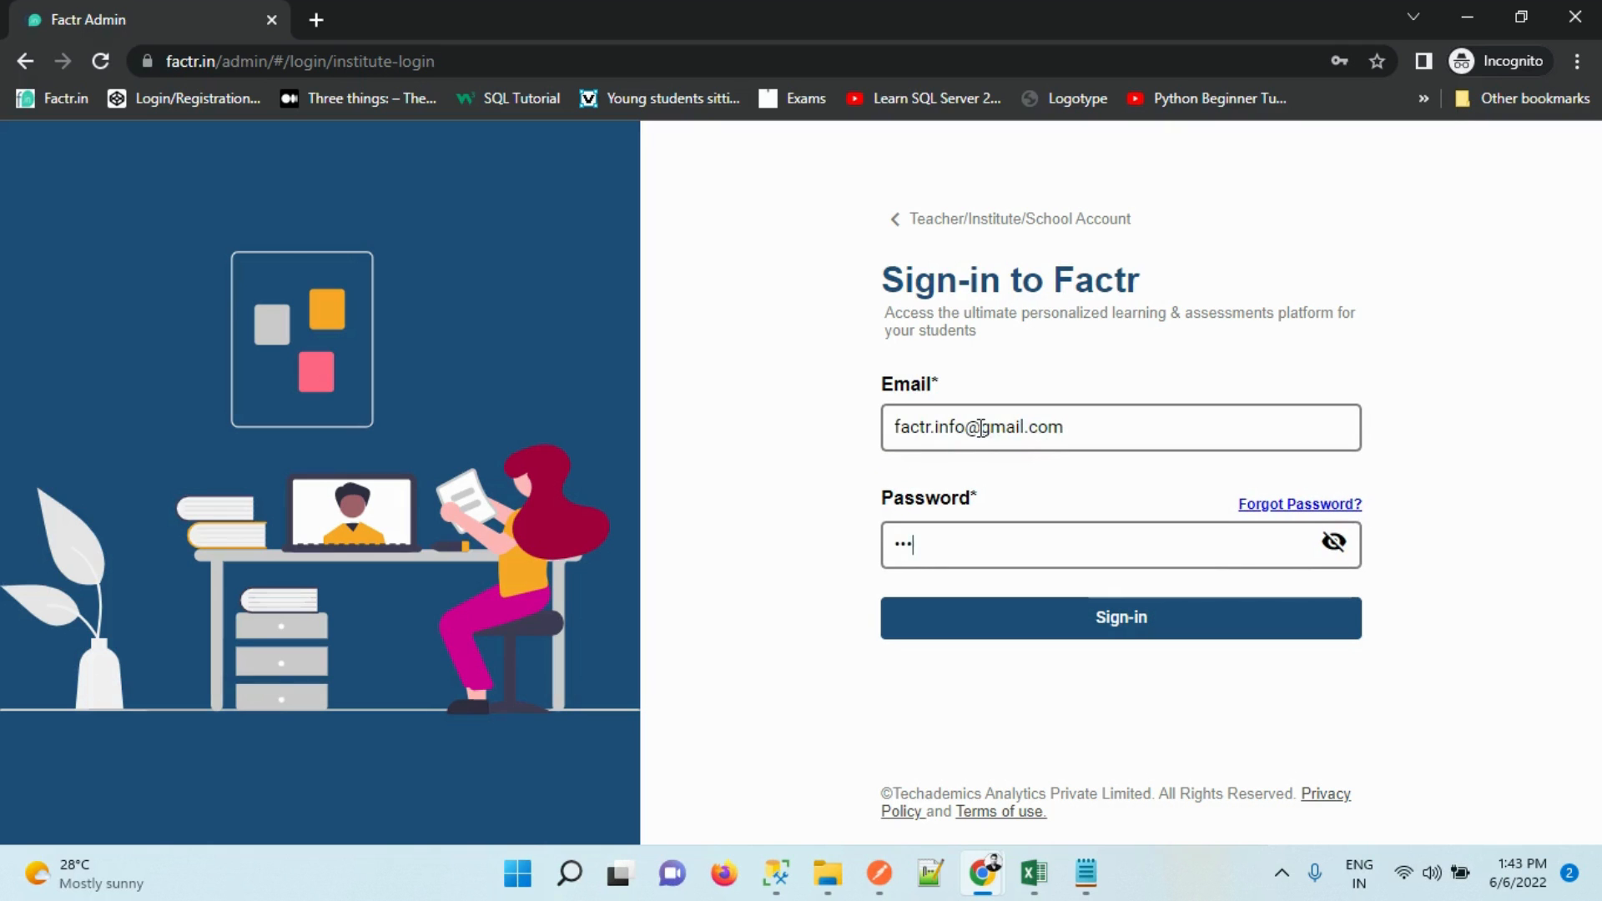
key(Return)
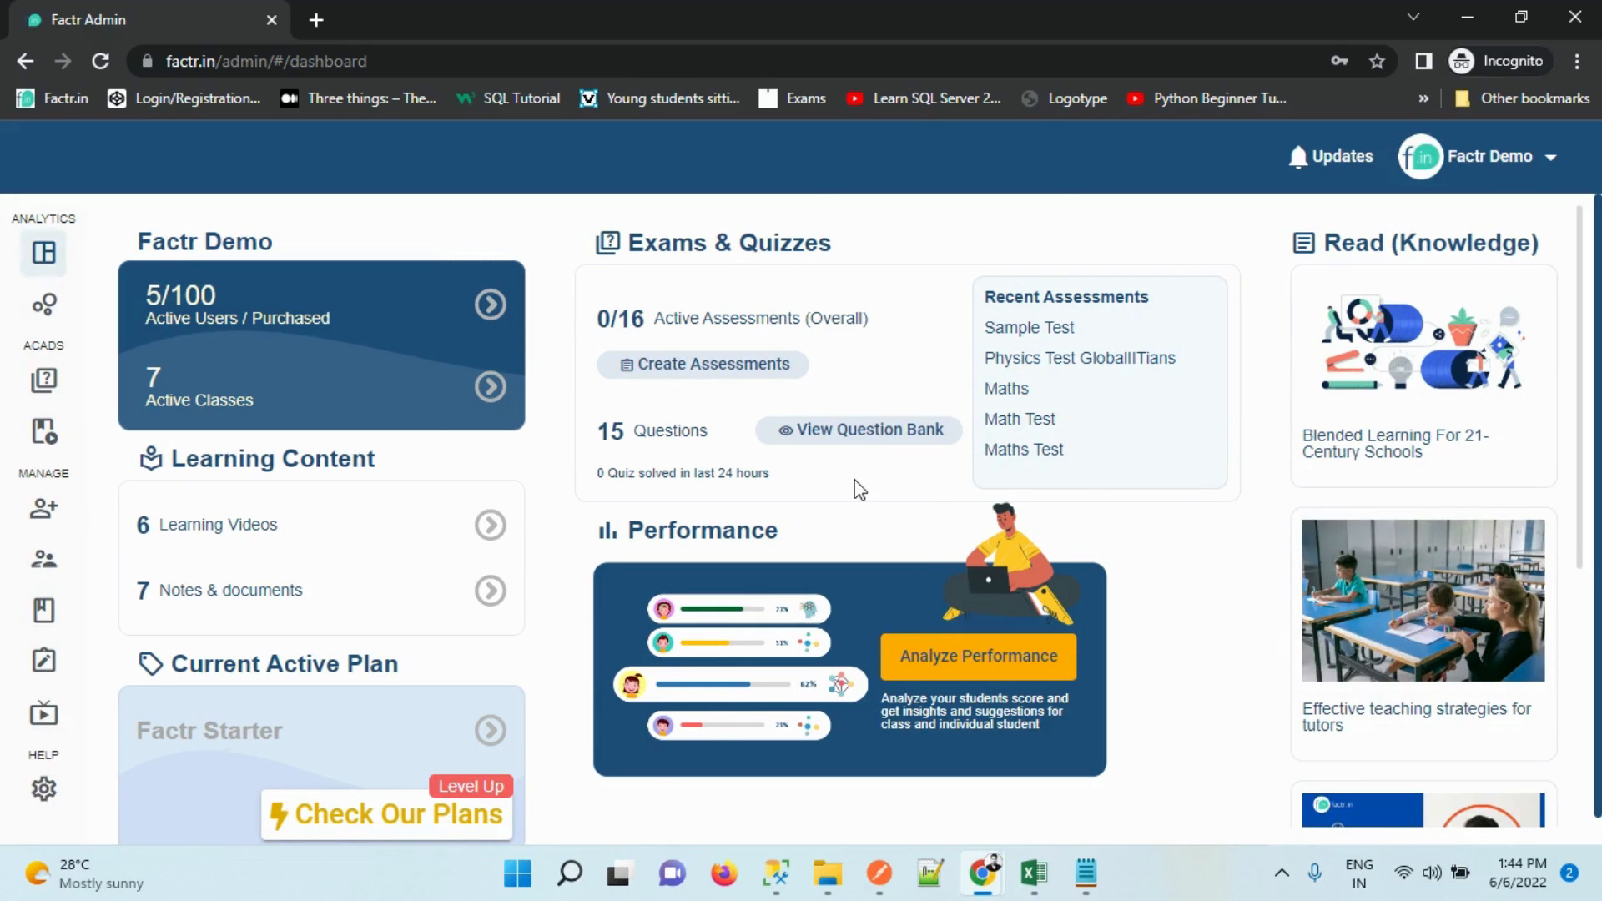
Open the Class page and scroll through existing classes like IIT/JEE, CLASS - 9 and CLASS 10
mouse_move(50, 430)
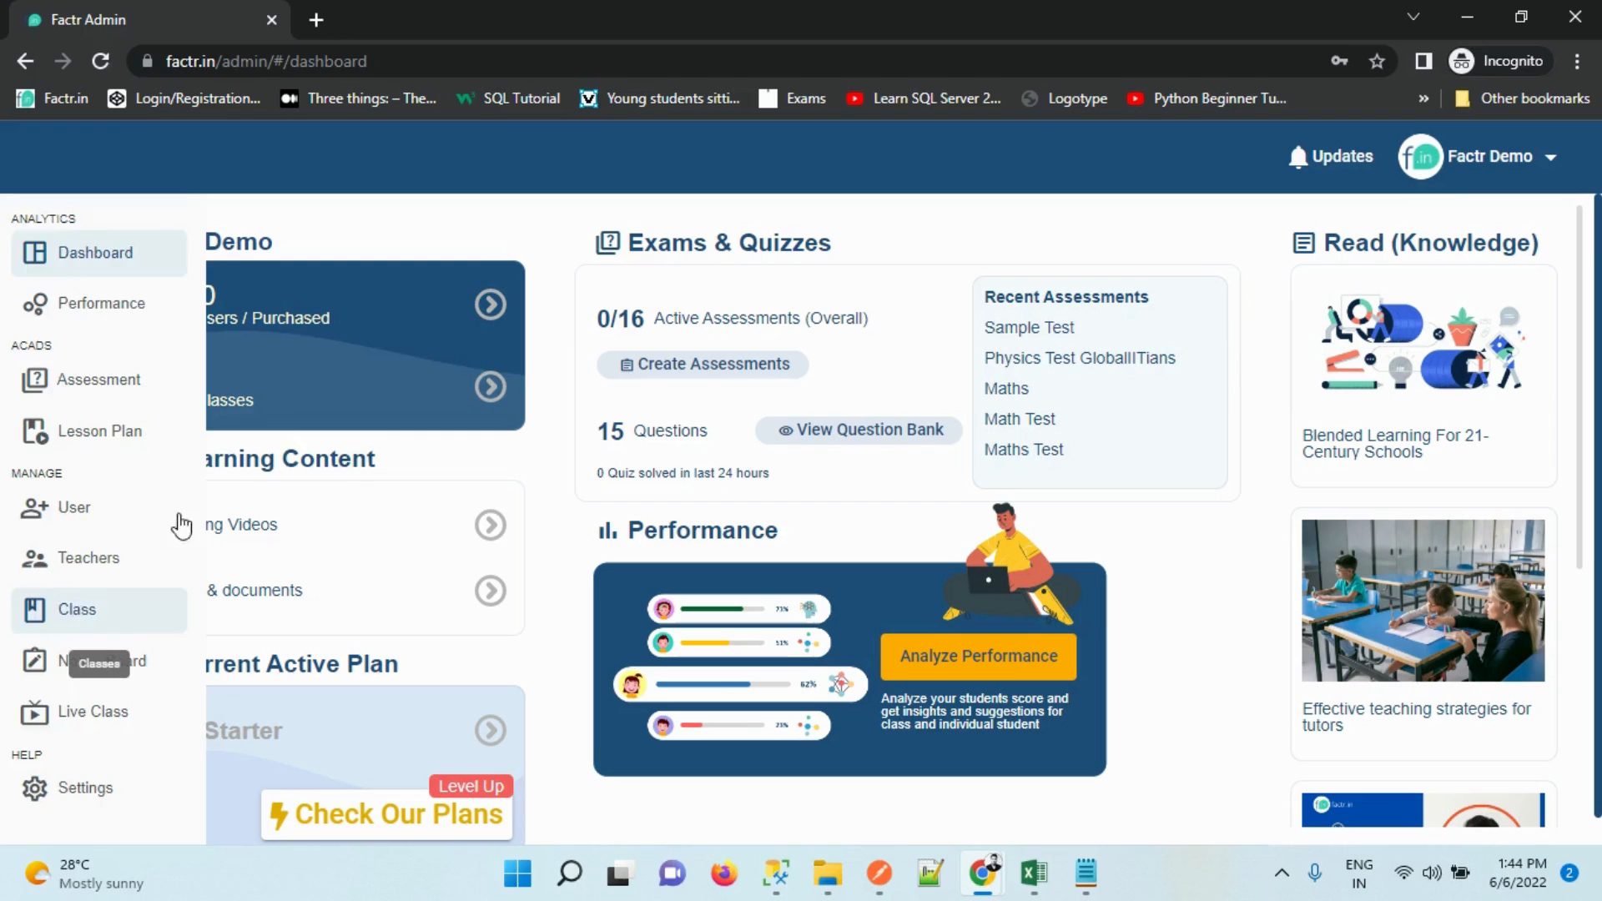
click(46, 619)
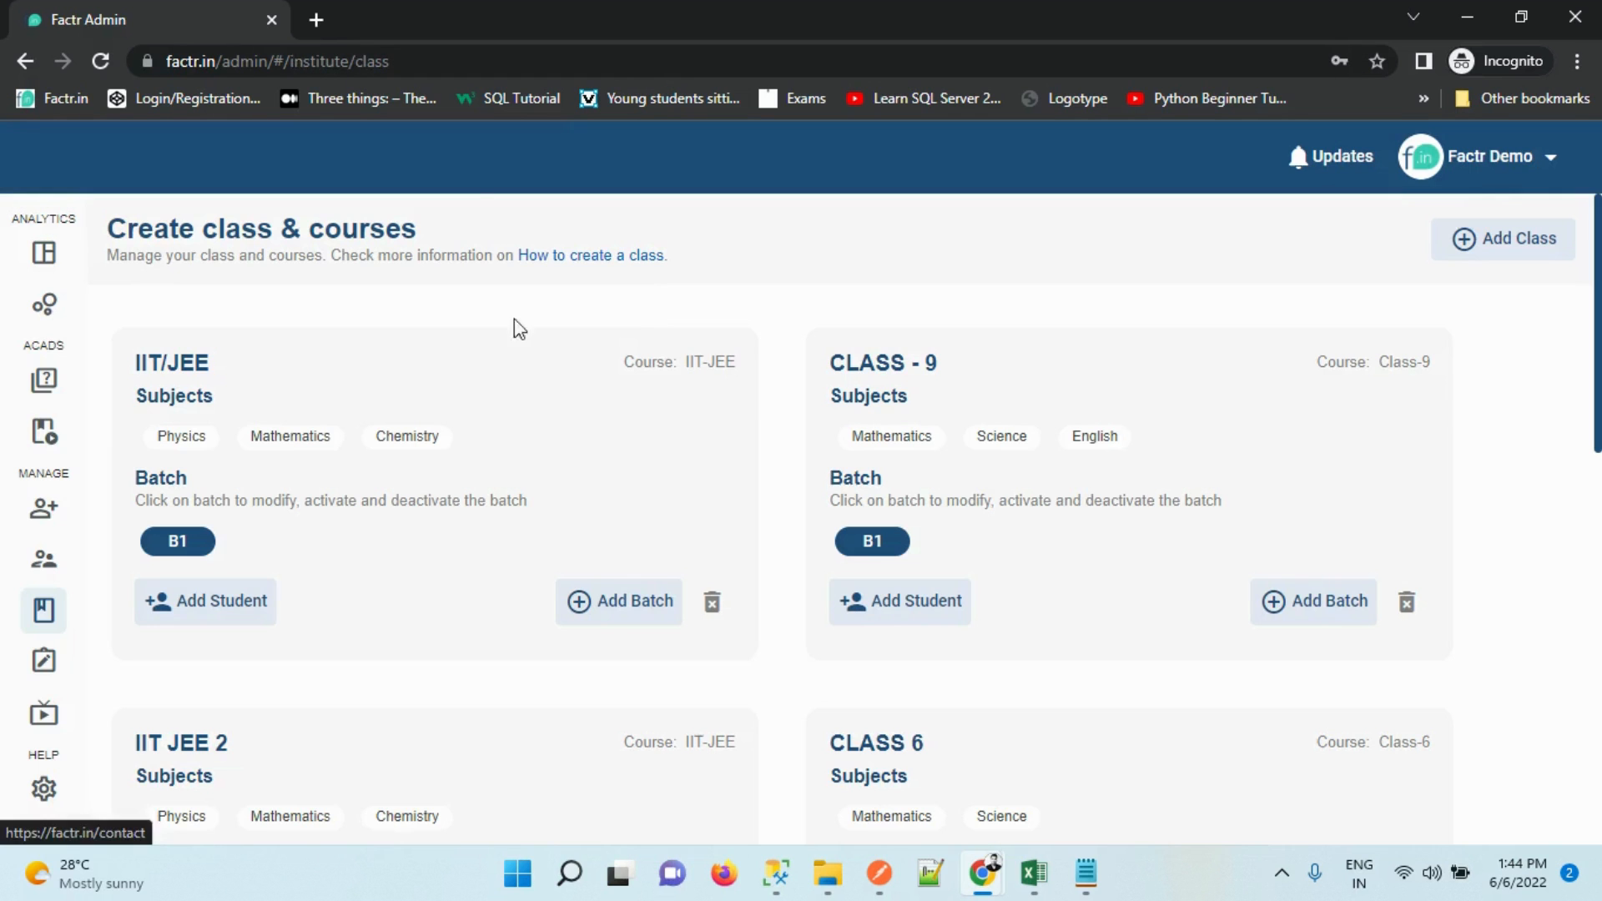
drag(1597, 294, 1599, 251)
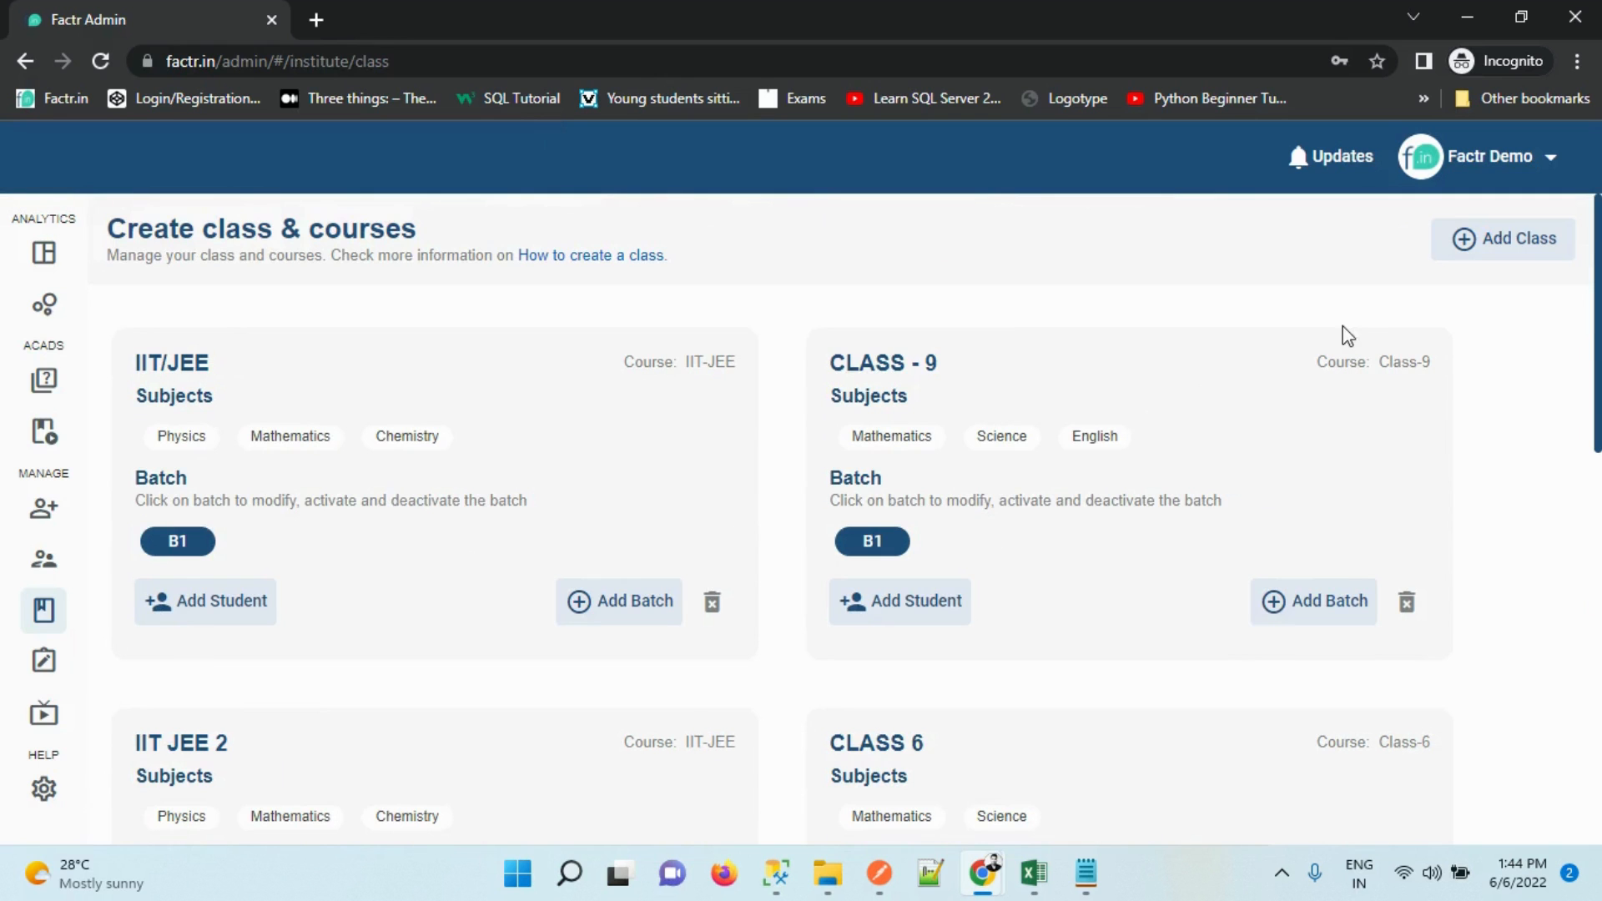
Add a new class and apply the CBSE curriculum from K-12 Education
click(1483, 244)
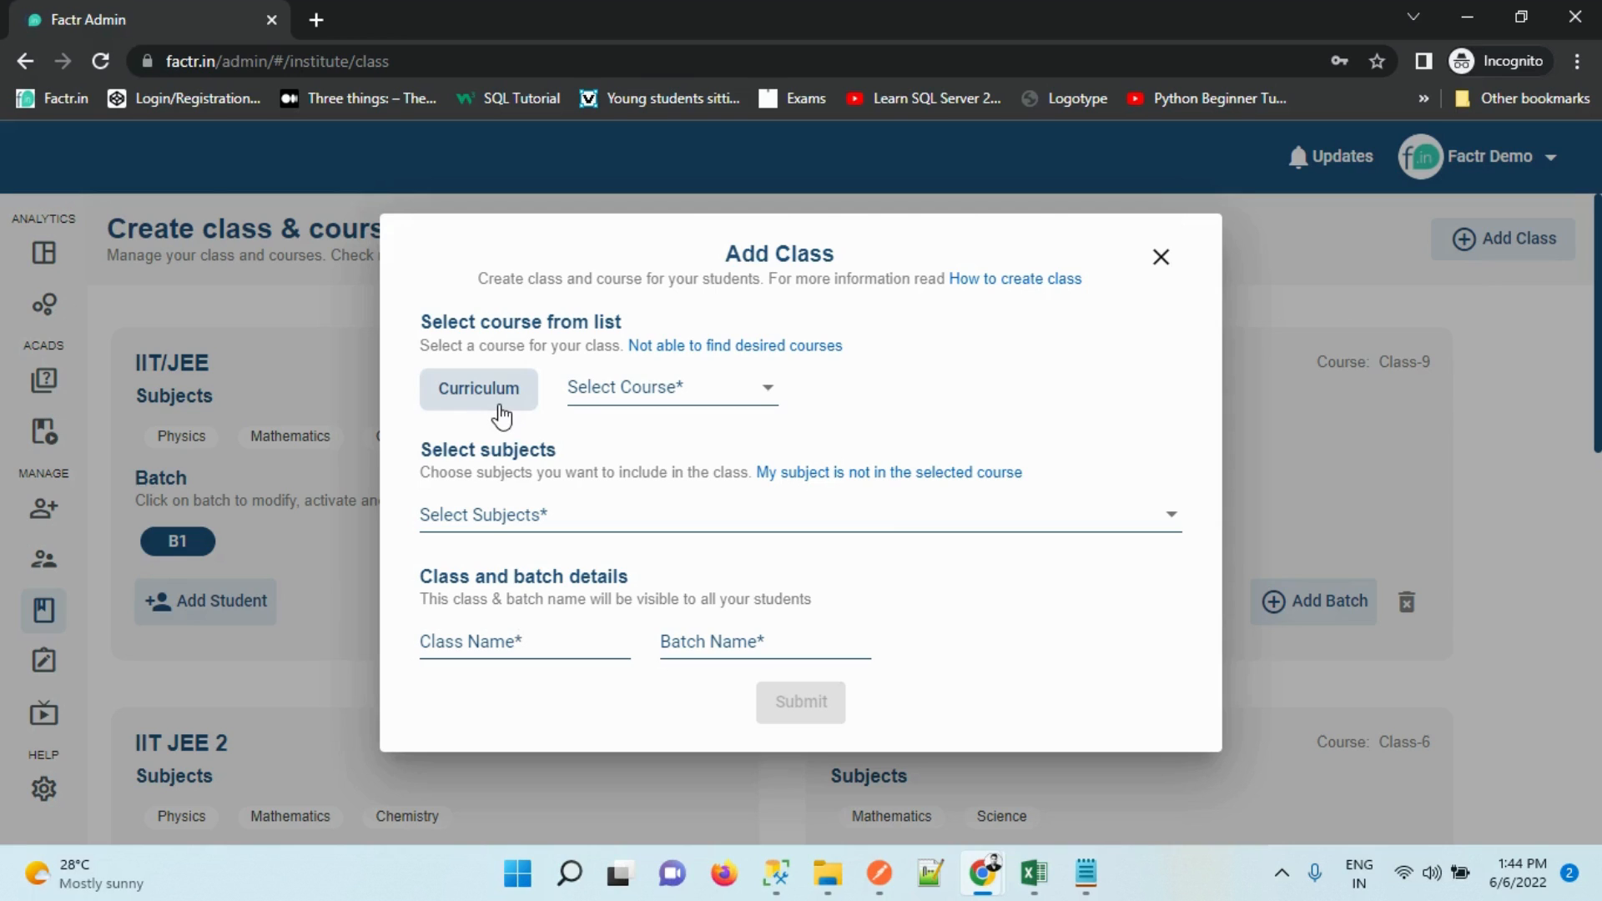
click(499, 408)
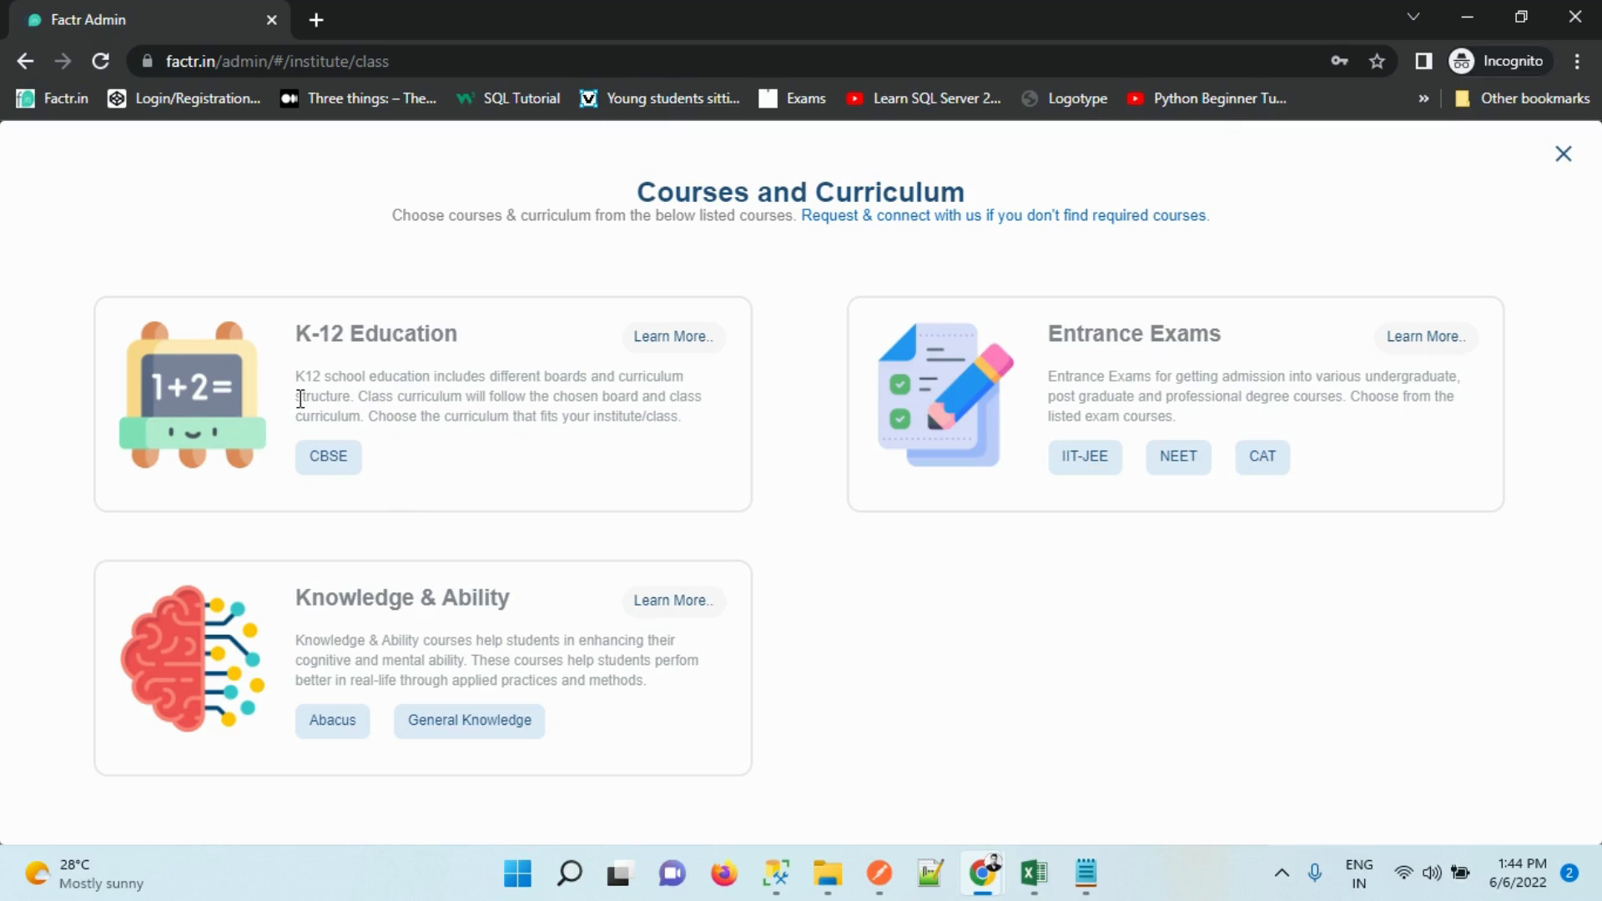
click(325, 467)
click(326, 468)
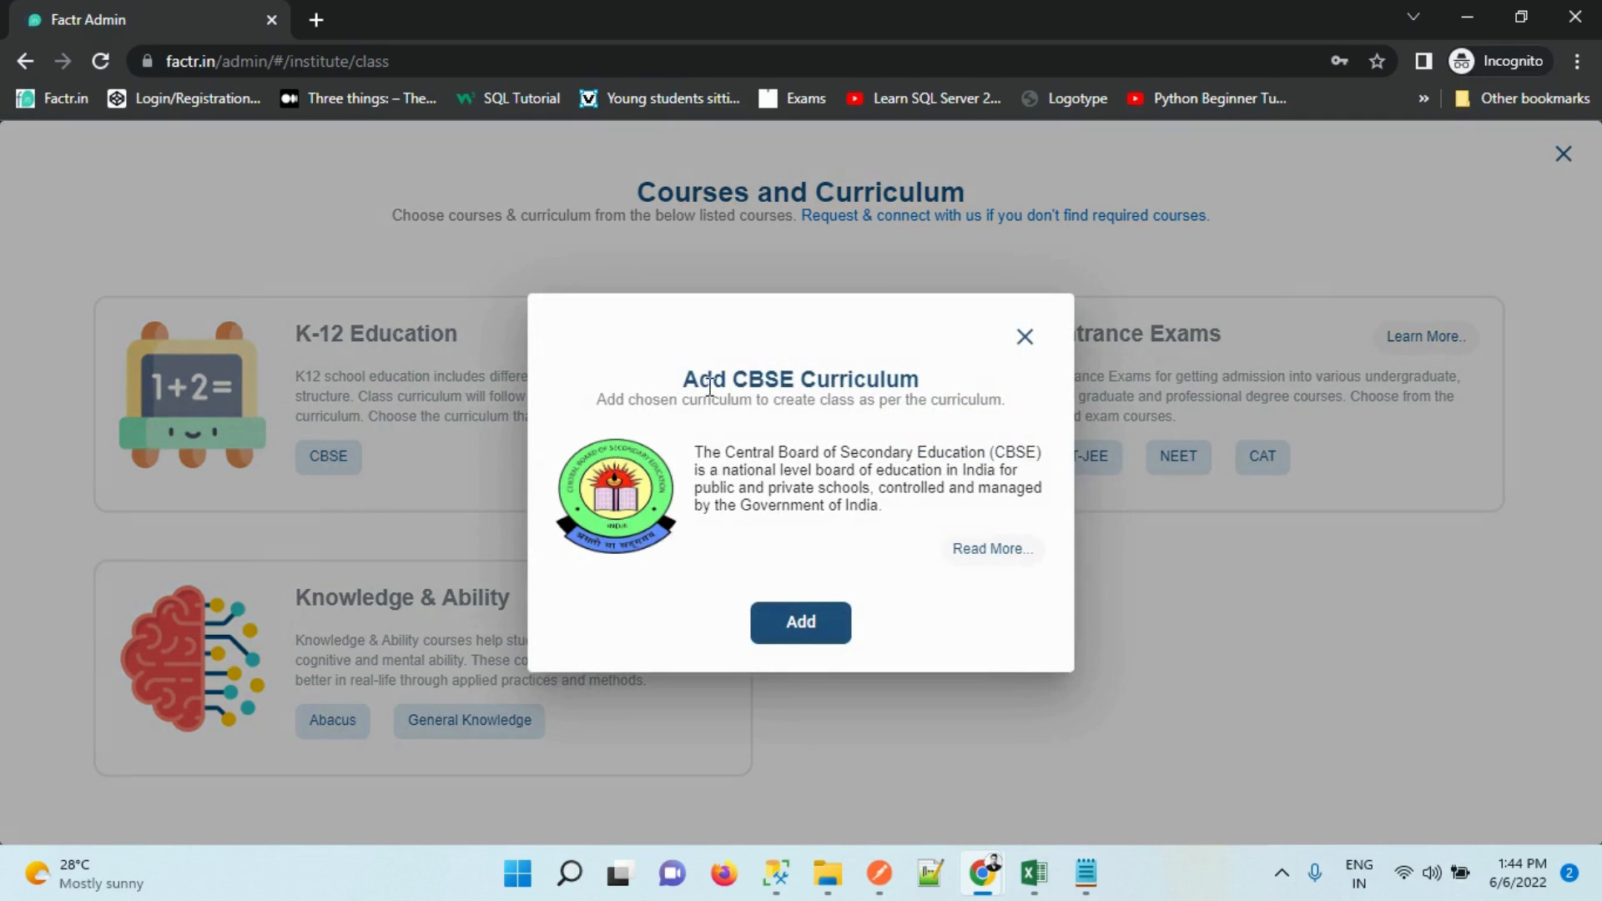
click(785, 634)
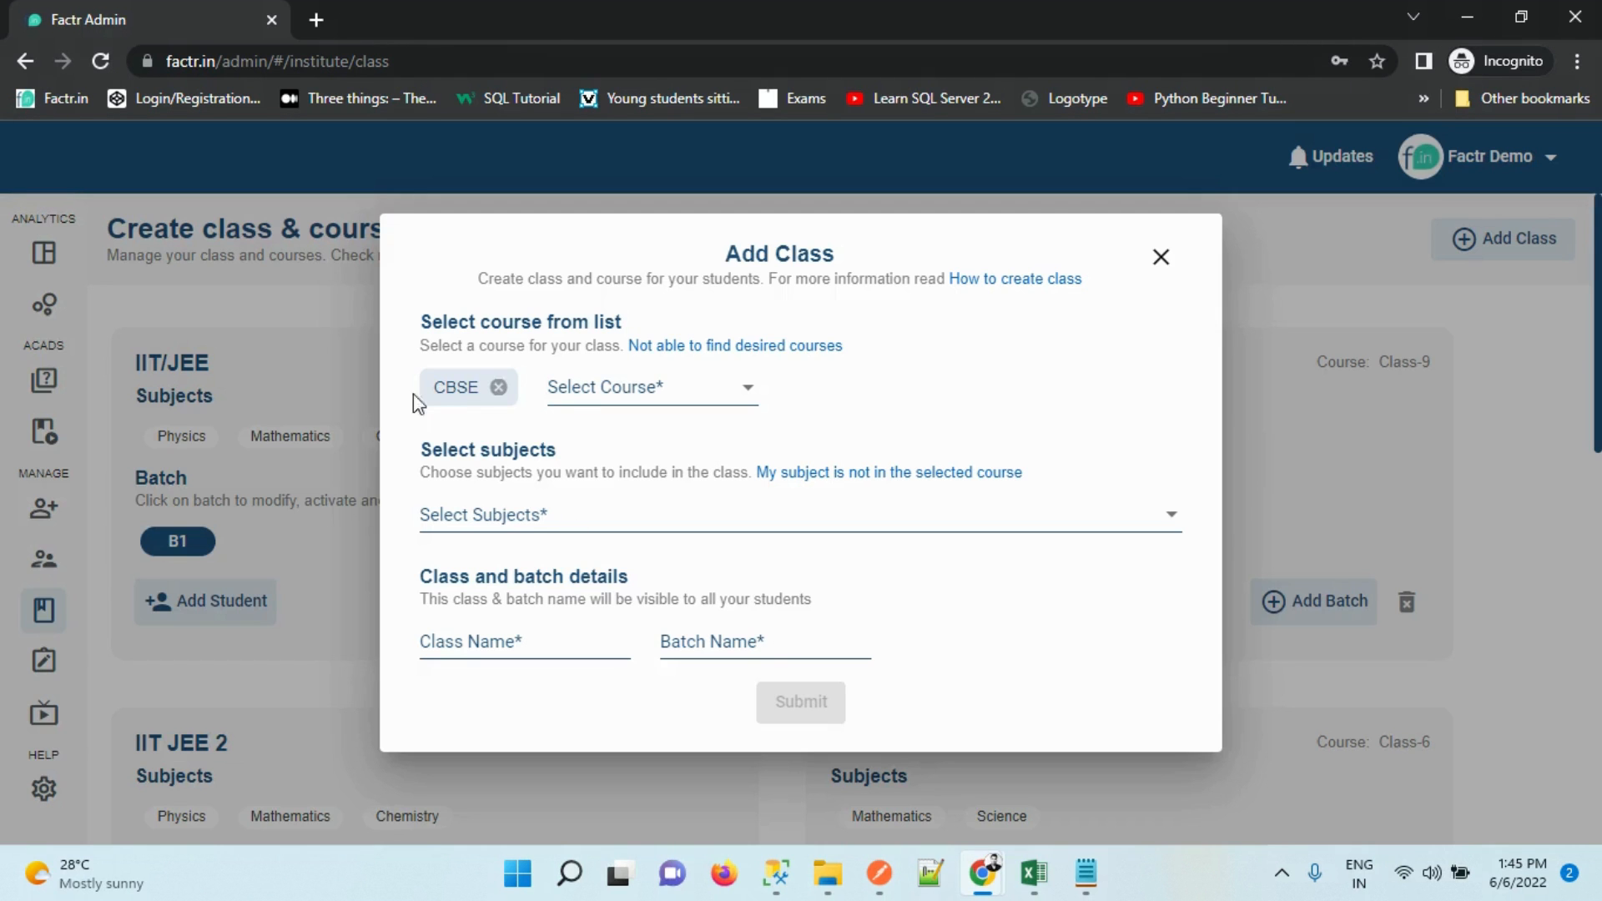
Choose course Class-7 with subjects Mathematics, Science and English for the new class
click(661, 395)
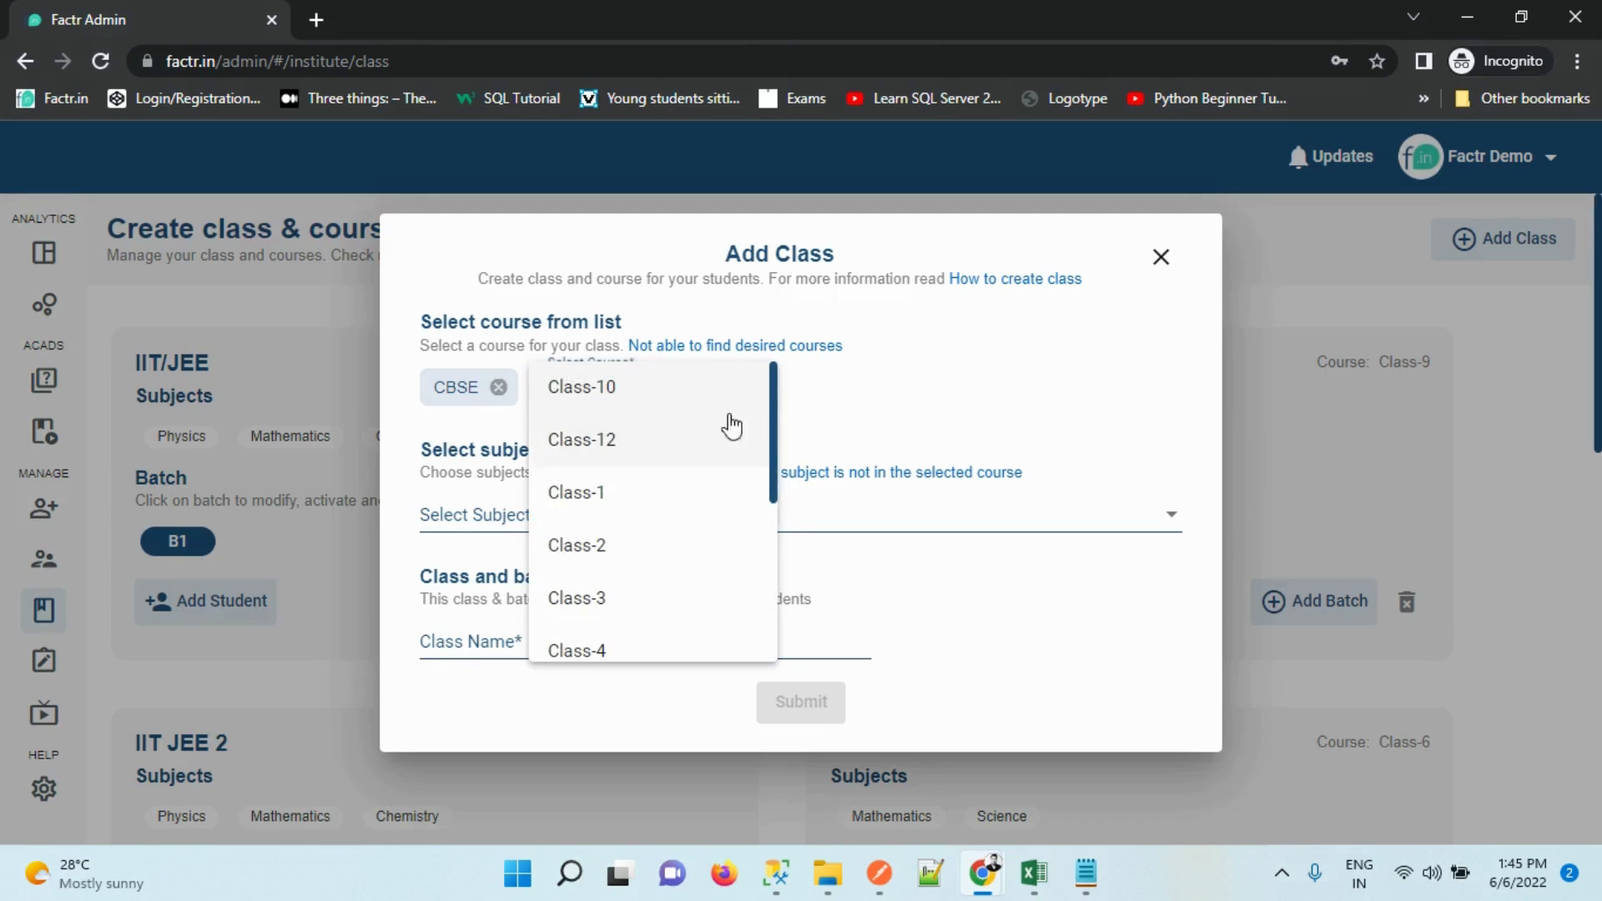
drag(774, 399, 772, 596)
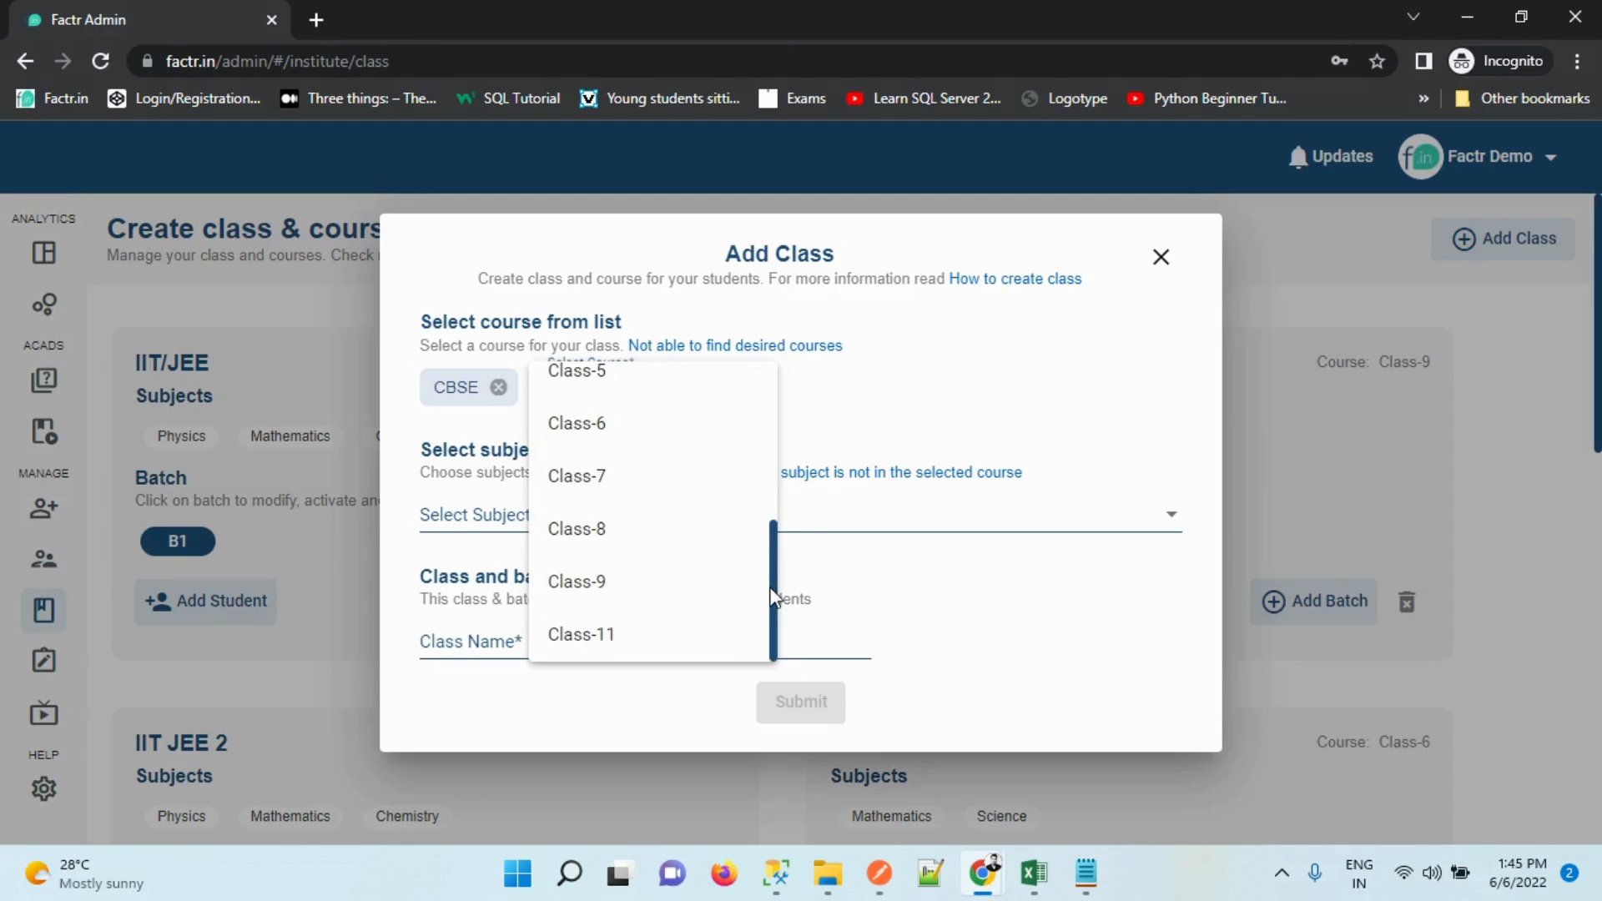
click(654, 476)
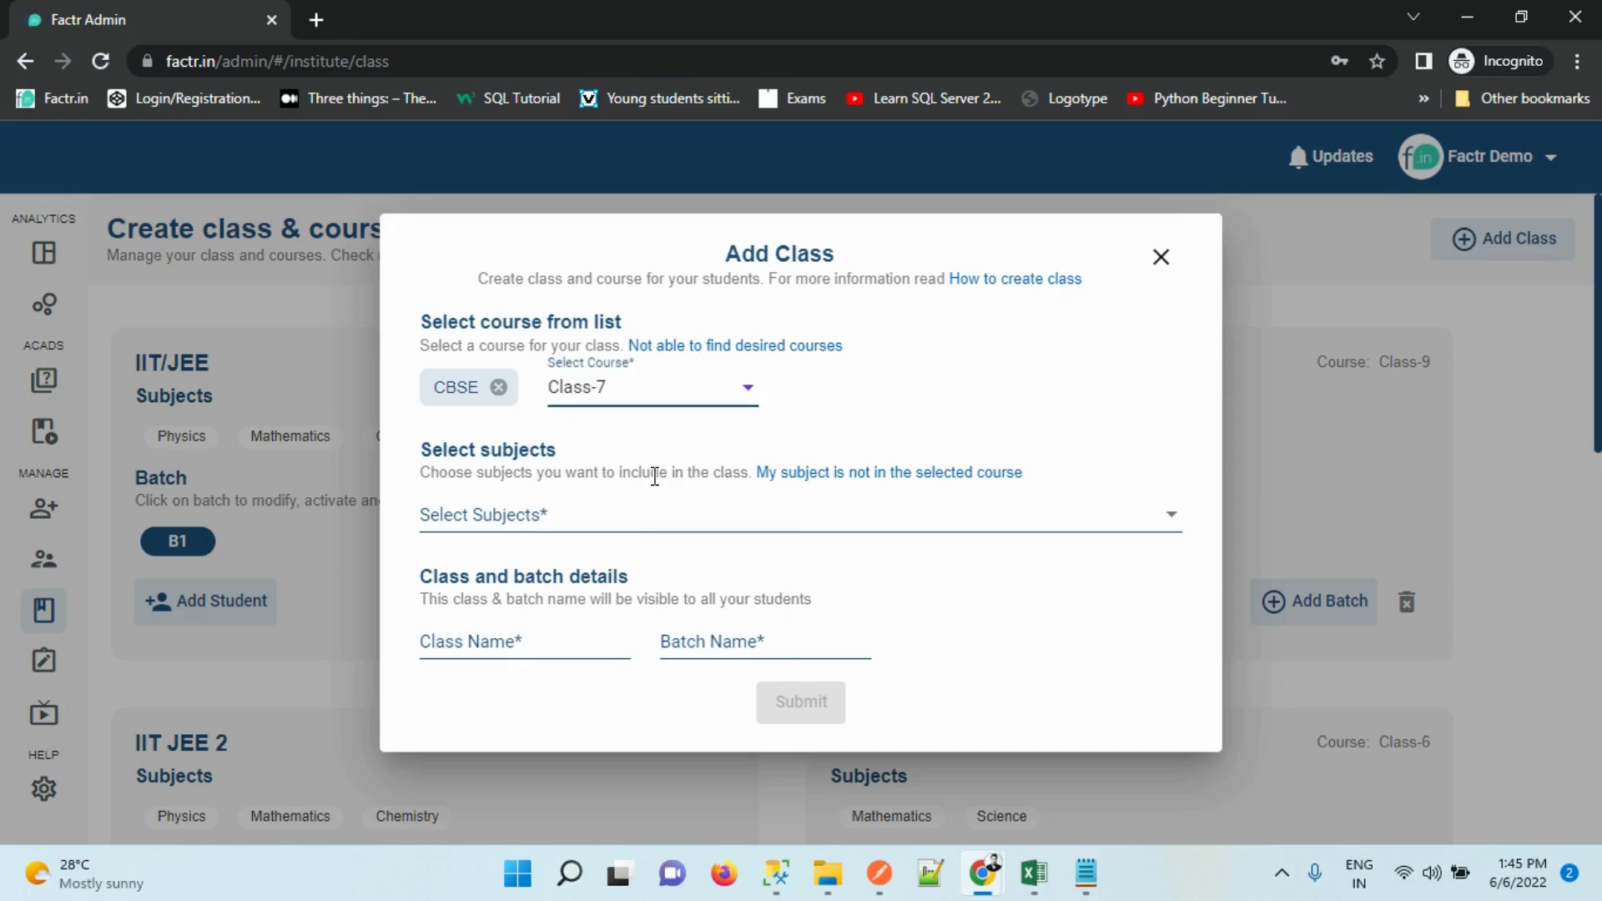
click(640, 525)
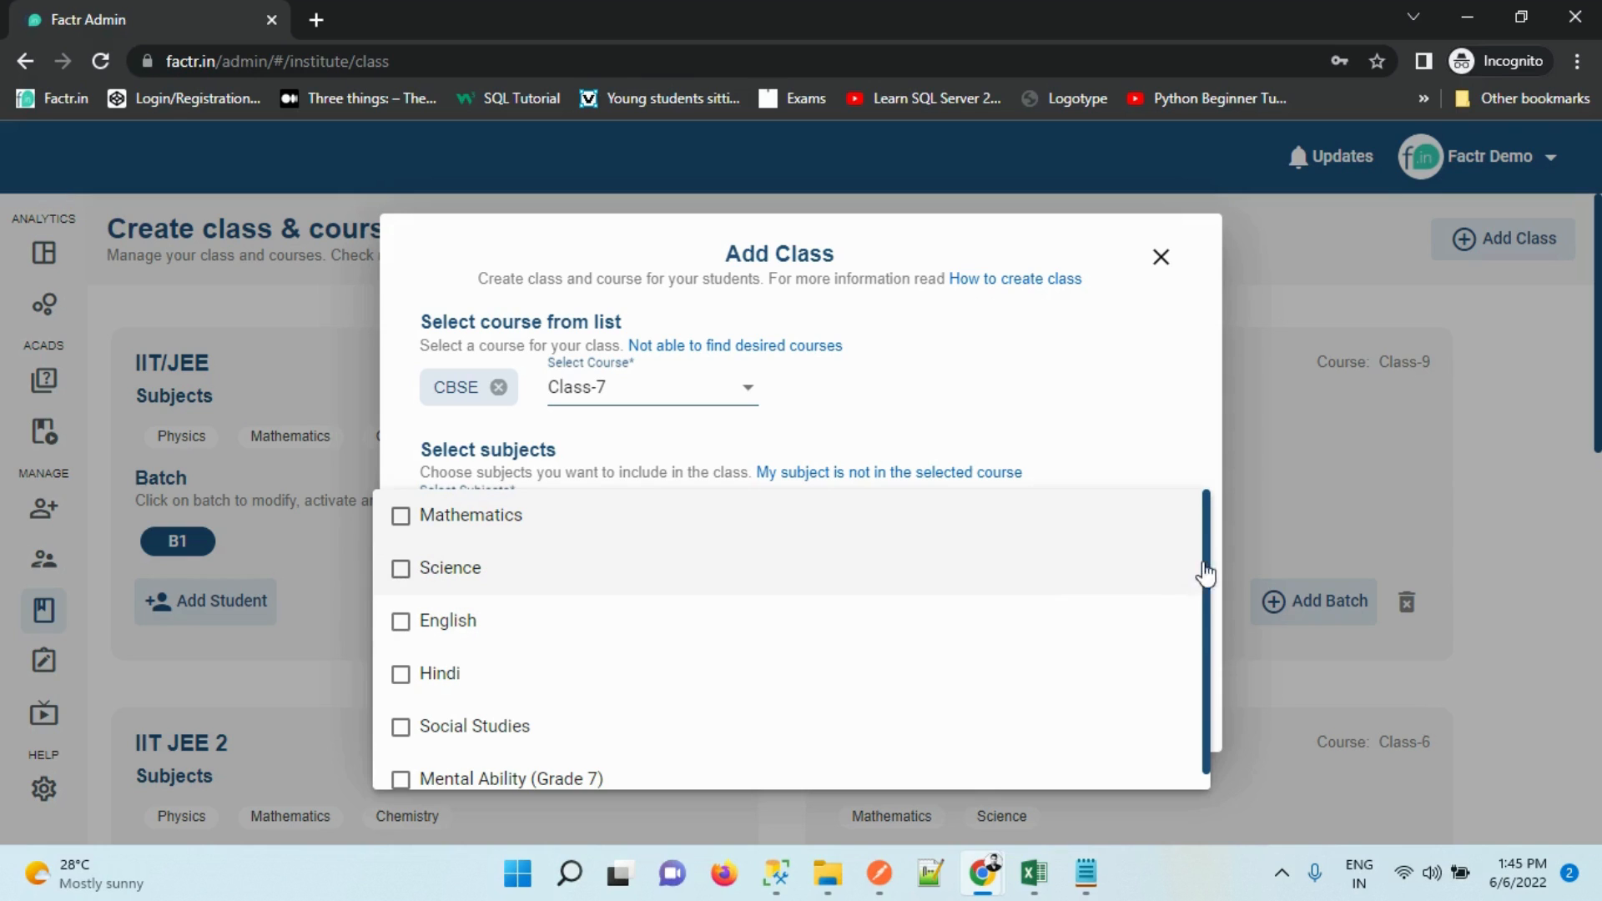
drag(1208, 565, 1208, 680)
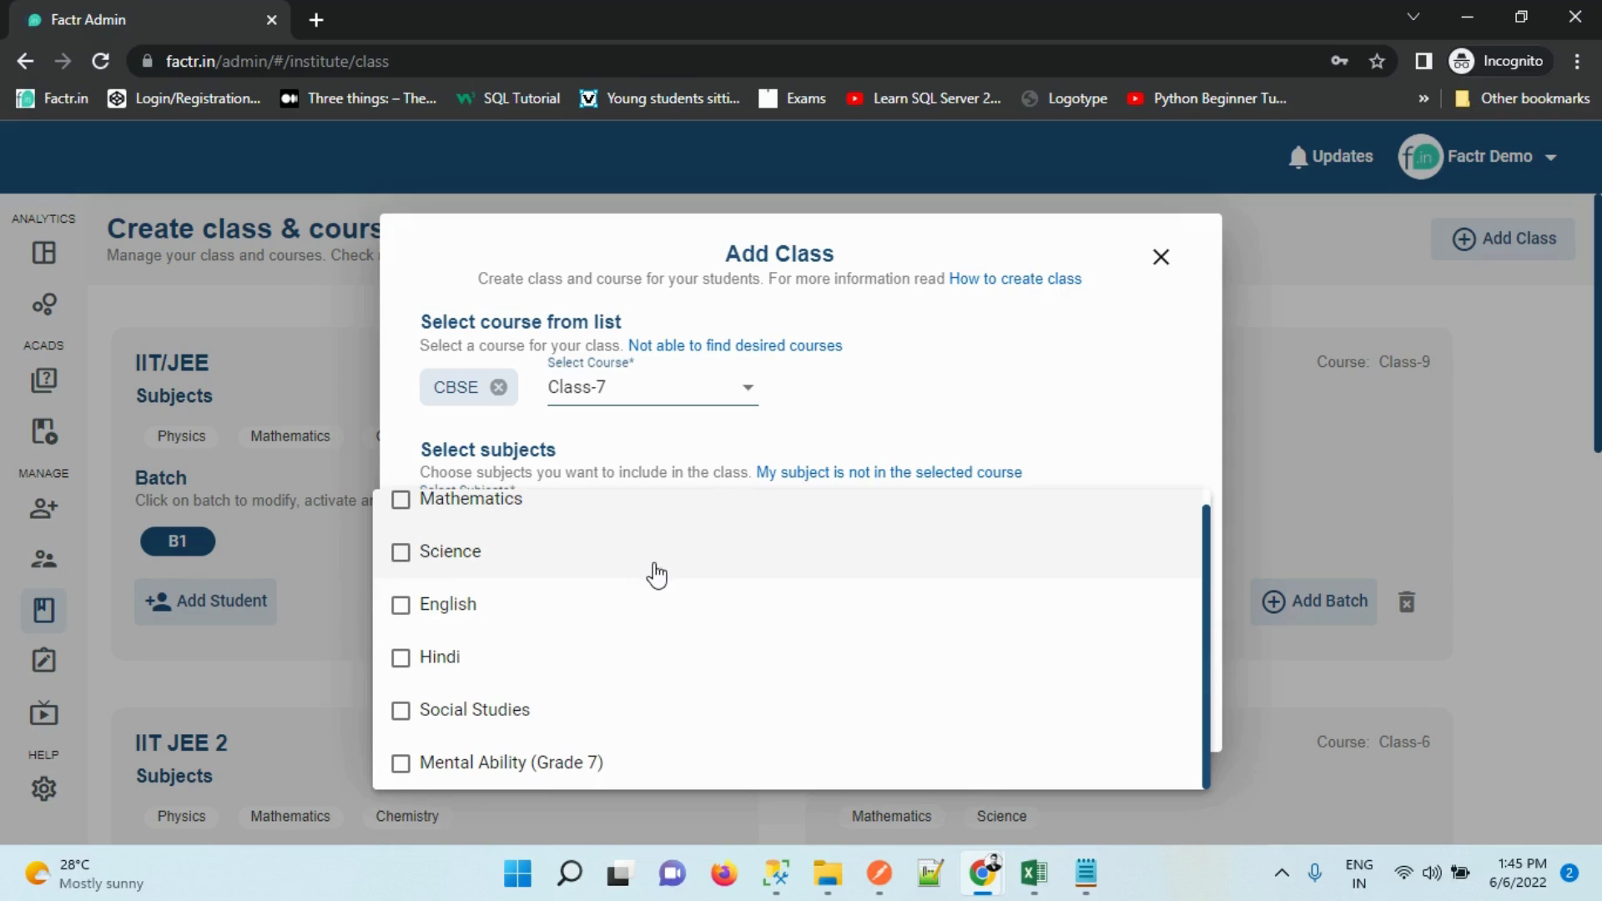
click(647, 519)
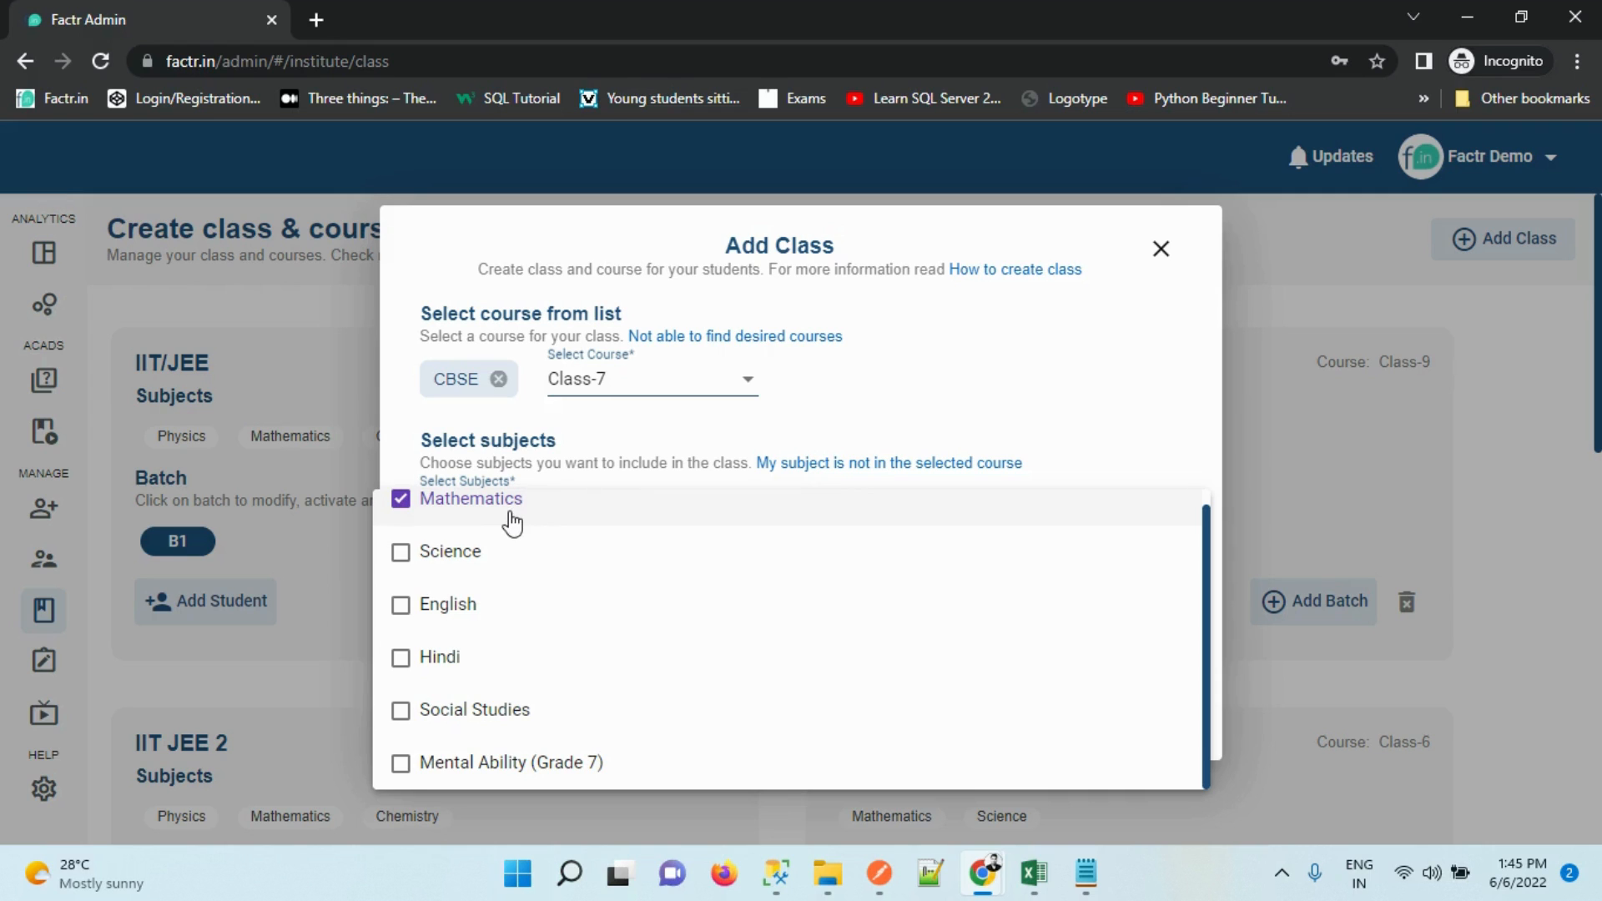
click(503, 555)
click(484, 622)
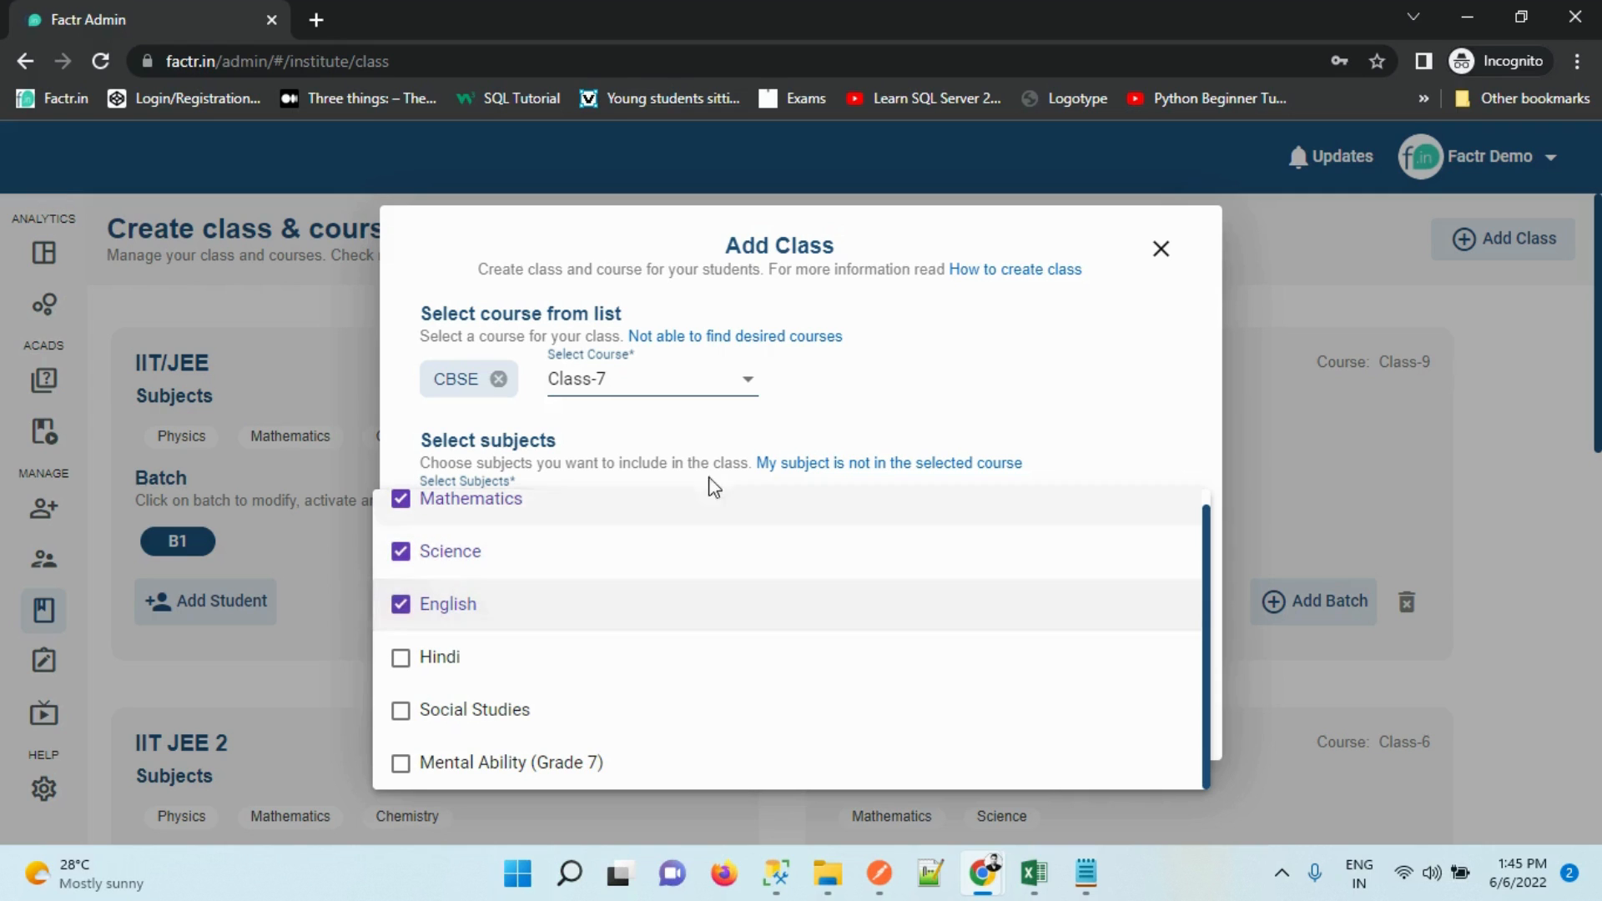
click(806, 447)
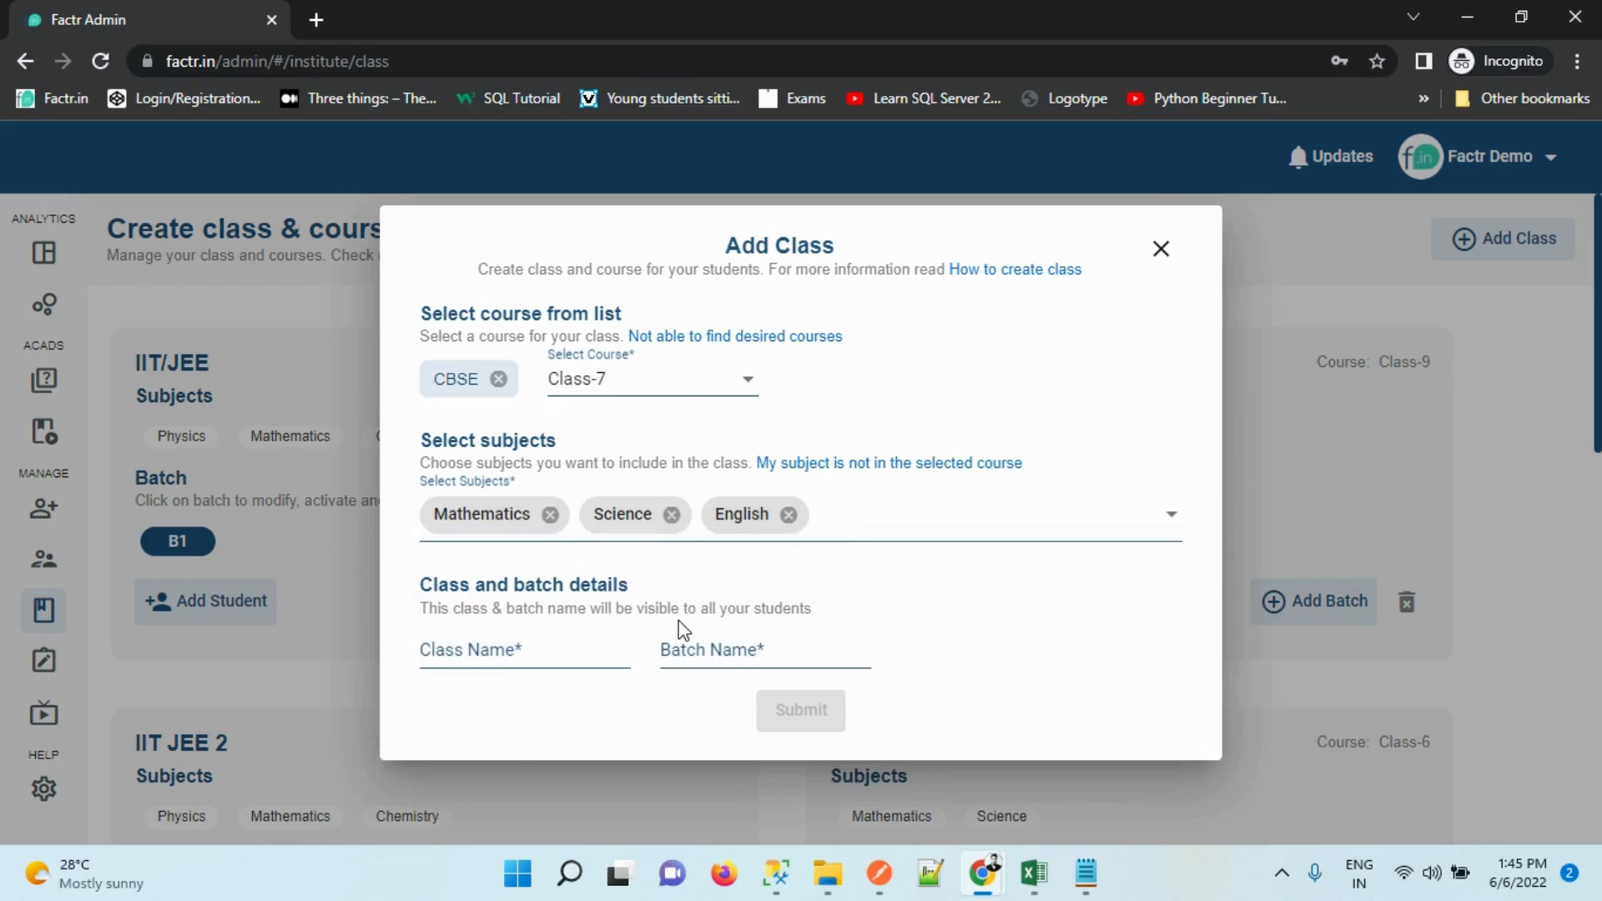
Discard the unfinished class and scroll down to the existing CLASS 7
click(502, 659)
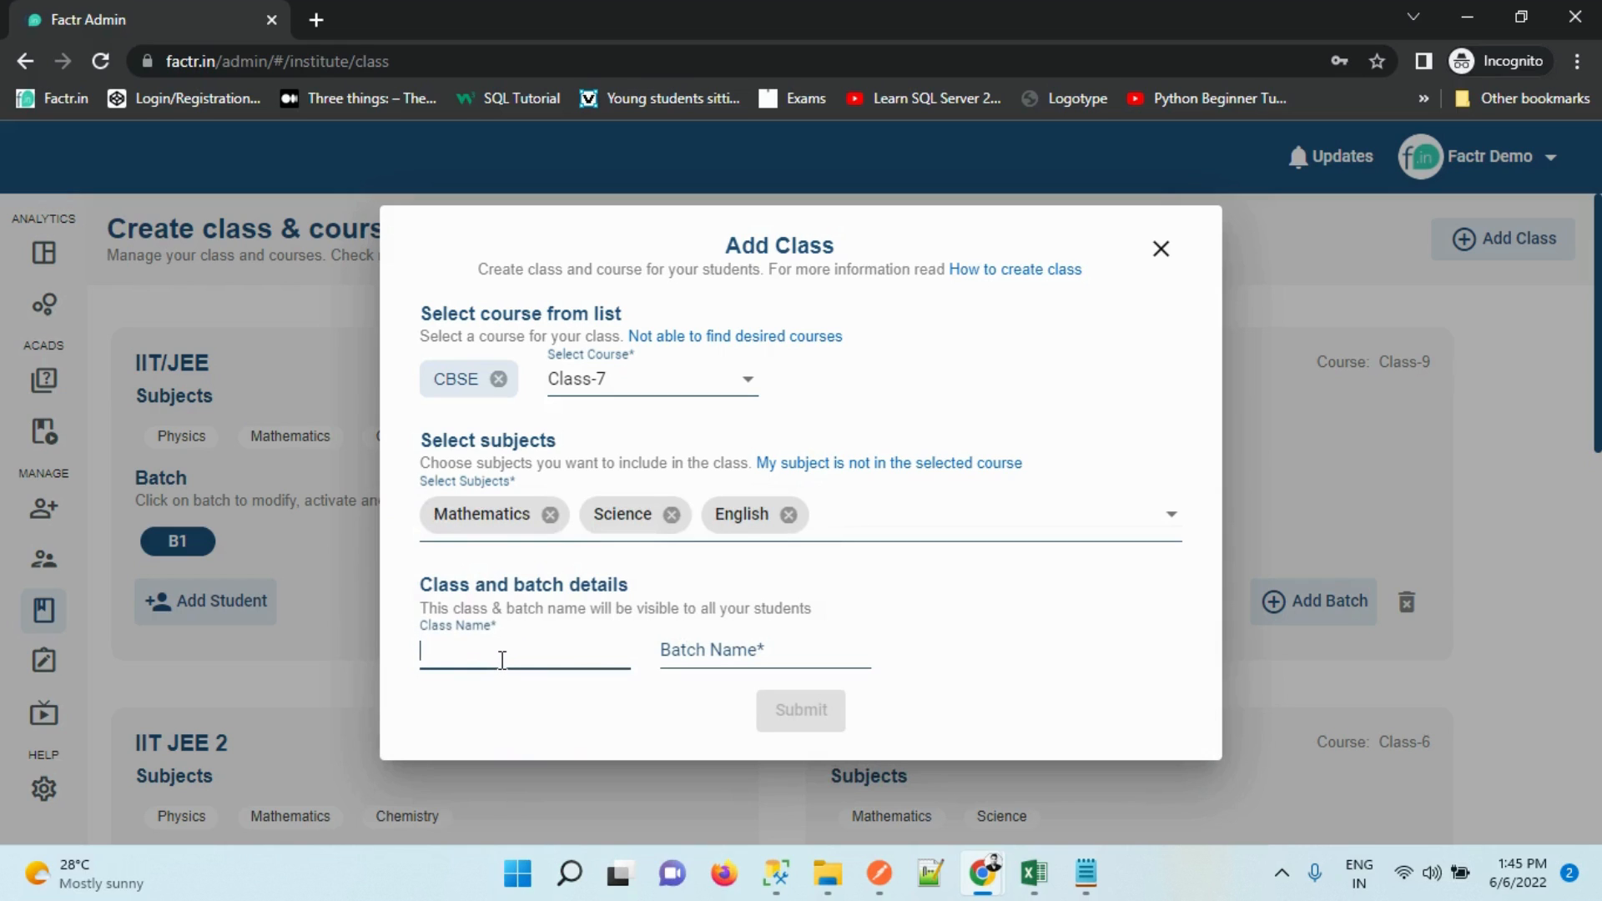
click(668, 659)
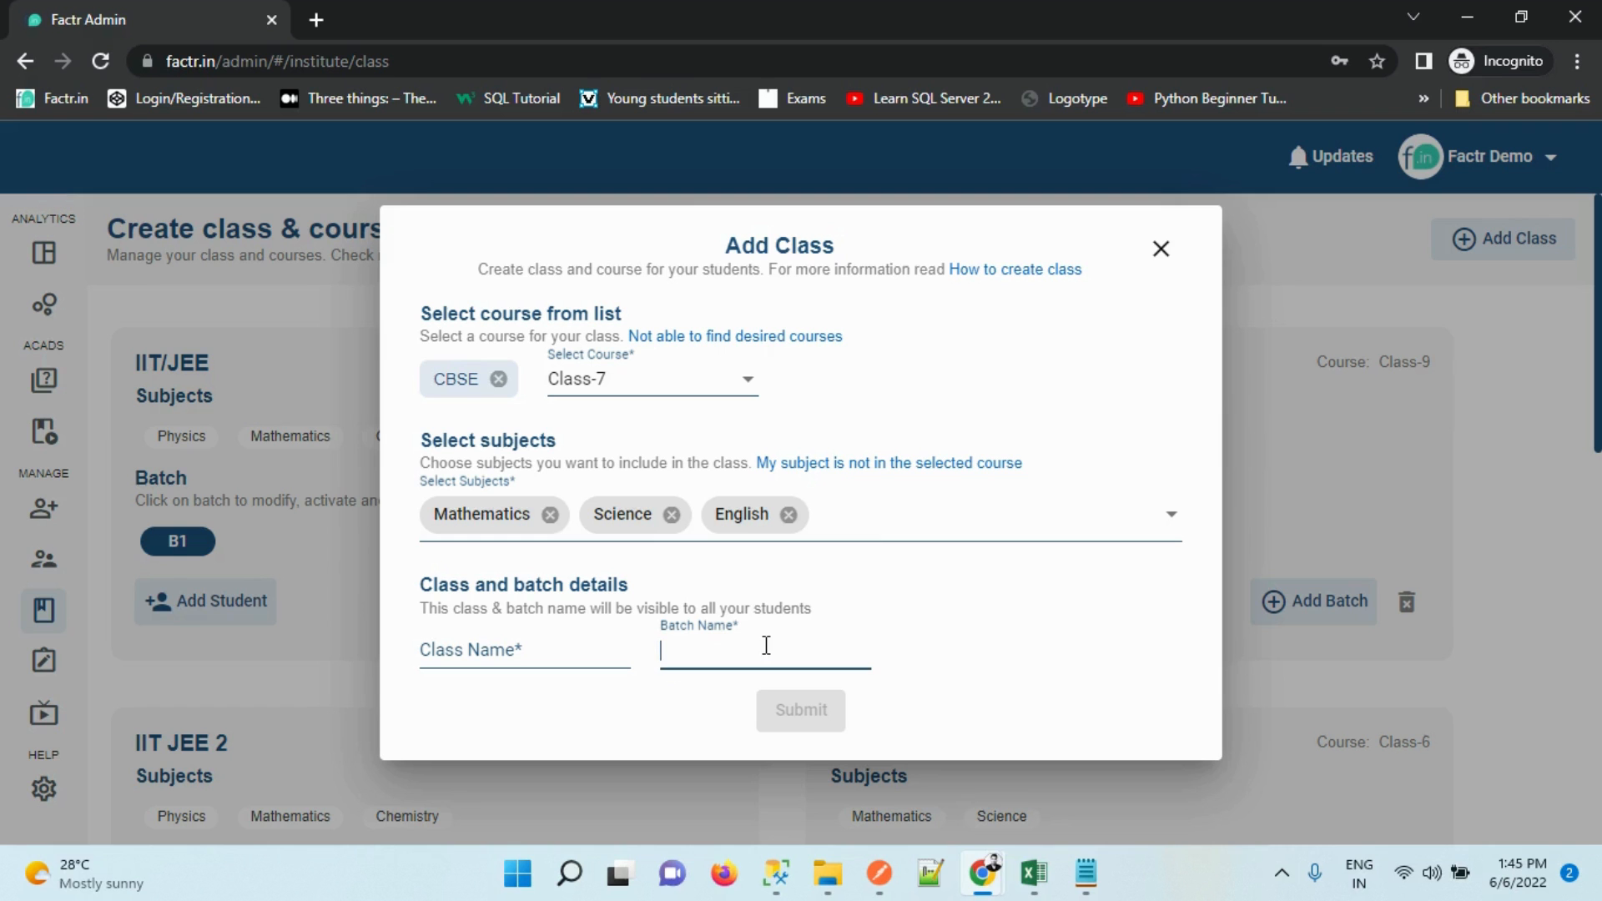
click(1161, 247)
drag(1596, 325, 1578, 773)
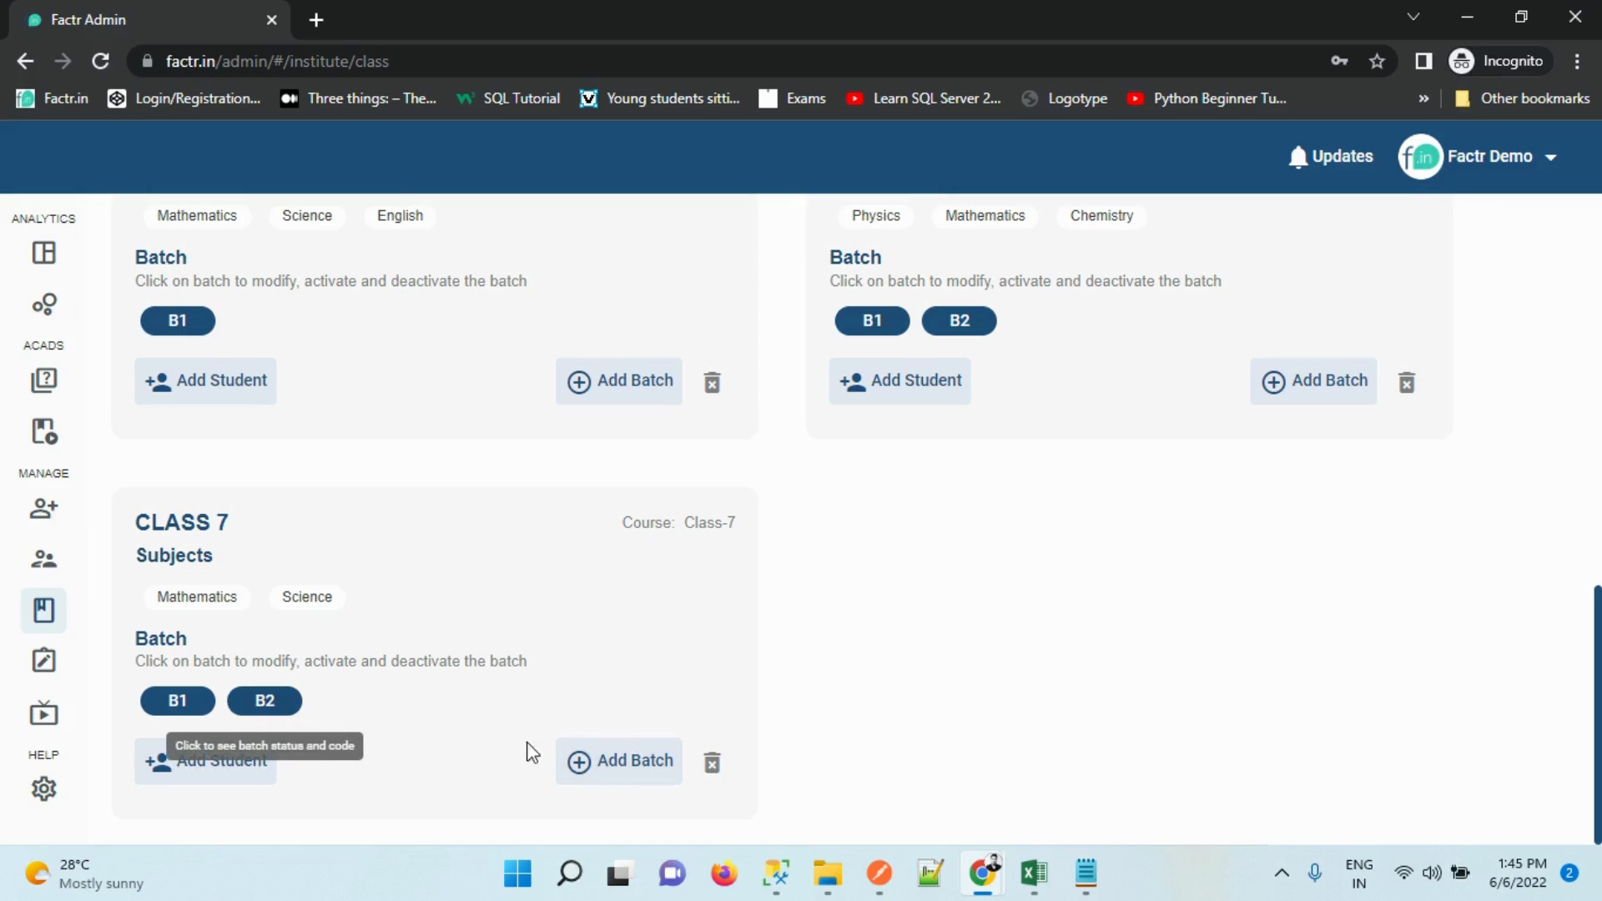
click(634, 773)
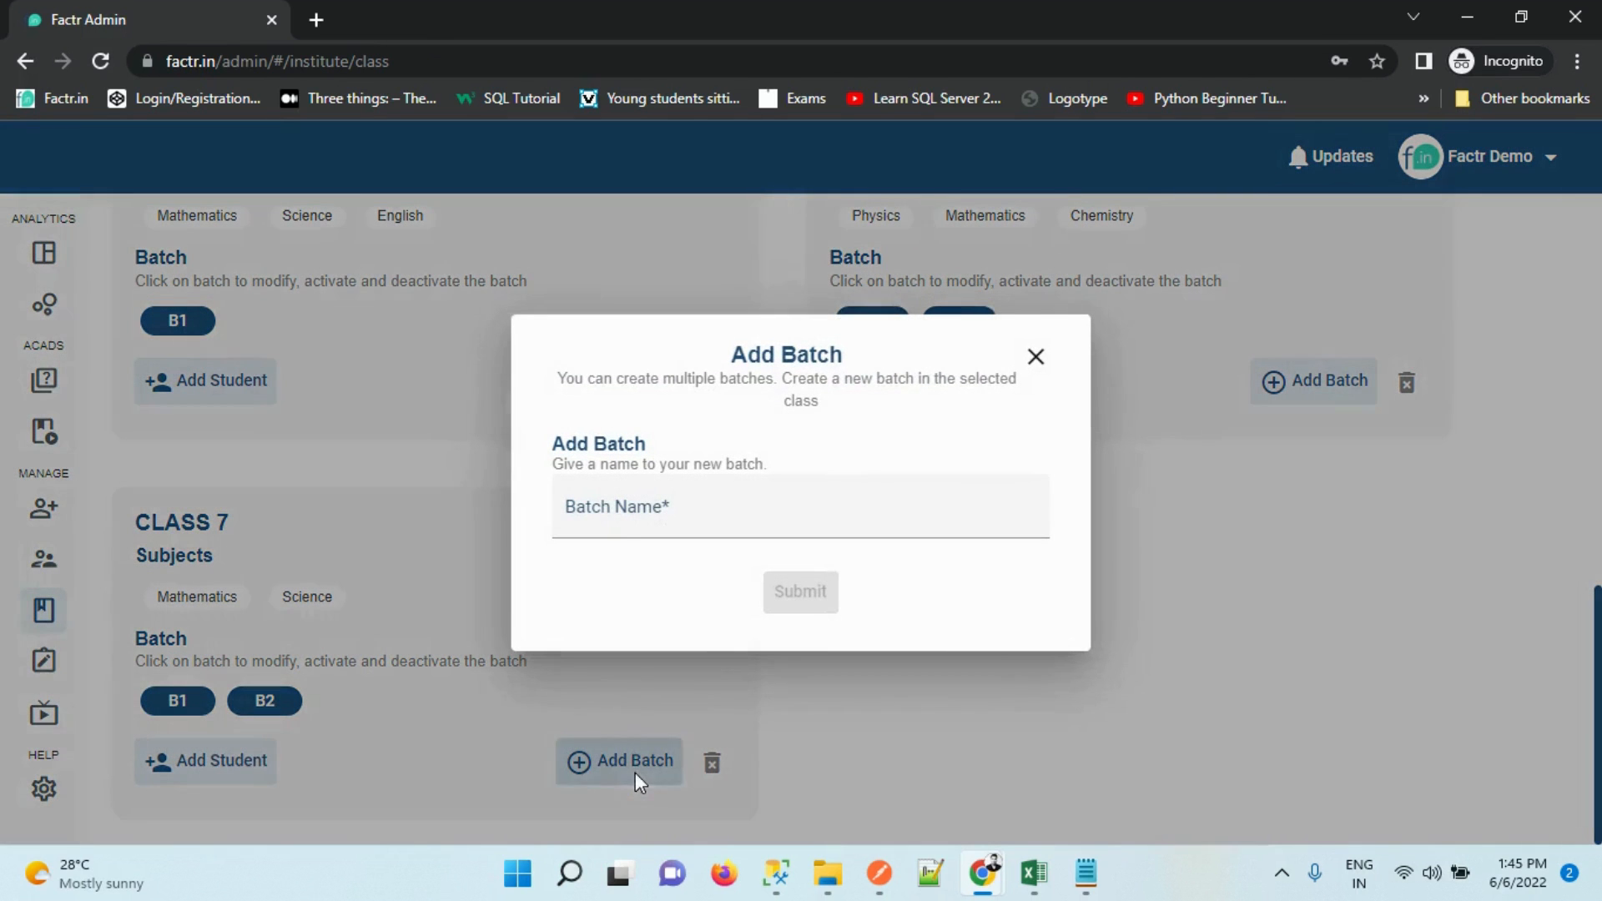
click(651, 517)
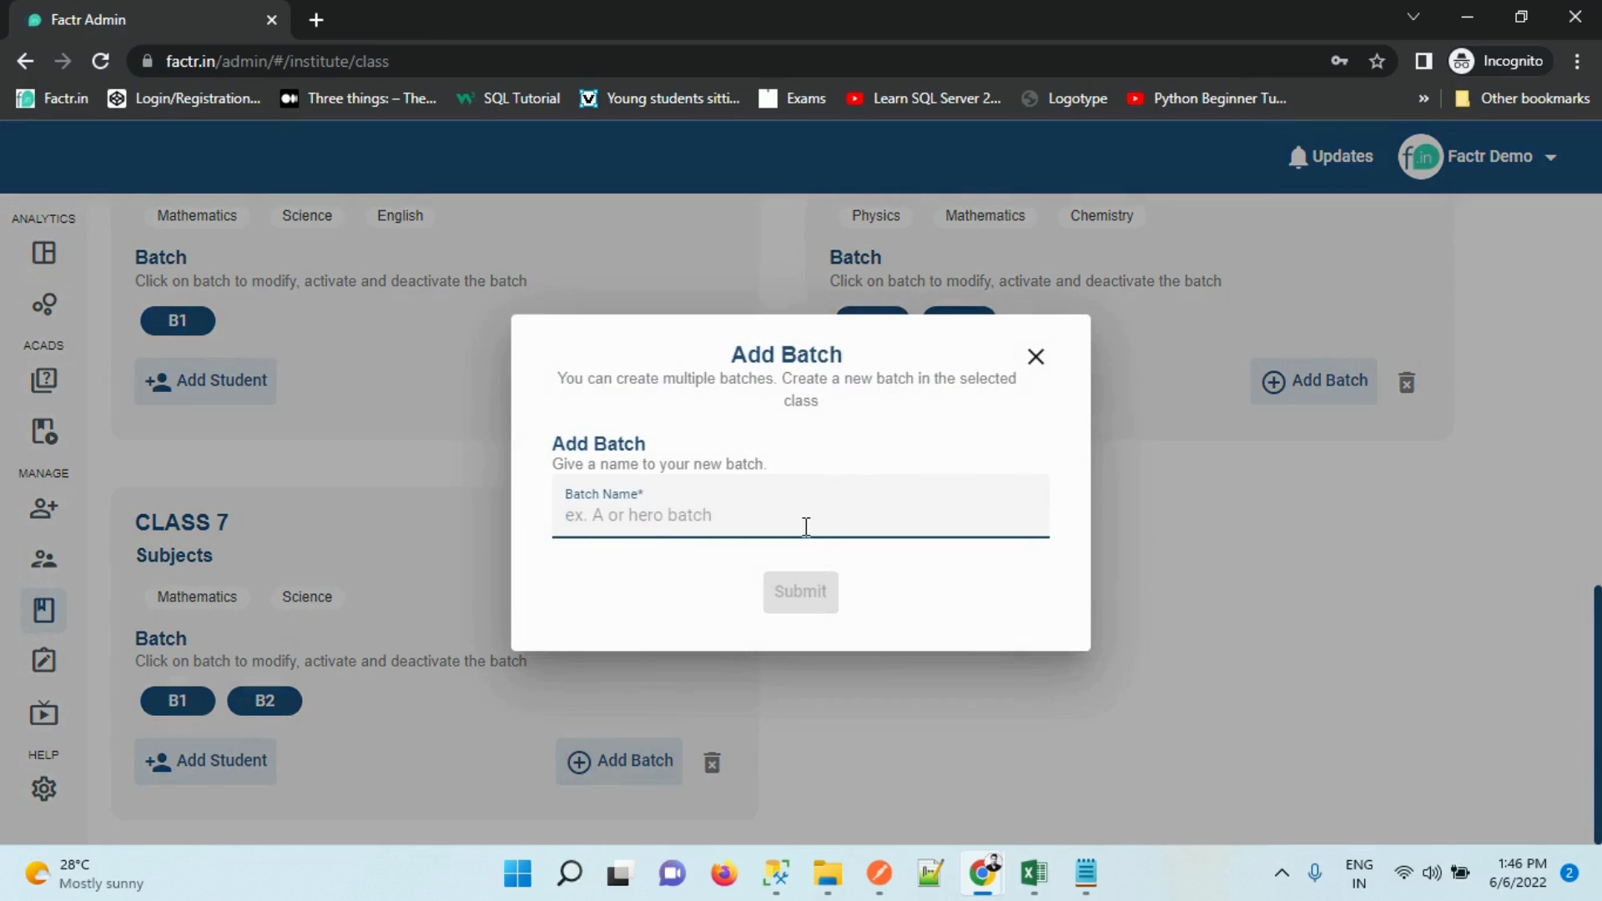
text(B)
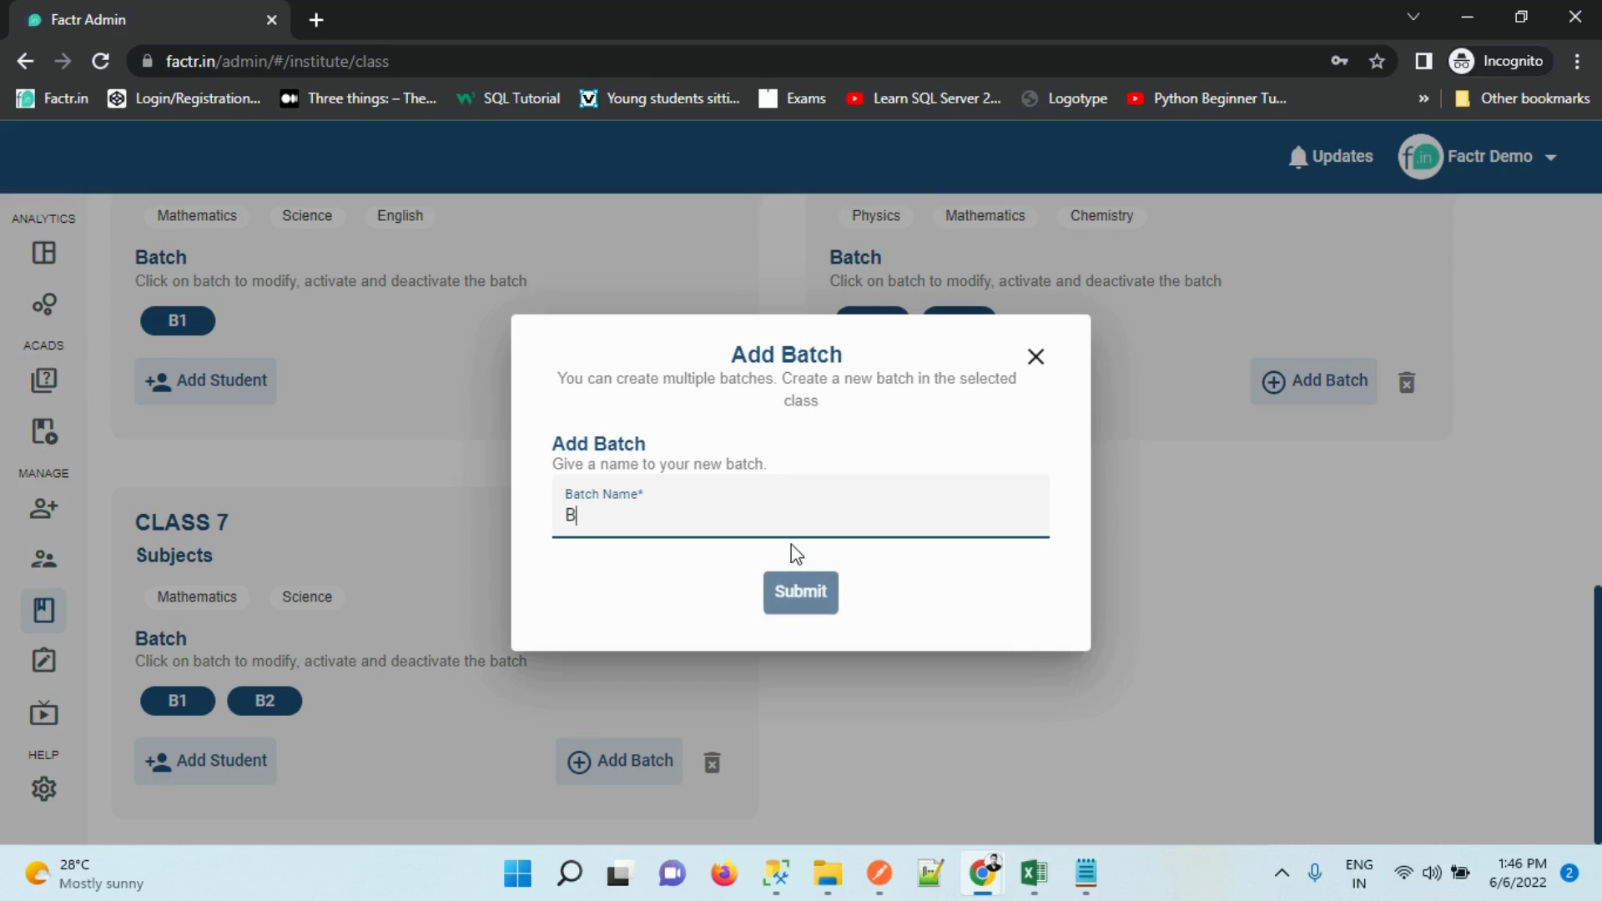
text(3)
click(797, 602)
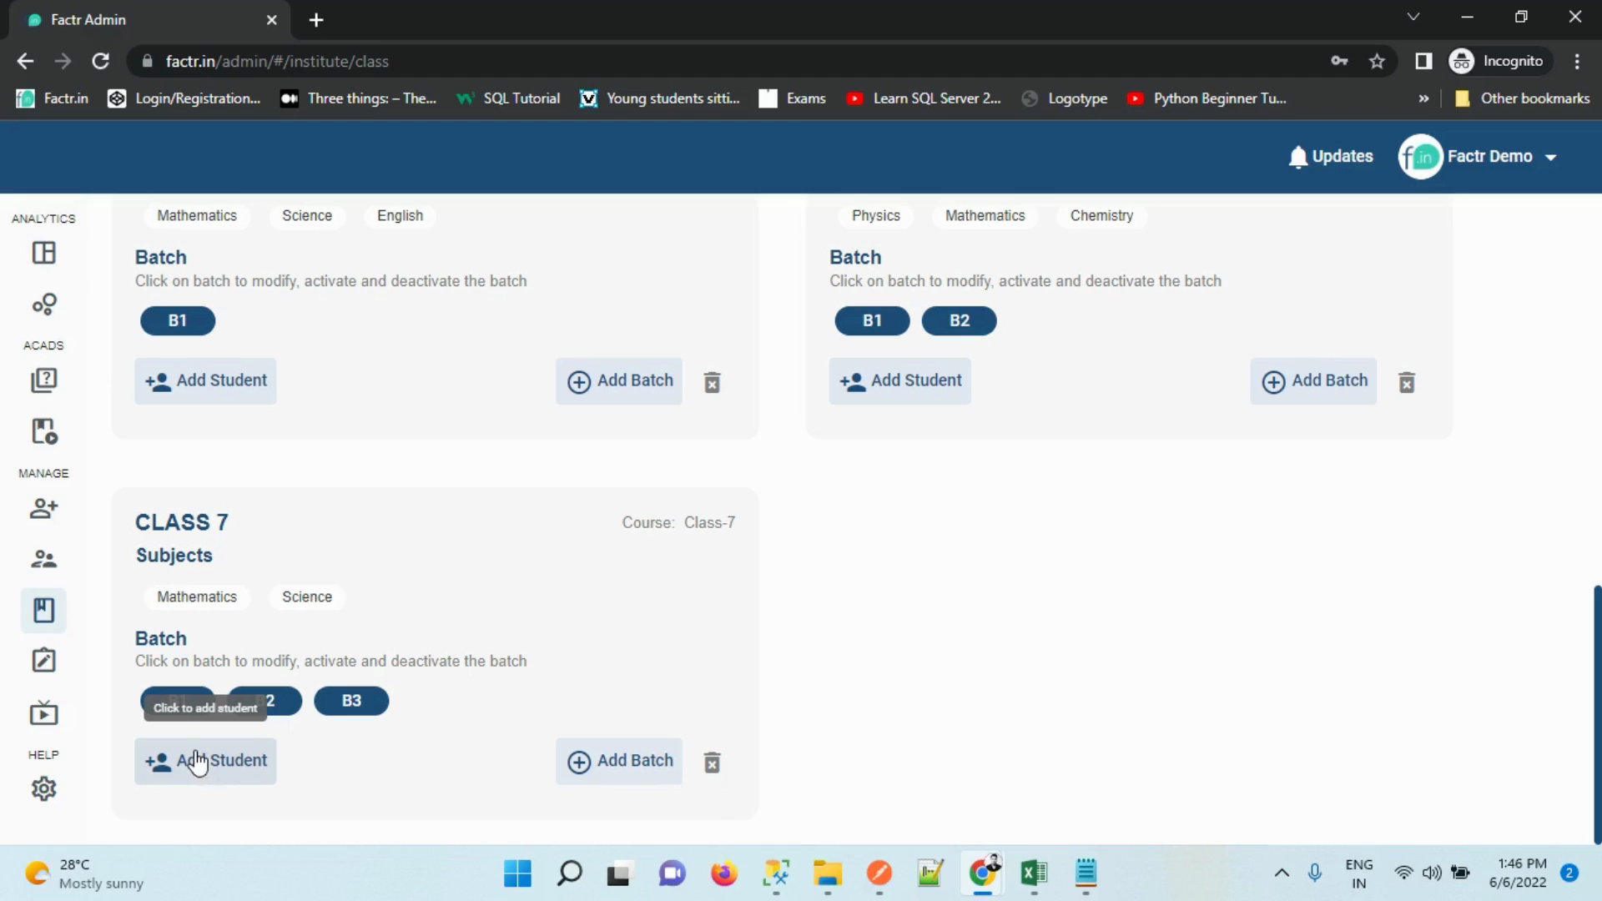
mouse_move(41, 550)
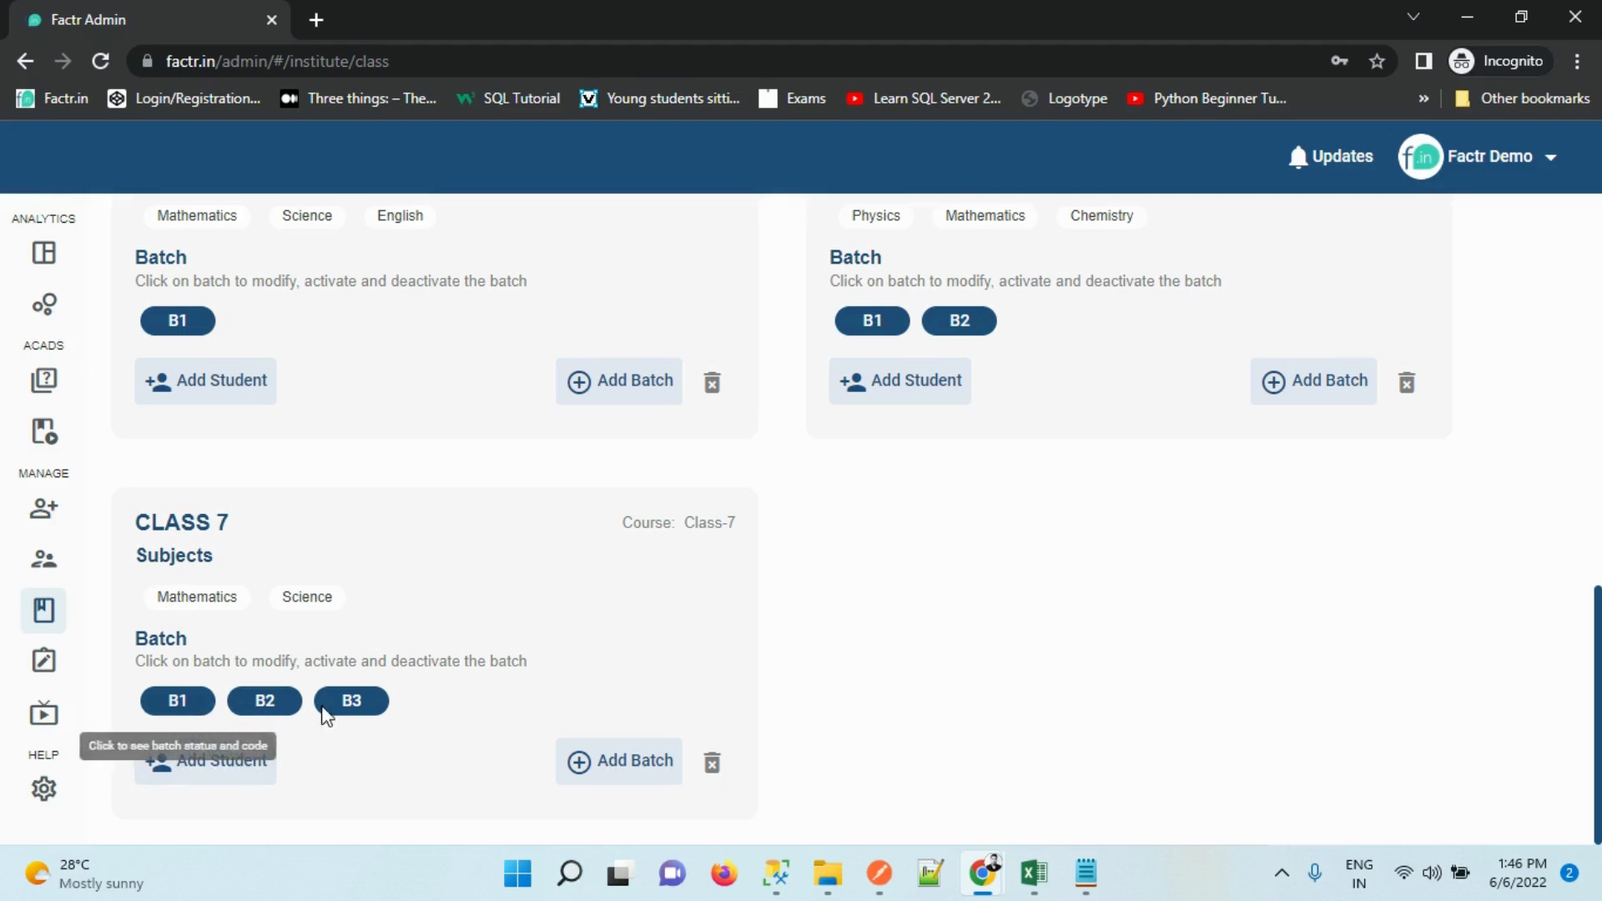
Copy the join code of Class 7's batch B1 and close the Update Batch dialog
click(166, 716)
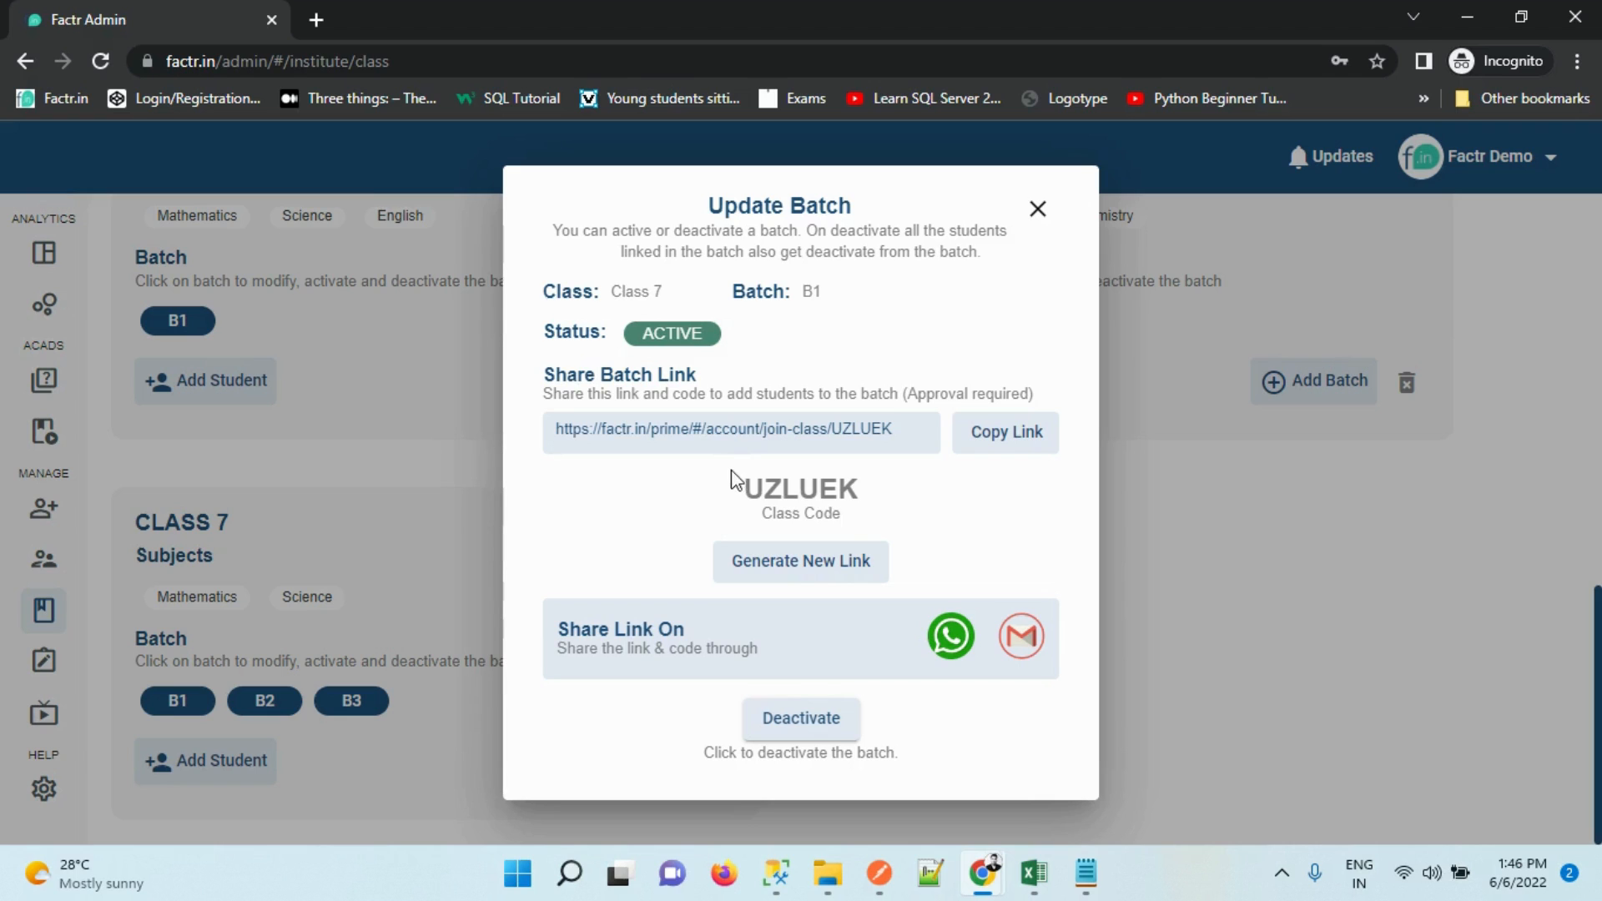
click(868, 510)
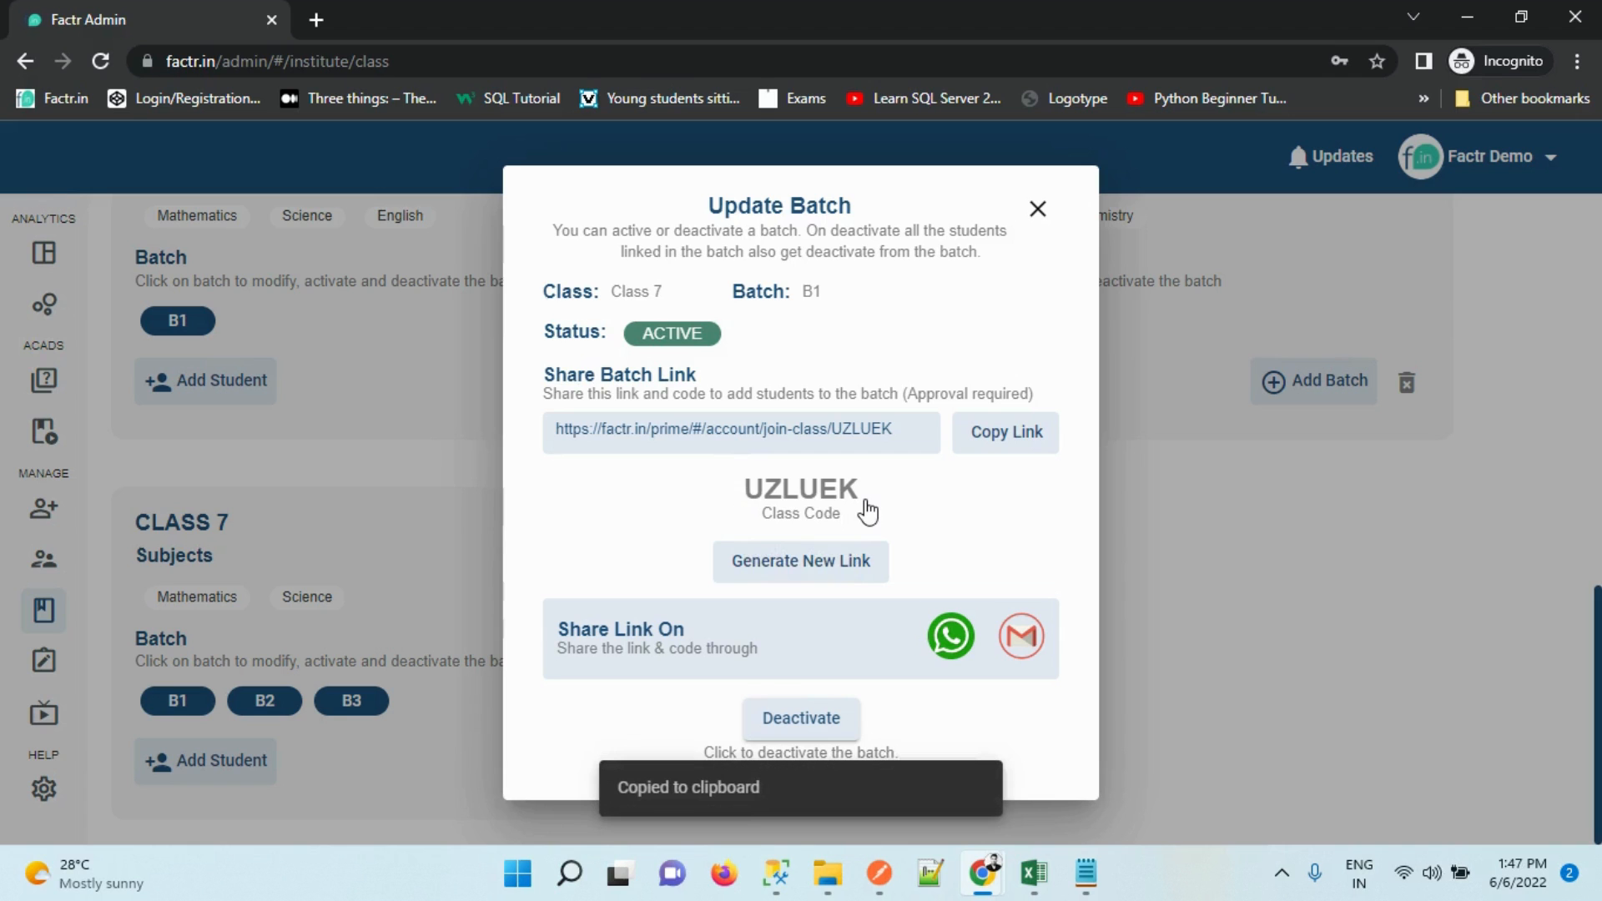
click(1040, 212)
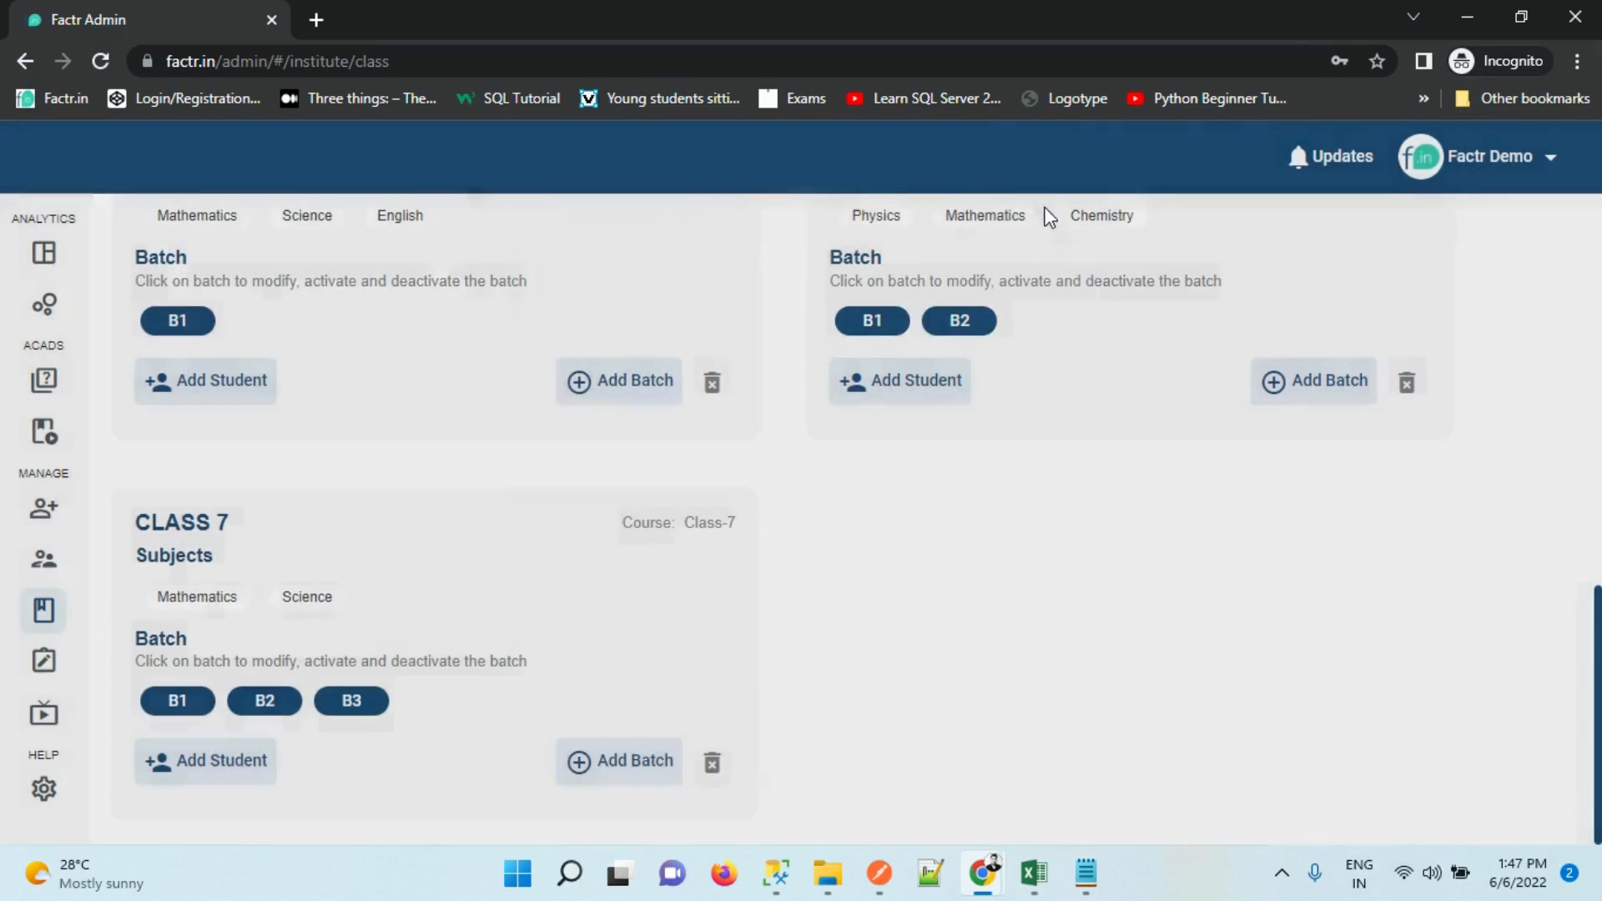
Show Class - 9, batch B1 students, sorted by mobile number and then e-mail
click(170, 780)
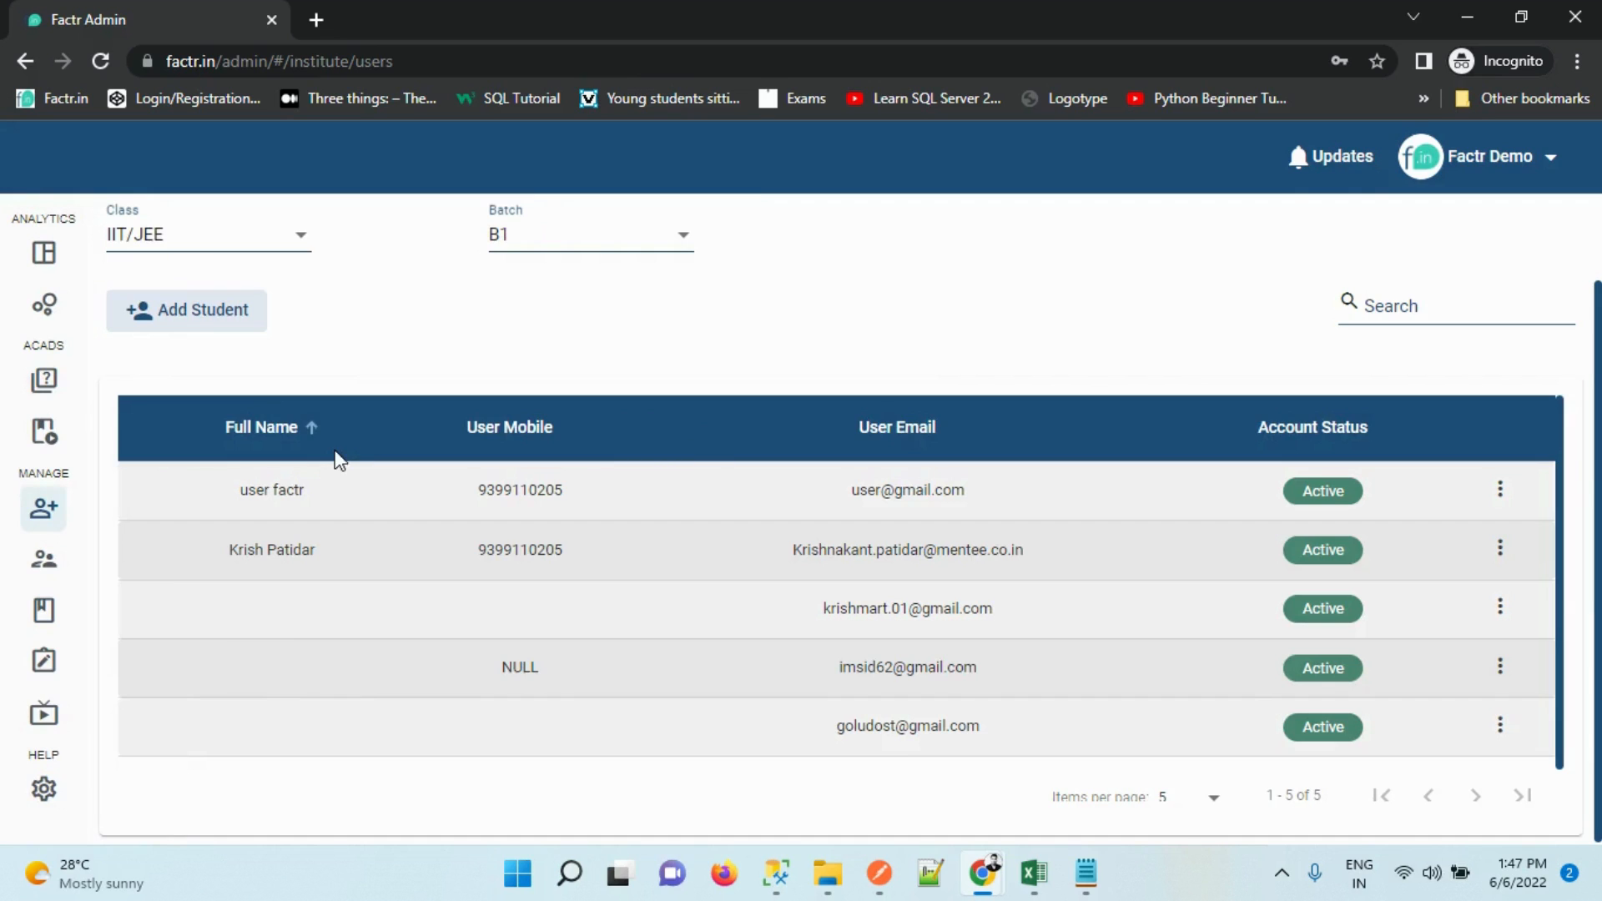
click(207, 237)
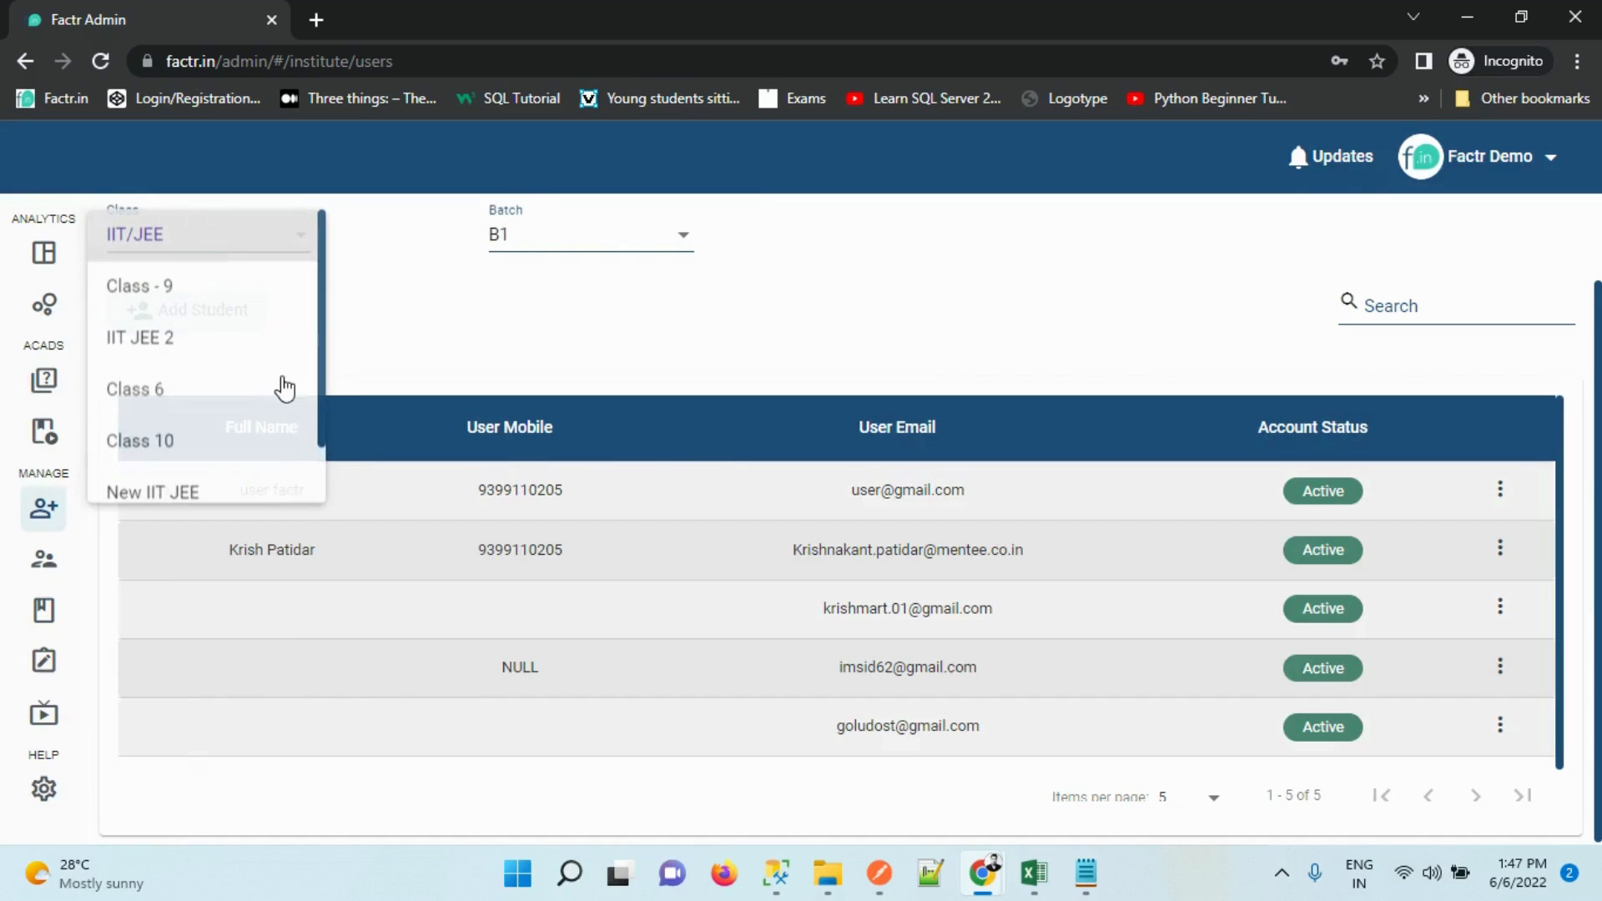
click(231, 277)
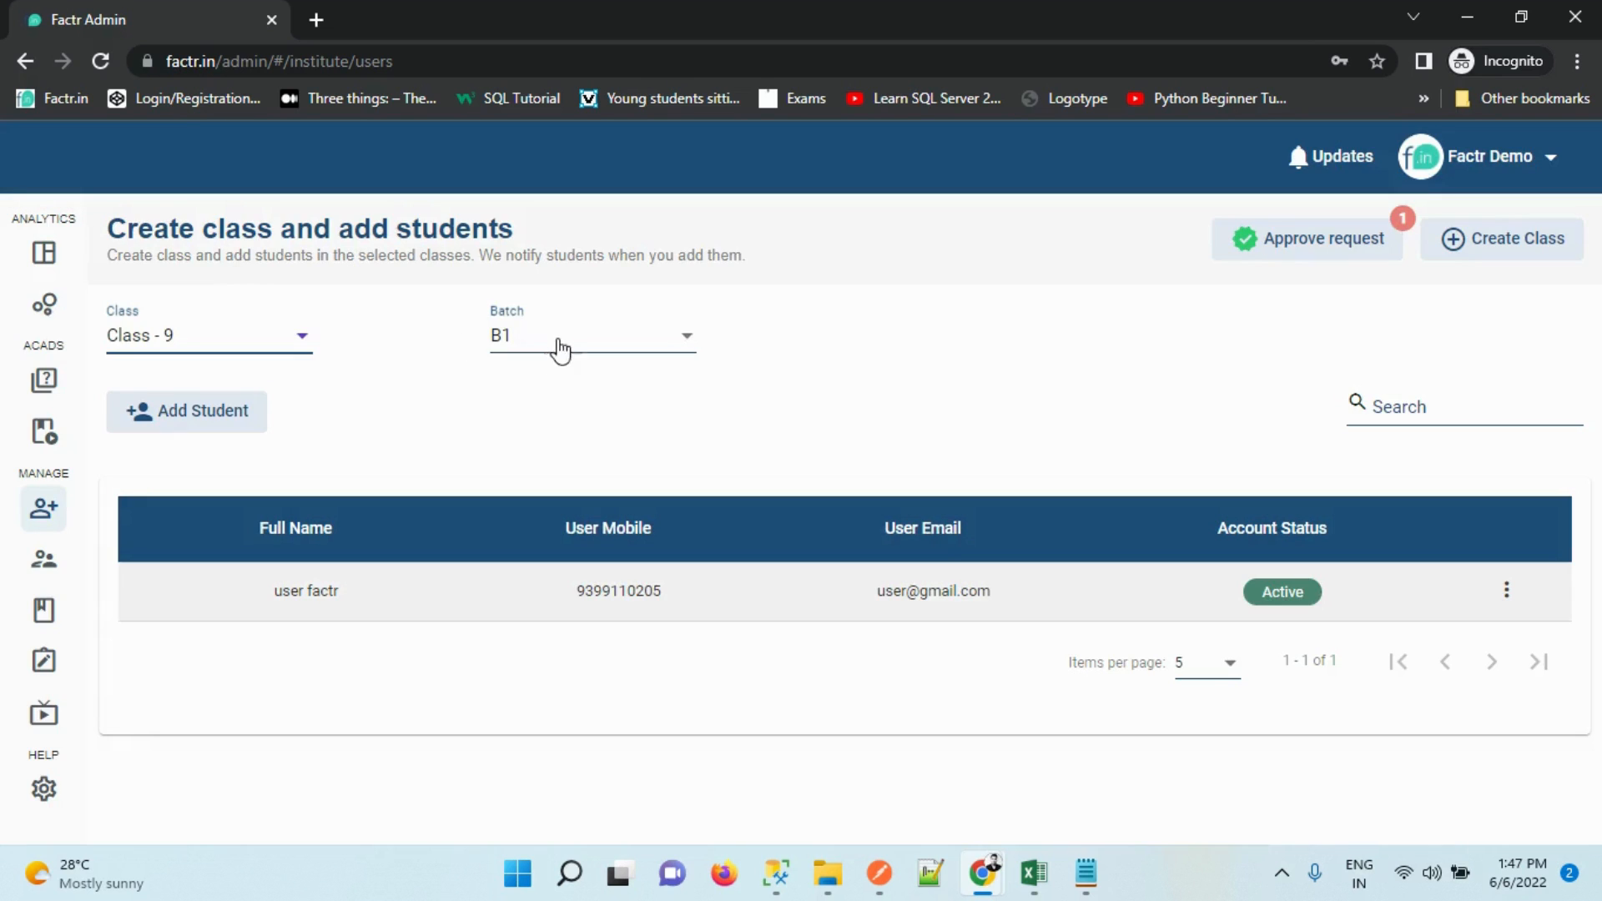
click(558, 349)
click(838, 361)
click(579, 556)
click(923, 538)
click(1506, 593)
click(1228, 432)
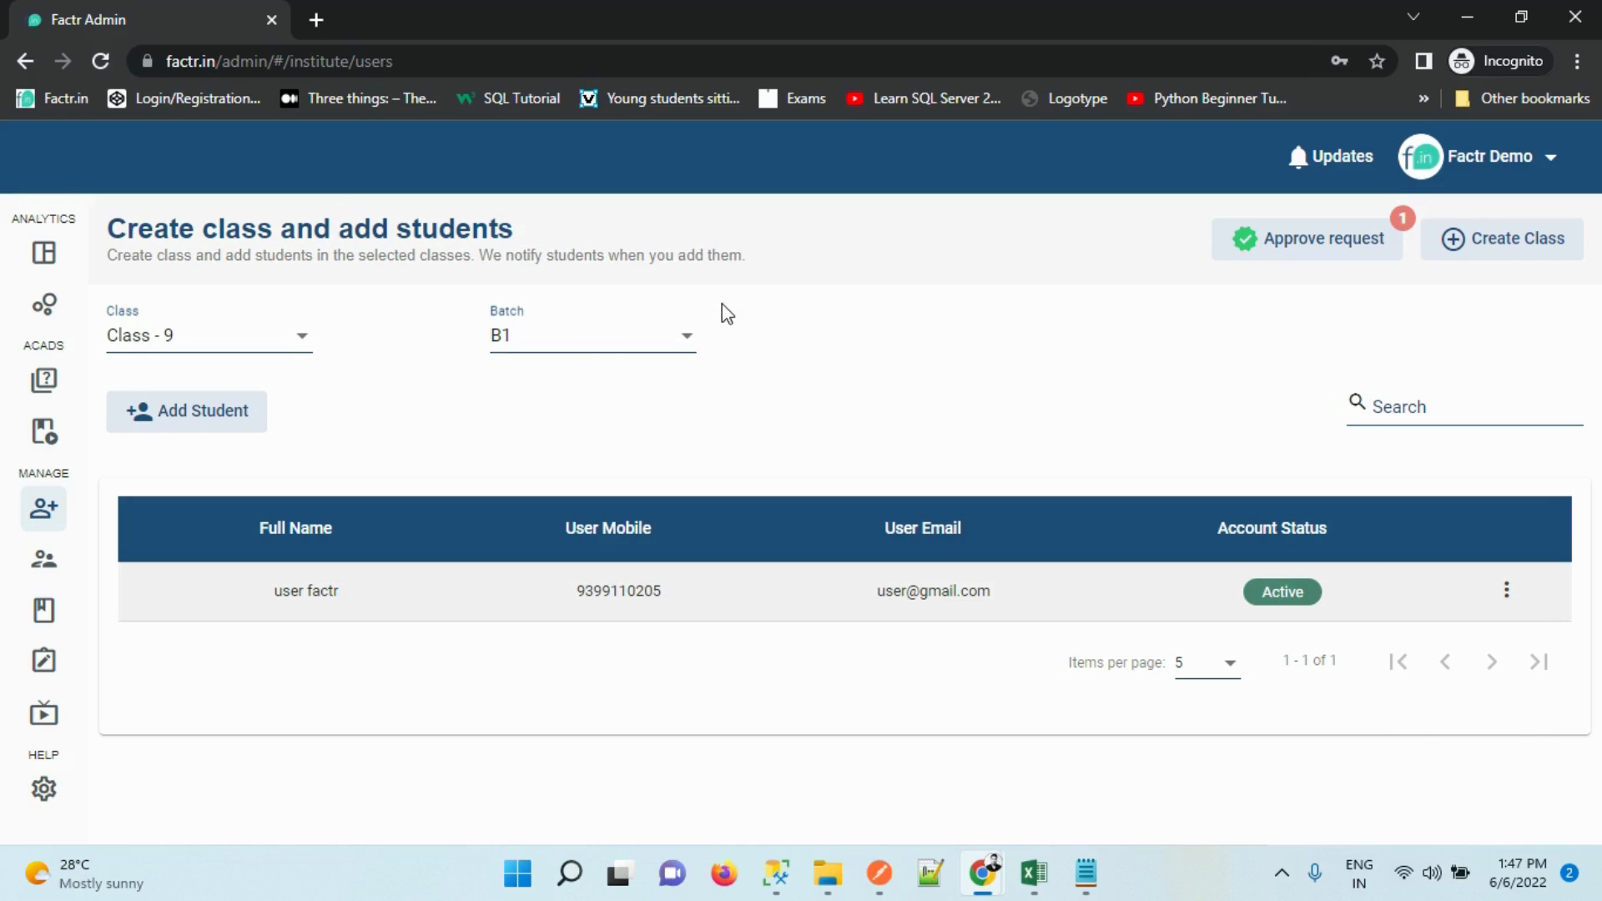
Open the single-student form set to Class - 9, batch B1, ready for the e-mail
click(186, 420)
click(271, 542)
click(613, 414)
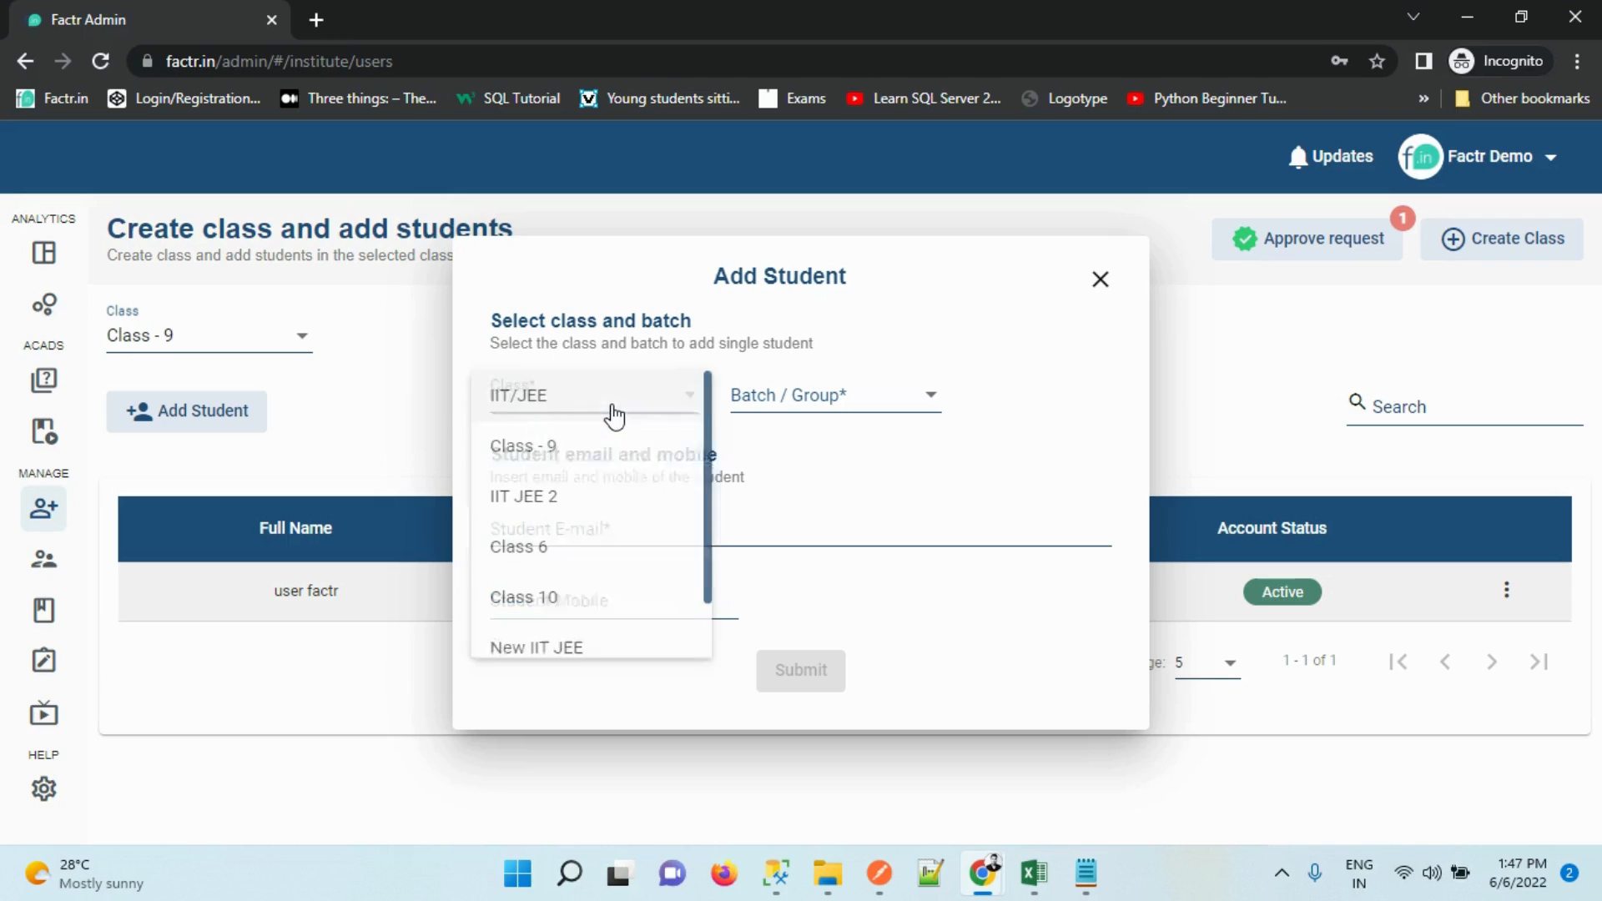
click(606, 451)
click(822, 396)
click(793, 421)
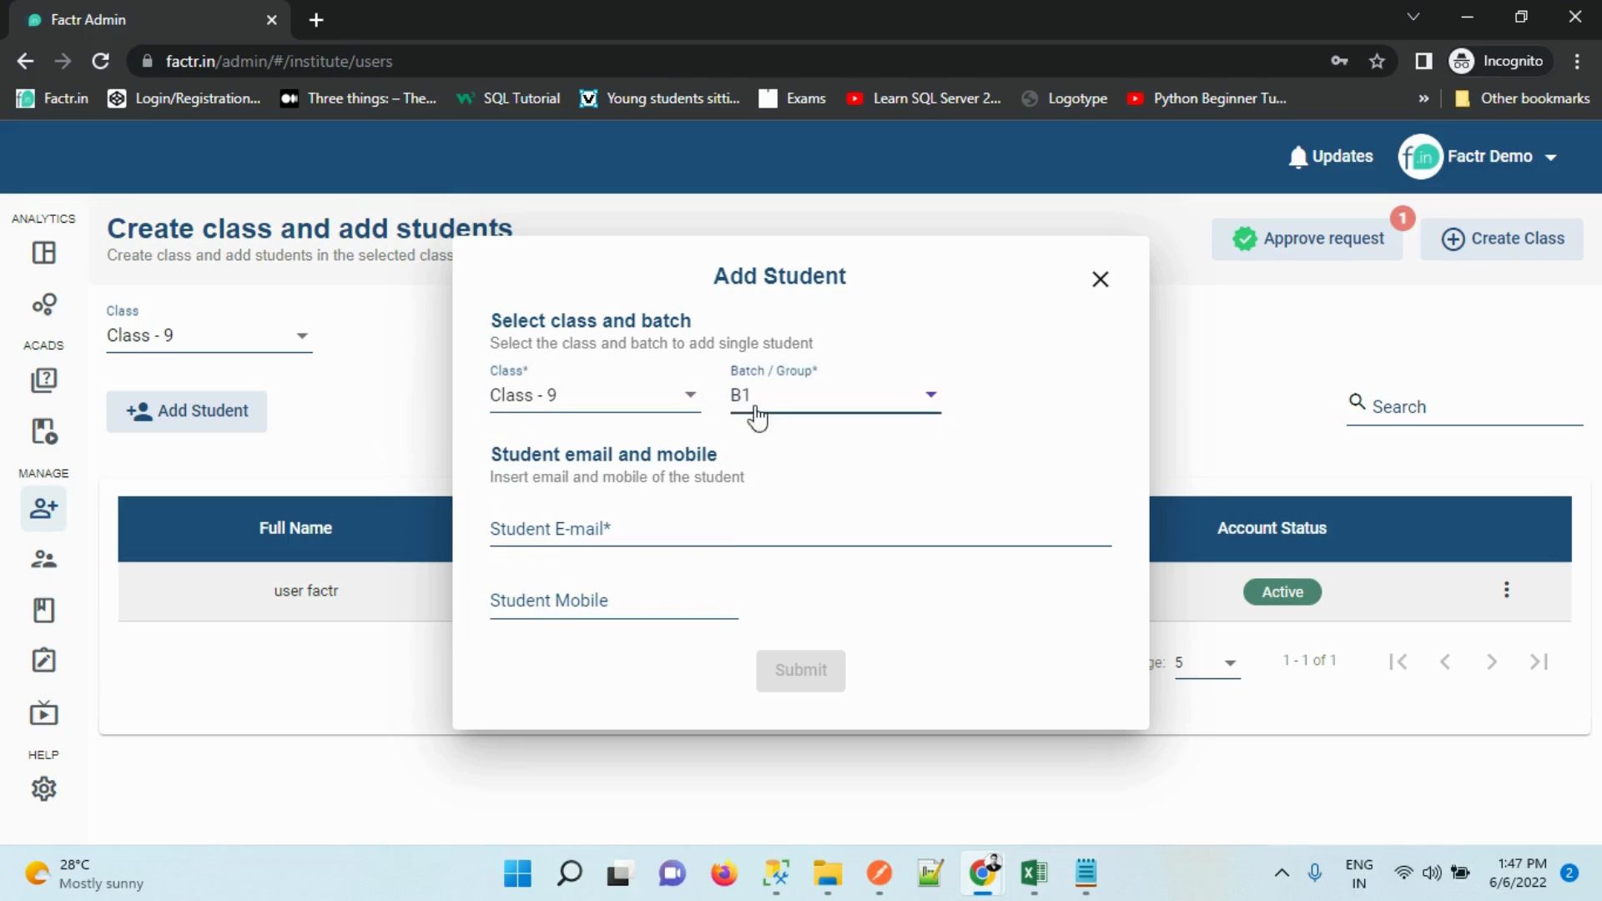
click(596, 526)
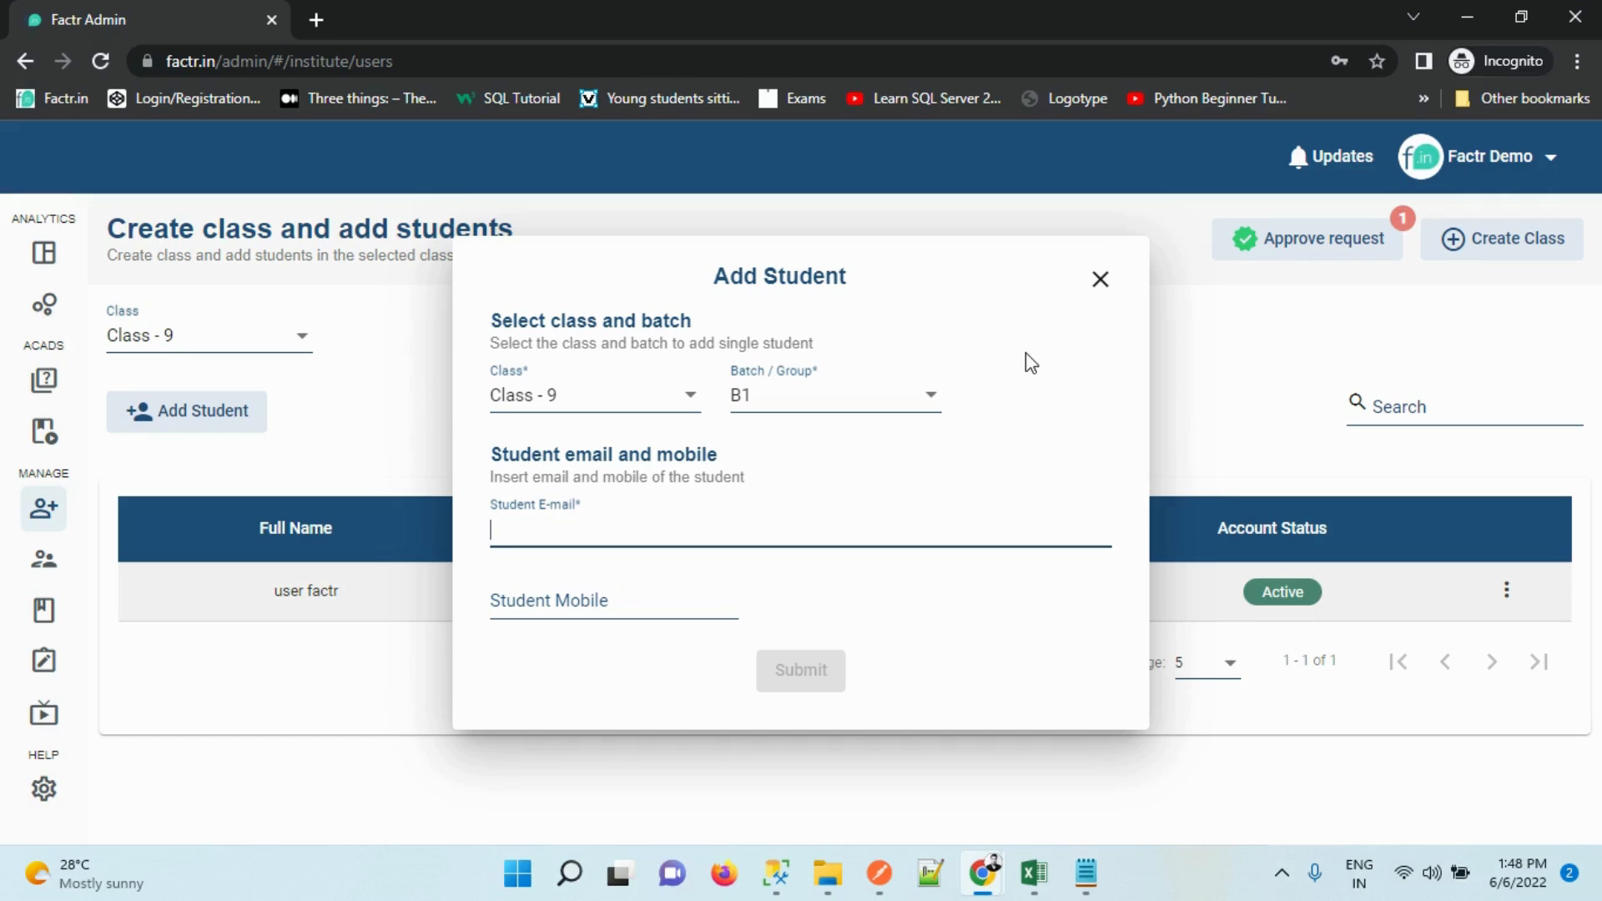
Close the student form and open Share class code & link for Class 7
click(1100, 279)
click(234, 410)
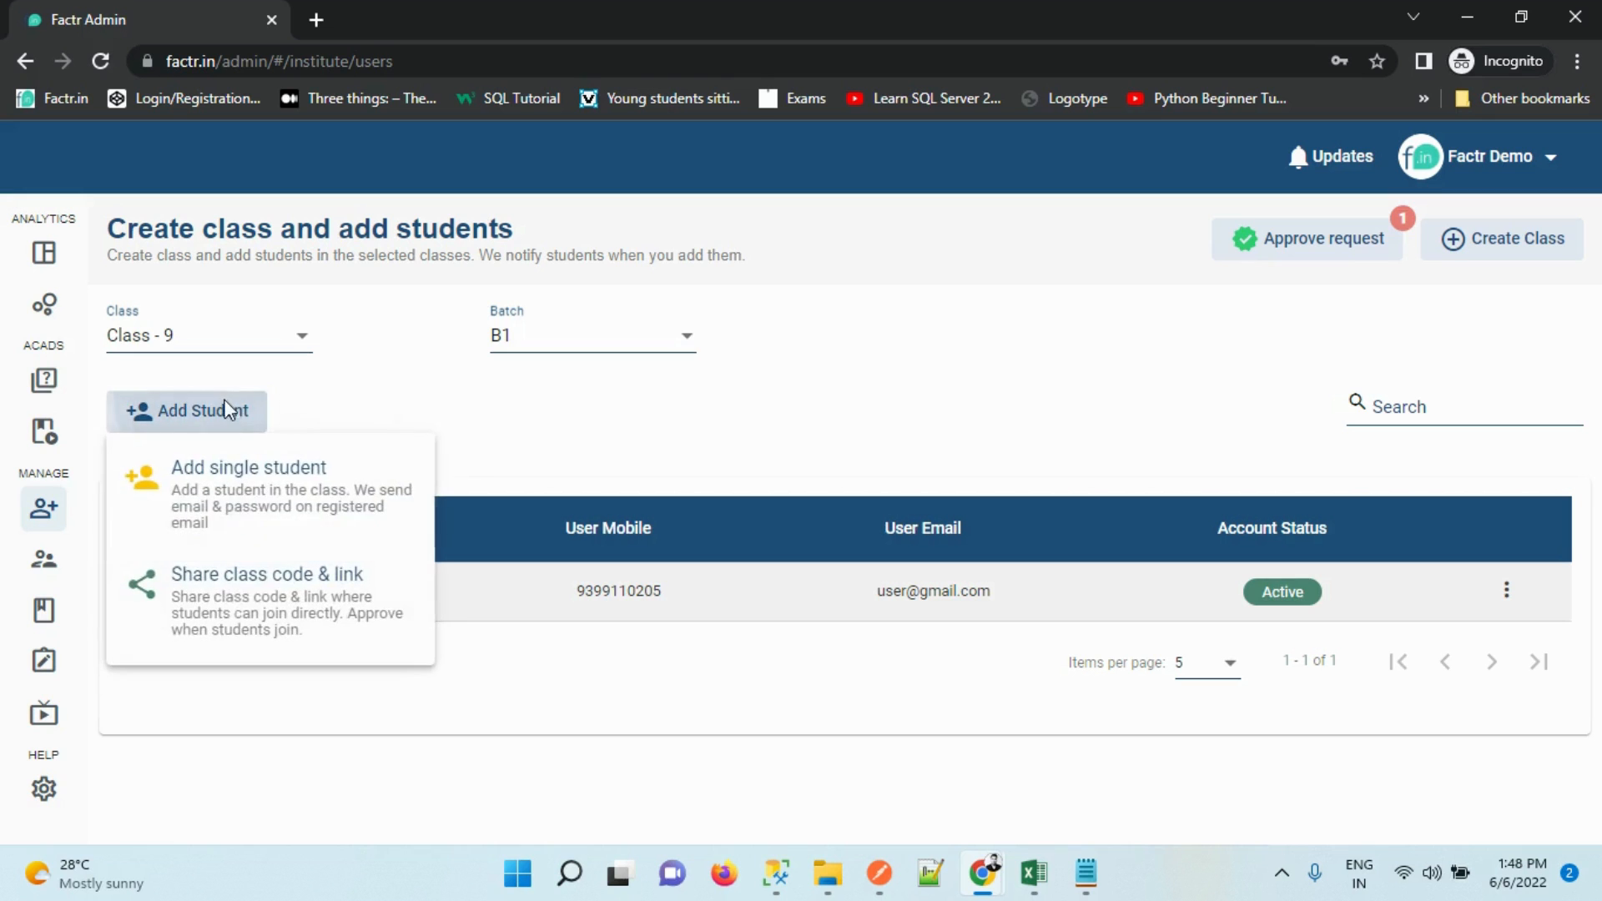
click(223, 575)
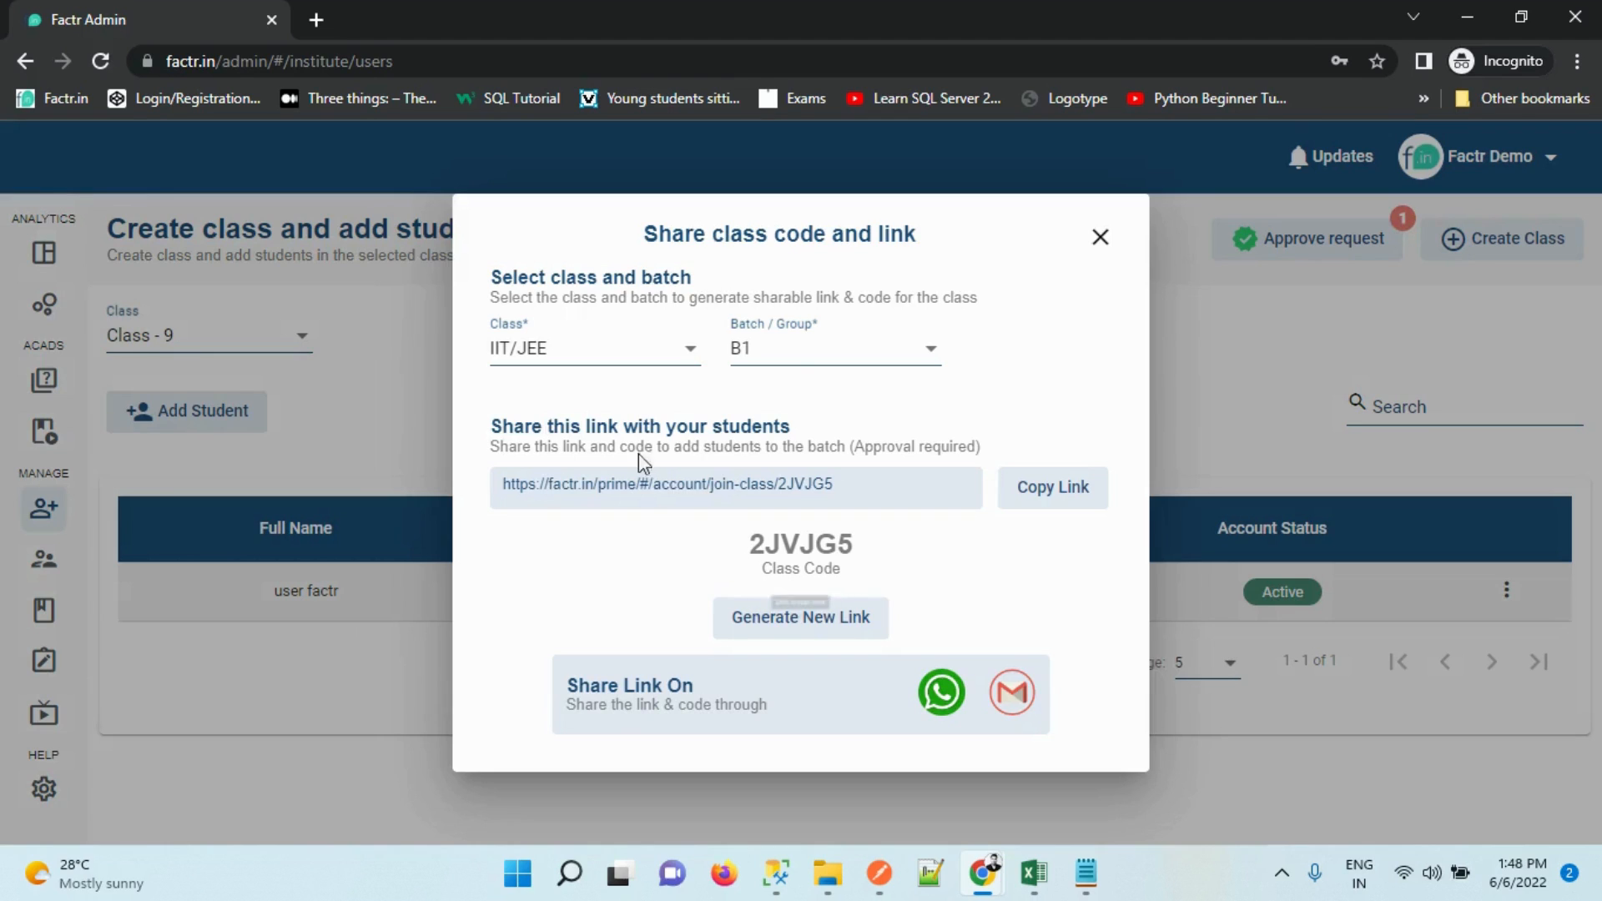
click(778, 358)
click(784, 361)
click(597, 354)
click(587, 402)
click(583, 361)
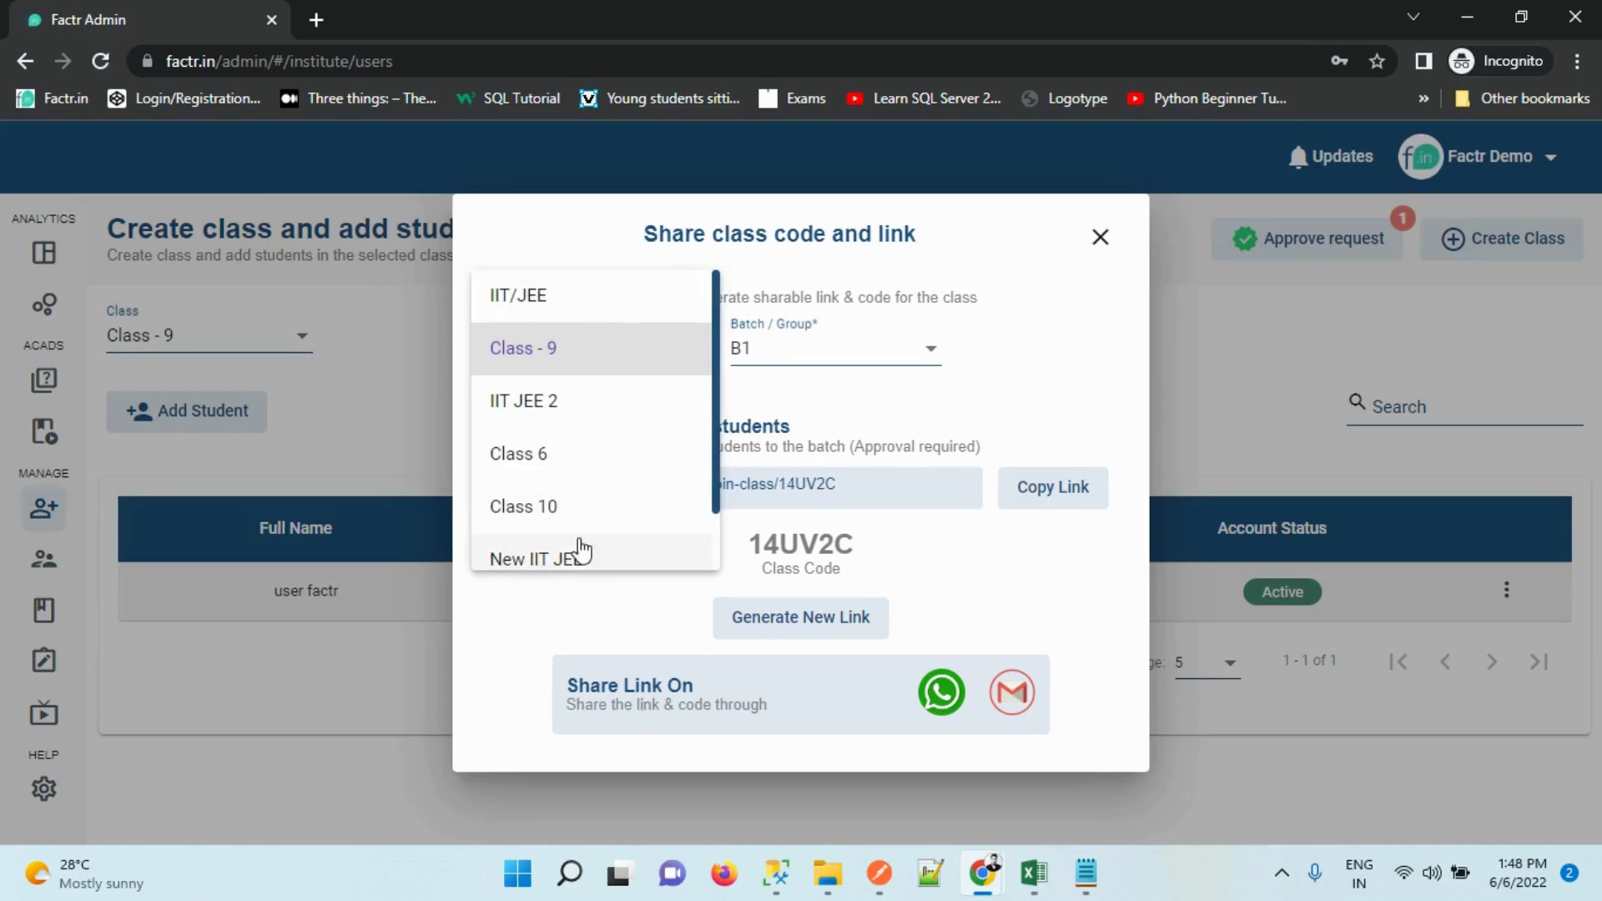
scroll(614, 563, down, 1)
click(622, 557)
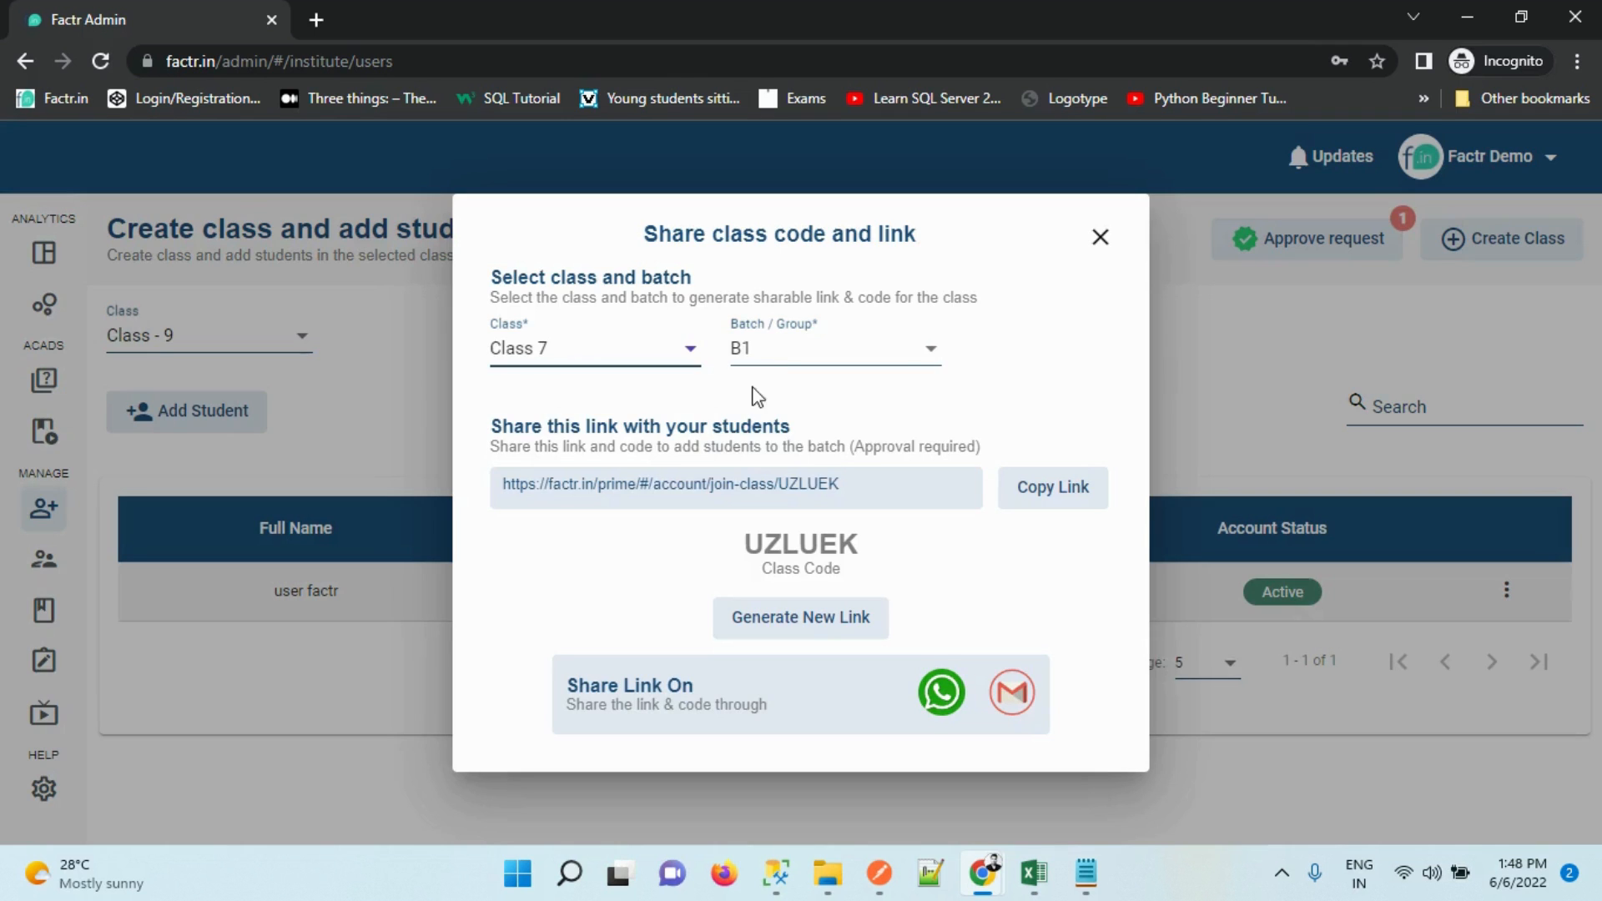
Copy the join code for Class 7's batch B2 and close the share dialog
click(779, 347)
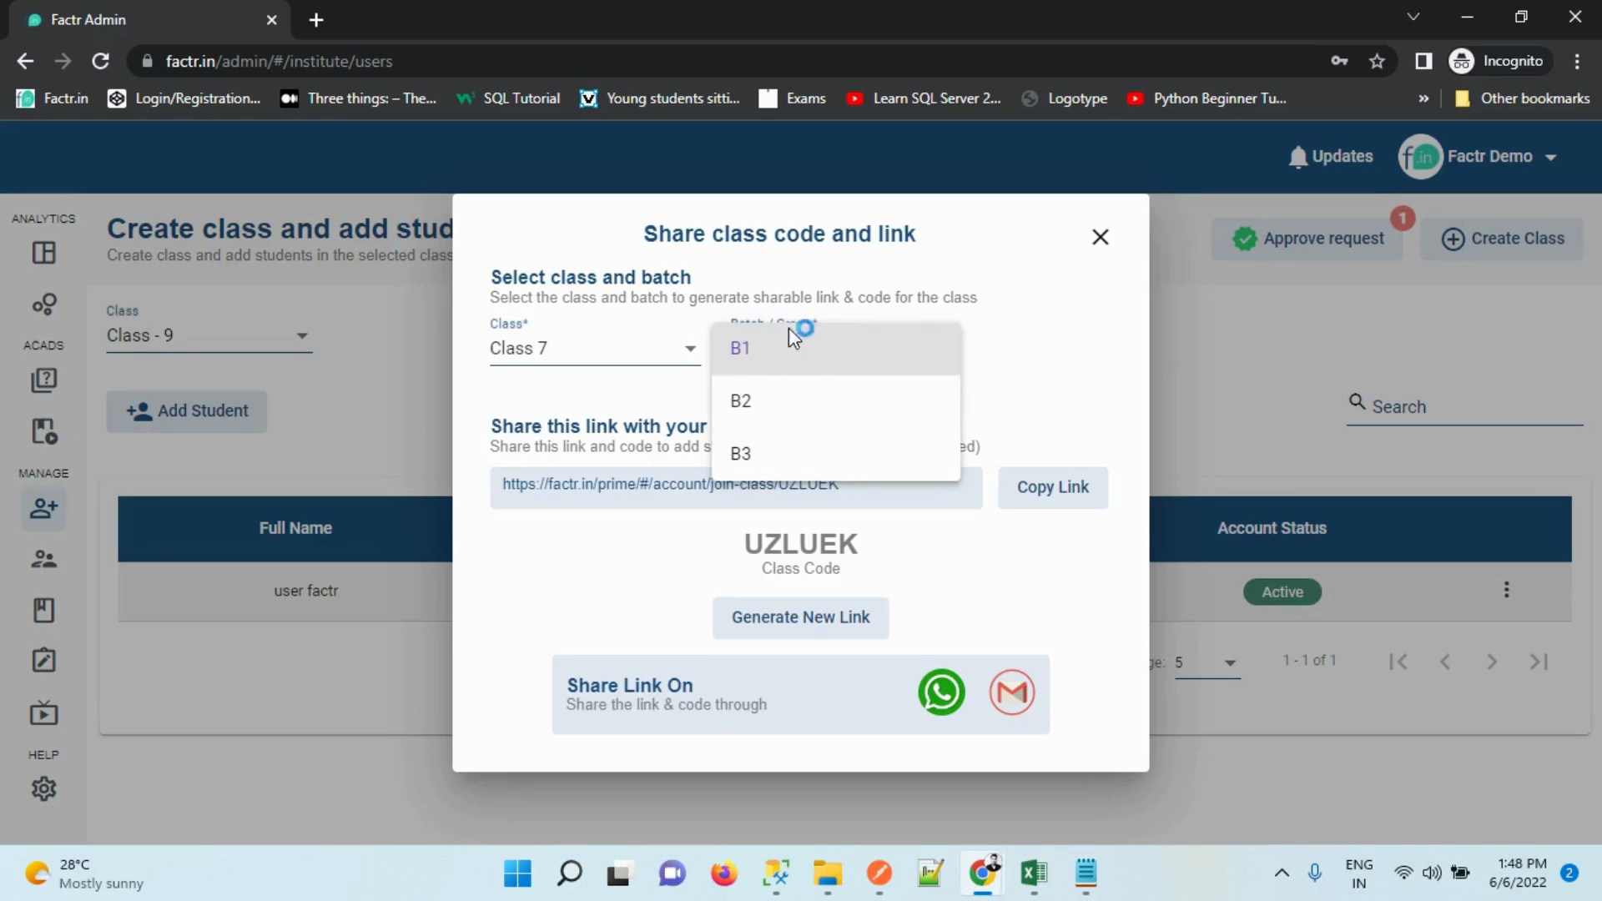
click(780, 404)
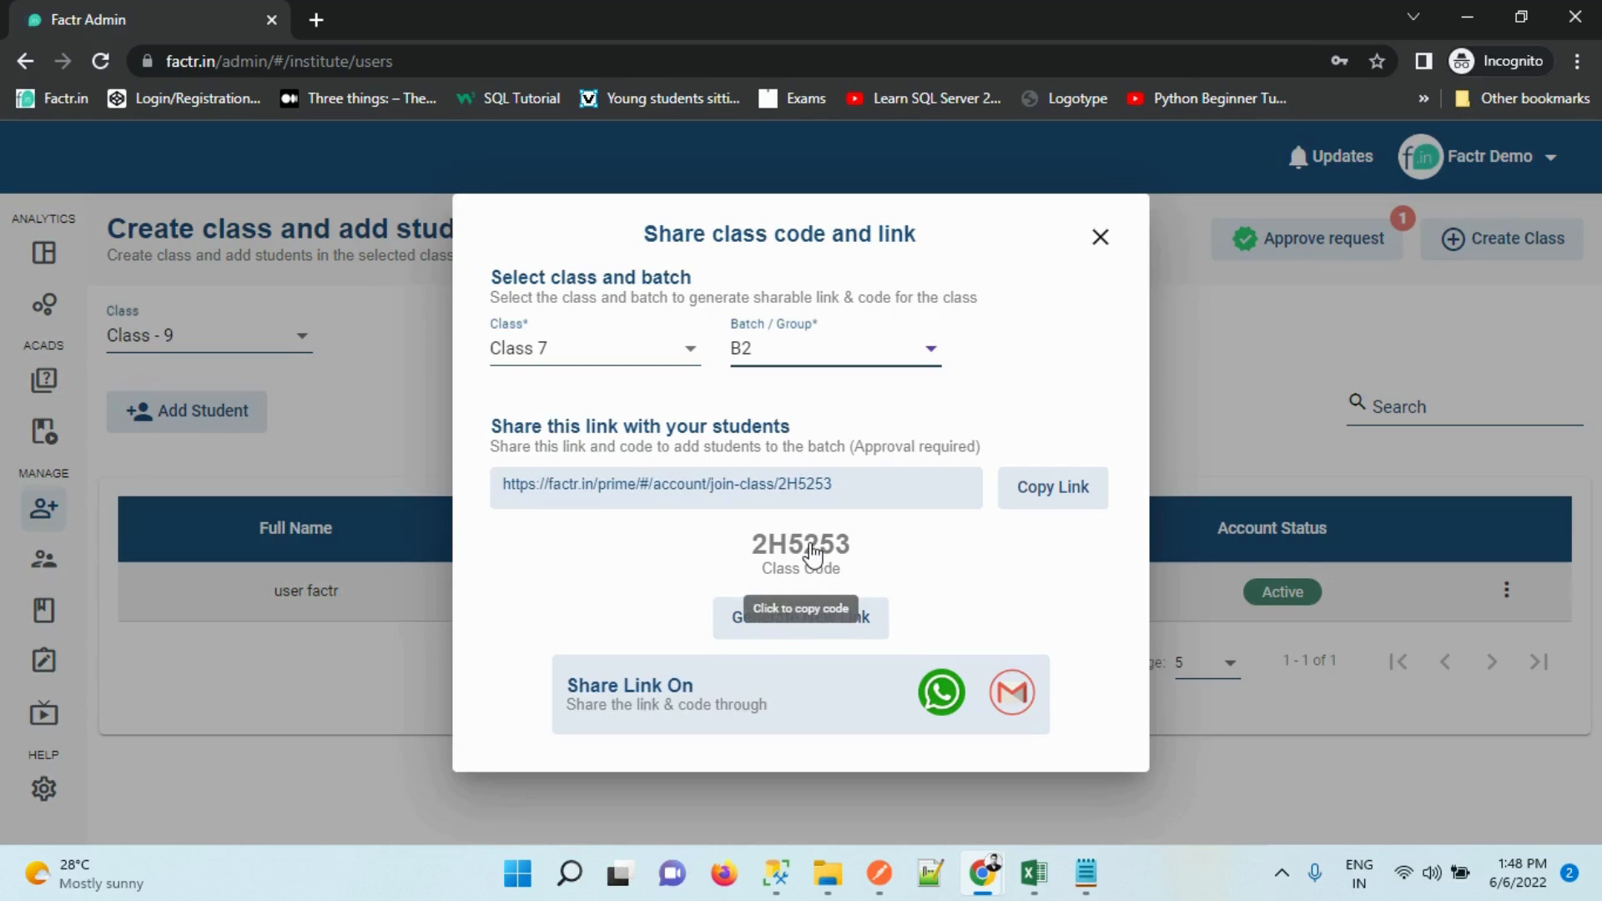
click(759, 550)
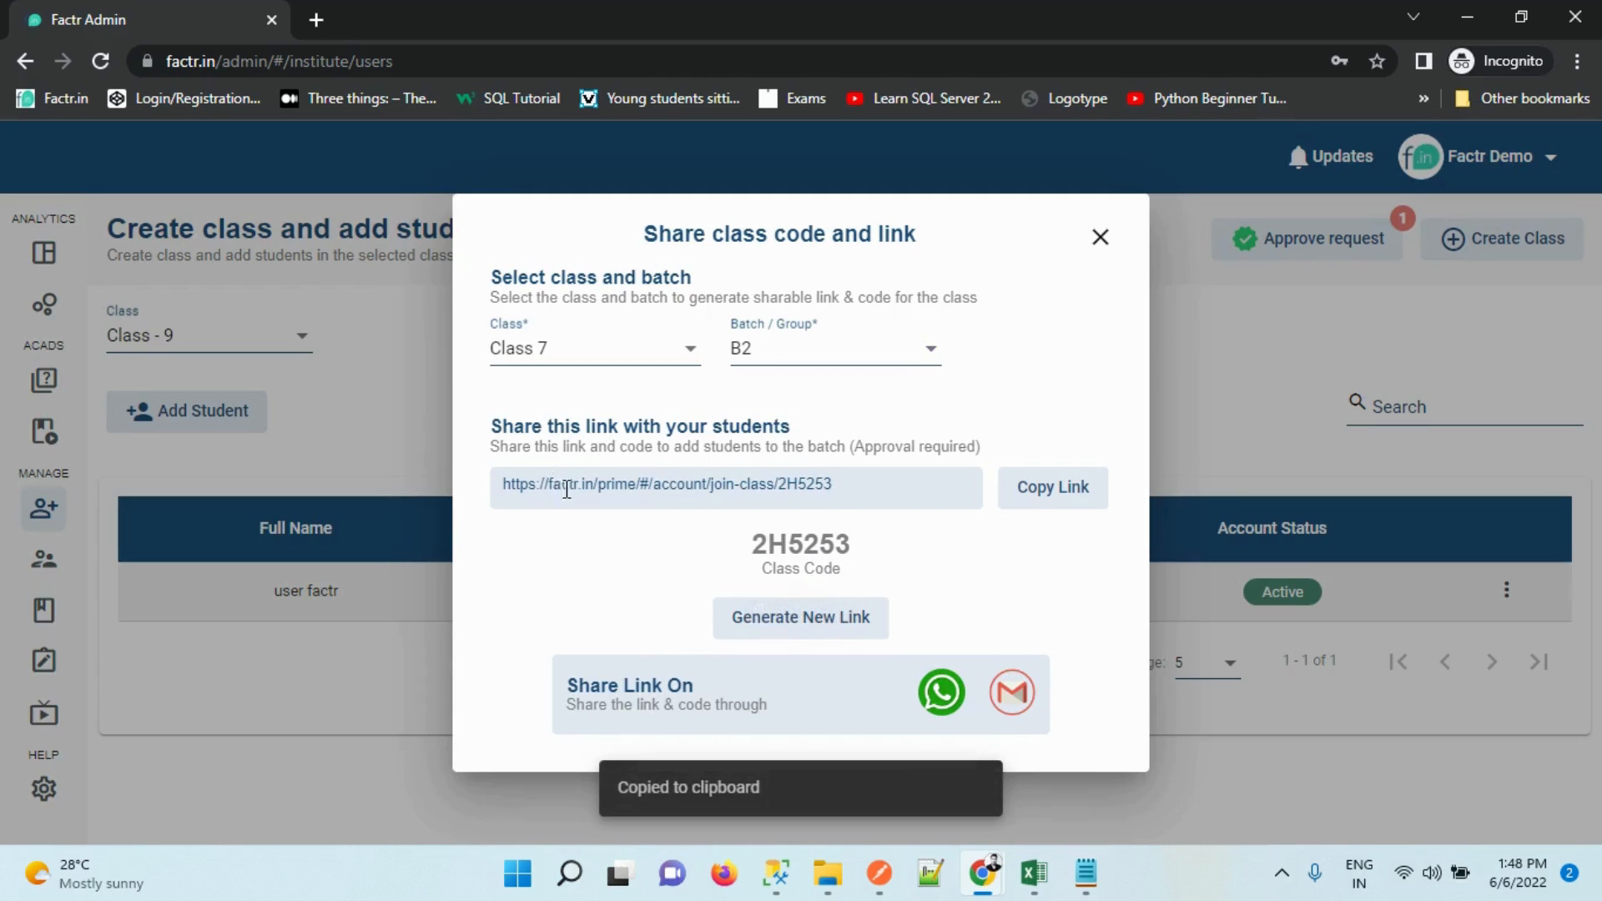
drag(554, 488, 984, 477)
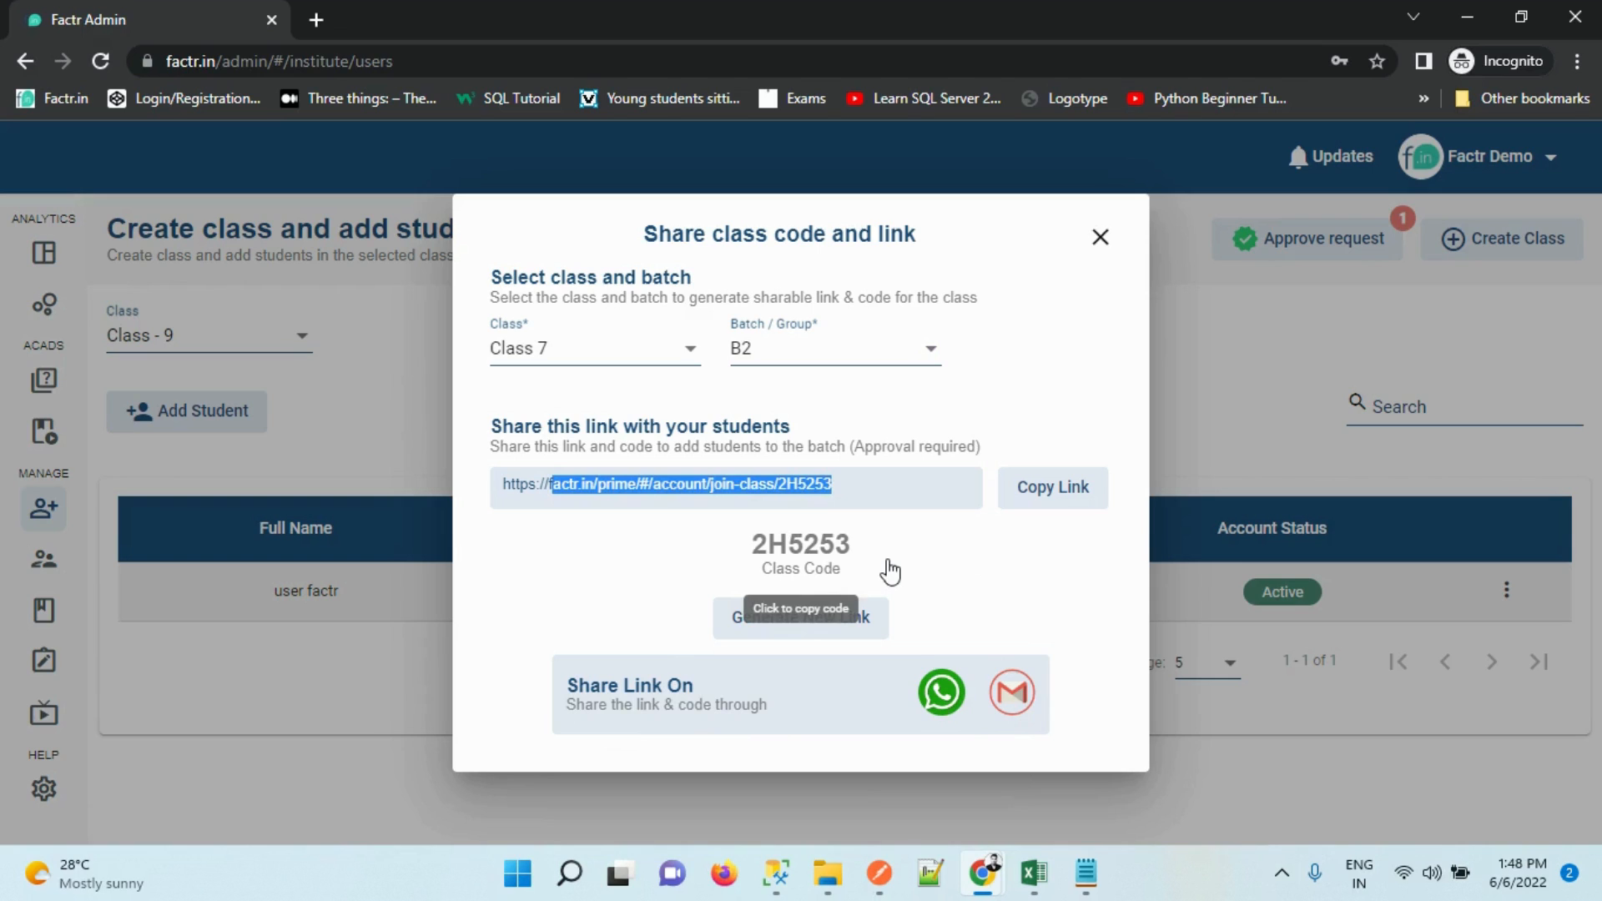
click(822, 570)
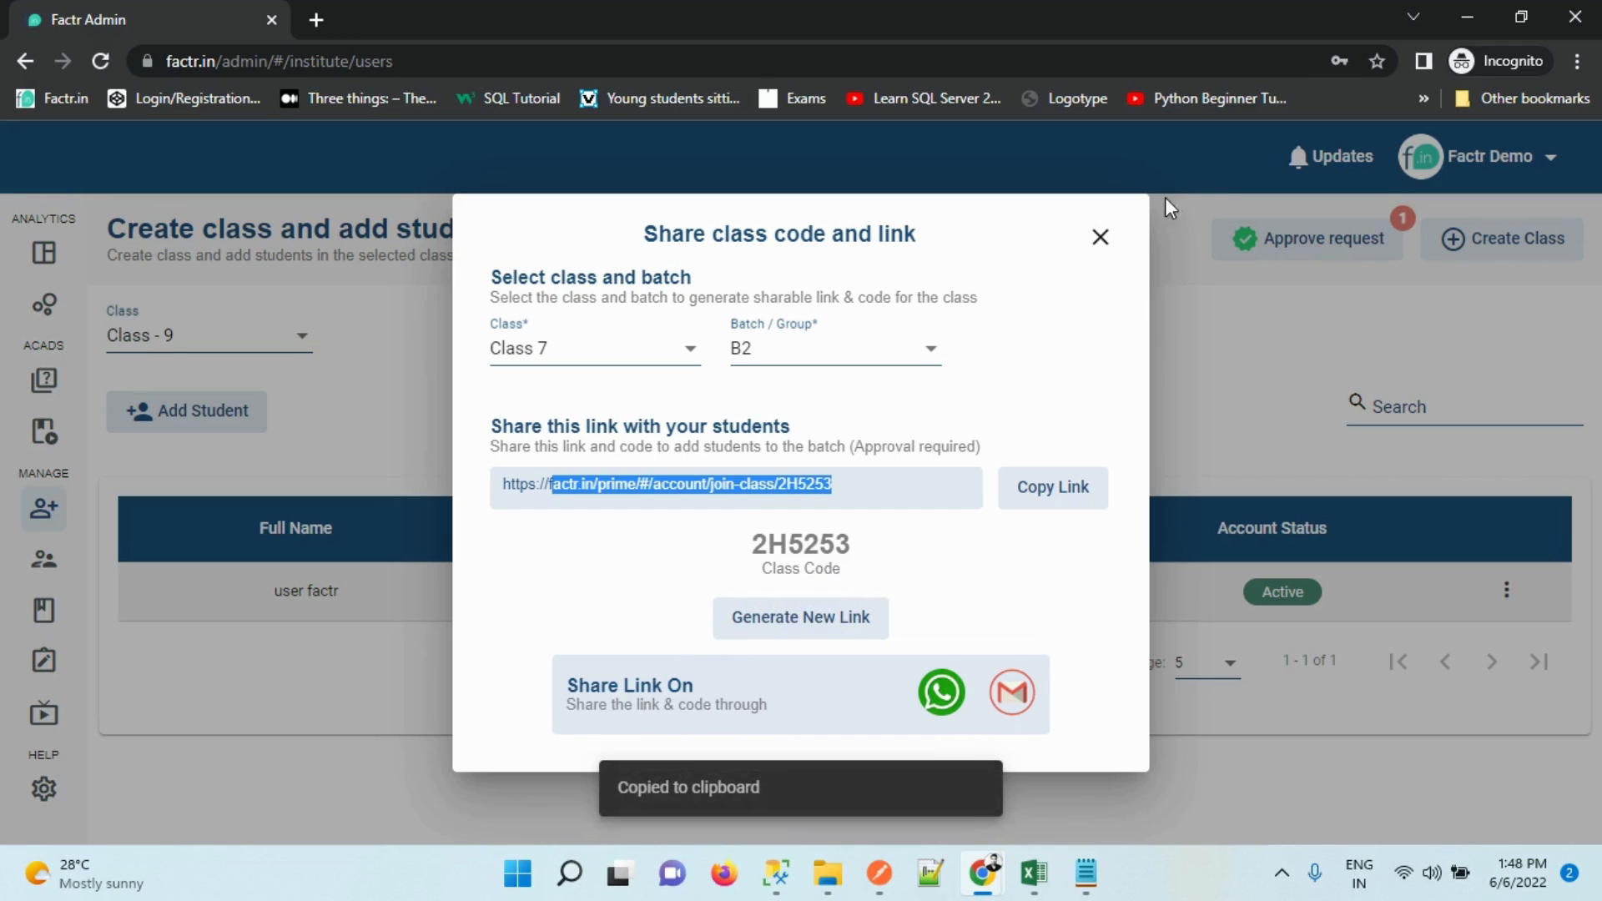
click(1101, 239)
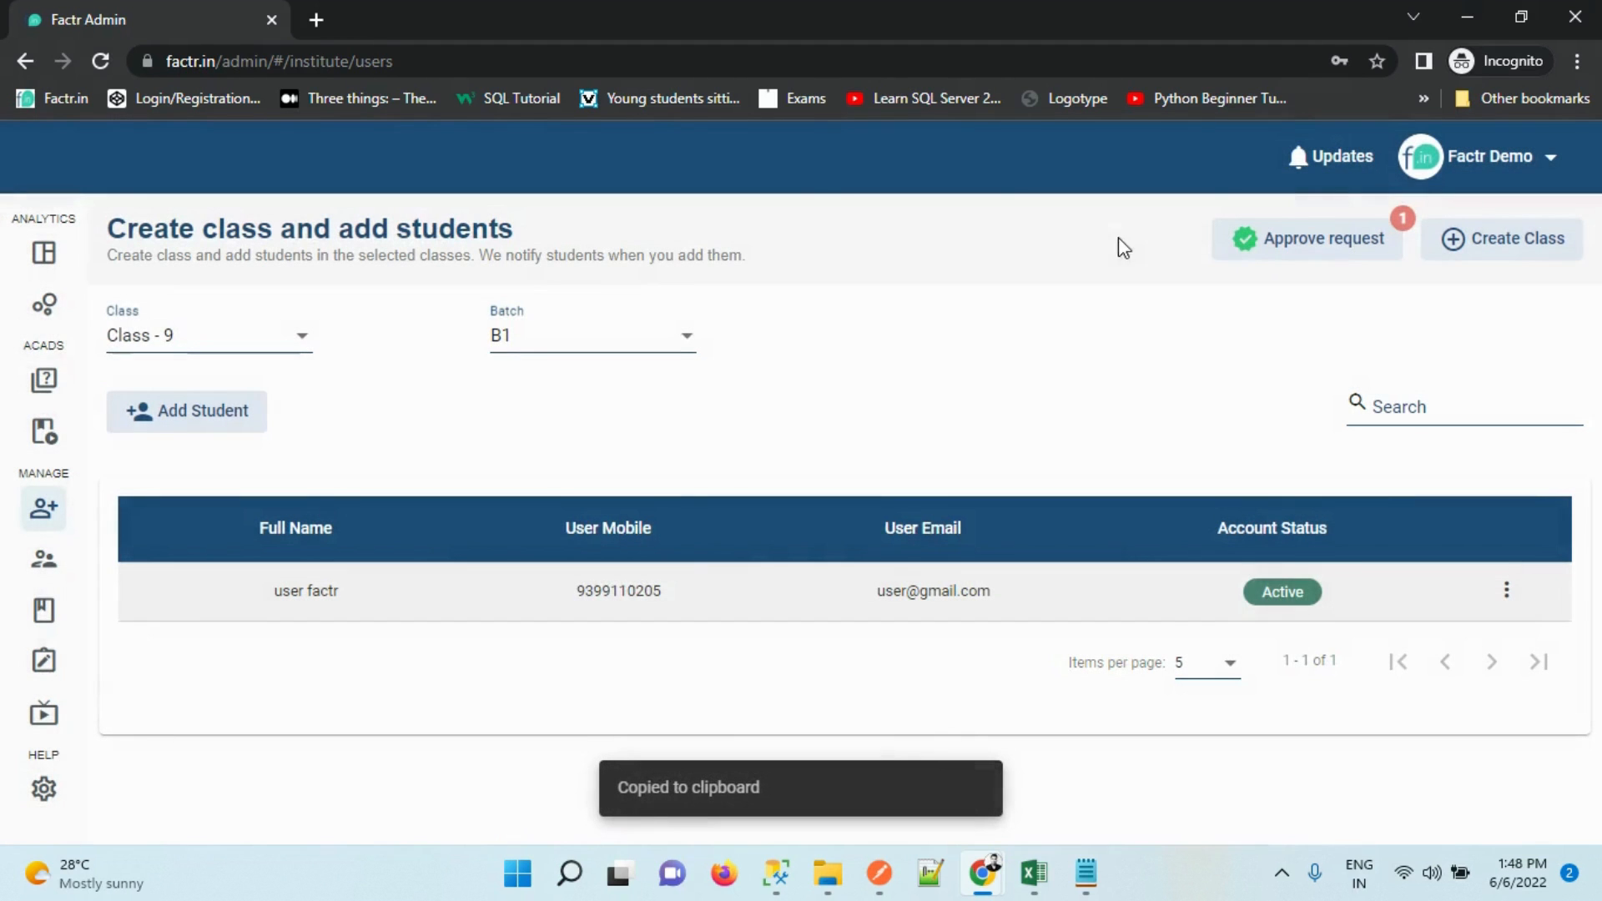
click(1317, 242)
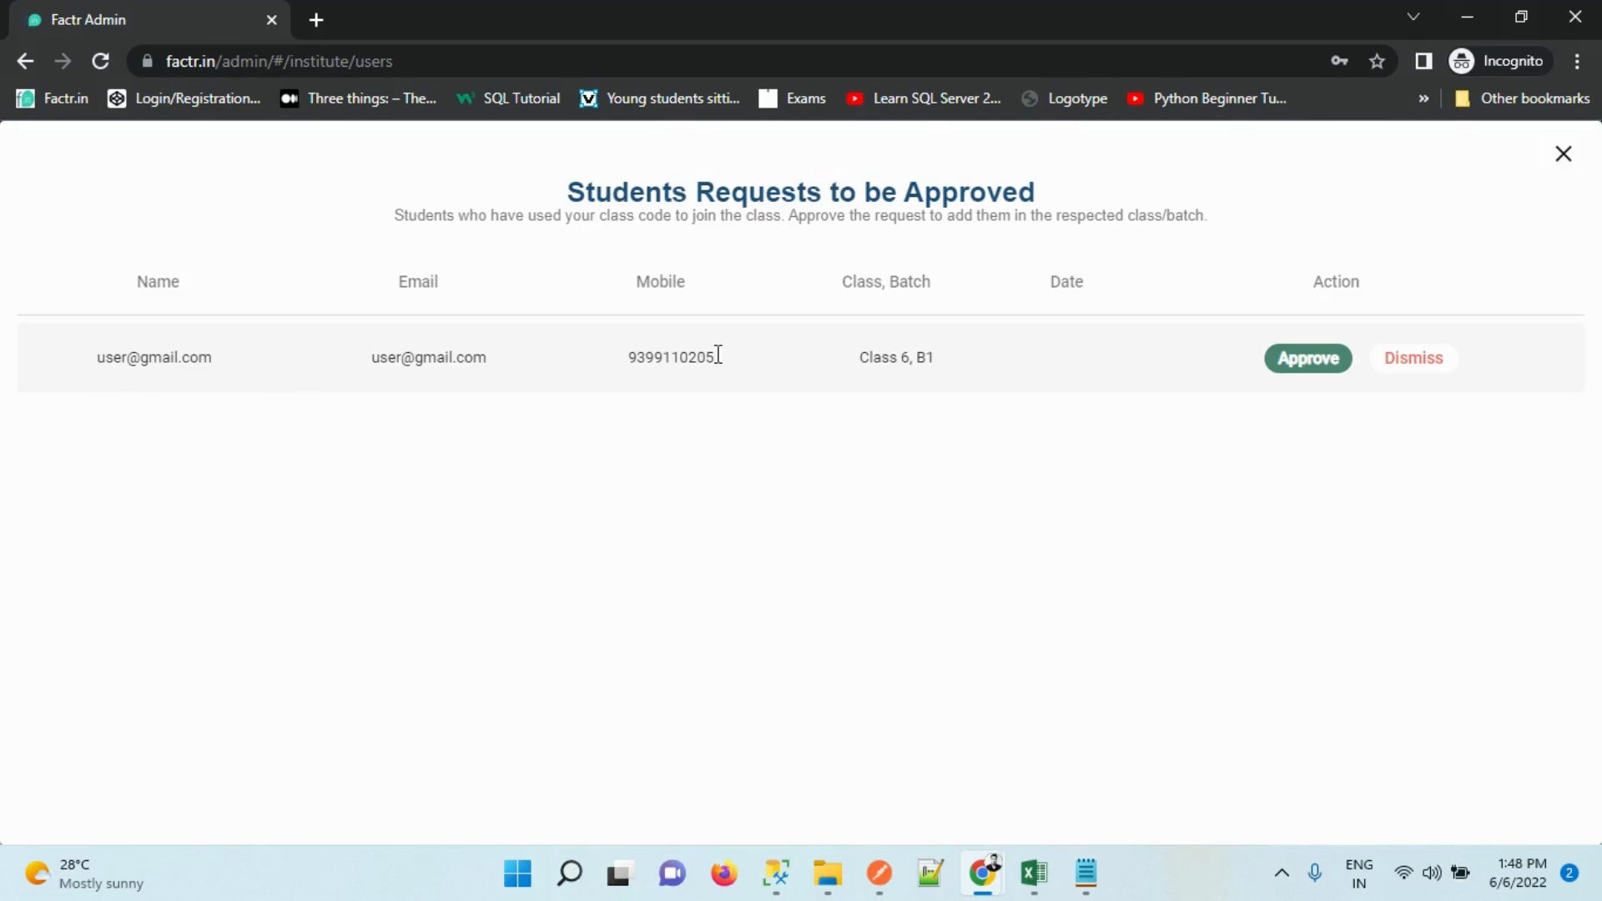
drag(926, 357, 964, 366)
click(1561, 156)
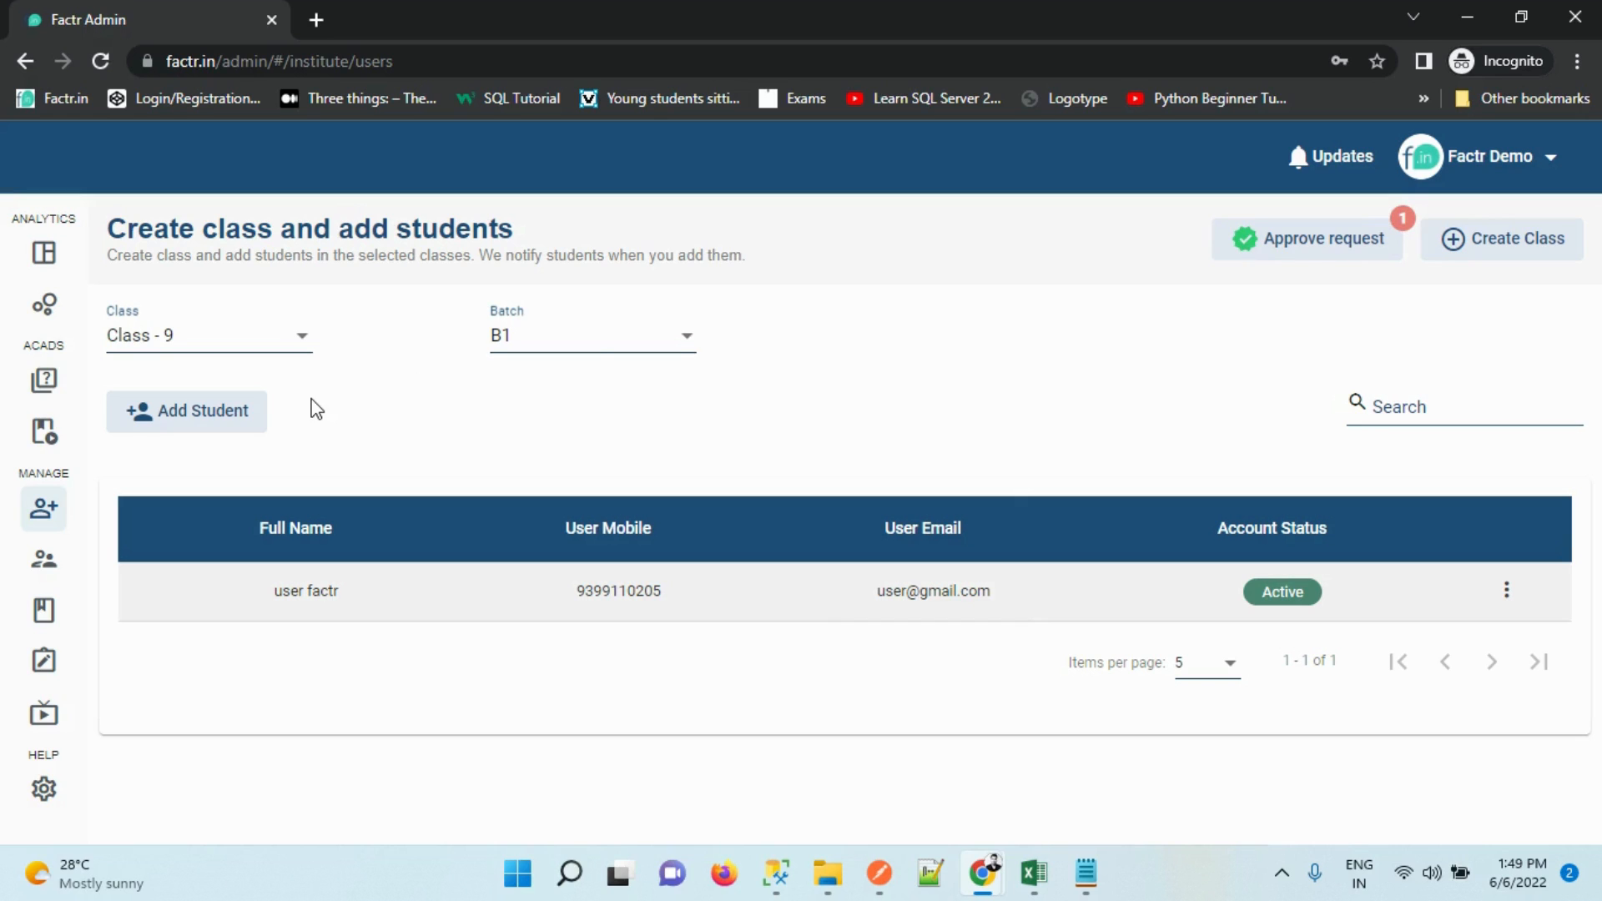
mouse_move(7, 544)
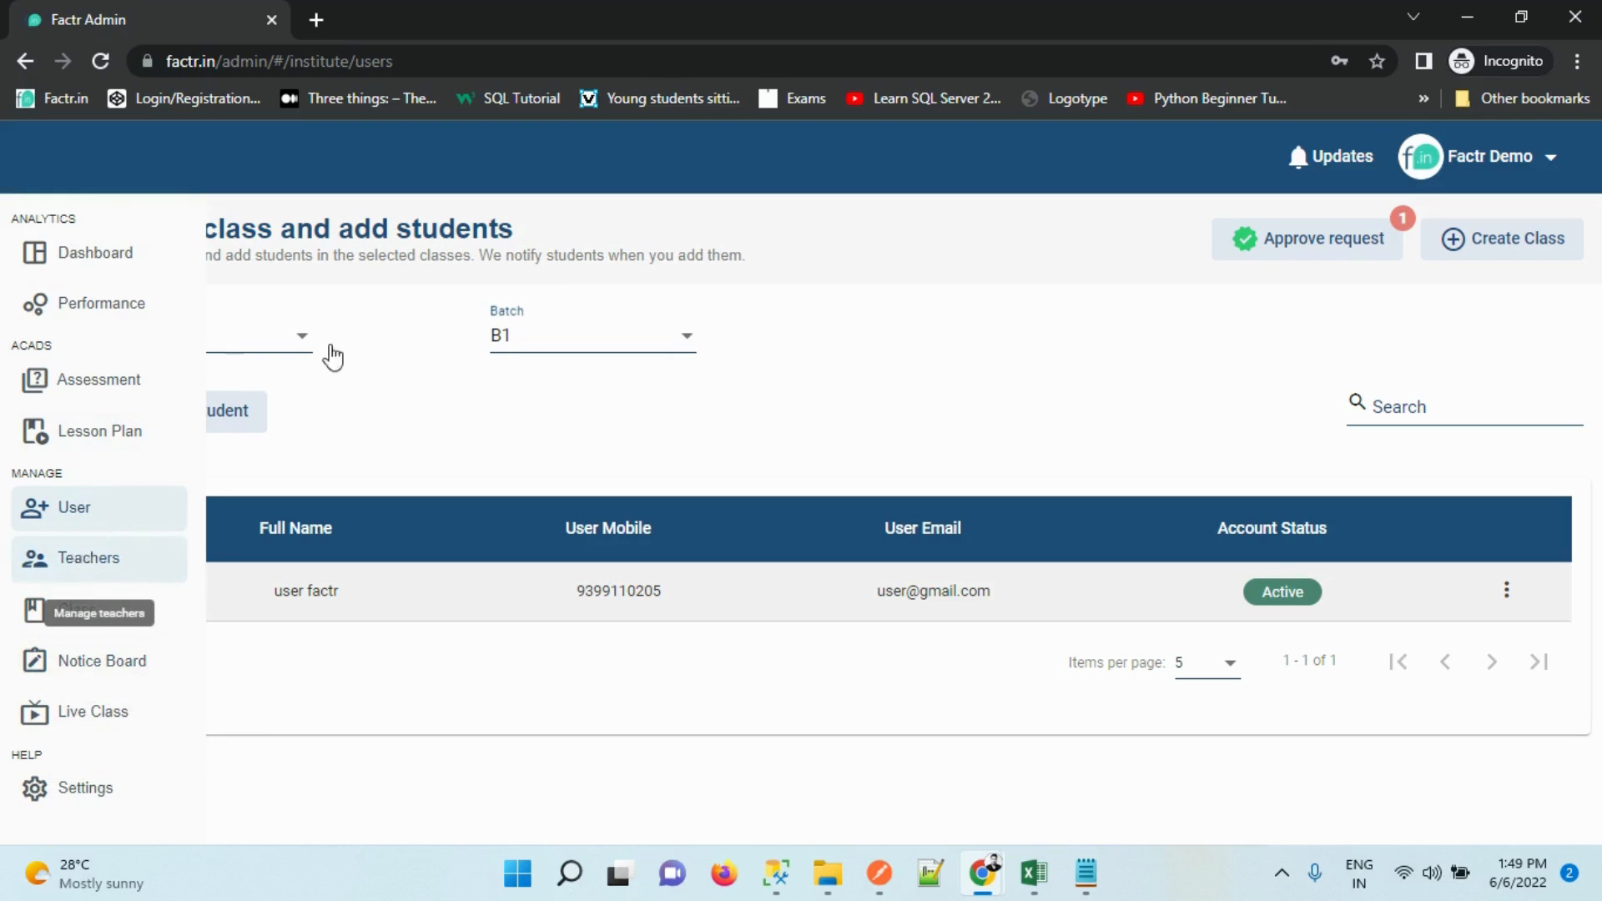
Filter the assessments list to Class 7 and start a new assessment
click(46, 397)
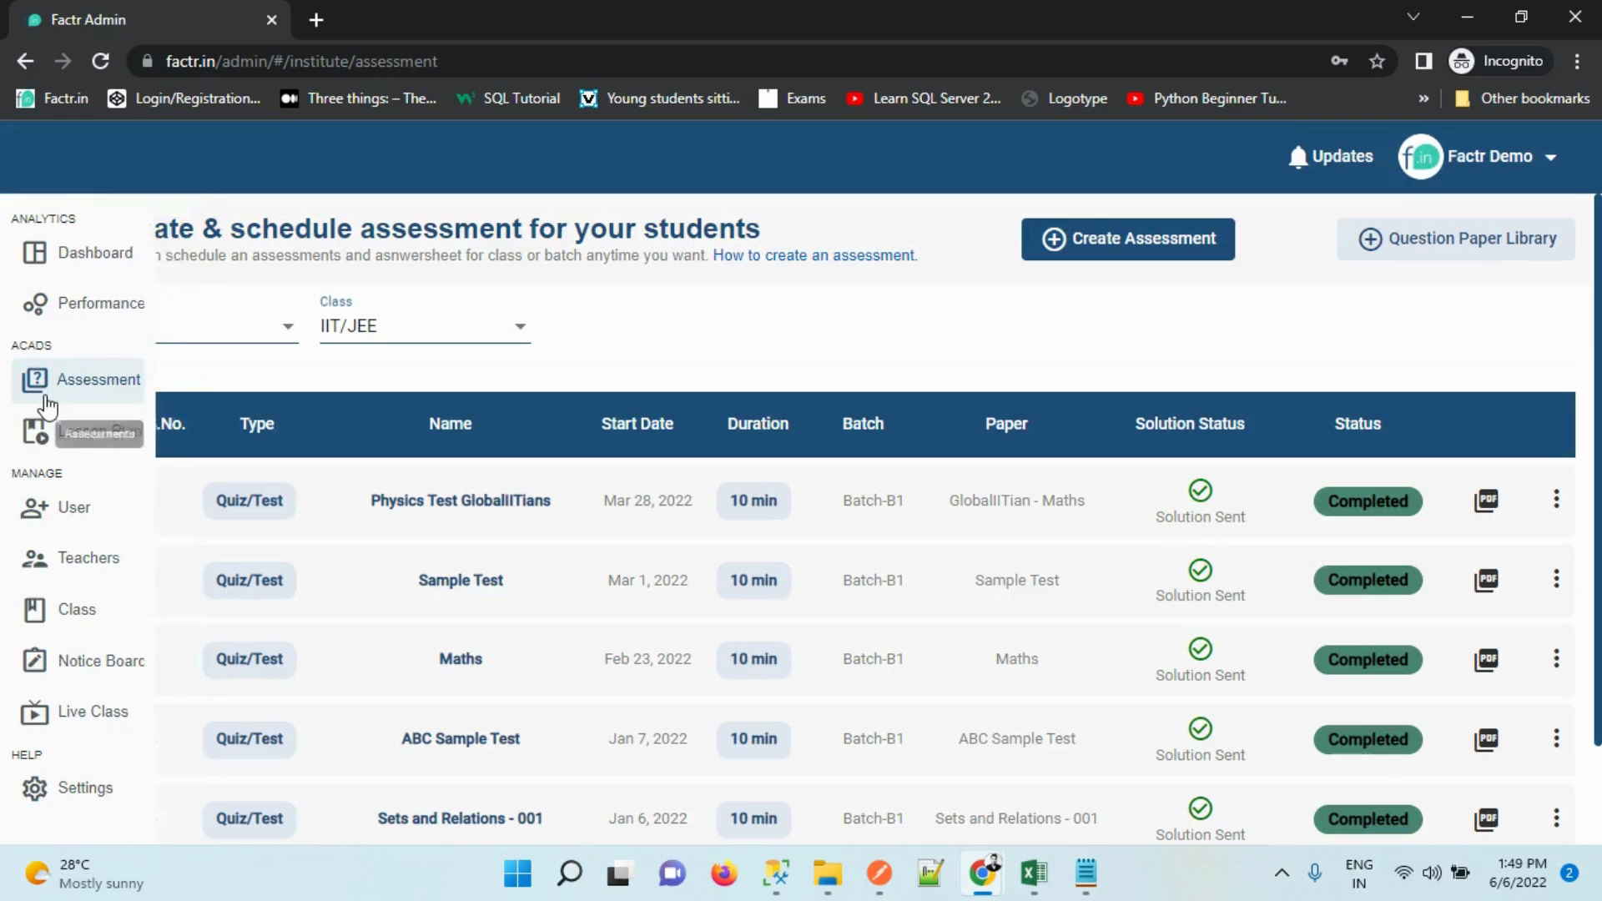
click(443, 329)
scroll(513, 501, down, 1)
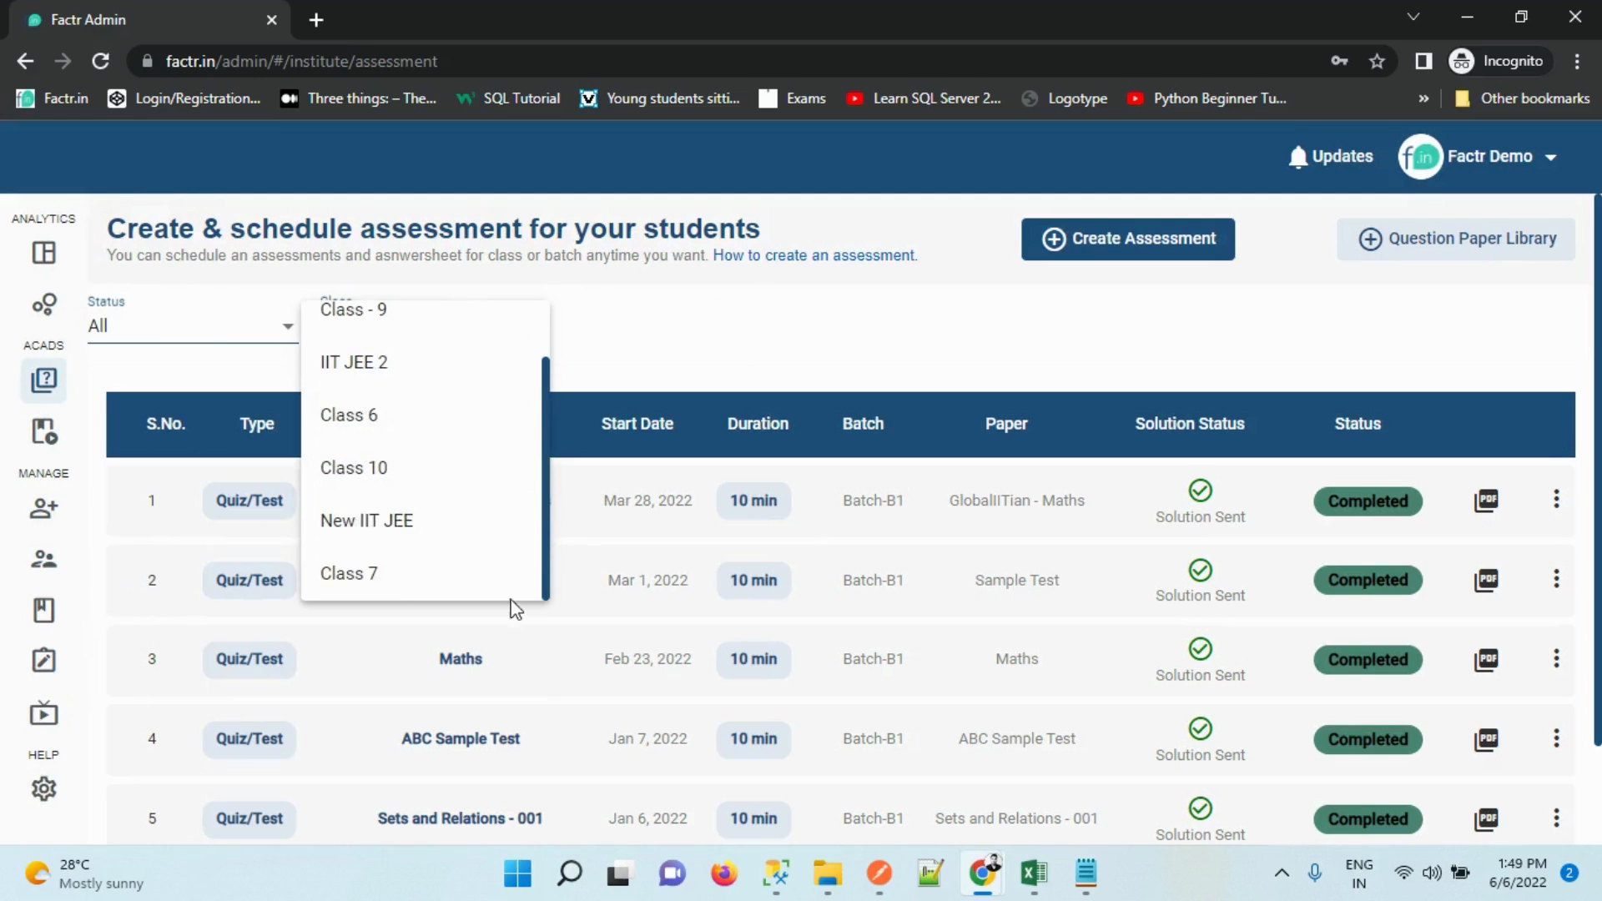
click(415, 542)
click(417, 330)
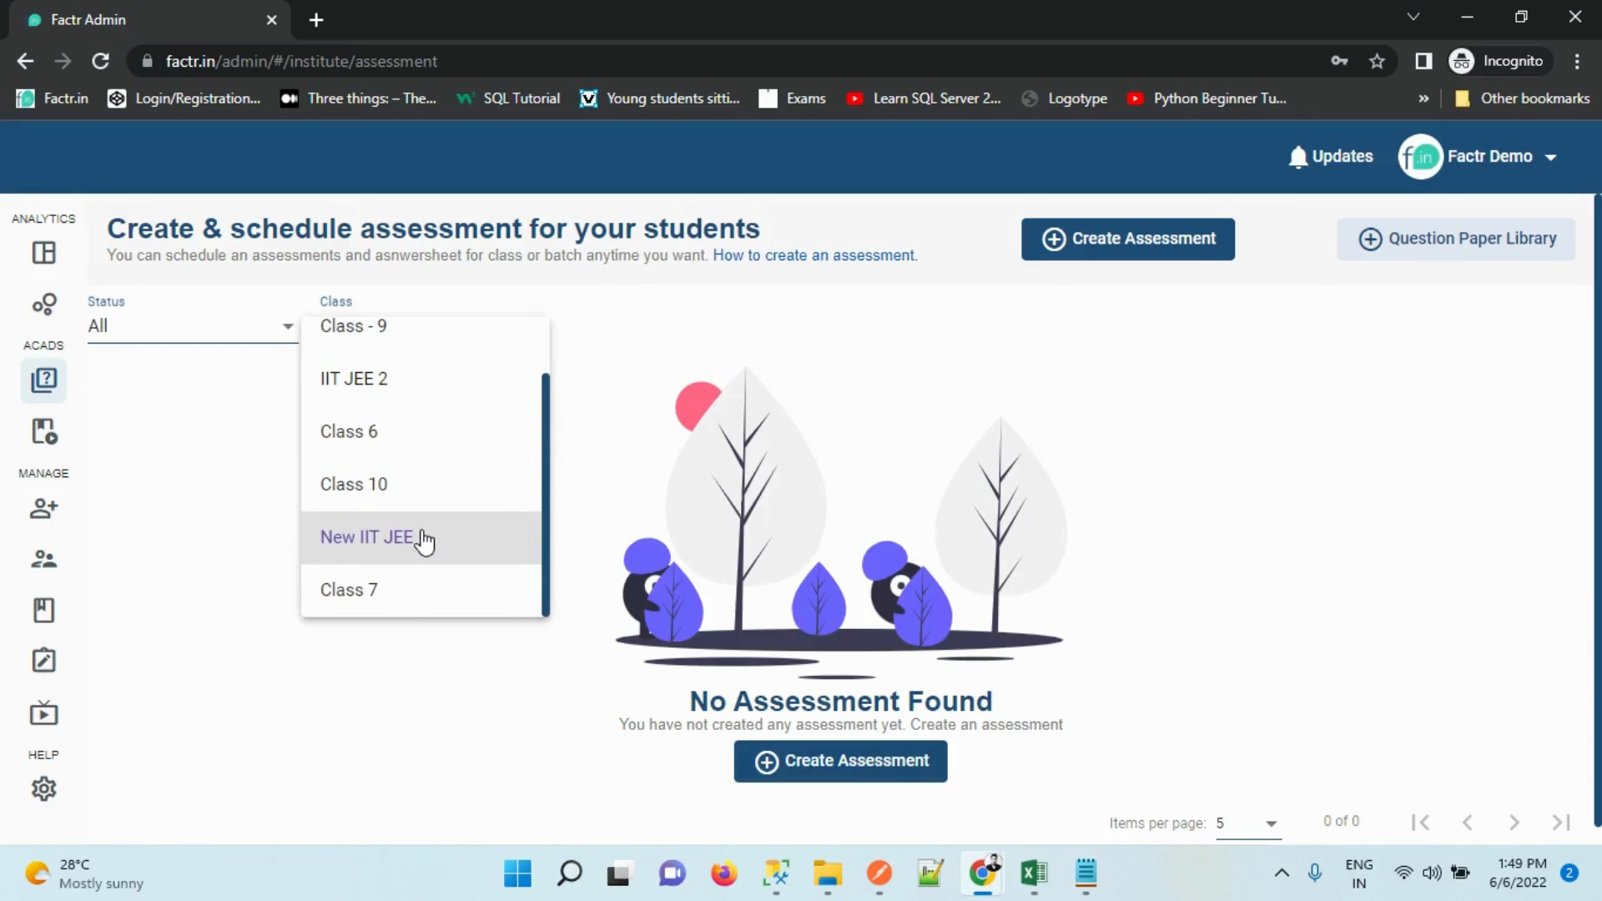
click(409, 608)
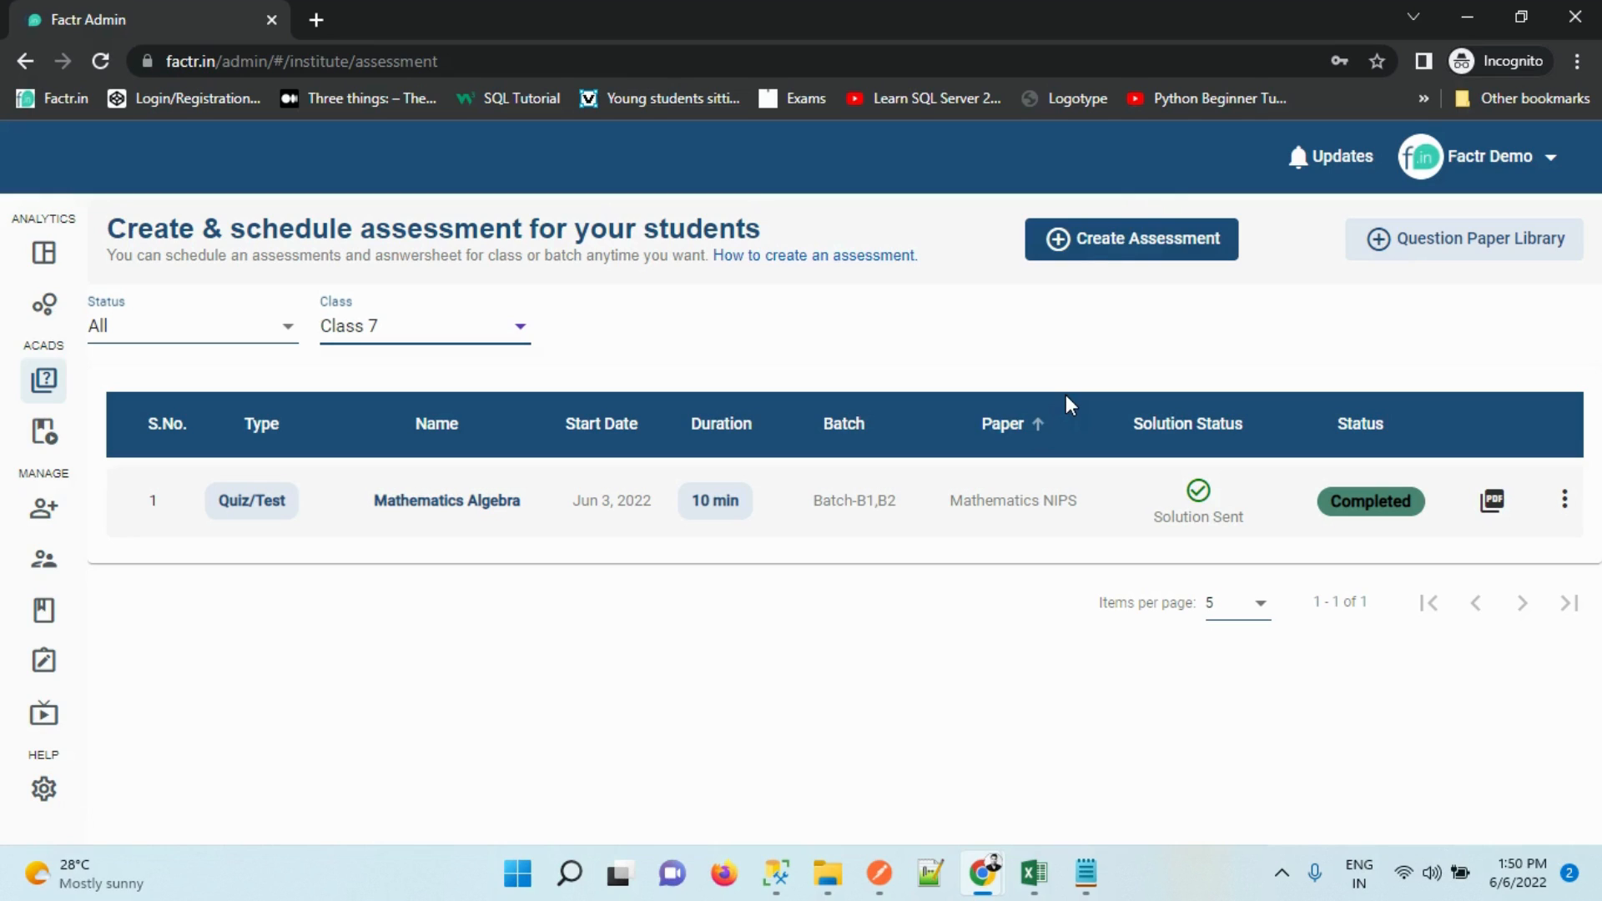
click(1085, 242)
Name the assessment Mathematics, make it a Quiz/Test with a 10-minute duration
click(501, 345)
text(M)
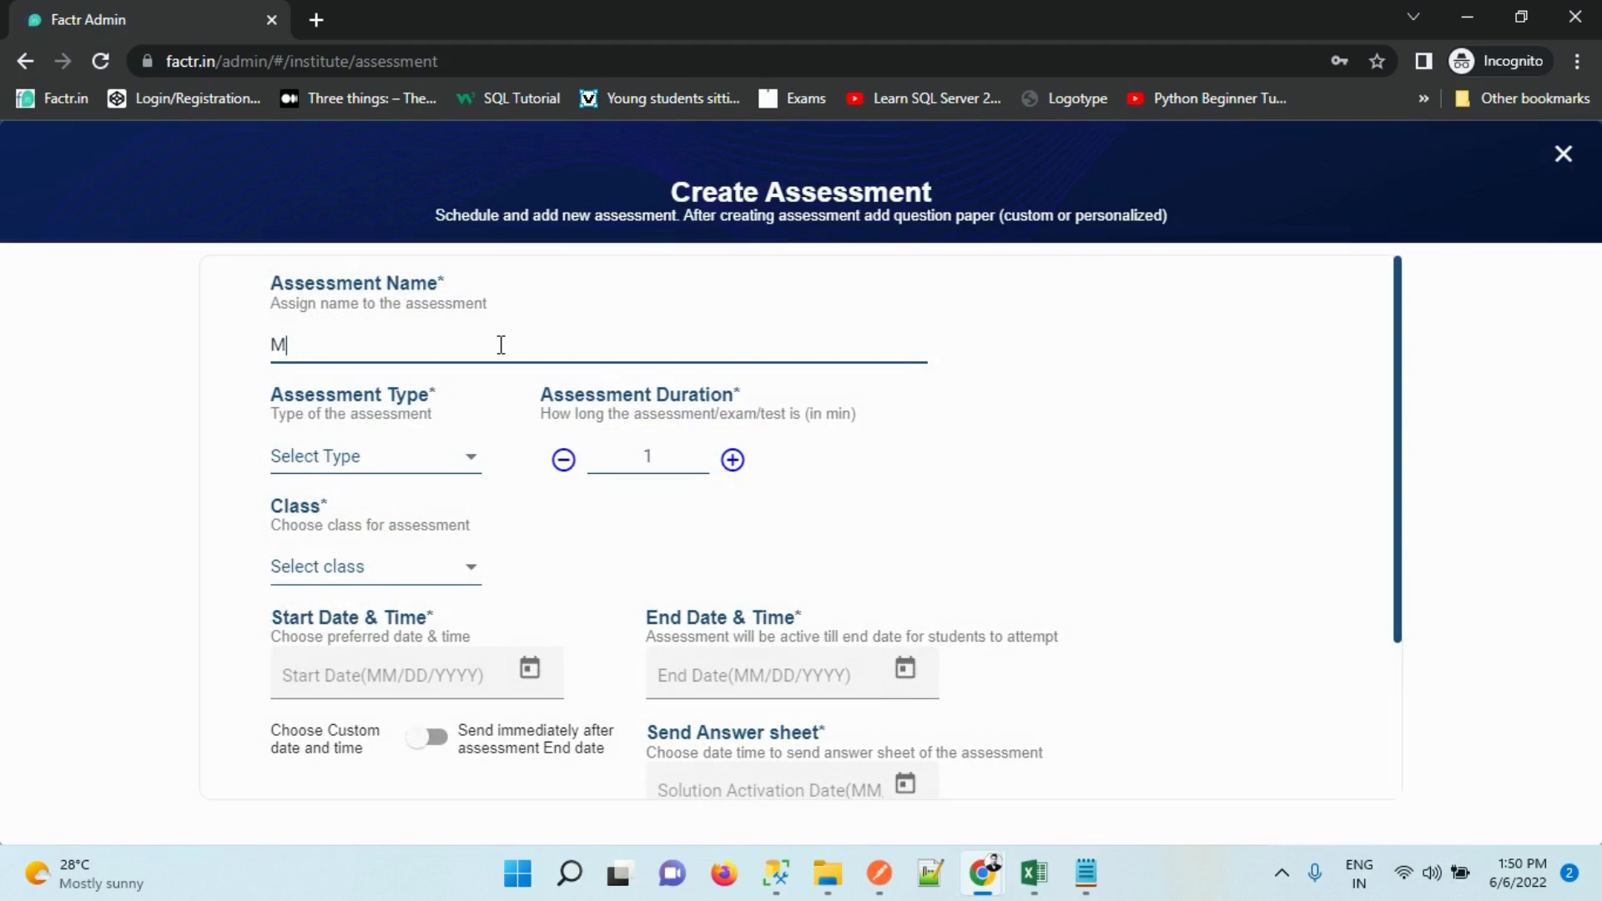
text(athematics)
key(Tab)
click(370, 474)
click(389, 477)
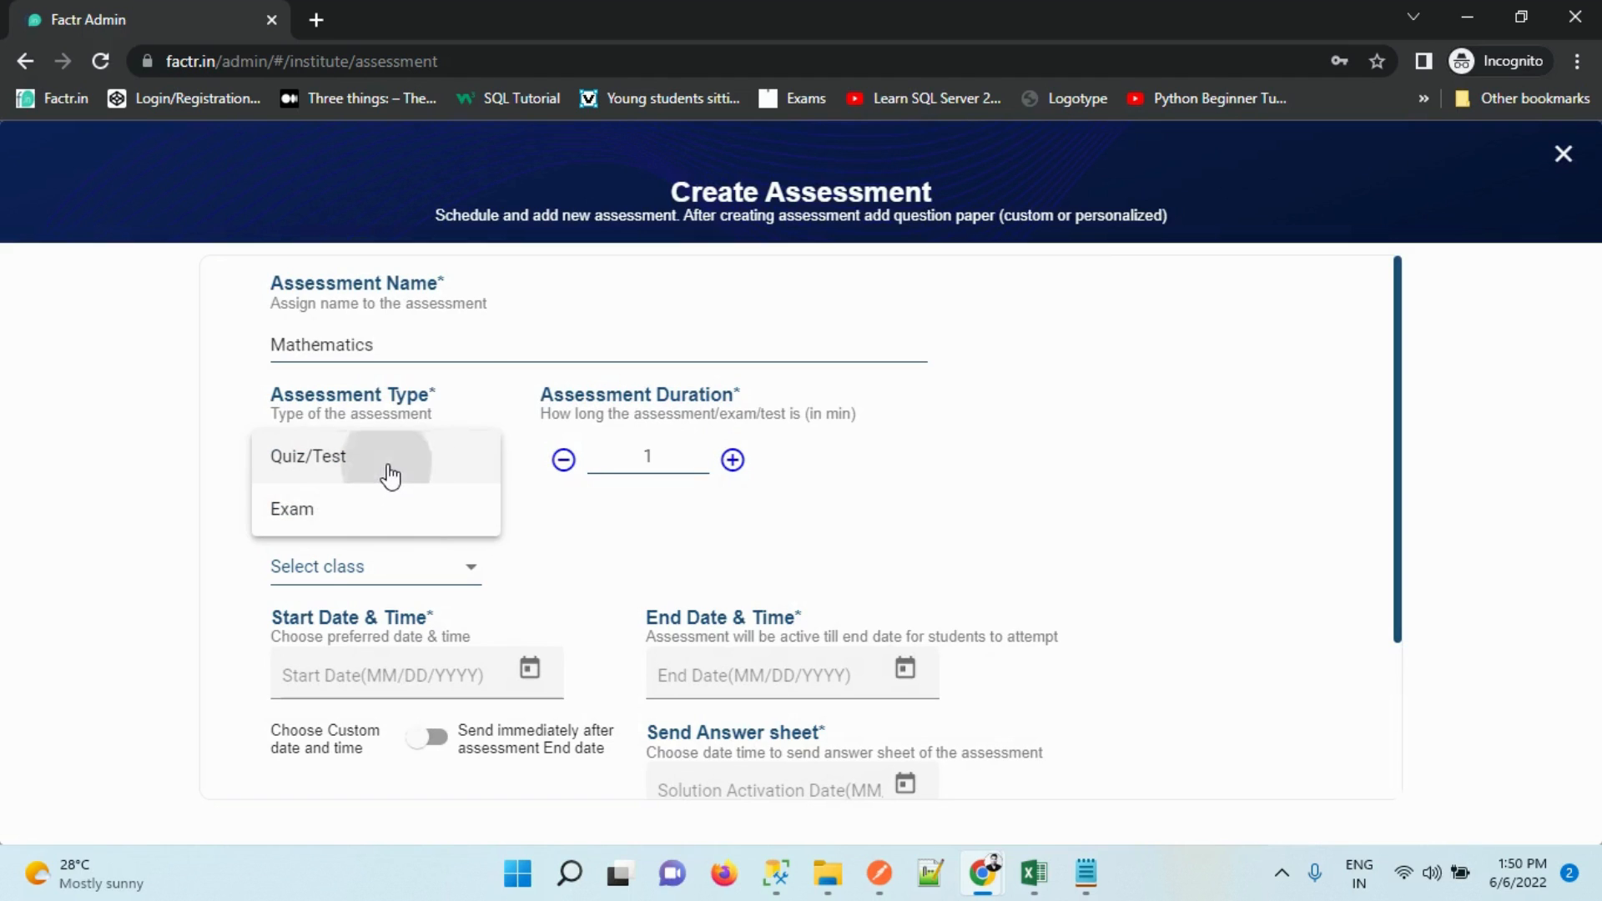
click(680, 451)
text(0)
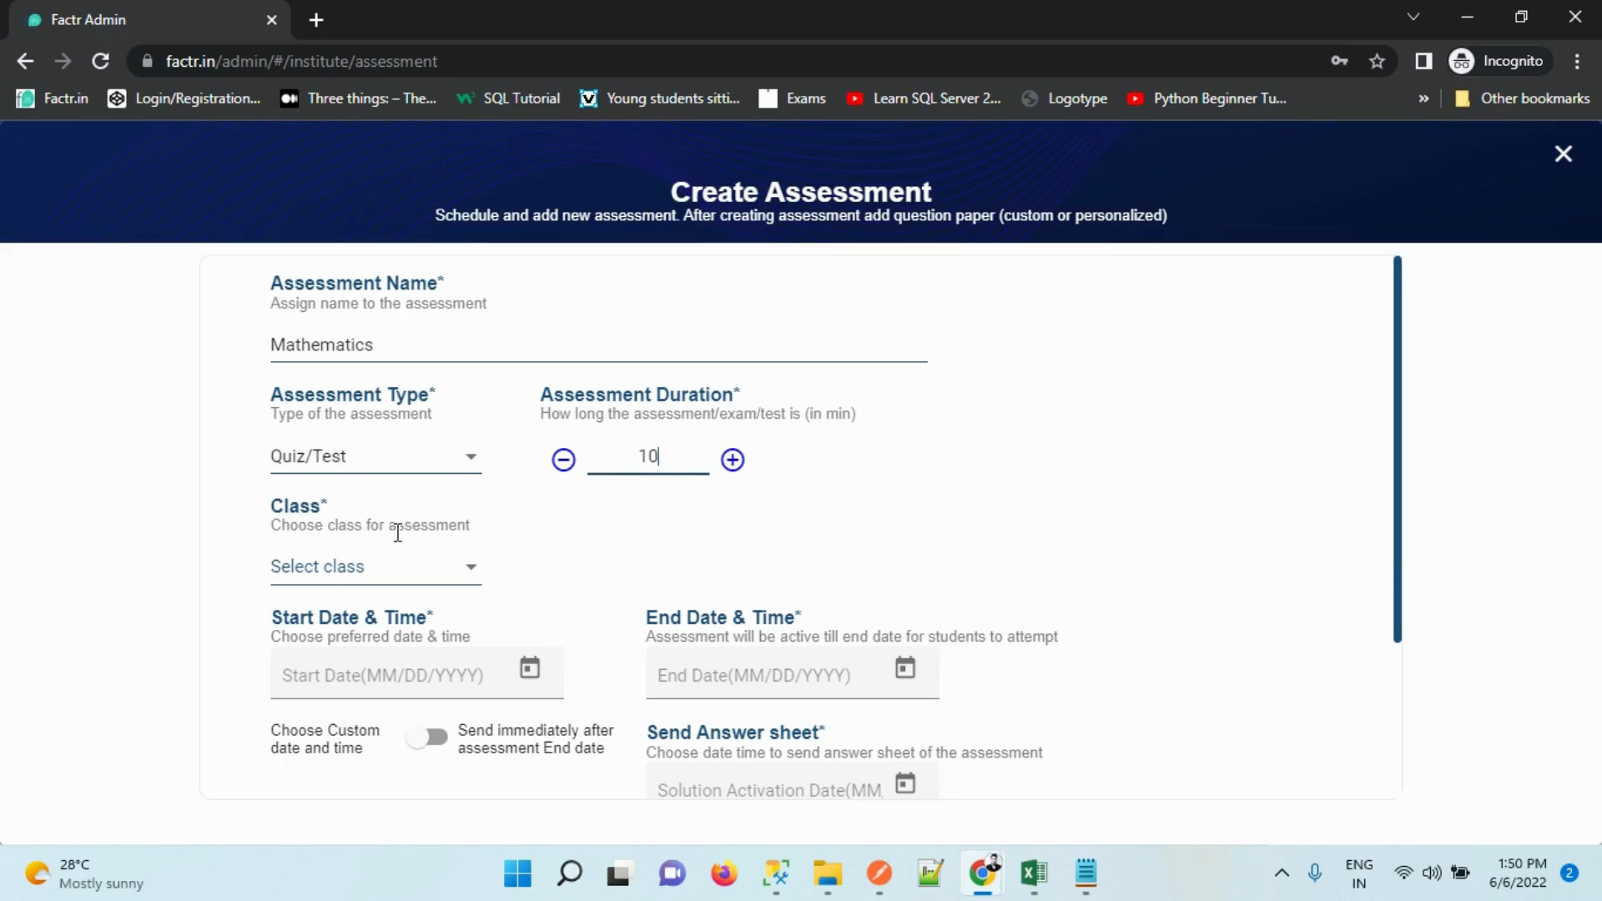
Assign the assessment to Class 7 with only batch B1 selected
click(389, 582)
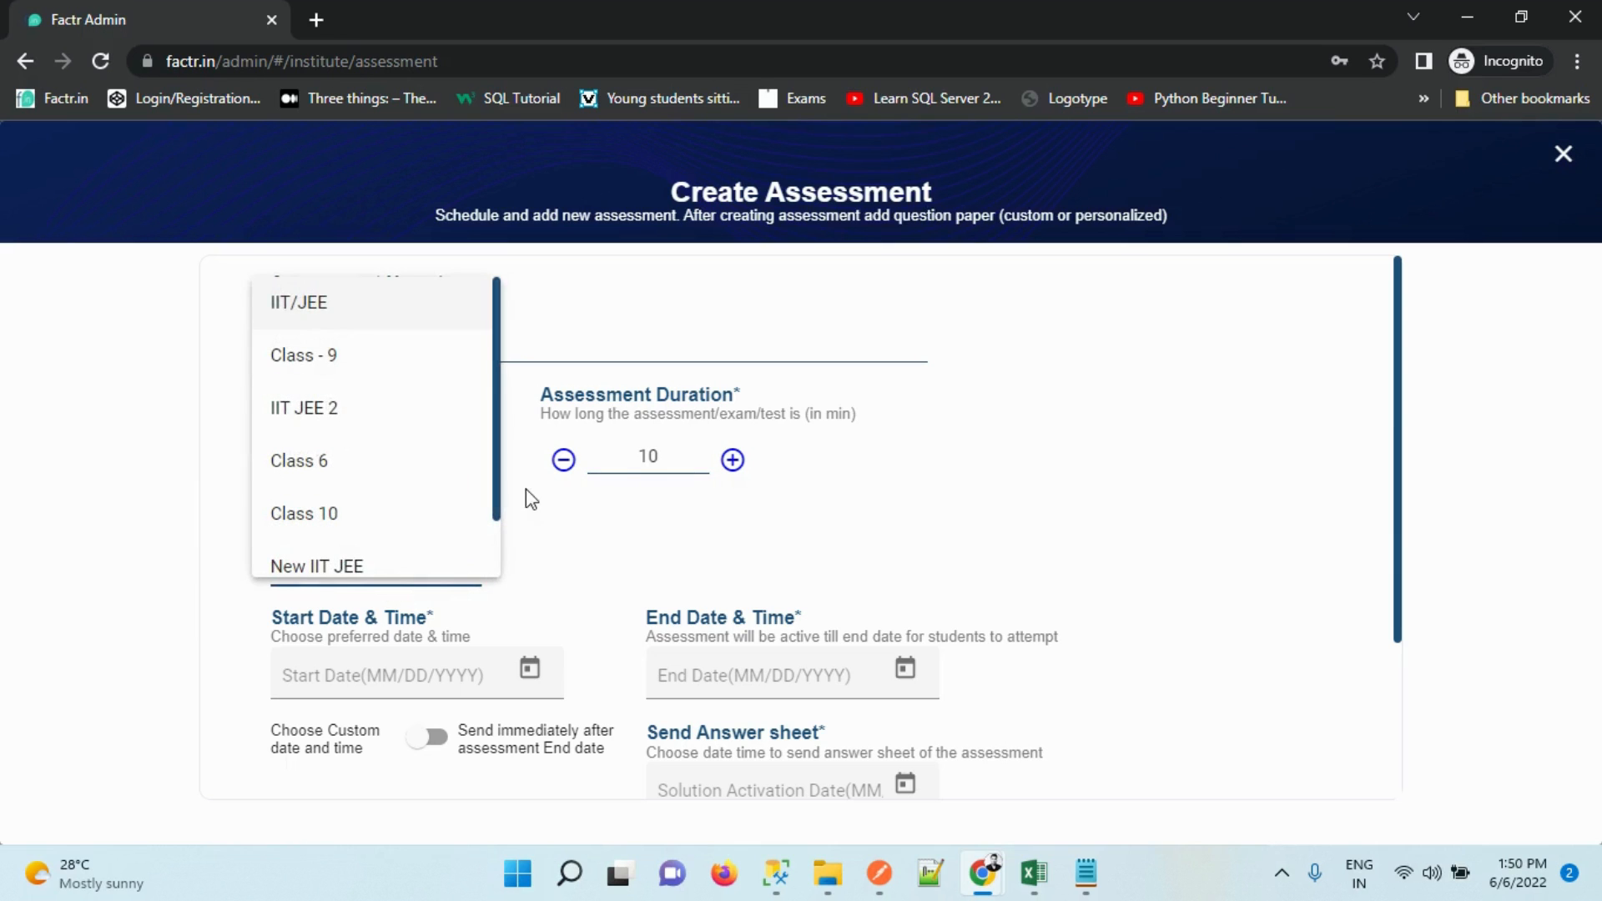
scroll(500, 498, down, 1)
click(372, 557)
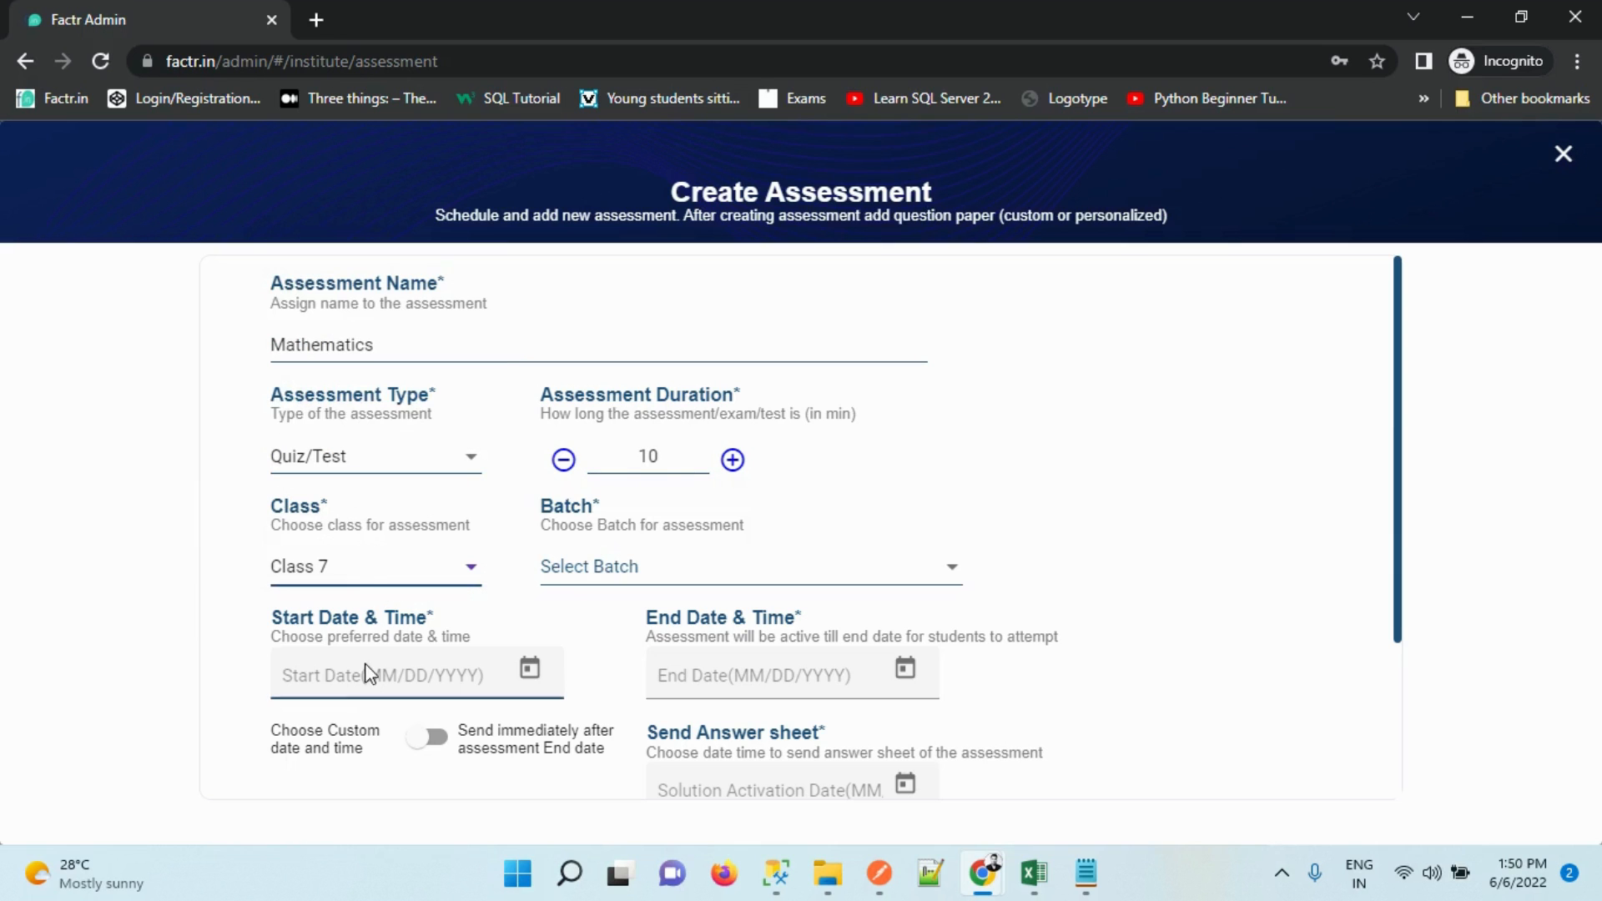
click(743, 567)
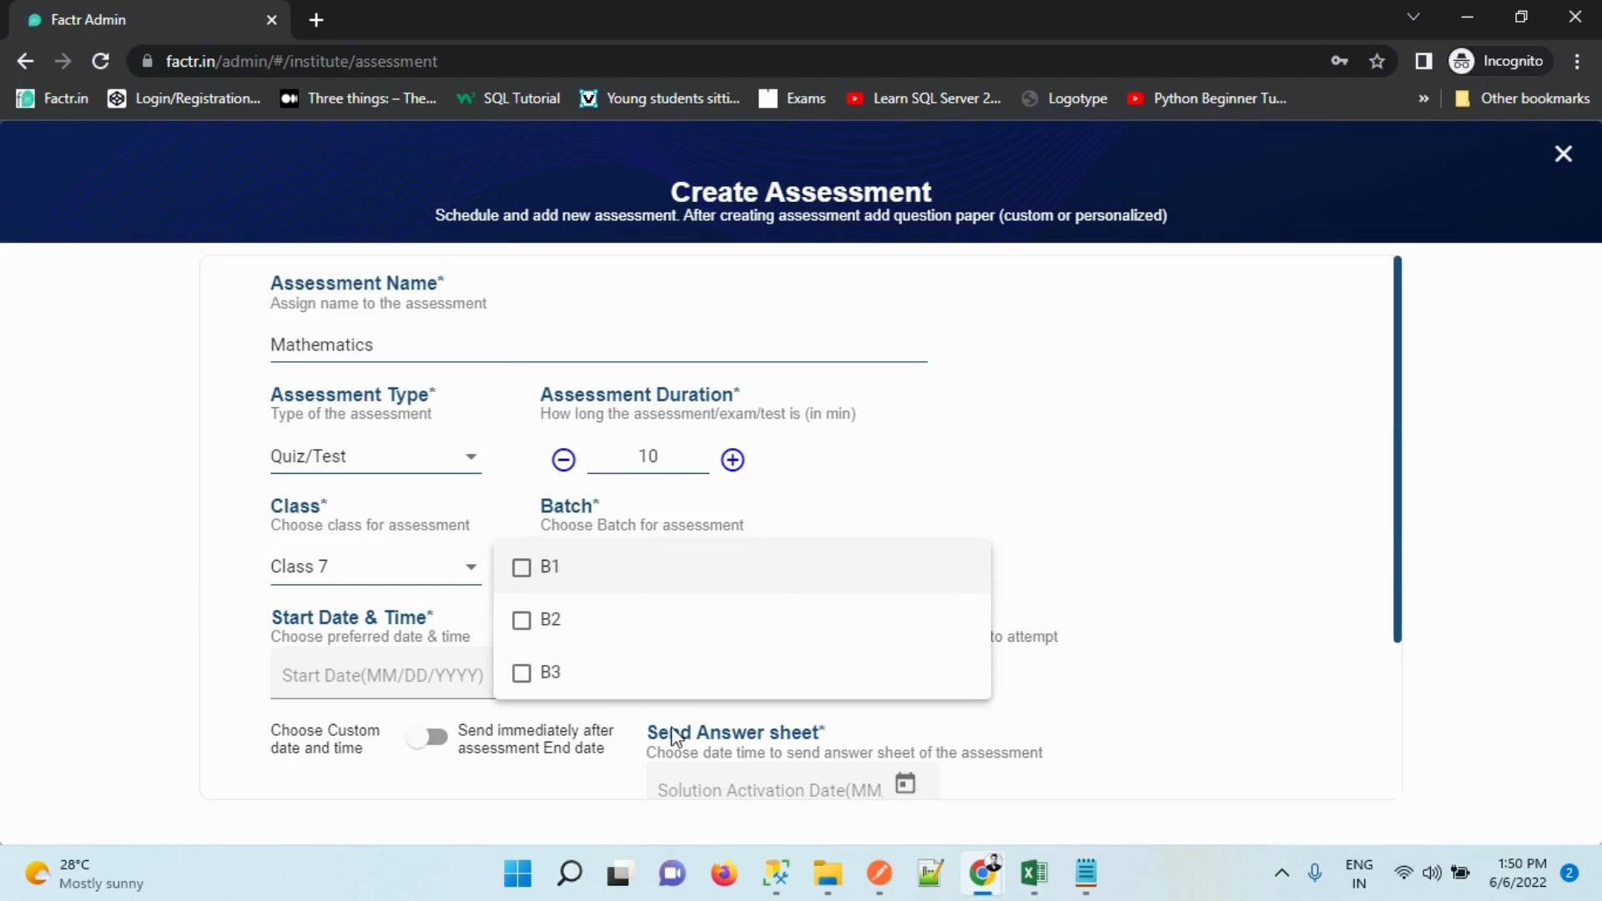
click(522, 568)
click(522, 620)
click(522, 672)
click(526, 671)
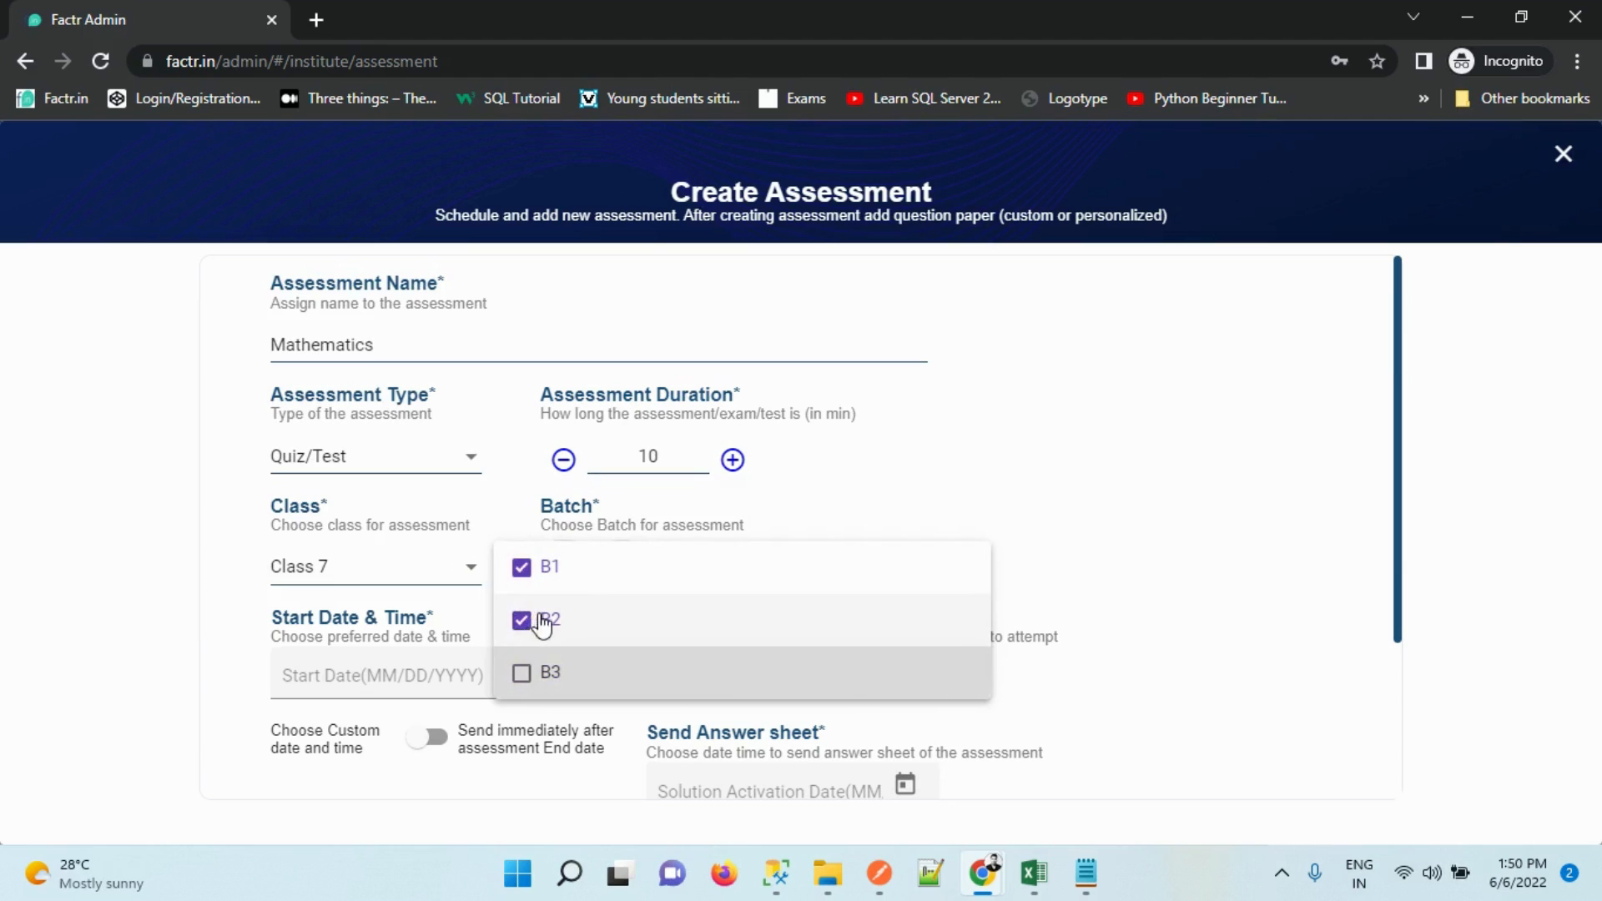
click(524, 619)
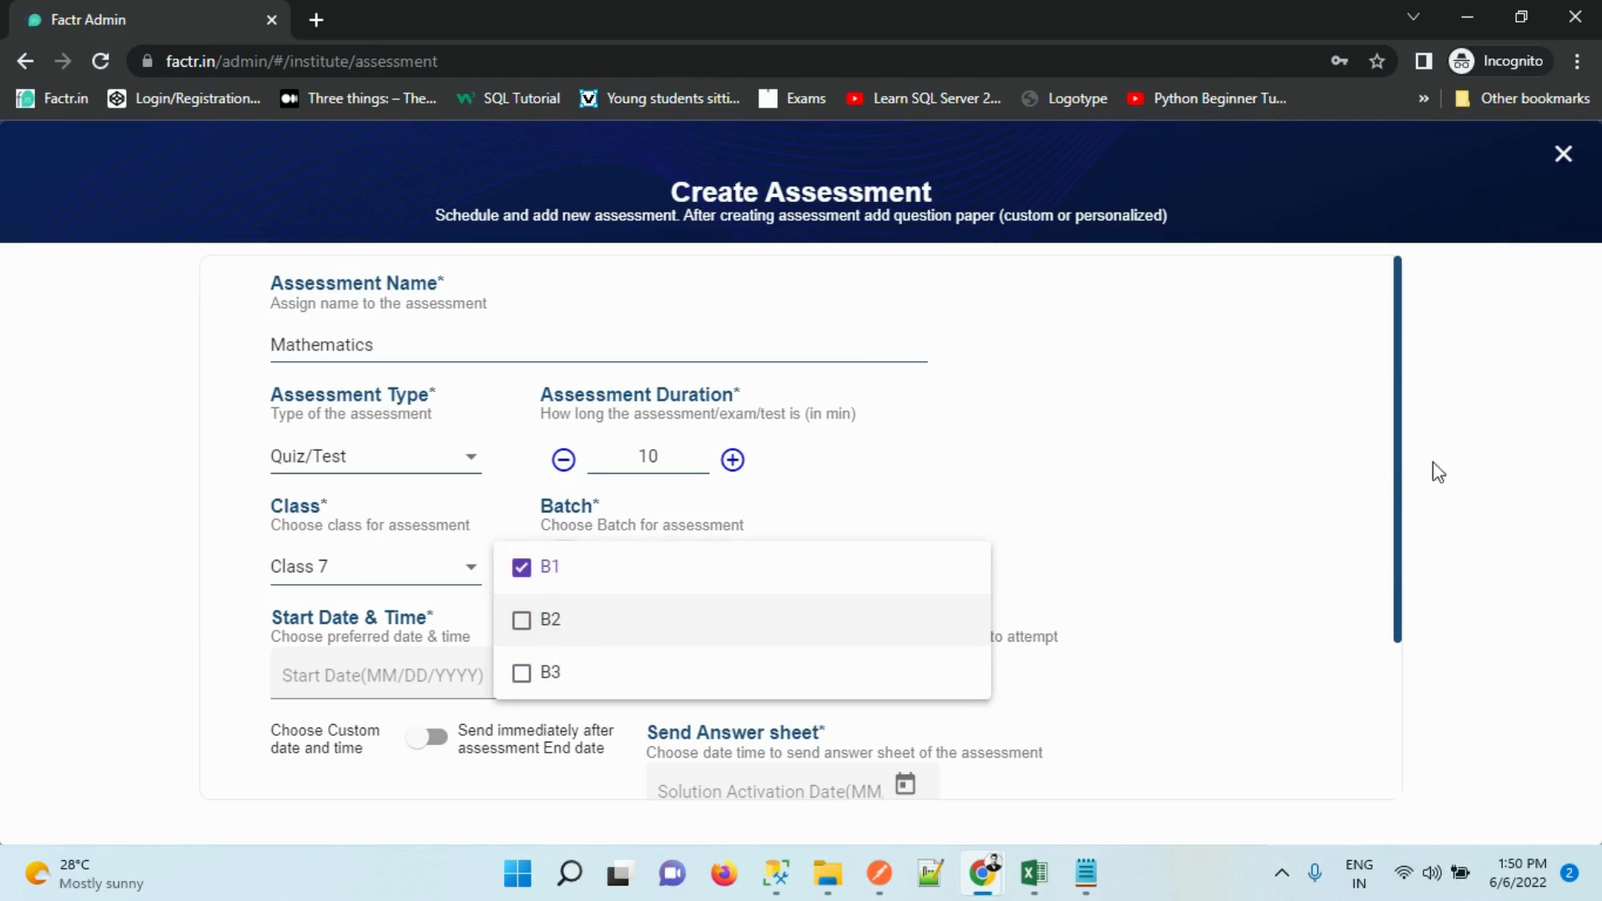
click(1120, 570)
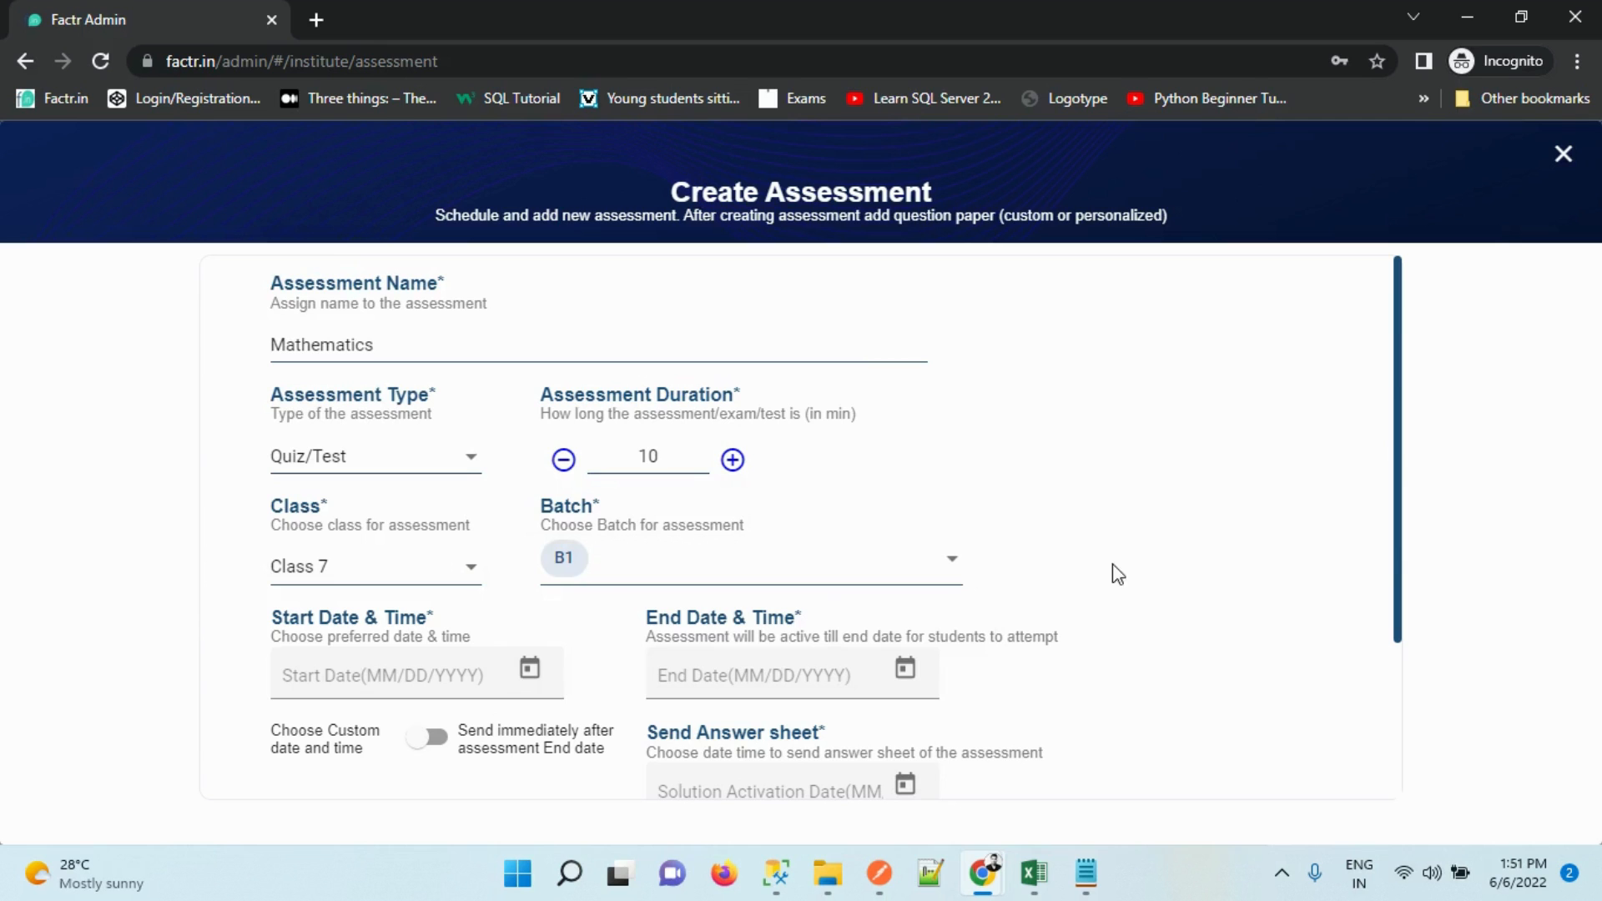
drag(1397, 377, 1396, 509)
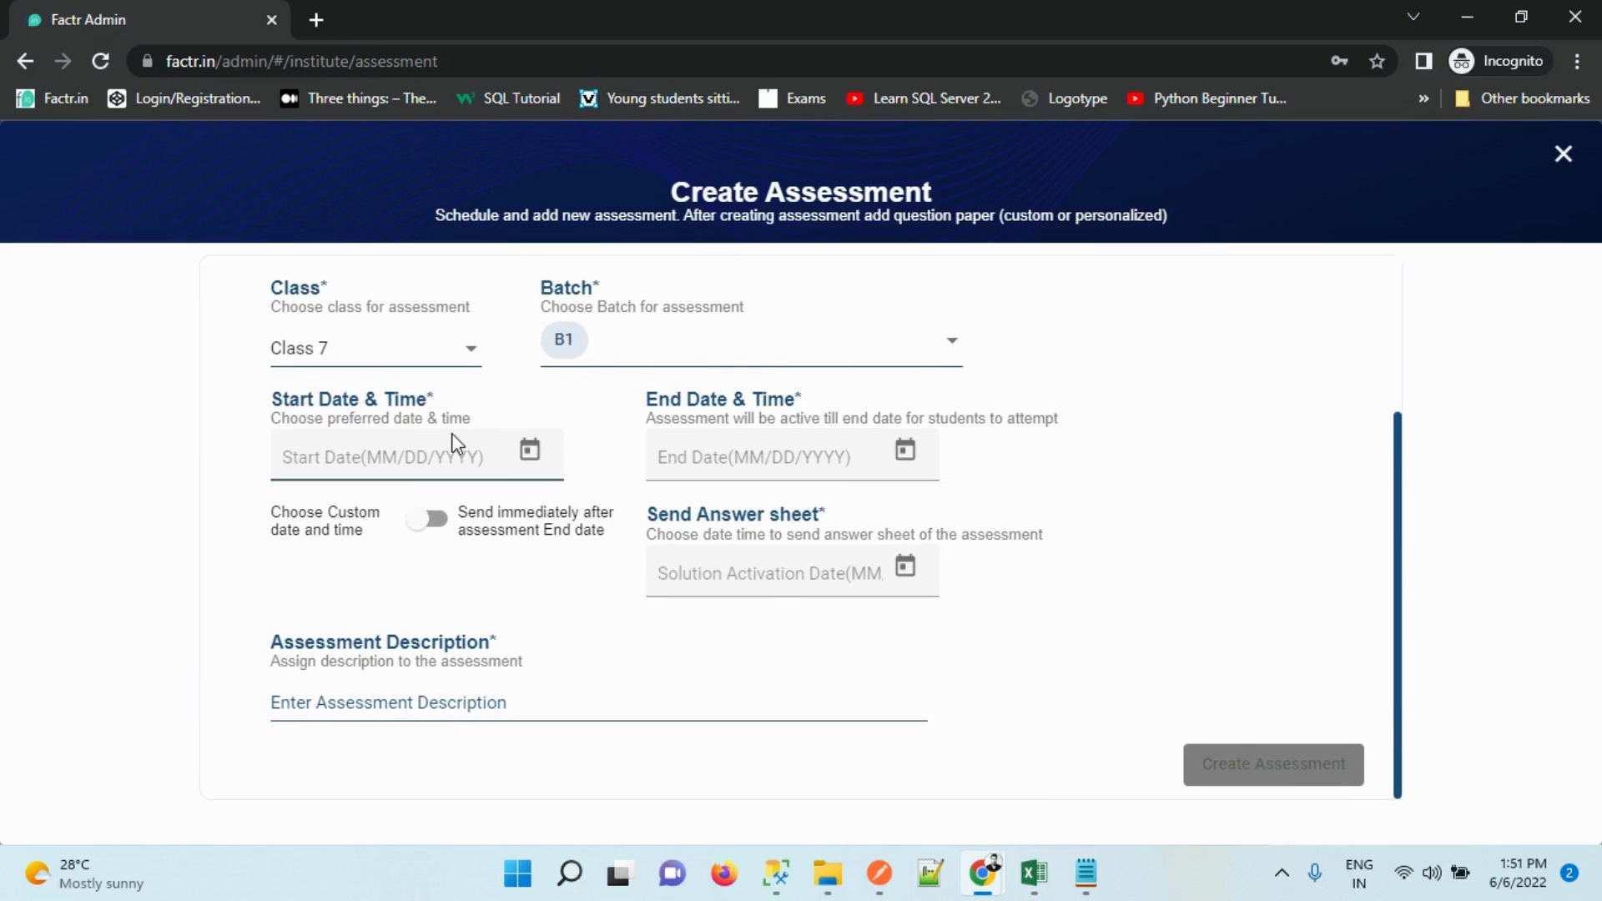
Set the start to 6/6/2022 at 13:55
click(529, 452)
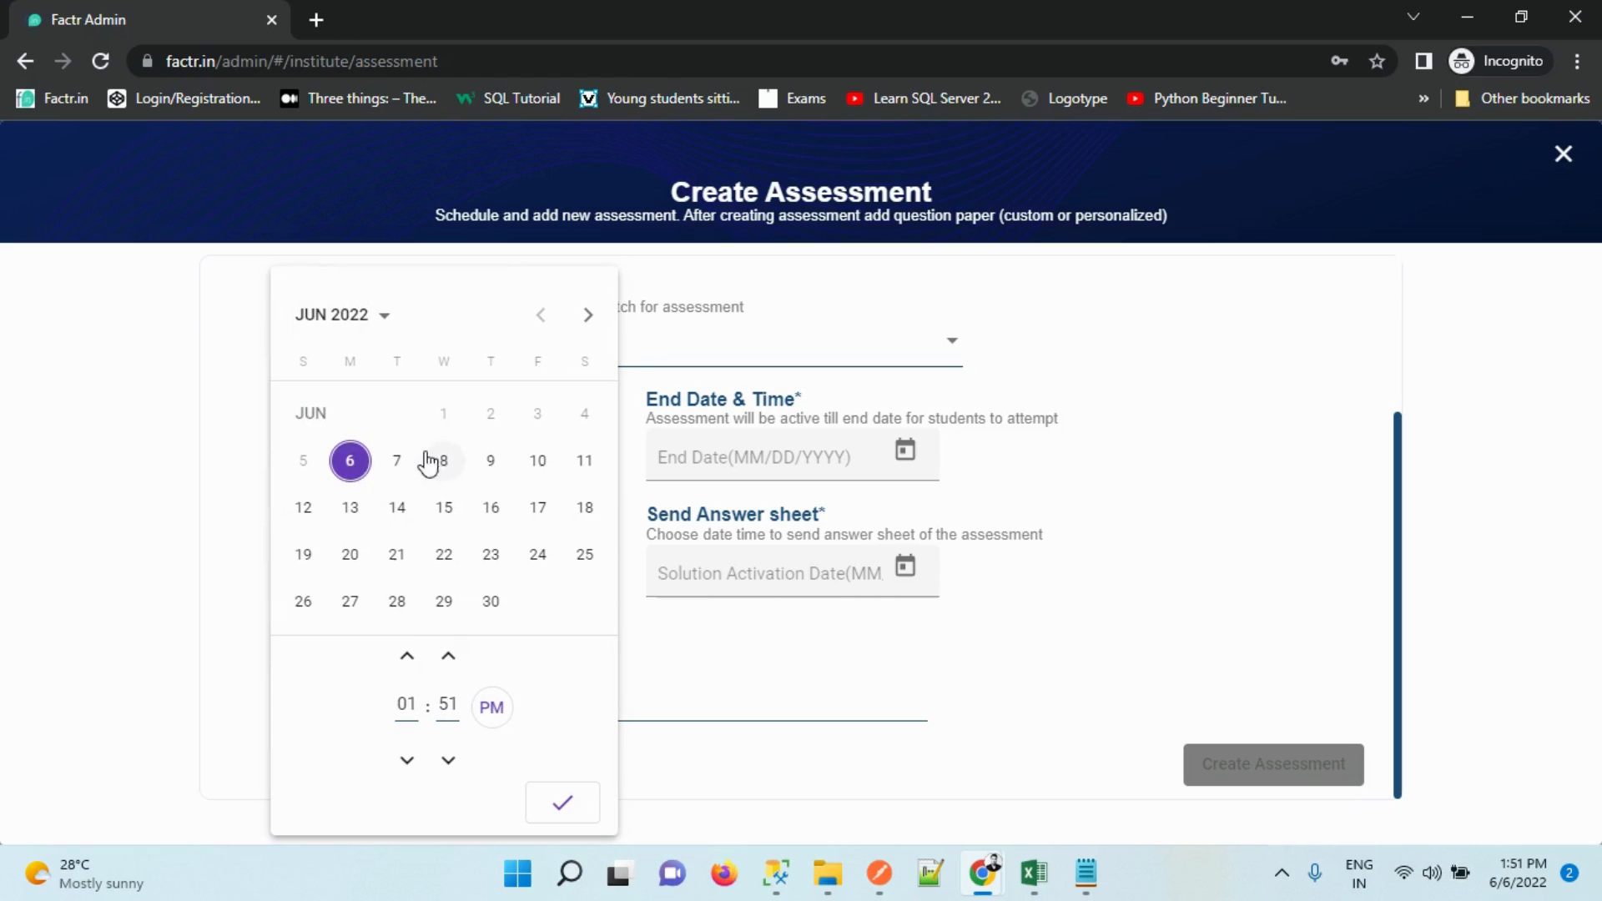
click(448, 657)
click(448, 657)
click(448, 657)
click(448, 657)
click(554, 801)
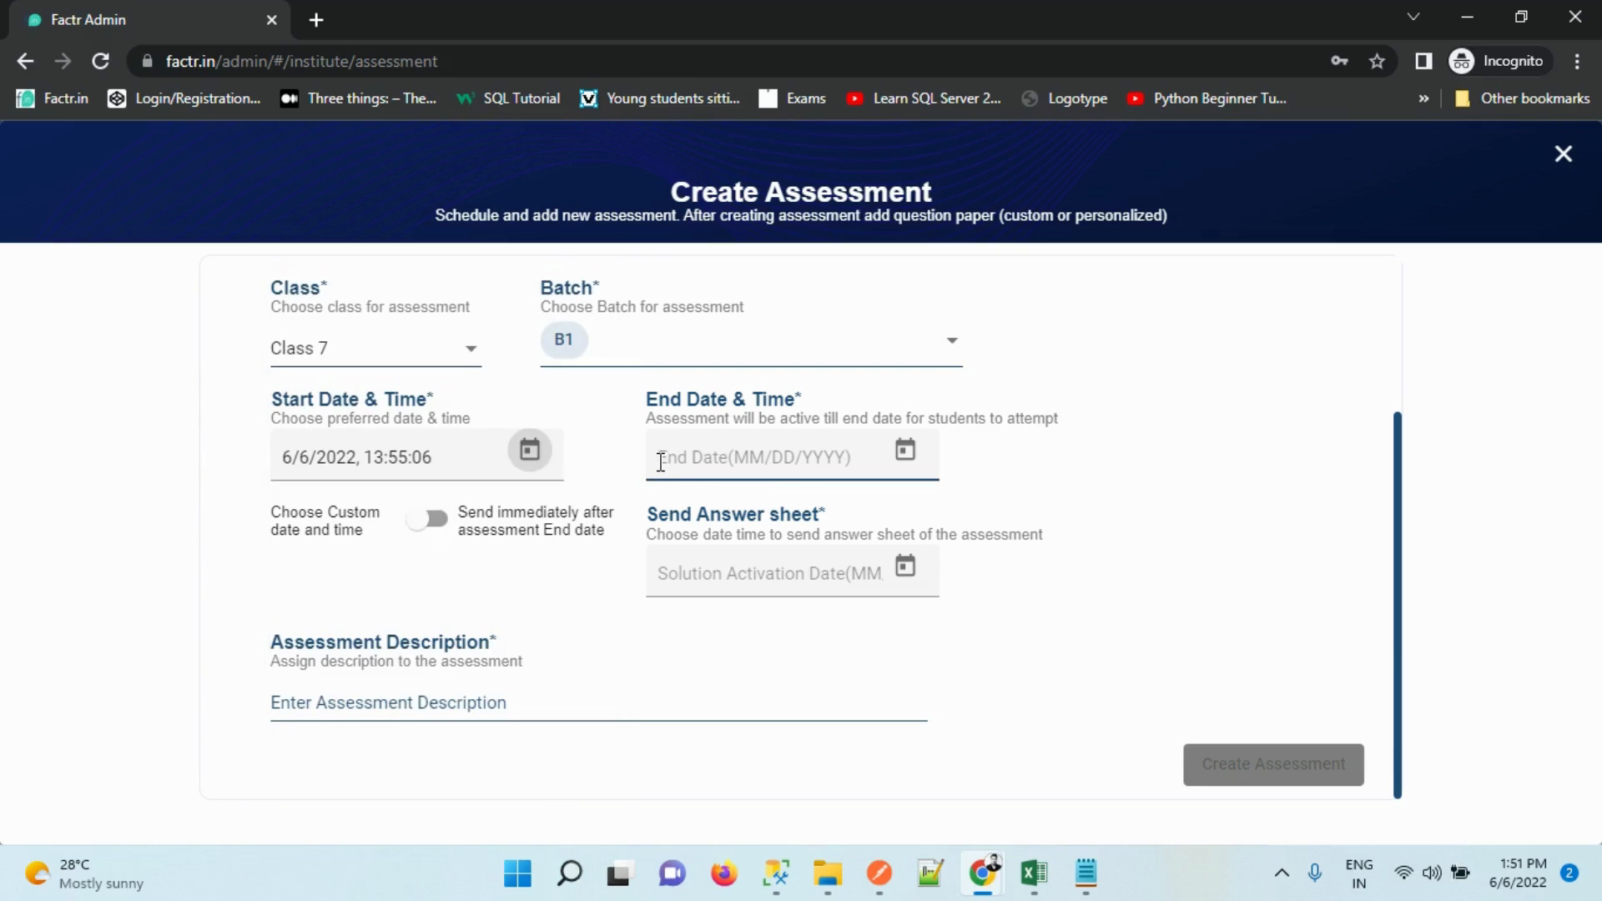
Set the end to 6/7/2022 at 13:55
click(903, 453)
click(824, 657)
click(823, 657)
click(824, 657)
click(823, 656)
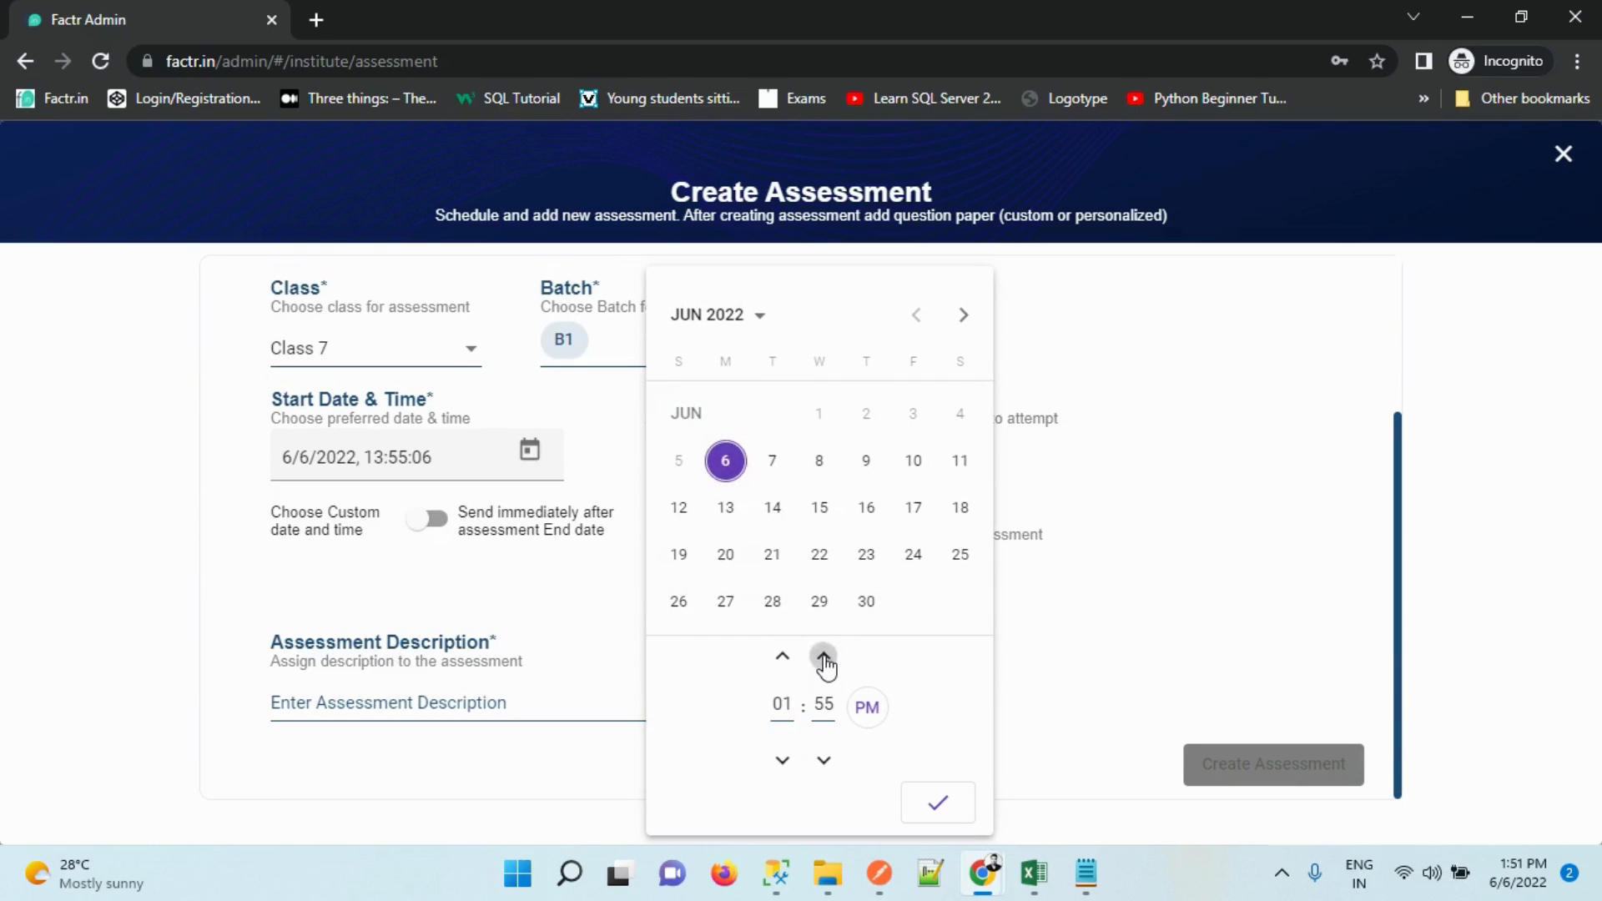
click(766, 459)
click(932, 802)
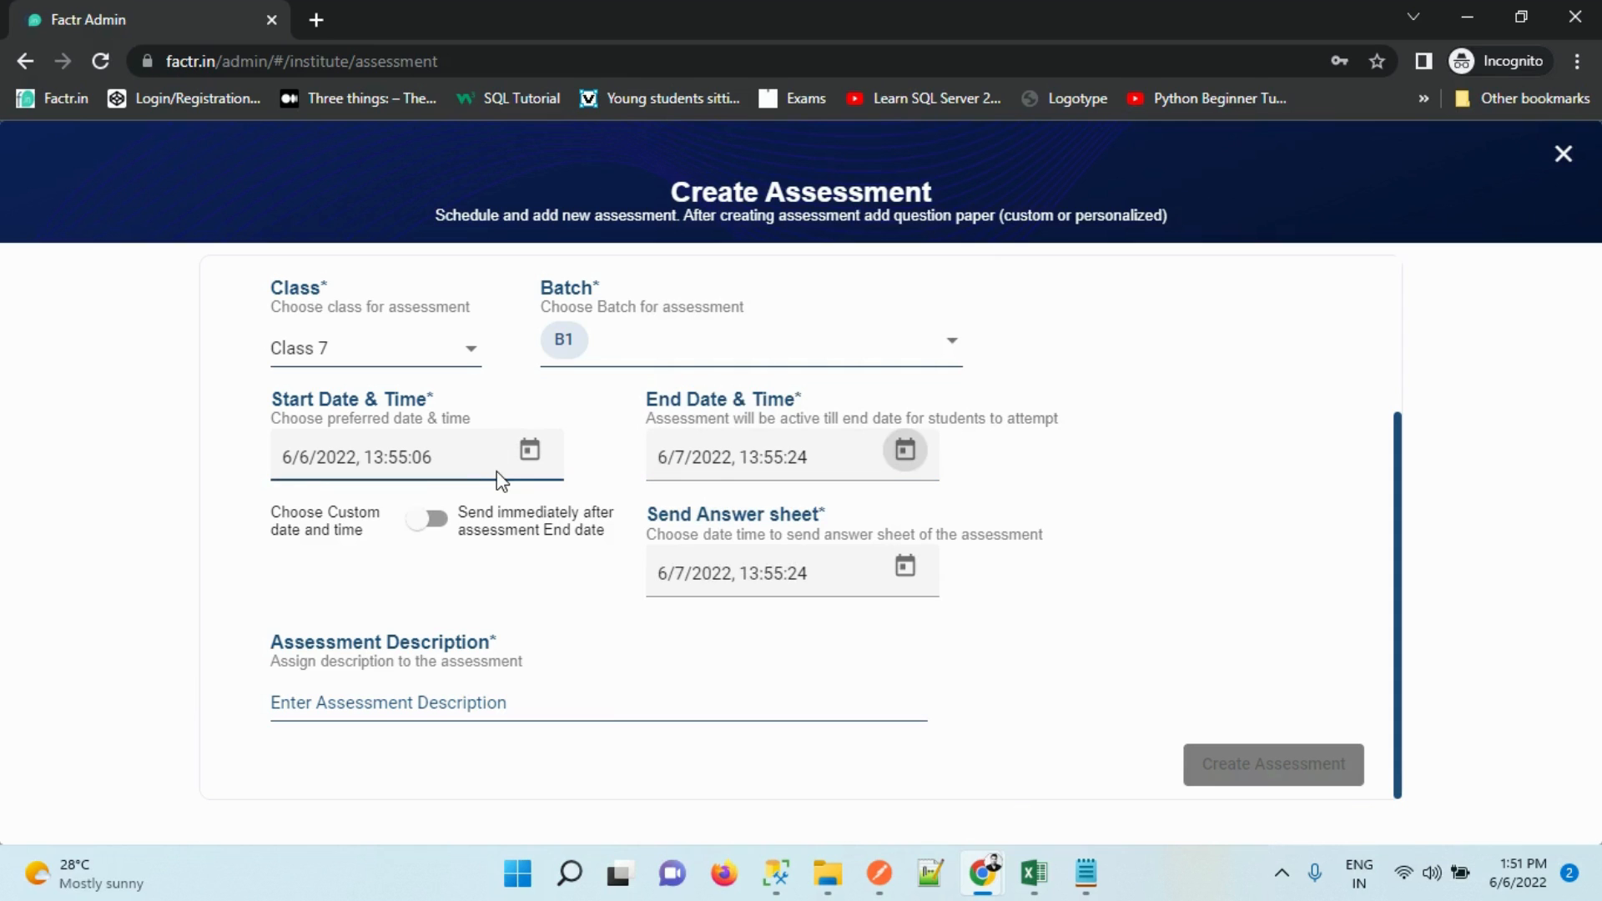
mouse_move(1398, 465)
mouse_down()
mouse_move(1399, 300)
mouse_move(1395, 494)
mouse_up()
scroll(1372, 397, up, 1)
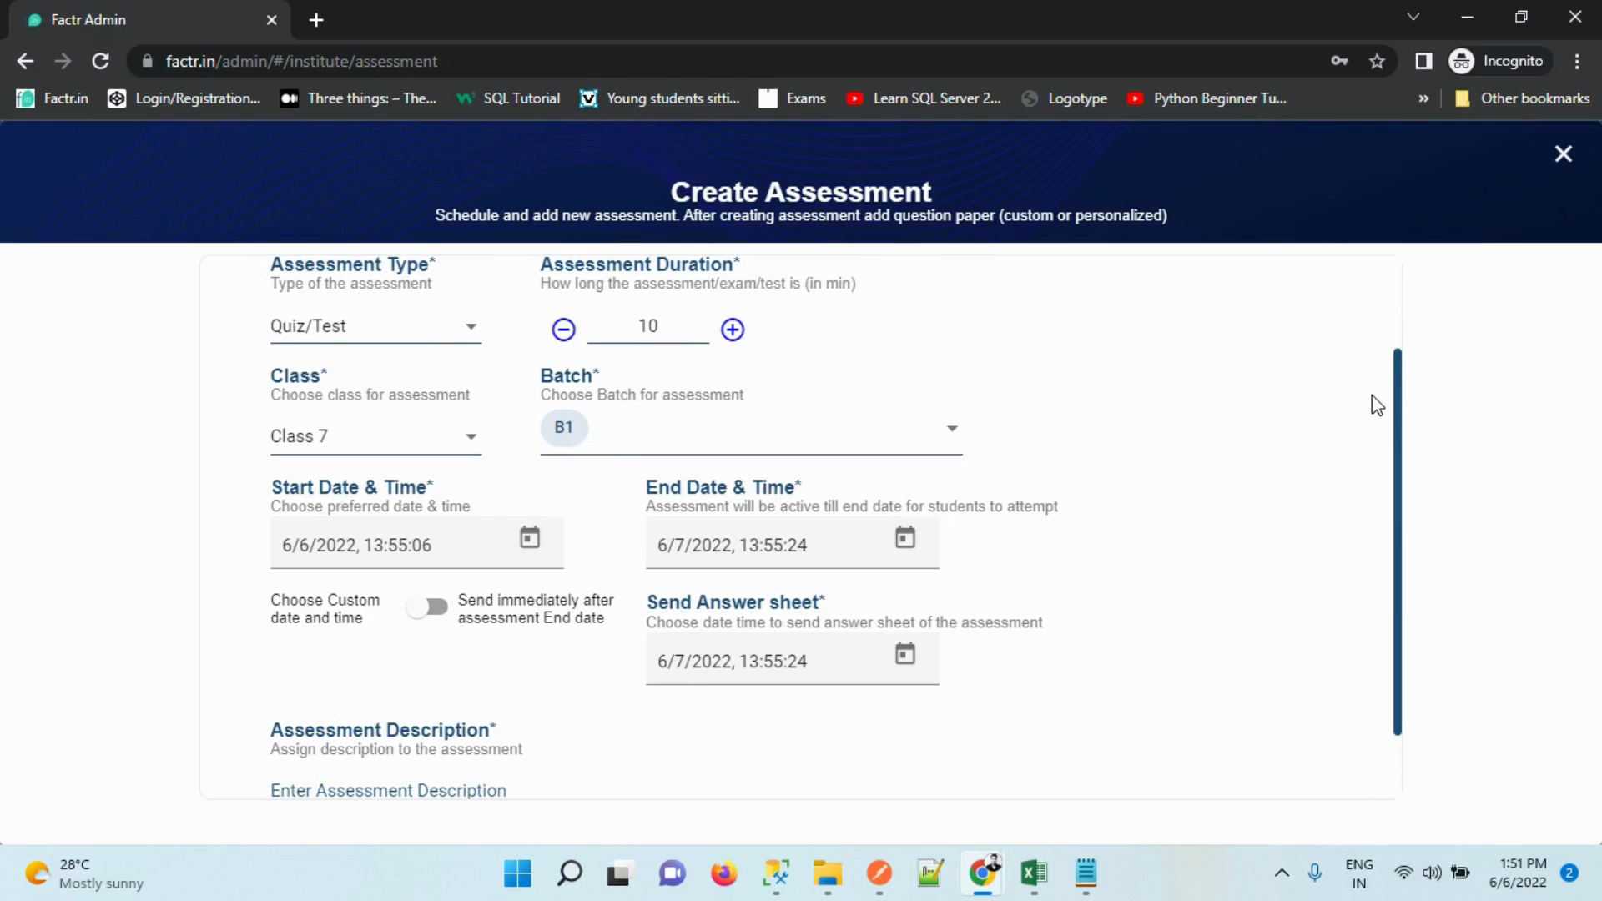
scroll(1371, 395, down, 1)
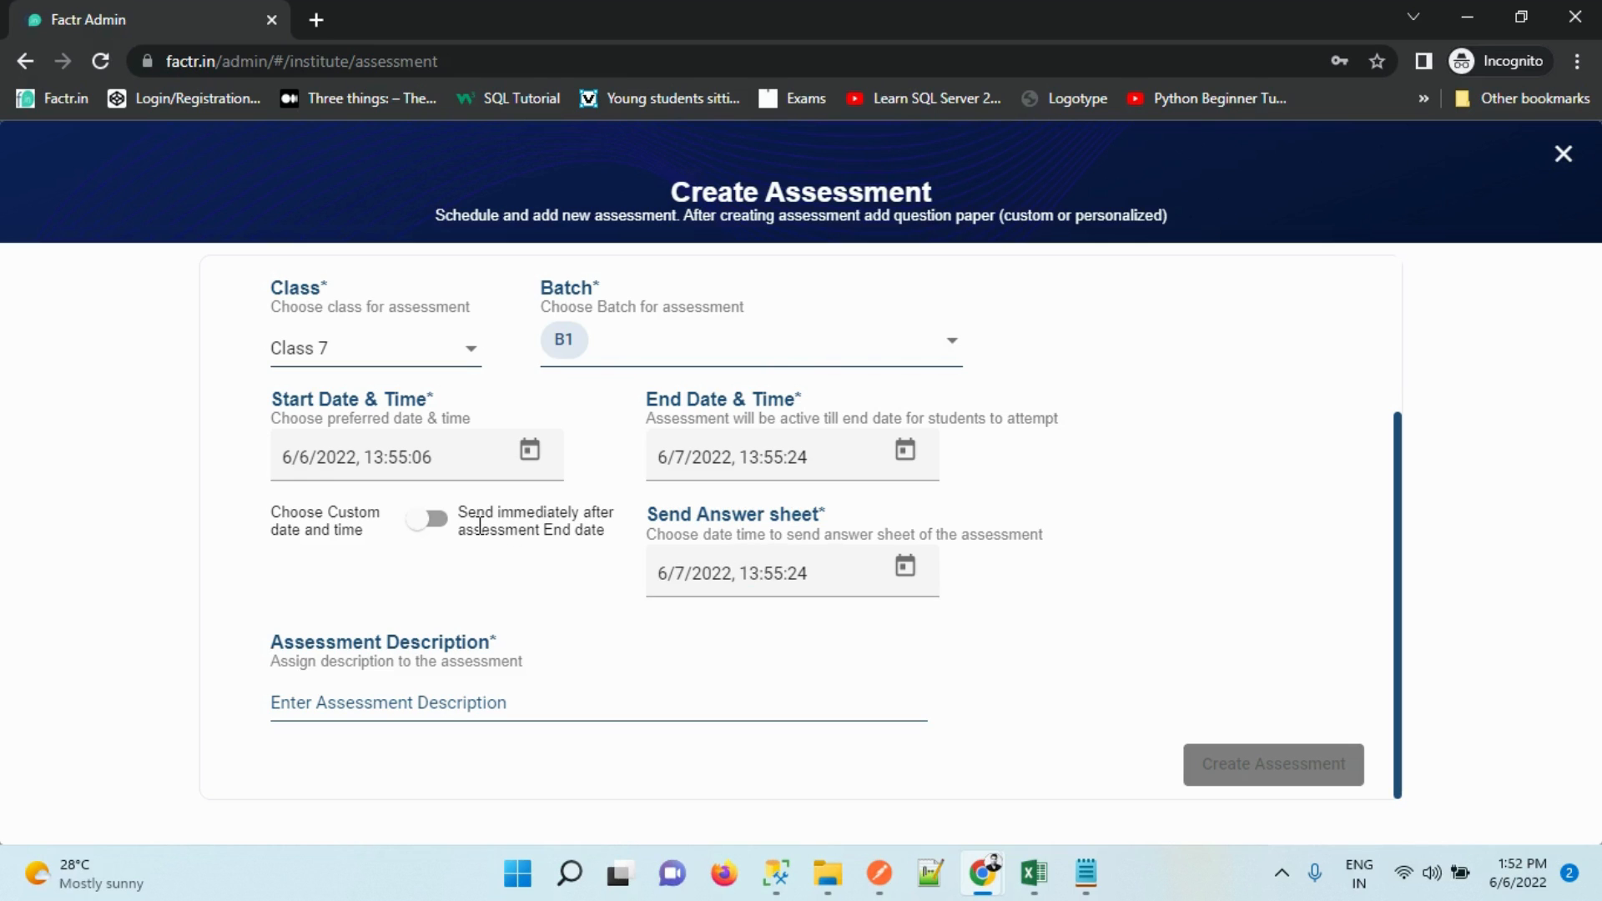
Send answer sheets immediately after the end date, add the description 'Description', and create the assessment
click(425, 519)
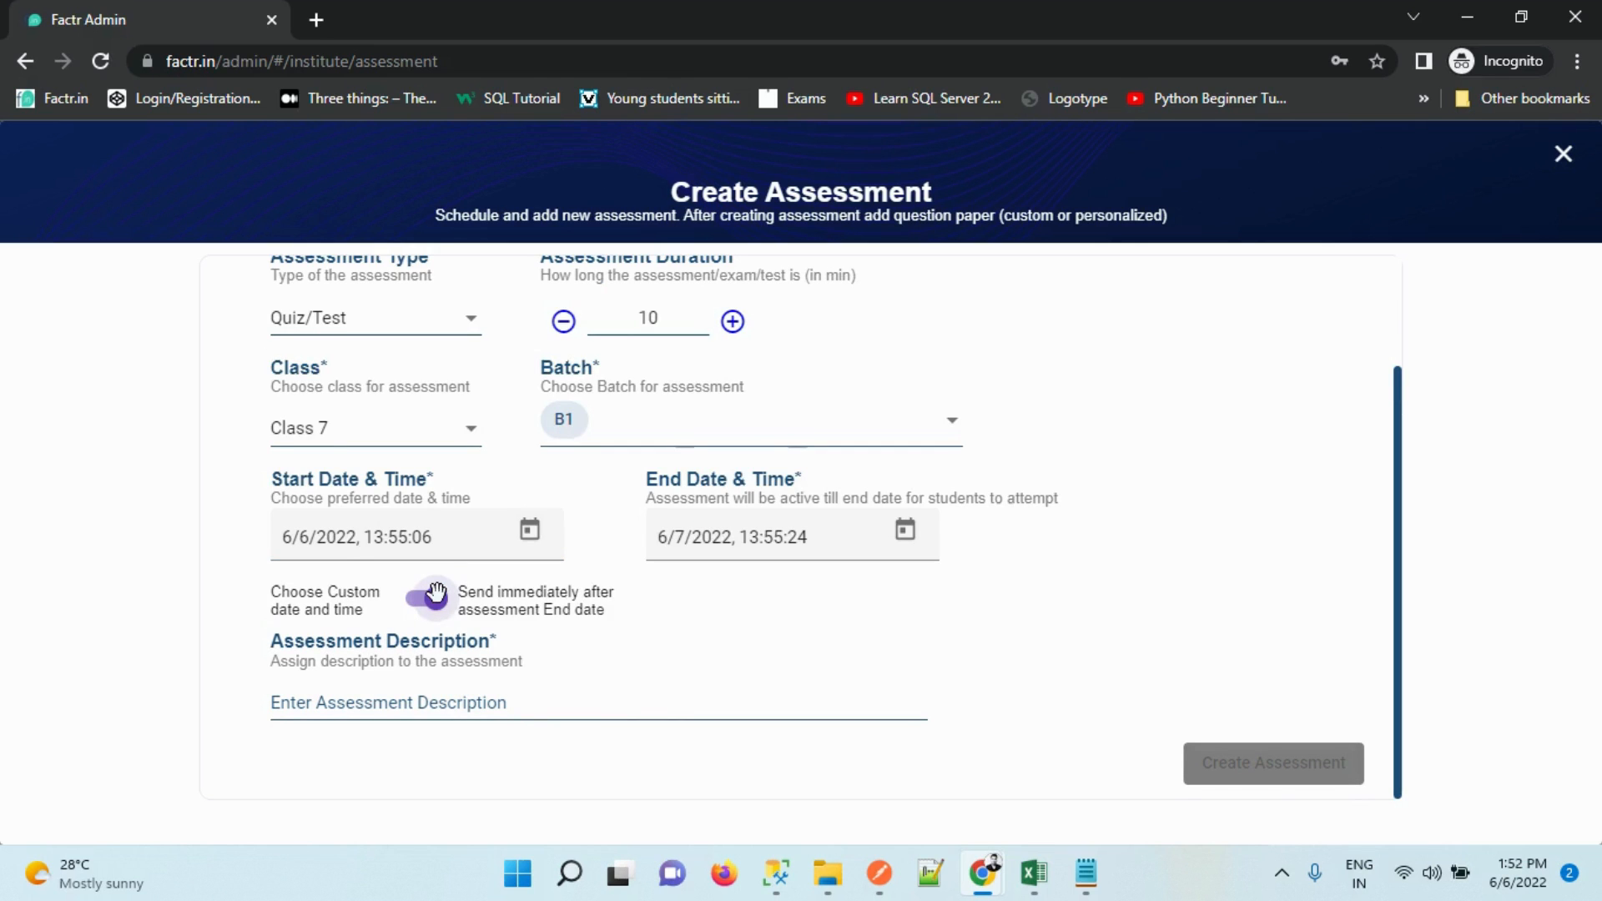
click(435, 706)
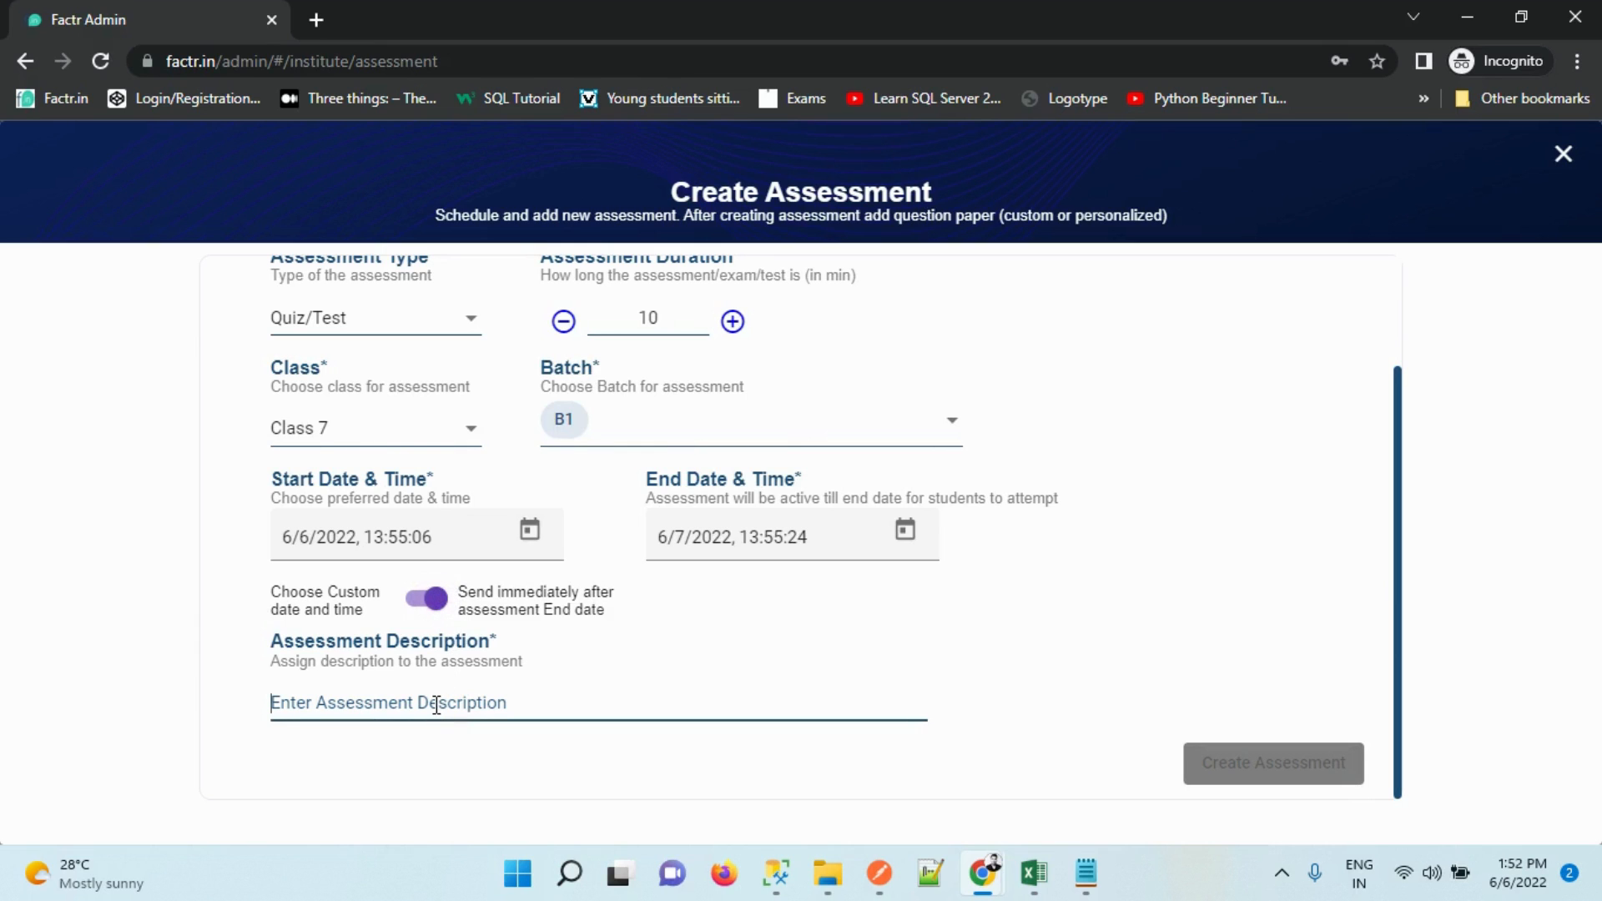
text(Descriptio)
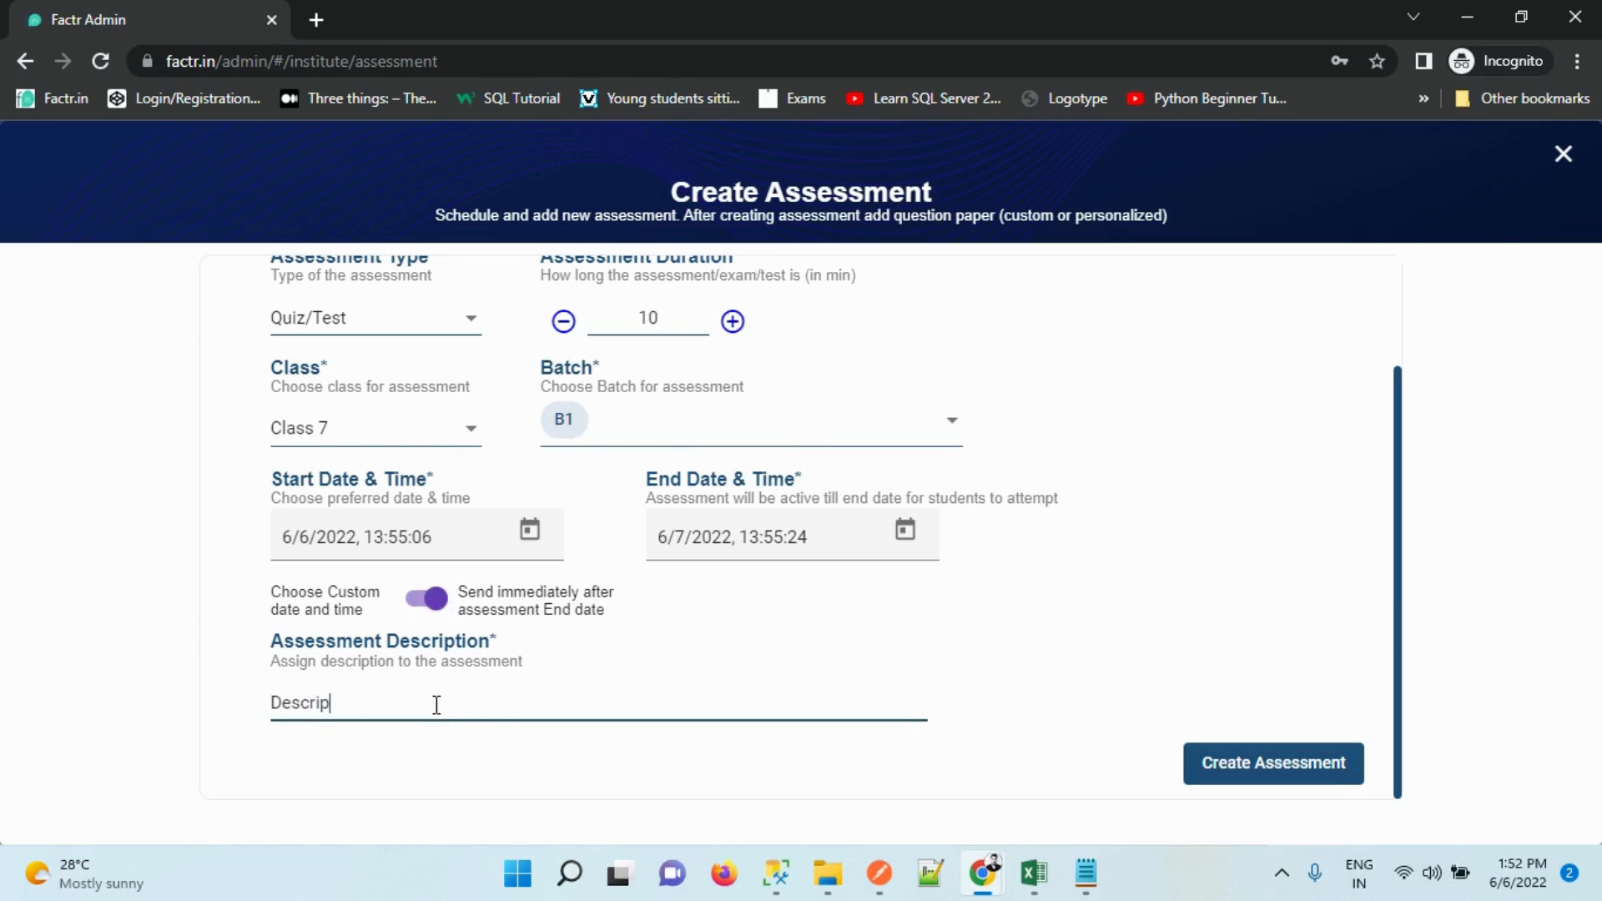
text(n)
click(1256, 765)
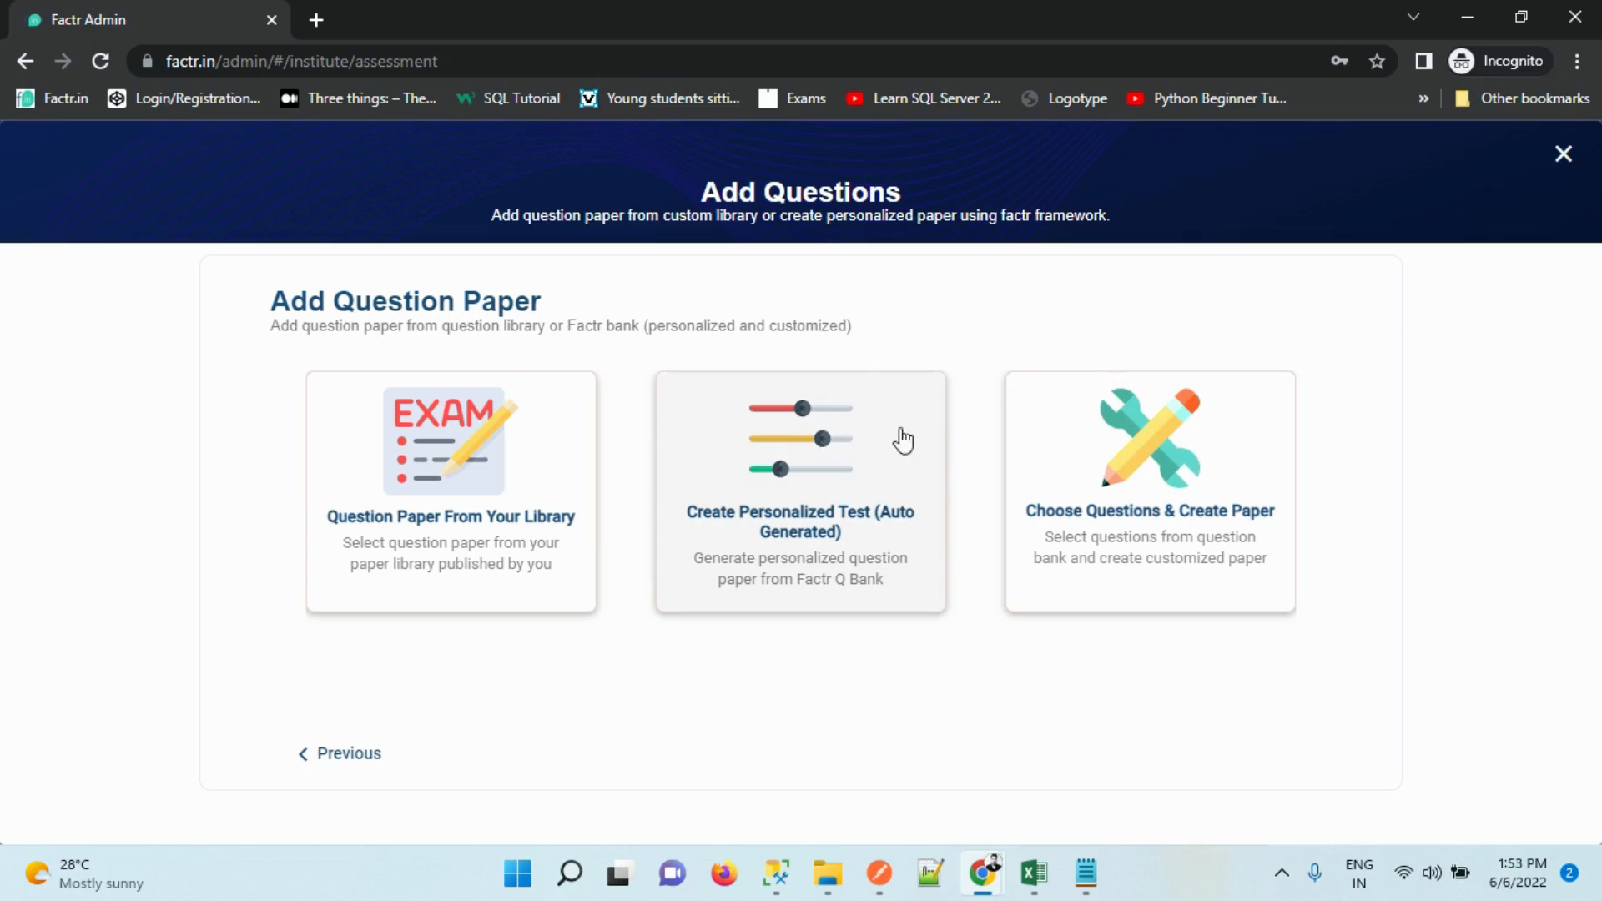
Choose a personalized test and fill its instructions with Basic Instructions plus a 'Write' bullet
click(861, 454)
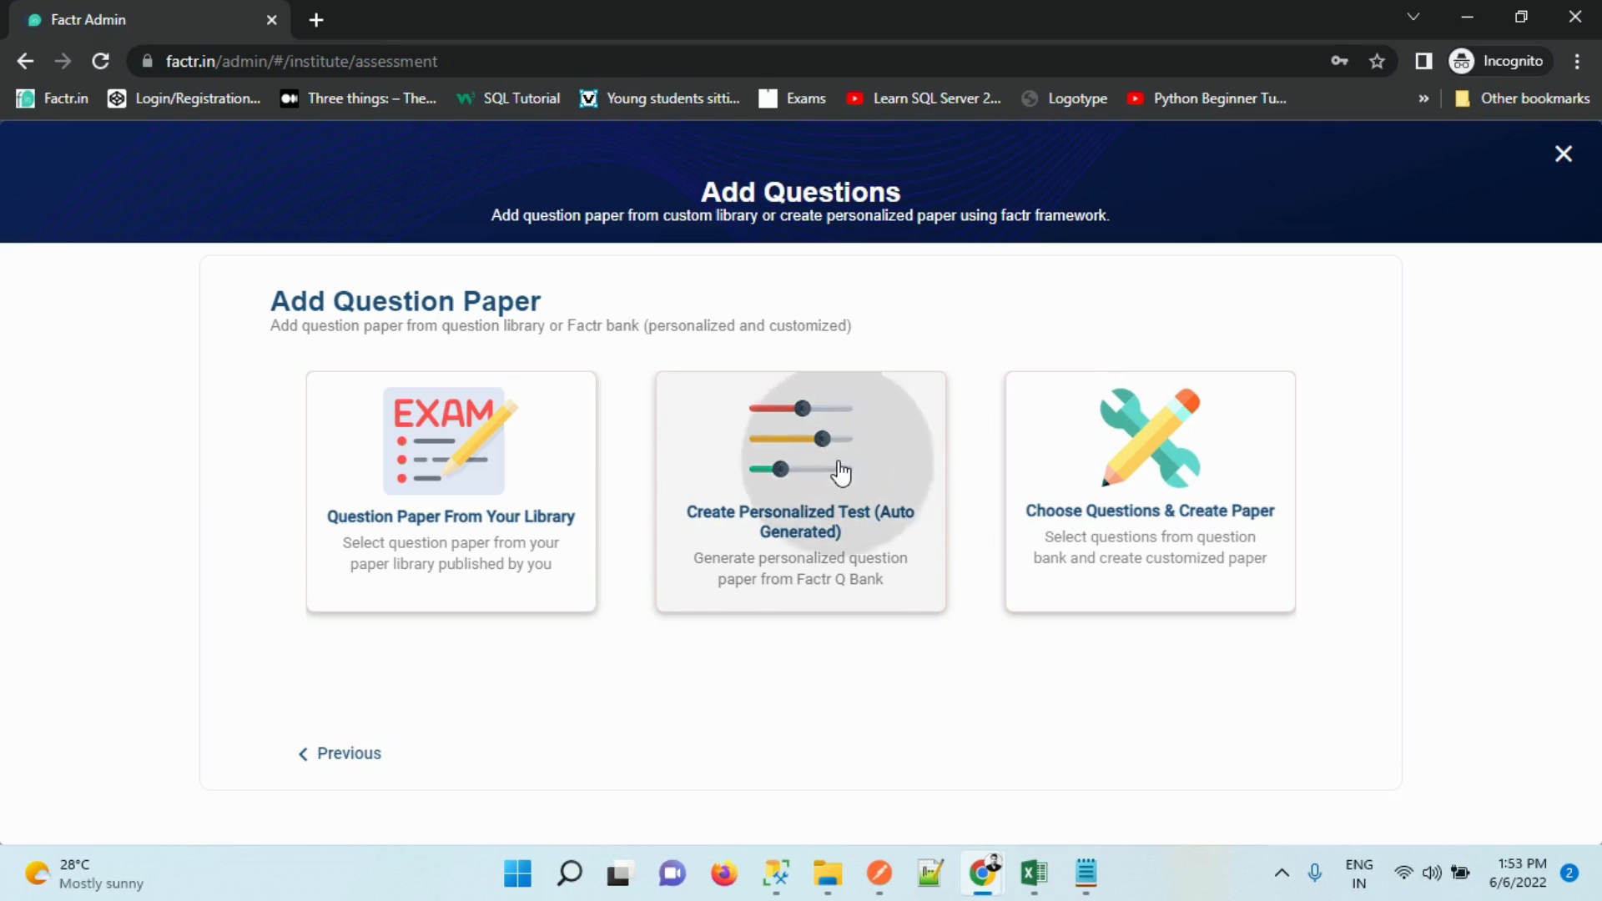
drag(1399, 310, 1390, 561)
drag(1392, 469, 1385, 526)
click(854, 476)
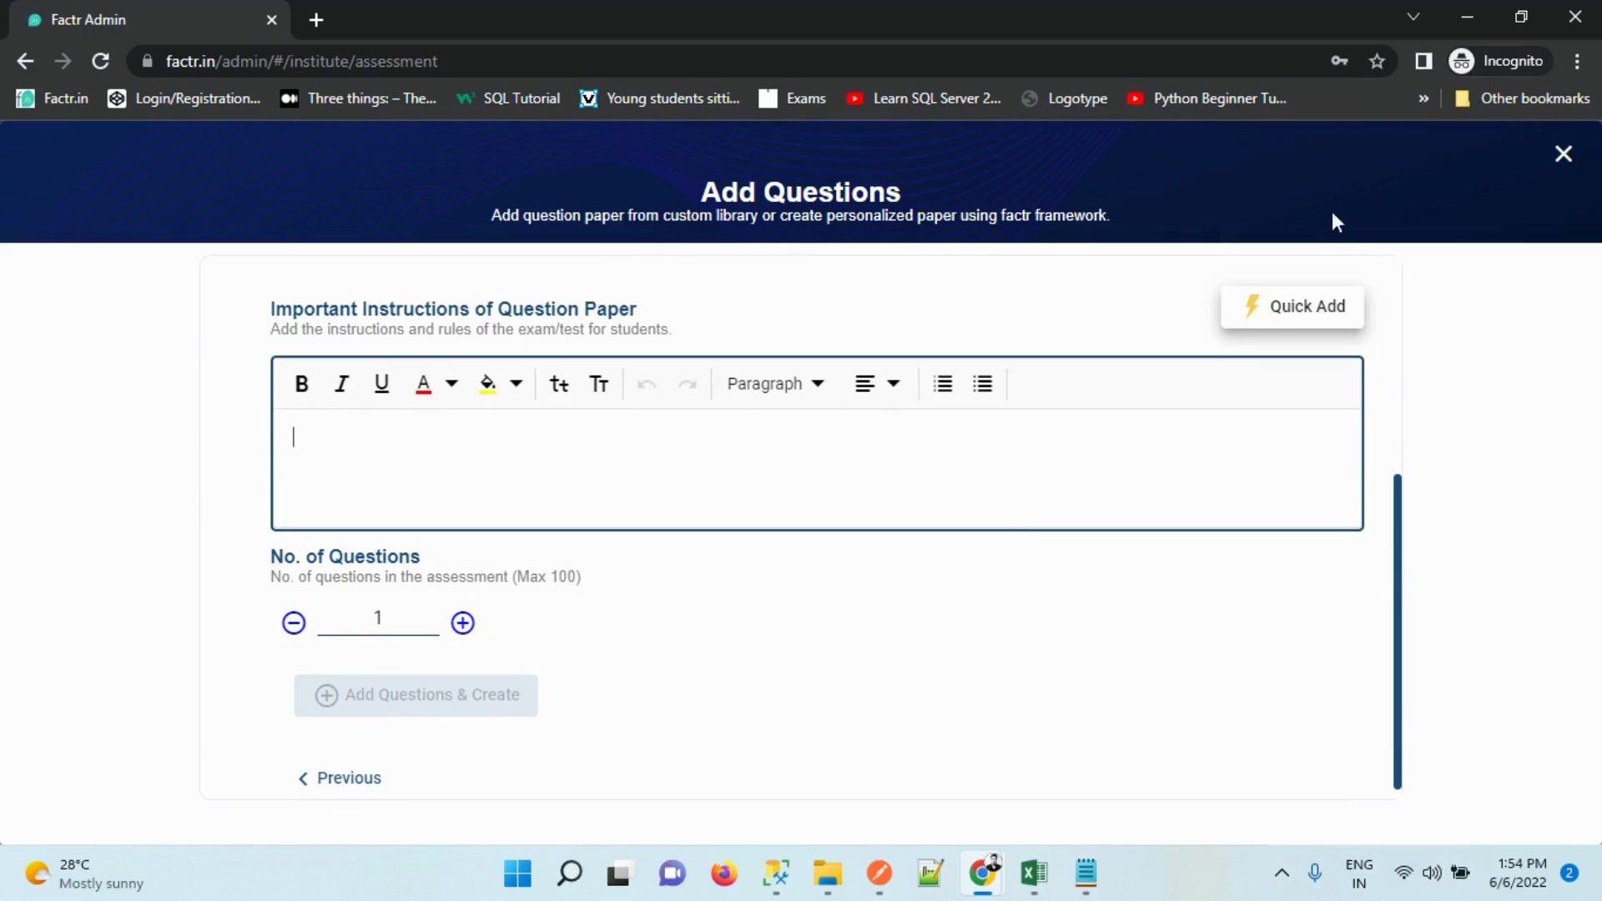
click(1269, 314)
click(976, 480)
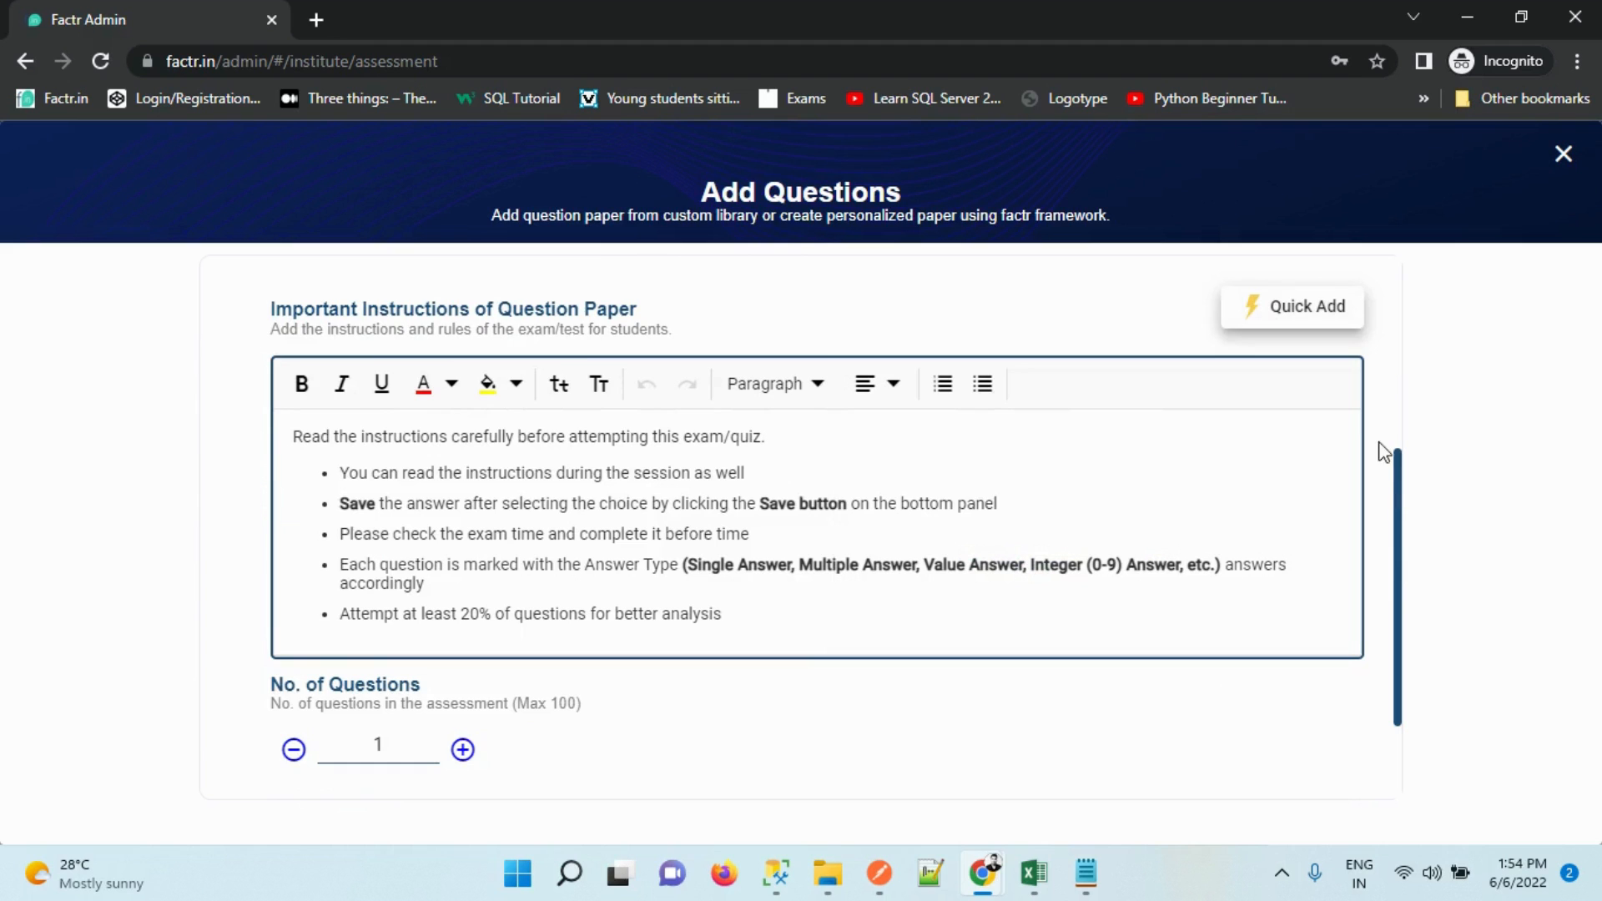
drag(1396, 474, 1399, 554)
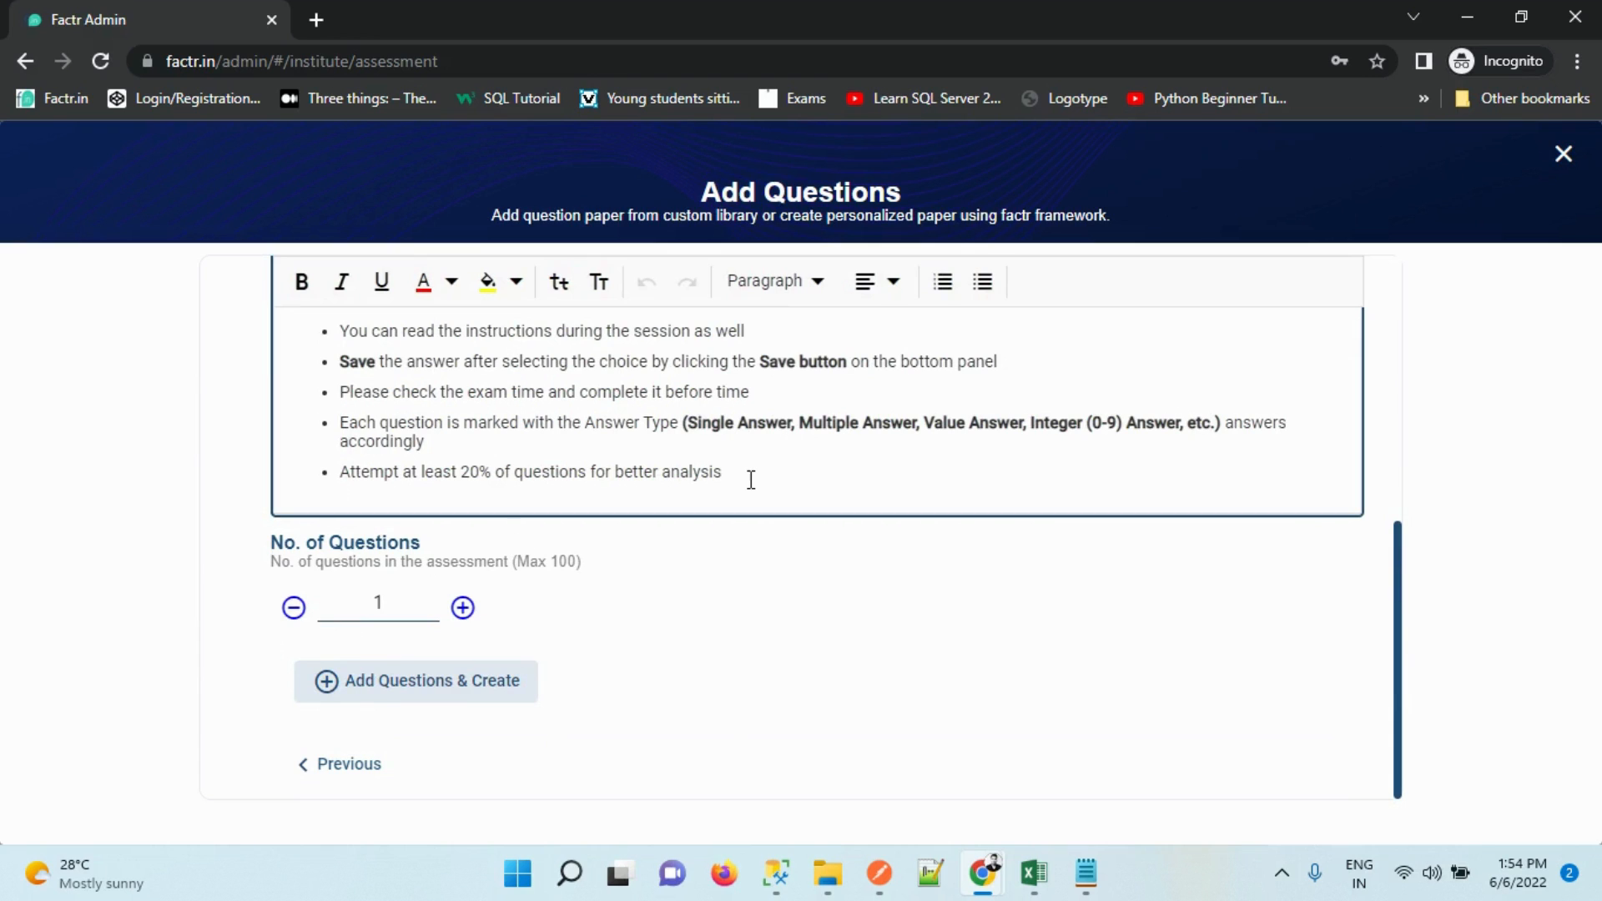
key(Return)
text(Write)
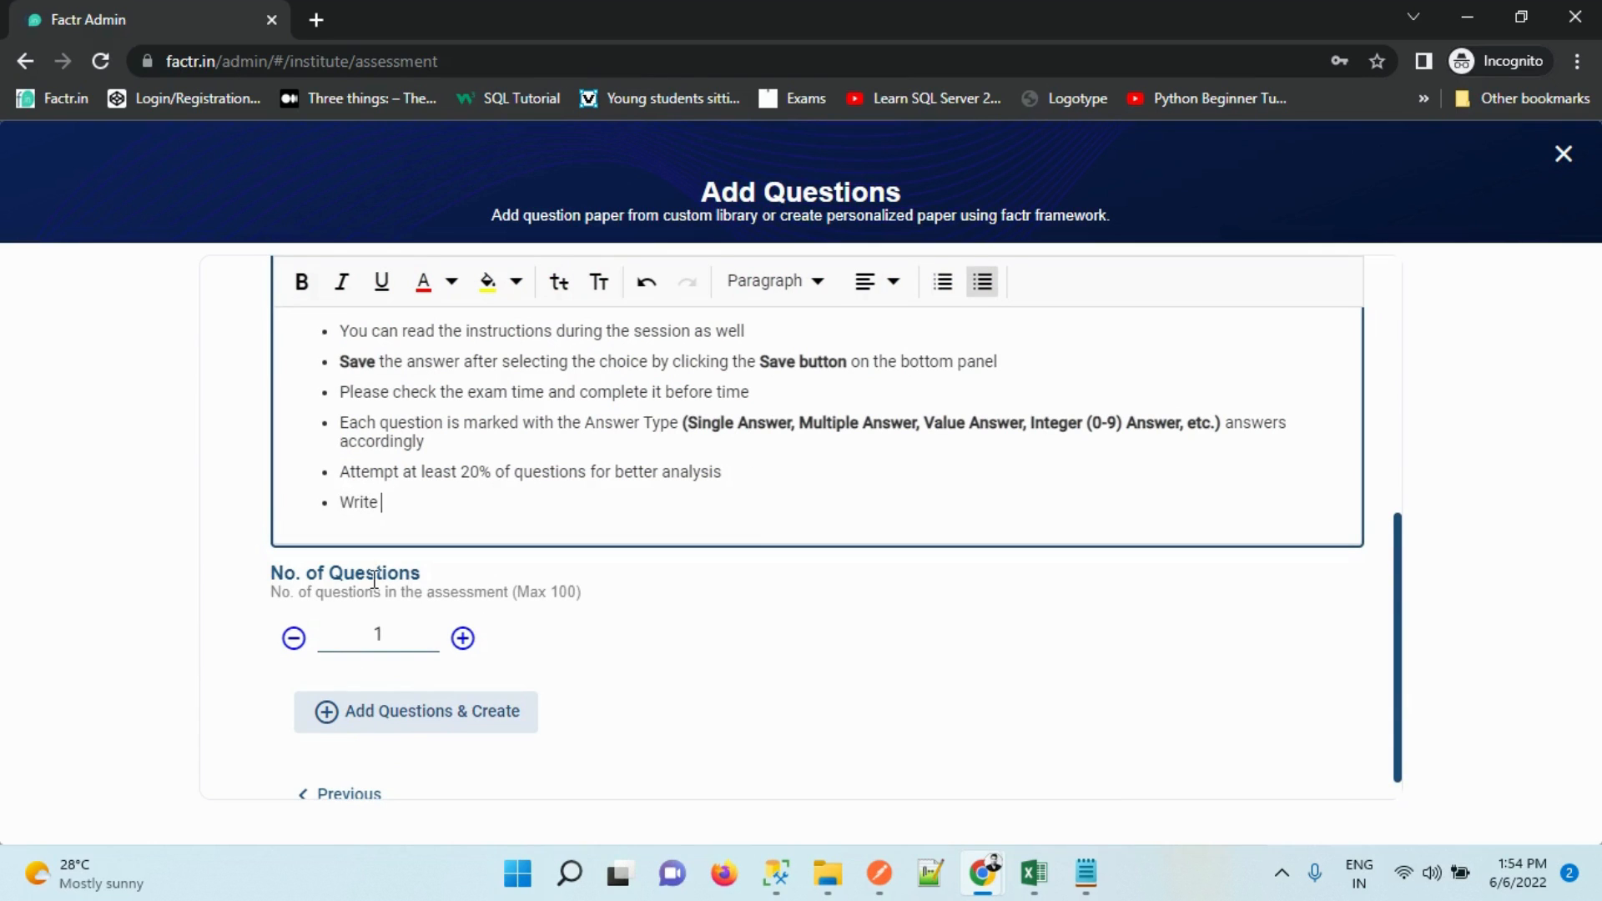
click(570, 651)
Raise the question count to 4 and continue to topic selection
click(463, 638)
click(463, 639)
click(463, 638)
click(463, 638)
click(439, 719)
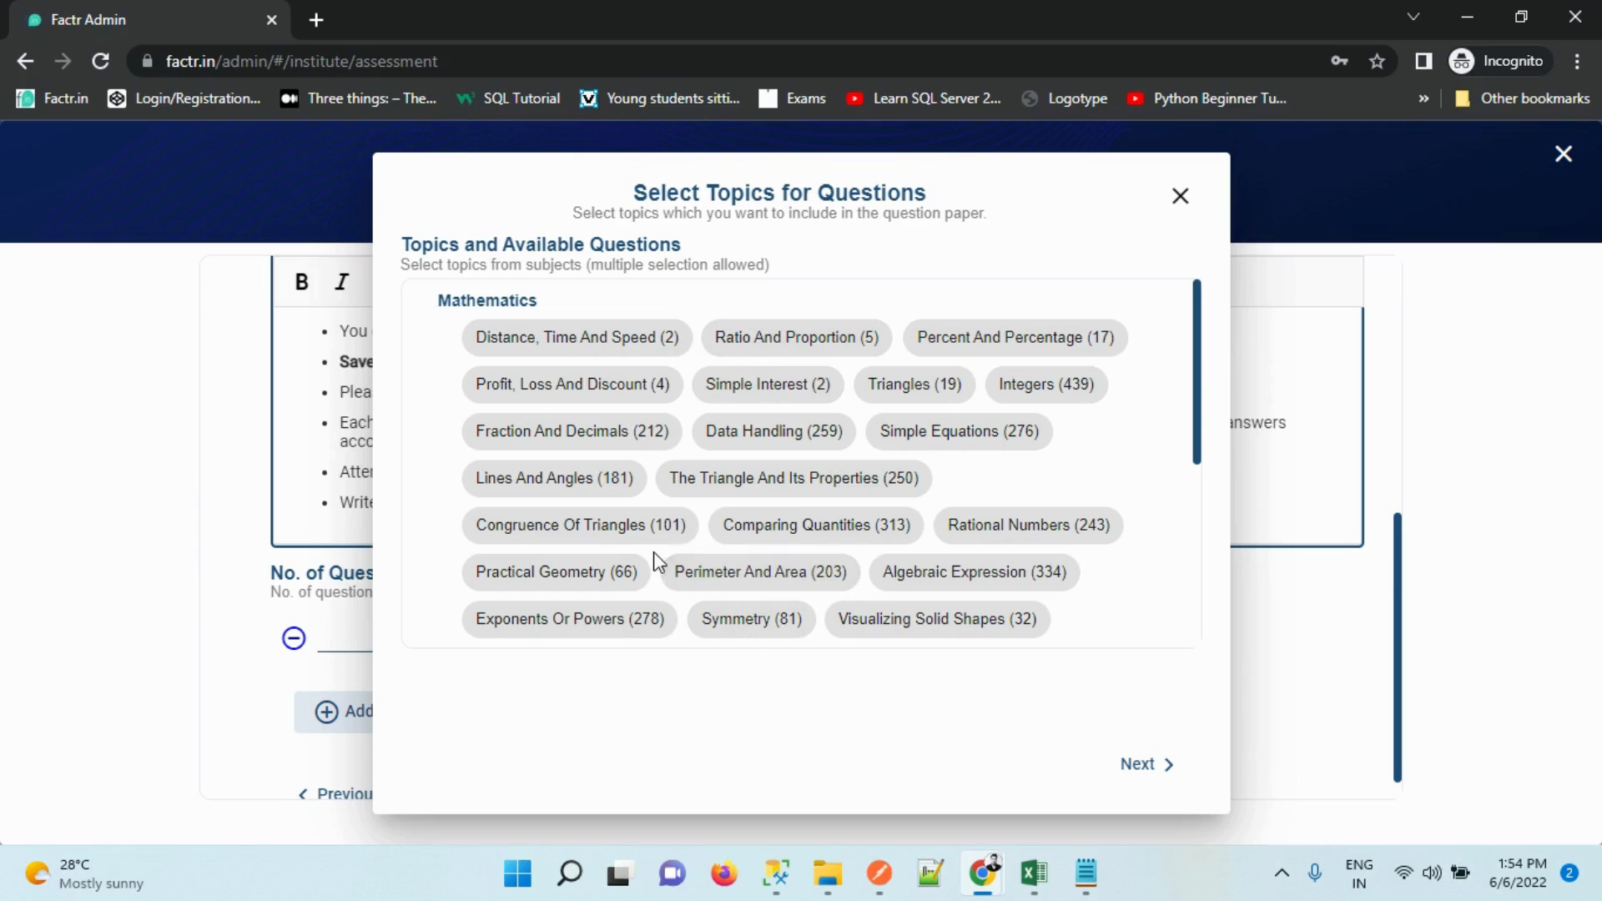
Pick Perimeter And Area, Exponents Or Powers and Algebraic Expression as topics, dropping Practical Geometry
click(595, 594)
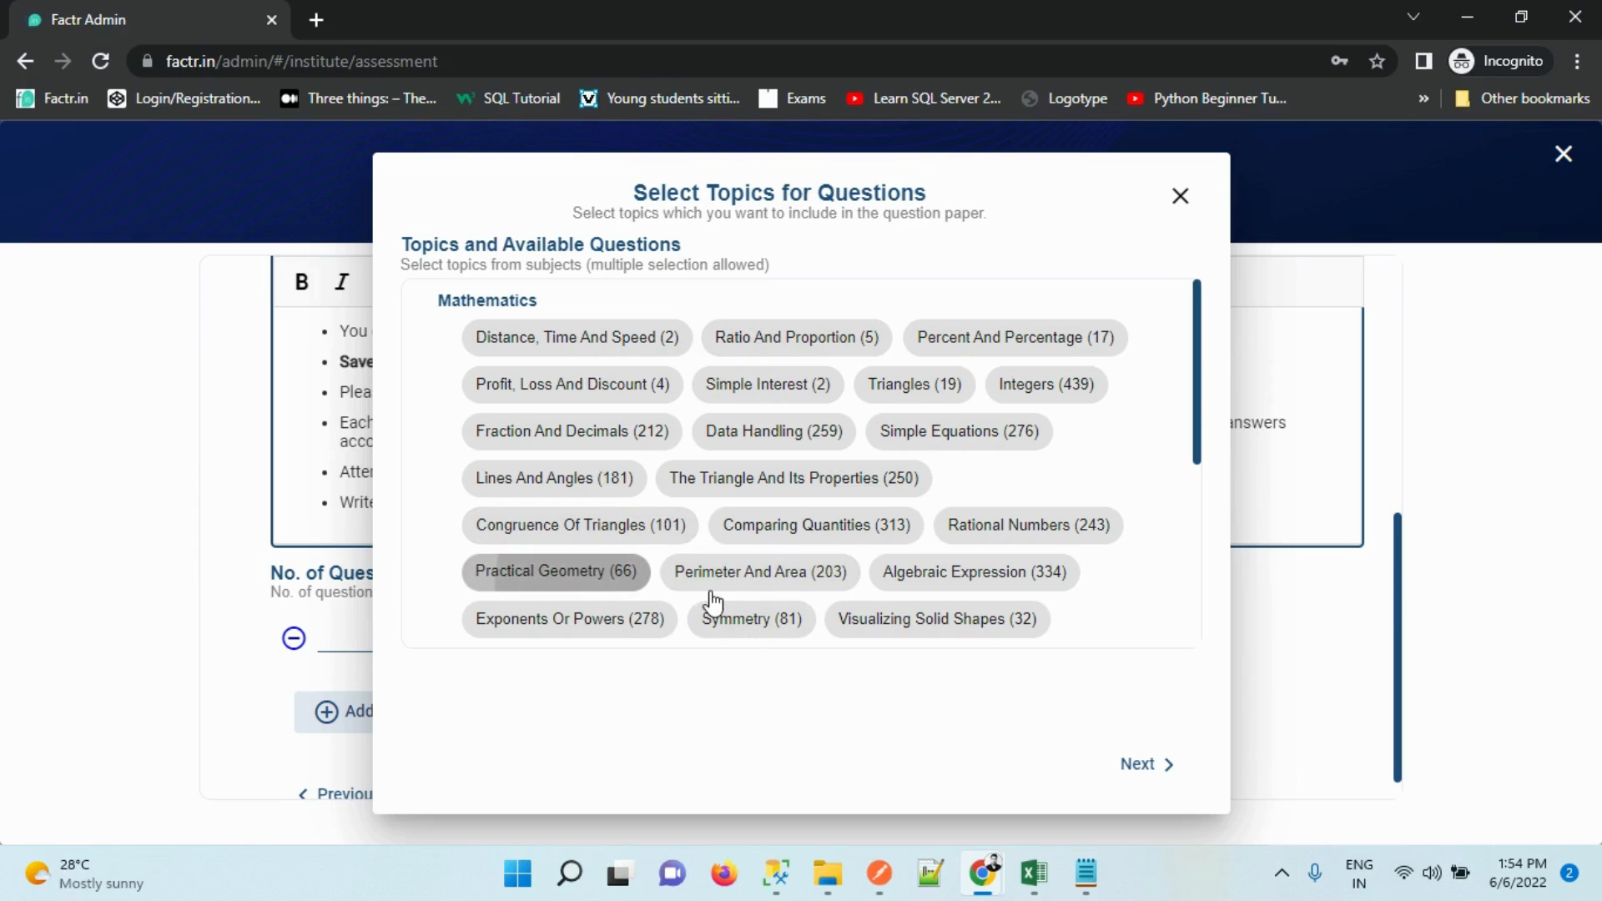
click(712, 583)
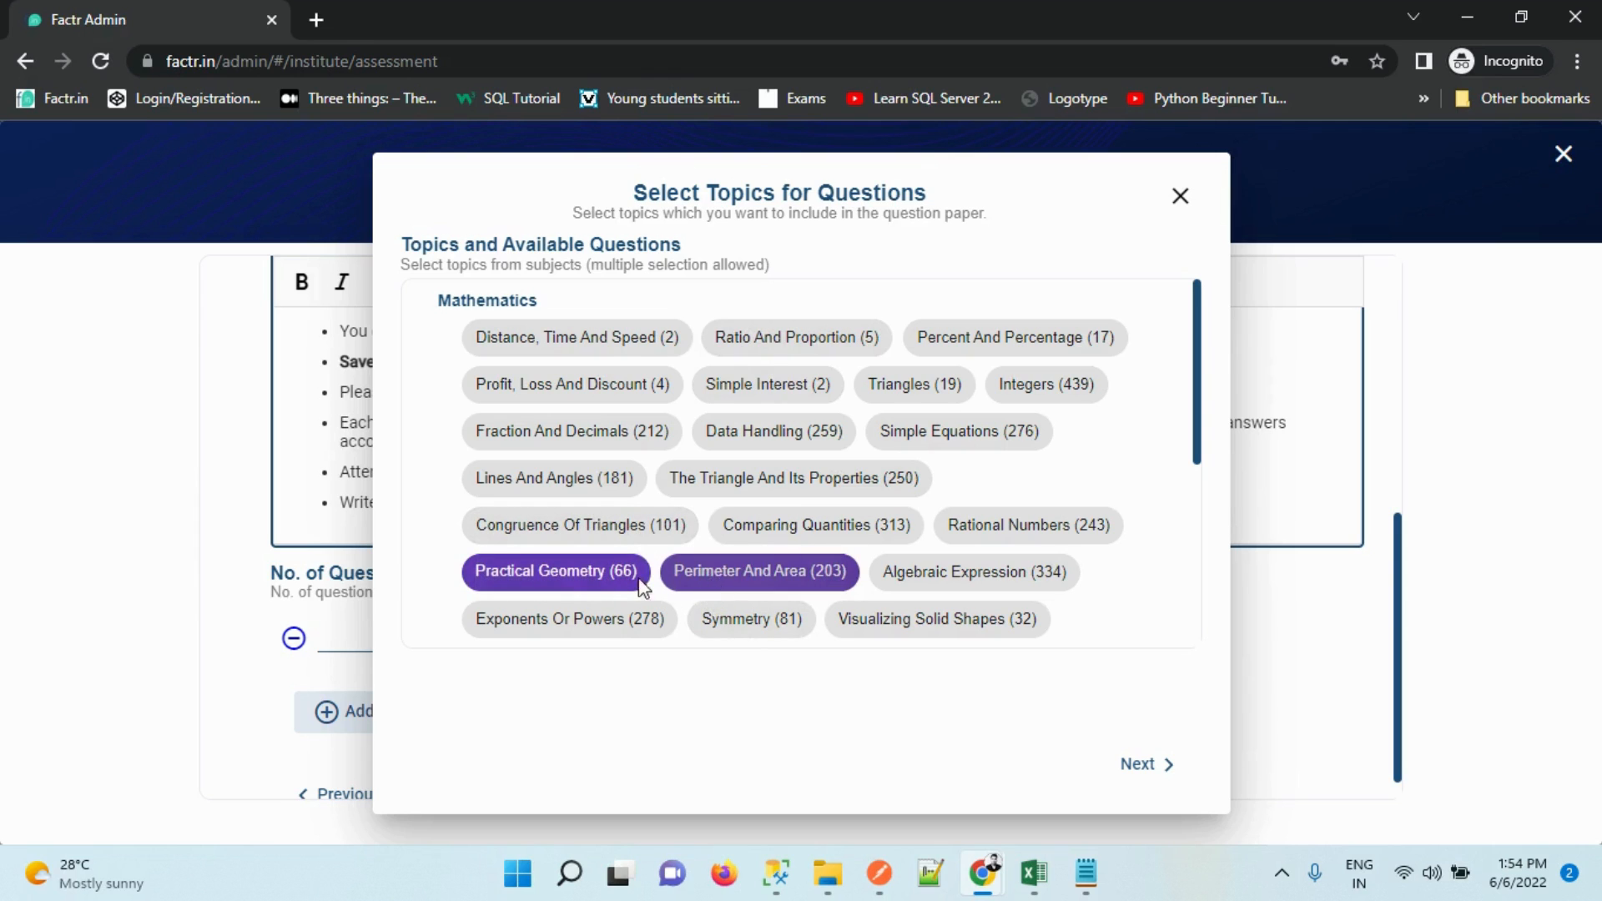
click(588, 591)
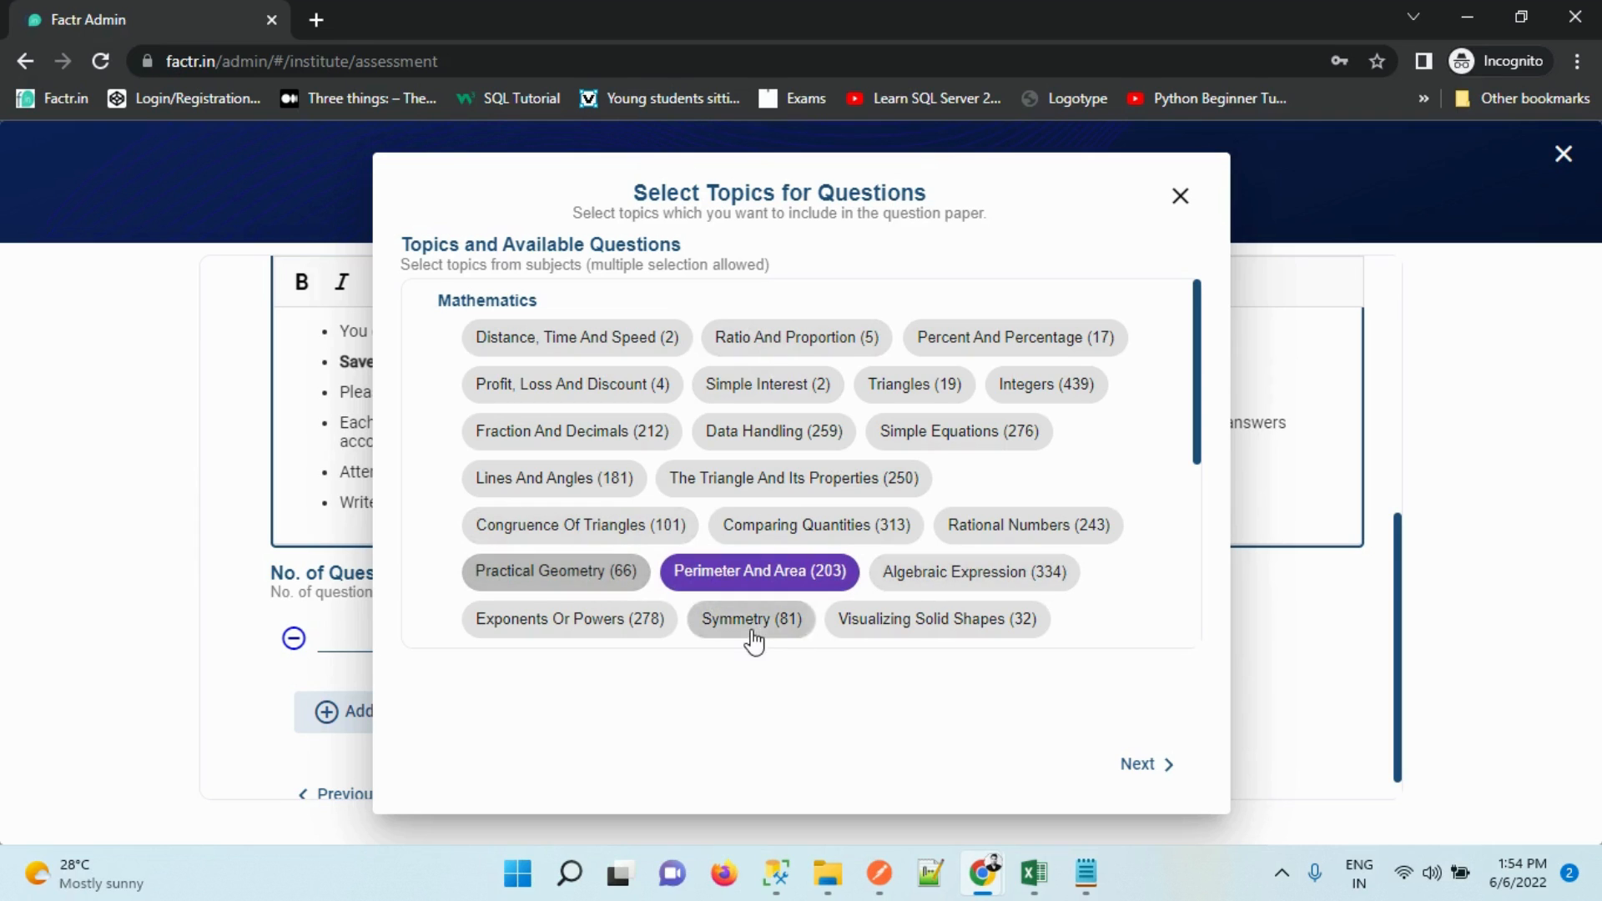
click(593, 624)
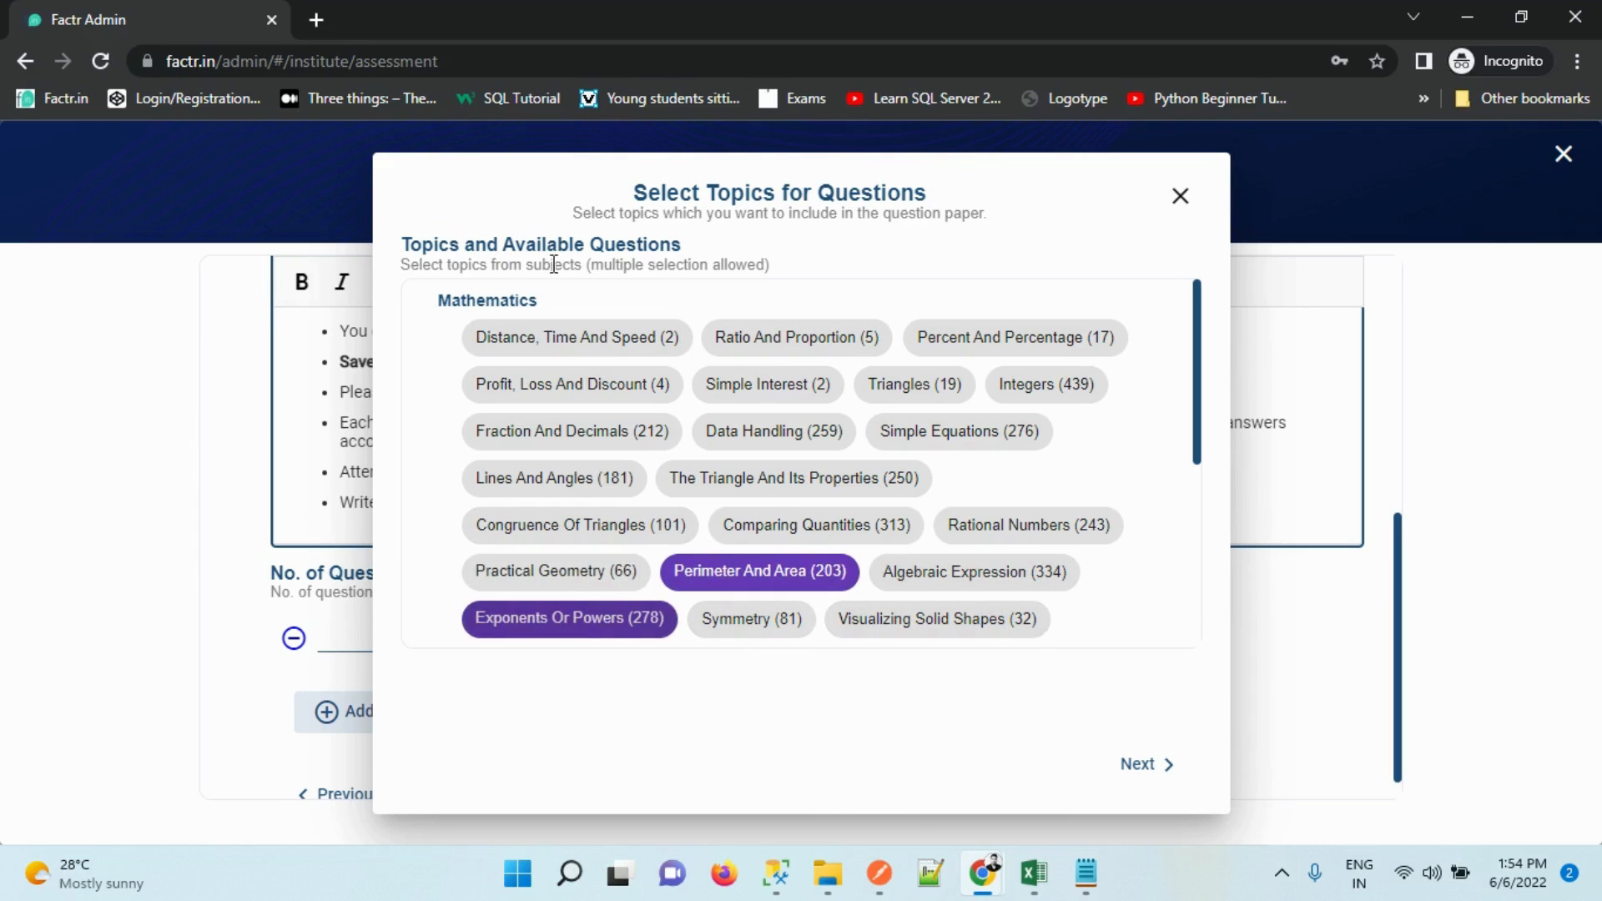
click(938, 585)
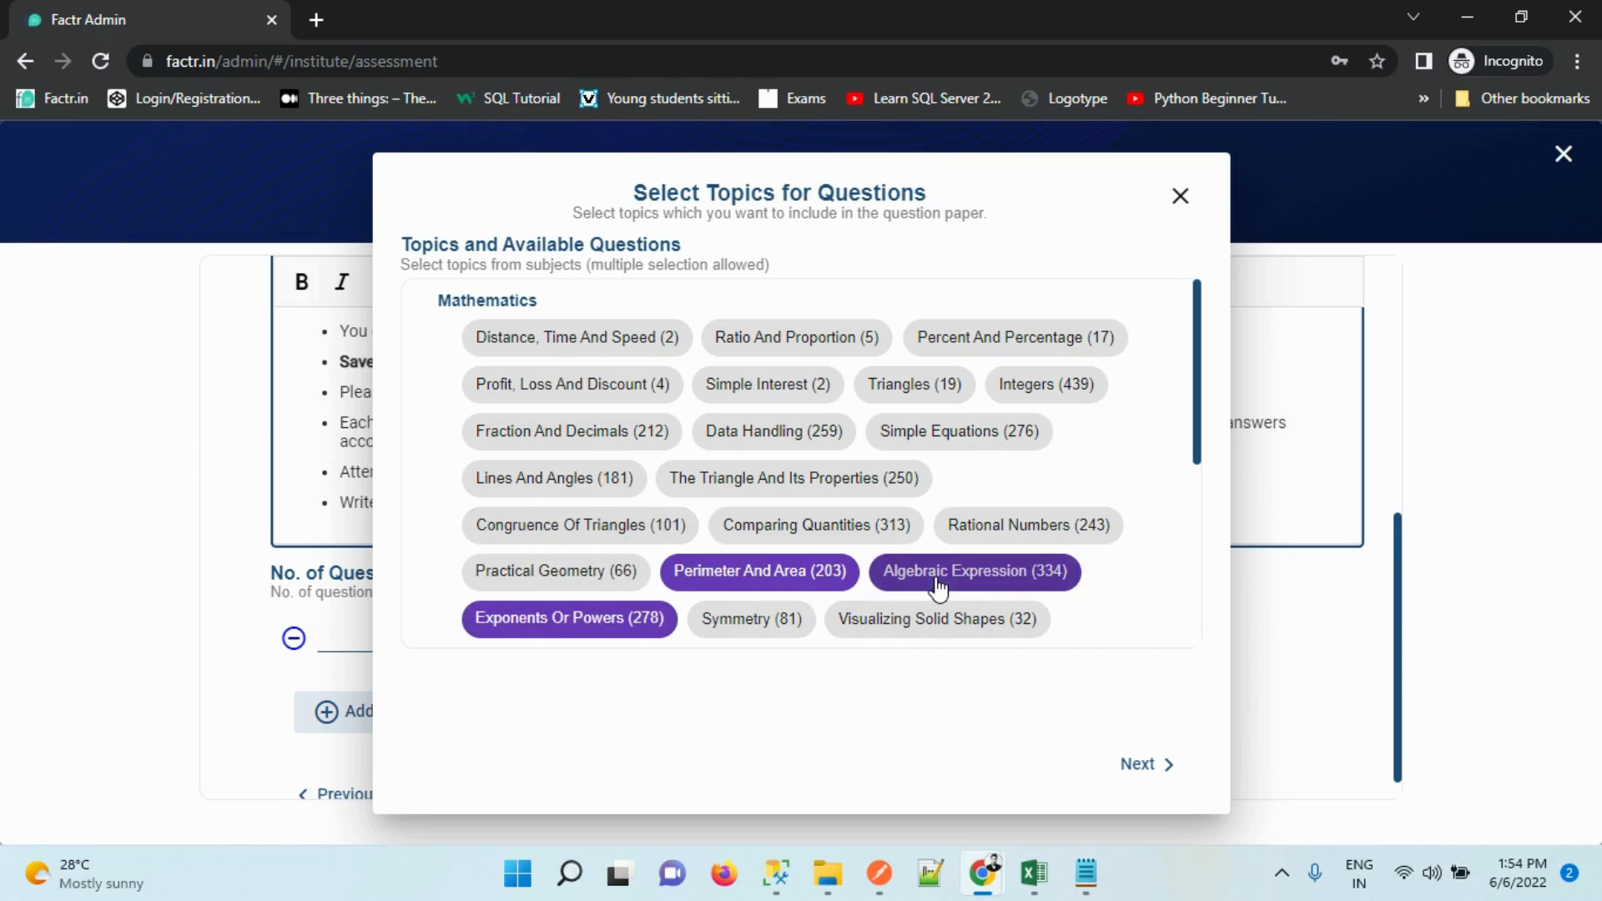
click(1158, 776)
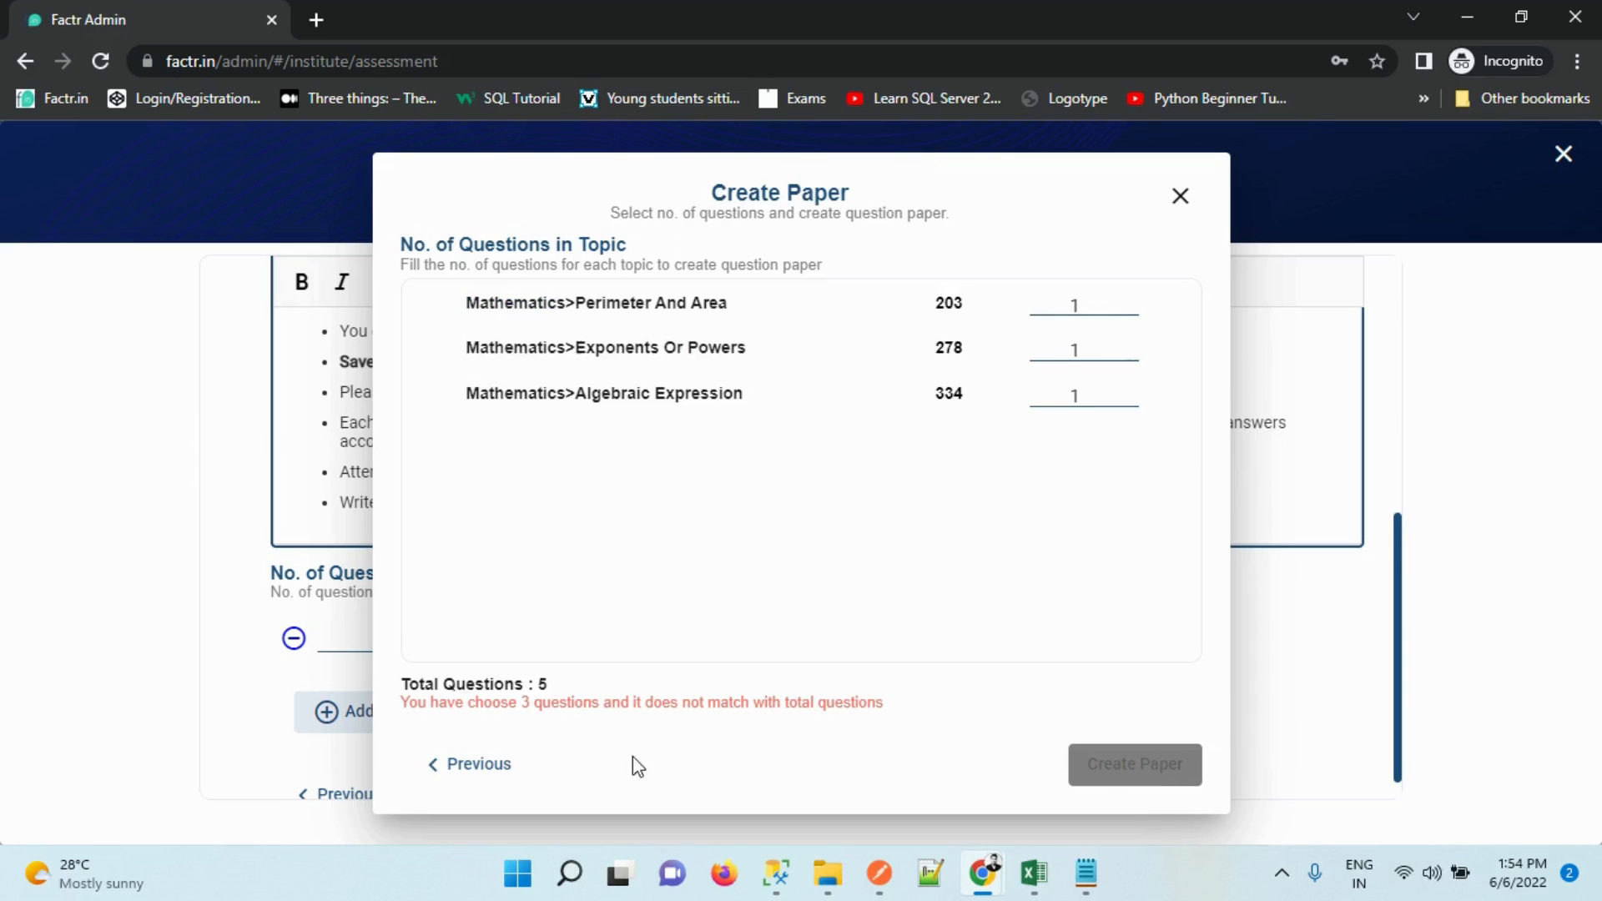
Set 2 Perimeter And Area, 2 Exponents Or Powers and 1 Algebraic Expression questions, then create the paper
click(475, 766)
drag(1198, 404, 1201, 340)
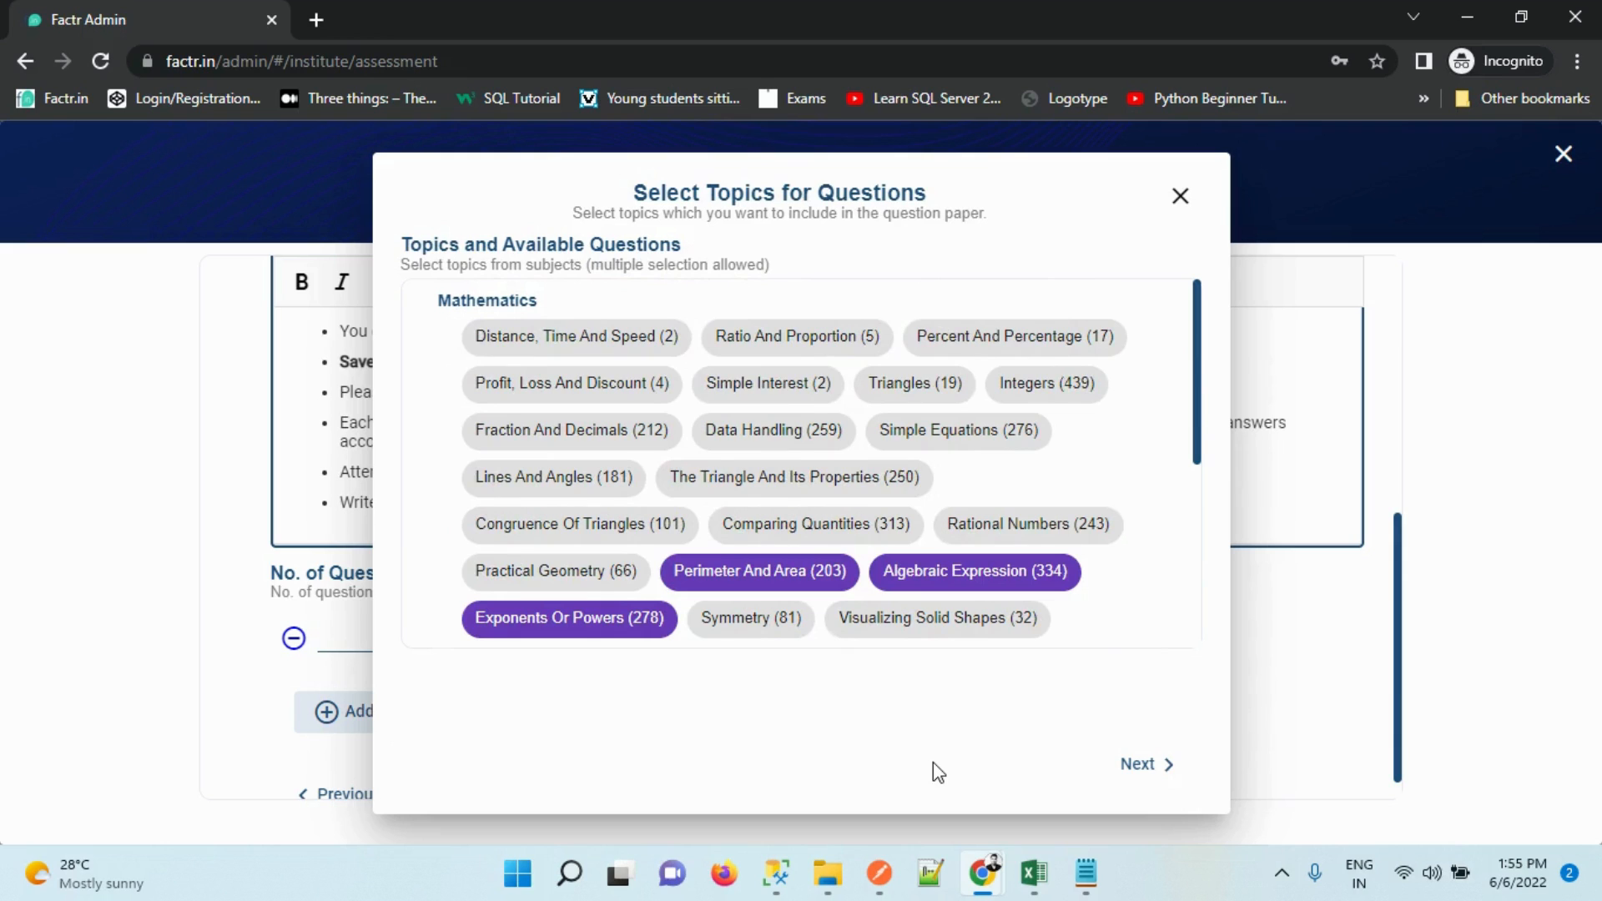
click(1169, 766)
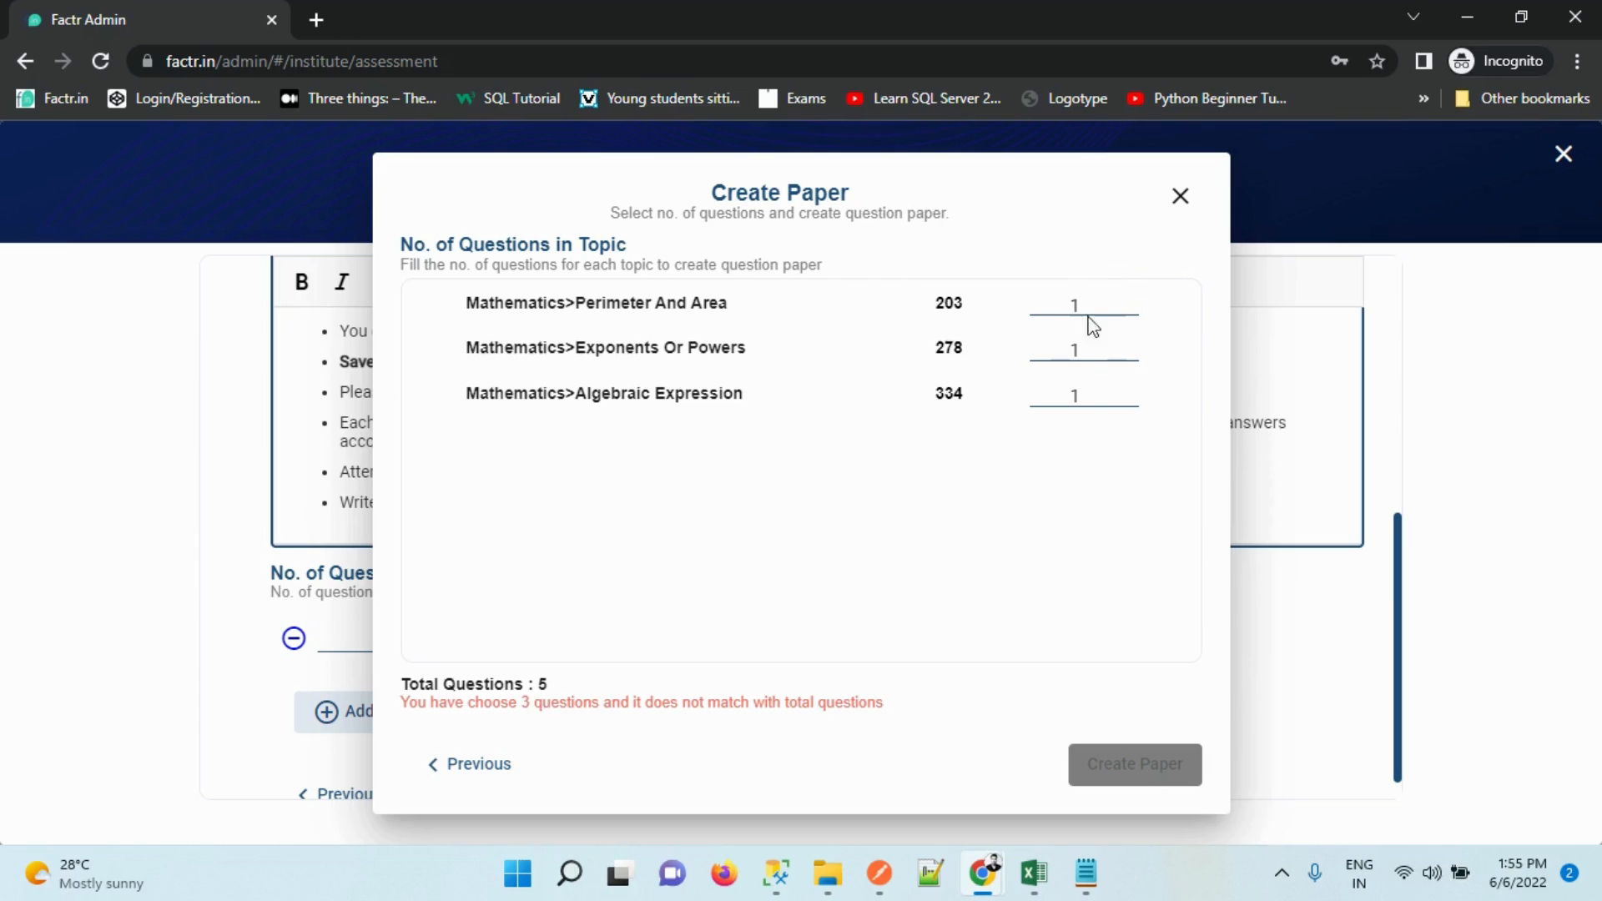
click(1129, 302)
click(1131, 347)
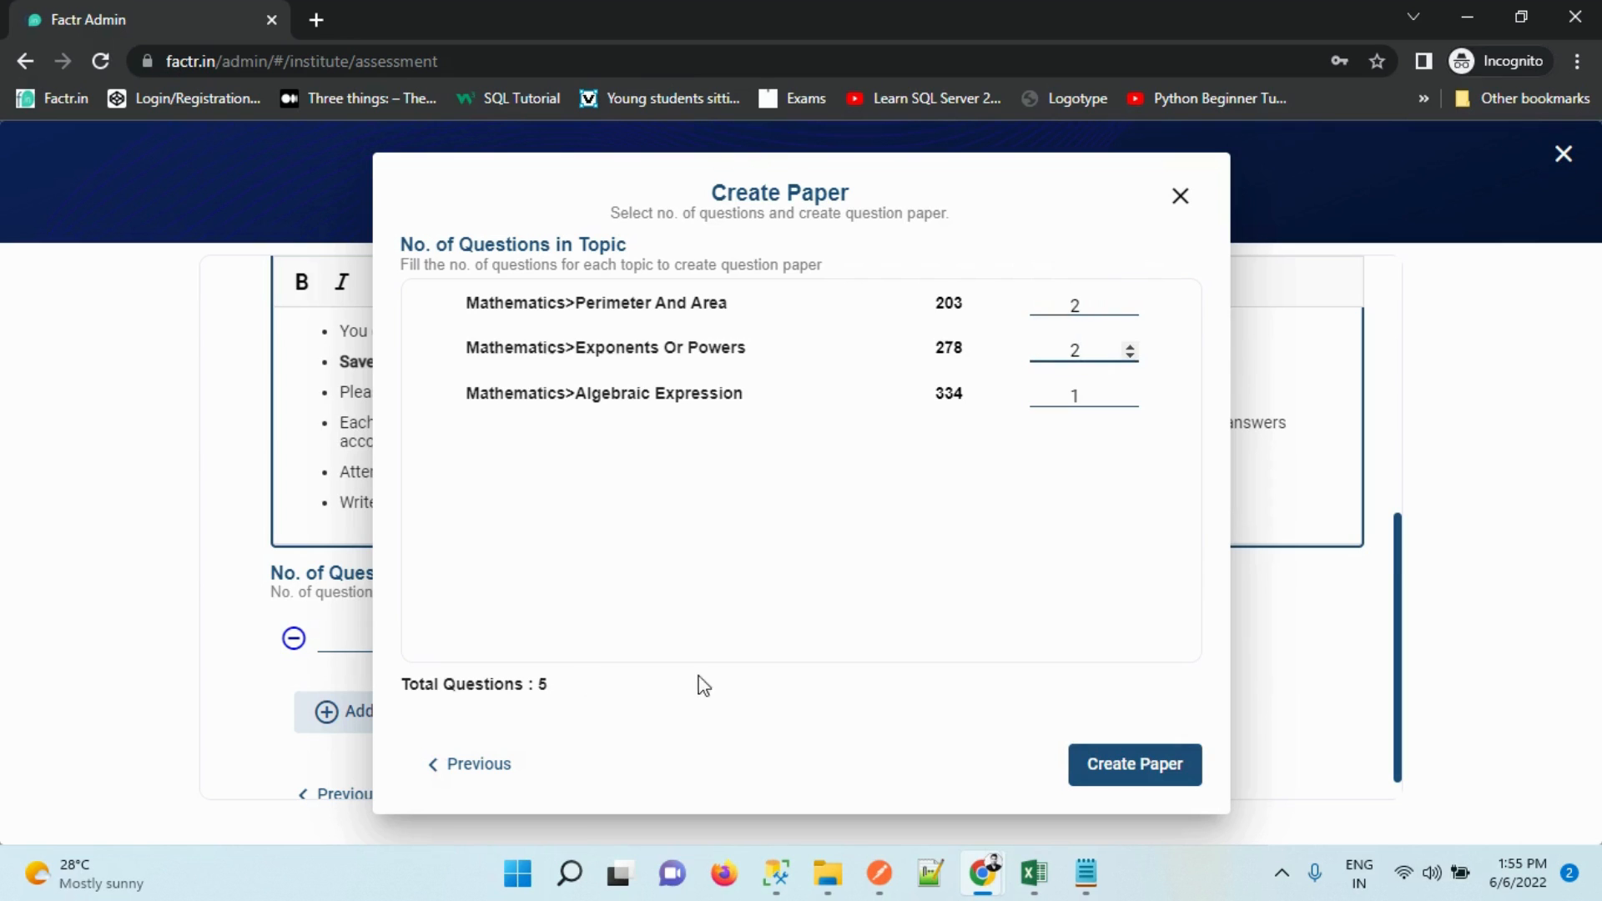
click(1132, 392)
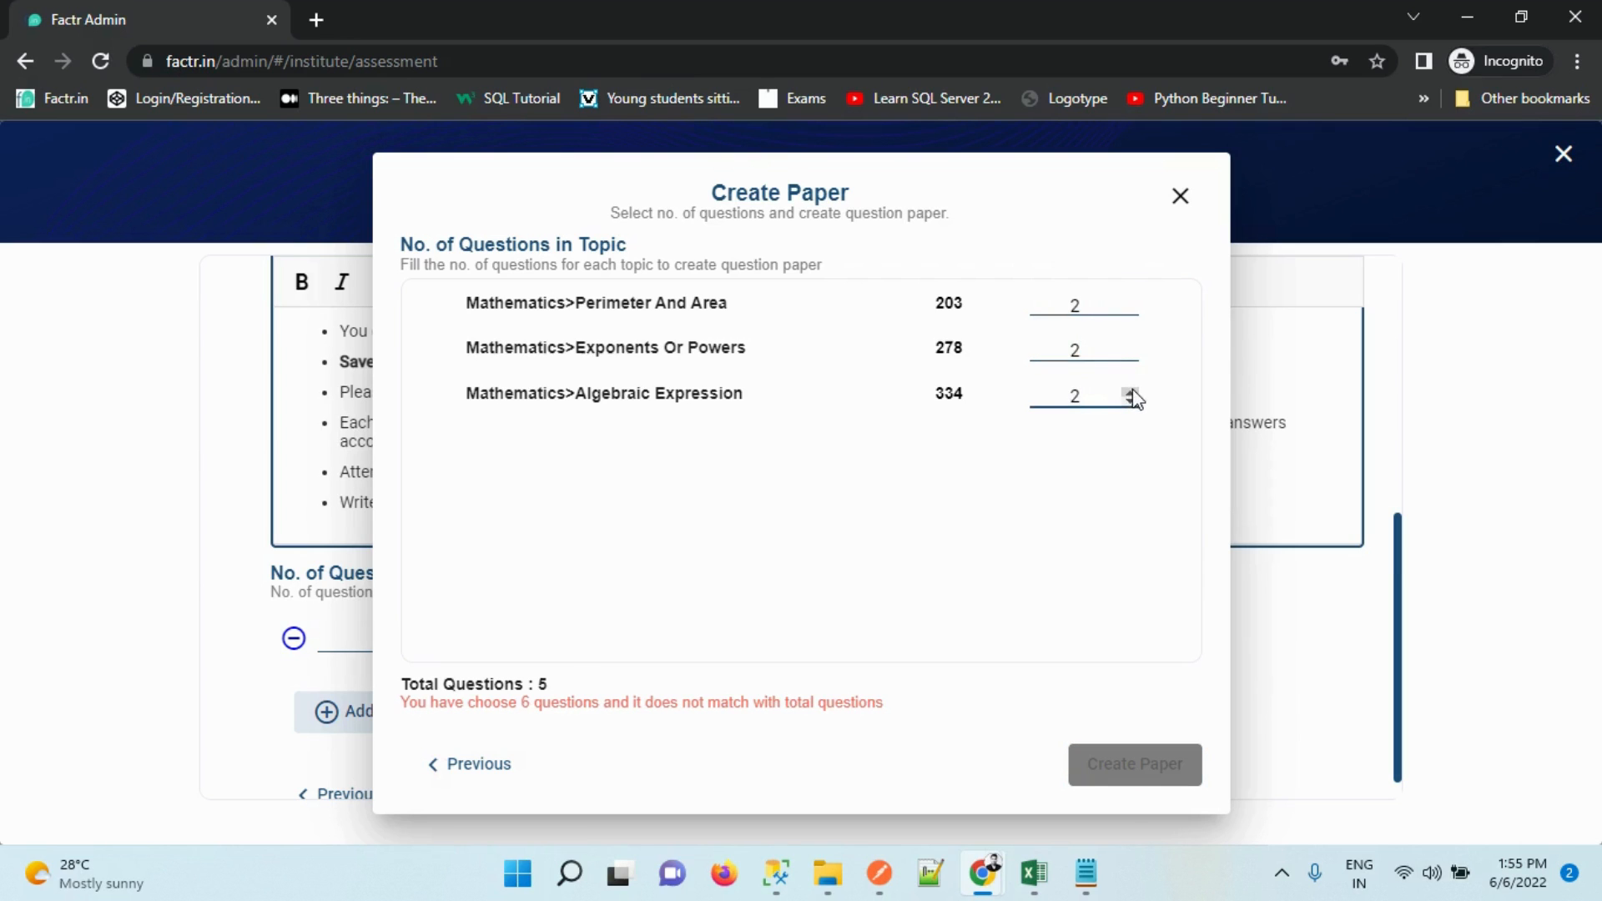
click(1129, 758)
click(1132, 402)
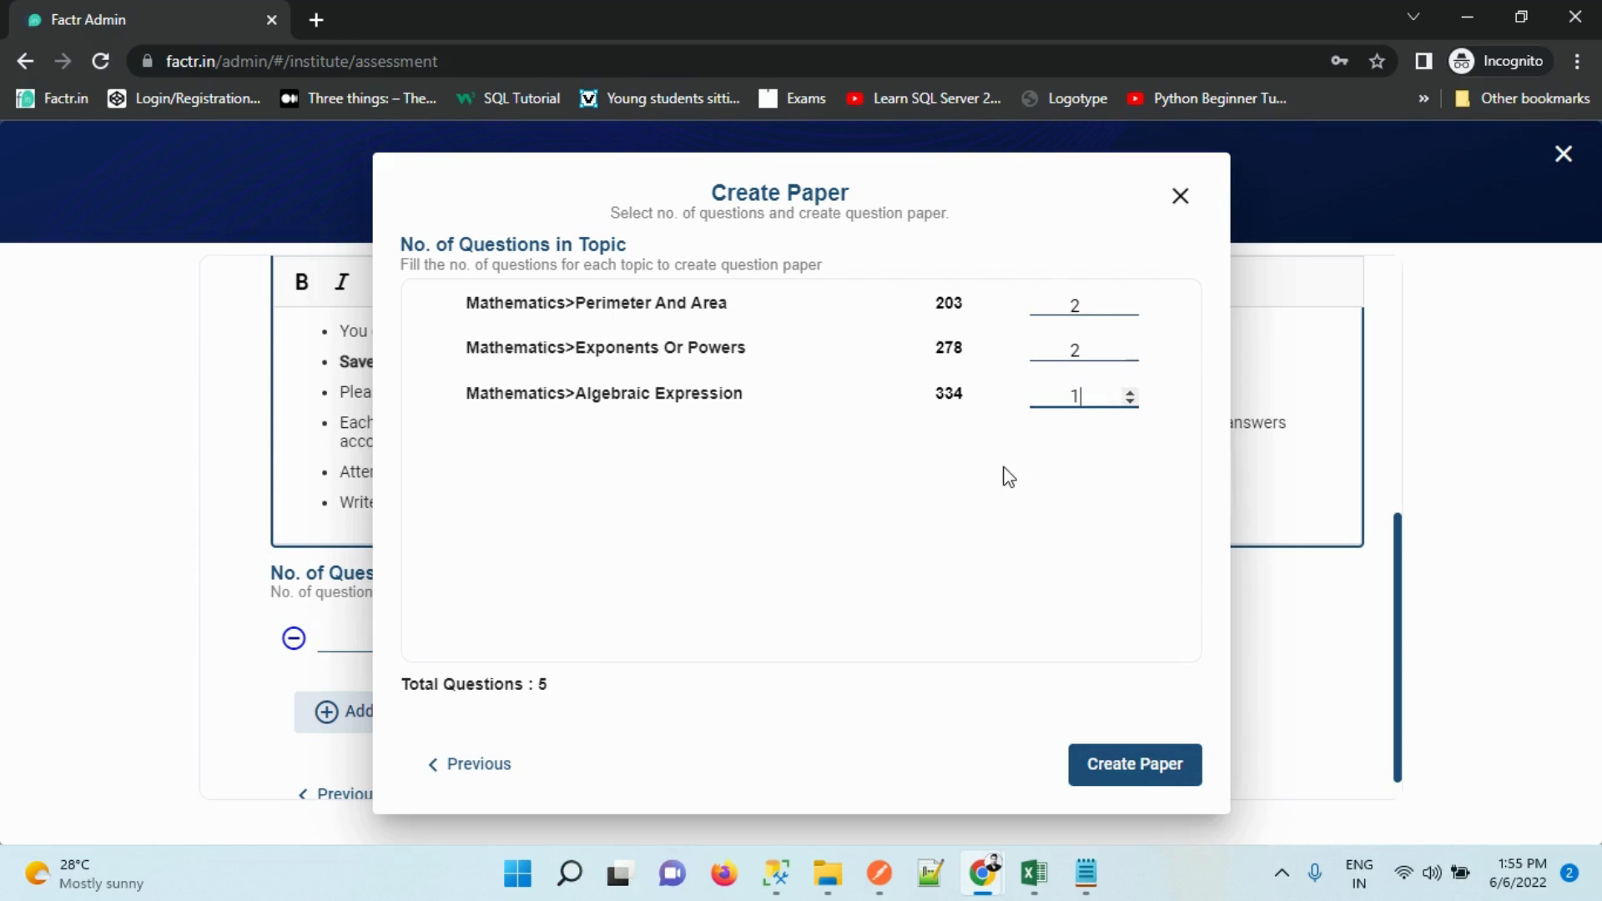
click(1106, 776)
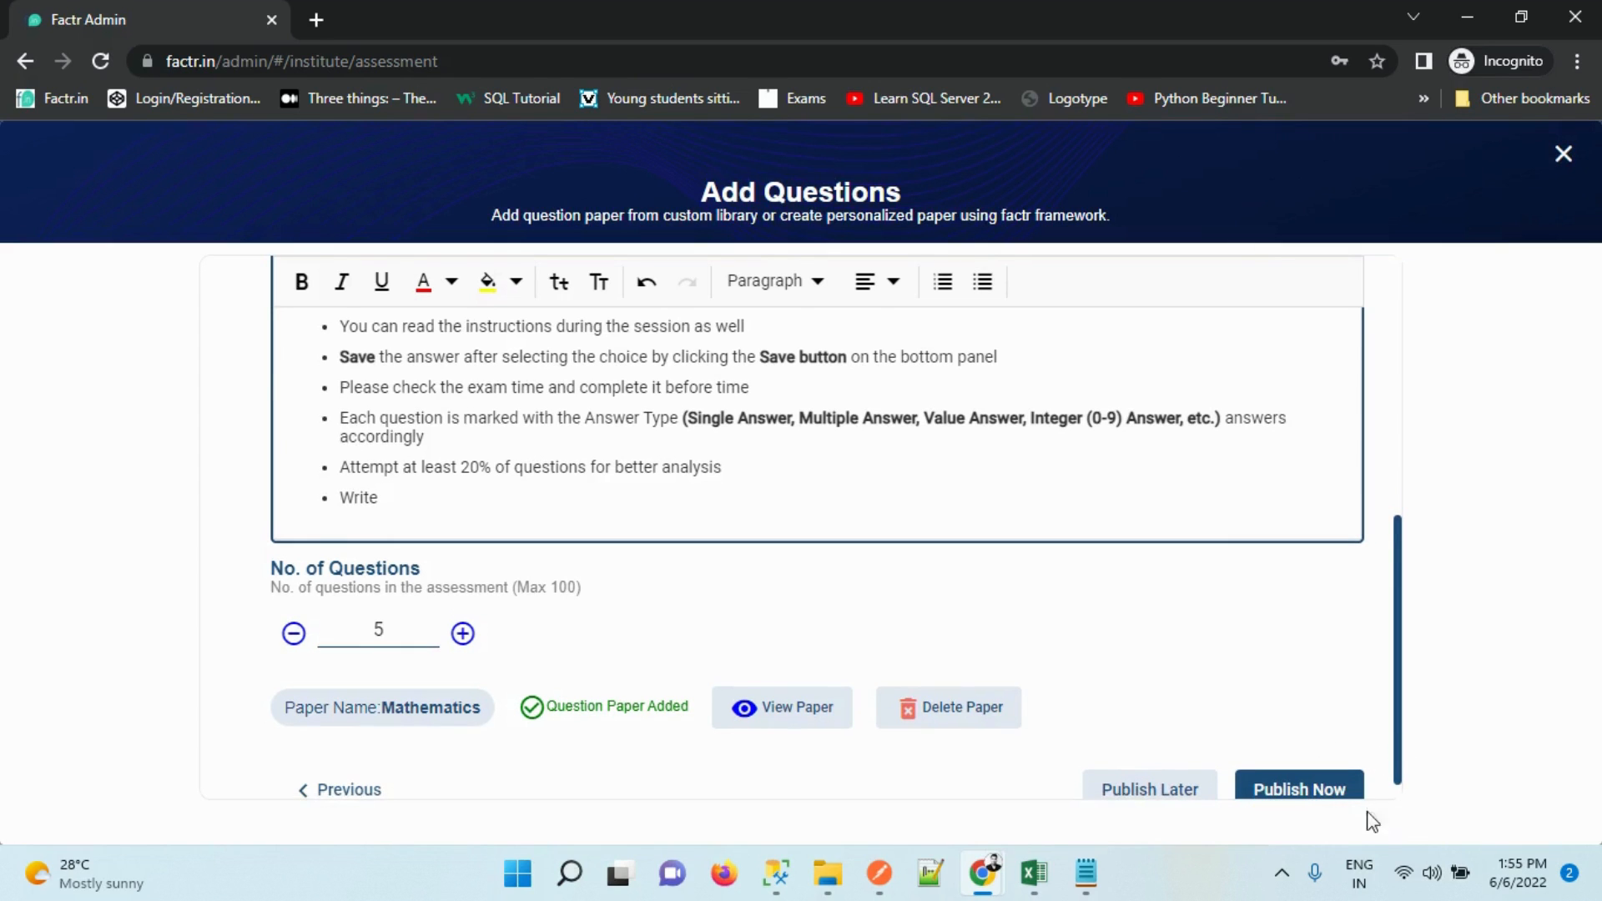
scroll(1033, 732, down, 1)
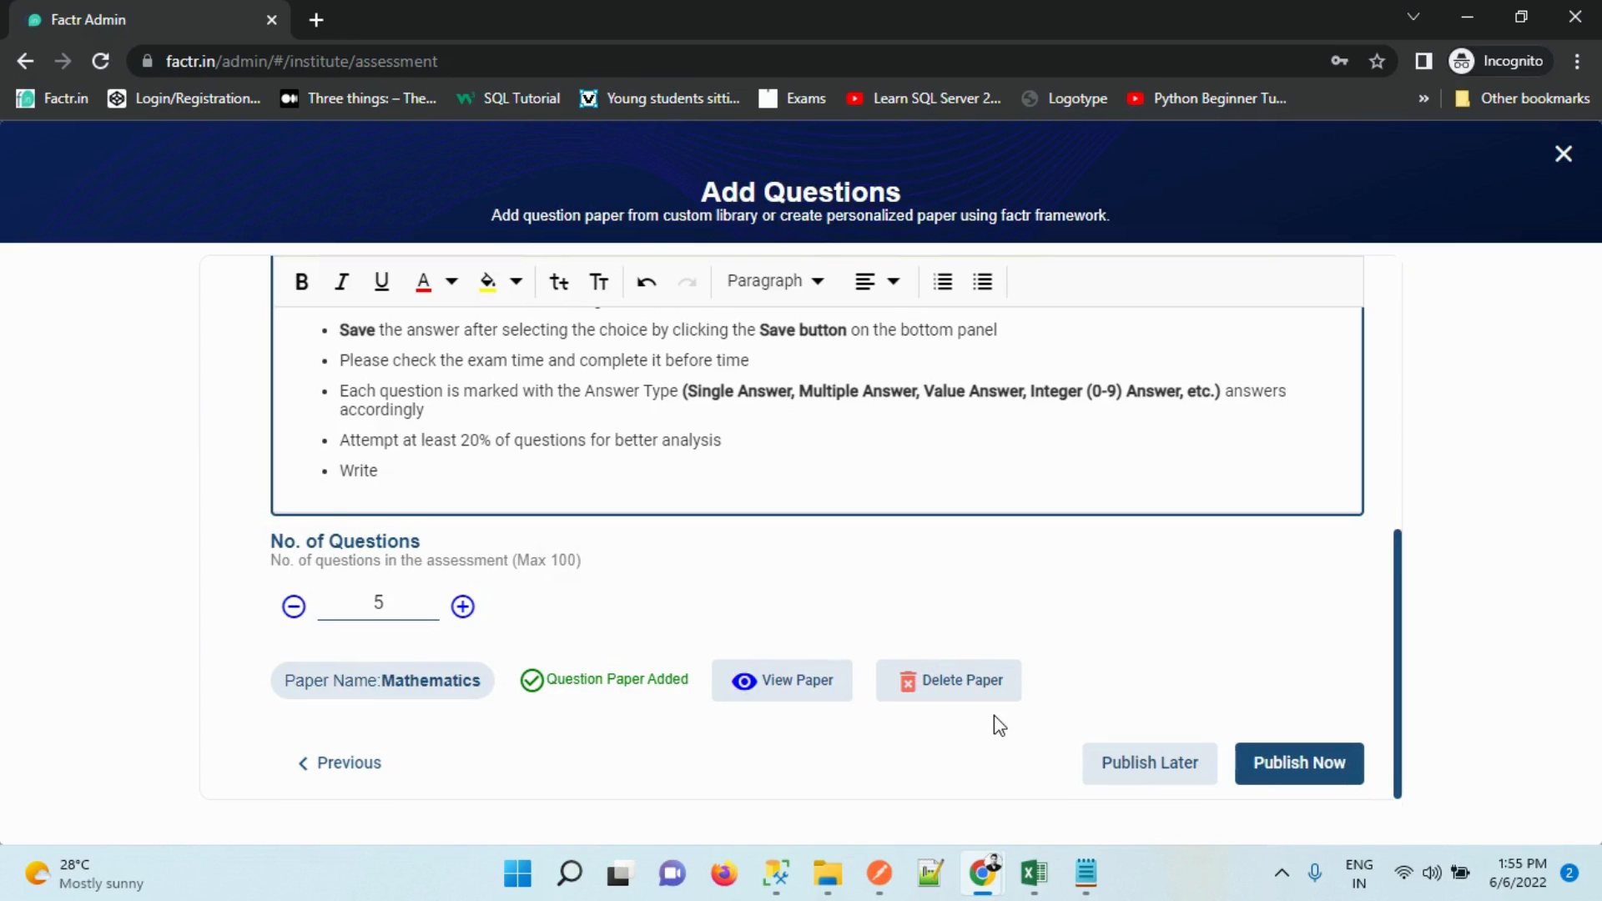
click(811, 693)
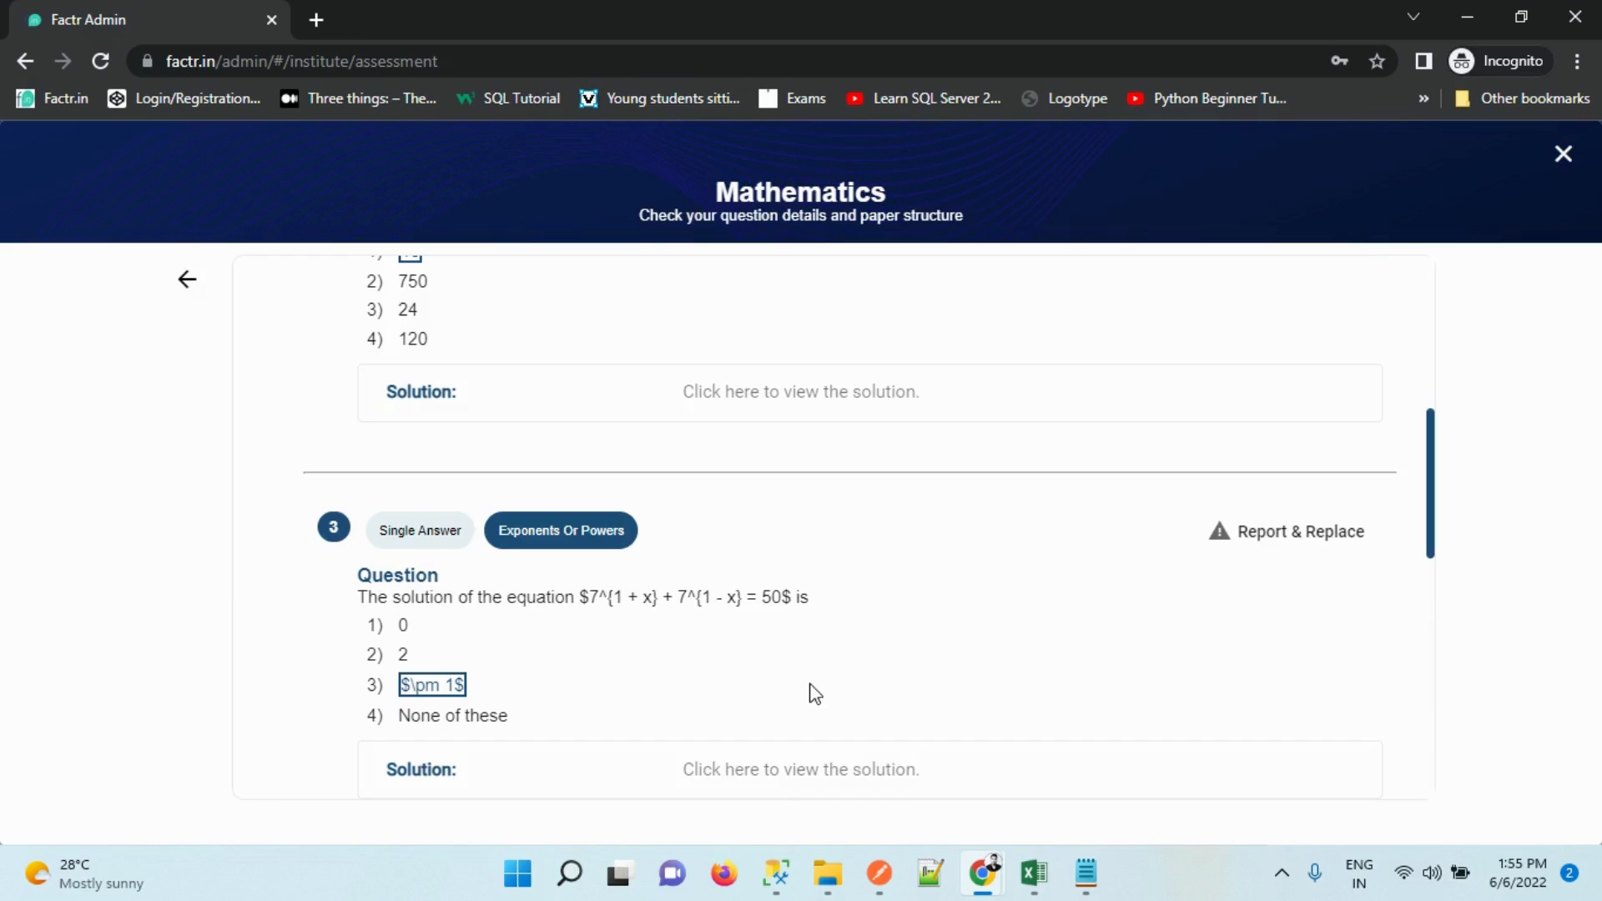
drag(1432, 528, 1466, 762)
drag(1473, 844, 1484, 250)
click(729, 574)
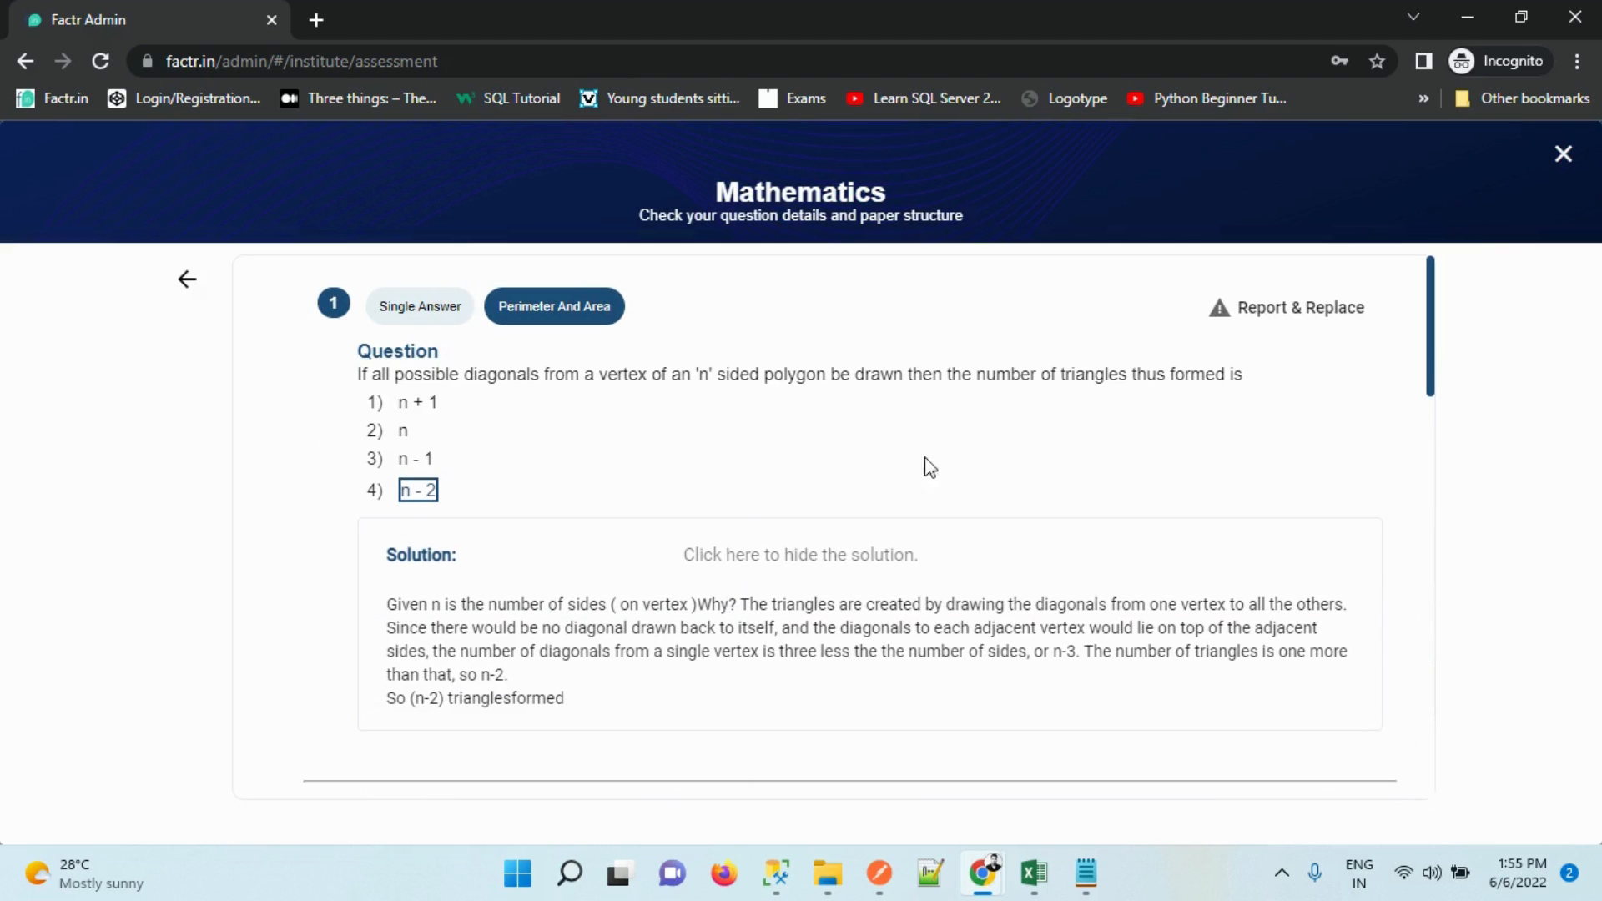
drag(1428, 331, 1420, 469)
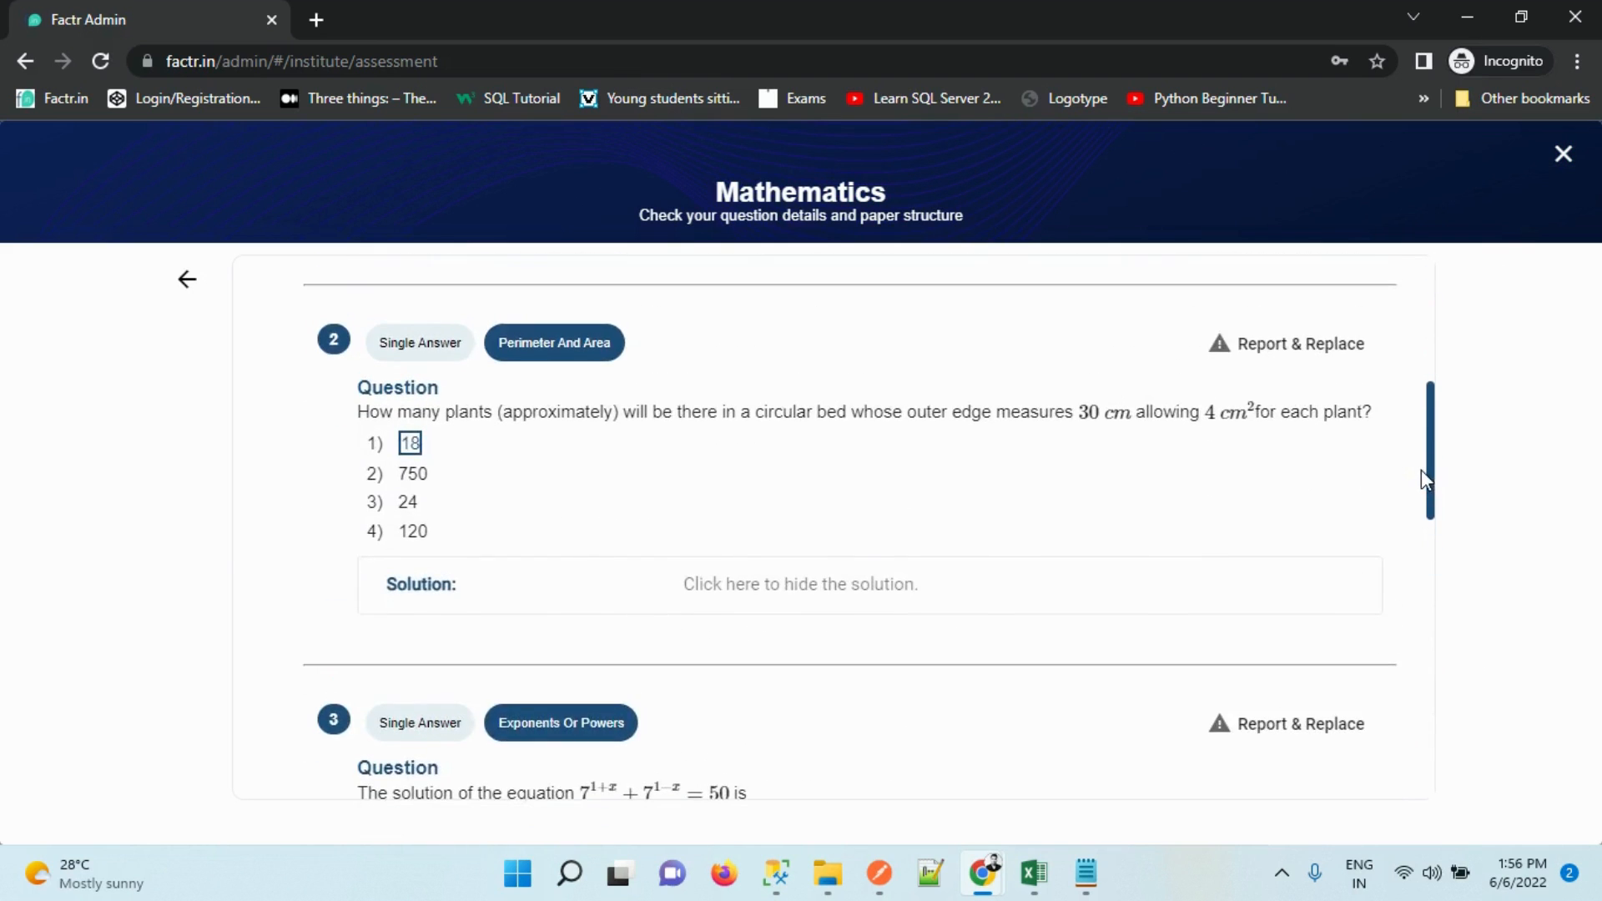
click(1101, 584)
click(1101, 584)
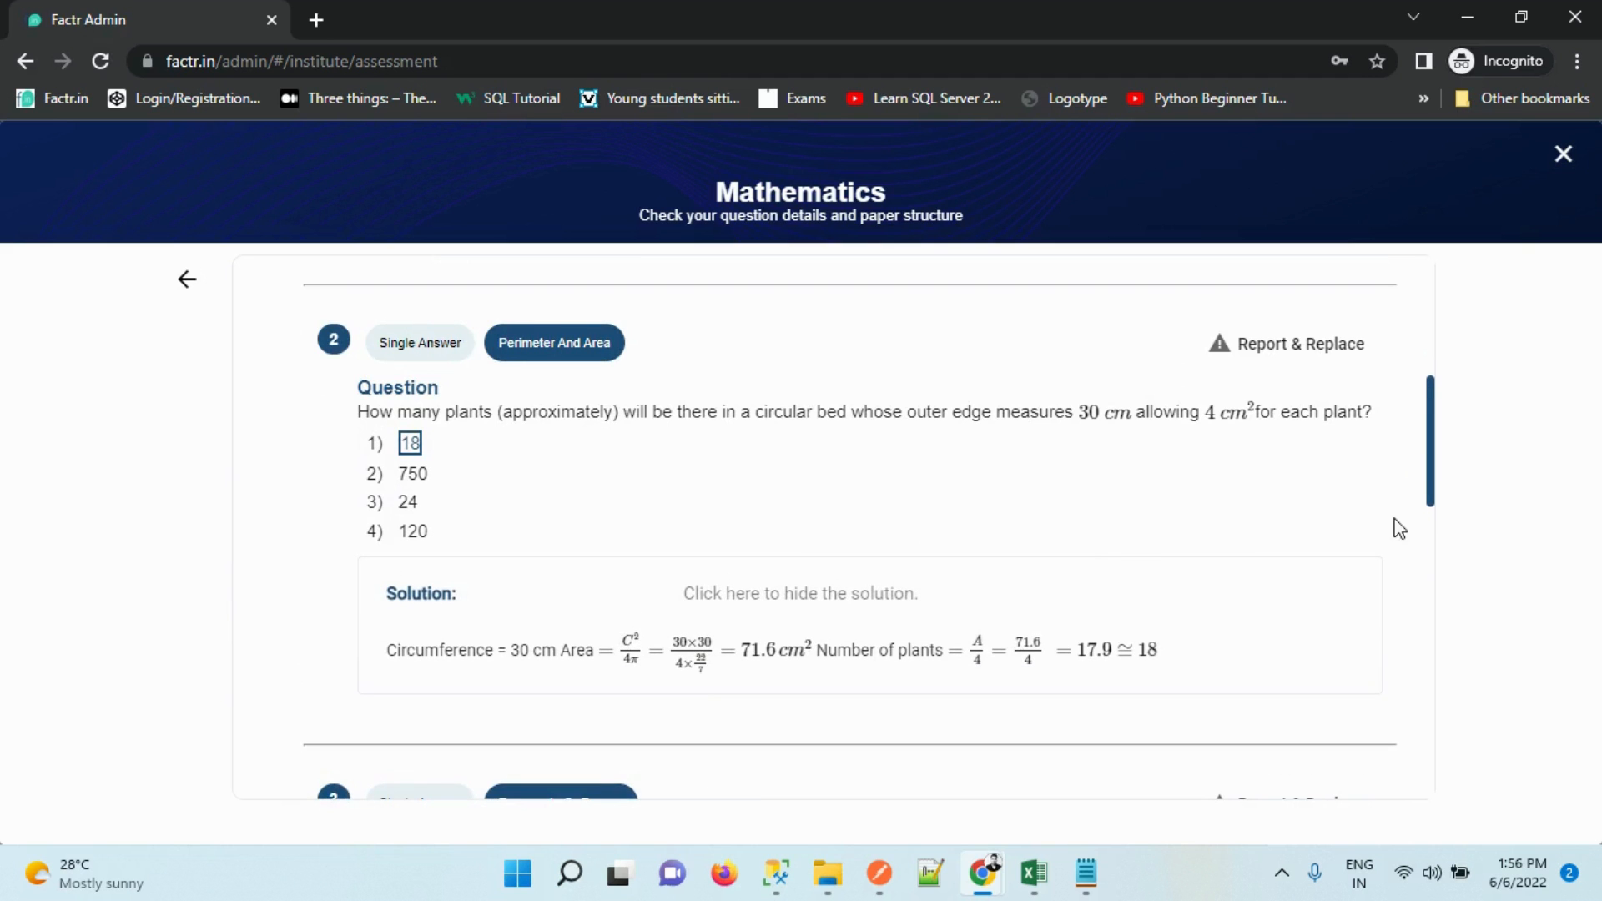
drag(1432, 461, 1422, 680)
click(1148, 578)
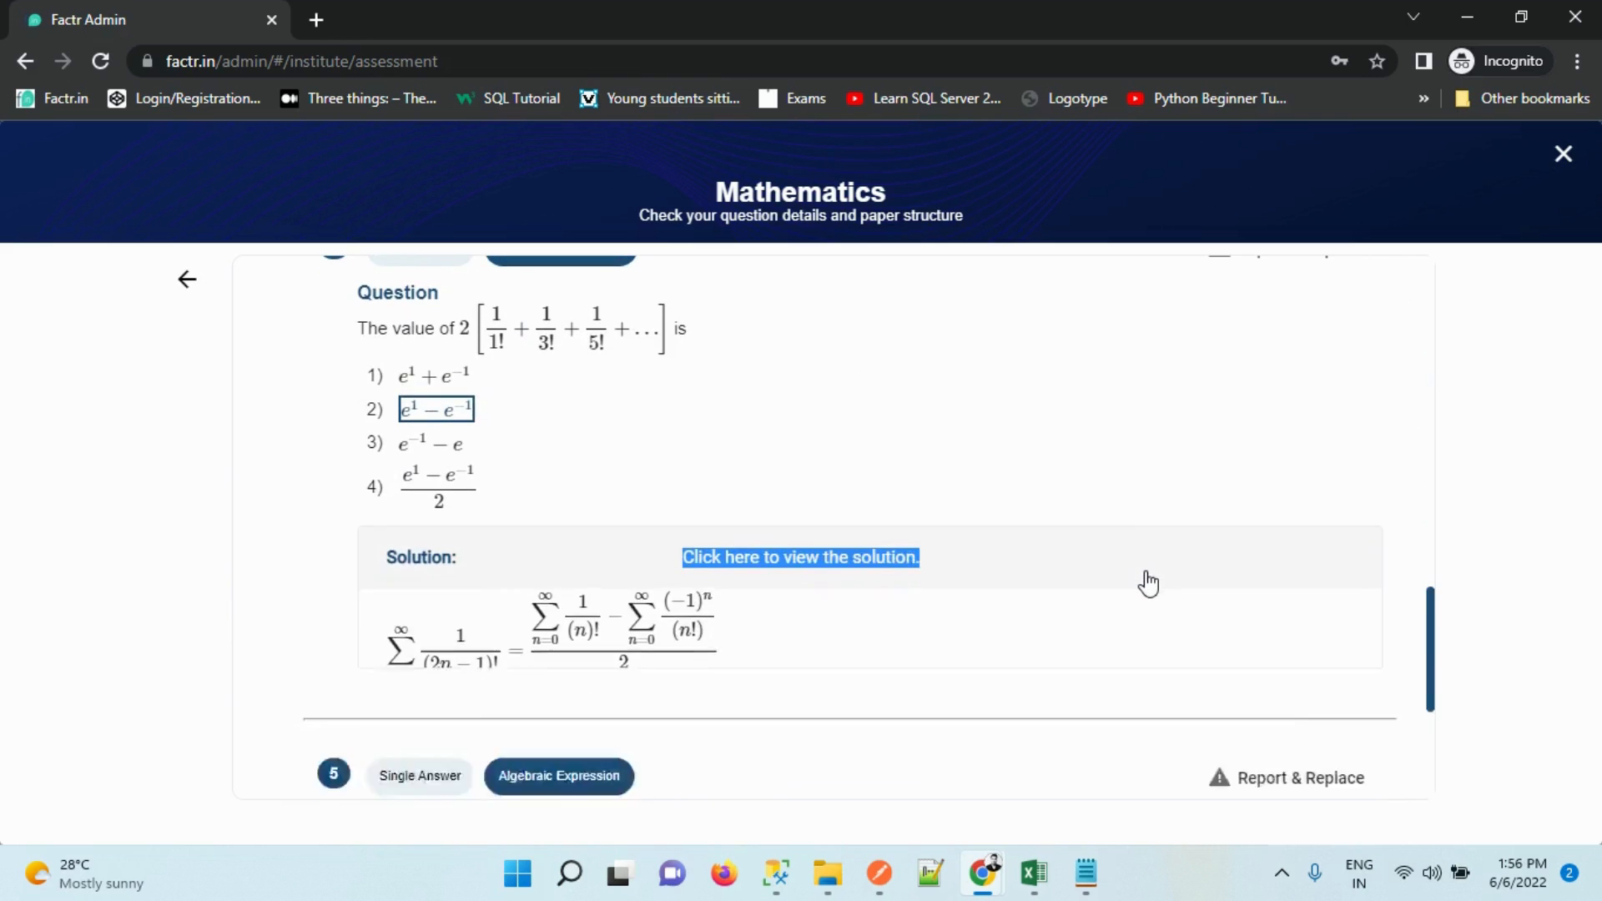
click(1148, 578)
drag(1433, 615, 1448, 252)
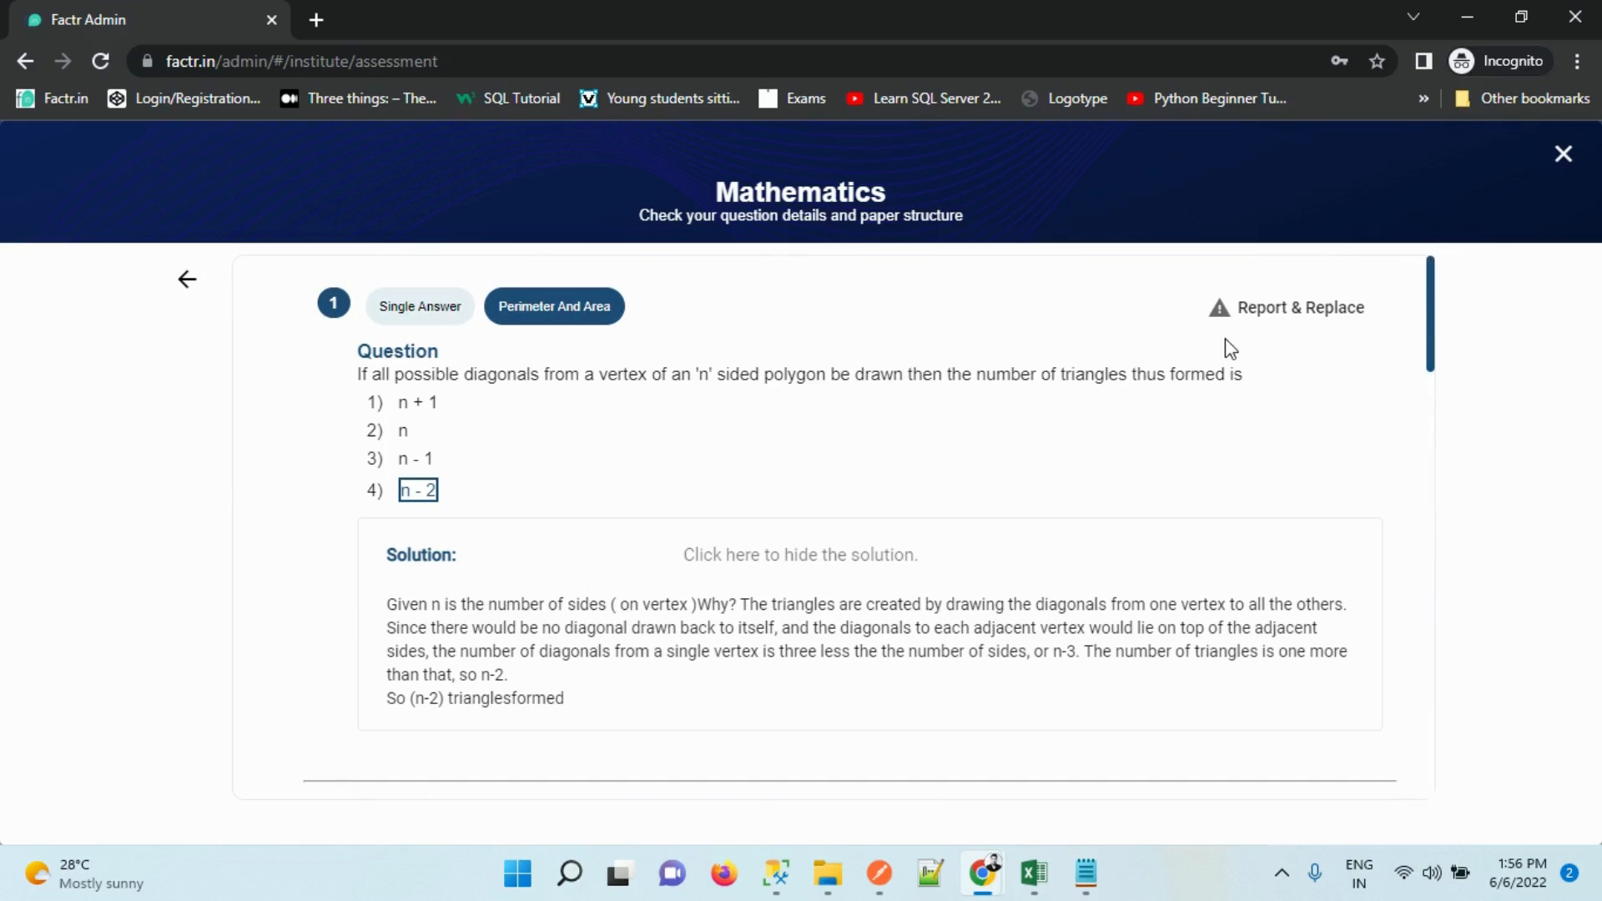
click(1261, 324)
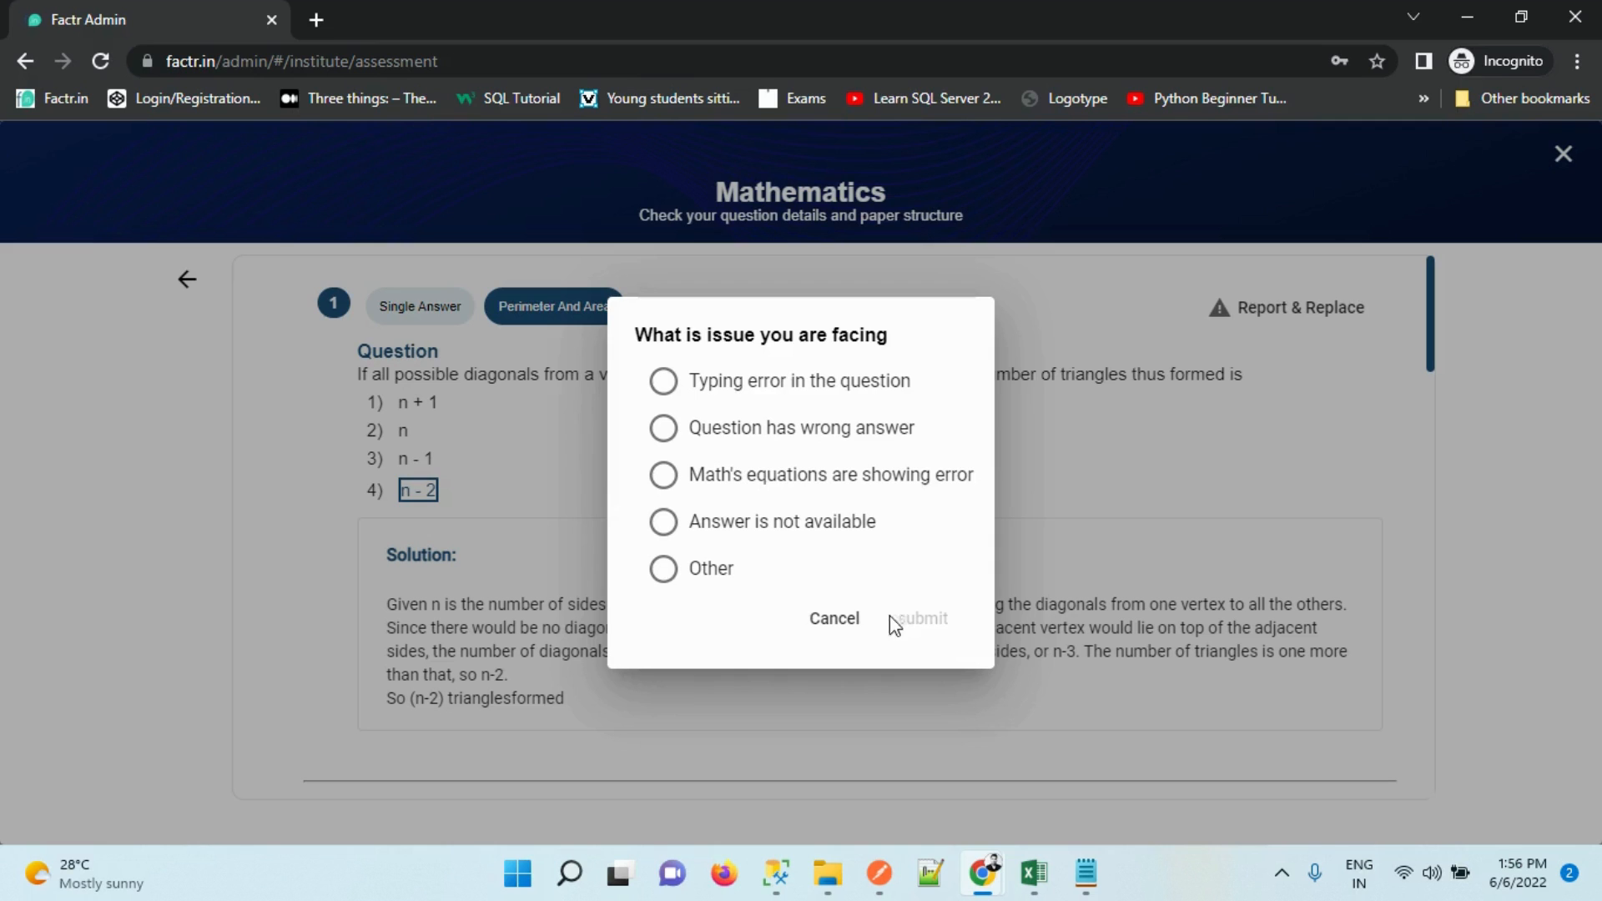
click(835, 620)
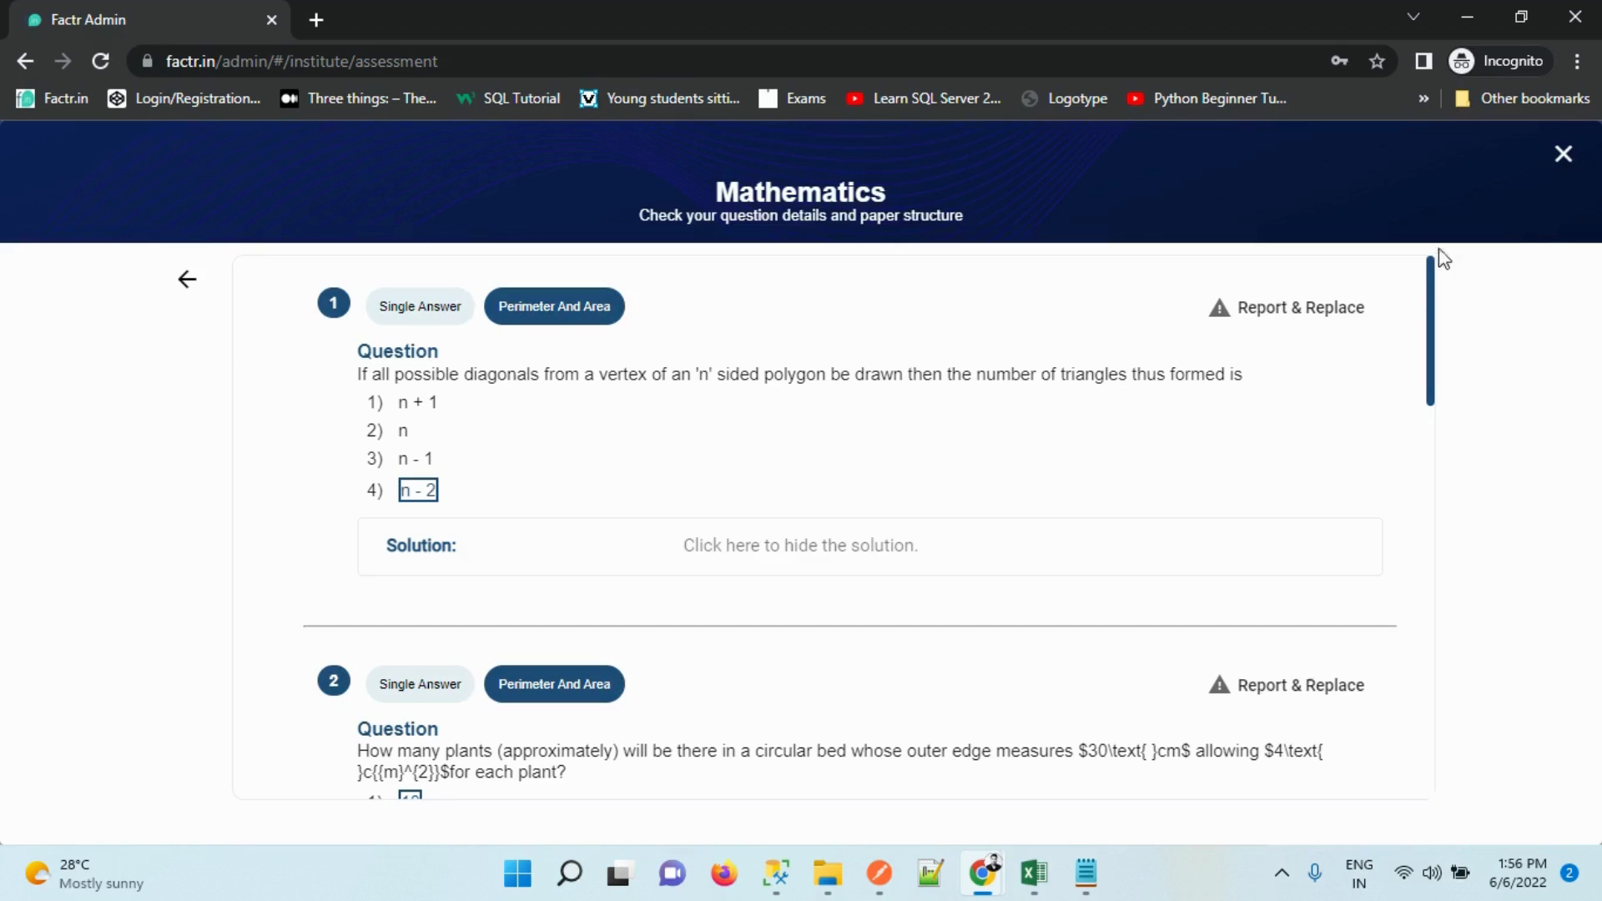
drag(1430, 392, 1434, 107)
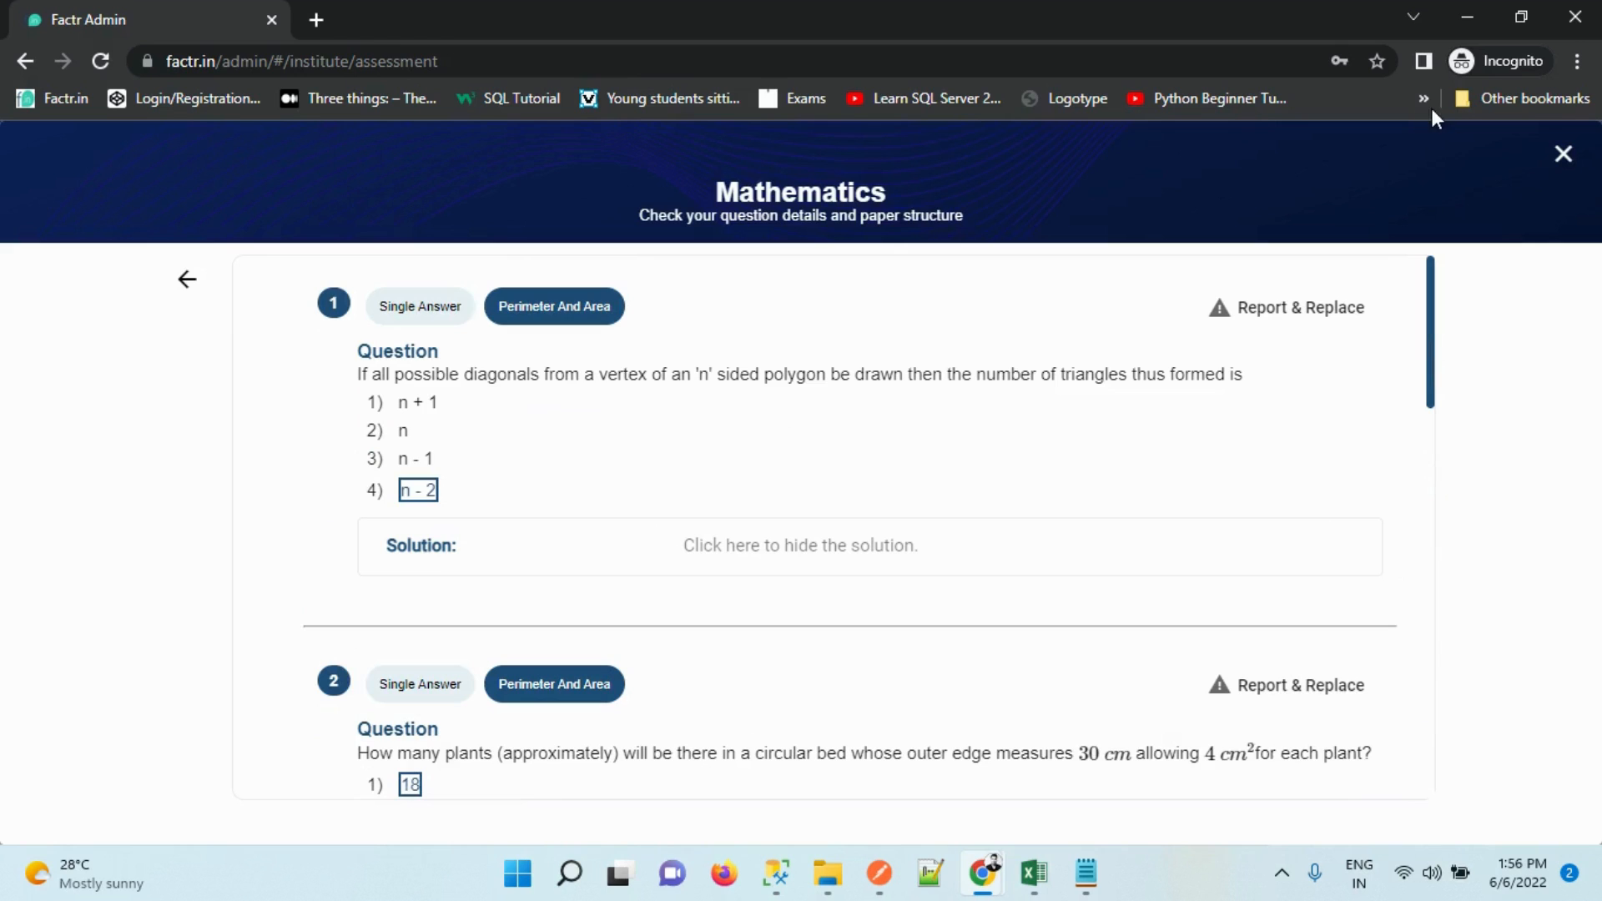
click(191, 280)
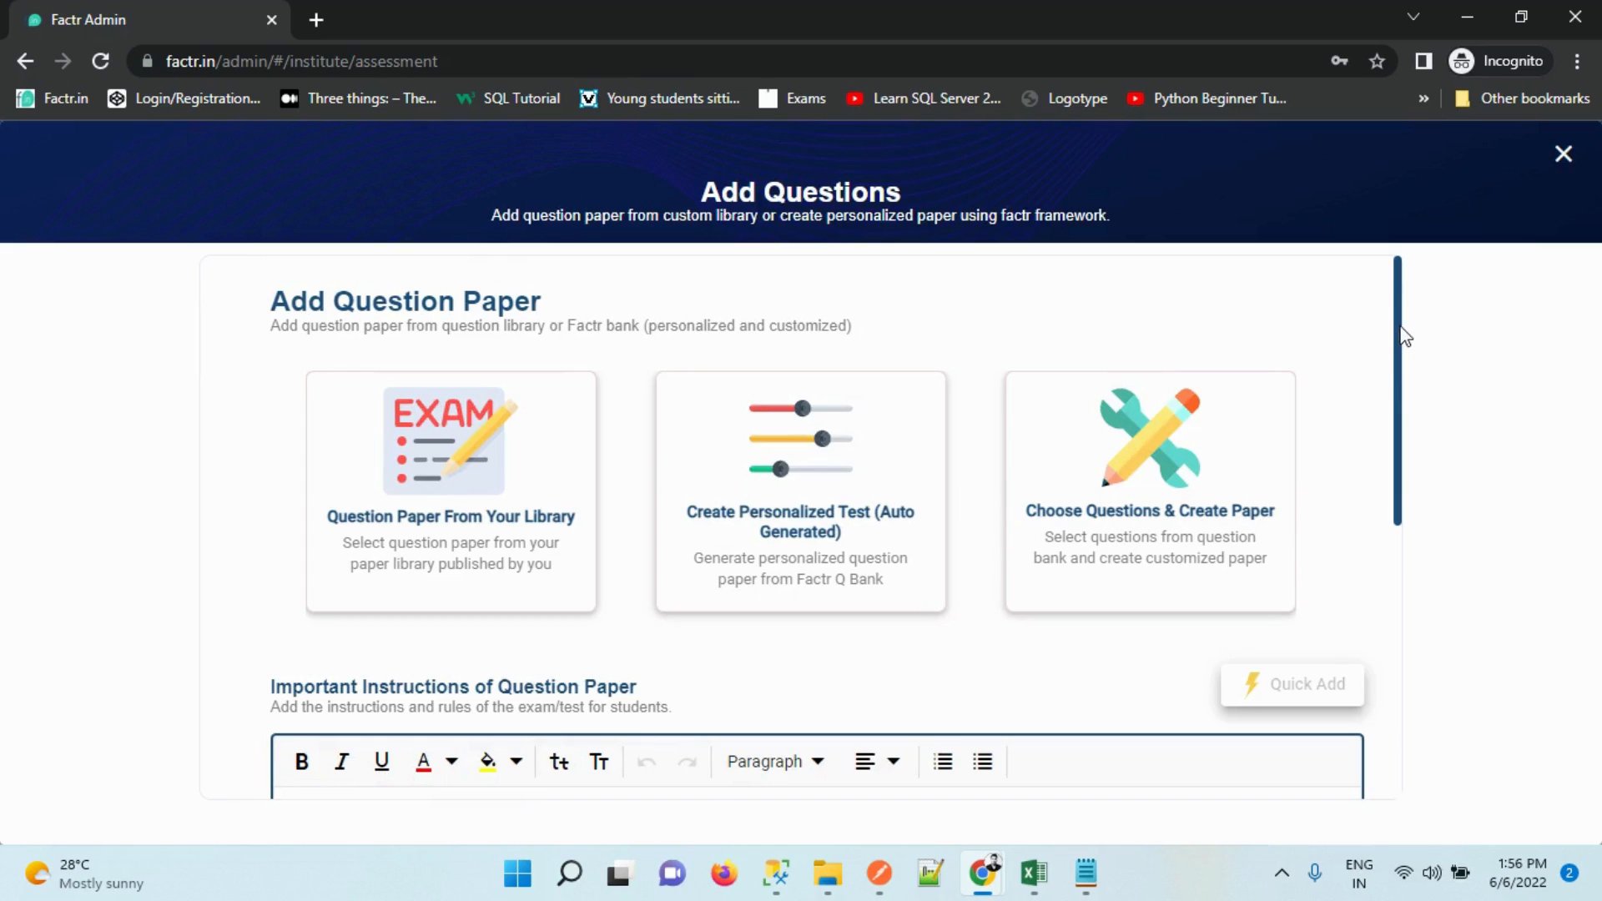
Save the Class 7 Mathematics assessment for later publishing and reopen it via Change Paper
drag(1402, 336, 1374, 715)
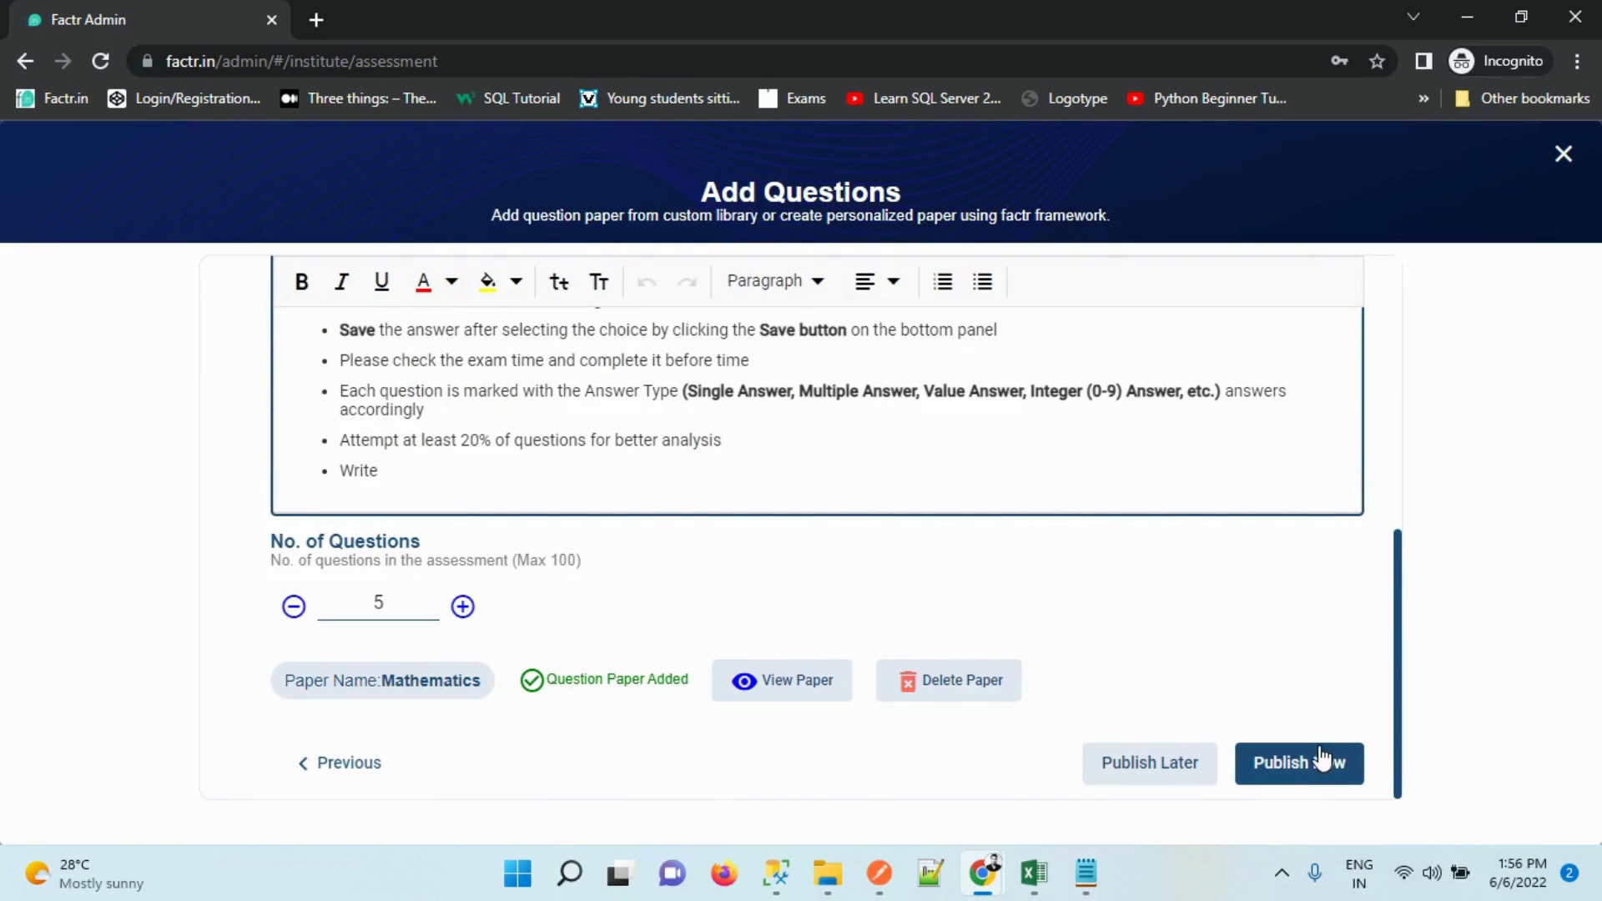
click(1154, 766)
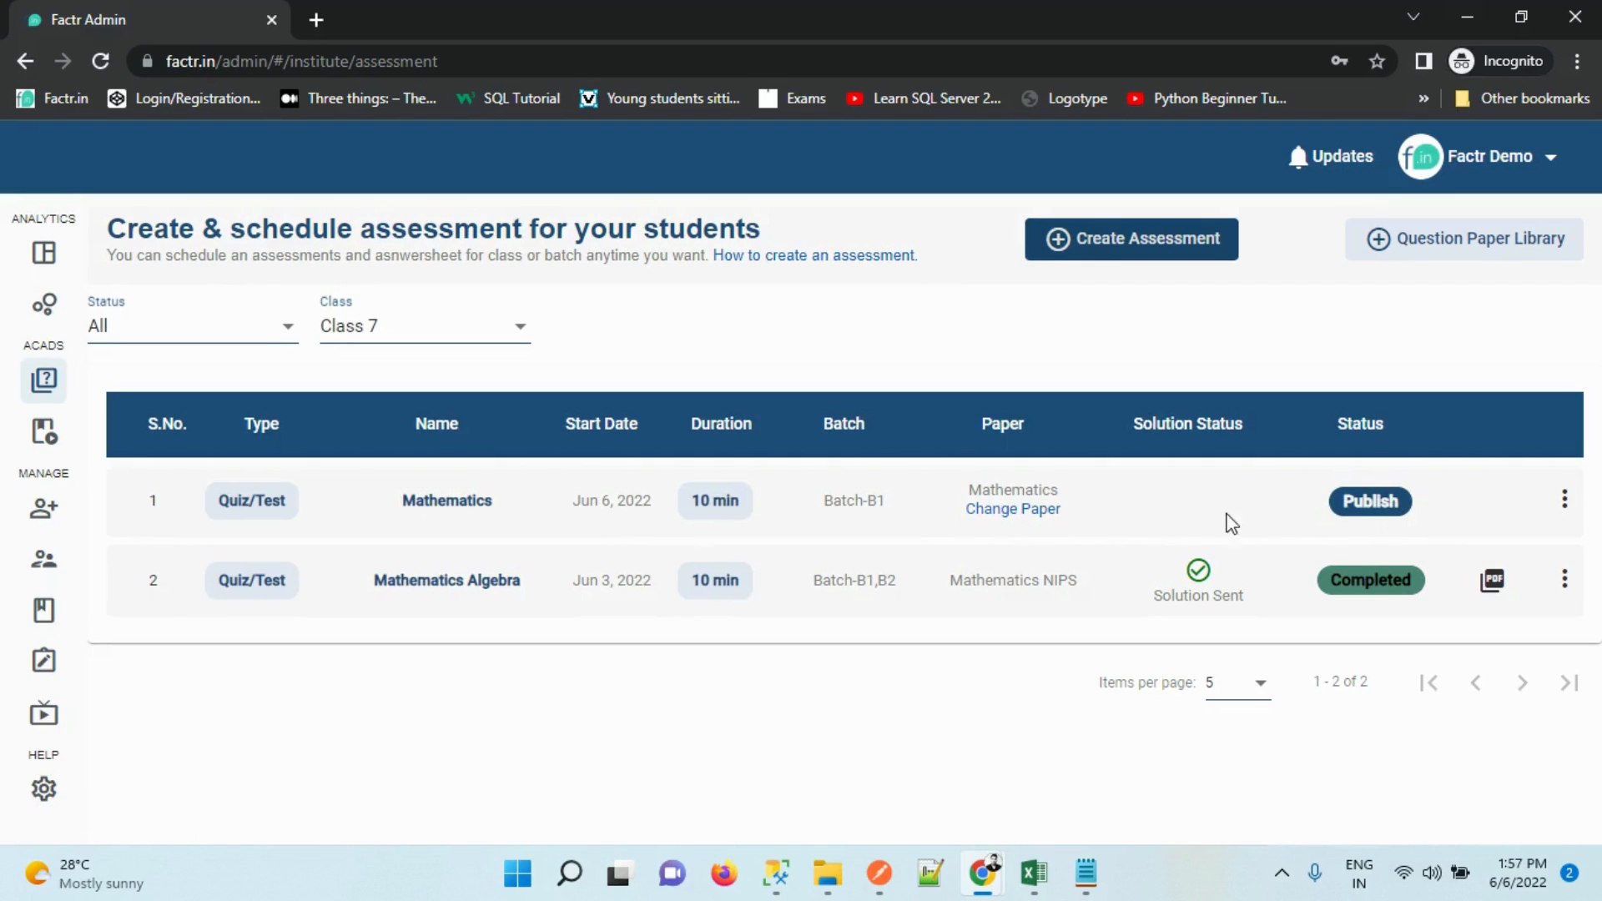
click(991, 514)
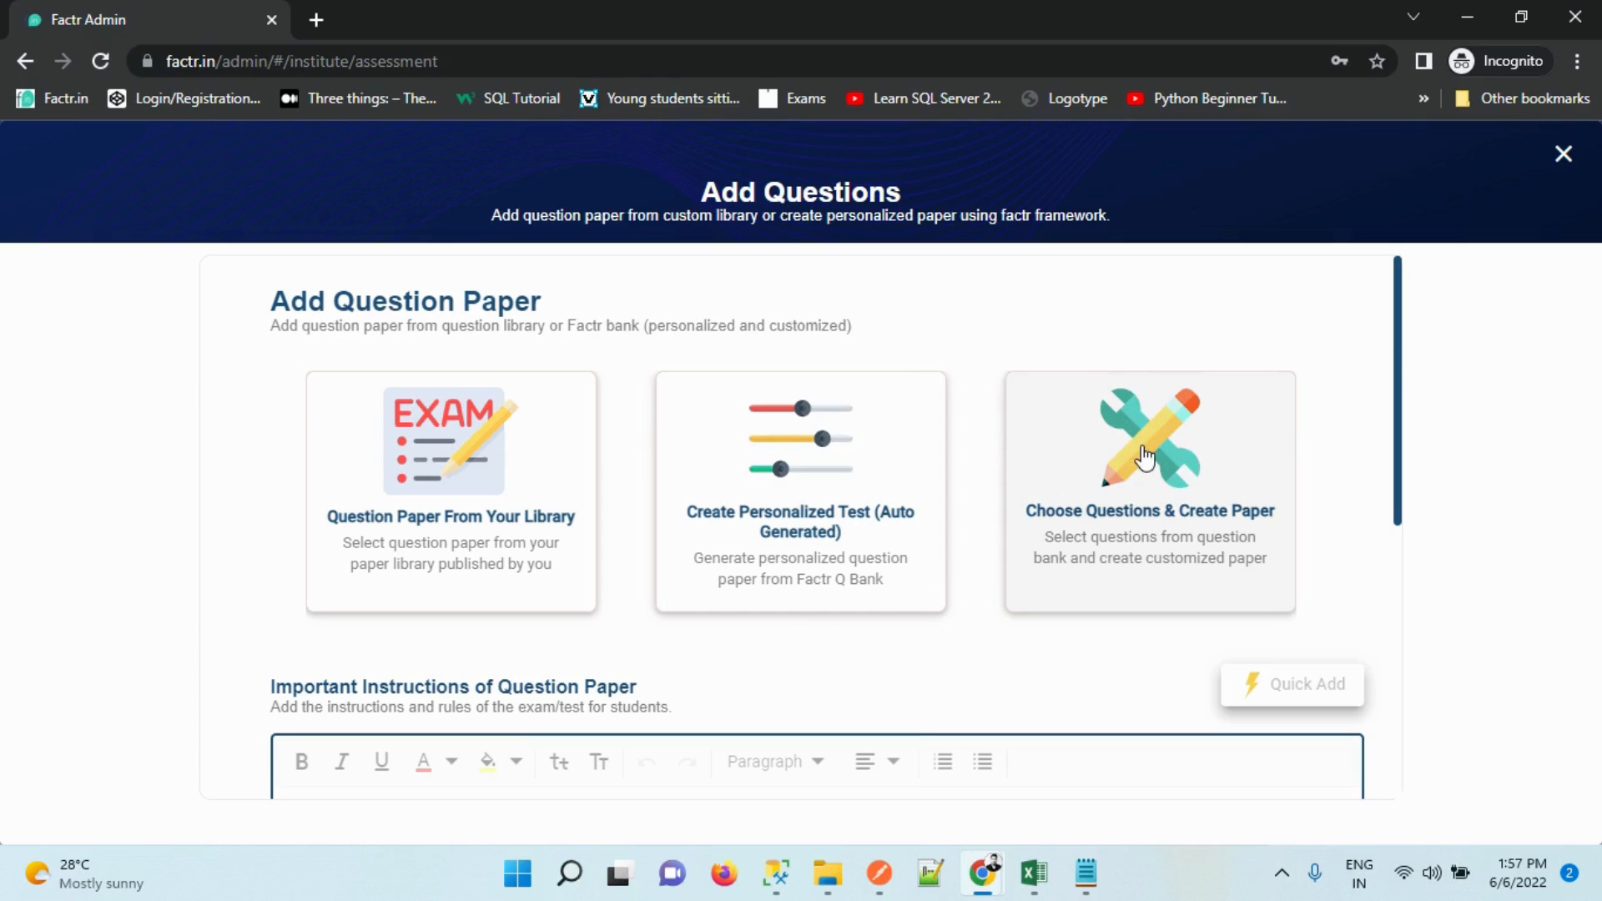
Delete the Mathematics paper currently attached to the assessment
drag(1398, 346, 1389, 676)
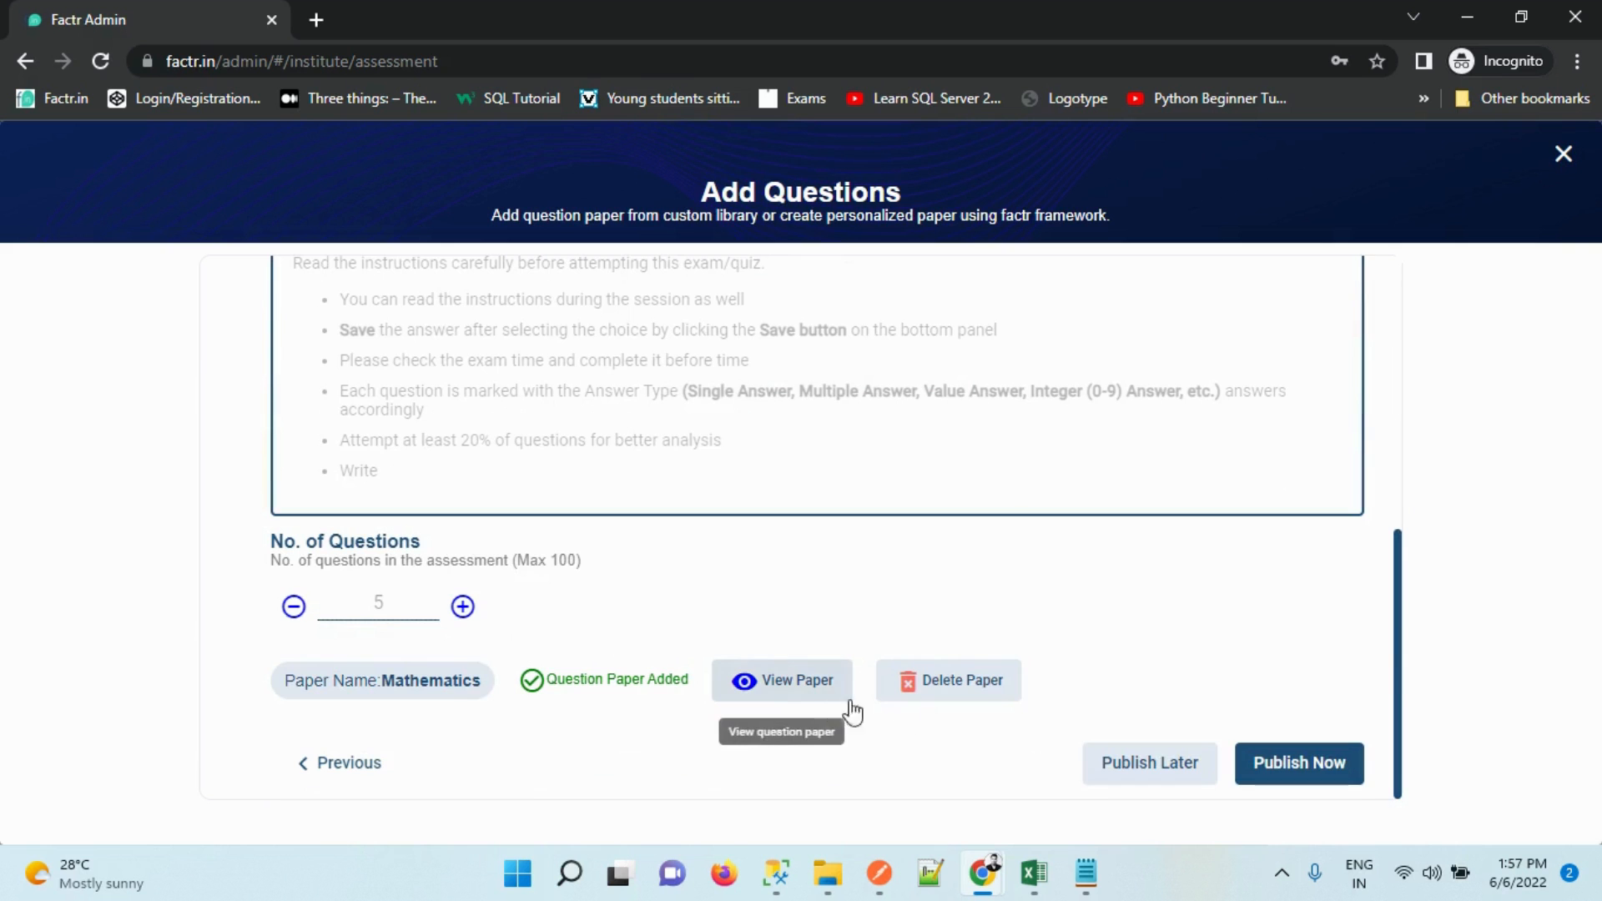
click(906, 707)
click(723, 521)
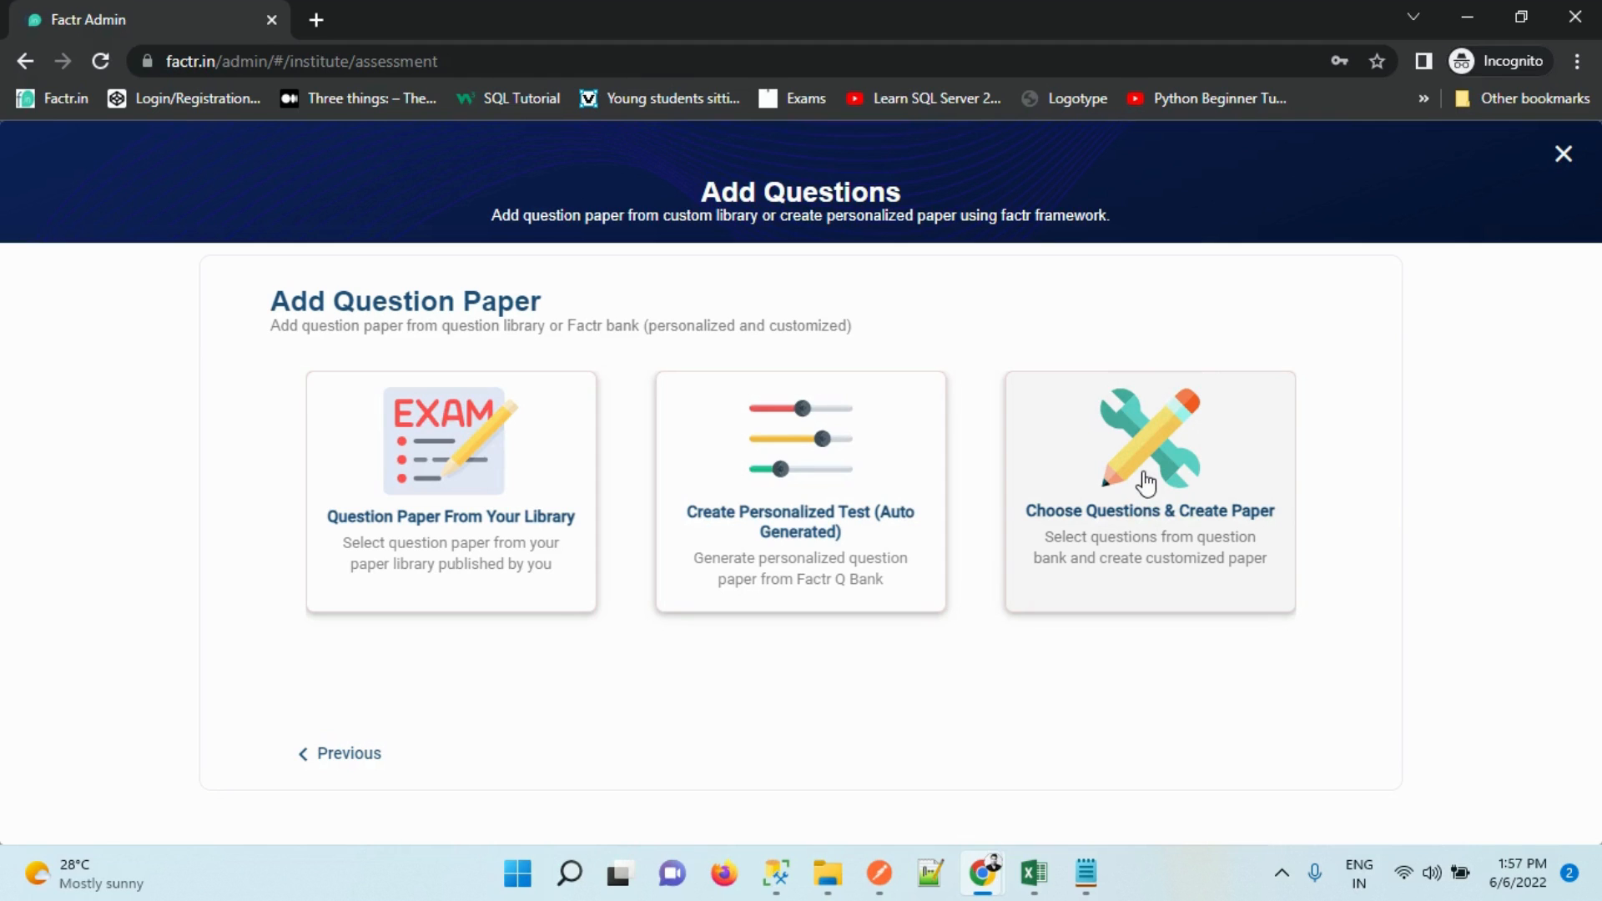
Set up a hand-picked paper with Basic Instructions and 3 questions in the customized builder
click(1101, 431)
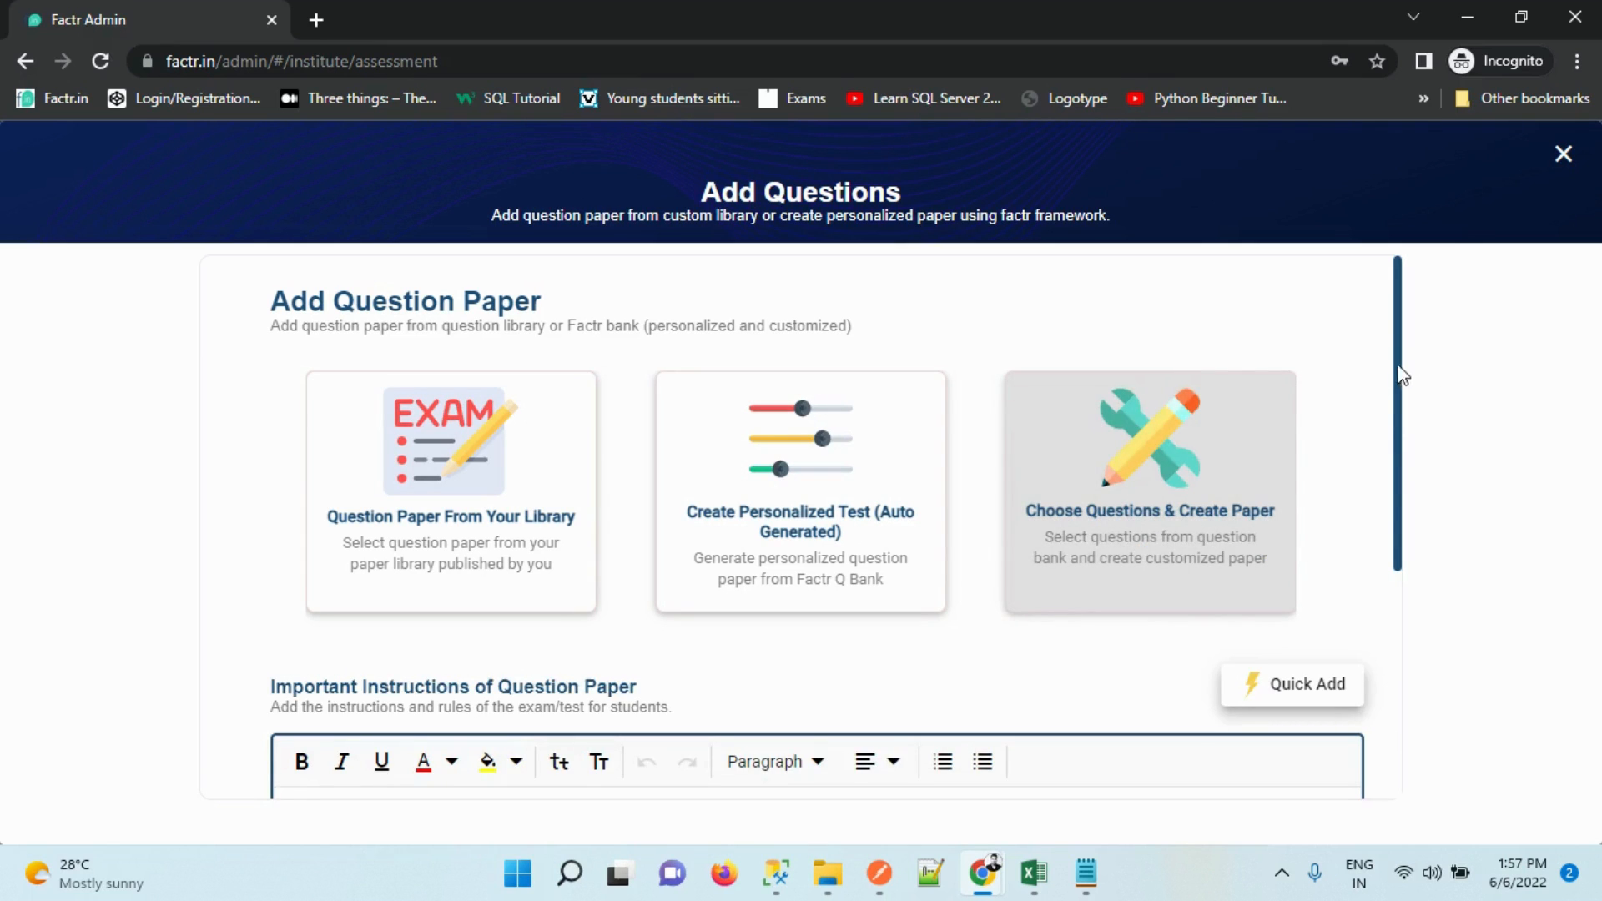
drag(1400, 373, 1384, 644)
click(1242, 299)
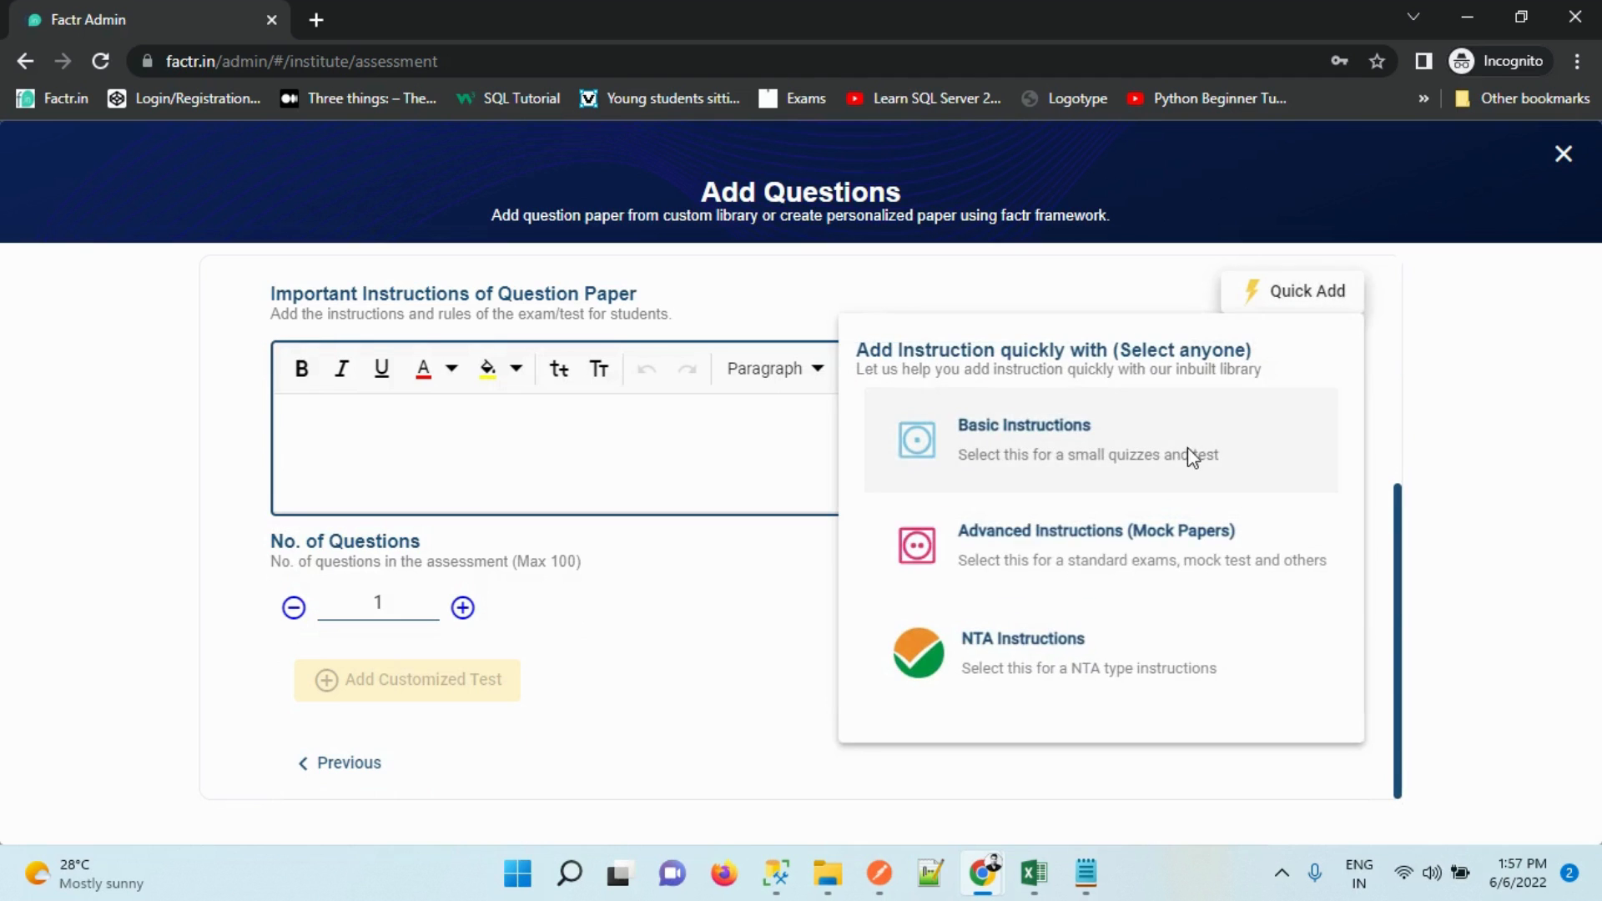
click(998, 454)
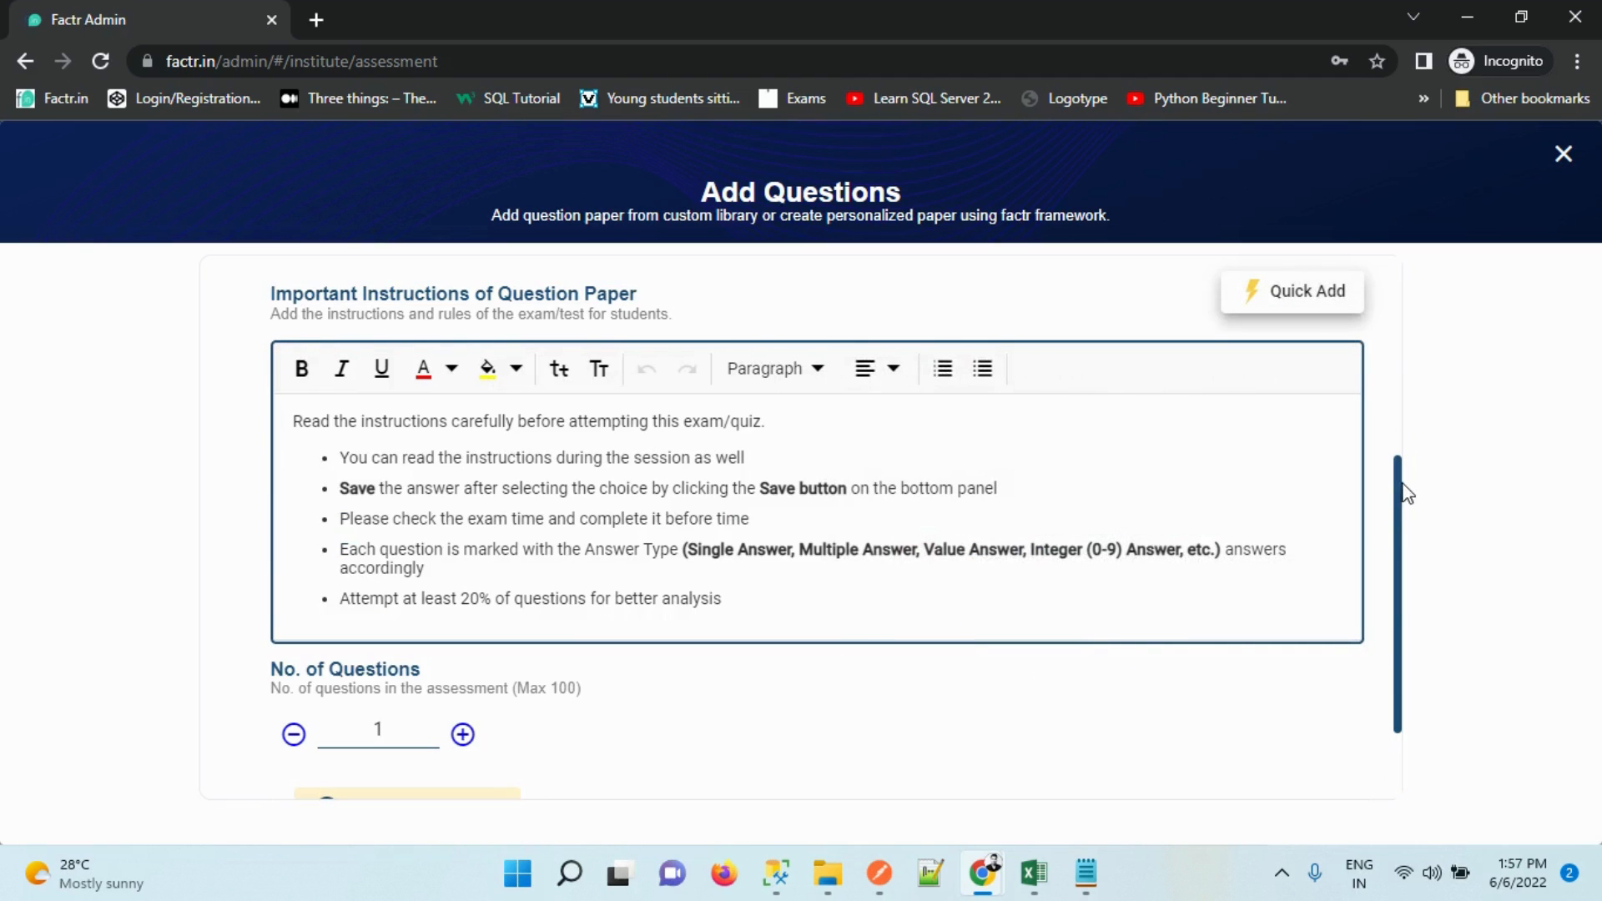
drag(1398, 484, 1410, 683)
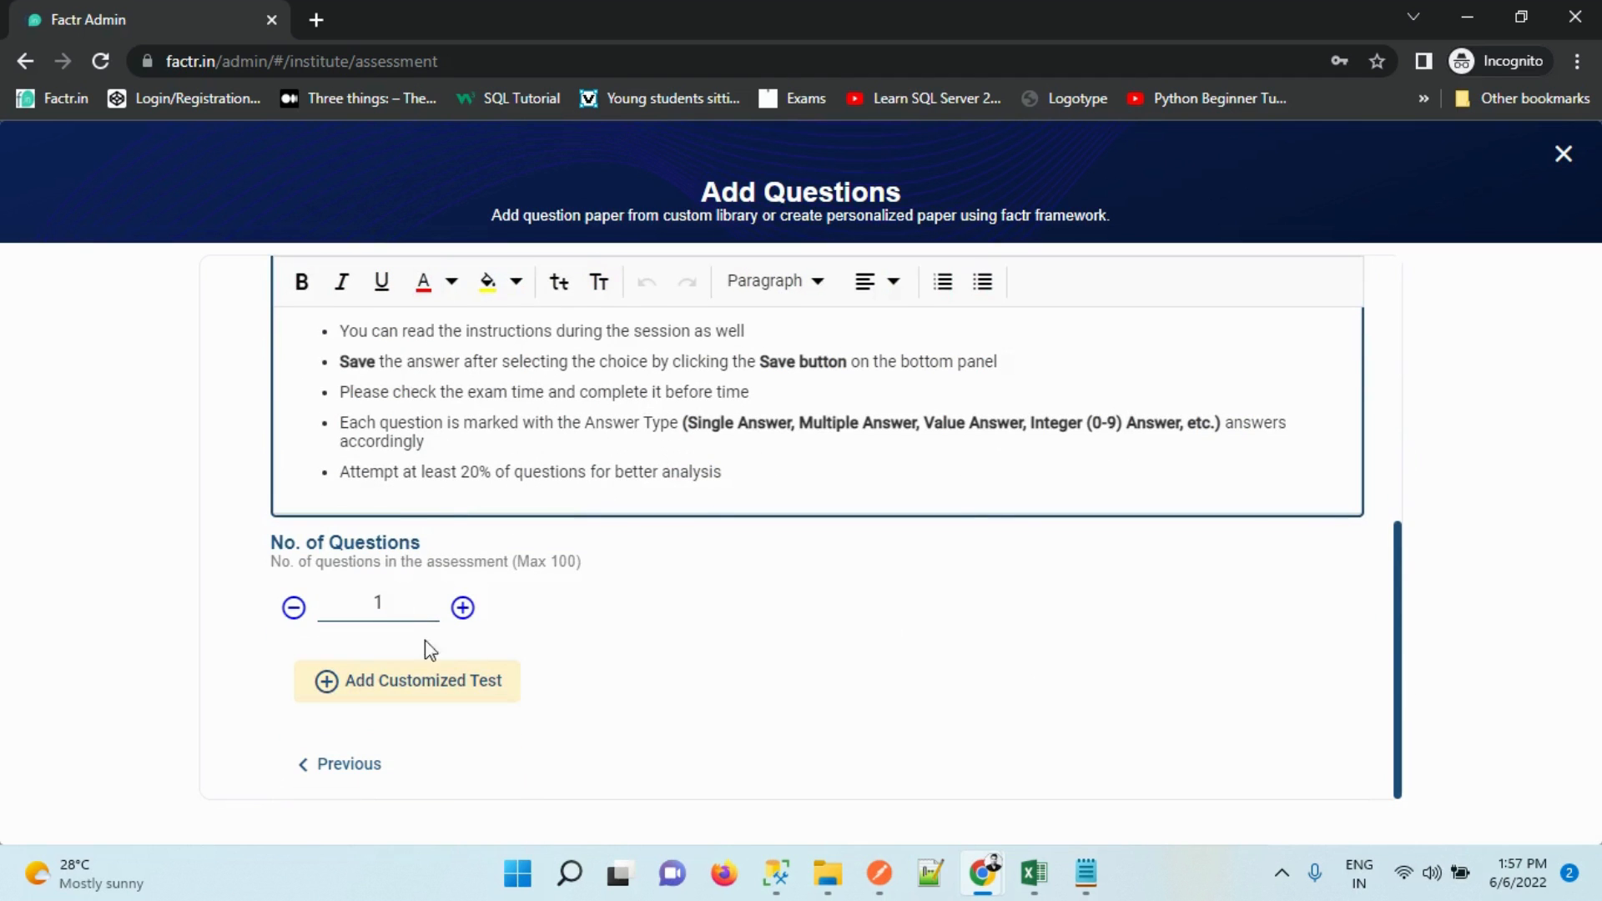
click(462, 608)
click(462, 607)
click(462, 607)
click(293, 608)
click(484, 680)
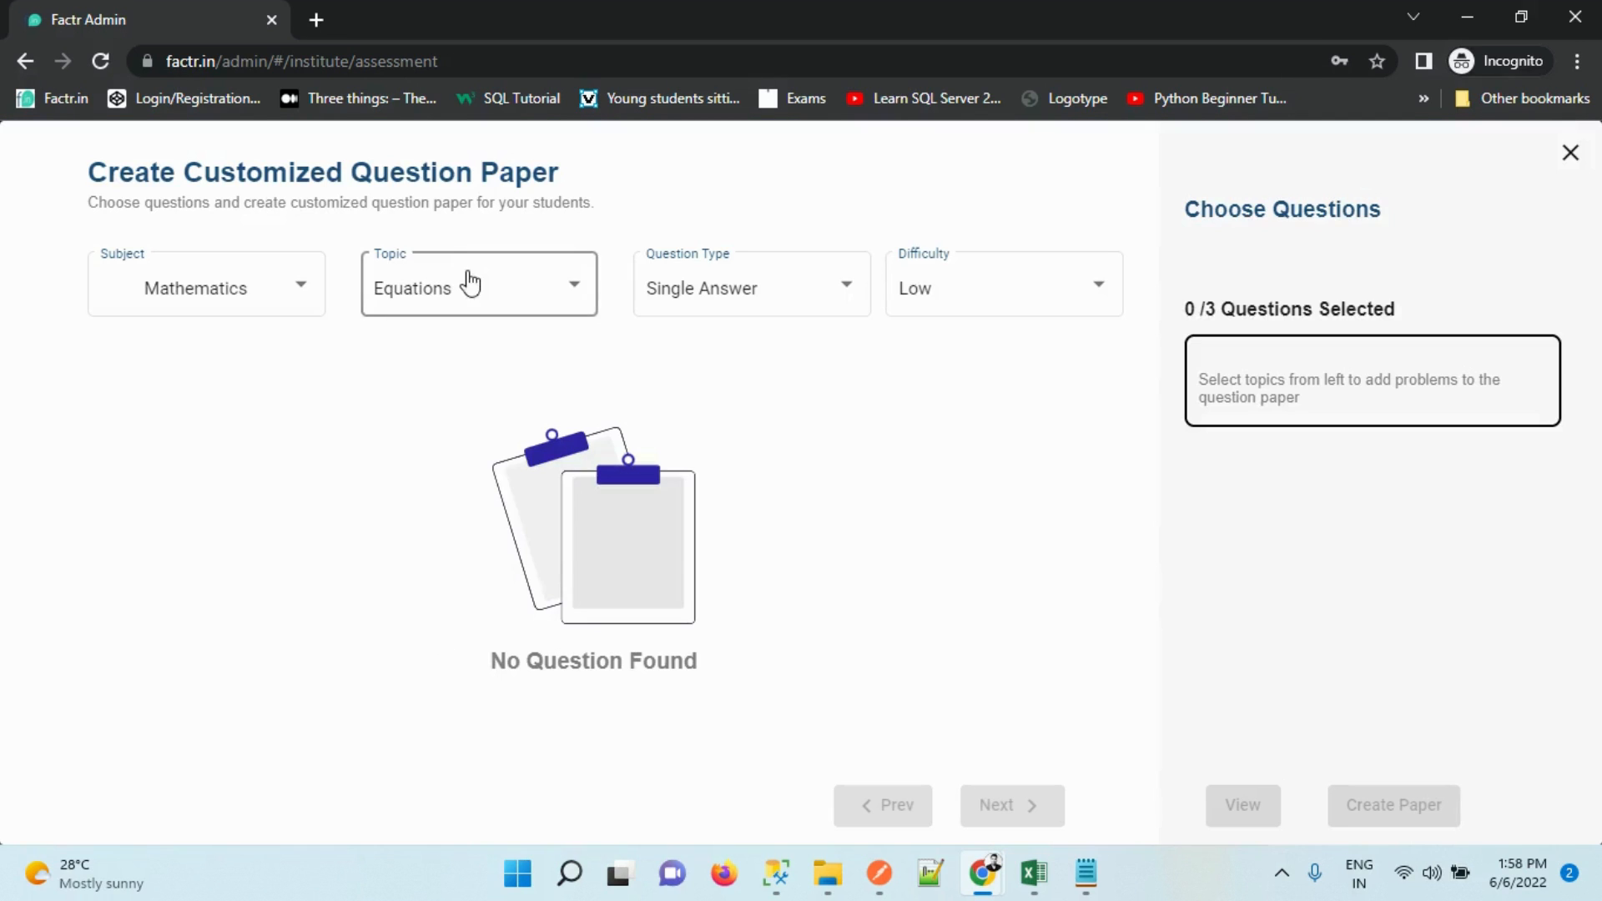
Filter the question bank to Perimeter And Area, Low difficulty, Single Answer questions
click(469, 284)
drag(680, 294, 665, 531)
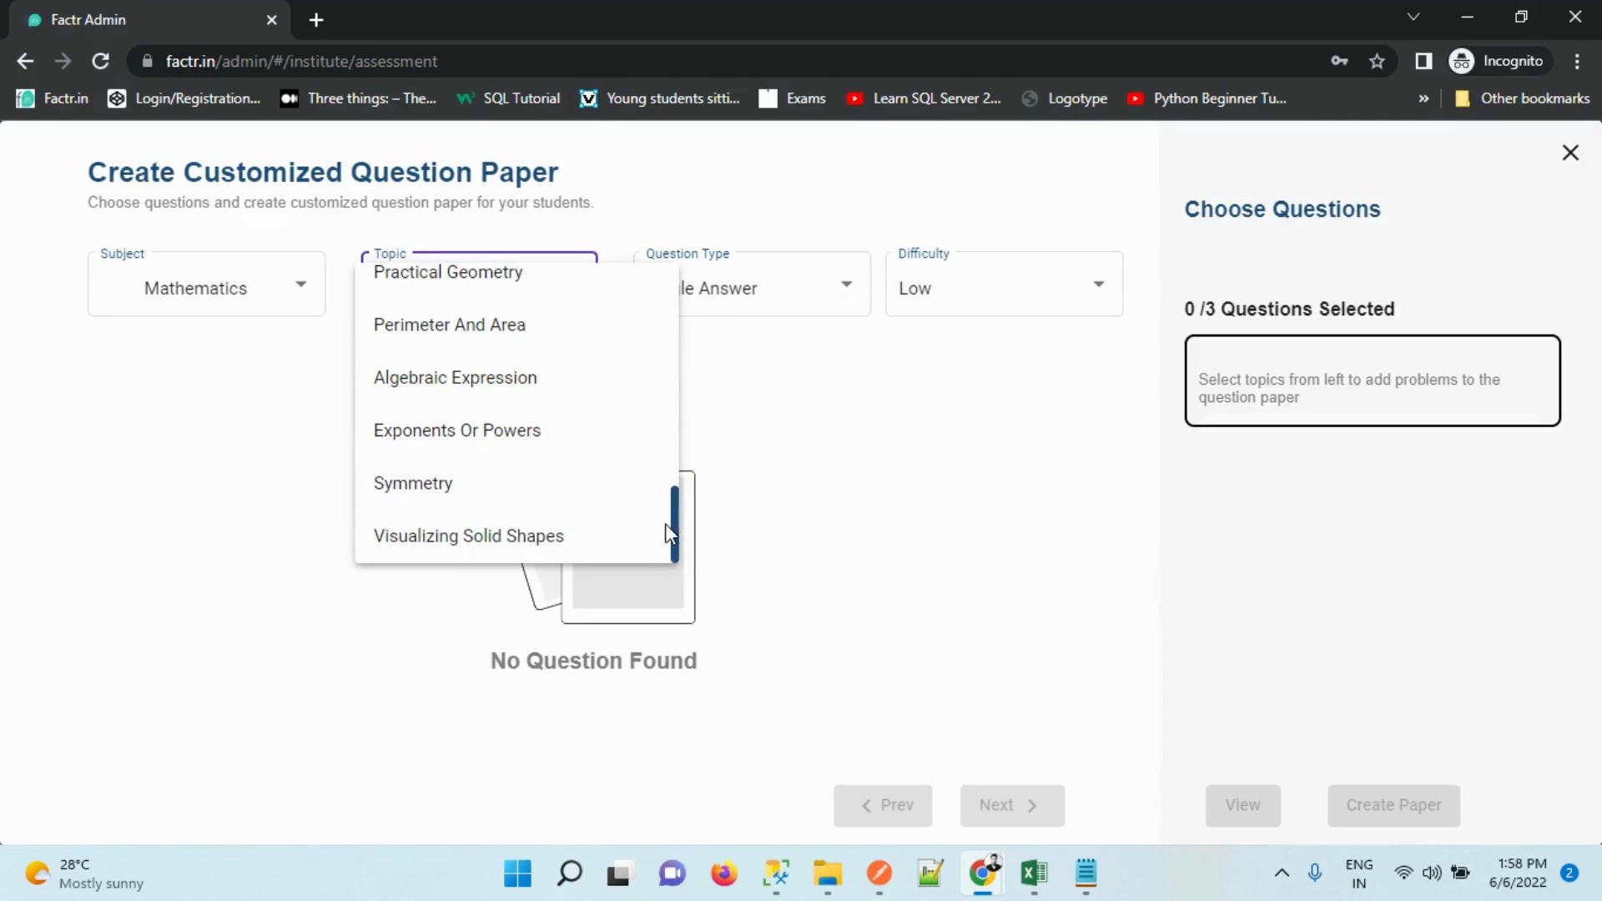
click(459, 337)
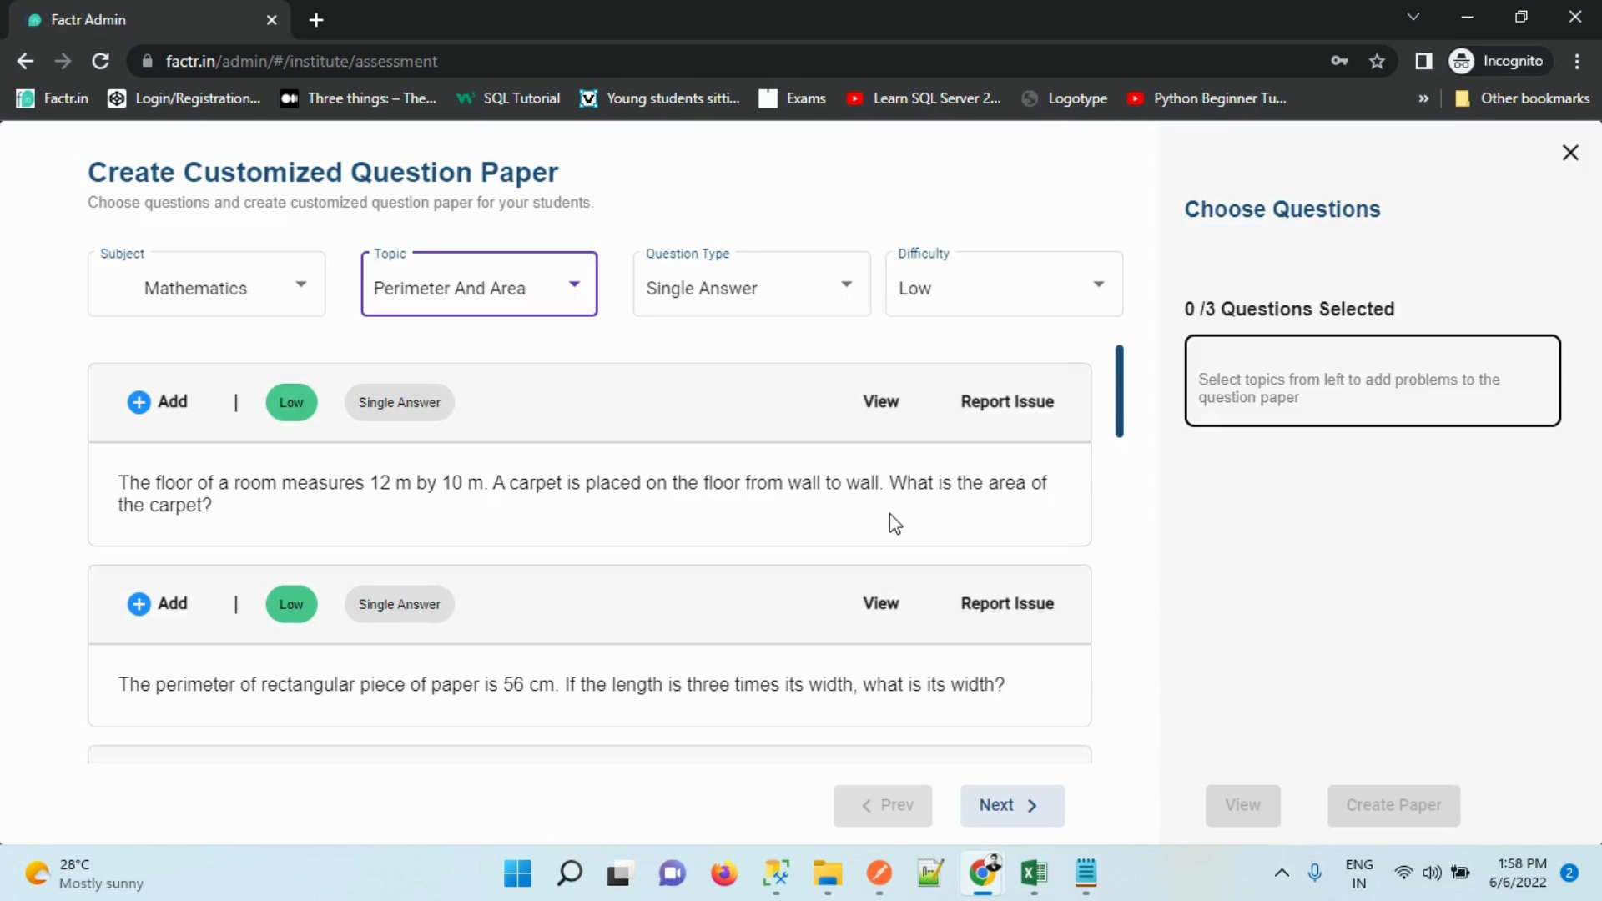
drag(1122, 372, 1103, 268)
click(943, 292)
click(944, 340)
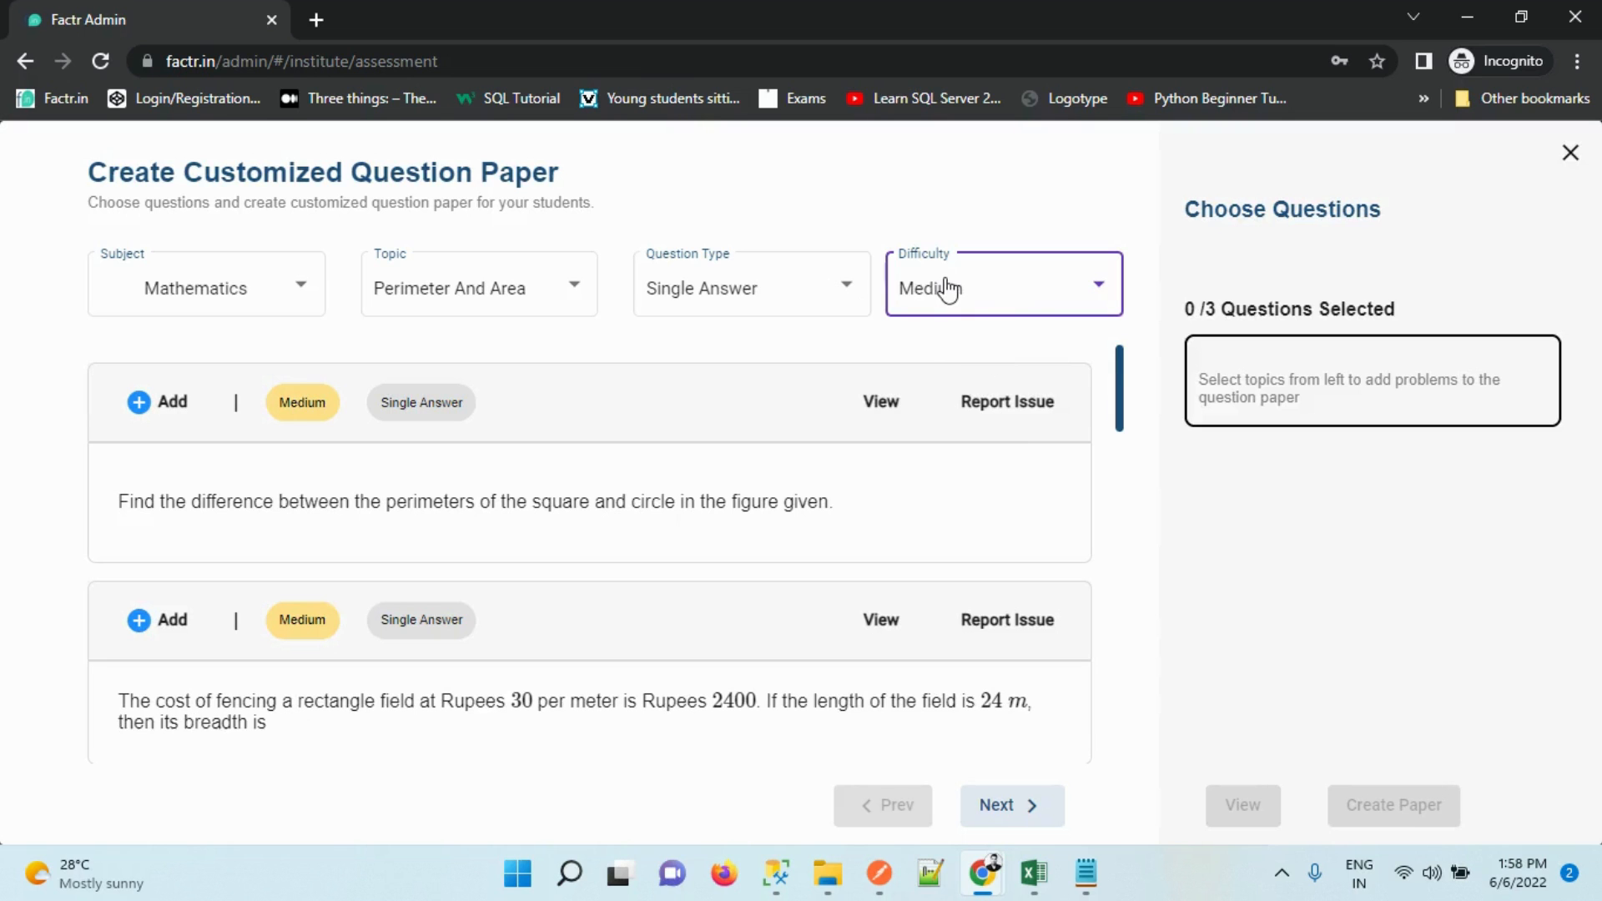
click(943, 289)
click(929, 244)
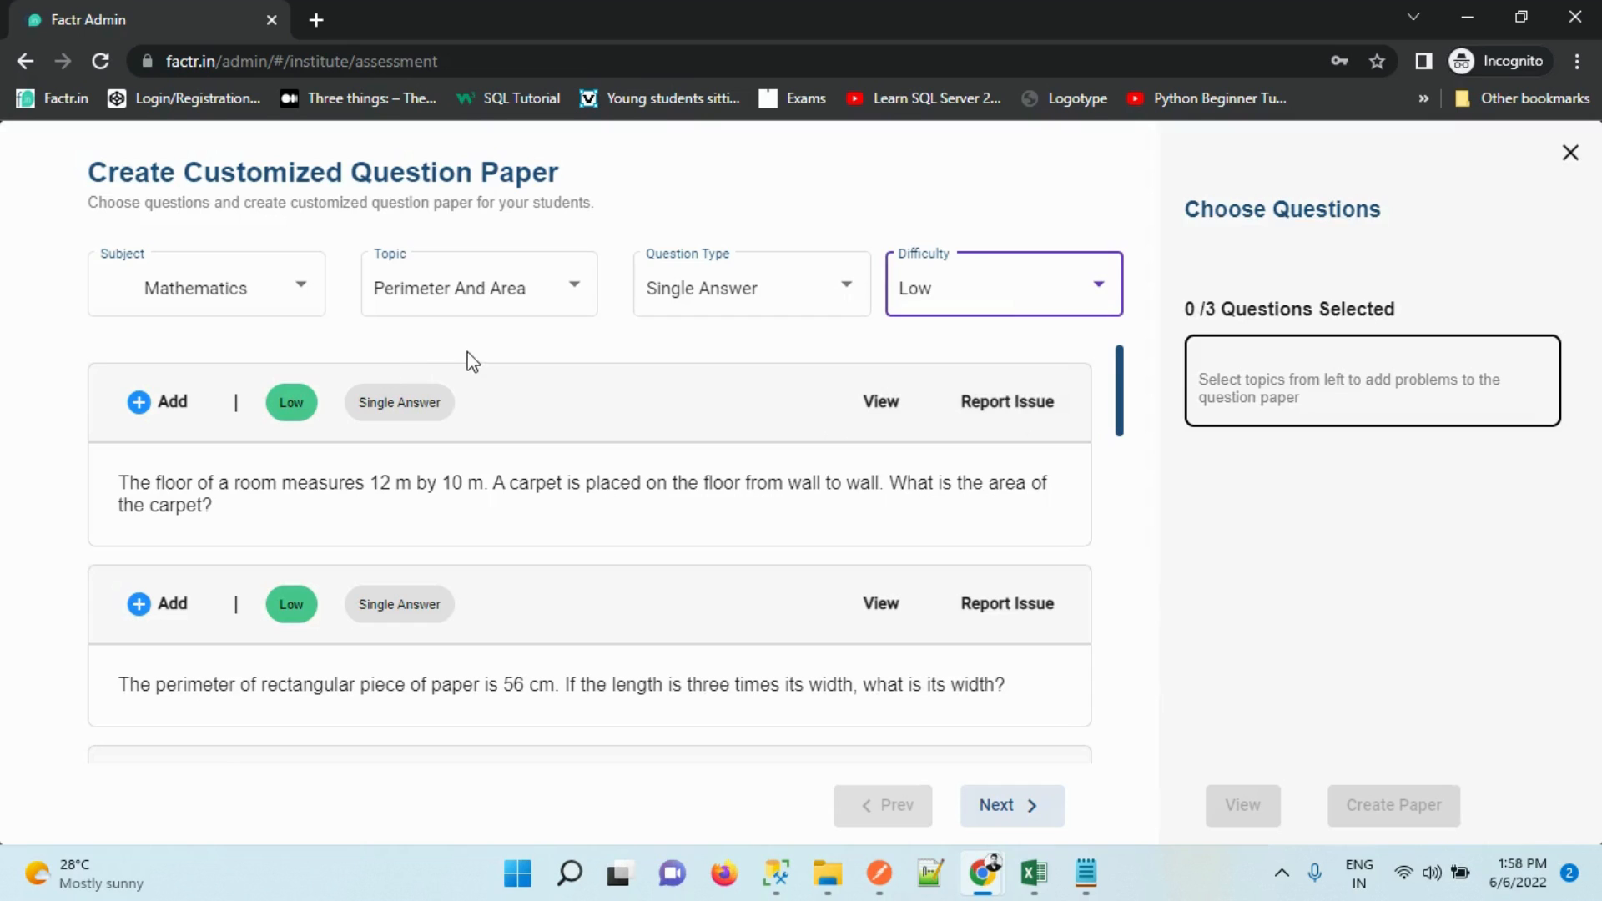
click(654, 315)
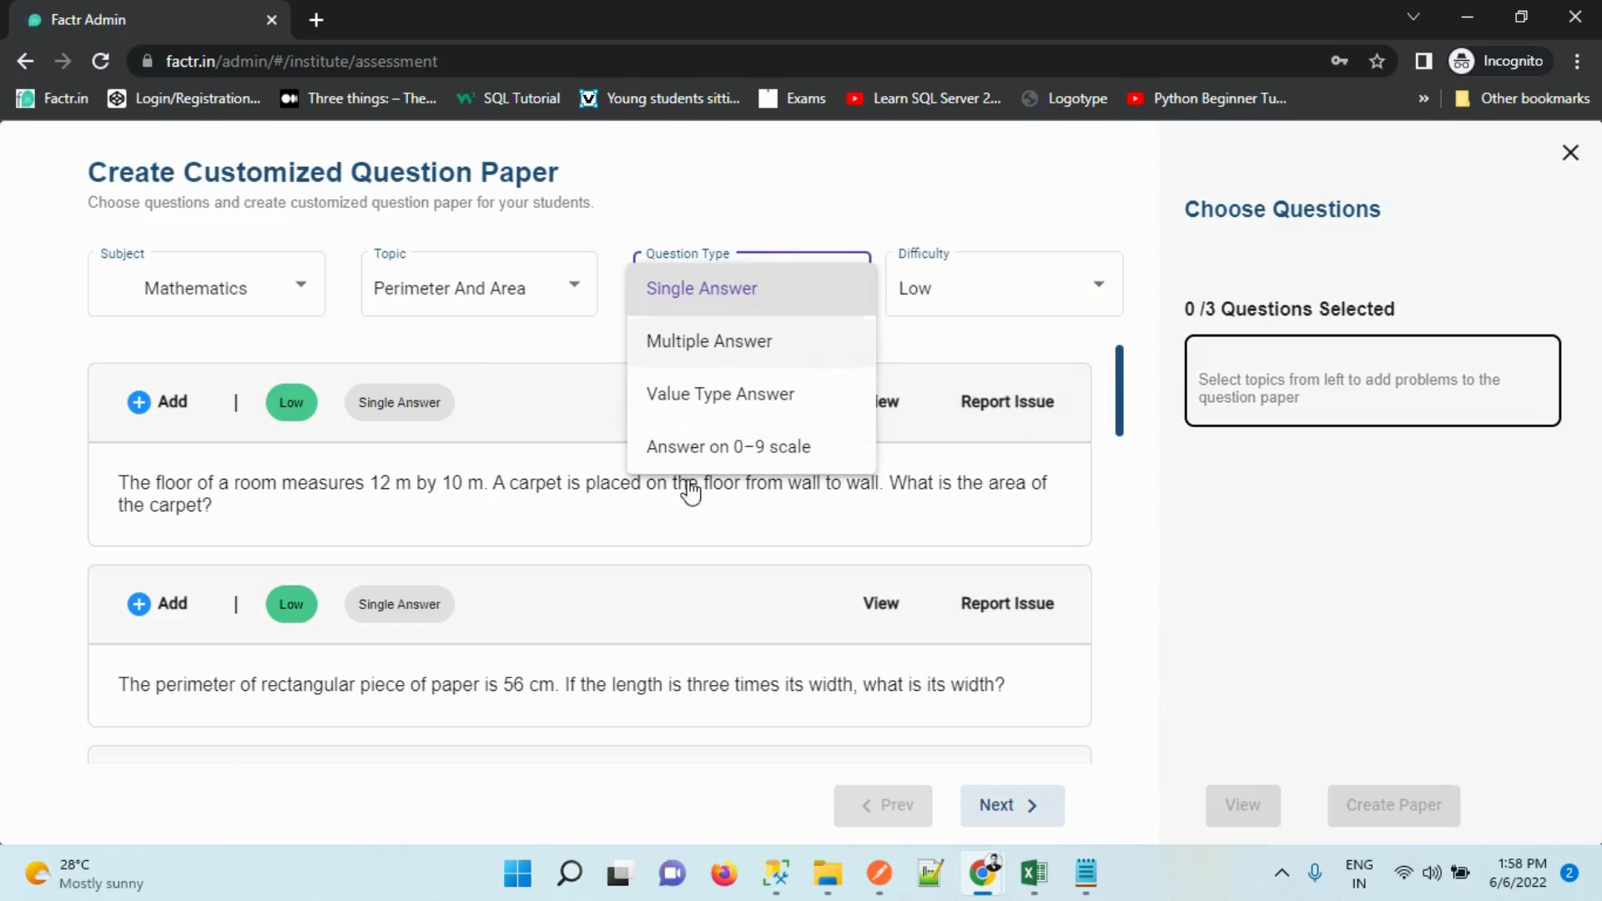
click(624, 213)
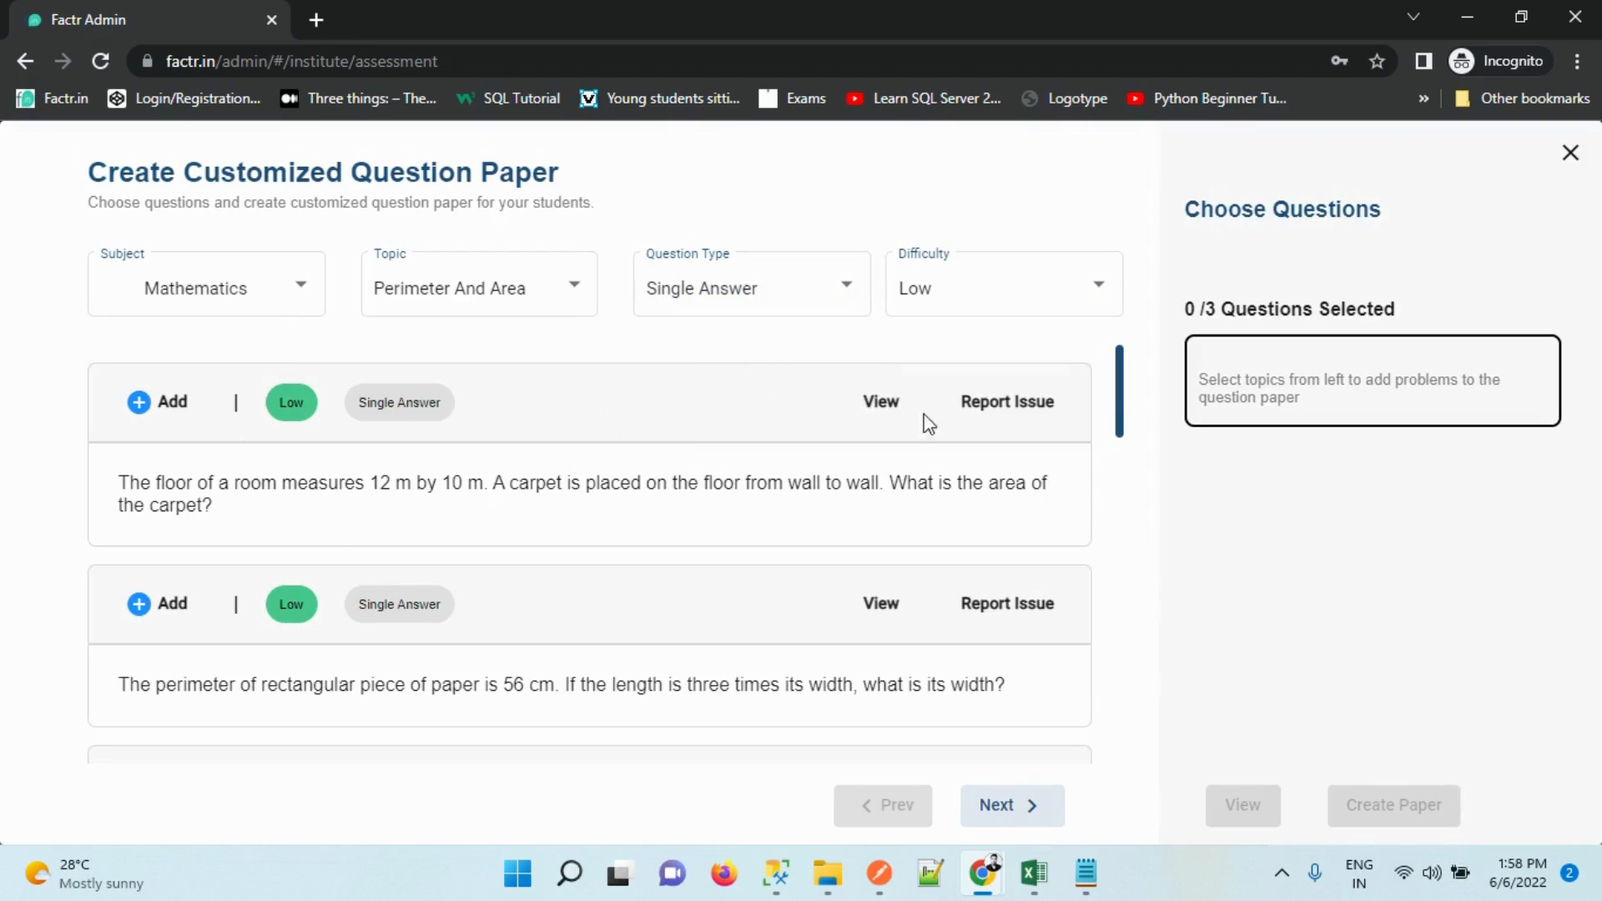
Add the carpet area, paper perimeter and cycle wheel questions to the paper
click(882, 401)
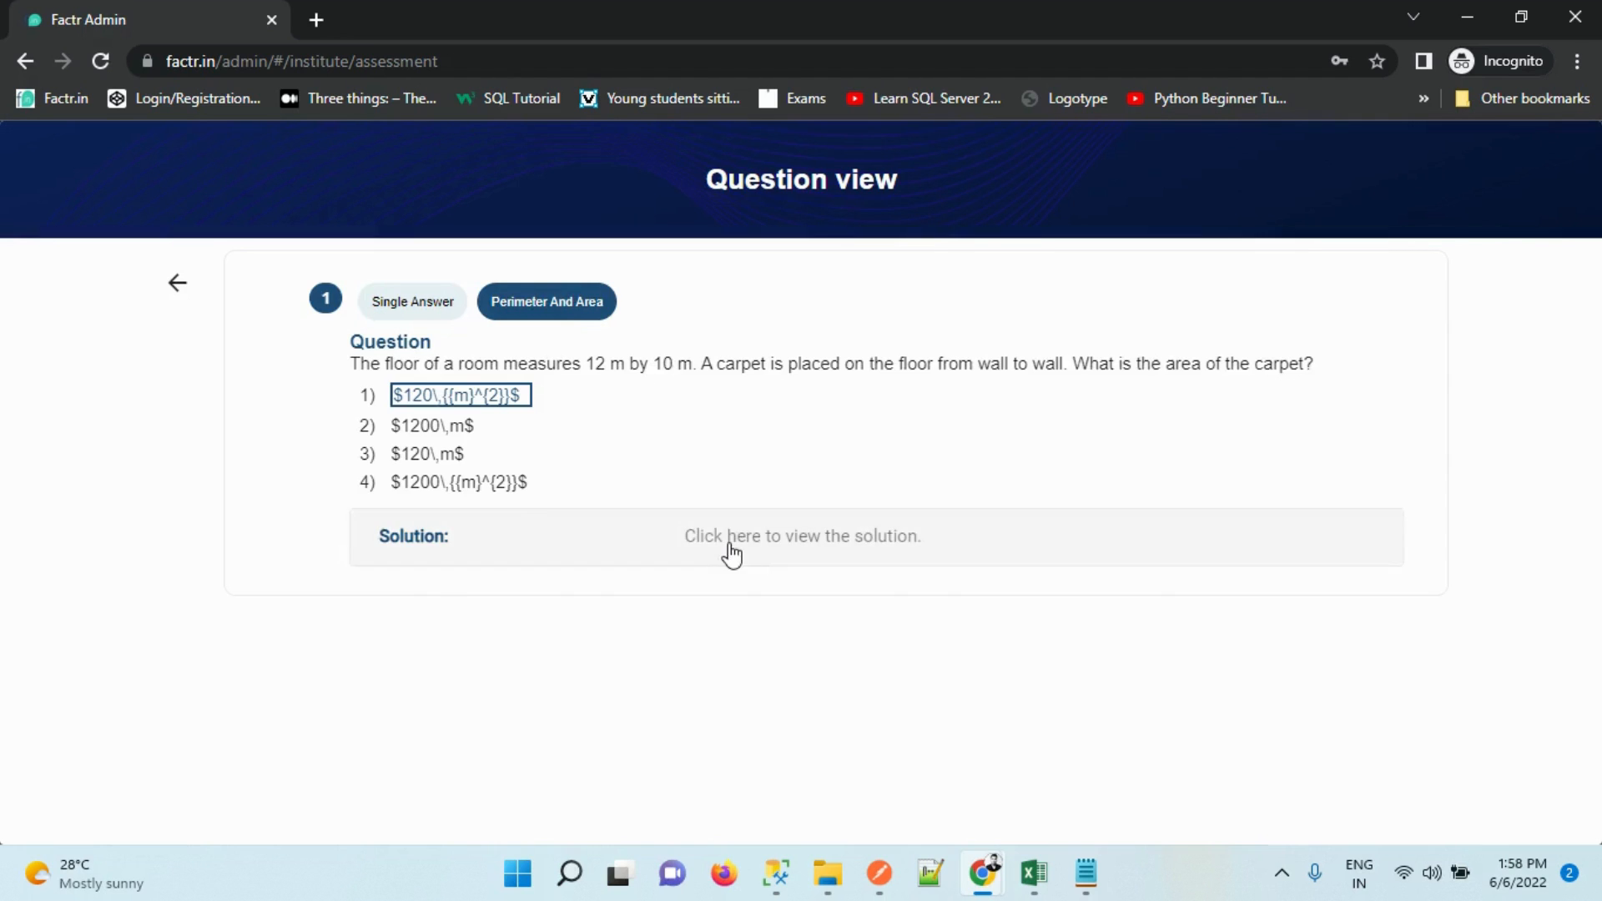
click(729, 544)
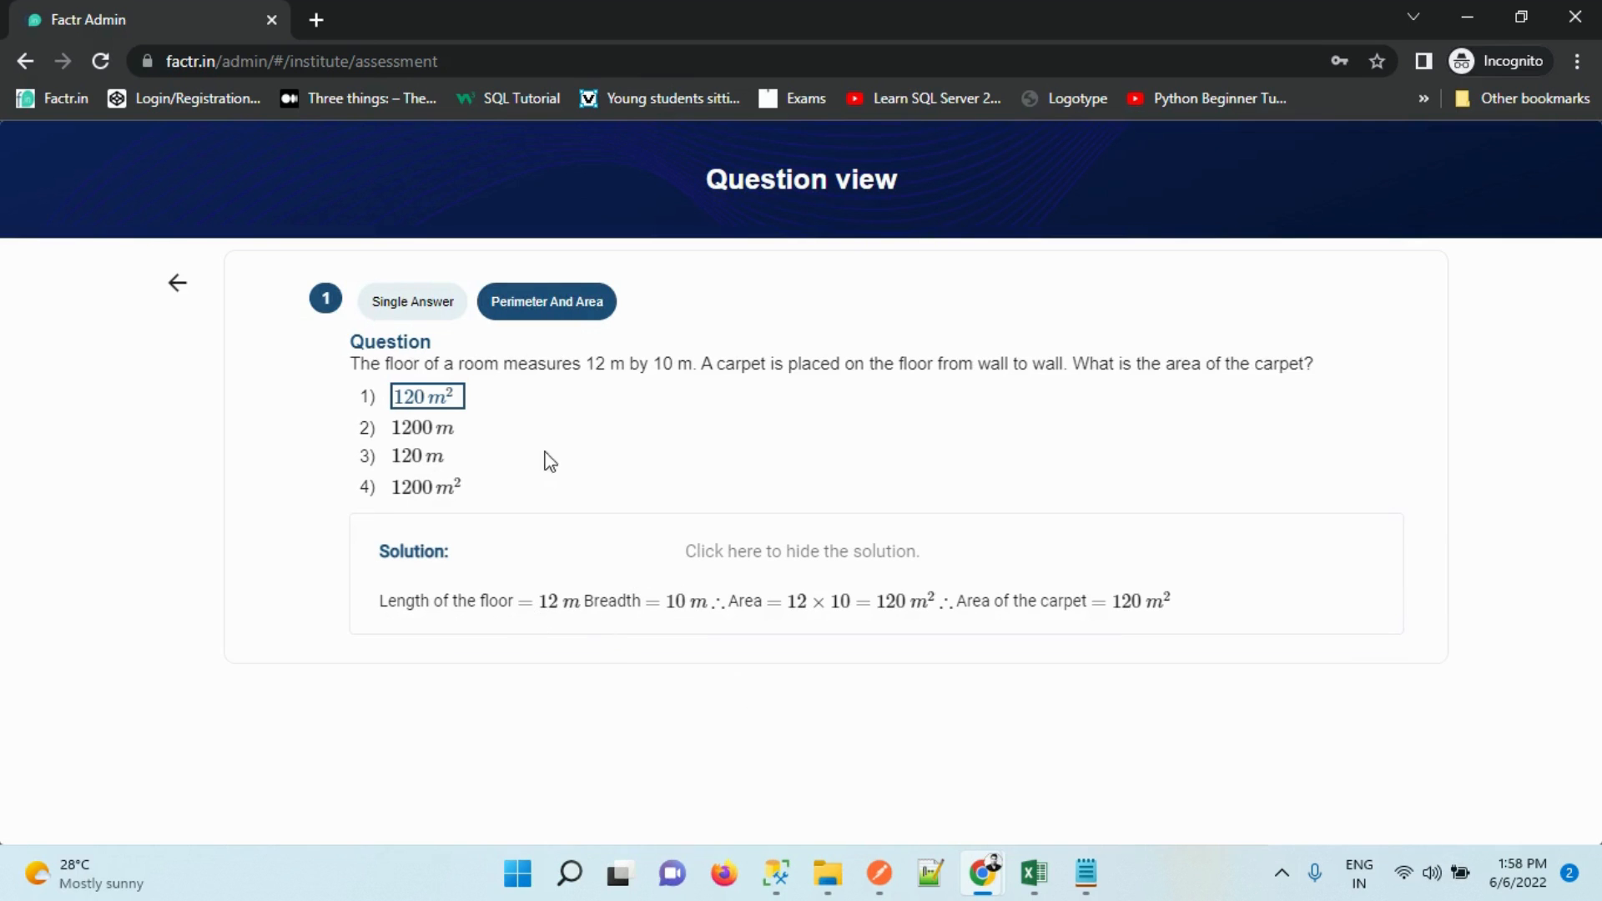
click(177, 283)
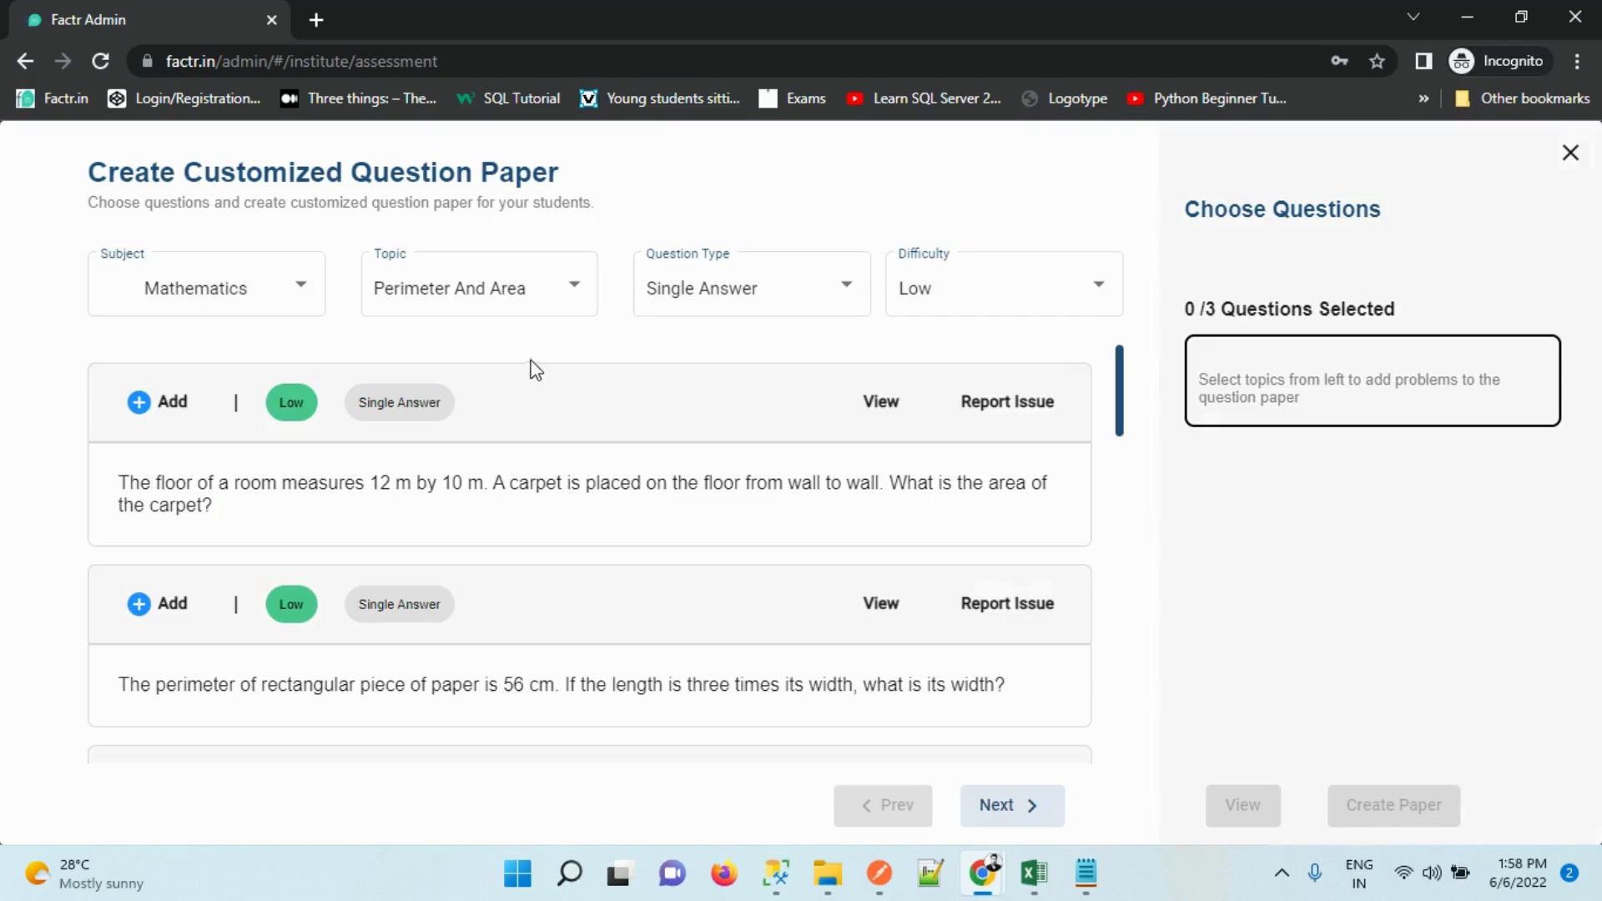
click(187, 402)
mouse_move(1240, 387)
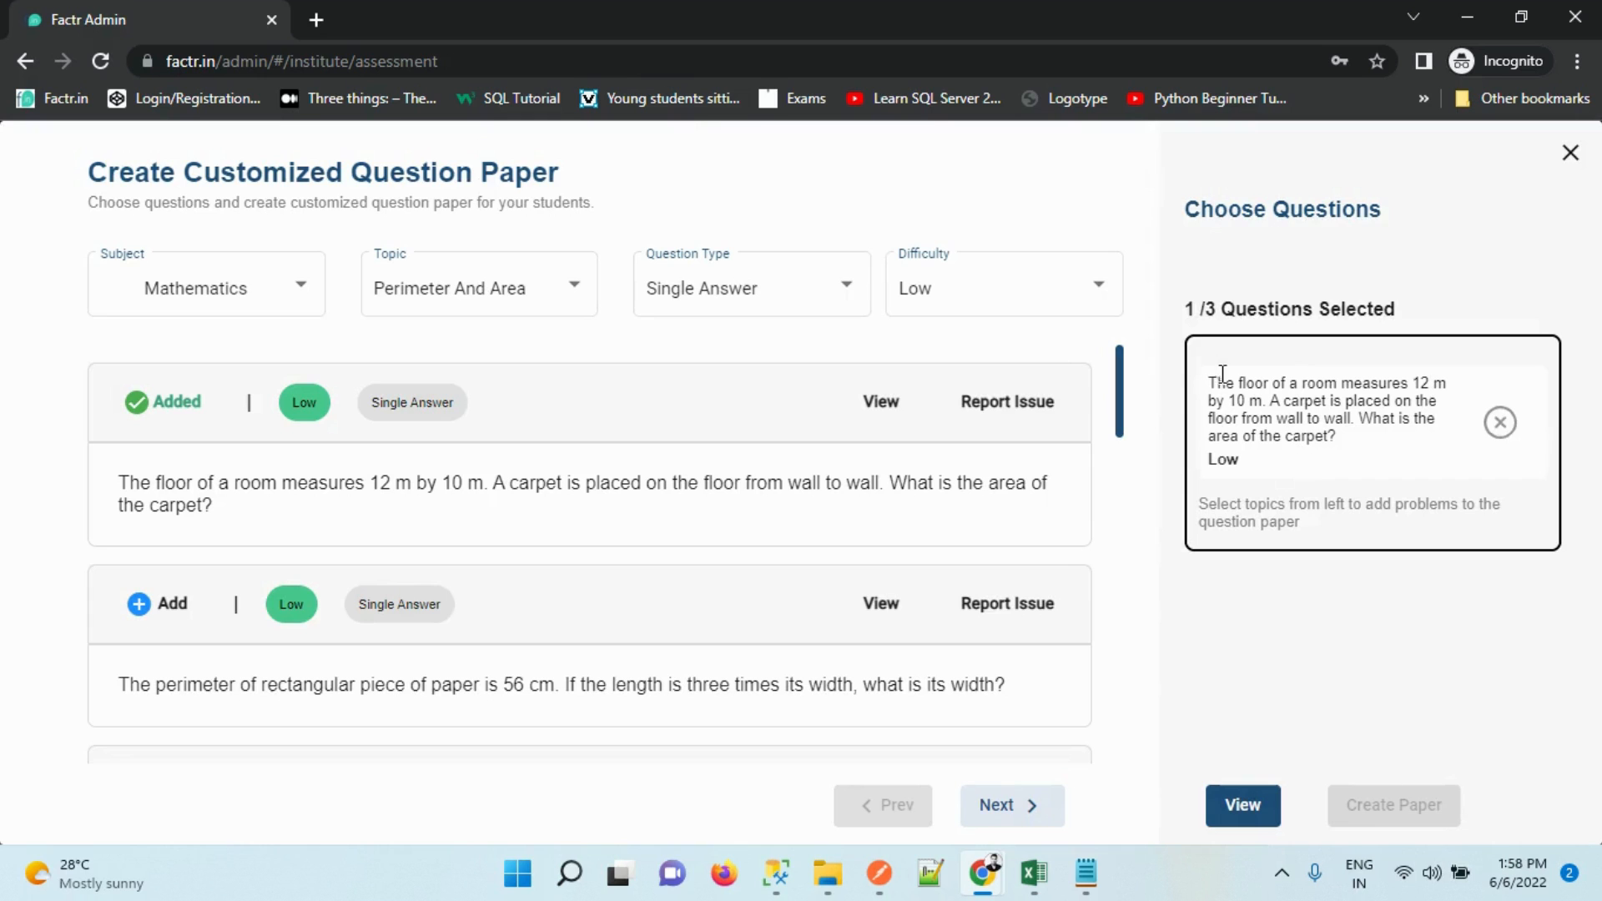
drag(1184, 308, 1221, 309)
click(1221, 310)
click(166, 604)
drag(1119, 404, 1119, 518)
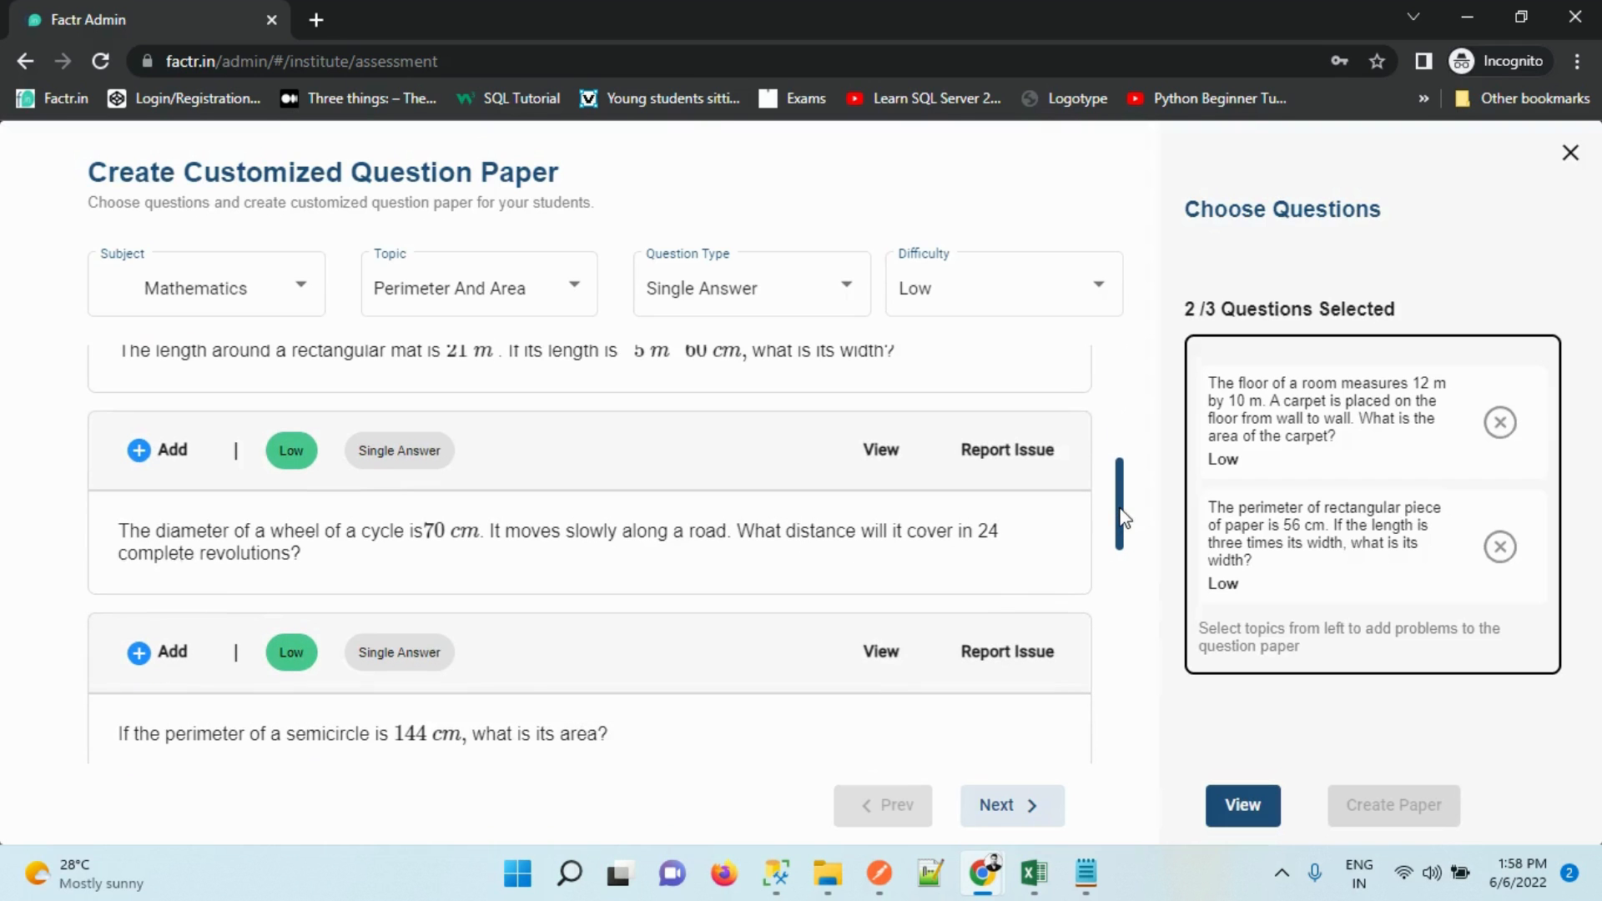
click(144, 469)
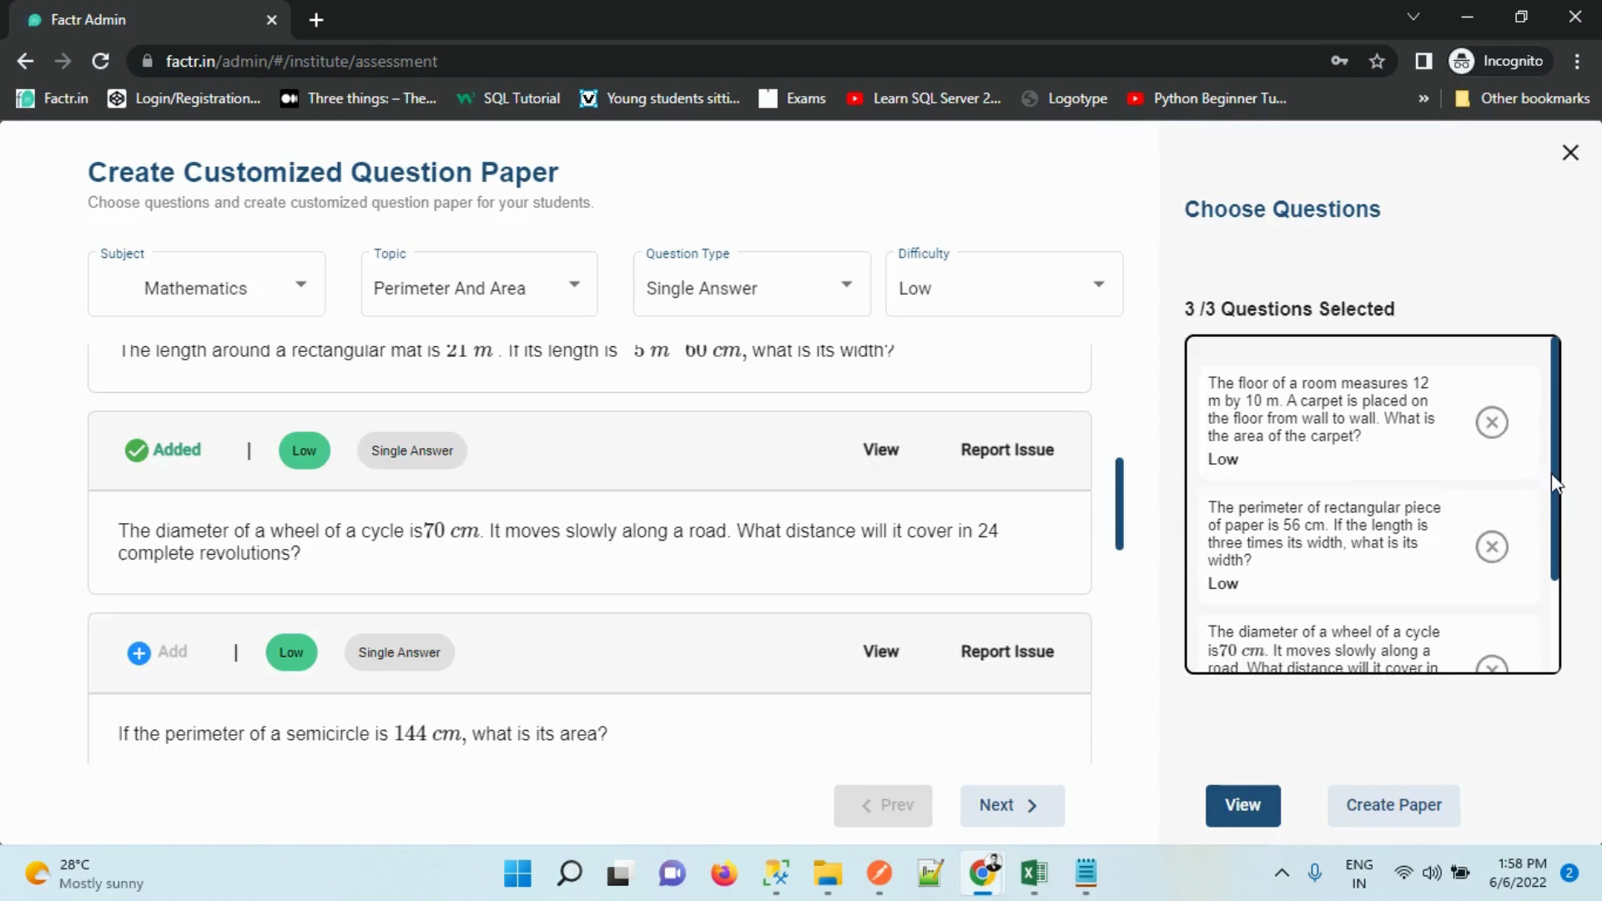
drag(1560, 482, 1573, 346)
Review the three selected questions and their solutions in the preview
click(1260, 806)
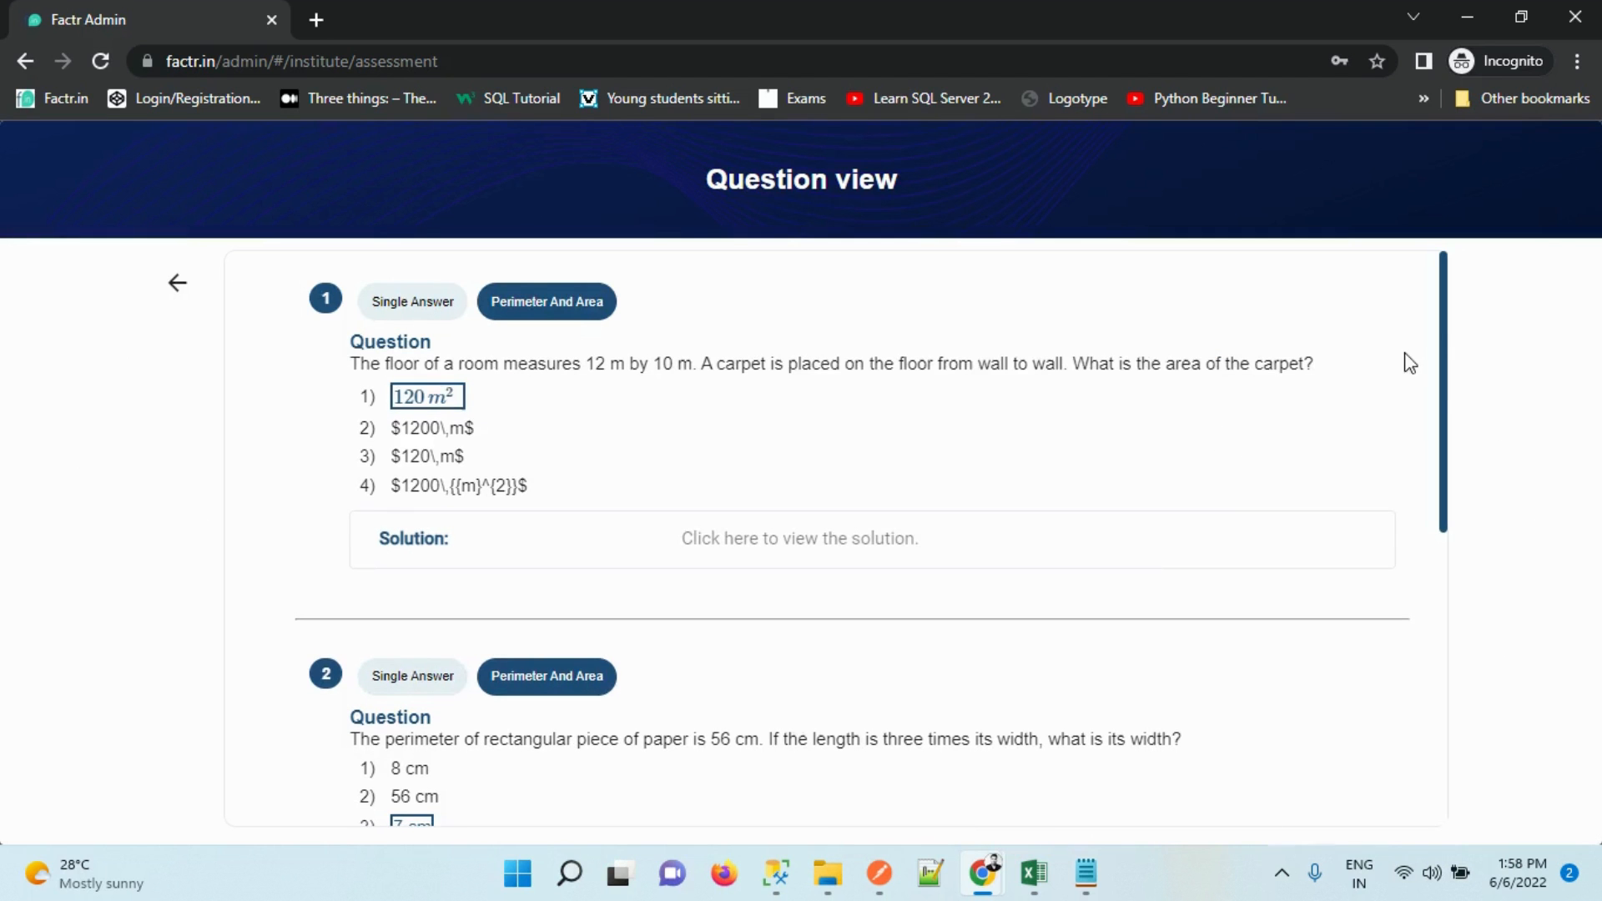
drag(1446, 329, 1446, 801)
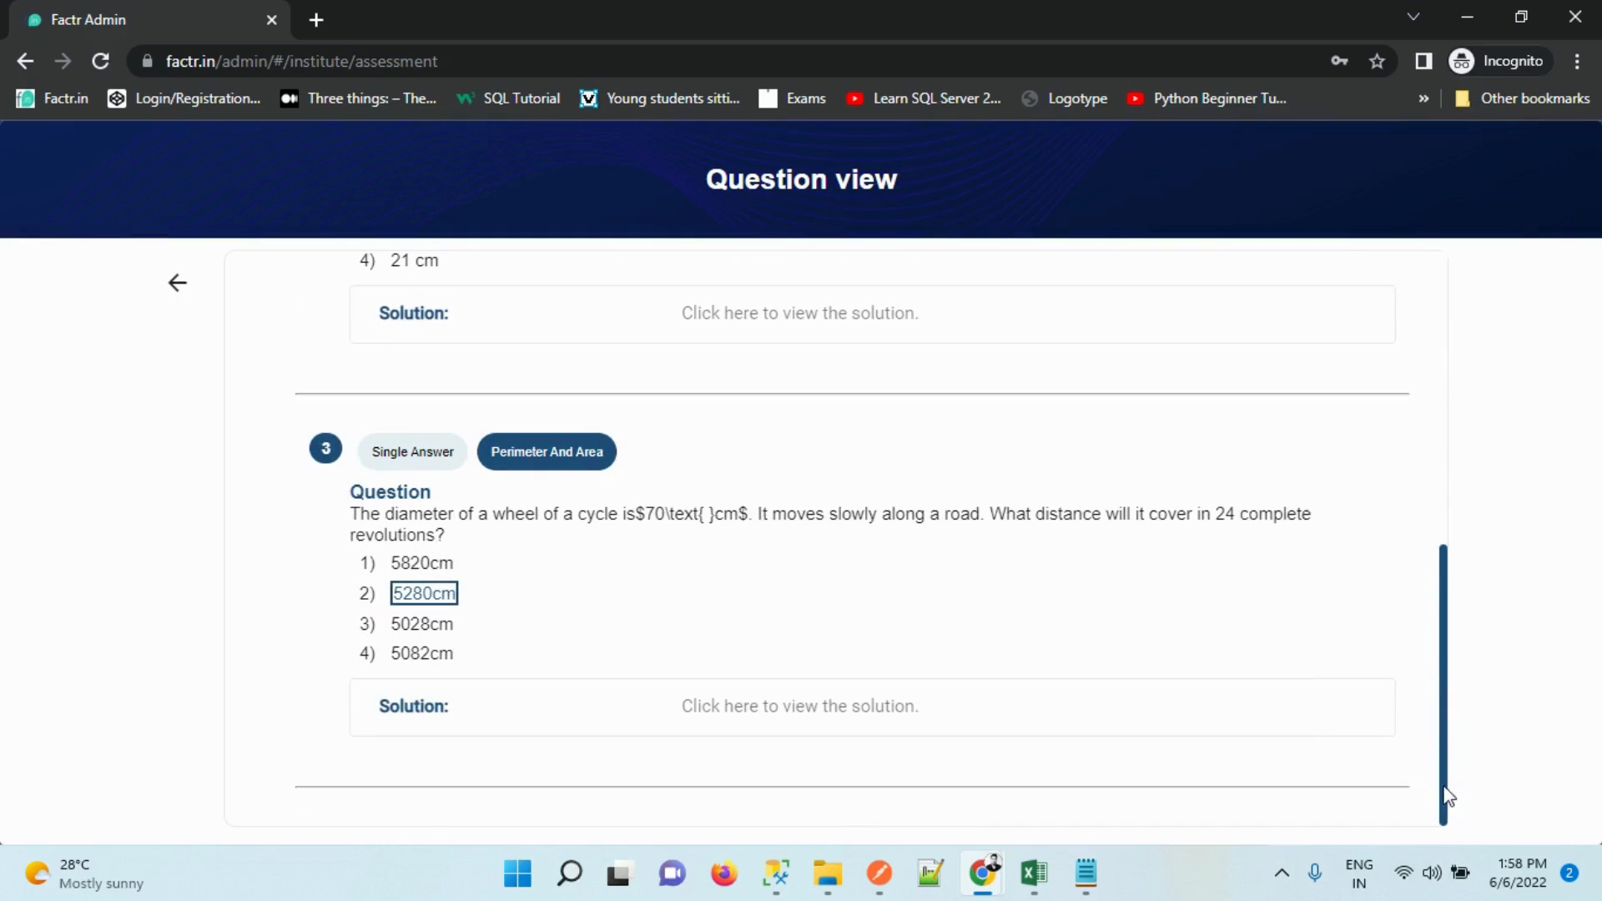
click(1081, 334)
click(1070, 324)
drag(1447, 634, 1419, 142)
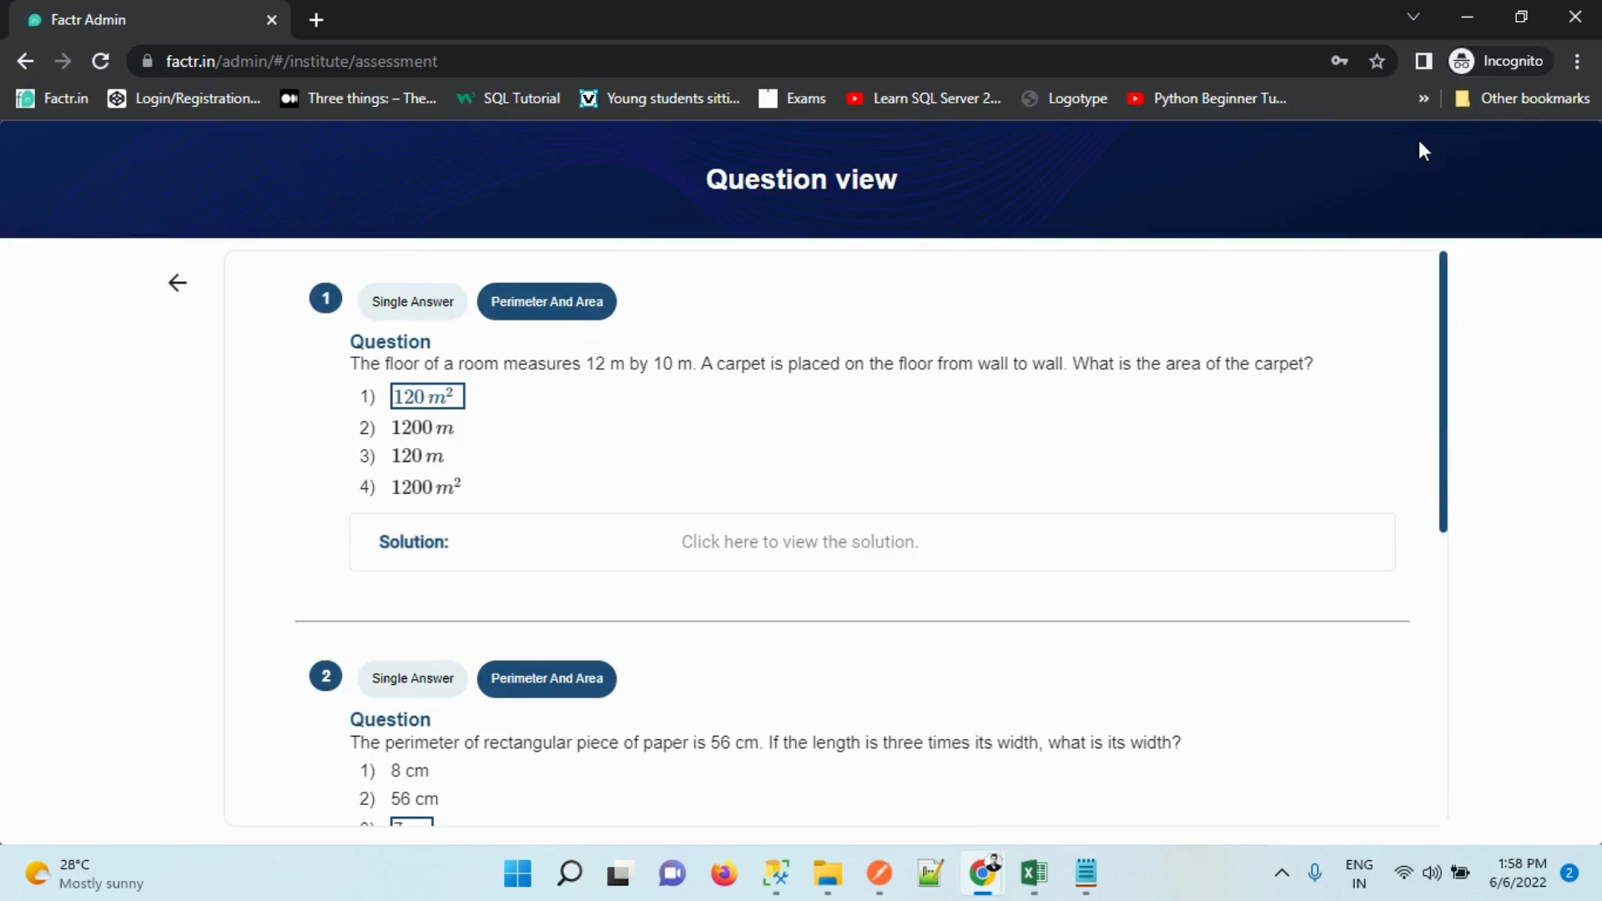
click(178, 284)
Create the 3-question paper, check its preview, and save the assessment to publish later
click(1364, 796)
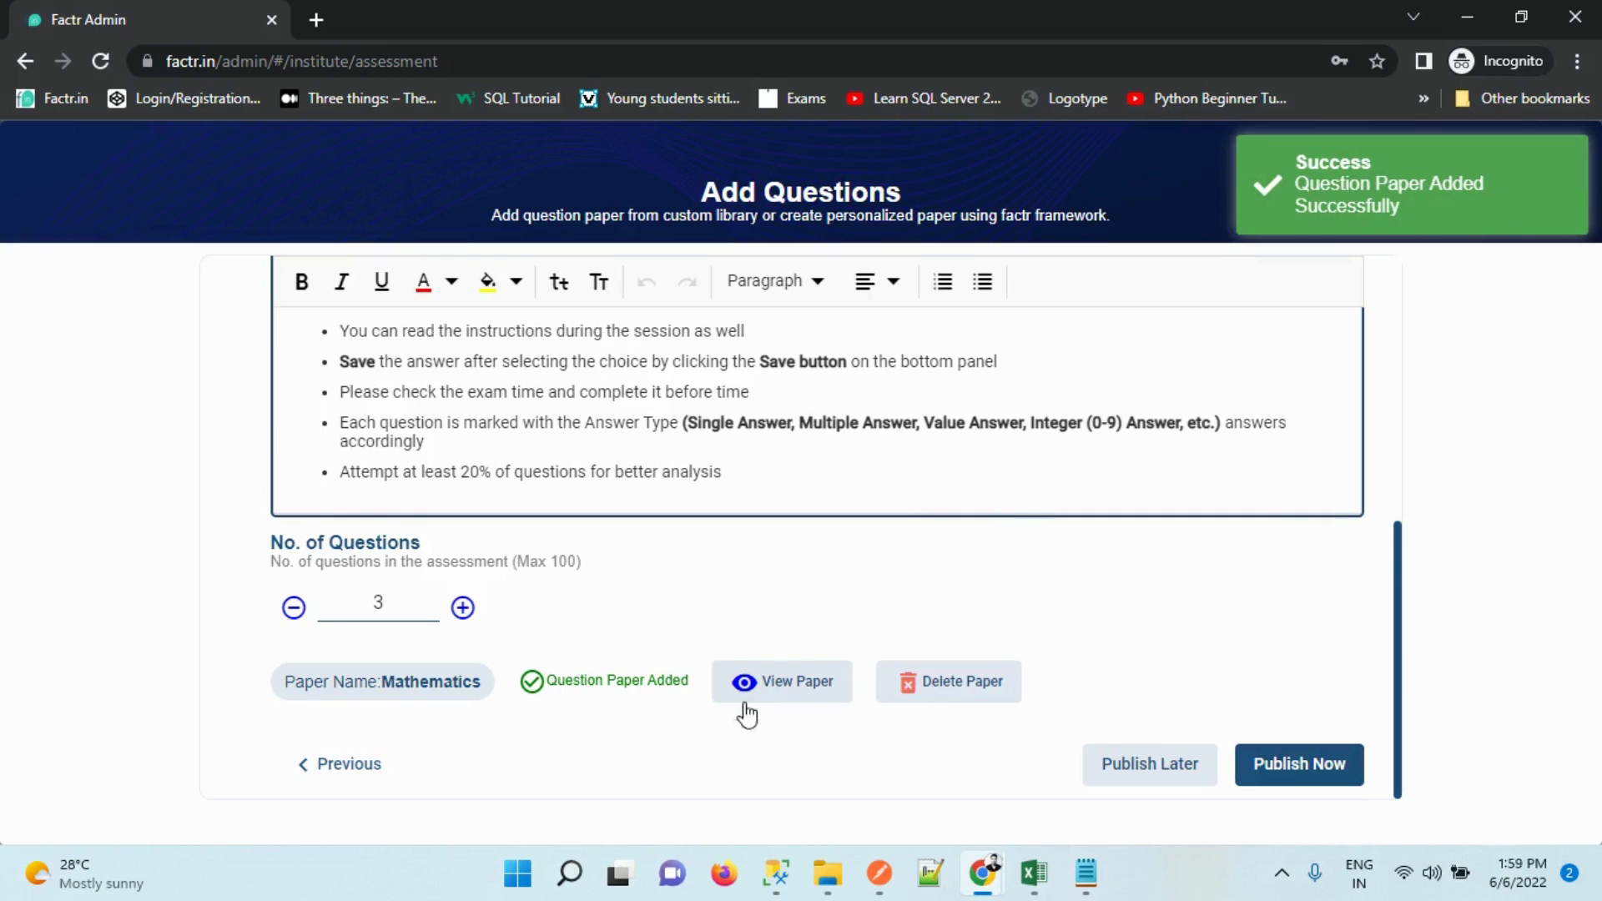
click(806, 691)
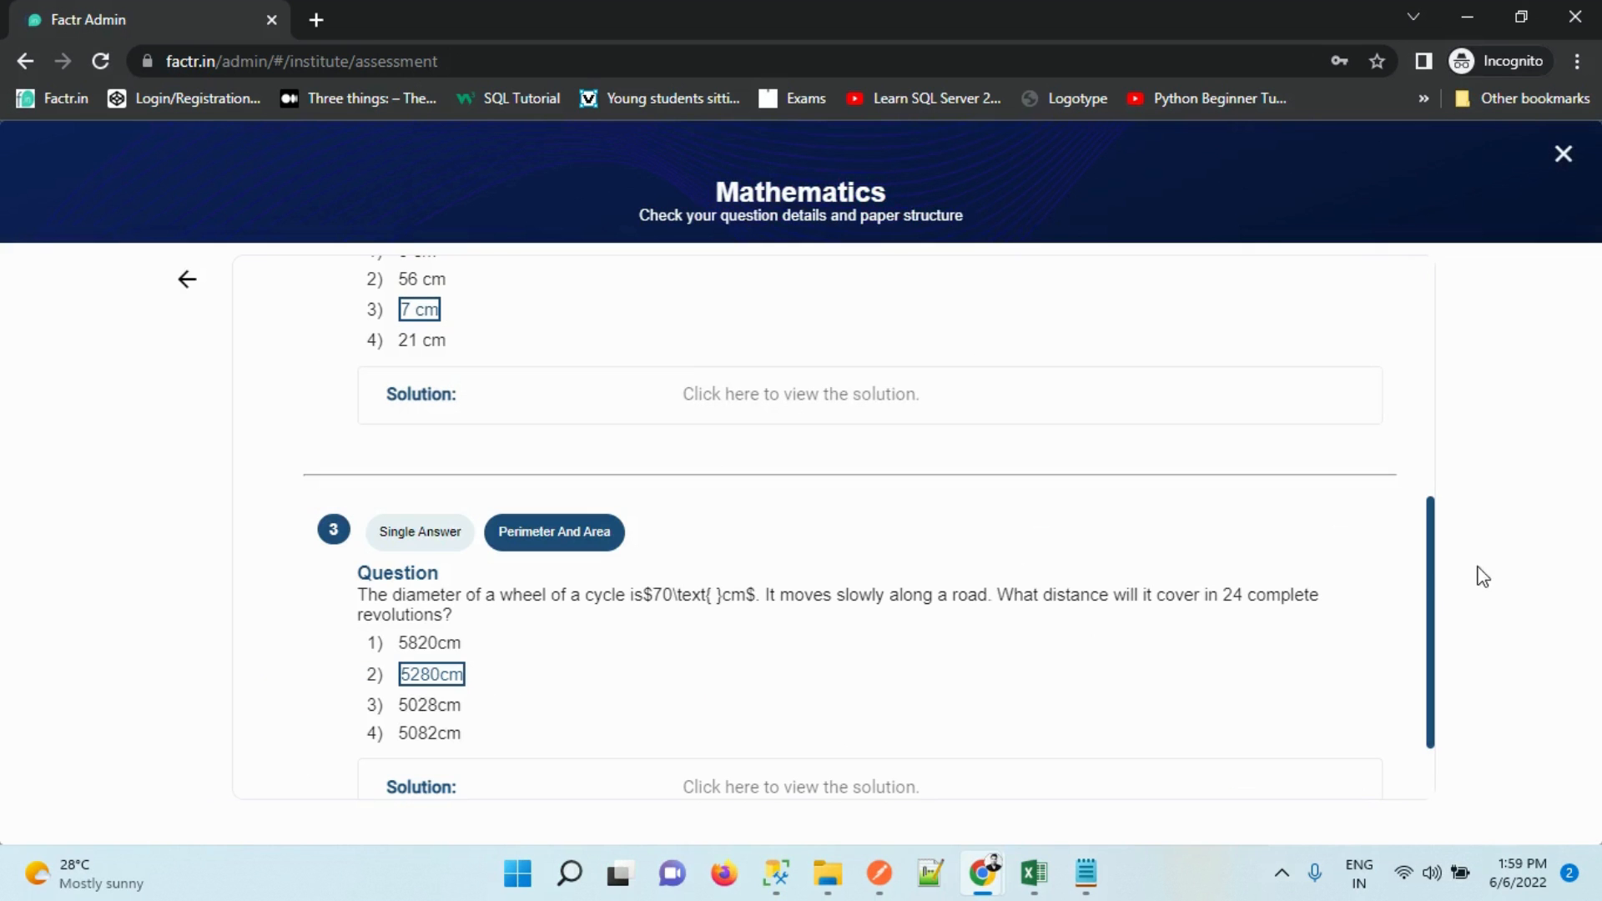
drag(1435, 559, 1460, 109)
click(188, 279)
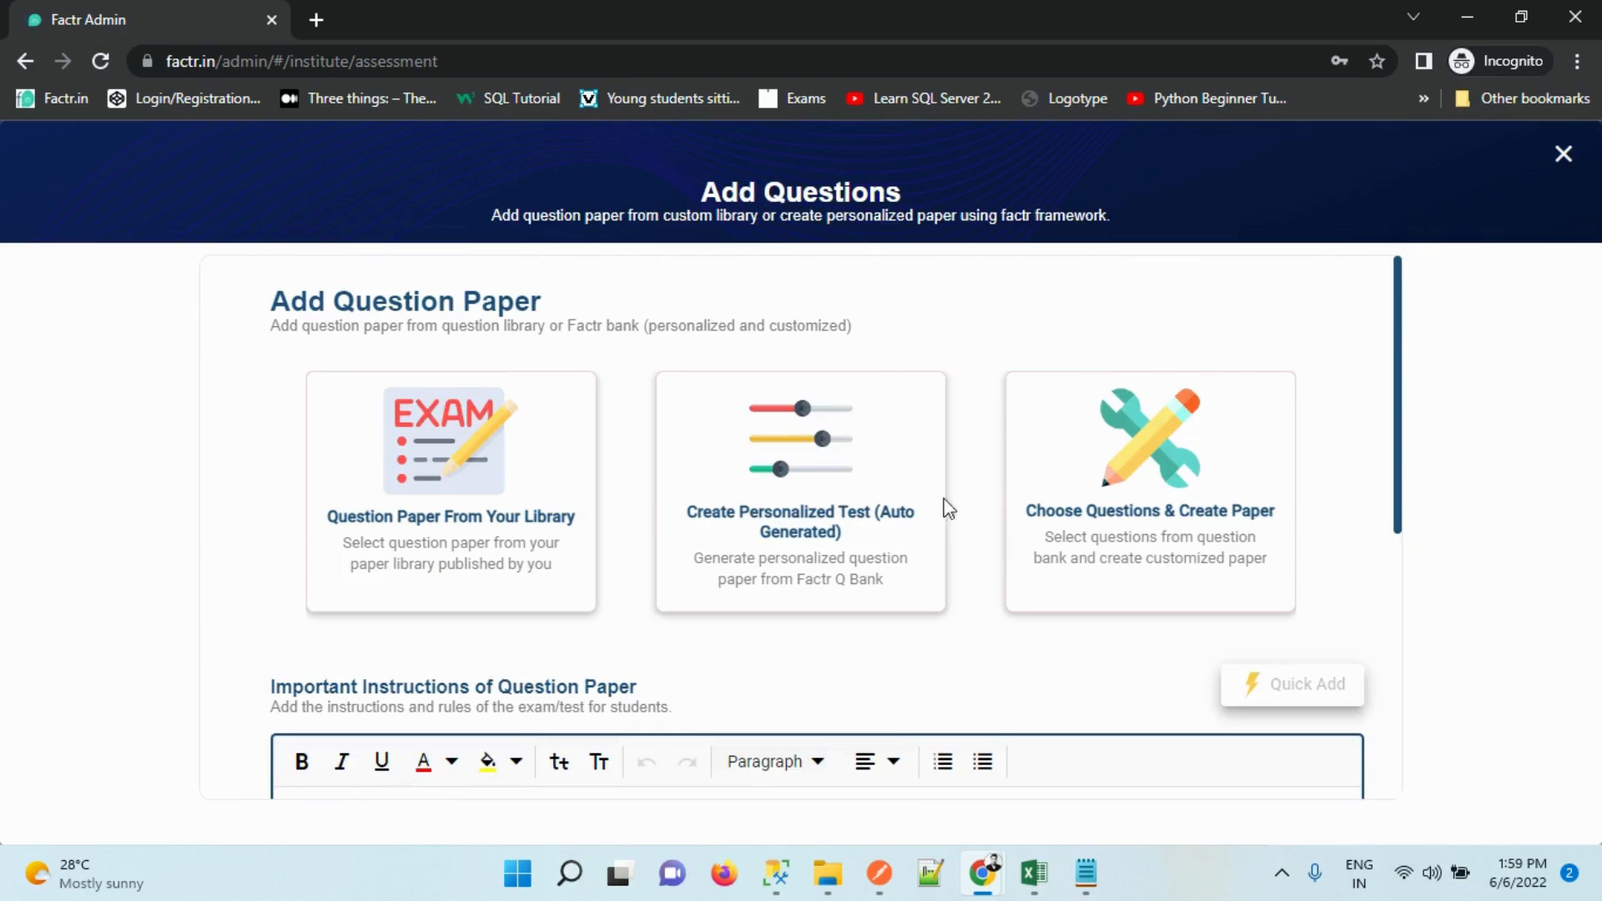
drag(1405, 371, 1405, 643)
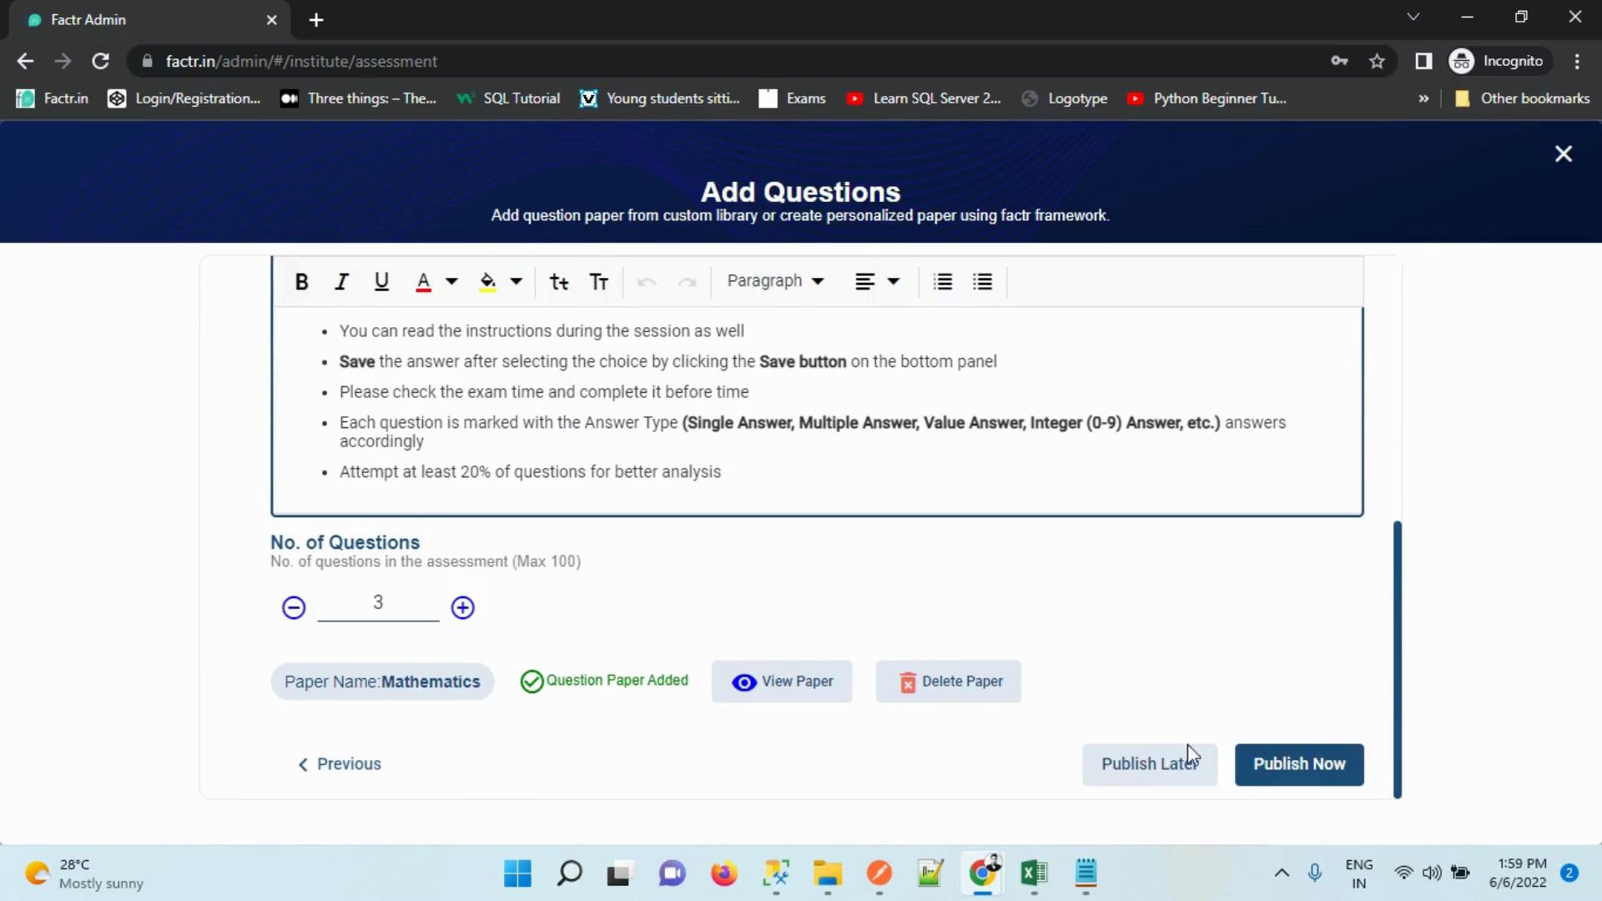
click(1202, 772)
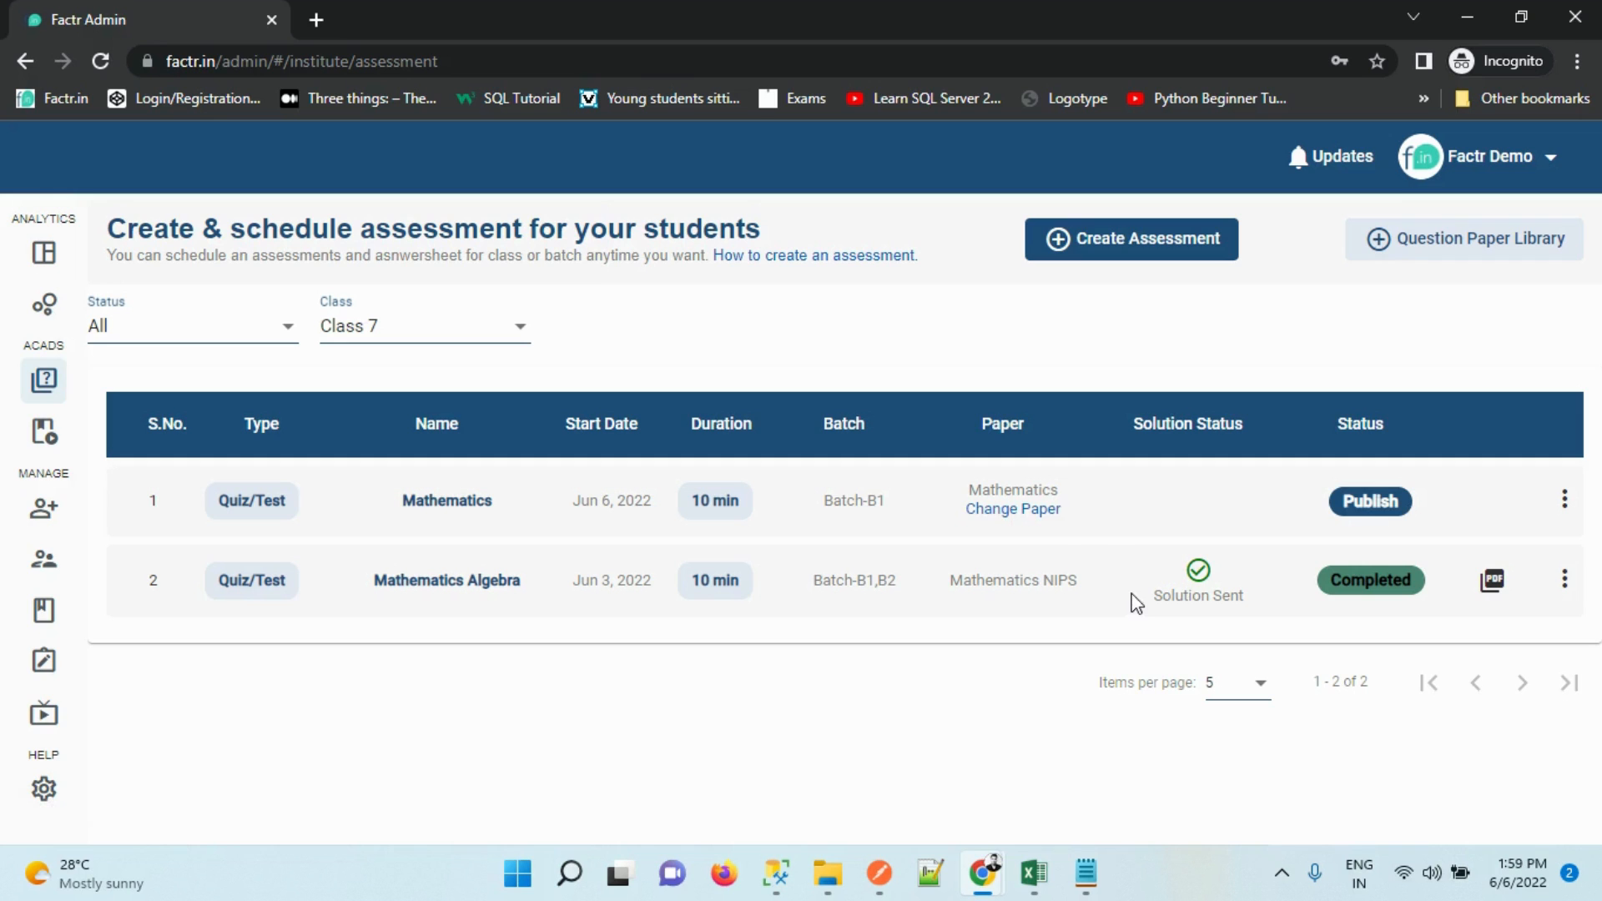
click(1023, 512)
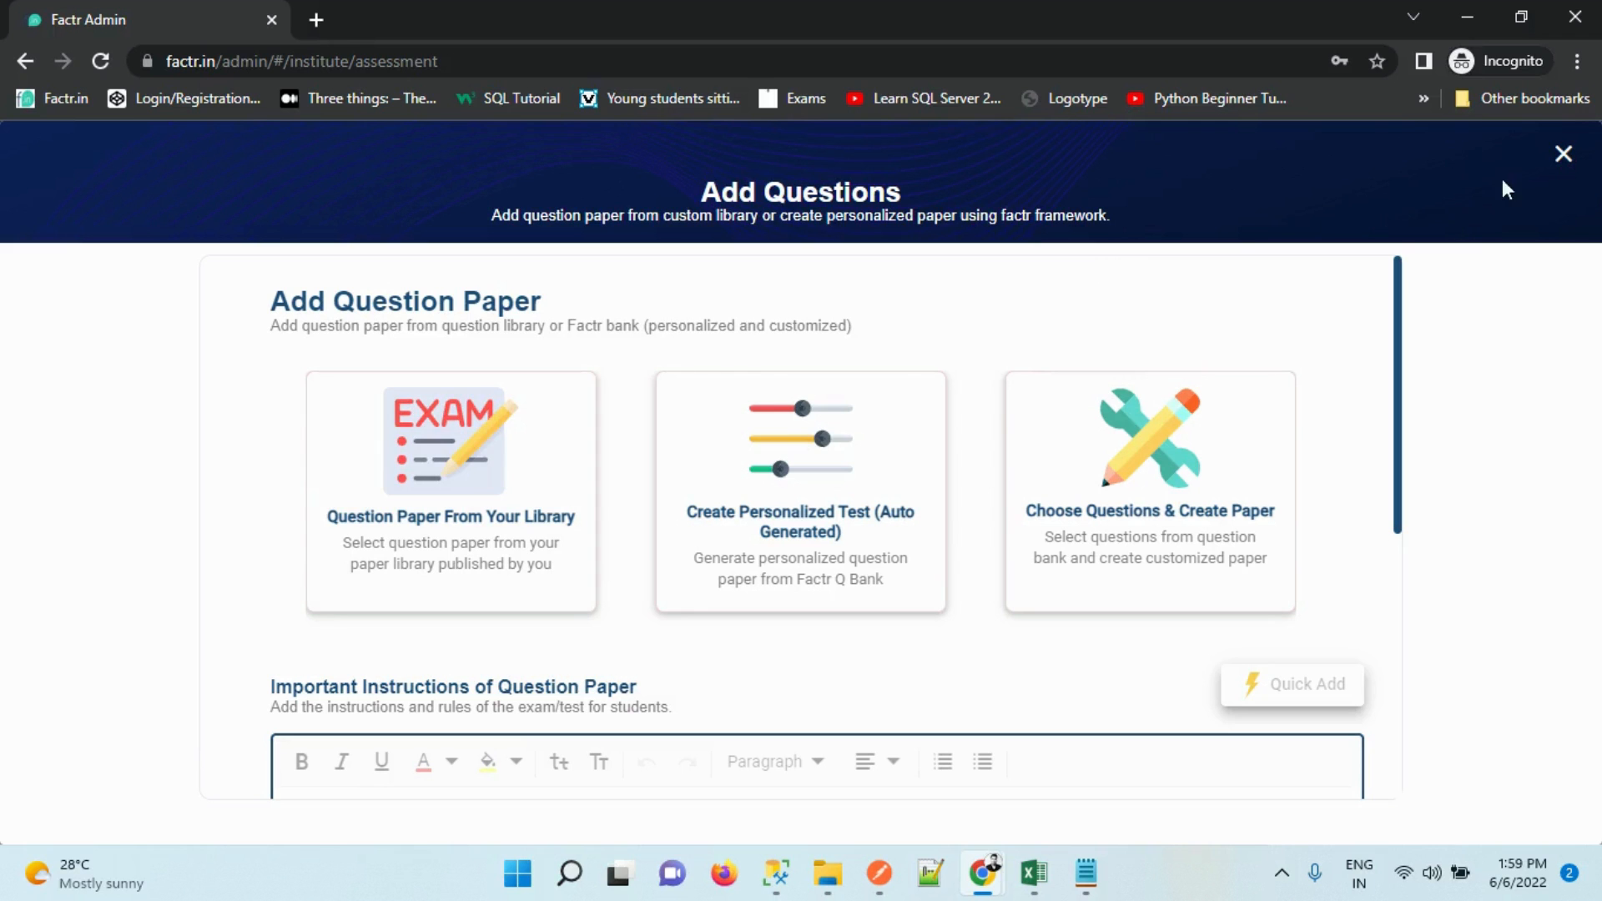
click(1562, 157)
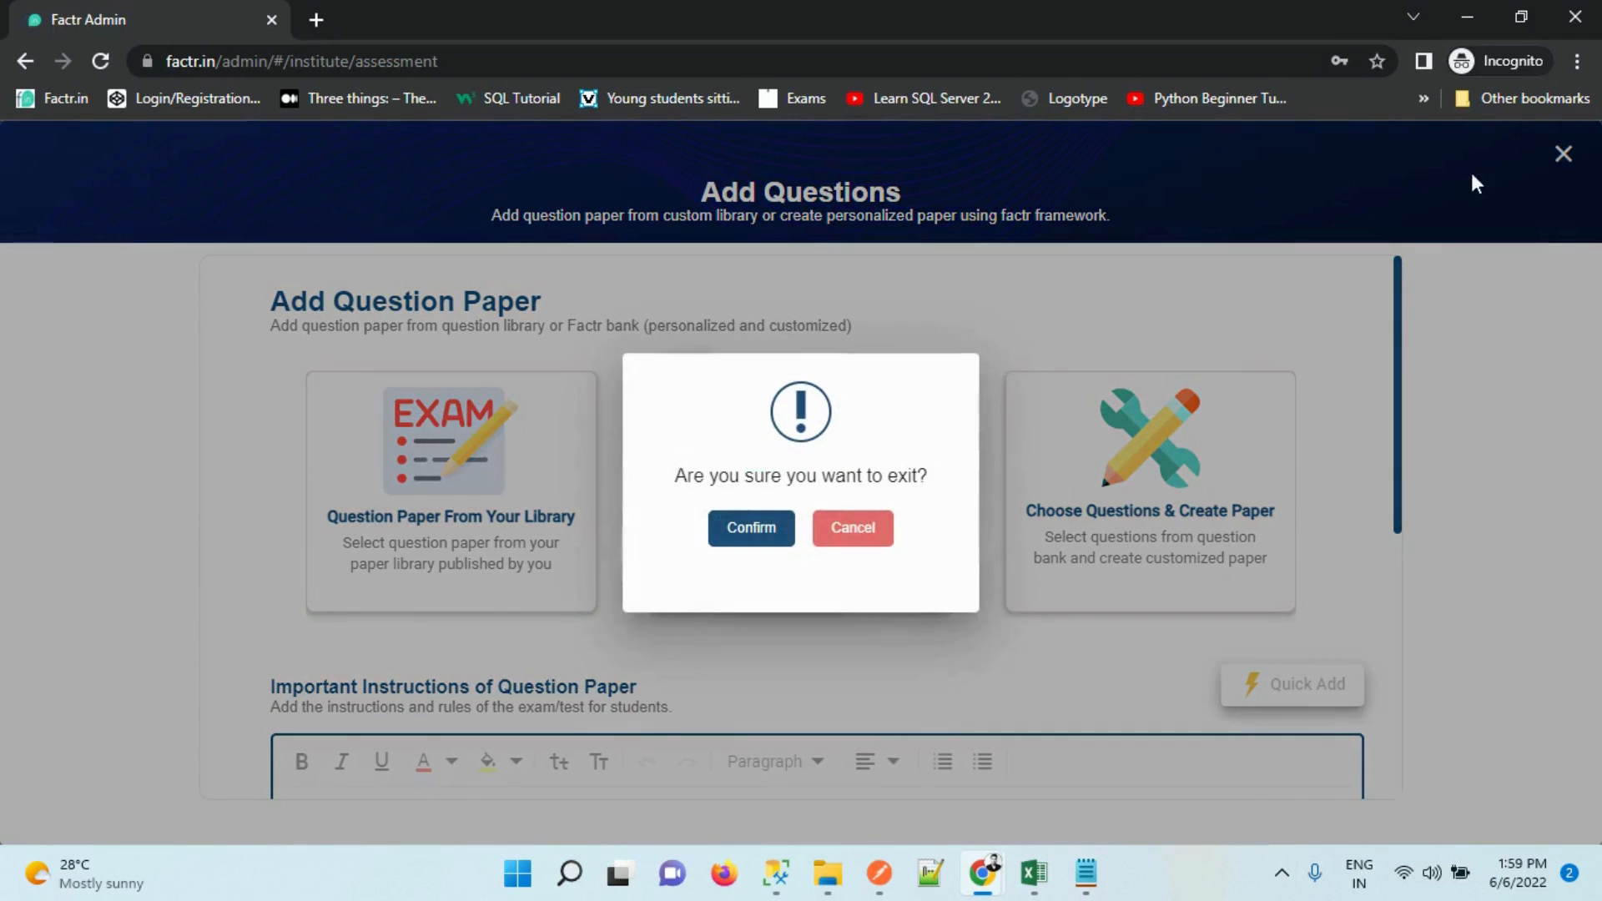
click(763, 533)
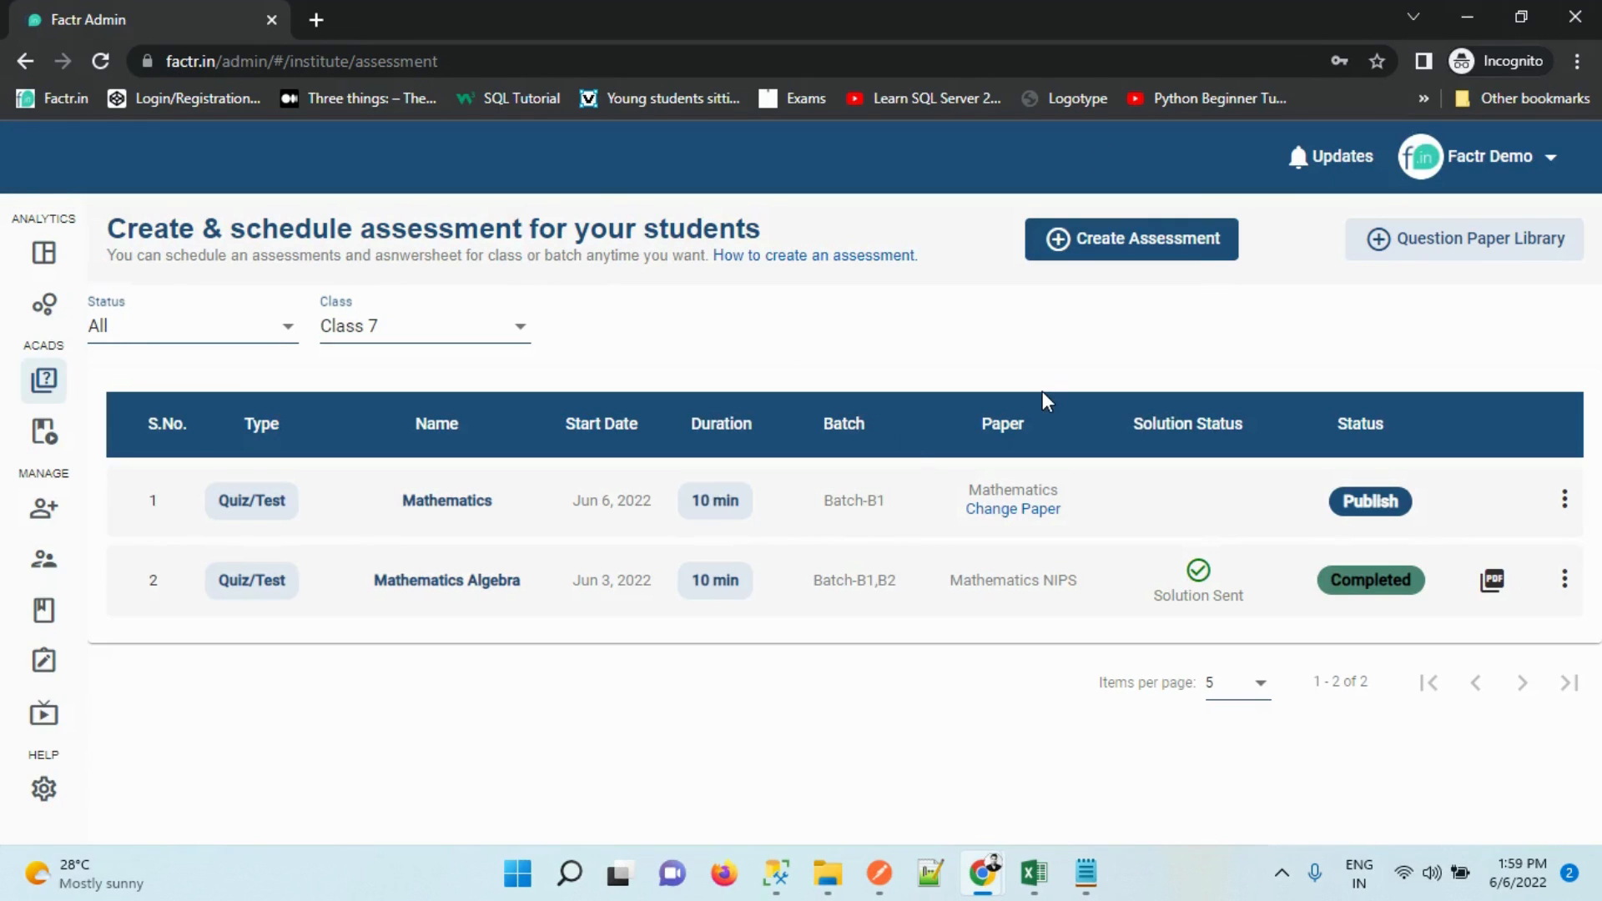
Start a new question paper in the library for Class 7
click(1430, 242)
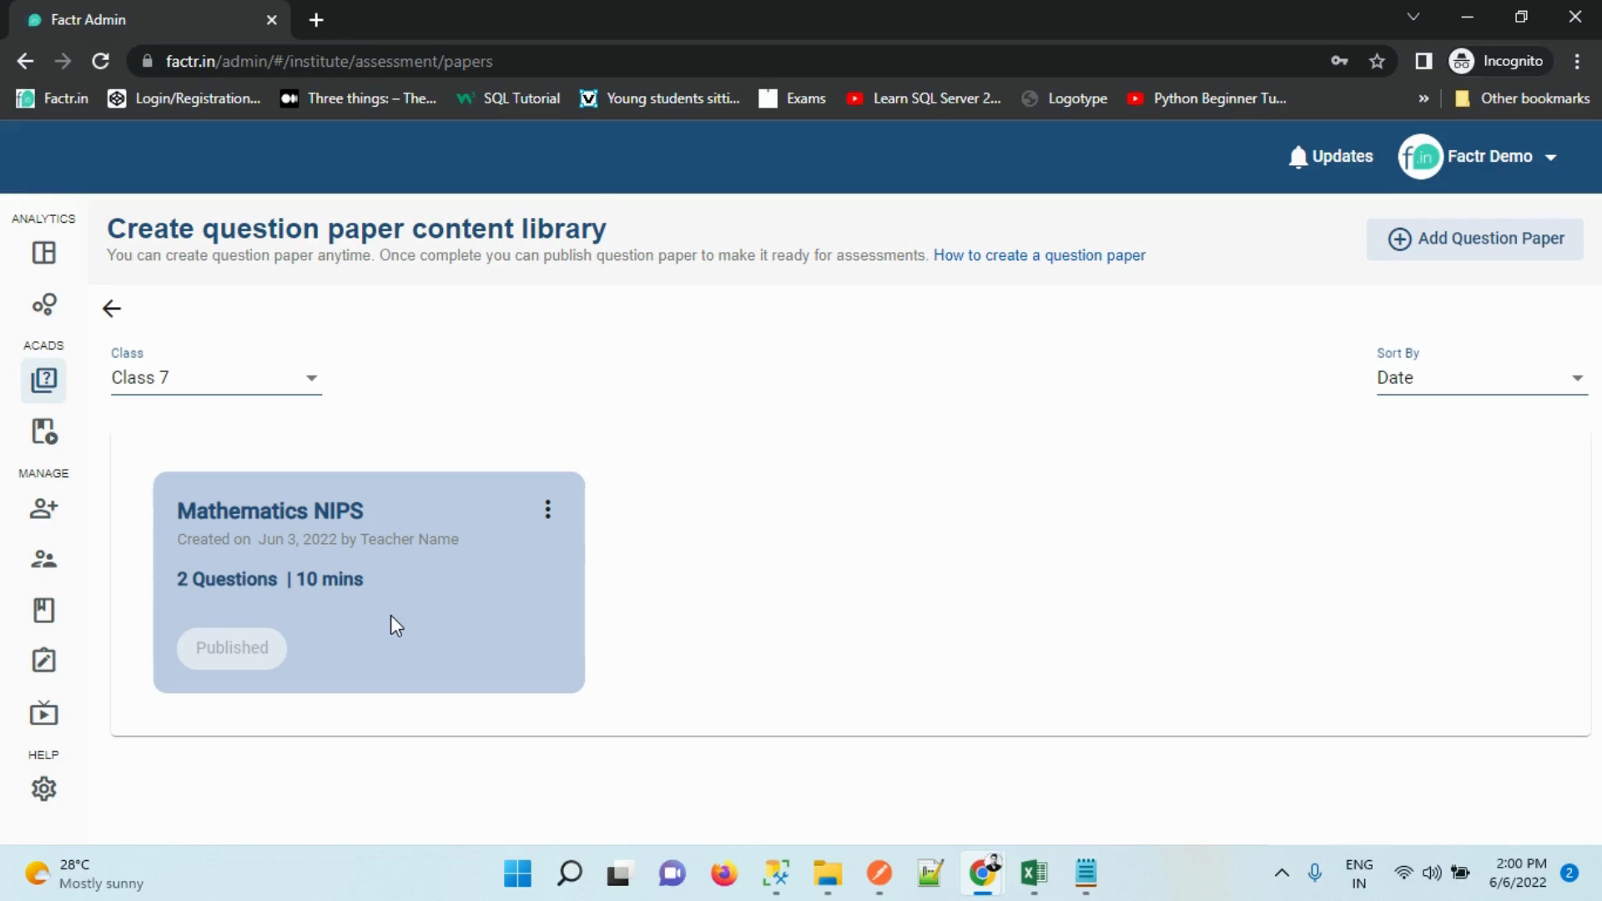
click(1505, 240)
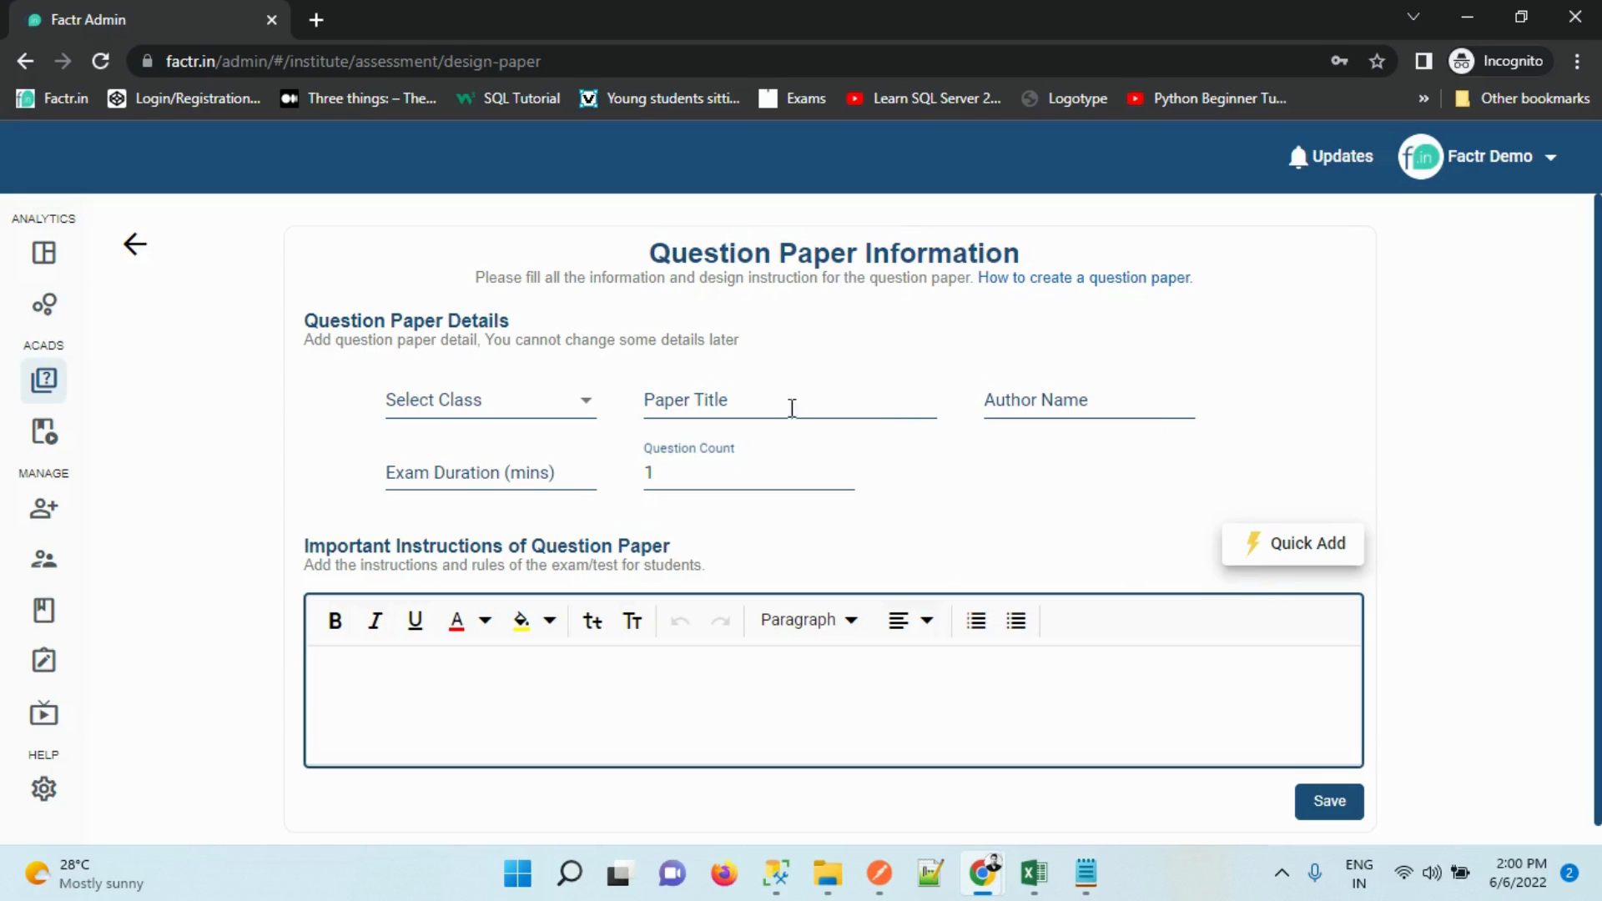
click(411, 415)
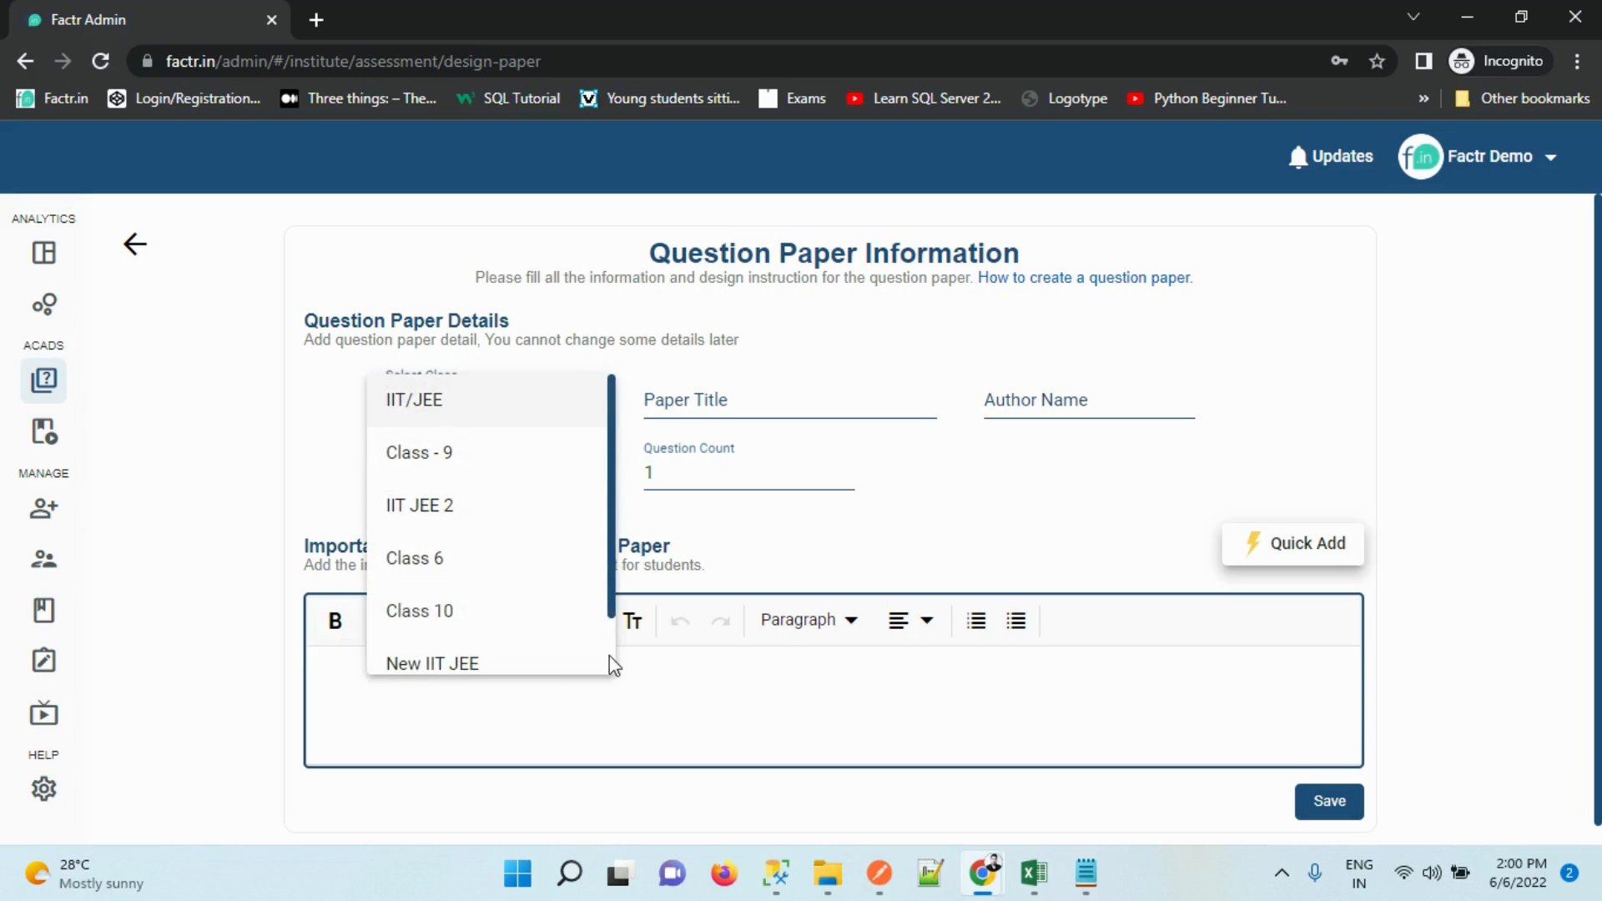
scroll(584, 659, down, 1)
click(517, 651)
Enter title 'Mathematics', the author's name, a 10-minute duration and a count of 2 questions
click(679, 404)
text(Mathematics)
key(Tab)
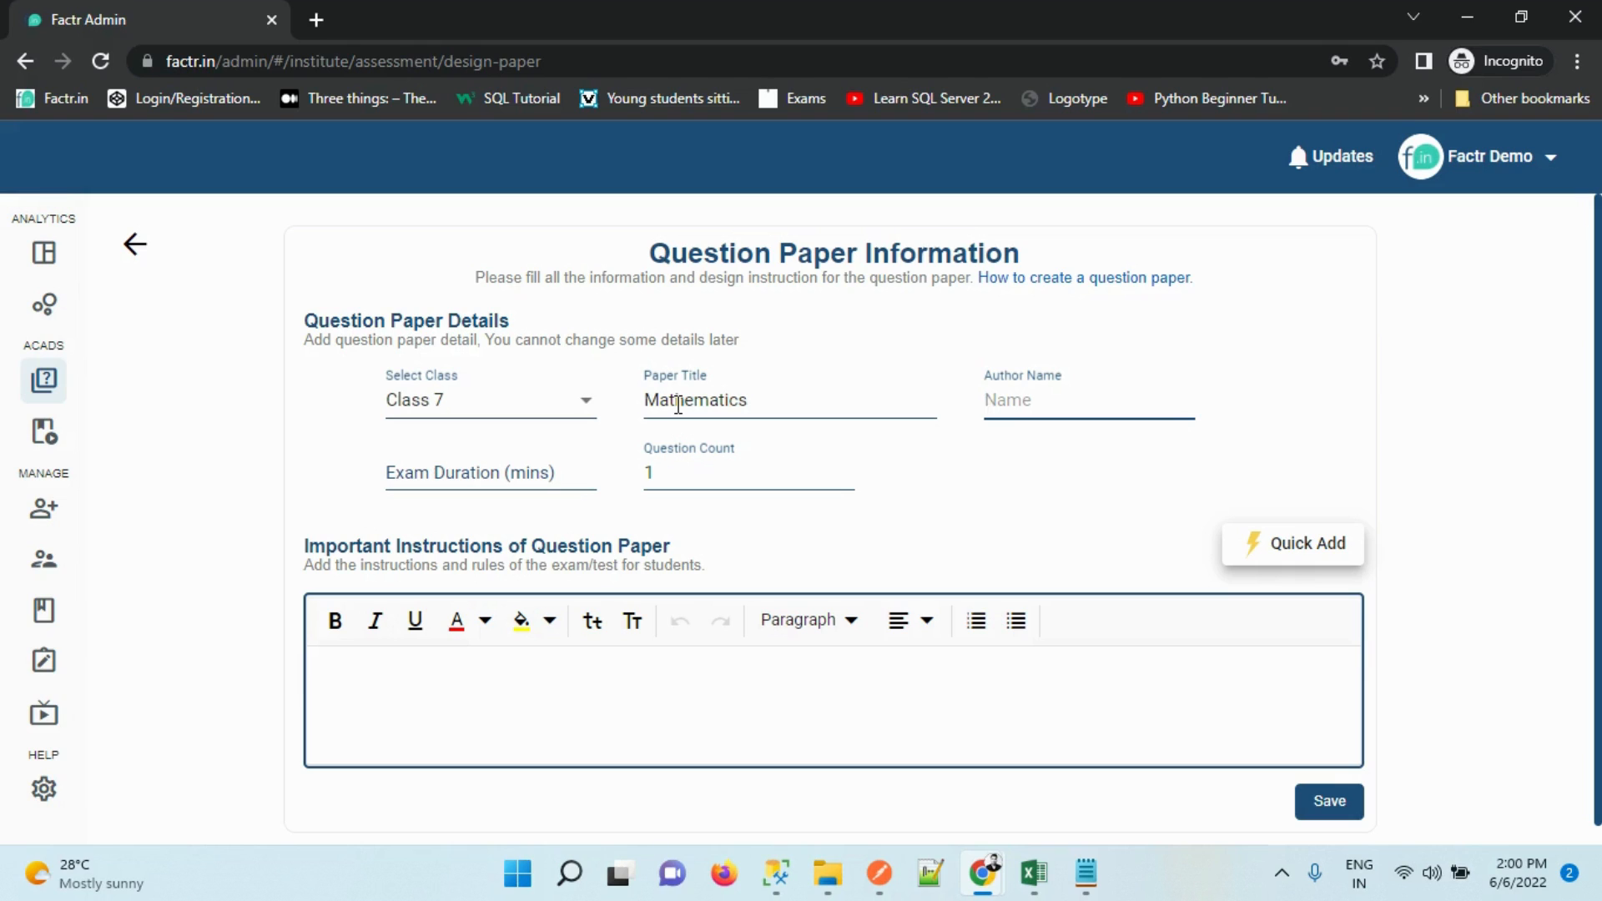
text(Author)
key(ctrl+a)
text(Krish)
key(Tab)
text(10)
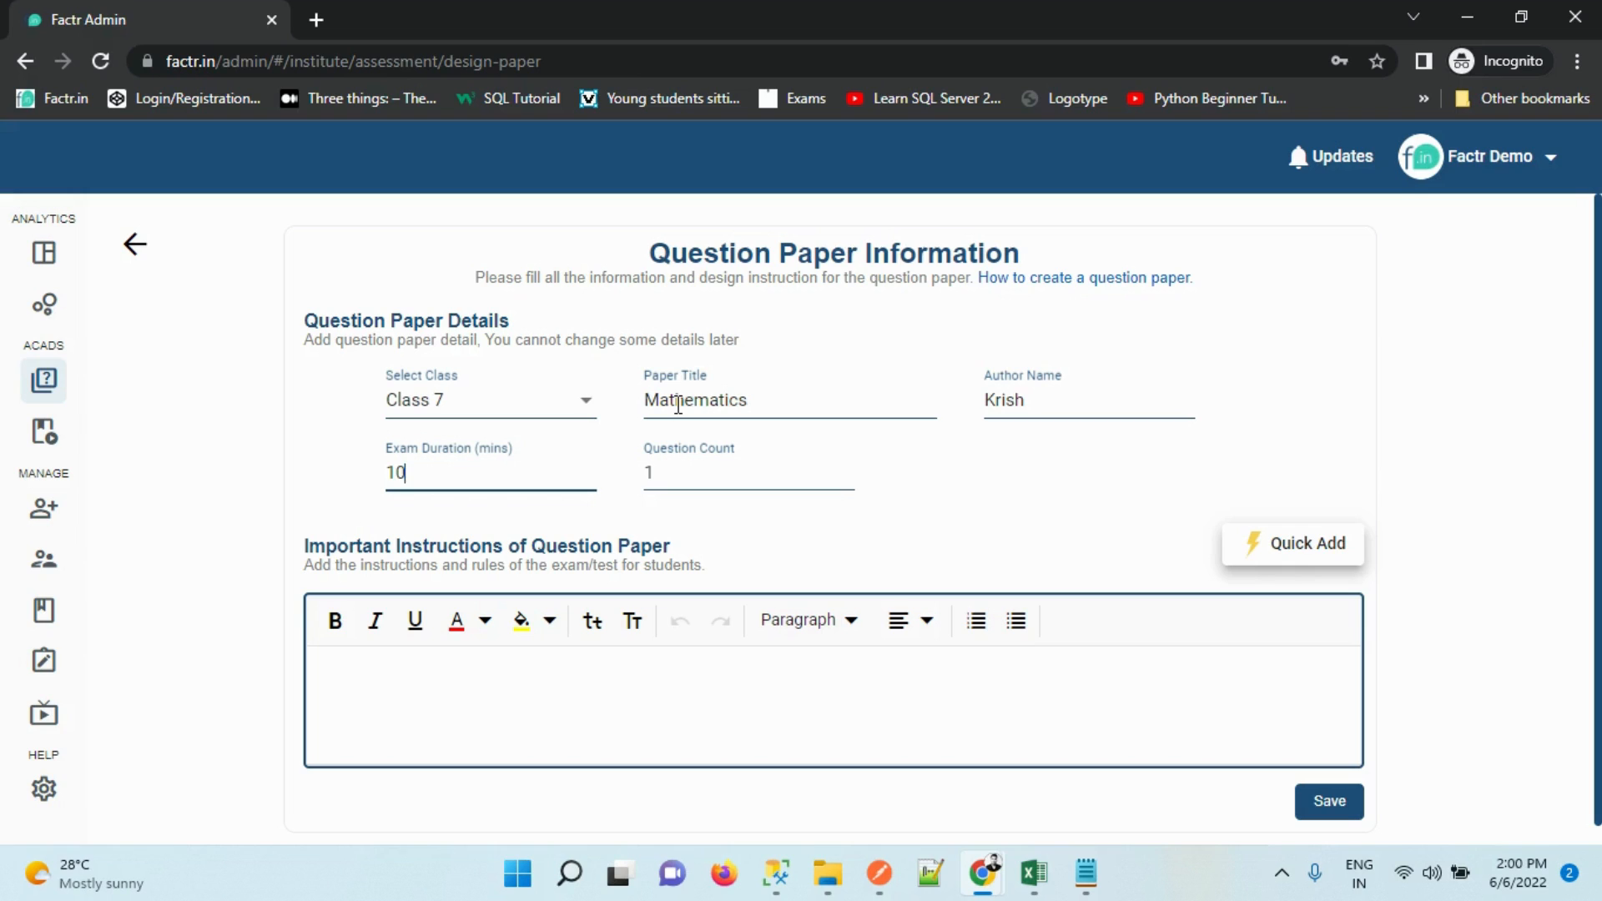
key(Tab)
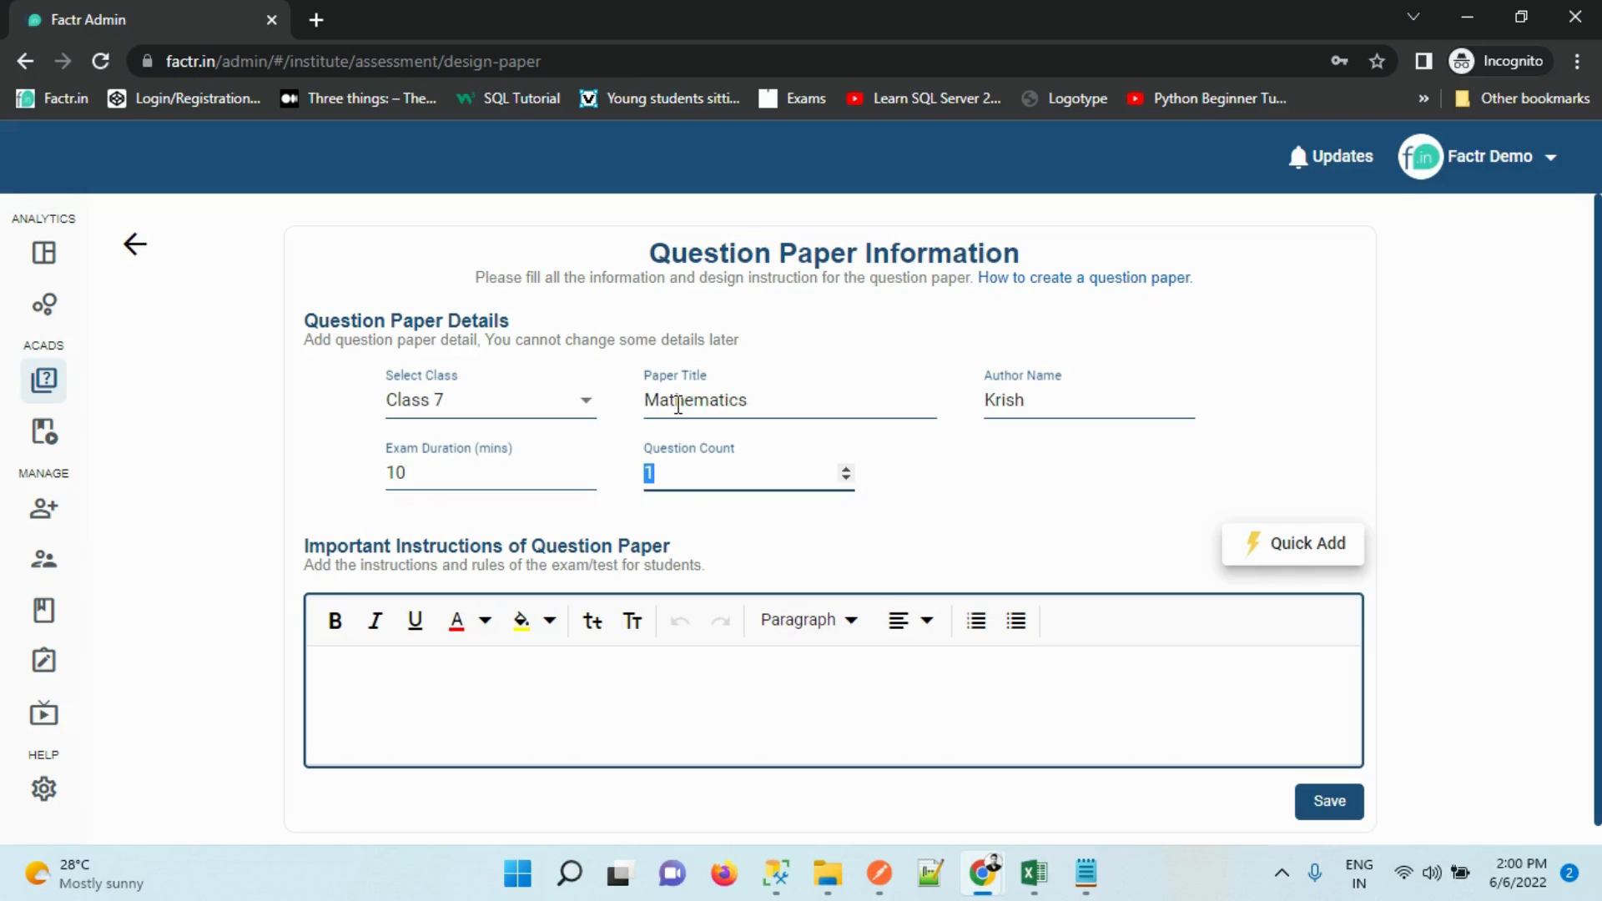
text(2)
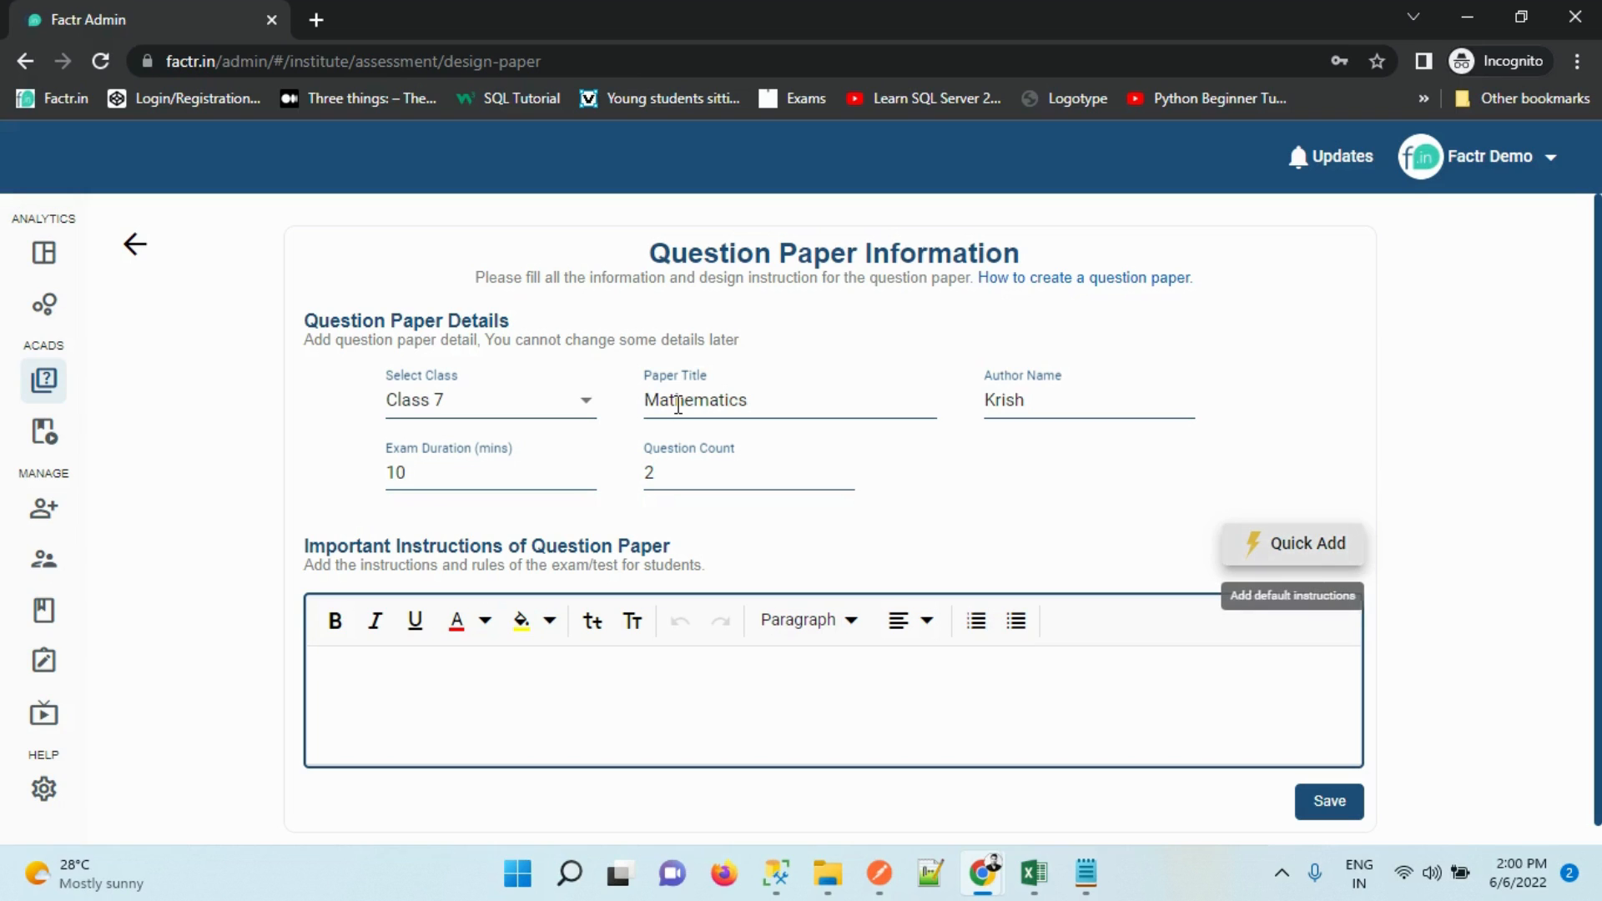
Fill in the basic default instructions and save the question paper details
click(558, 692)
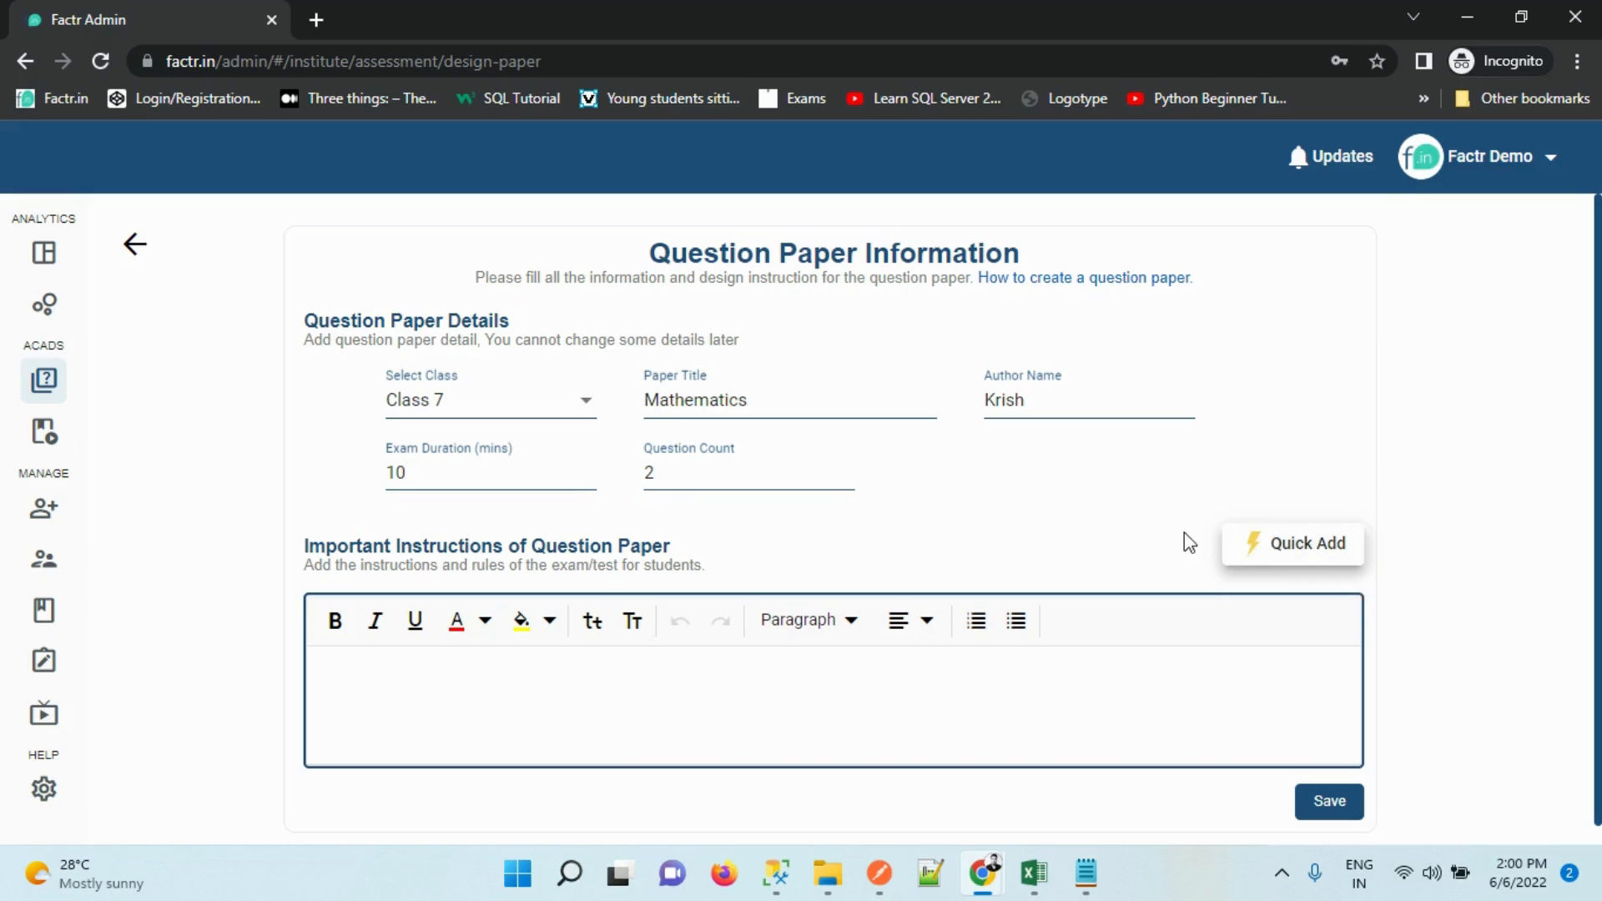
click(1249, 552)
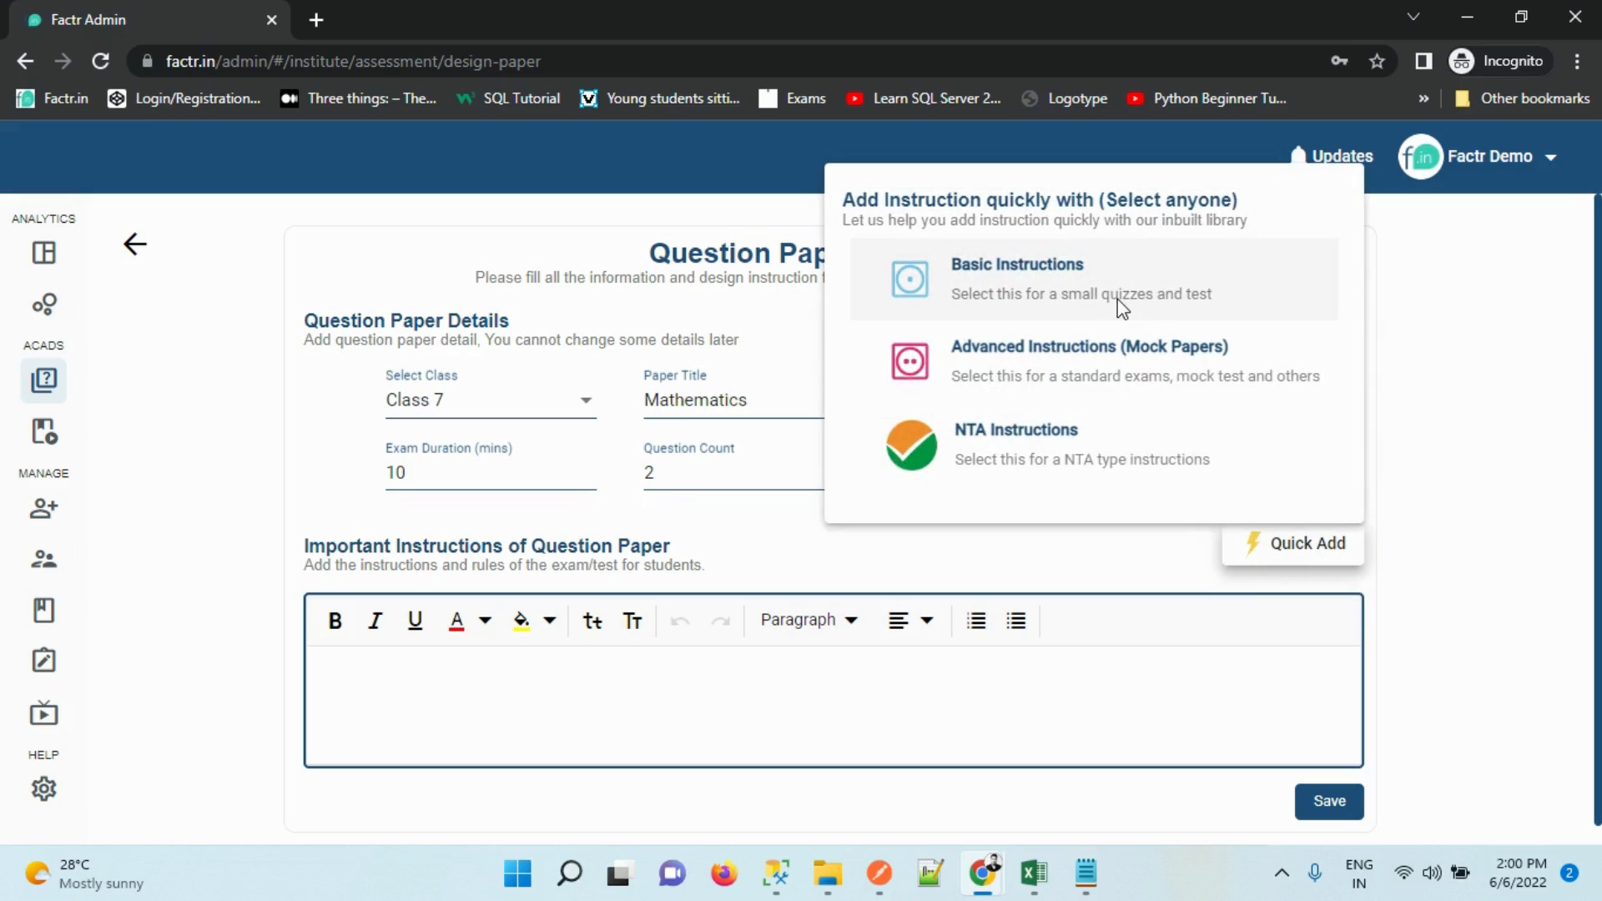
click(1118, 299)
scroll(1557, 501, down, 2)
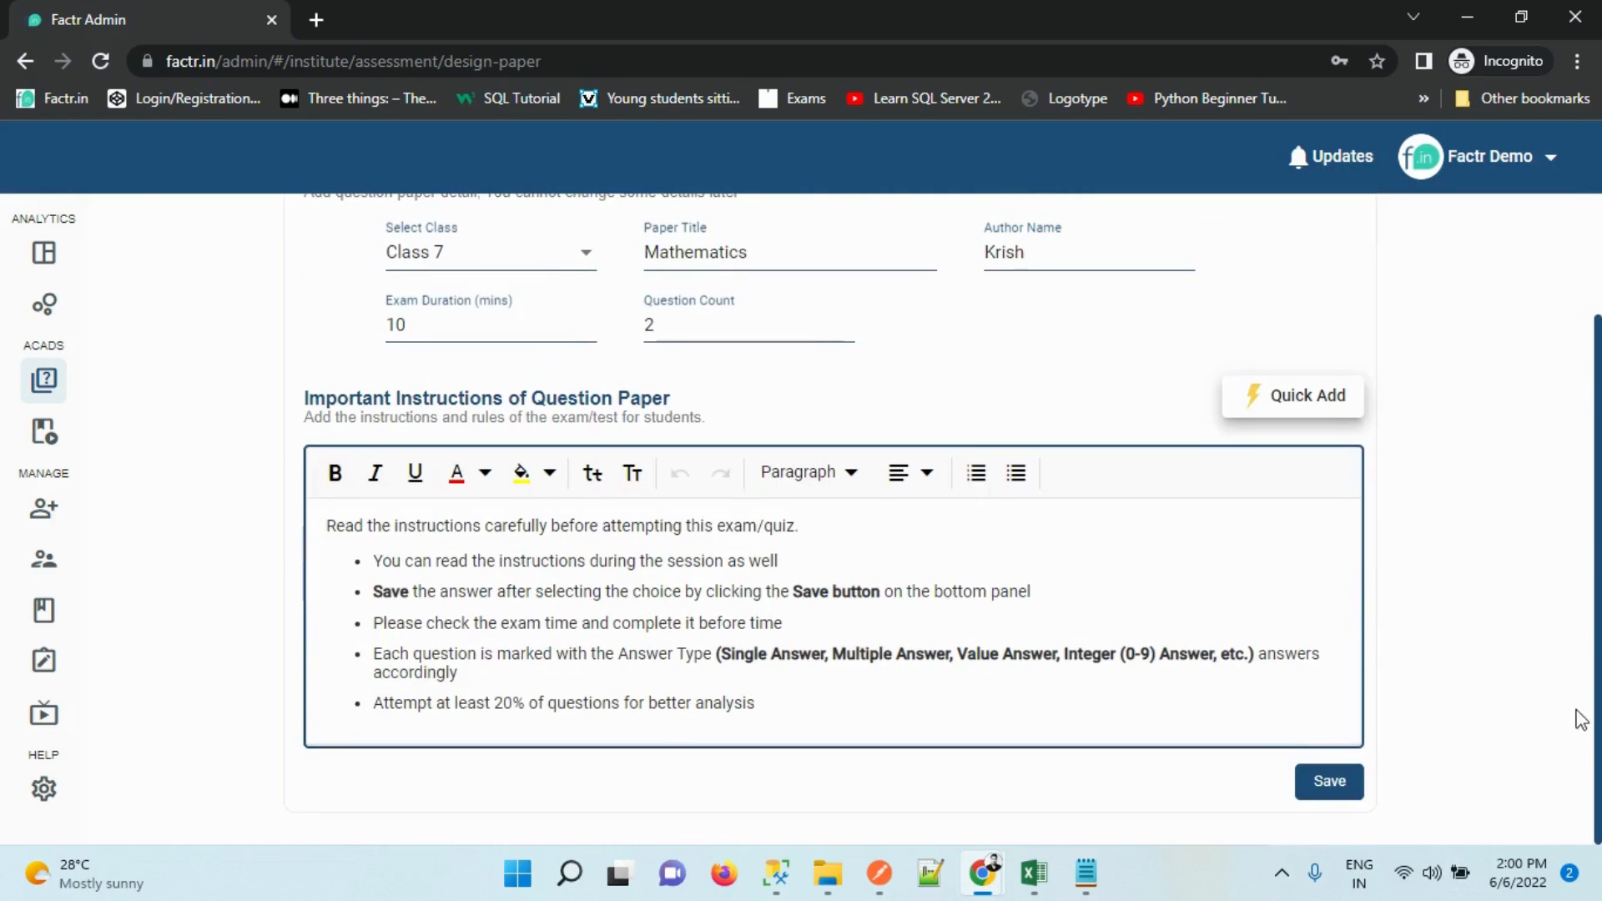
click(1312, 784)
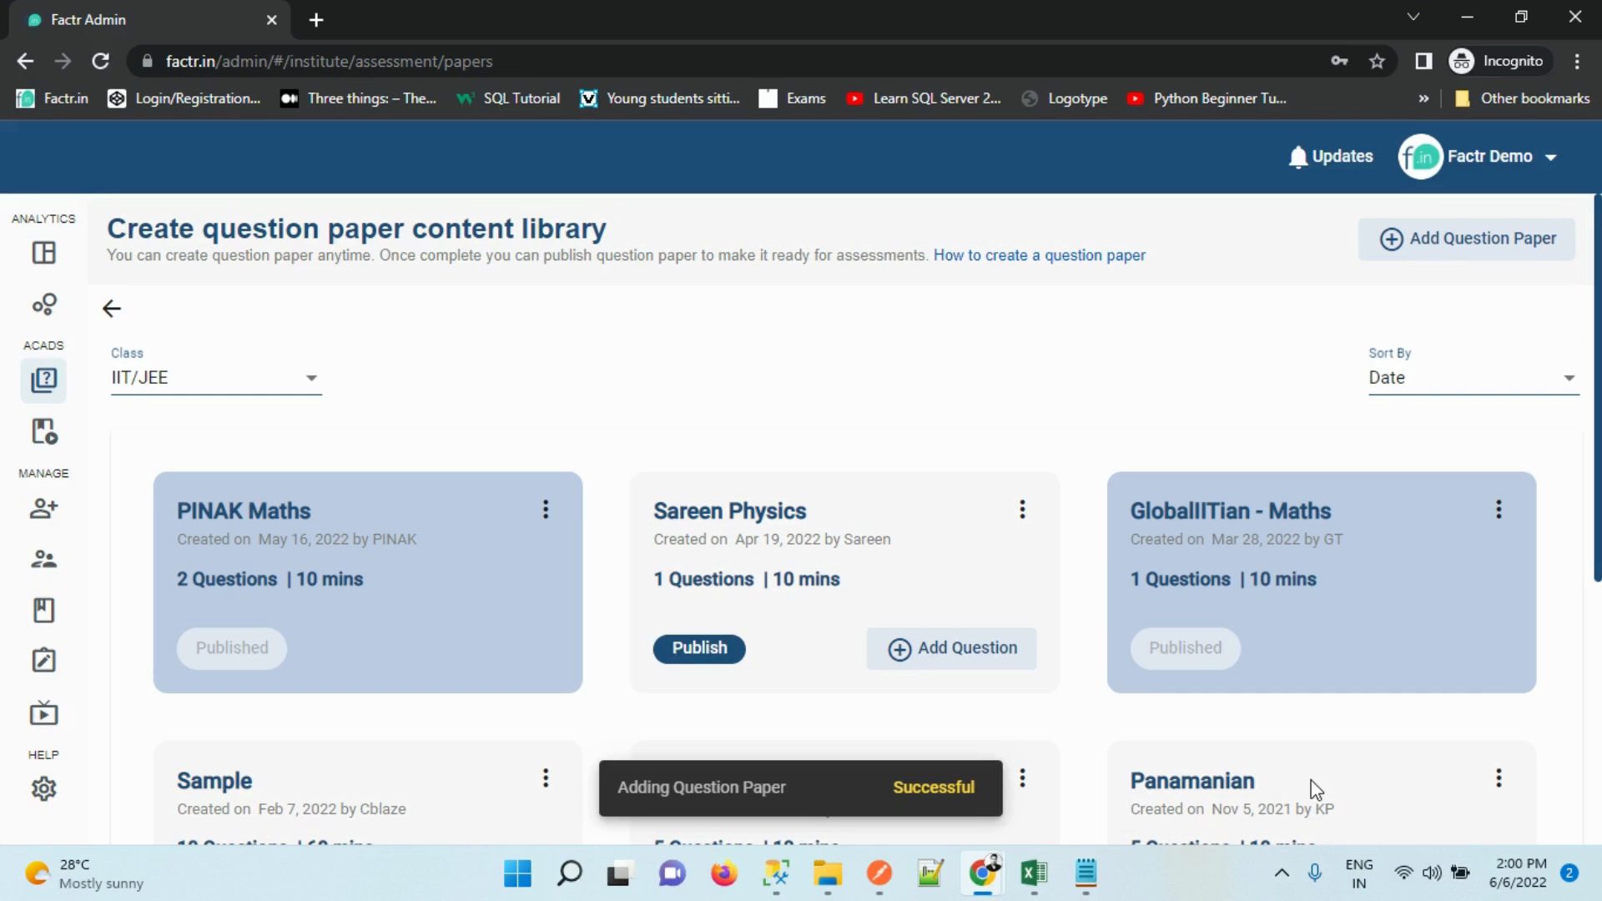
Filter papers to Class 7 and attempt to publish Mathematics, dismissing the failure message
click(261, 374)
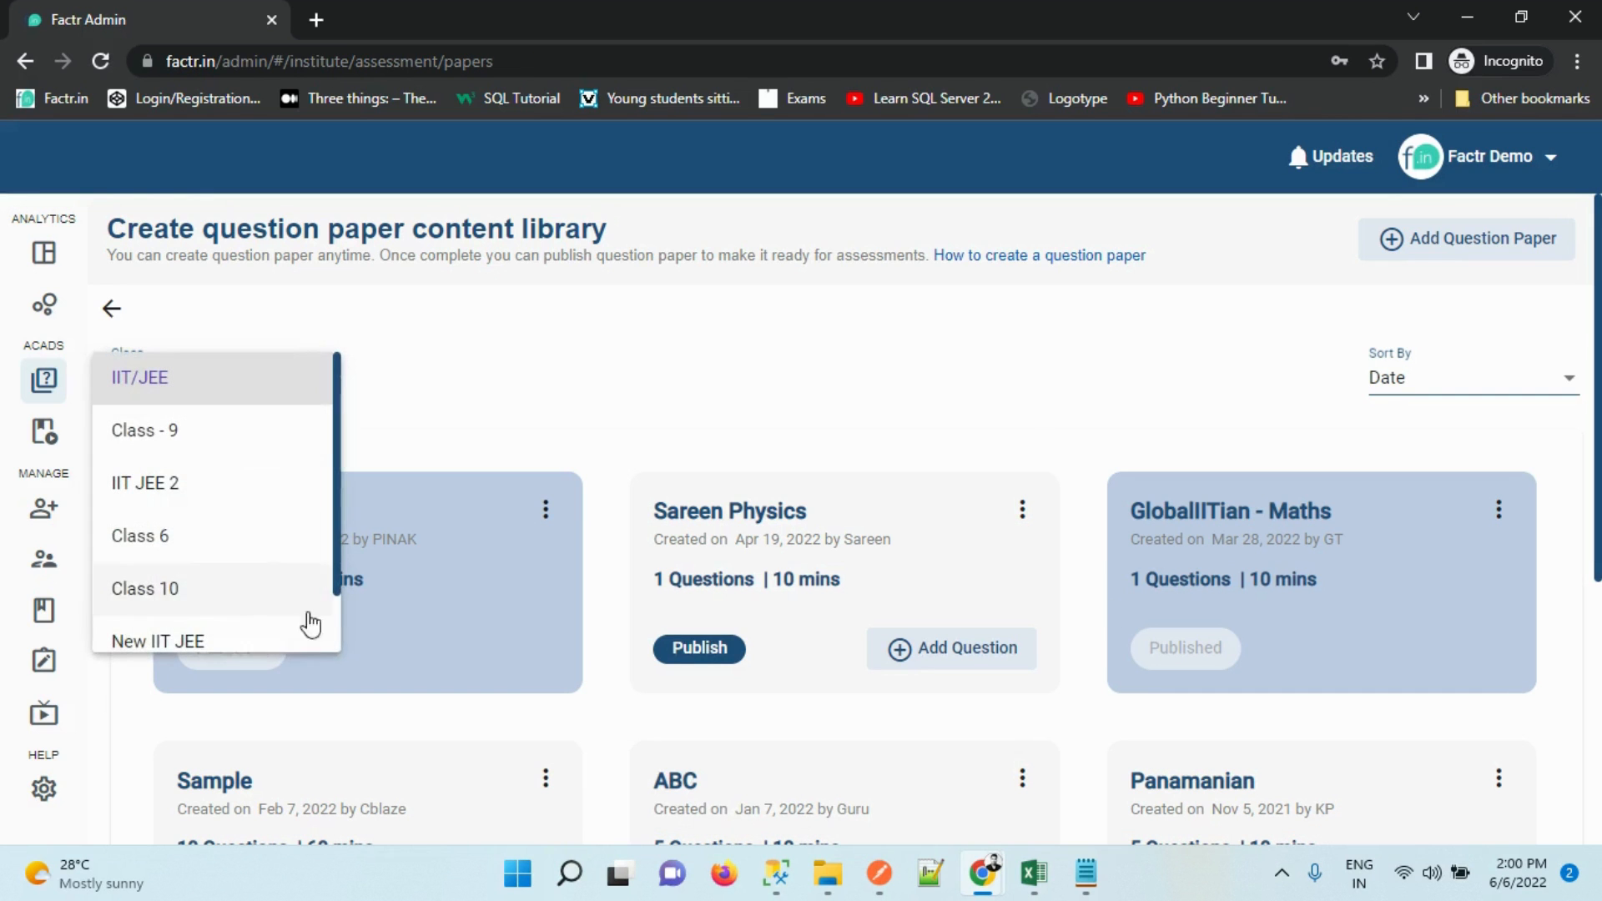
scroll(317, 642, down, 1)
click(242, 627)
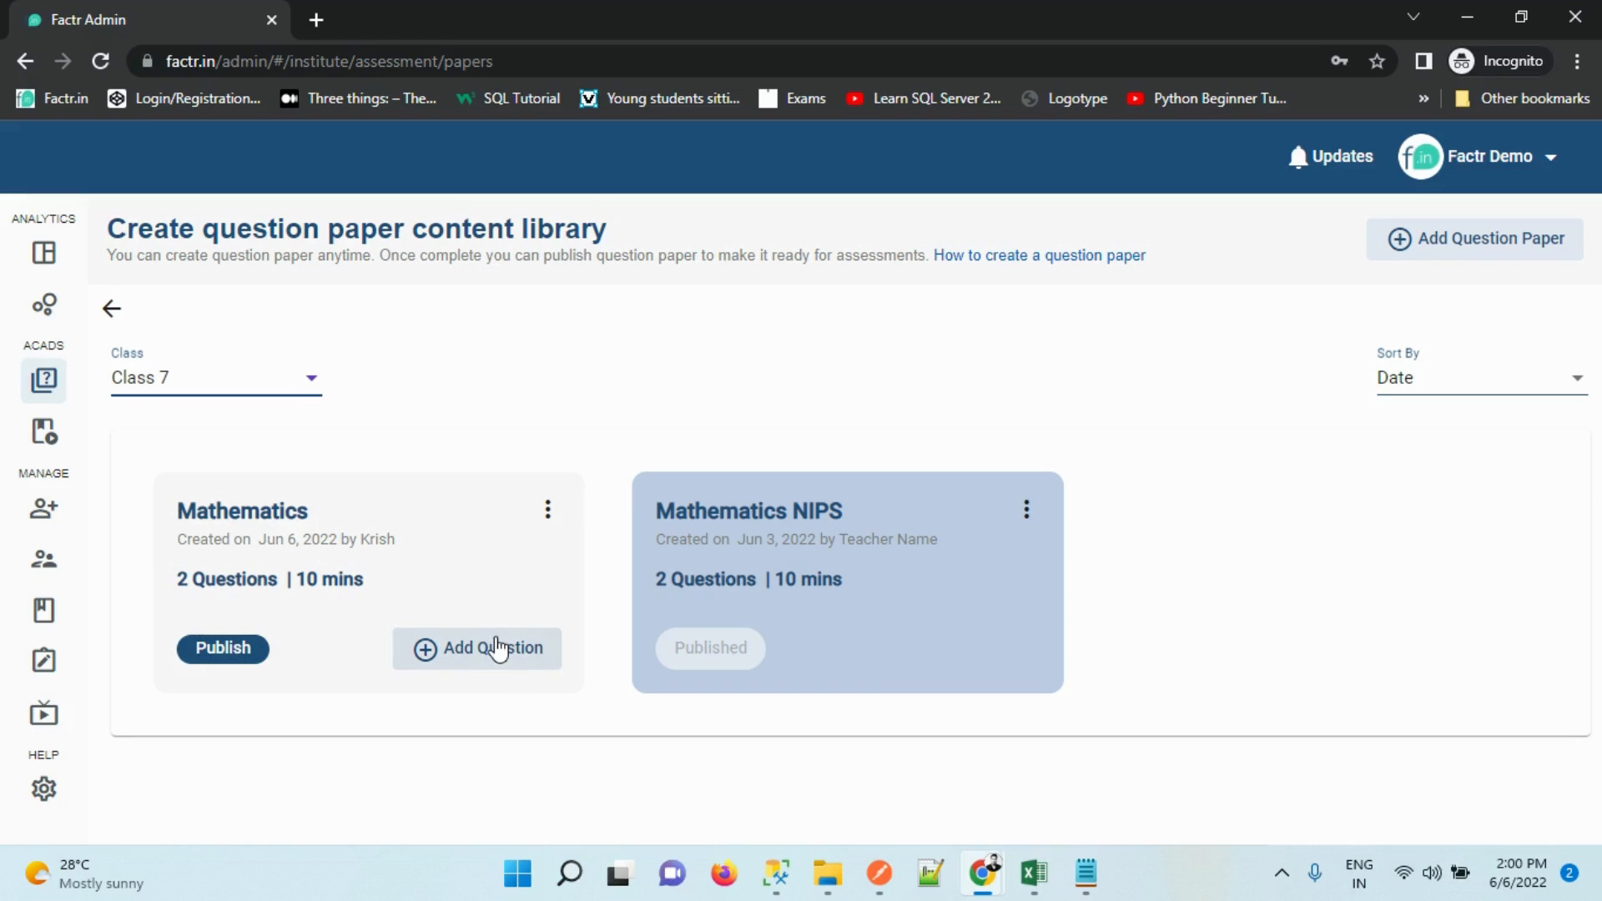
click(243, 655)
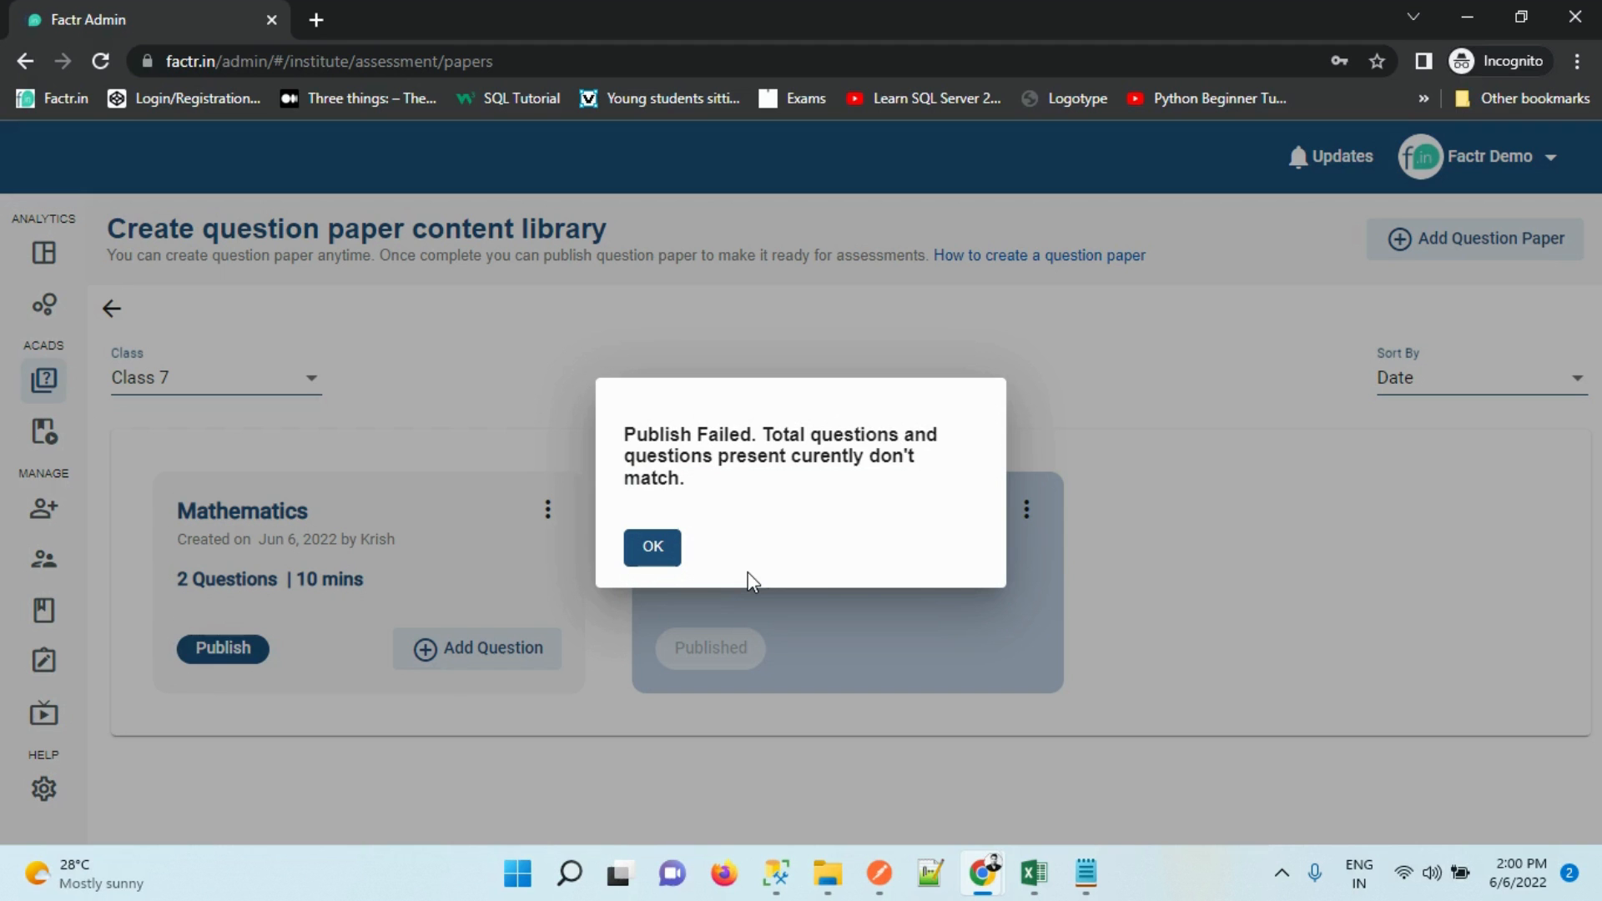
click(650, 551)
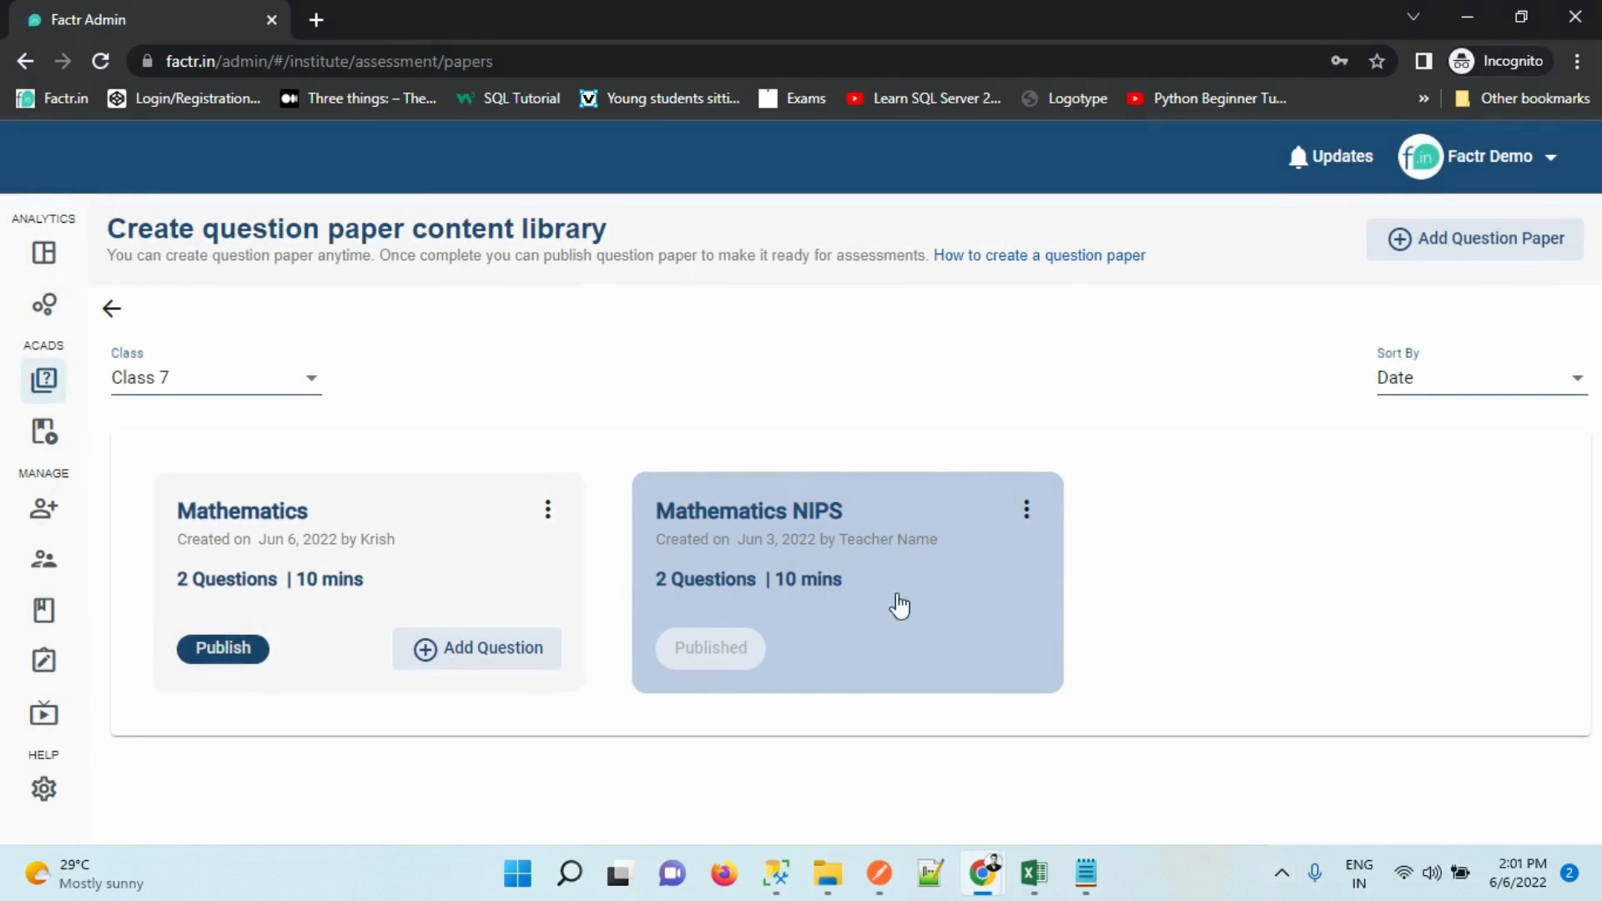
Check the Mathematics and Mathematics NIPS paper options, then start adding questions to Mathematics
click(548, 509)
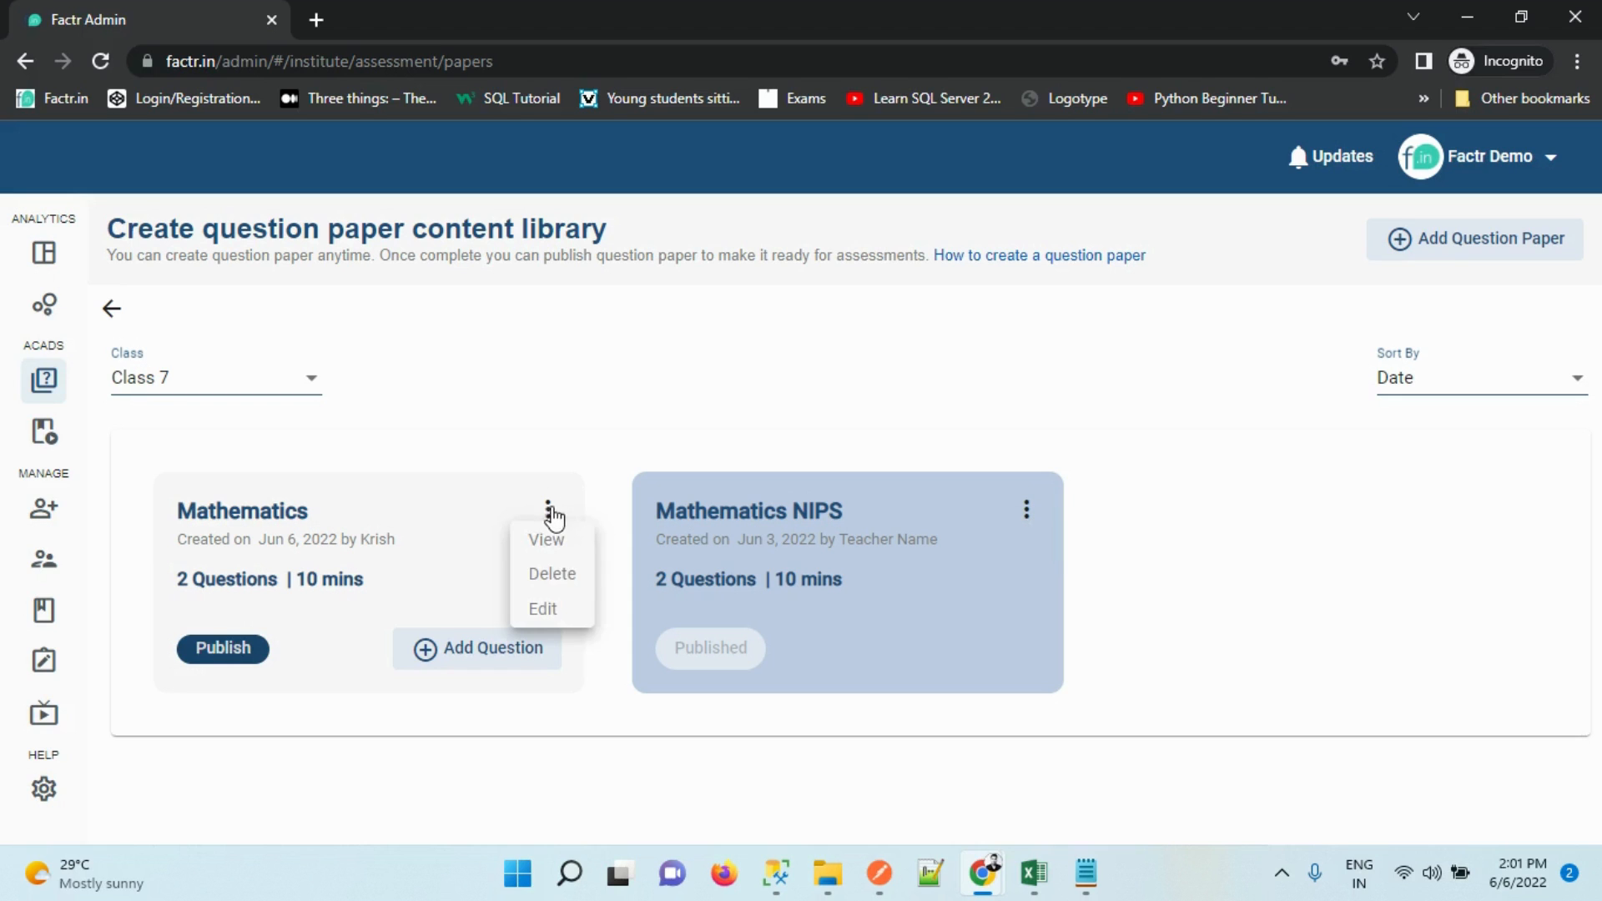
click(542, 610)
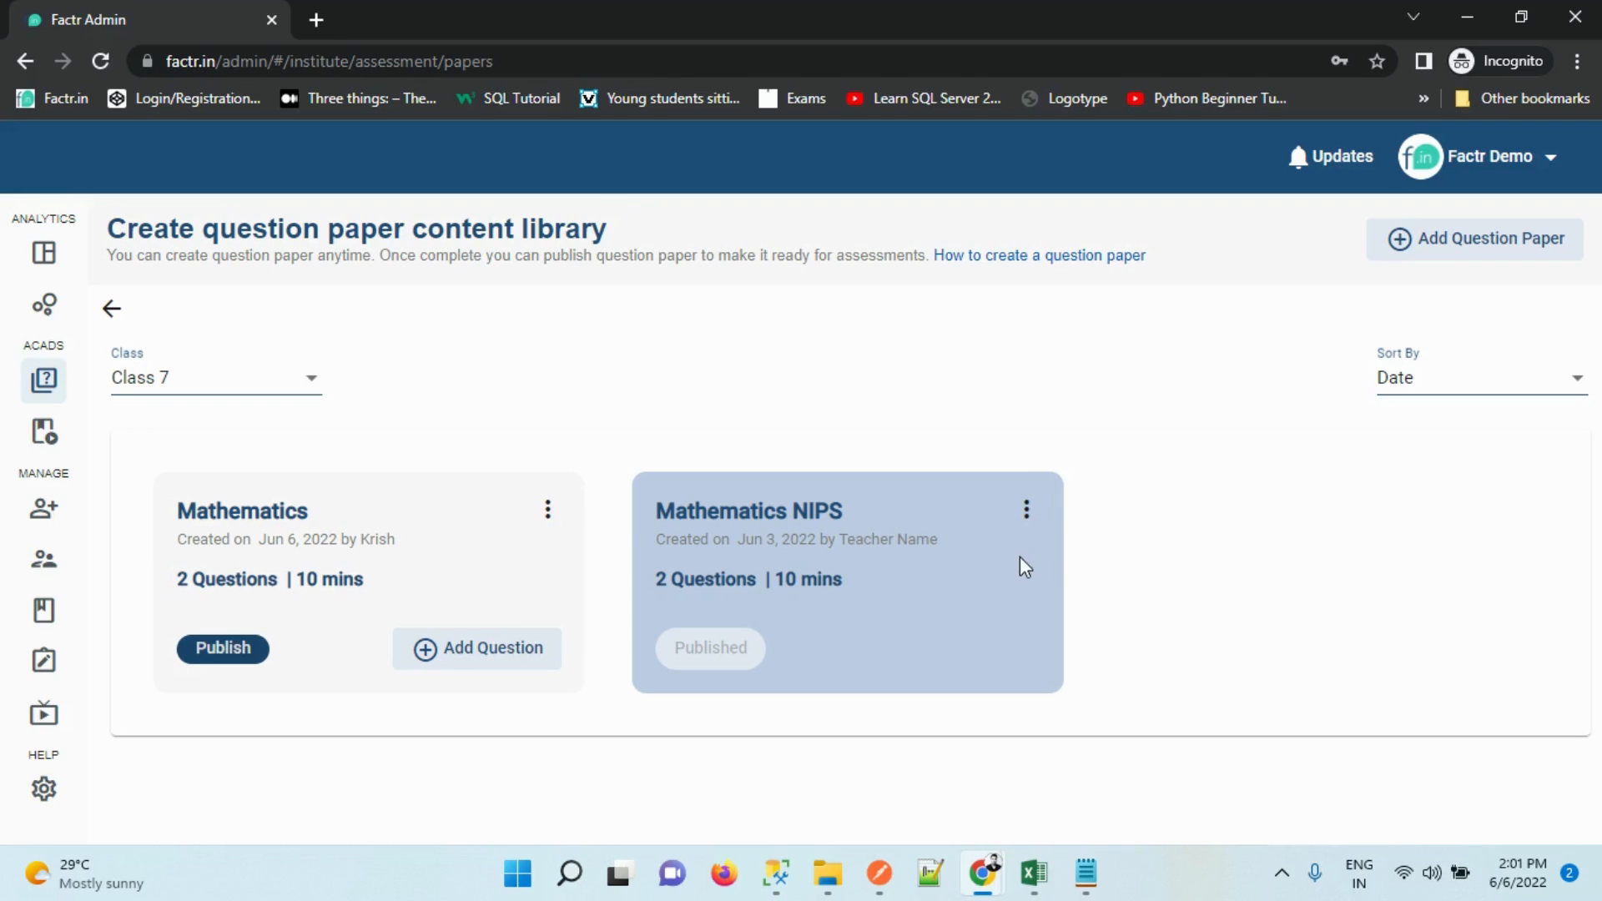
click(1026, 511)
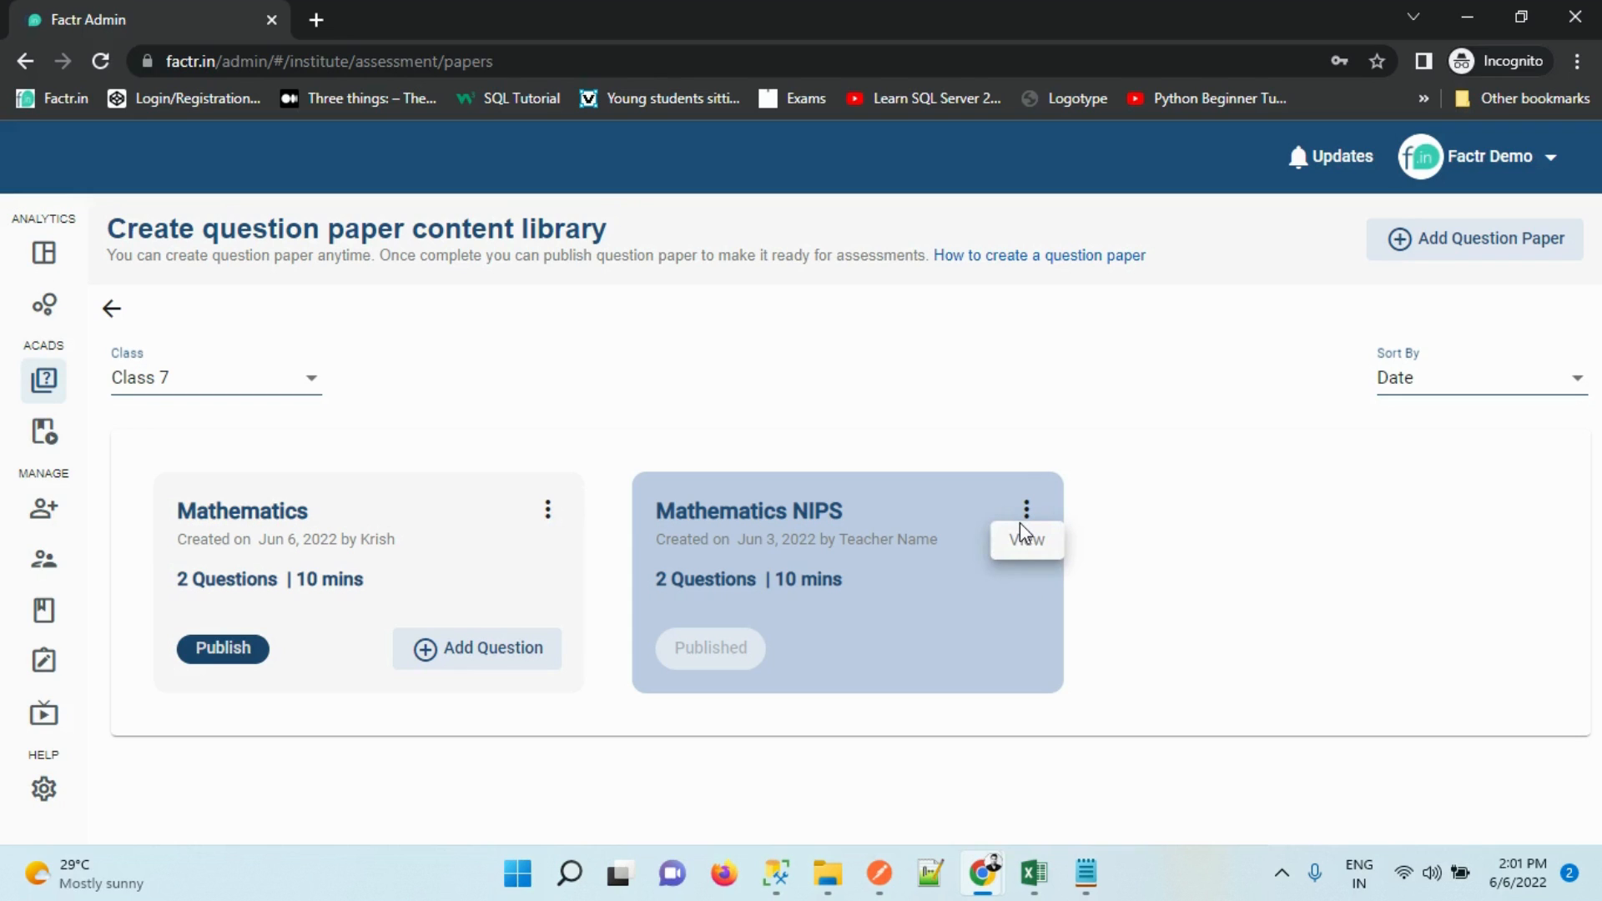
click(765, 554)
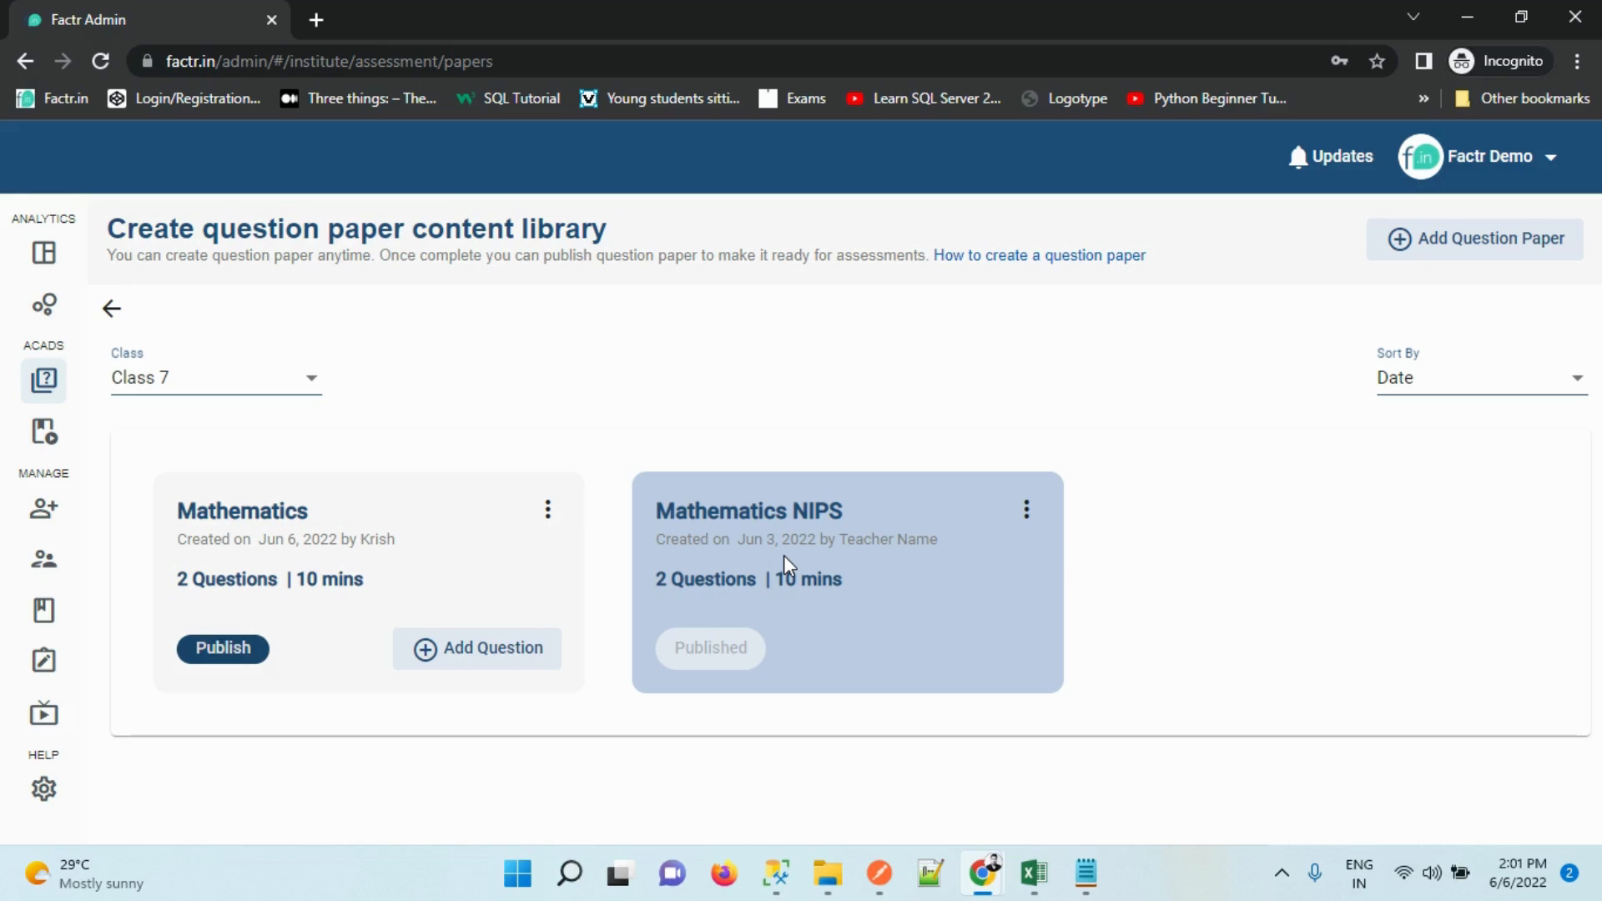
click(547, 509)
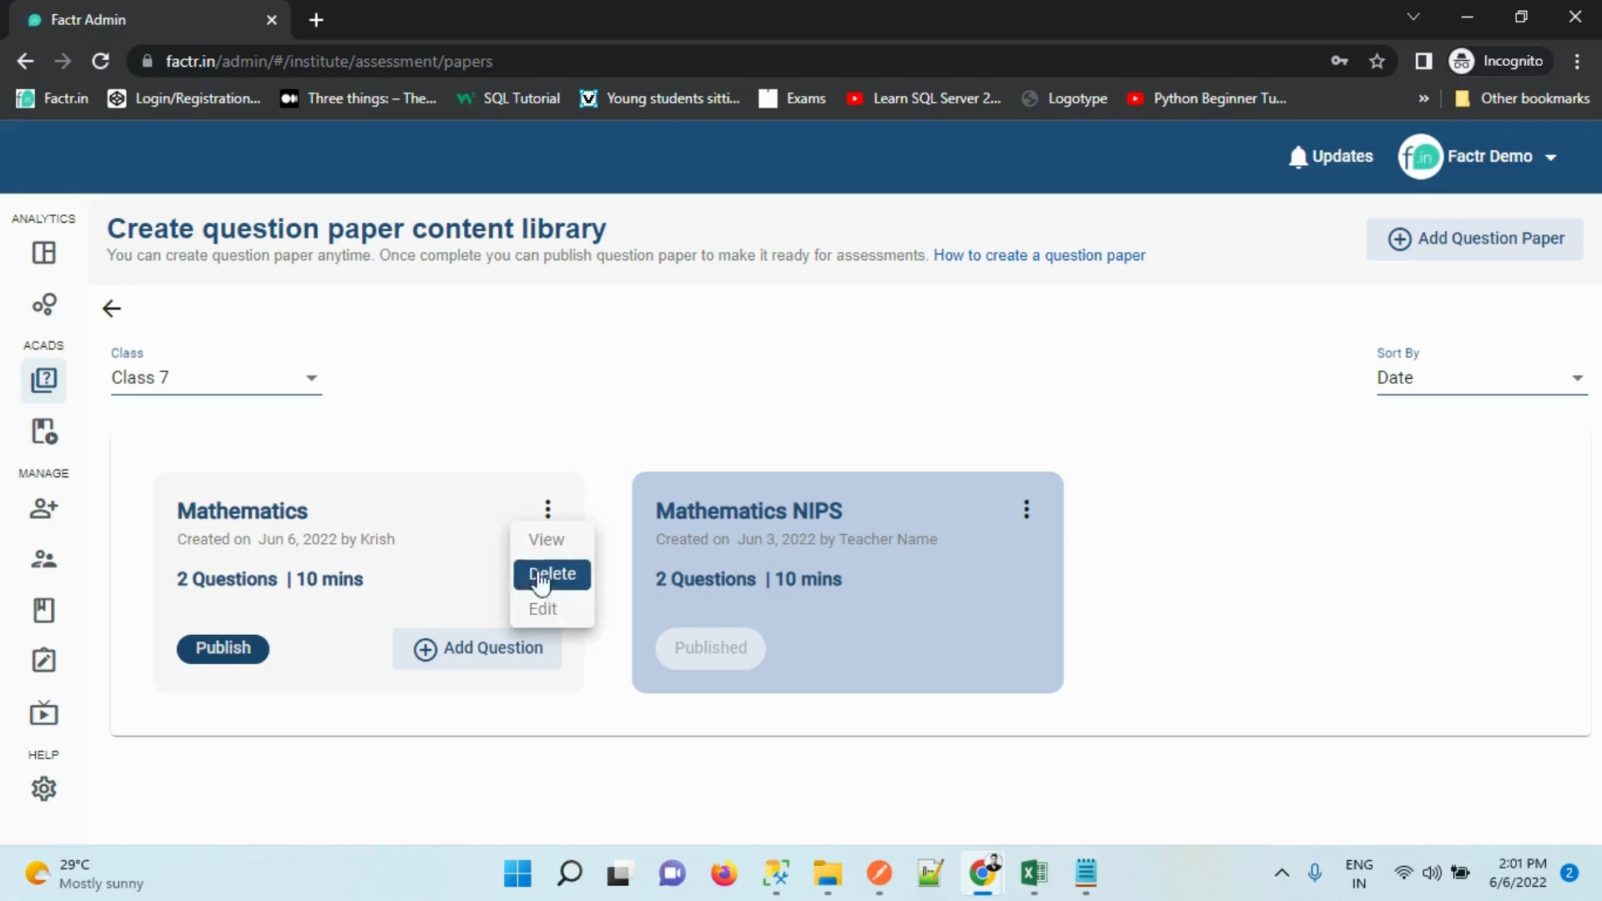
click(537, 590)
click(548, 510)
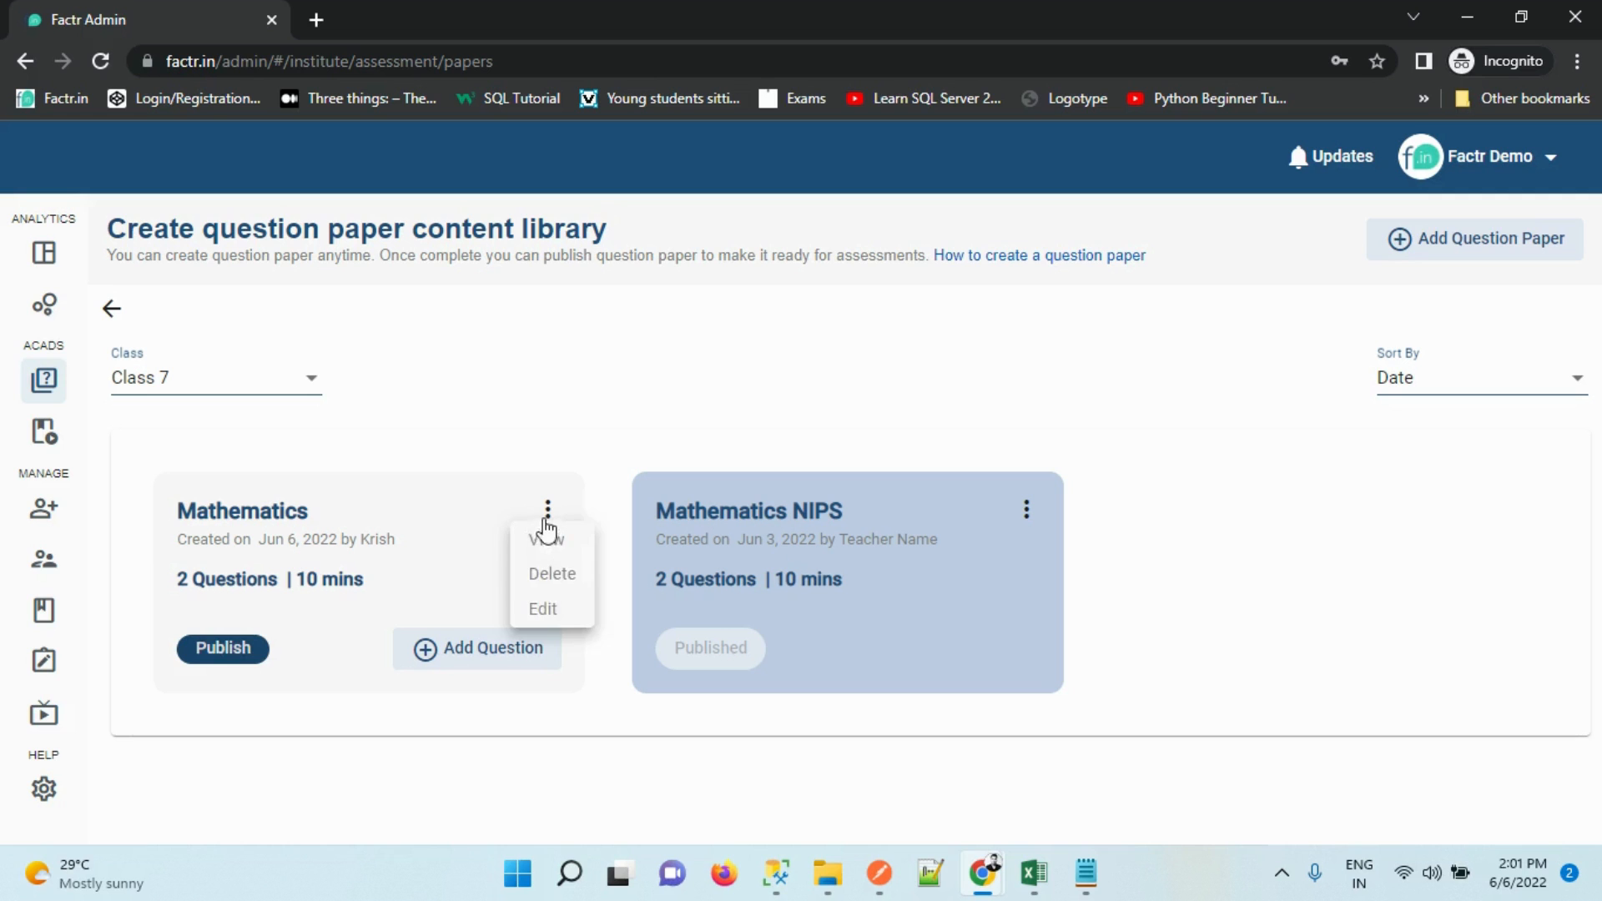
click(541, 584)
click(454, 642)
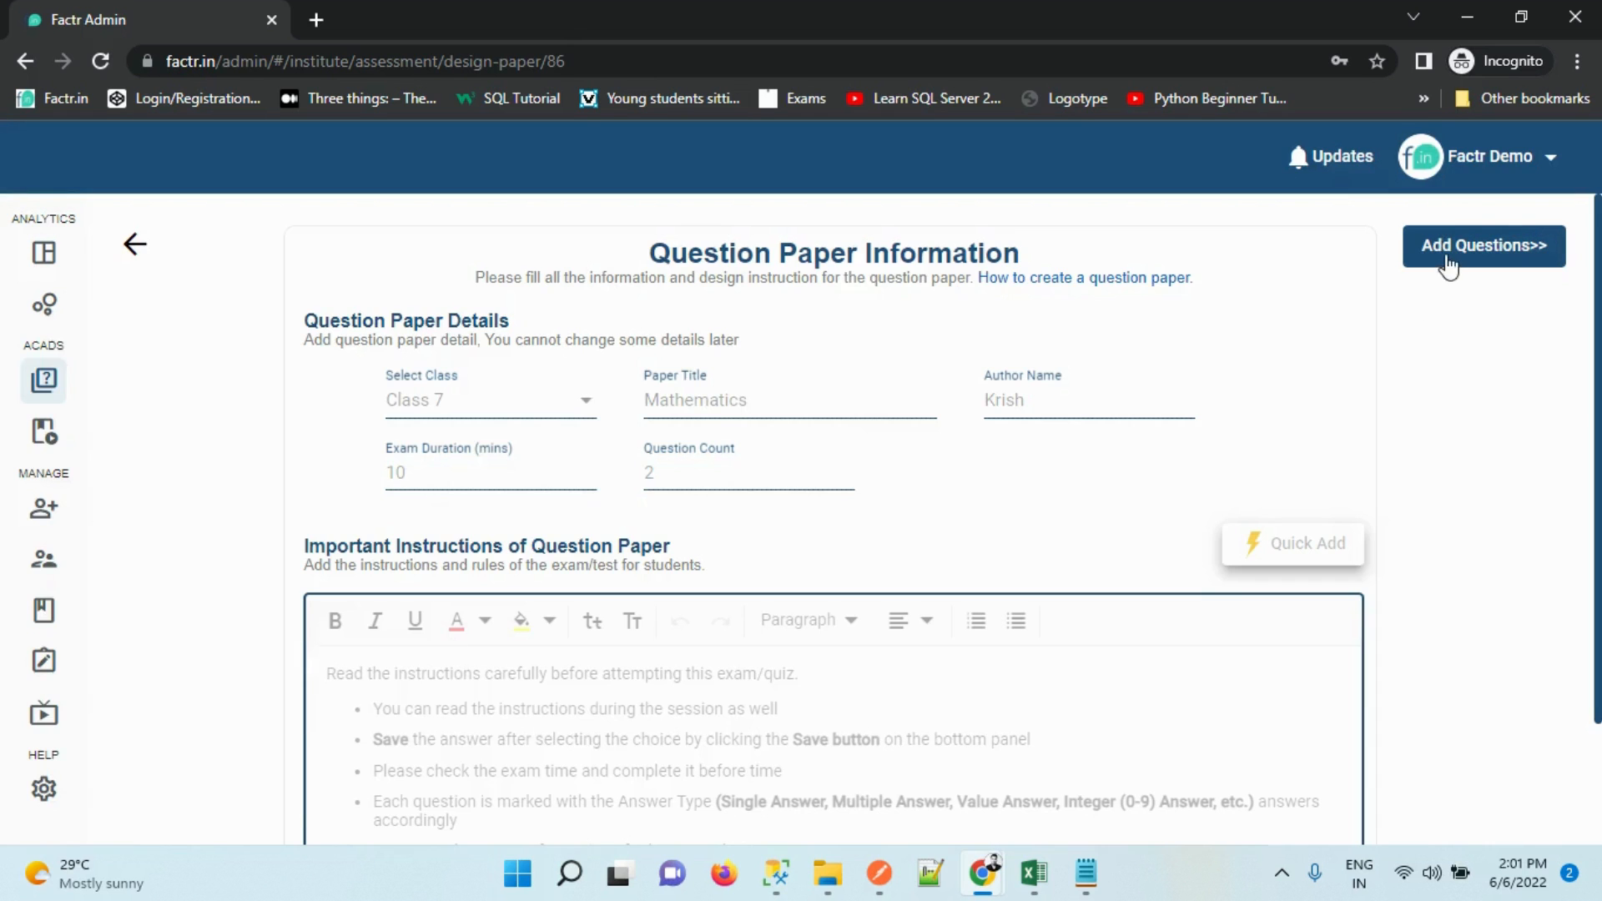
Add a single-answer question as Q1 on the paper's question page
click(1449, 265)
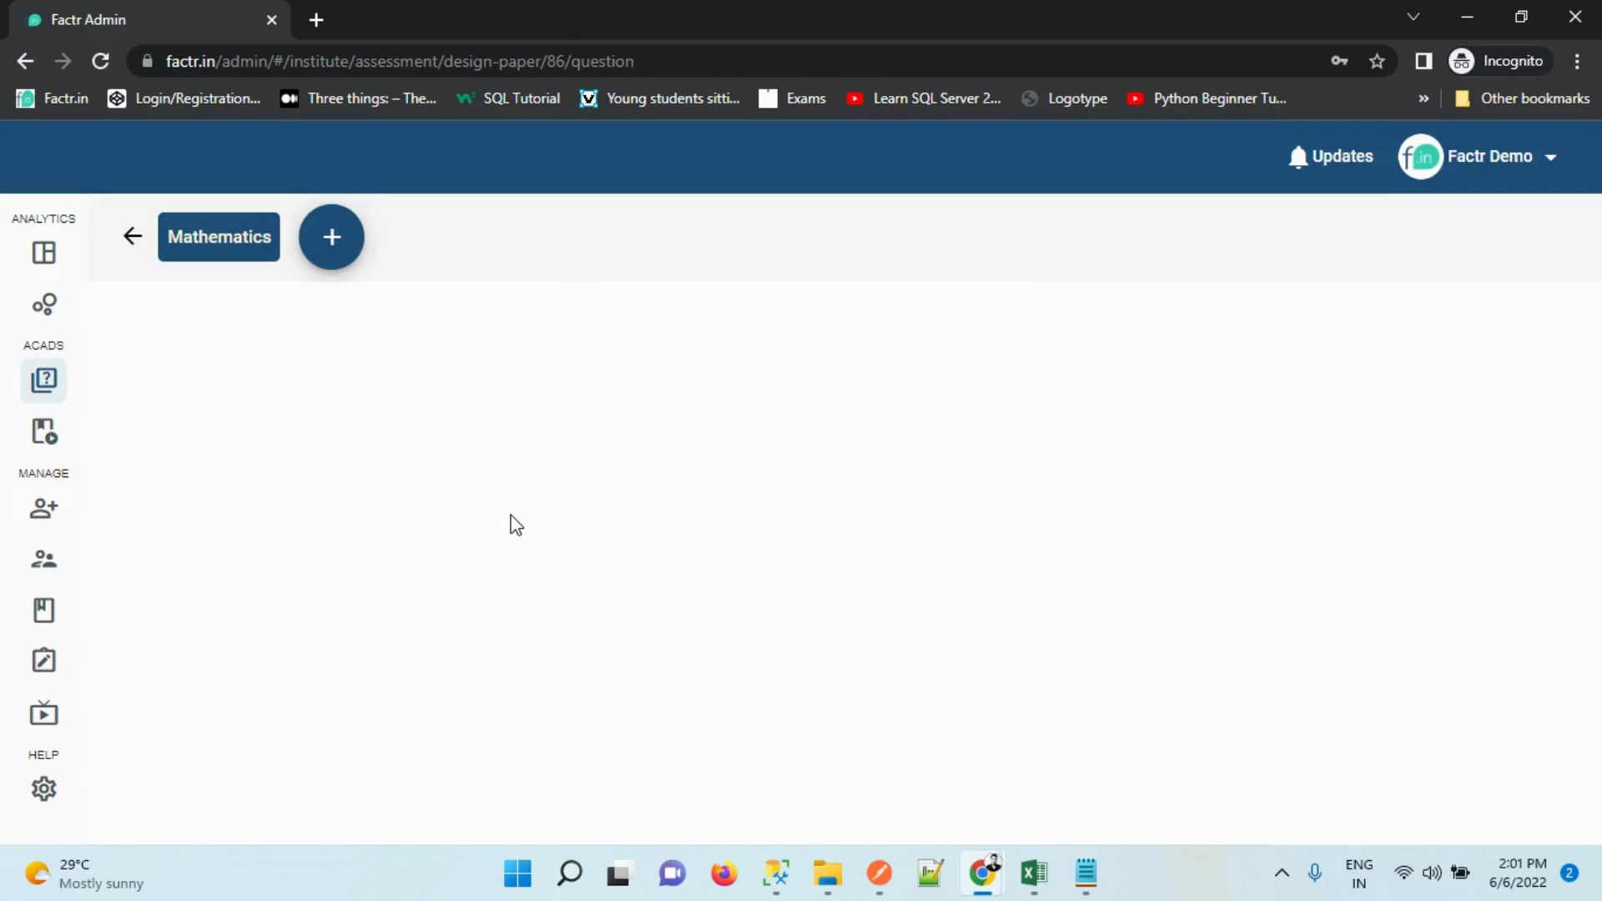
click(332, 261)
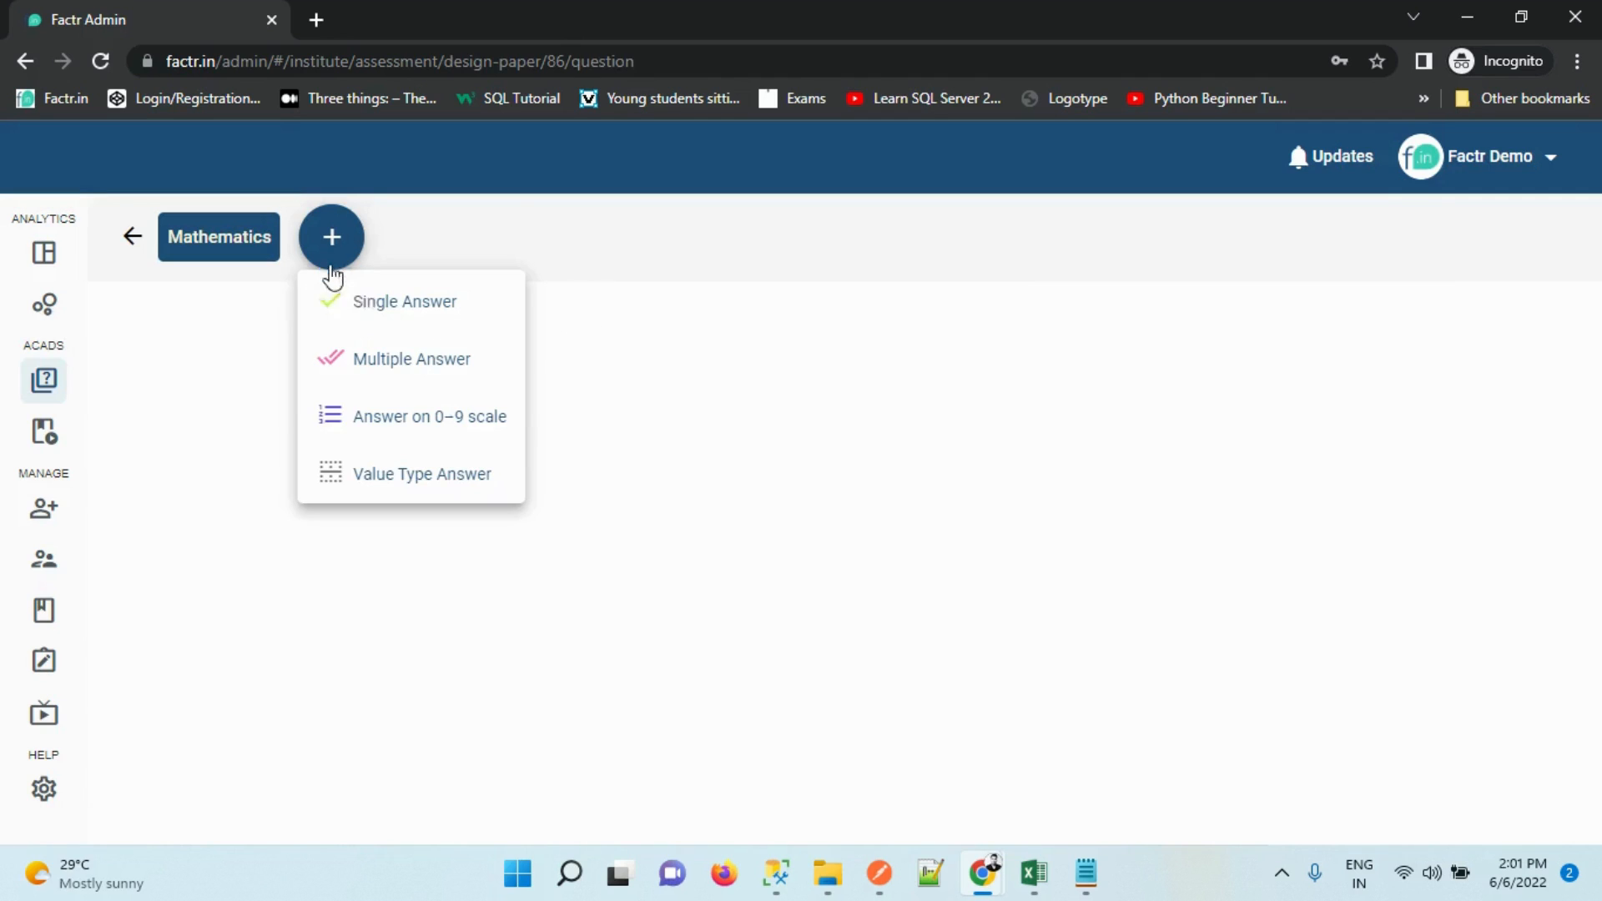
click(410, 307)
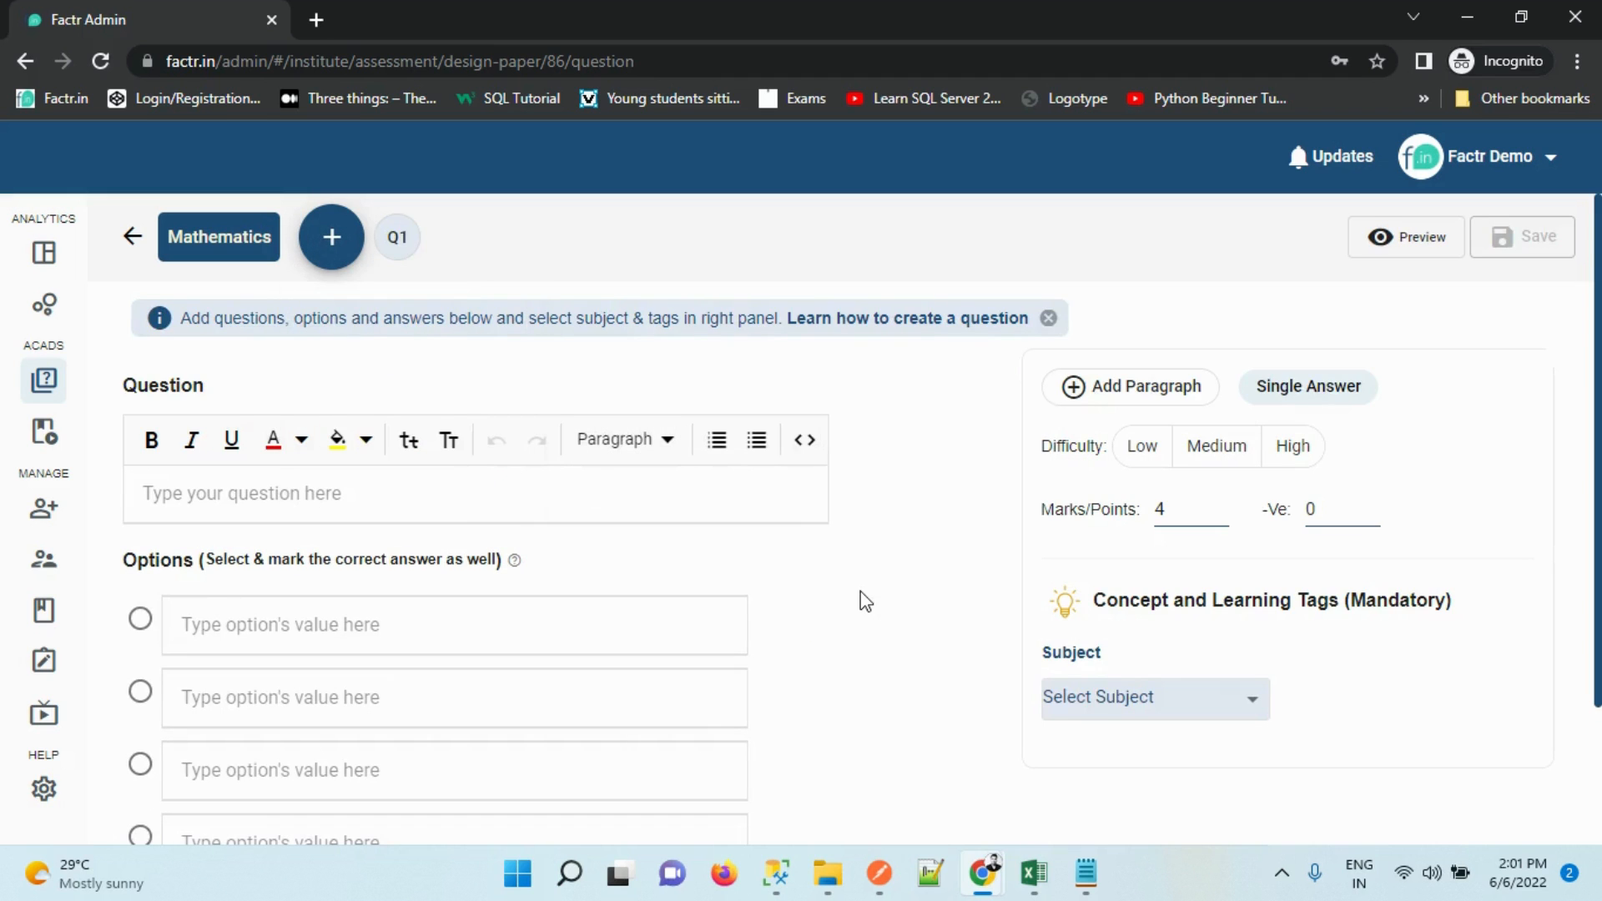
scroll(962, 422, down, 2)
scroll(1574, 584, up, 2)
Write 'Write Question' as the question text with an a/x fraction, and preview it
click(266, 494)
text(Write Question)
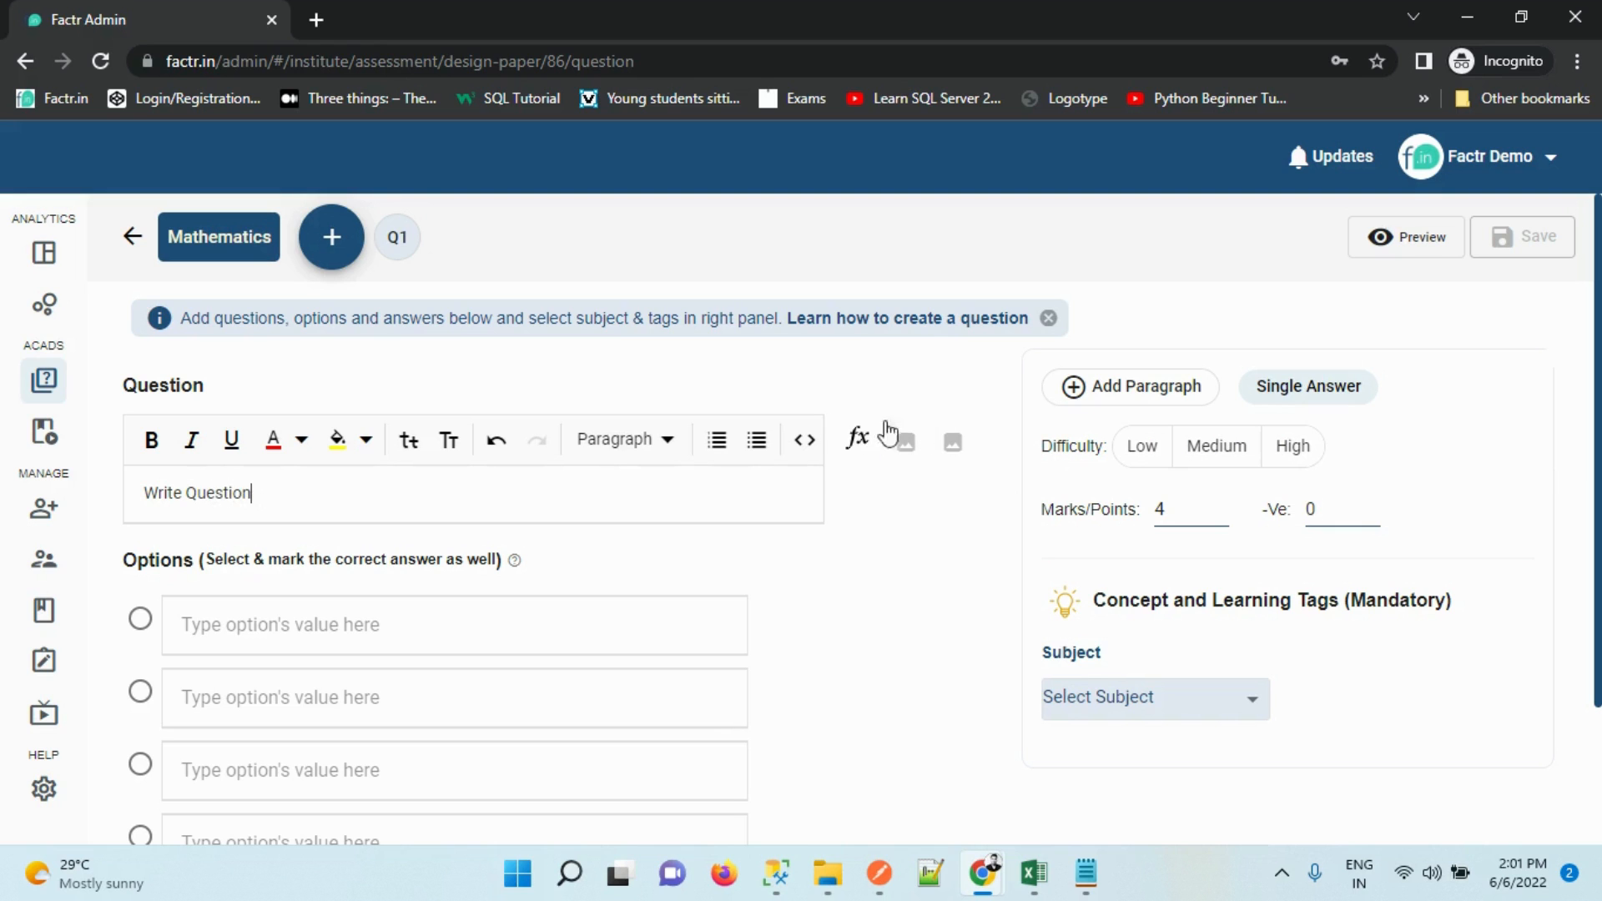
click(857, 439)
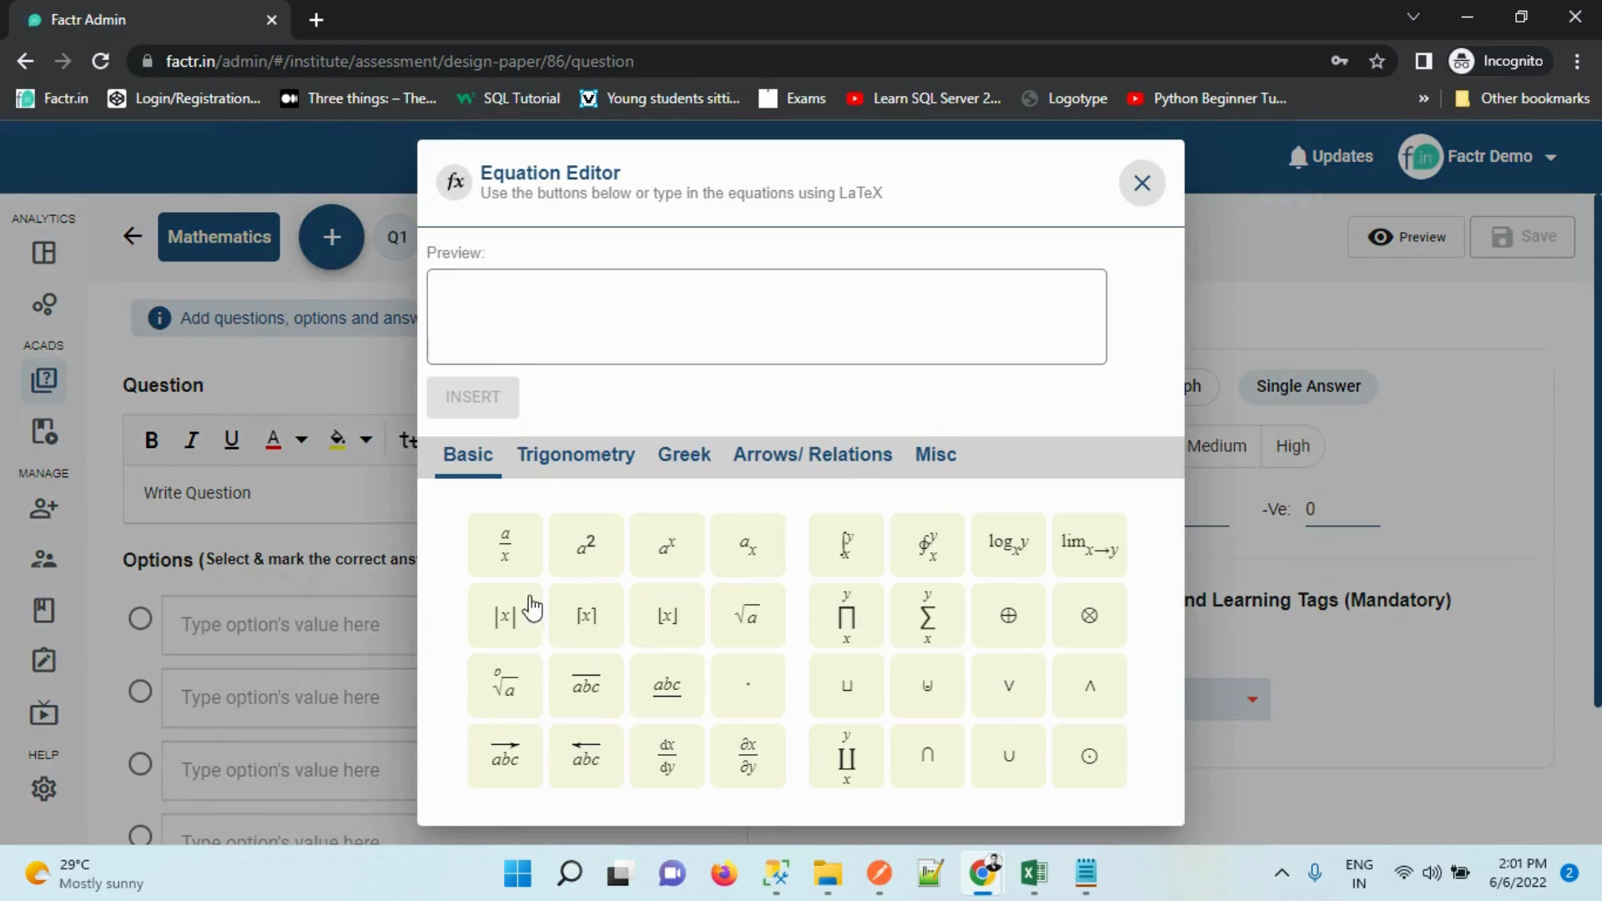
click(504, 558)
click(472, 398)
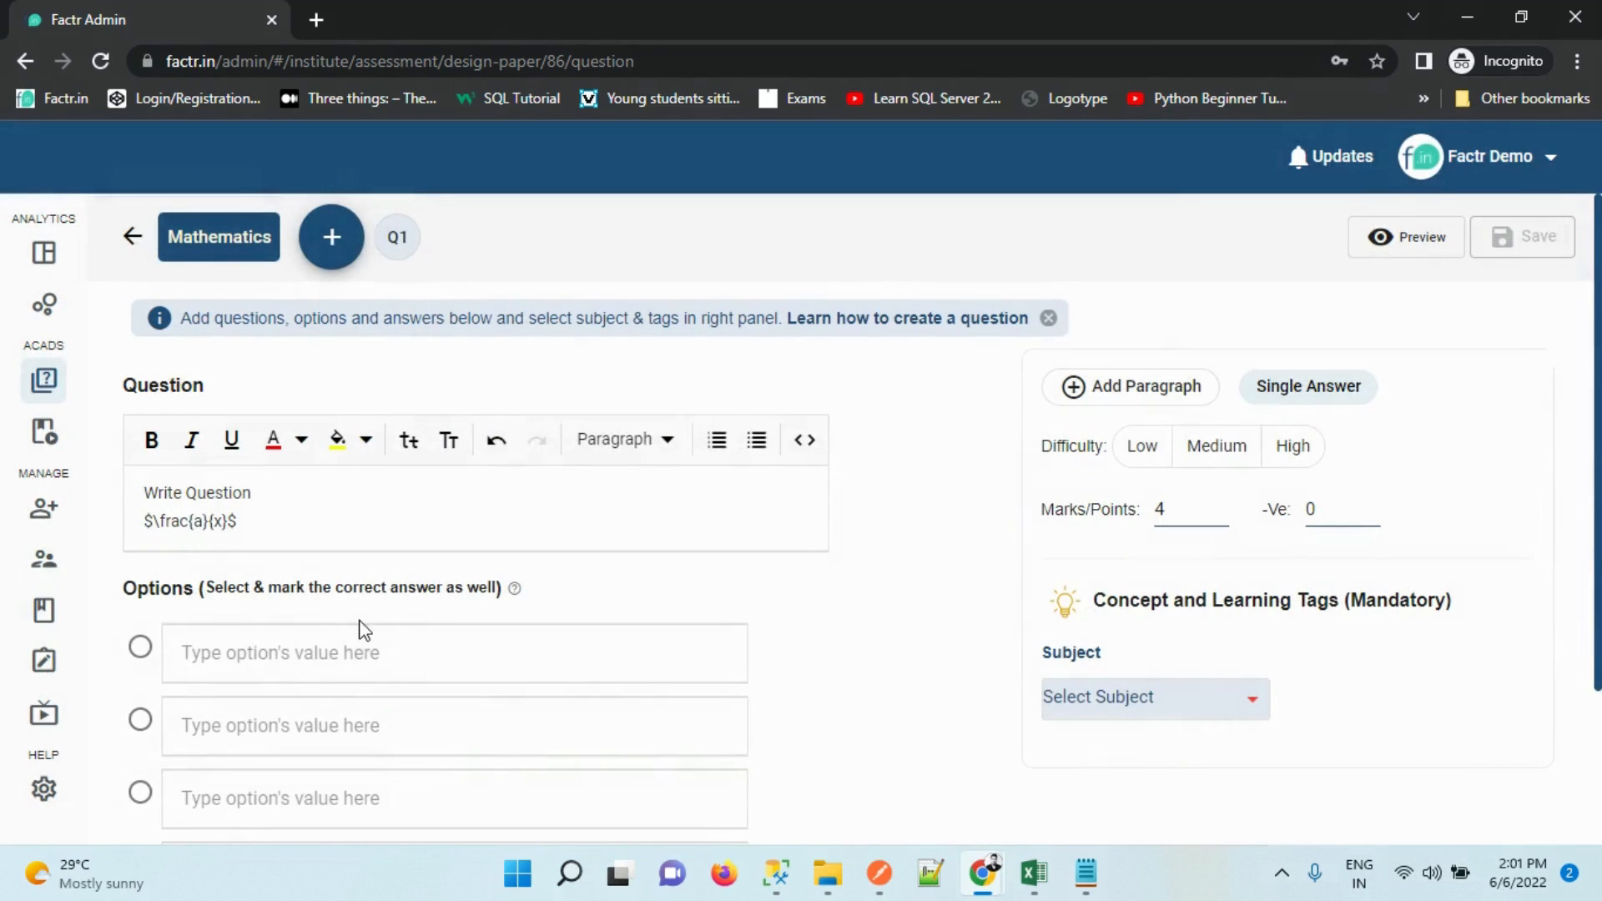
click(1418, 248)
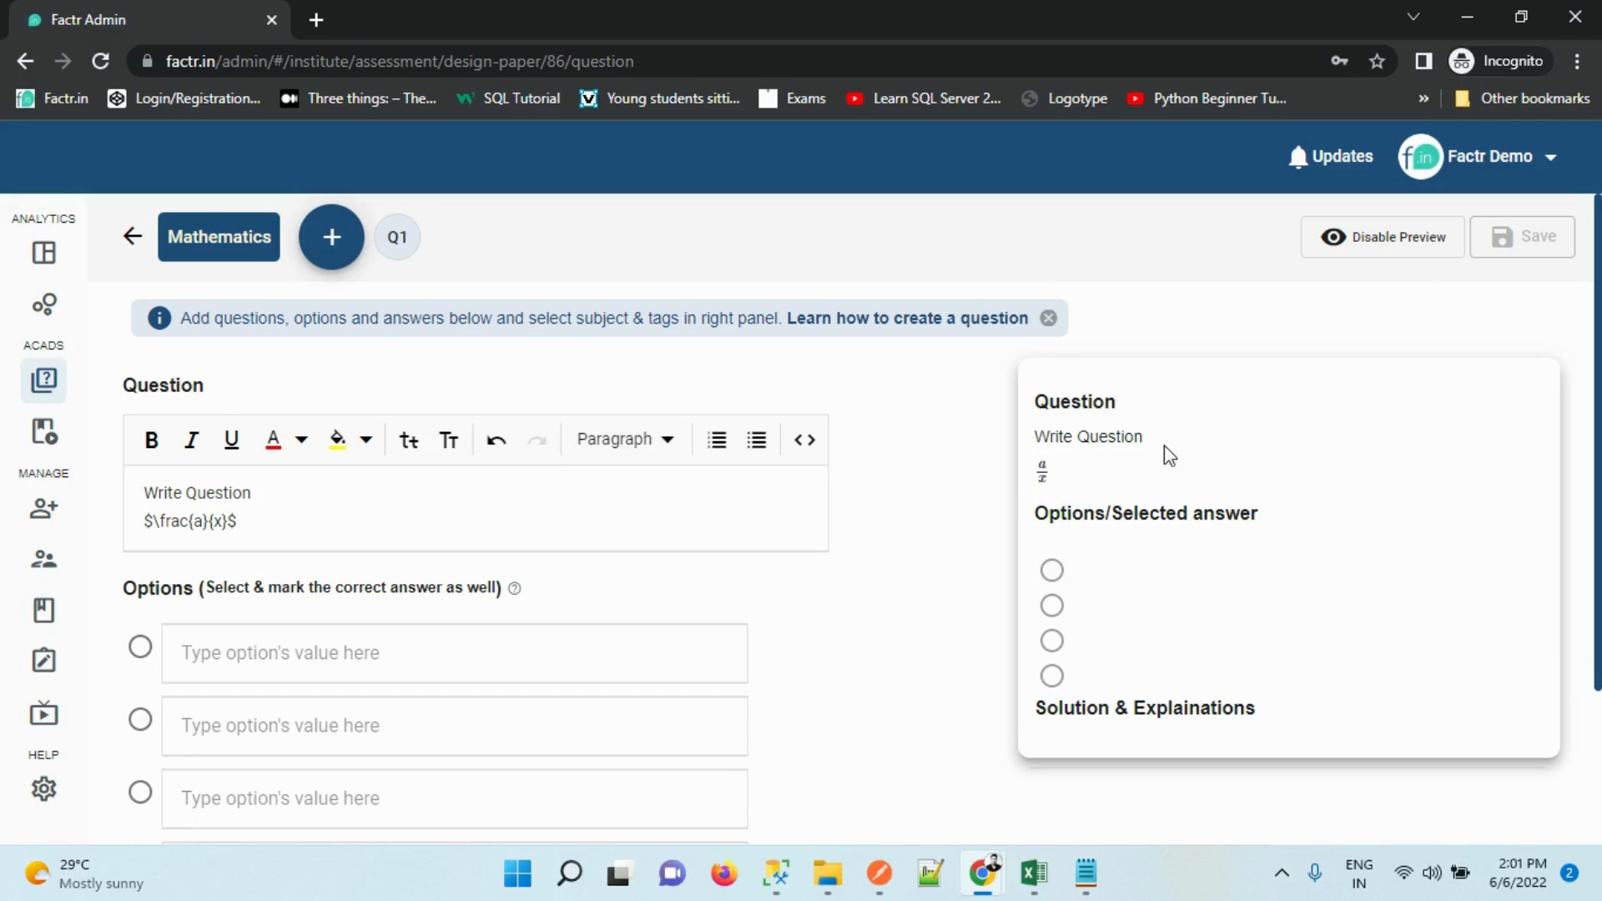
click(1444, 245)
Fill answer options 1, 2, 3 and 4, marking option 2 as correct
scroll(1269, 397, down, 2)
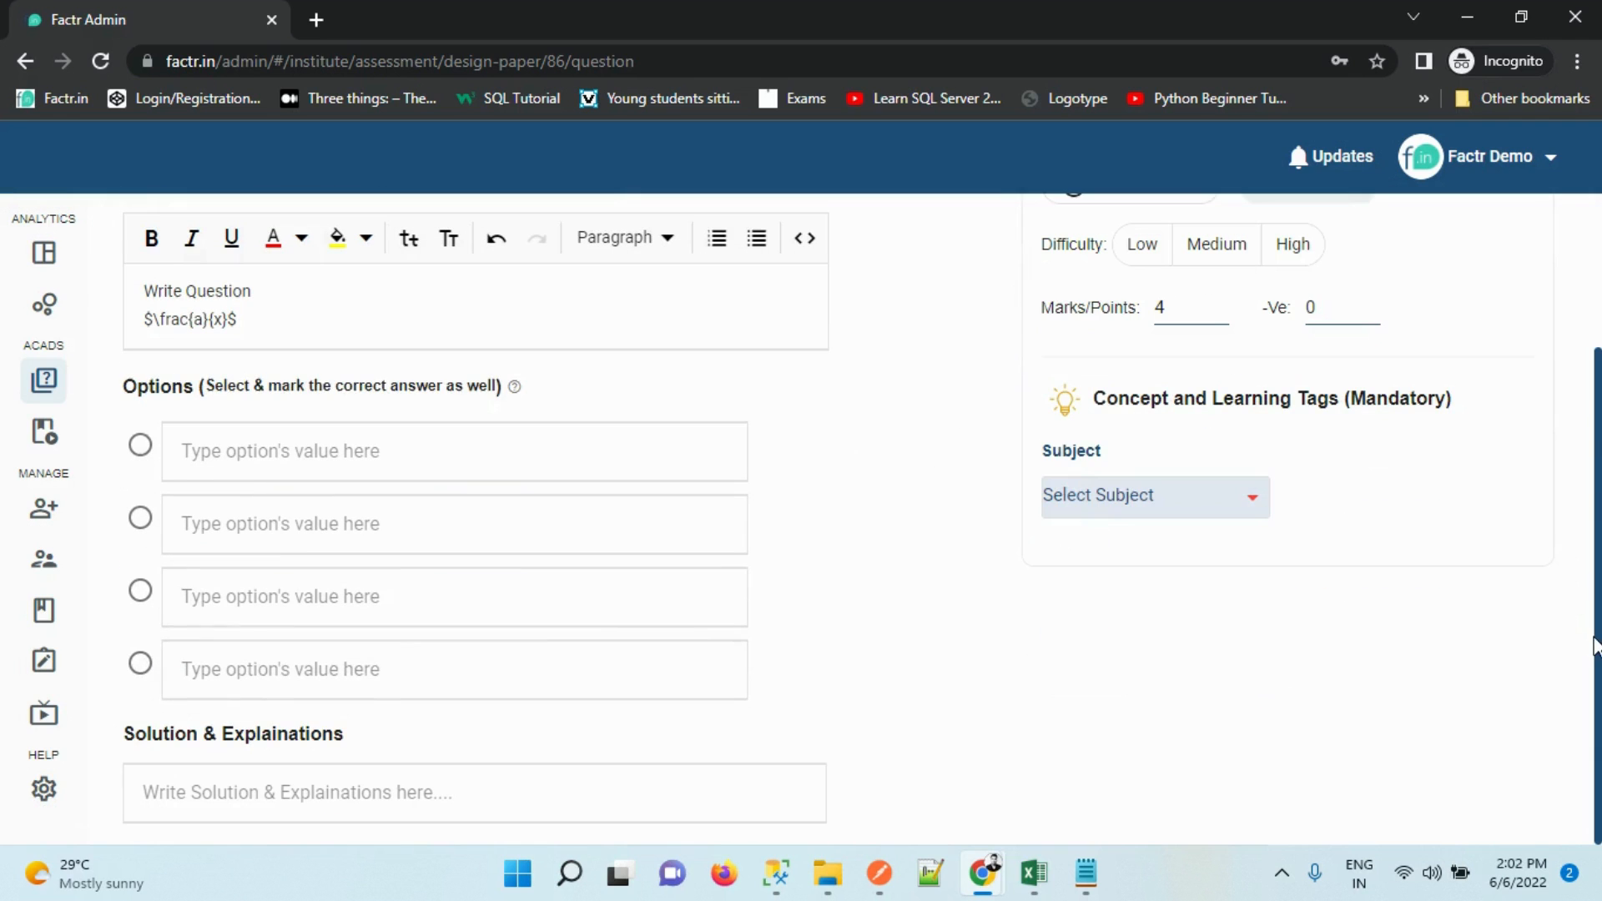
text(1)
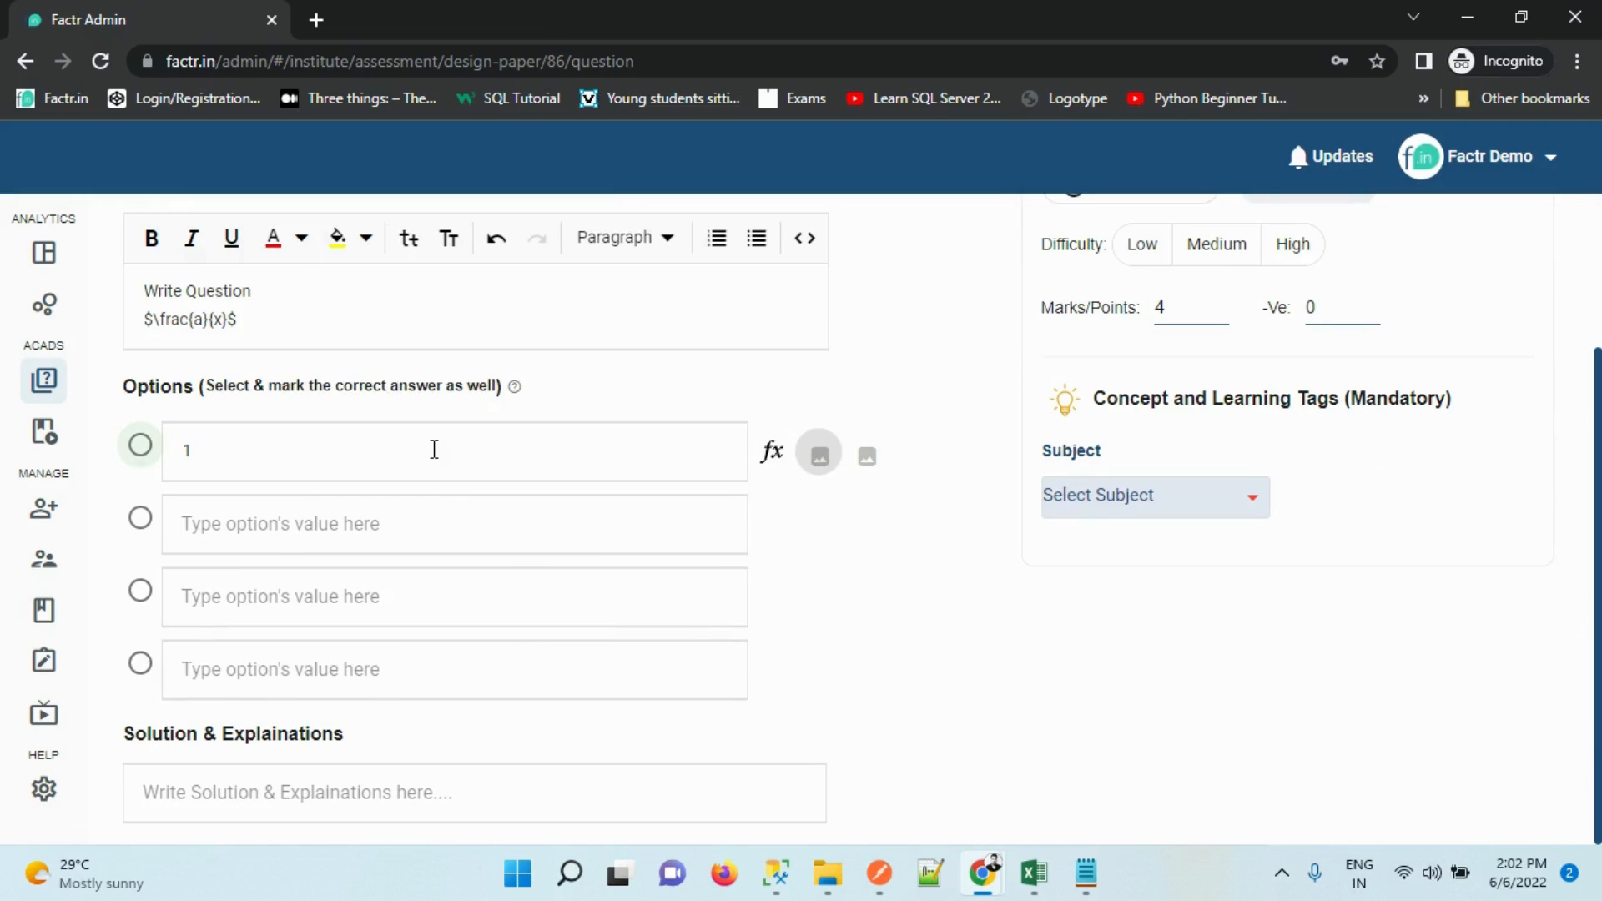
click(333, 516)
click(310, 527)
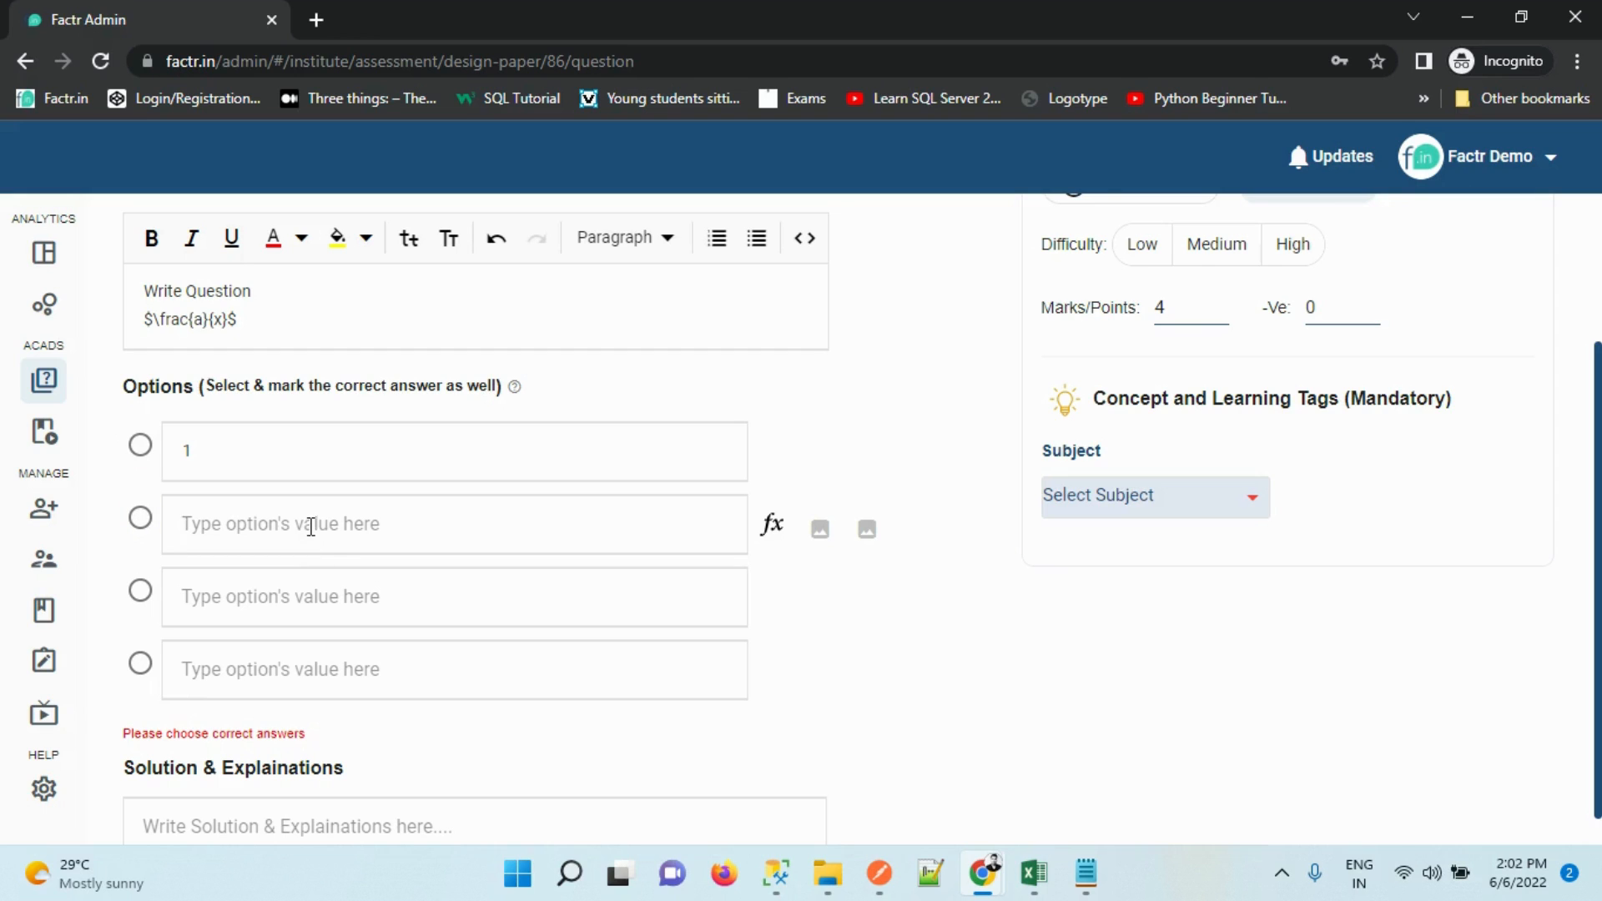
text(2)
click(301, 609)
text(3)
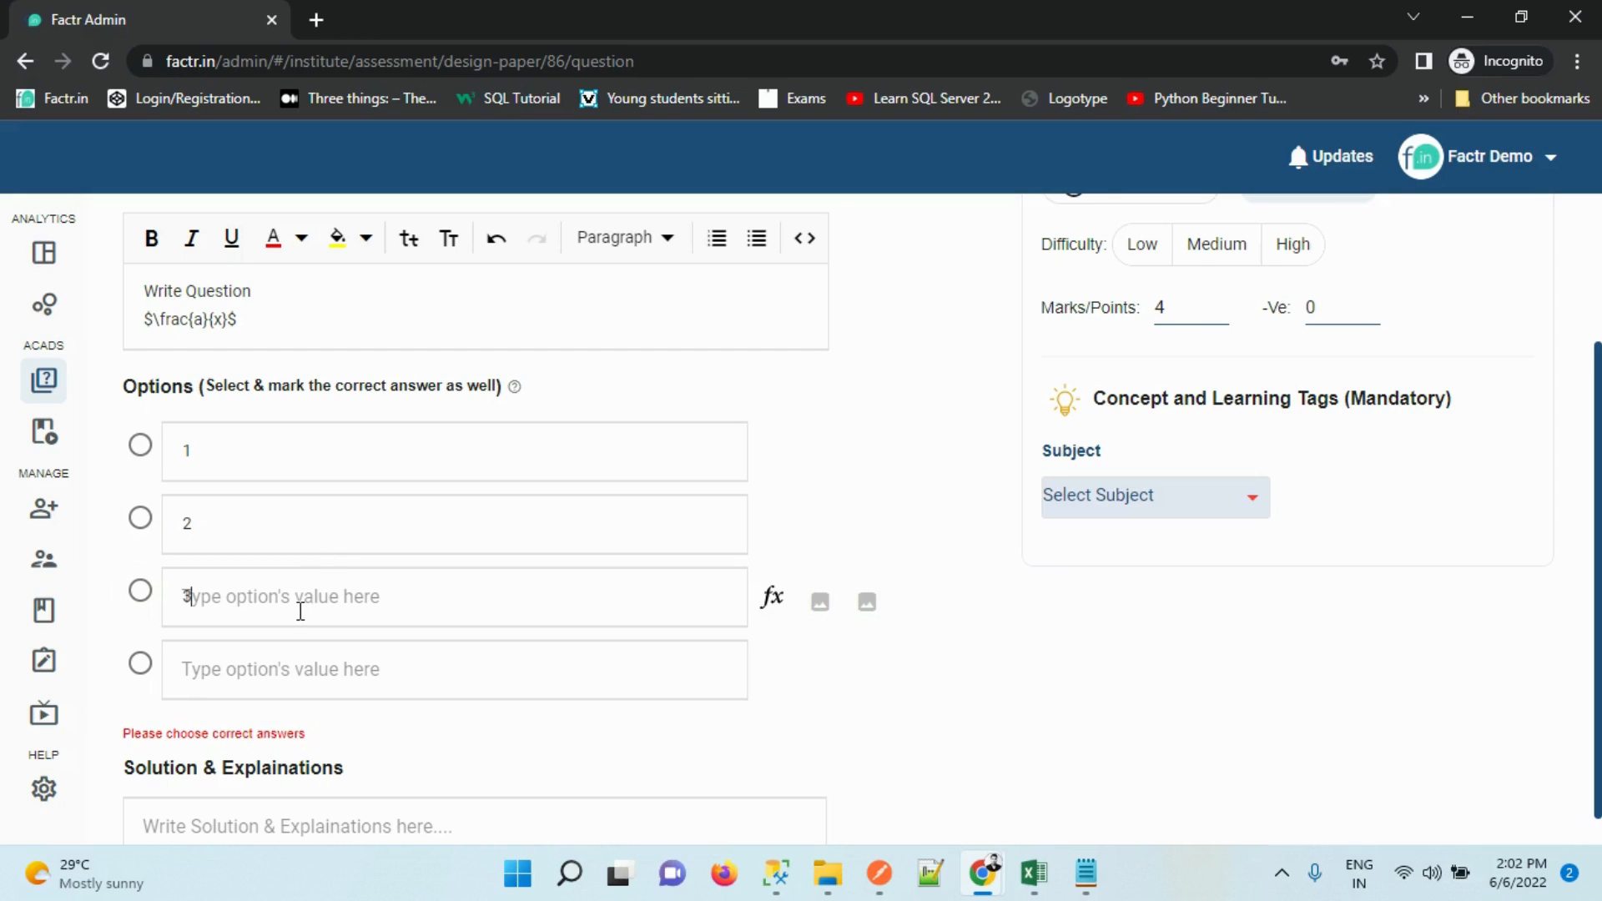
click(301, 687)
text(4)
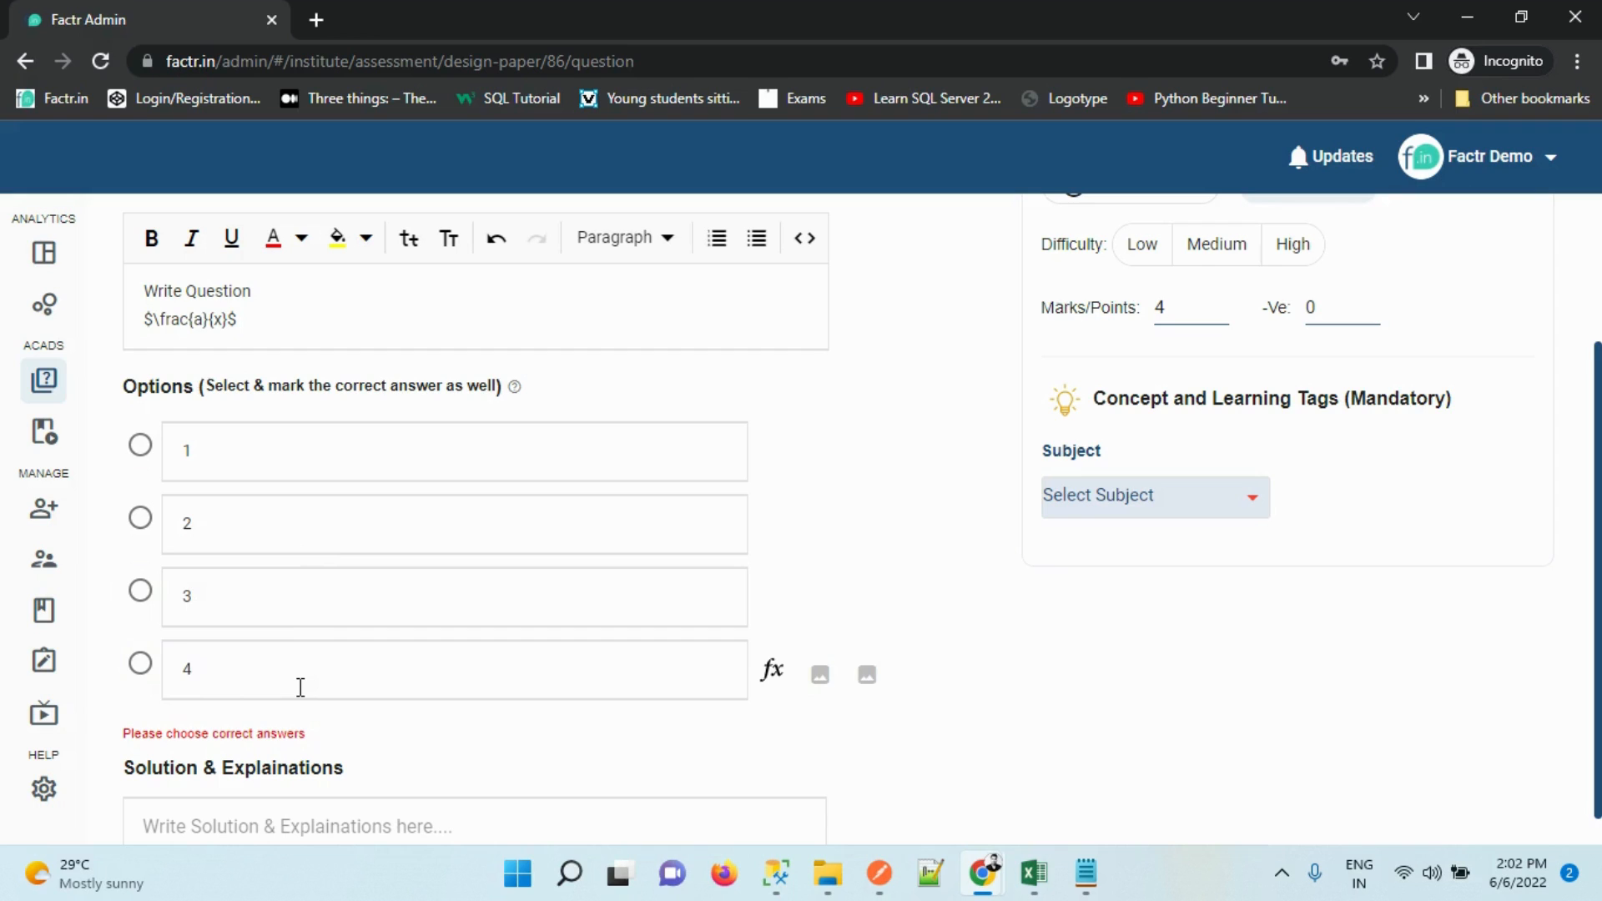
click(140, 518)
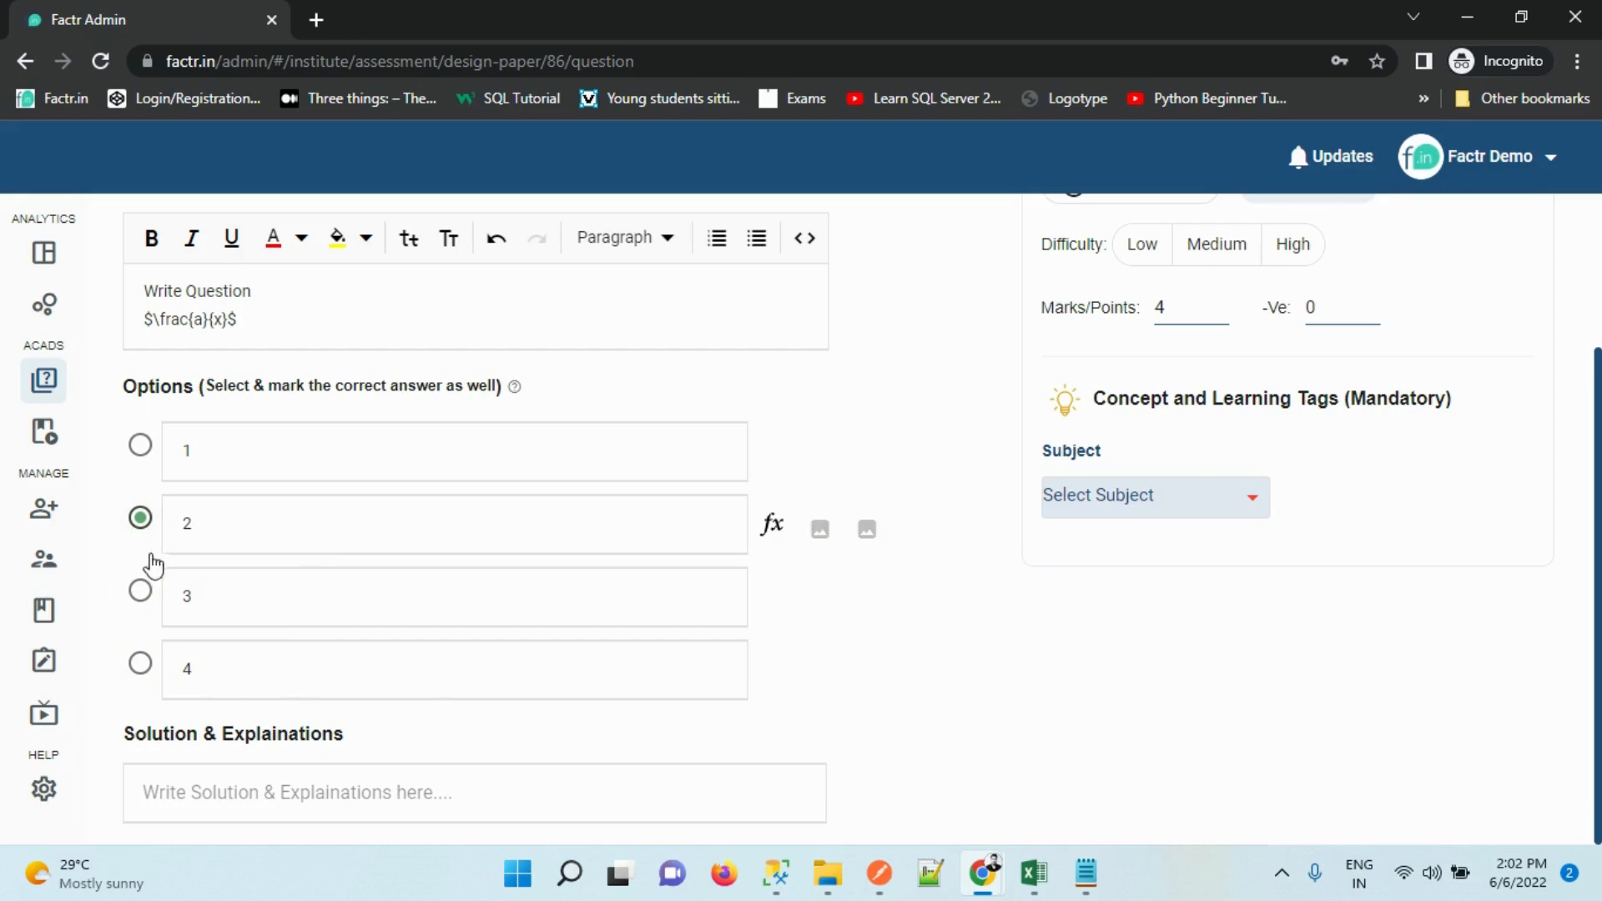
Check the image upload's recognition language list, then close it without adding an image
scroll(1592, 404, up, 1)
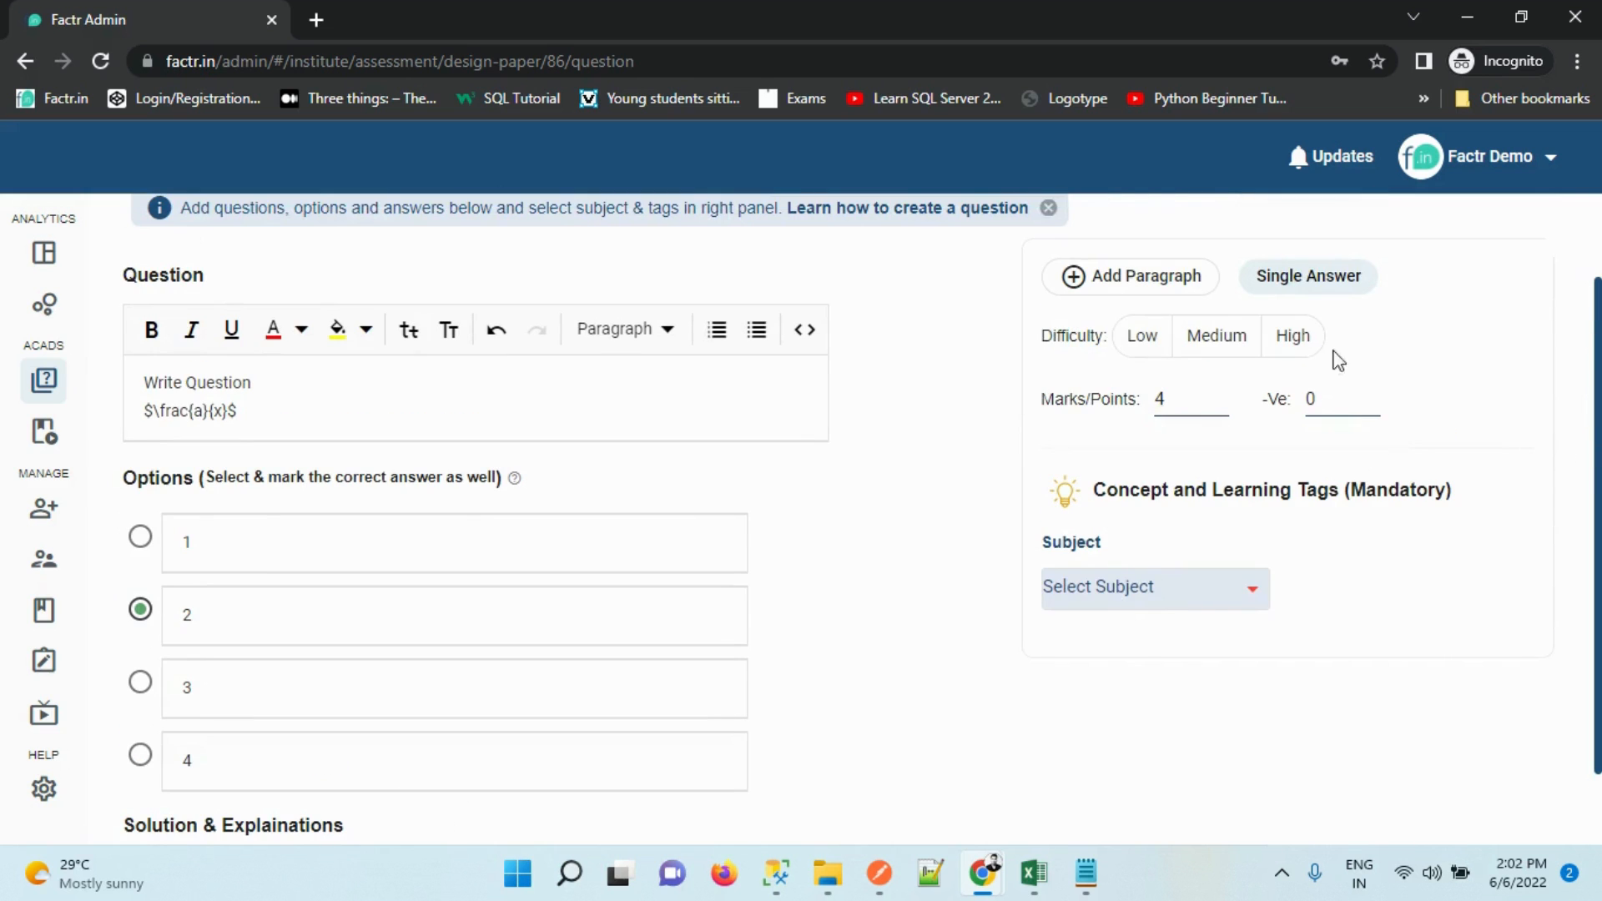
click(905, 330)
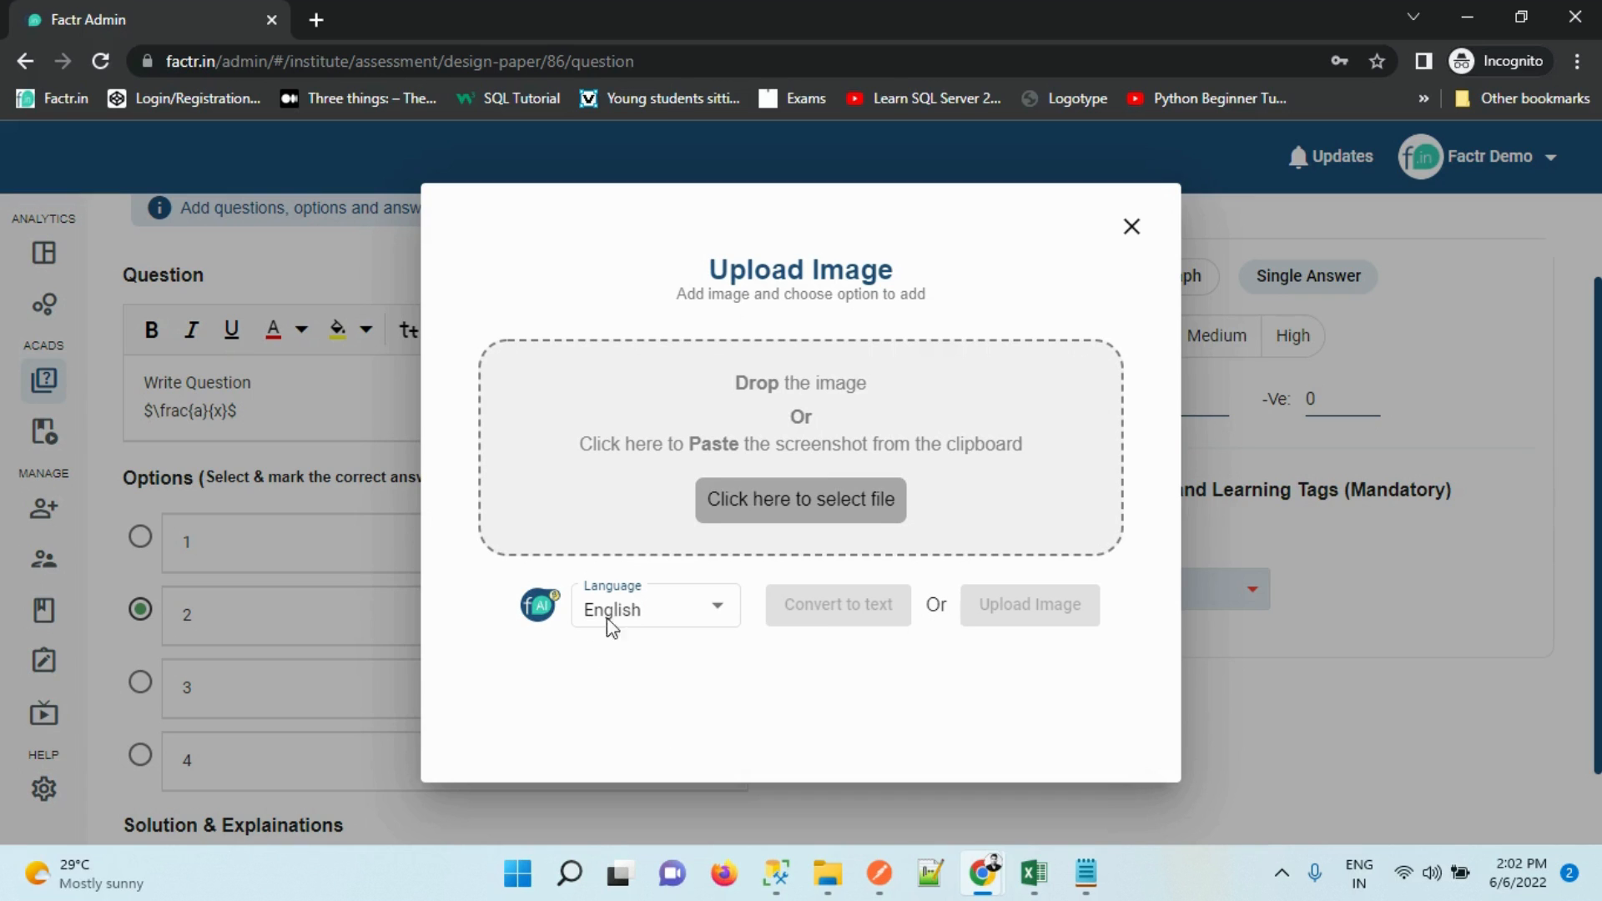
click(638, 607)
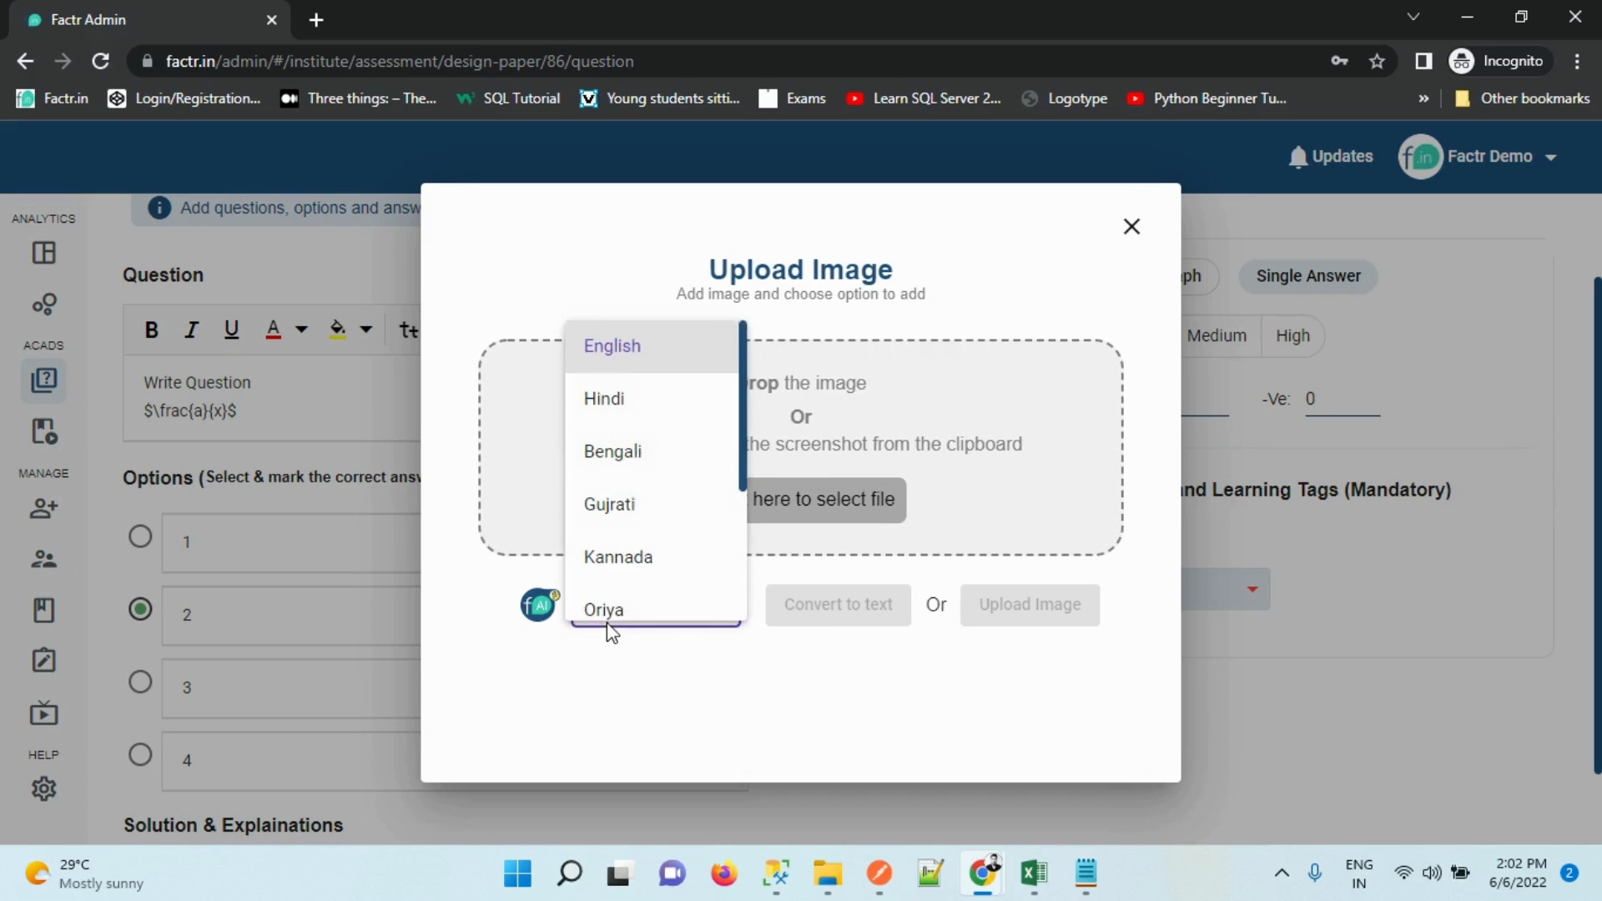
drag(741, 453, 745, 663)
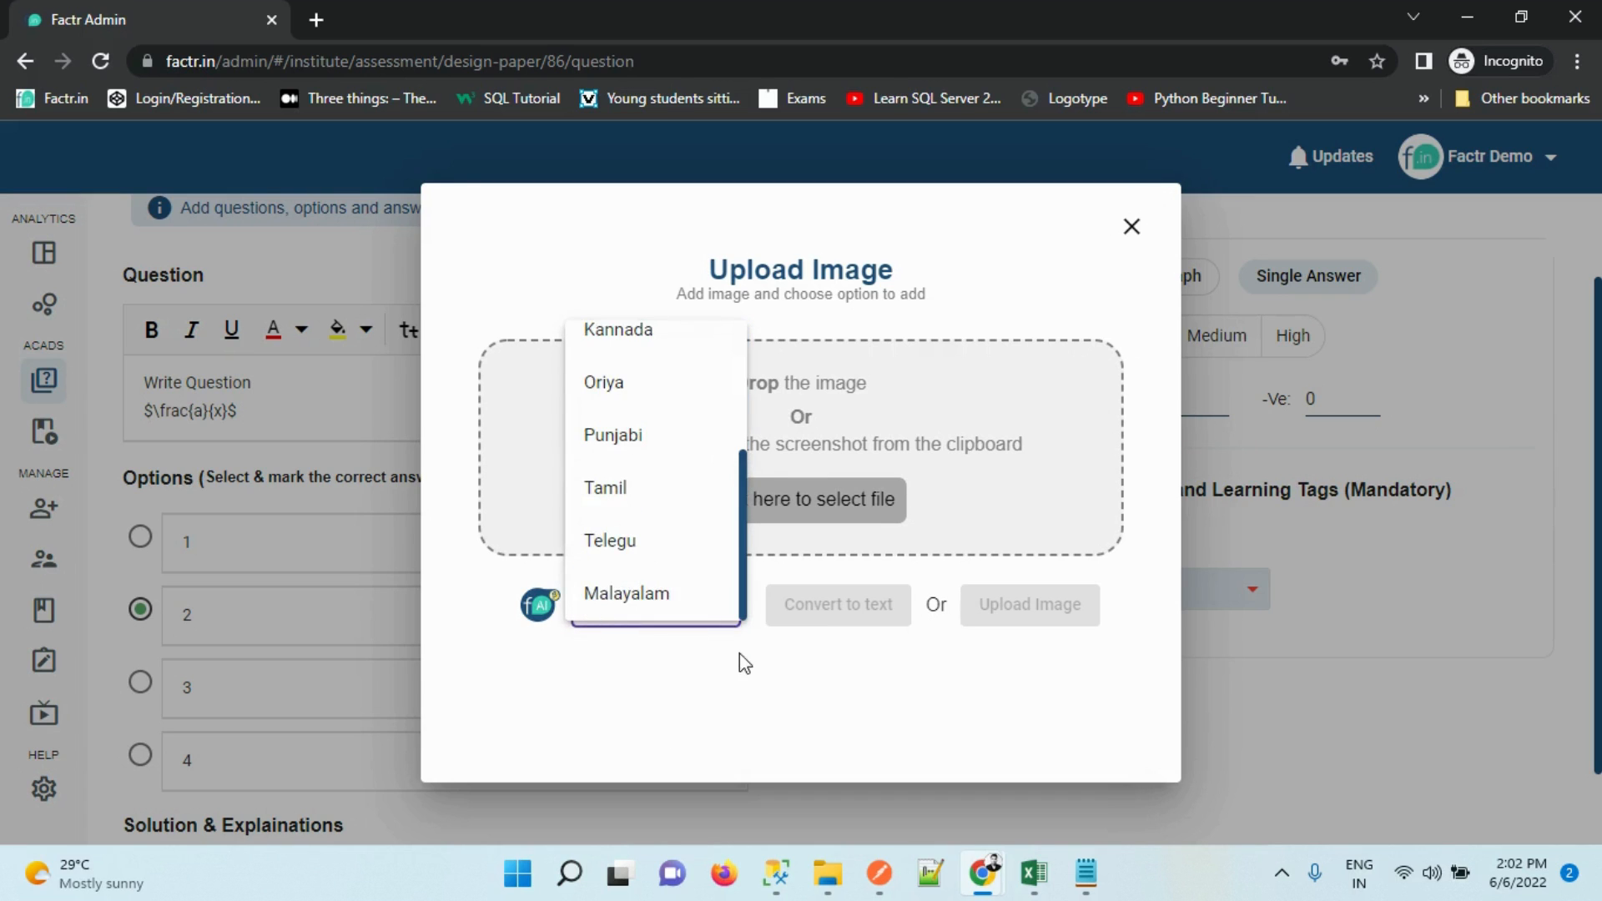
click(1135, 224)
click(1135, 227)
Enter 'Write Solution' as the solution and set difficulty to Medium
scroll(1093, 672, down, 1)
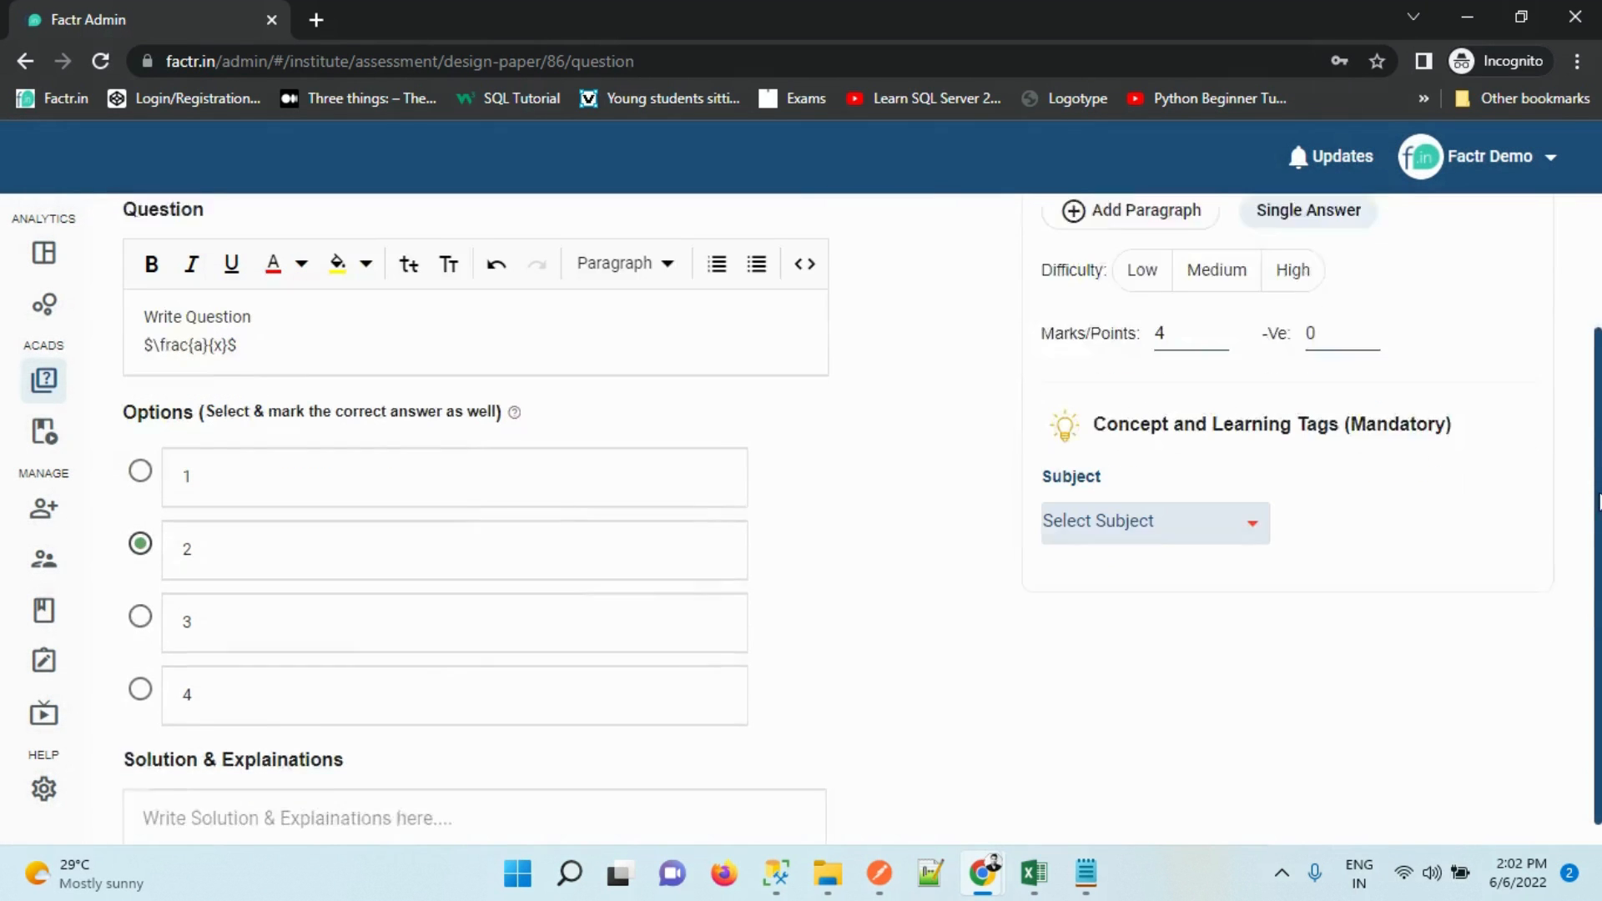
click(216, 789)
text(Write Solu)
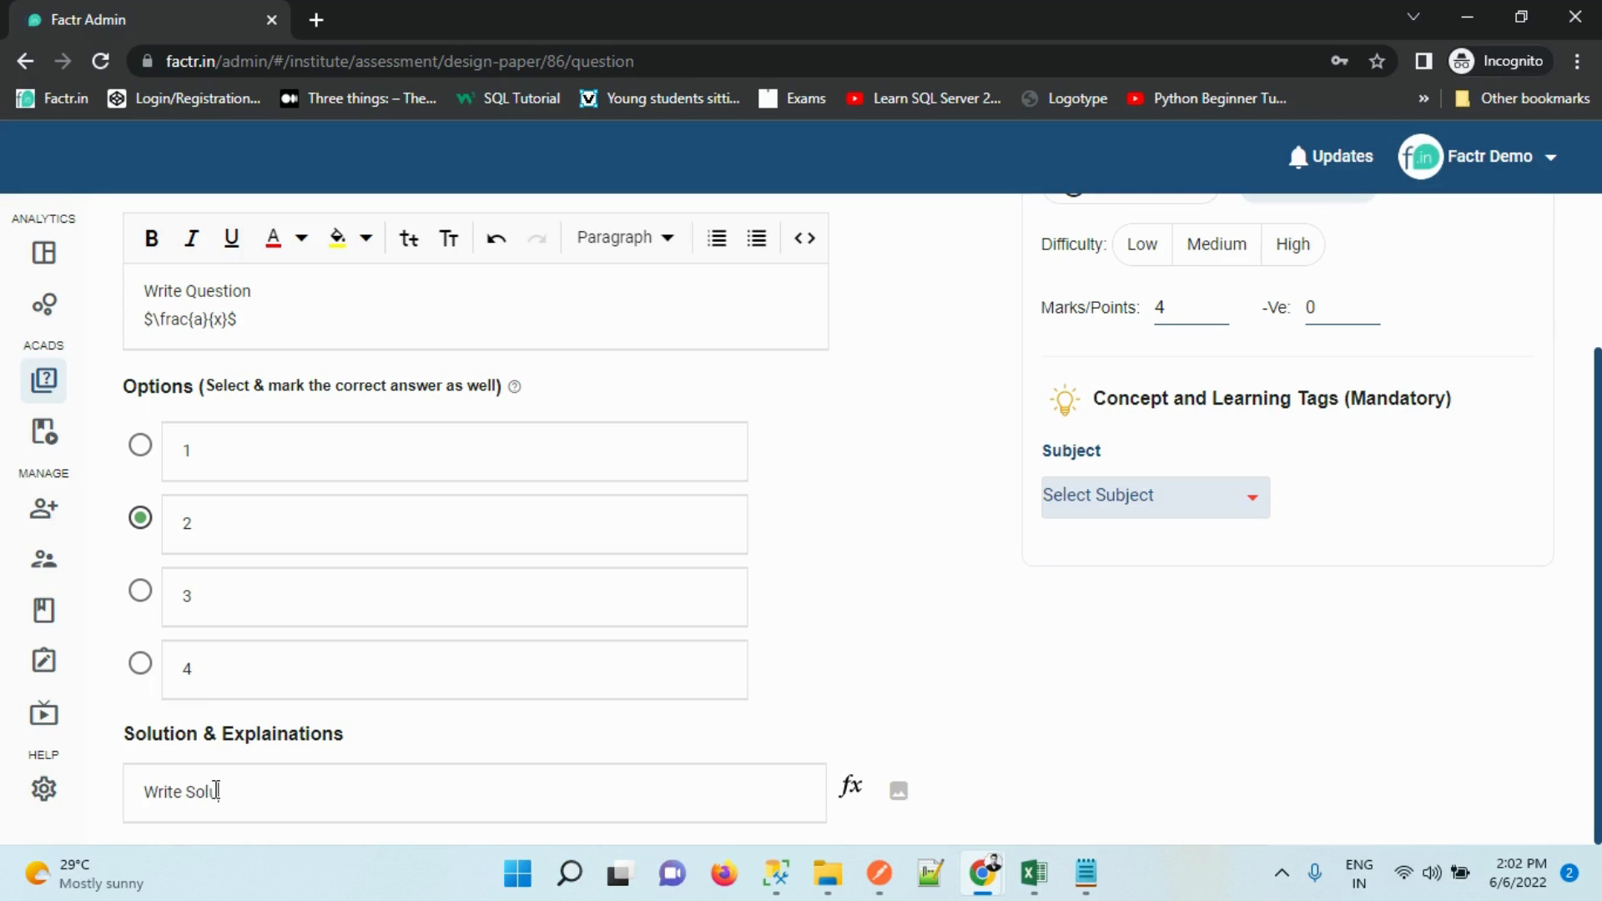
text(tion)
scroll(1252, 526, up, 3)
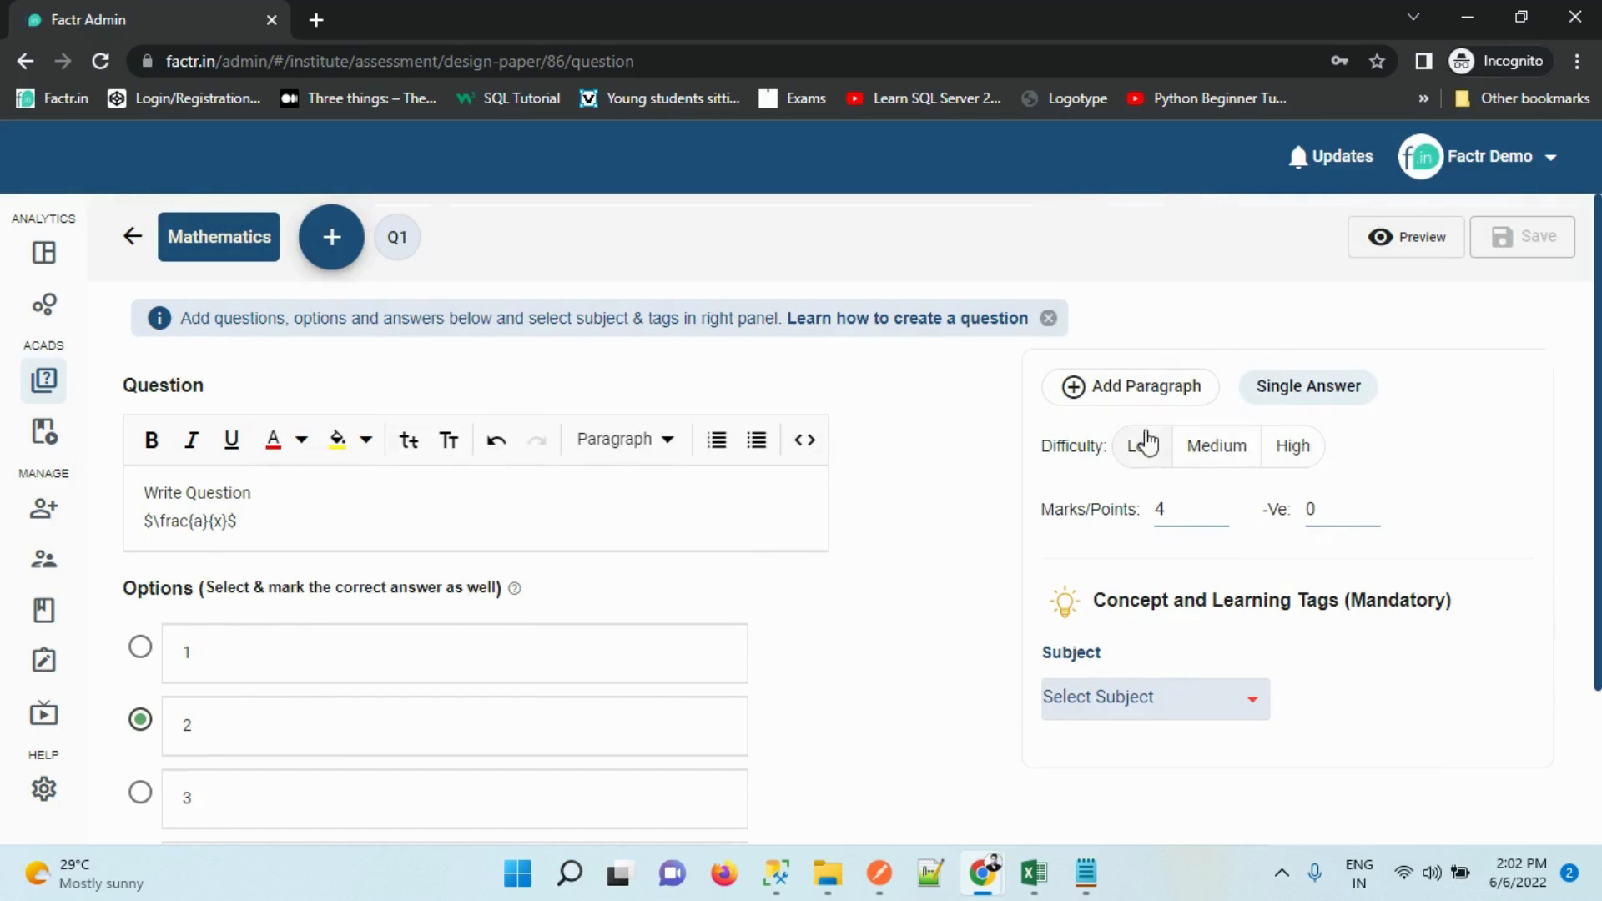
click(1218, 465)
Choose Mathematics as the question's subject and bring up concept tagging
scroll(1573, 597, down, 3)
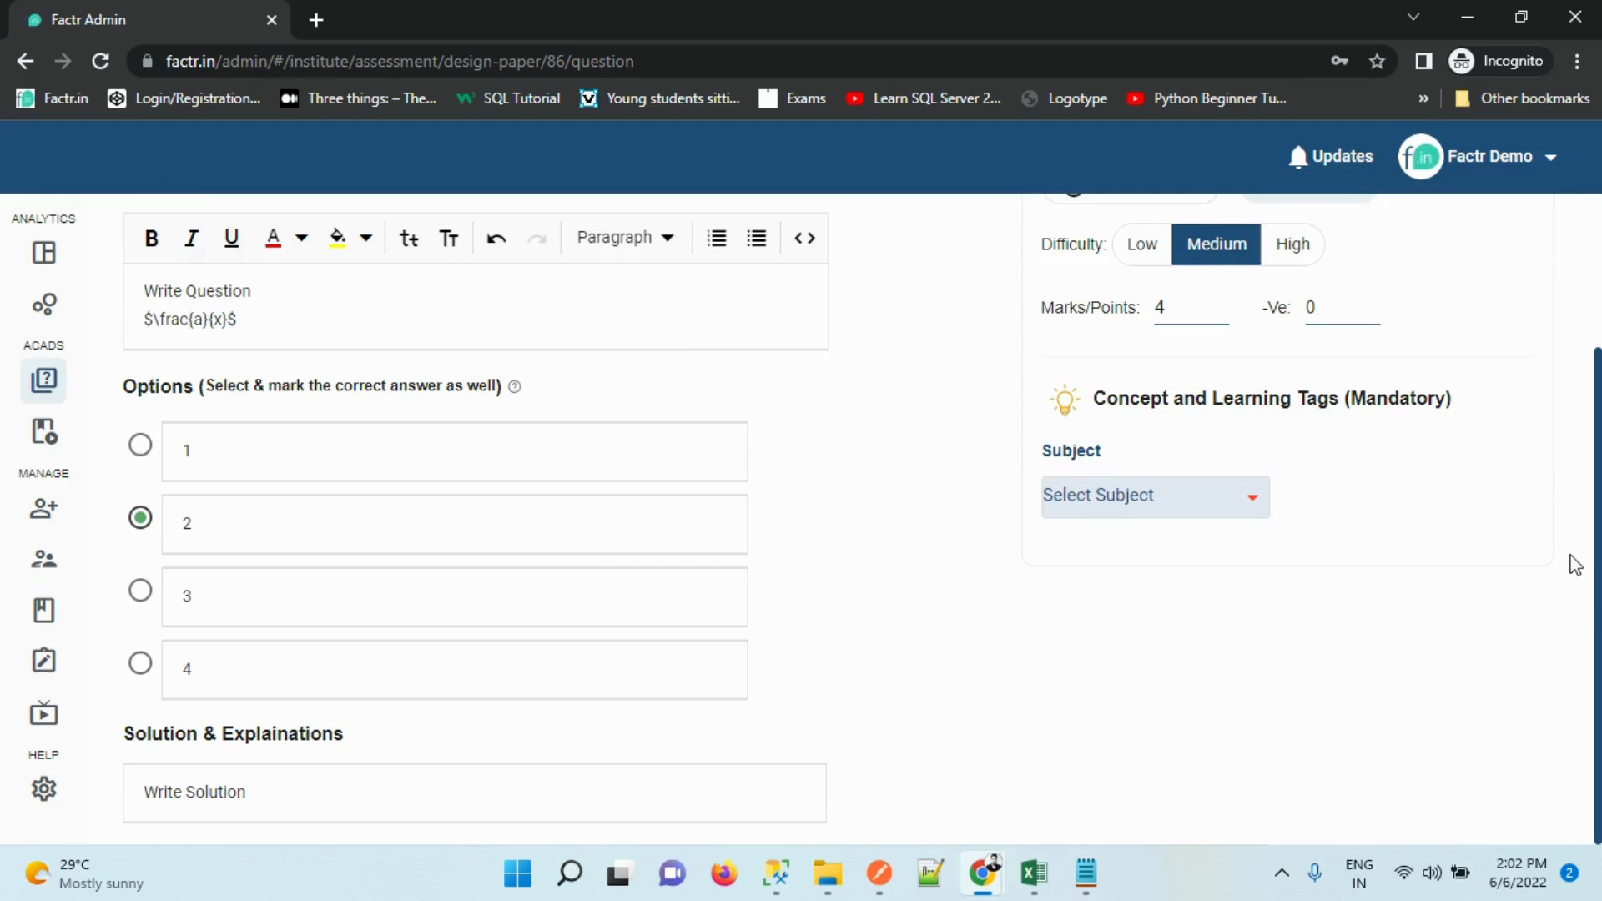
scroll(1563, 454, up, 2)
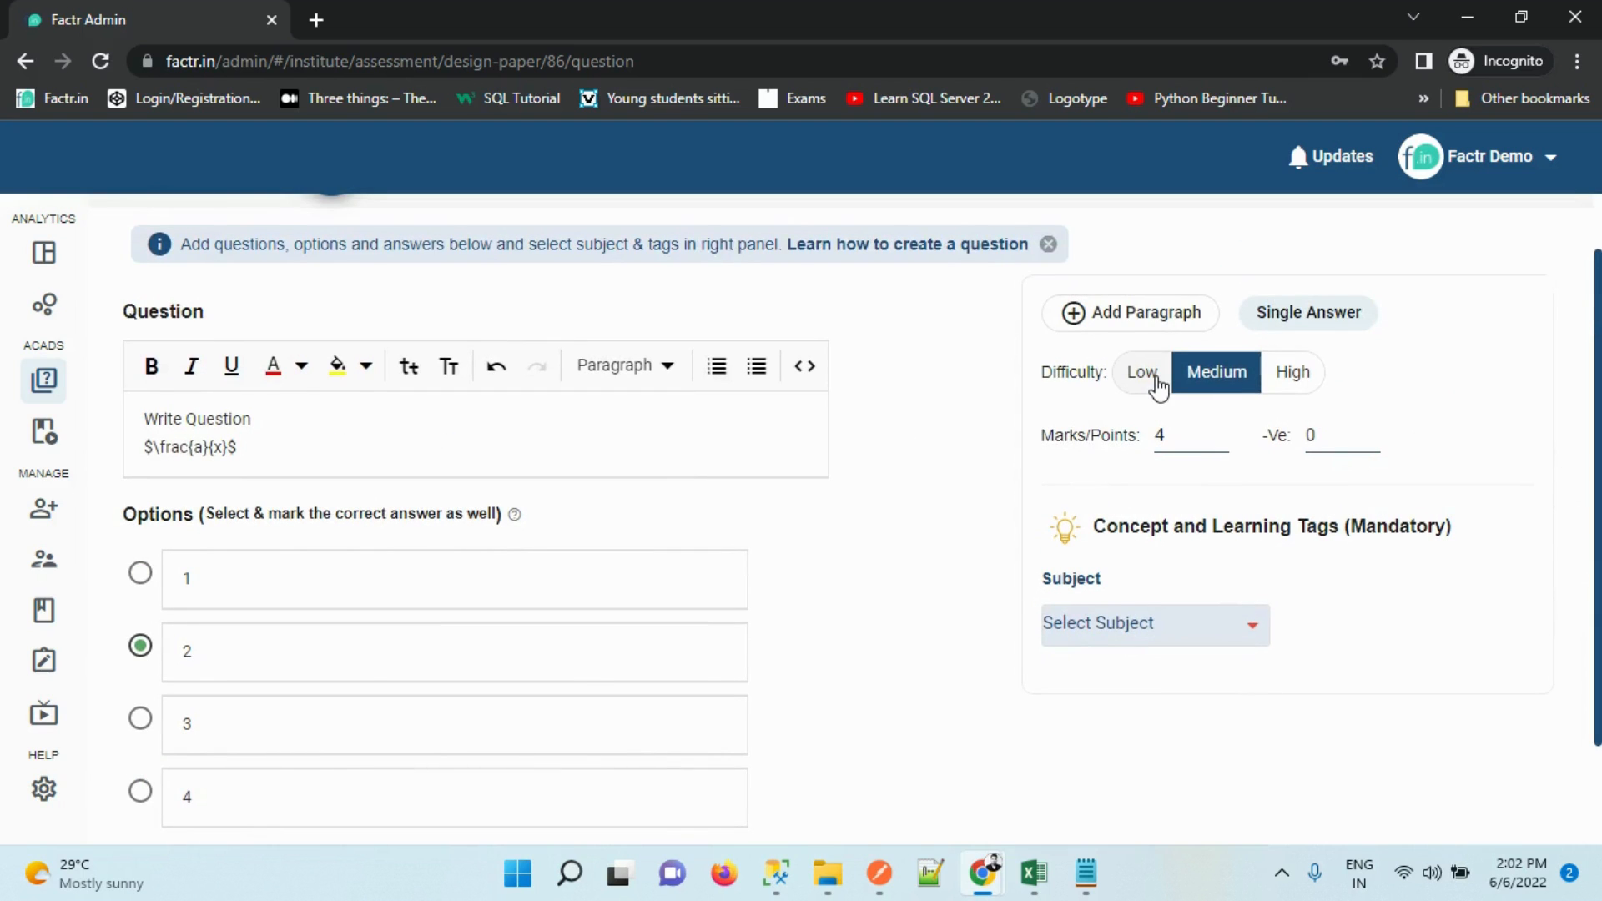
scroll(1173, 438, down, 2)
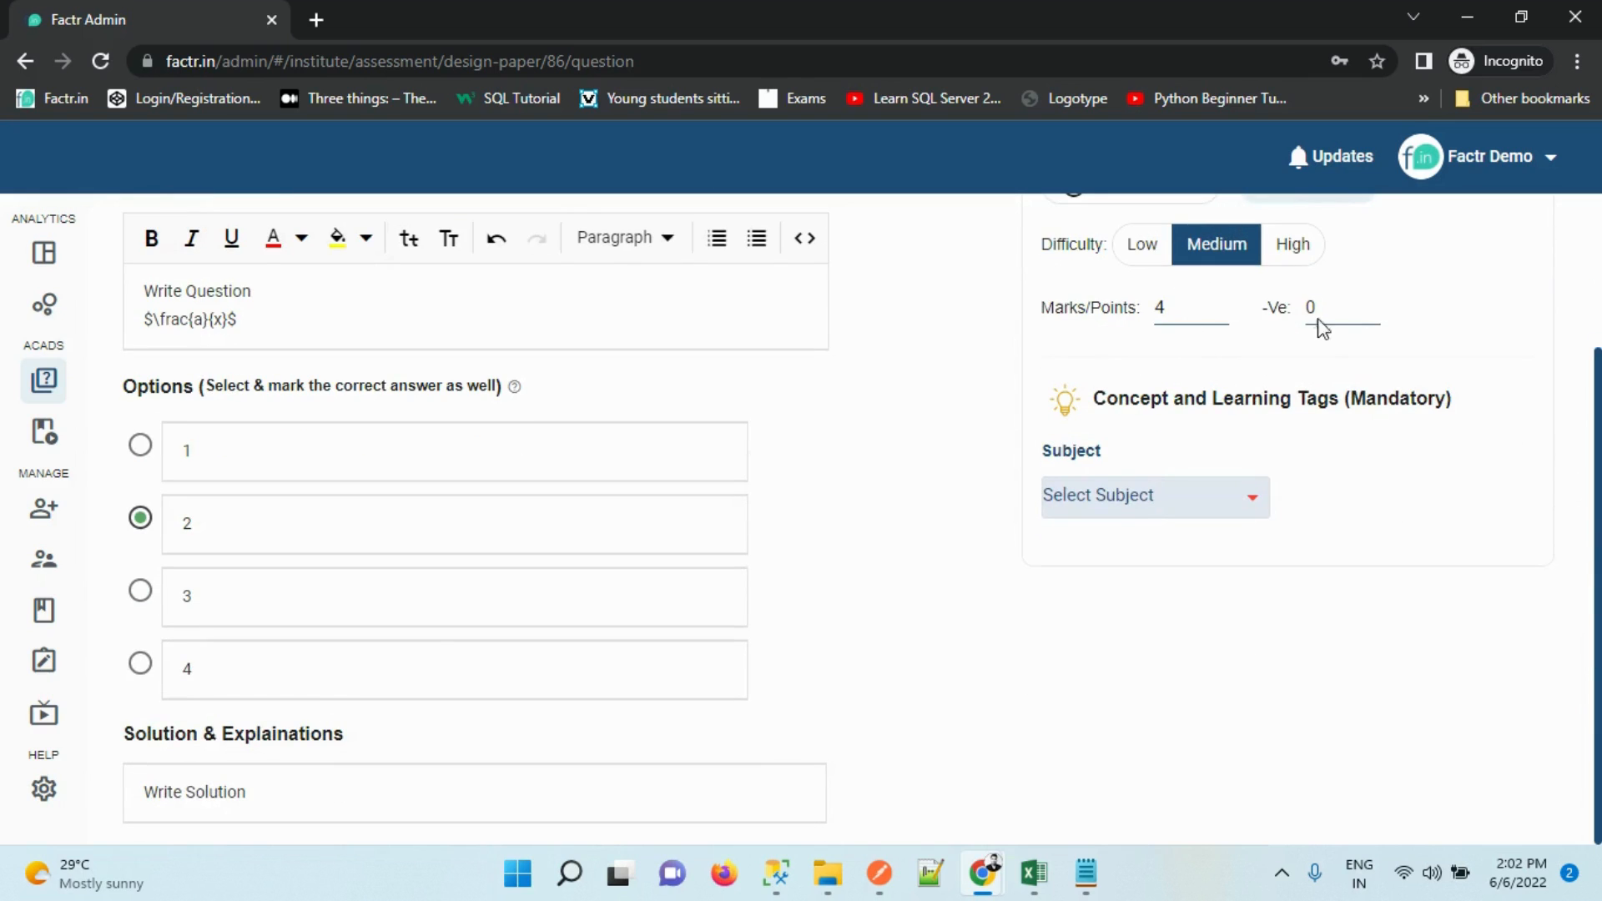
click(1365, 314)
click(1064, 507)
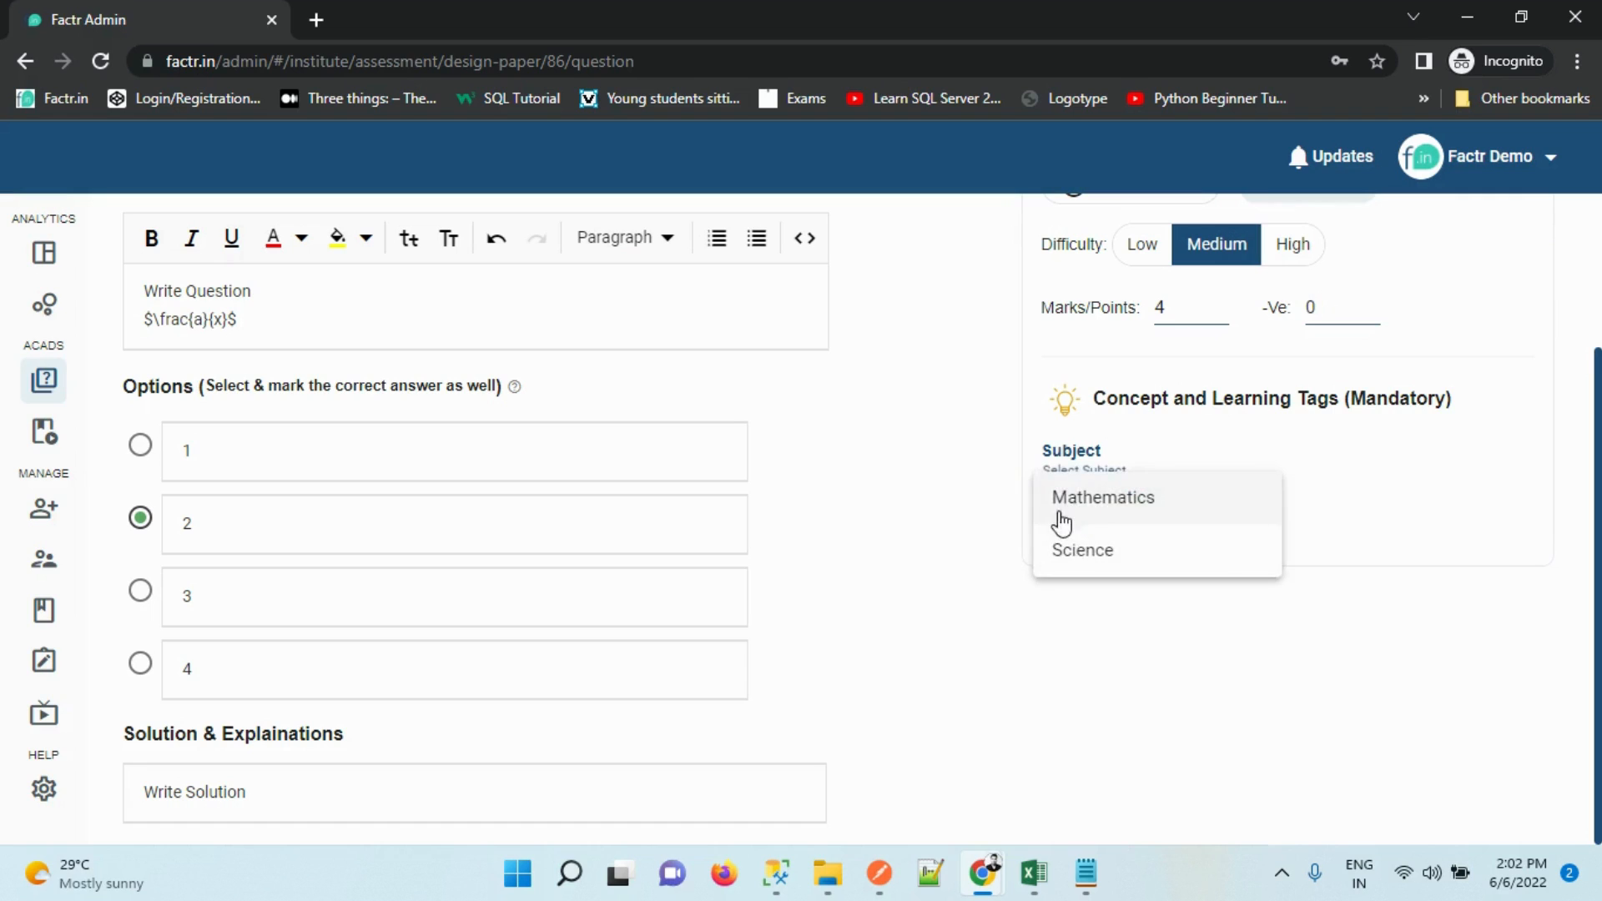
click(1060, 517)
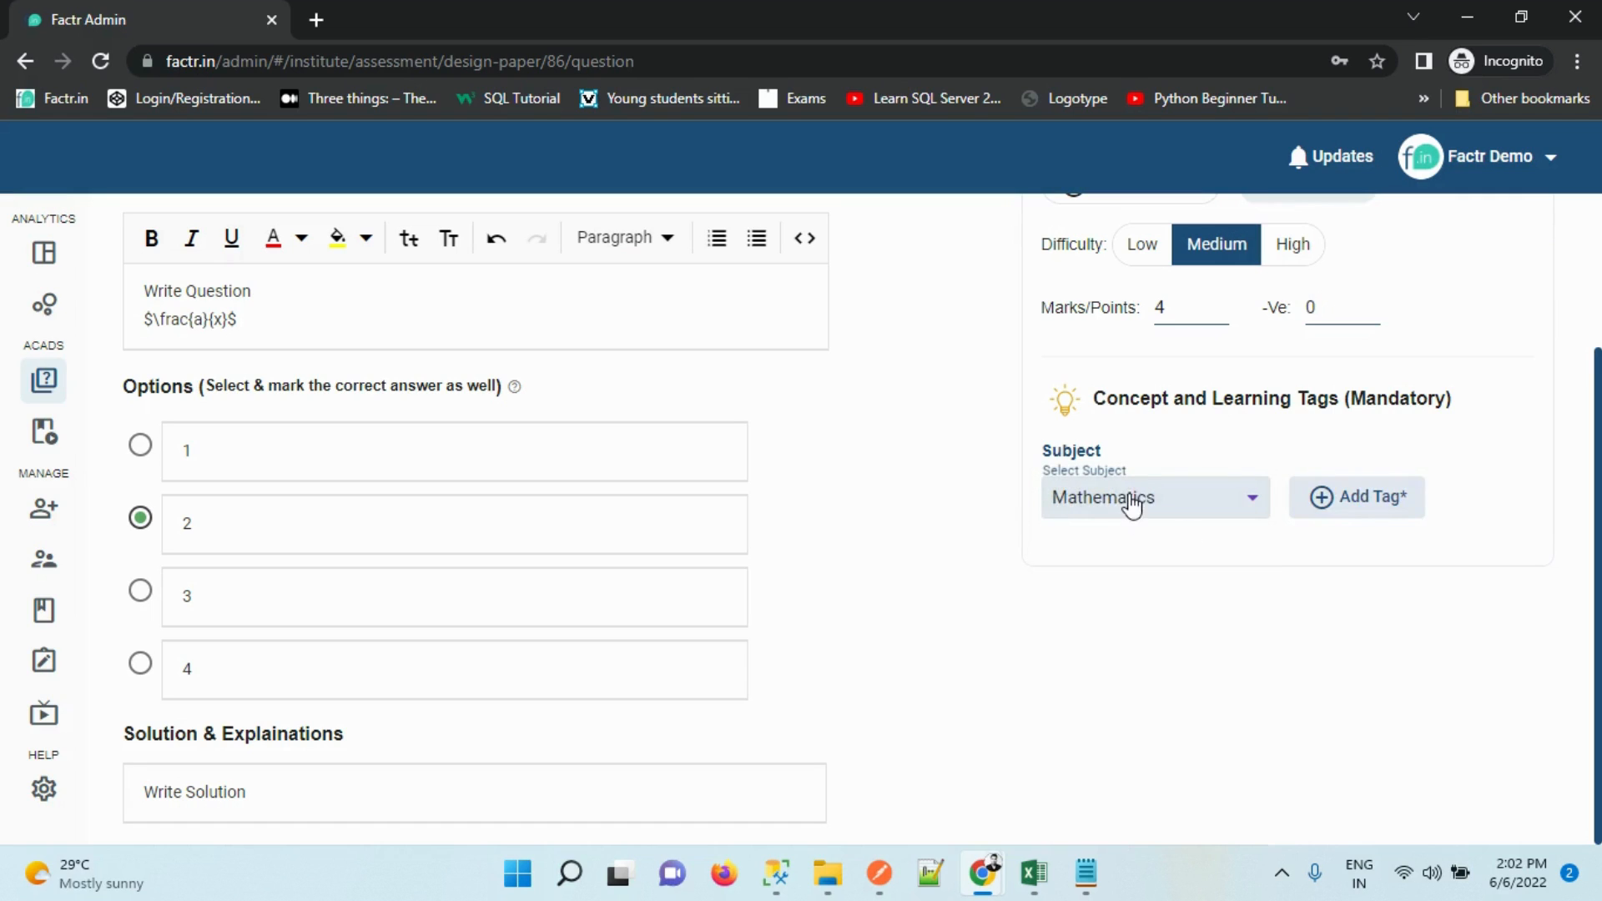
click(1358, 507)
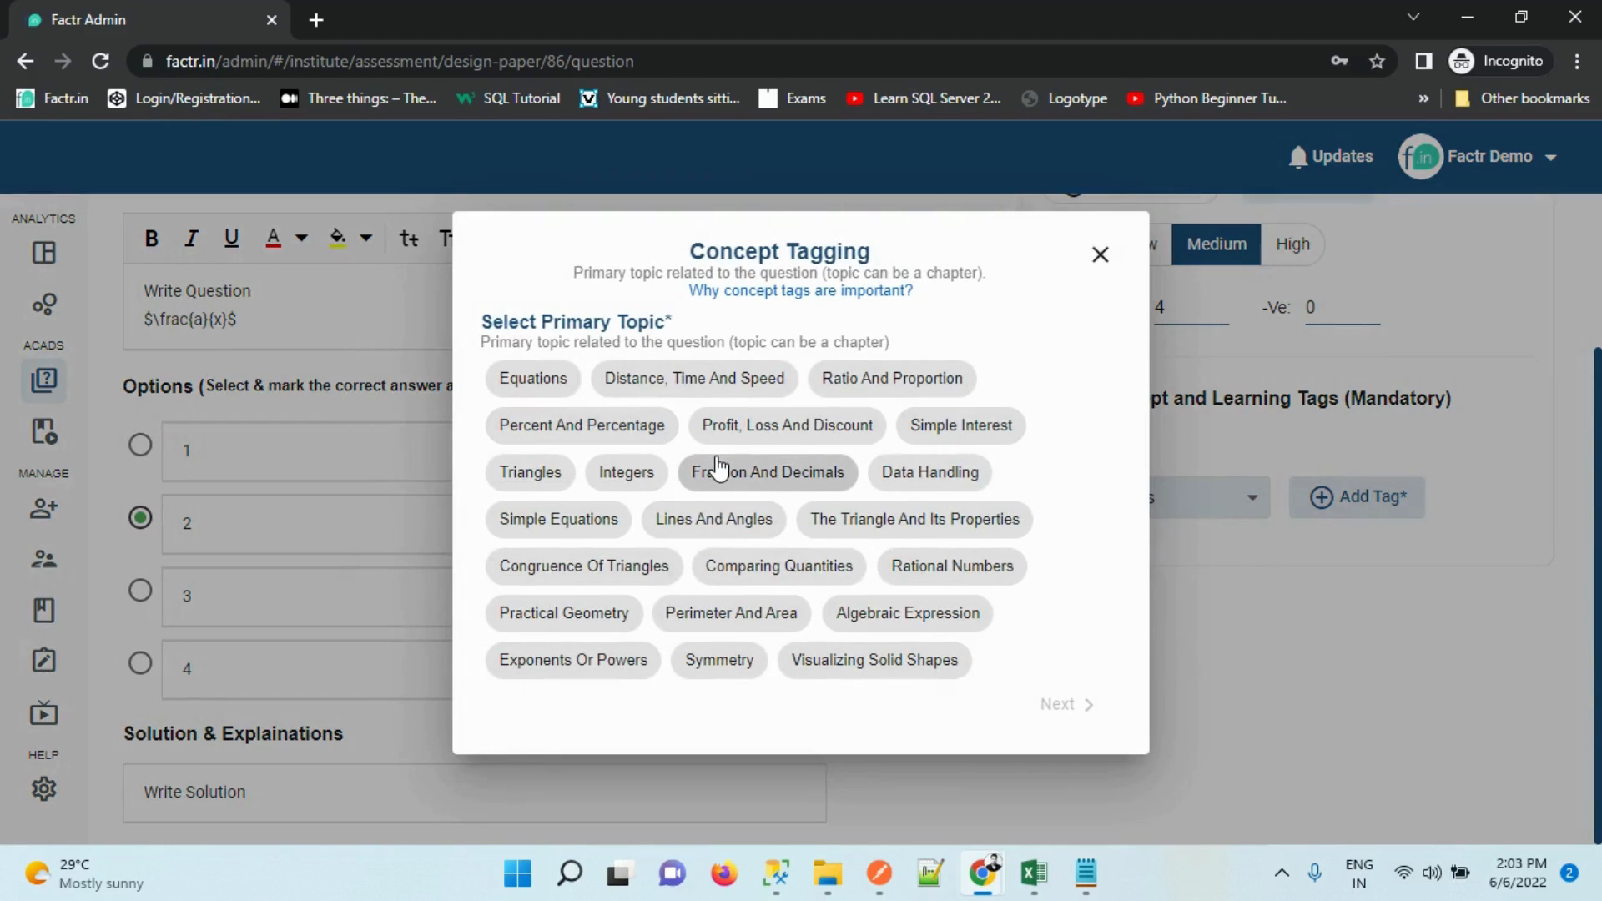
Tag Triangles as primary, Equations and Percent And Percentage as secondary, and Interior Opposite Angles as sub-topic
click(519, 484)
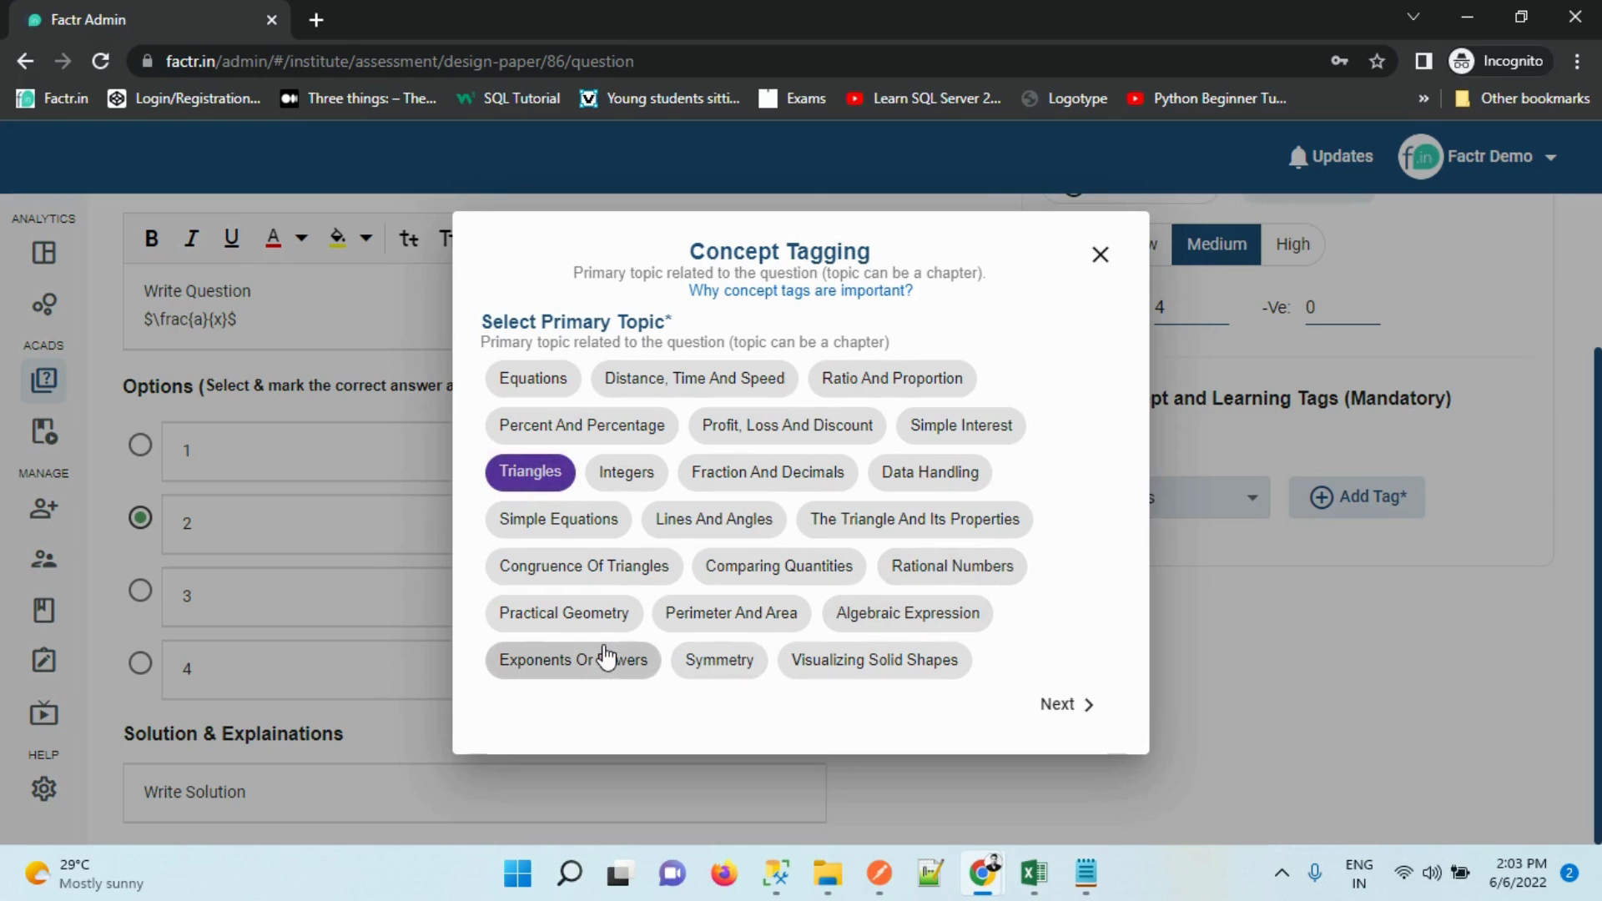
click(530, 379)
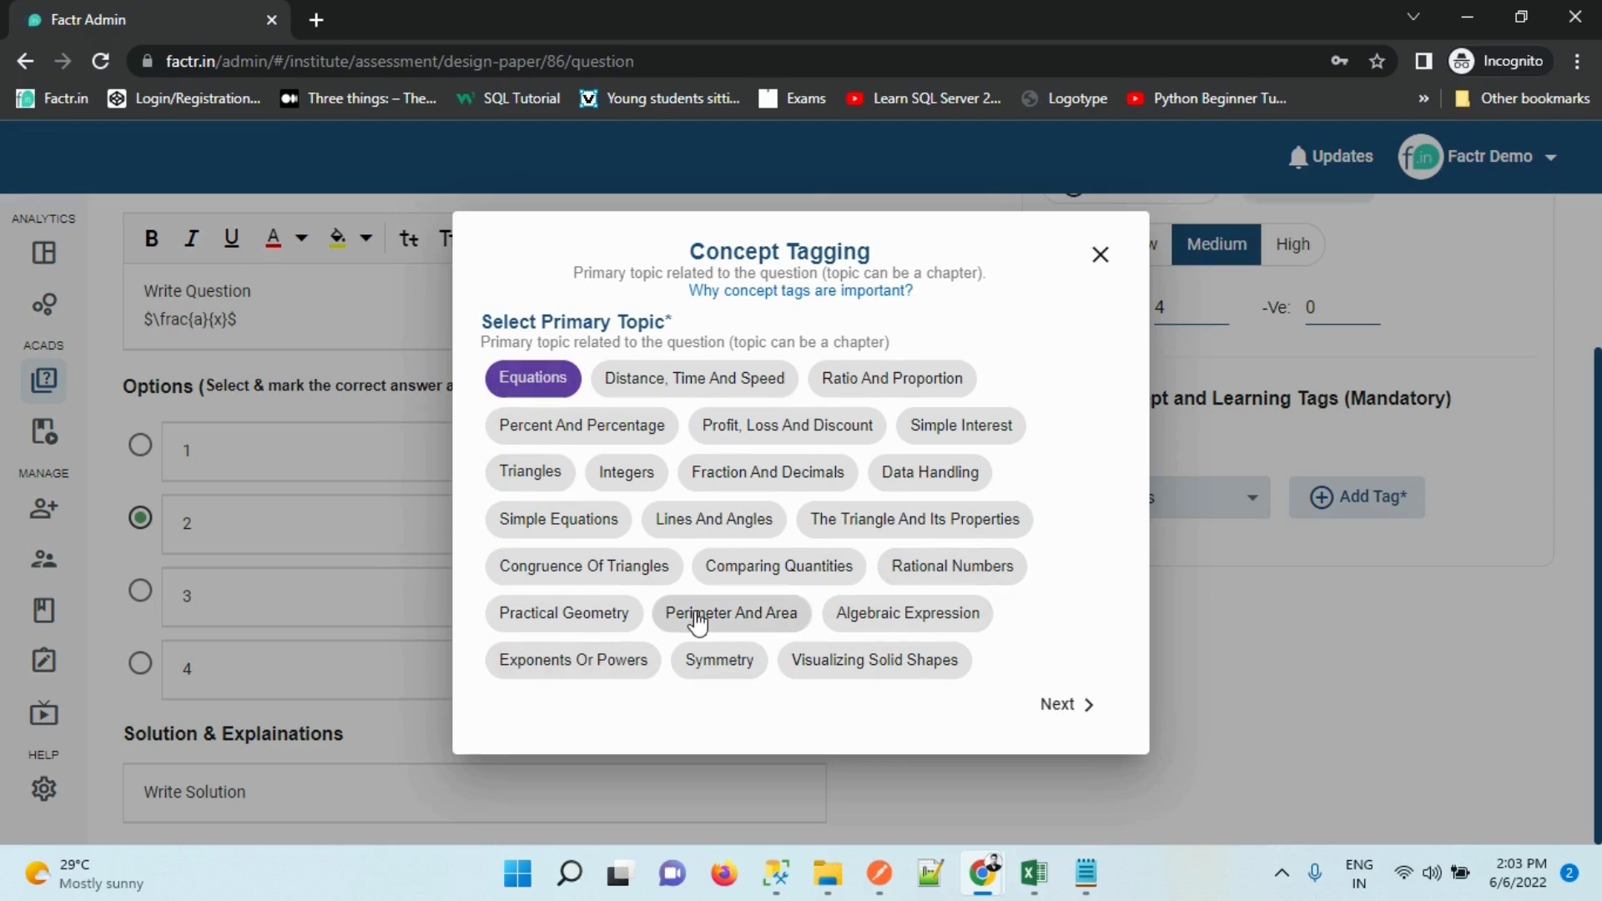
click(513, 480)
click(1071, 704)
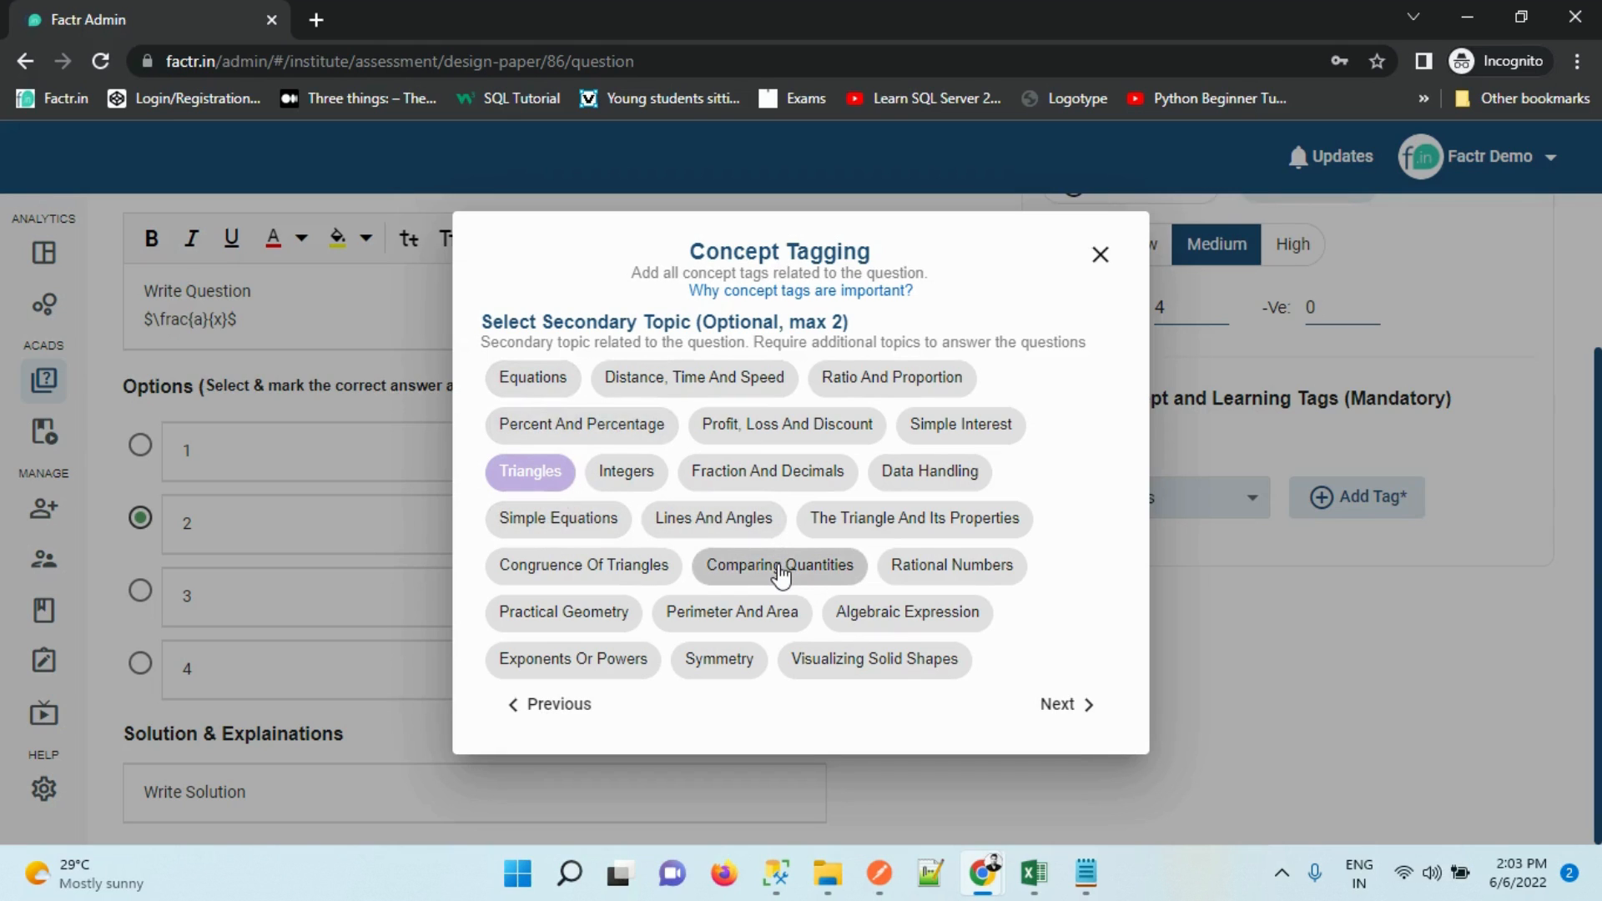
click(570, 389)
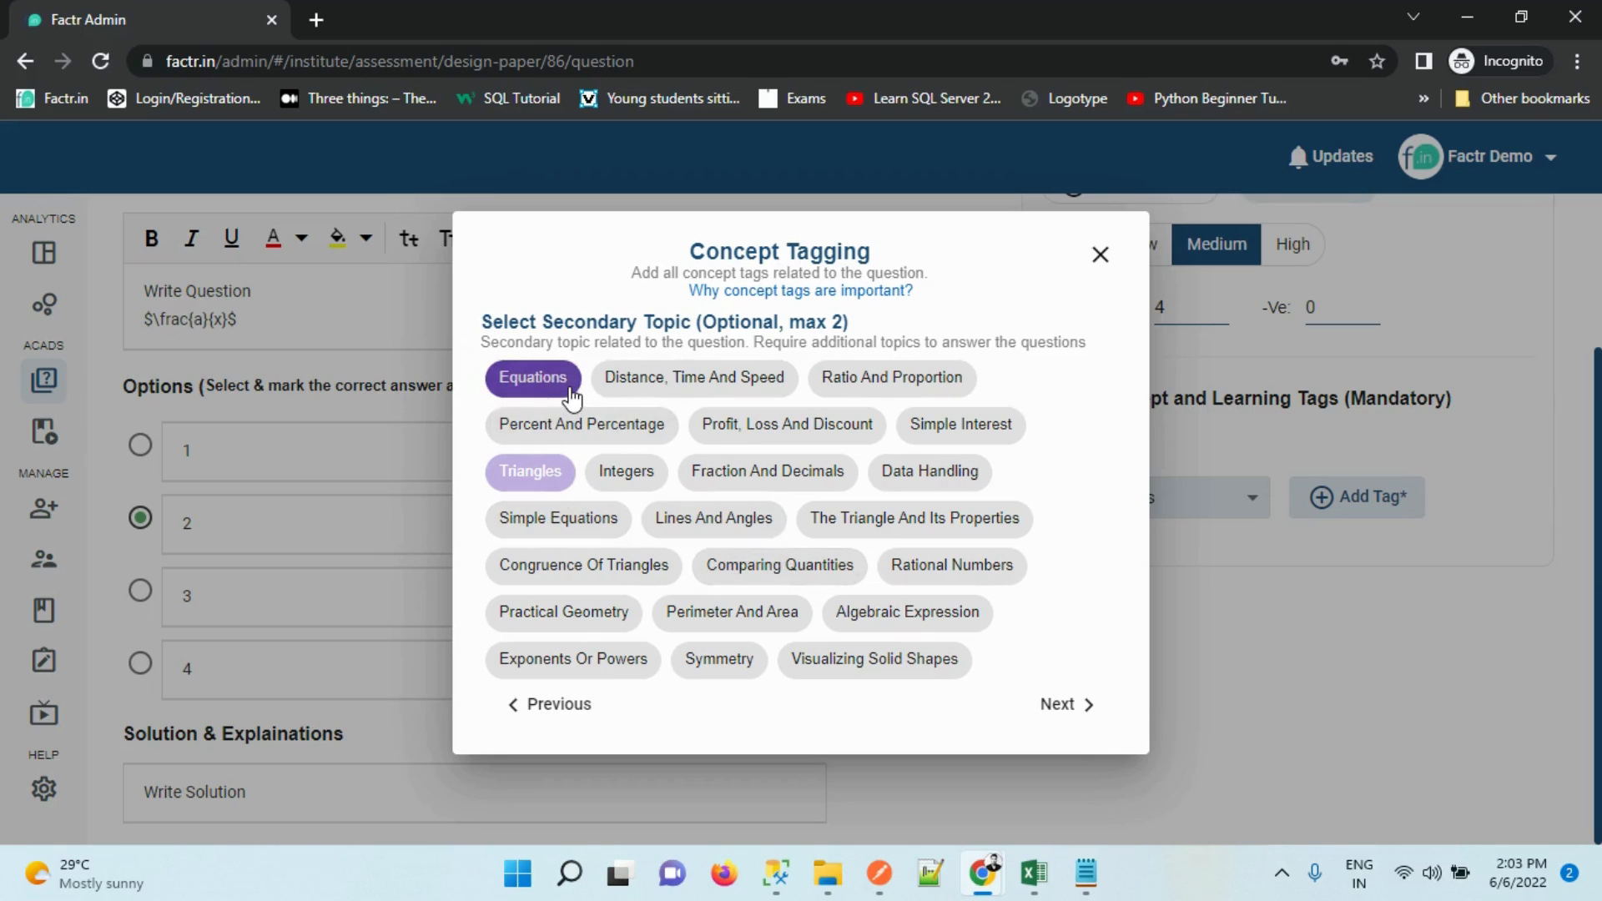
click(634, 427)
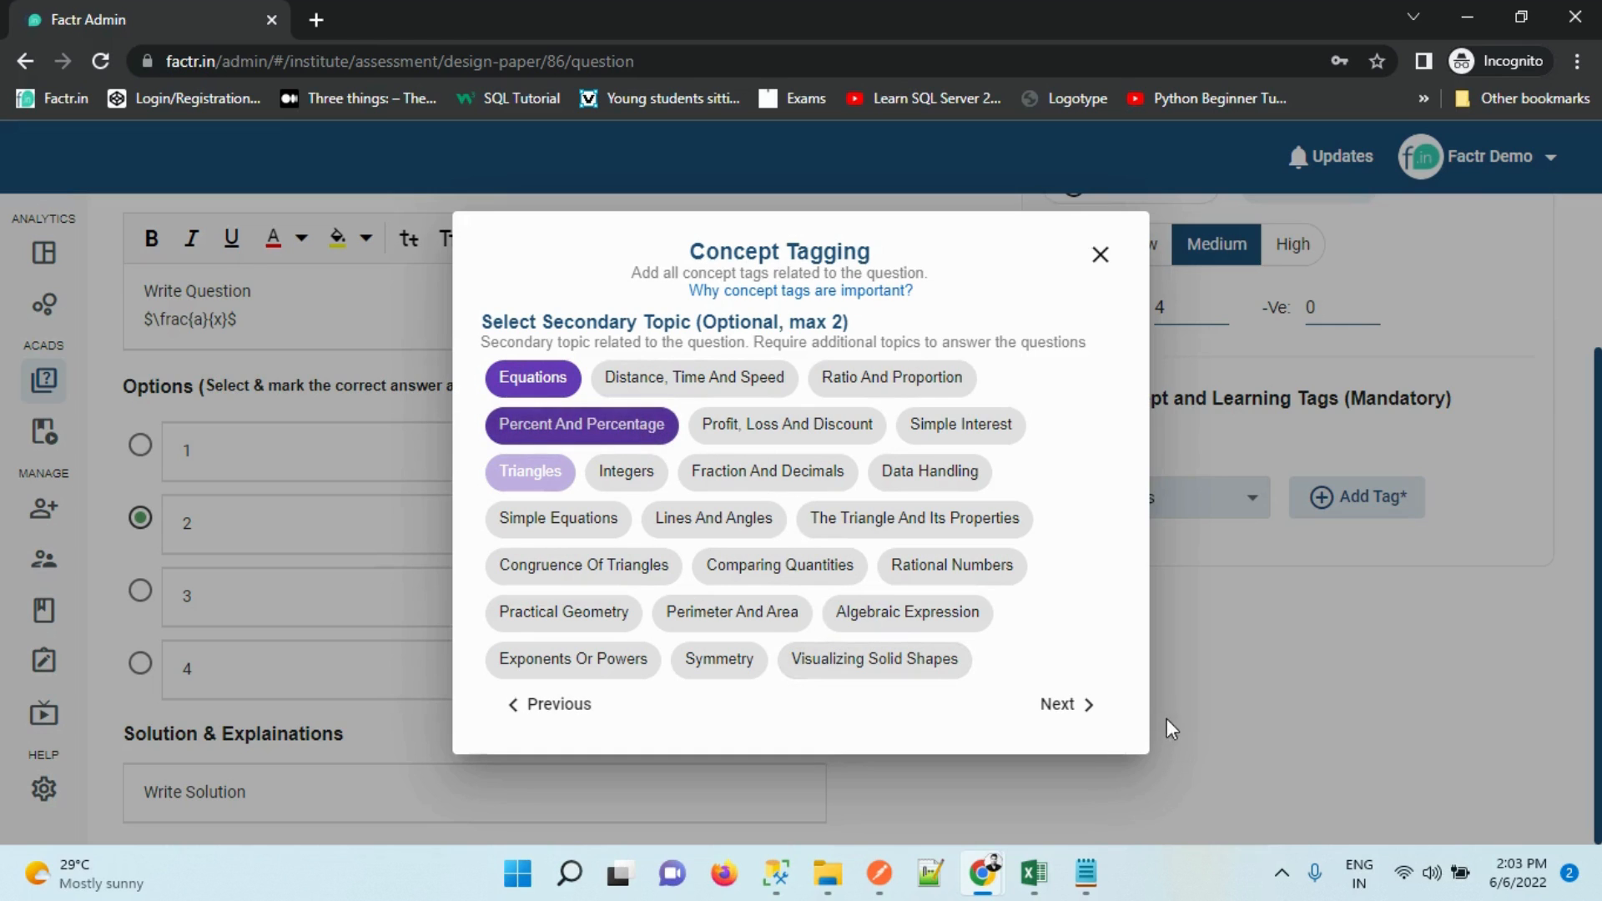
click(1060, 708)
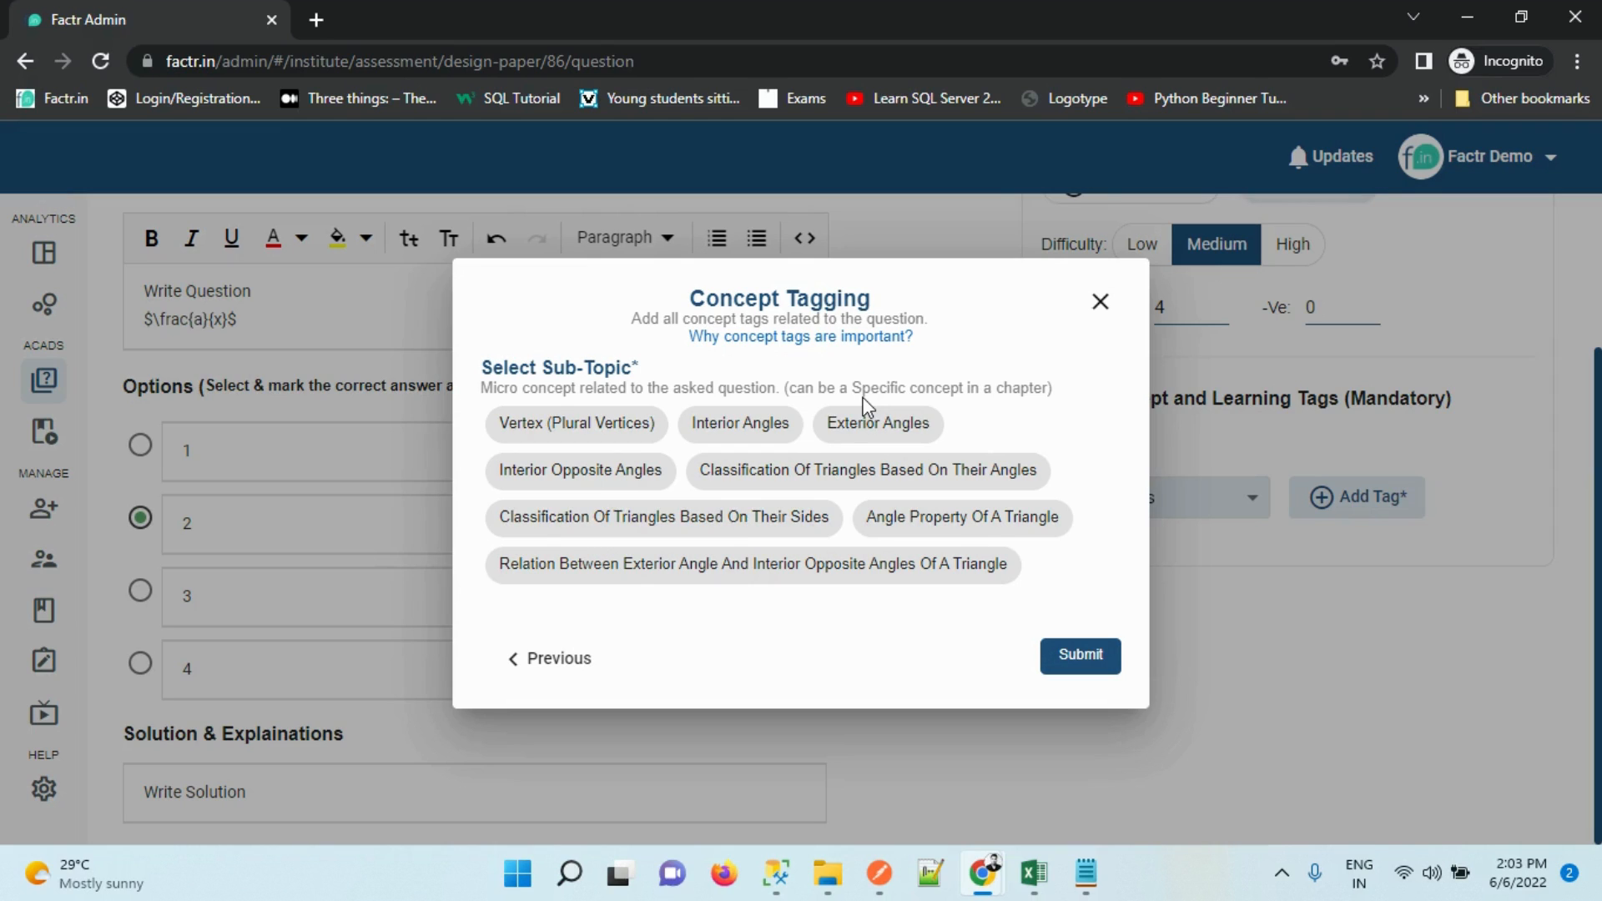
click(615, 476)
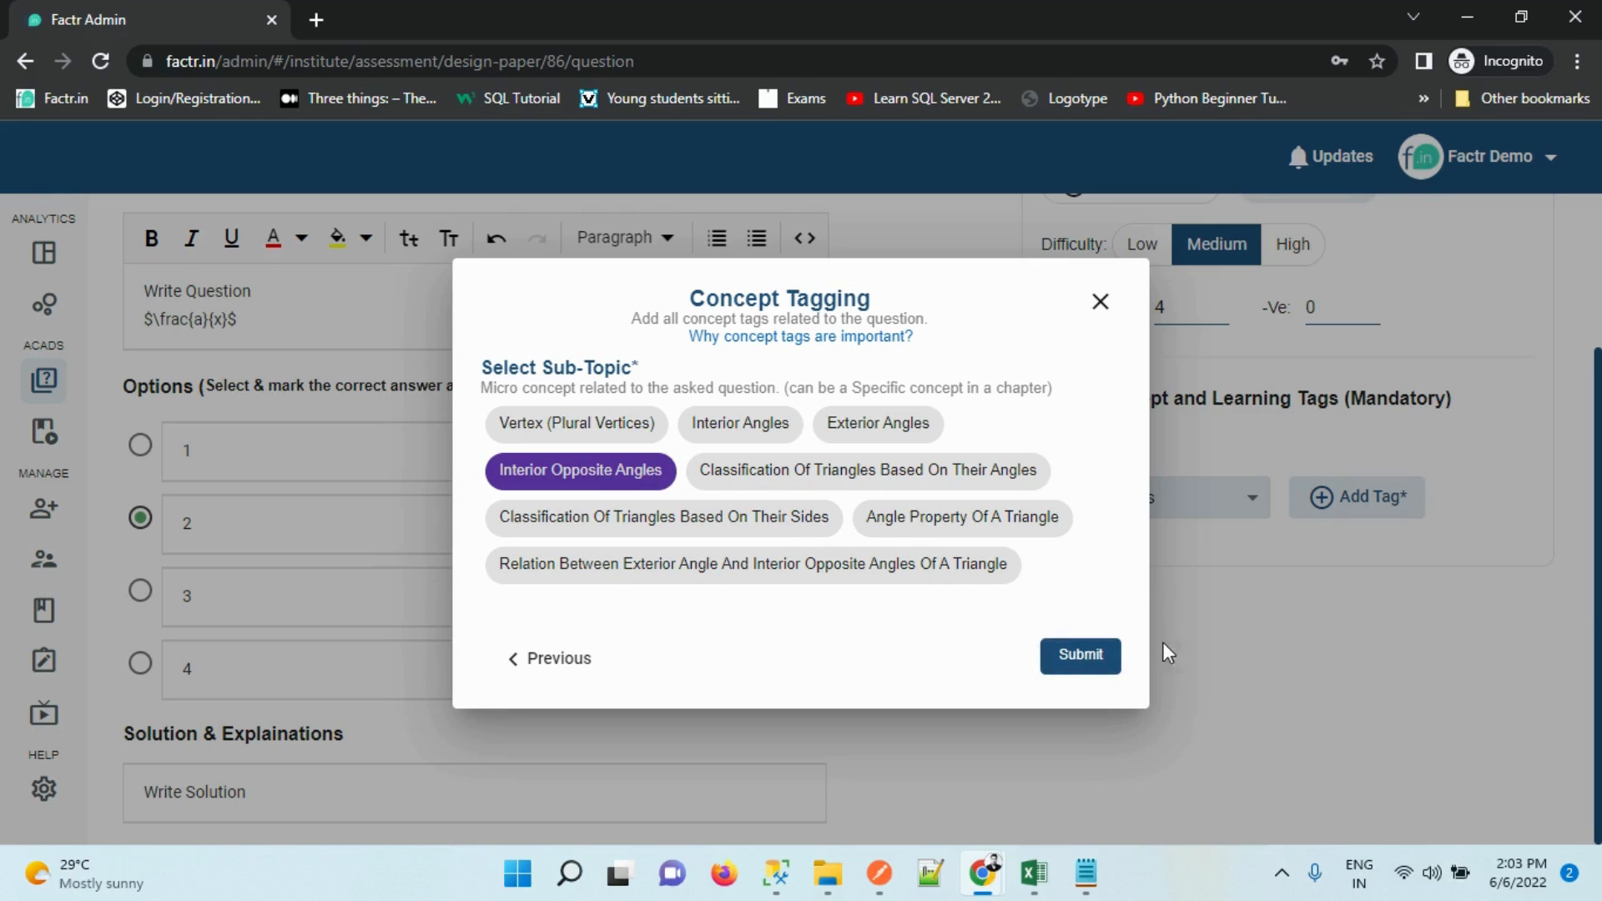
click(1100, 657)
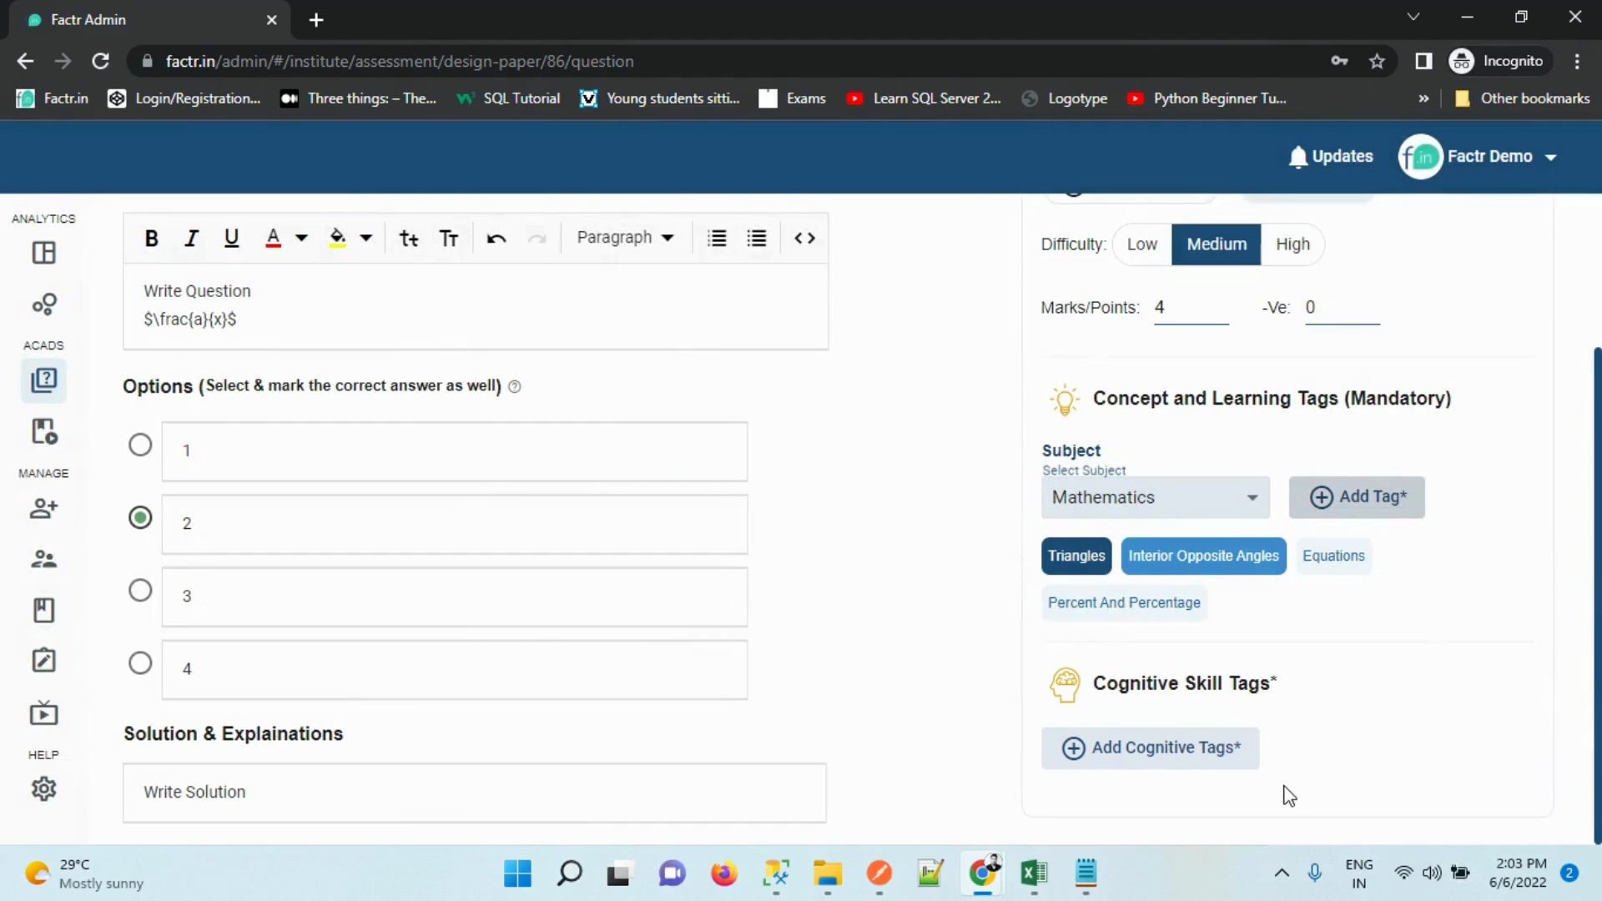
Attach cognitive categories Logical Reasoning and Factual and skills Apply and Remember
click(1162, 758)
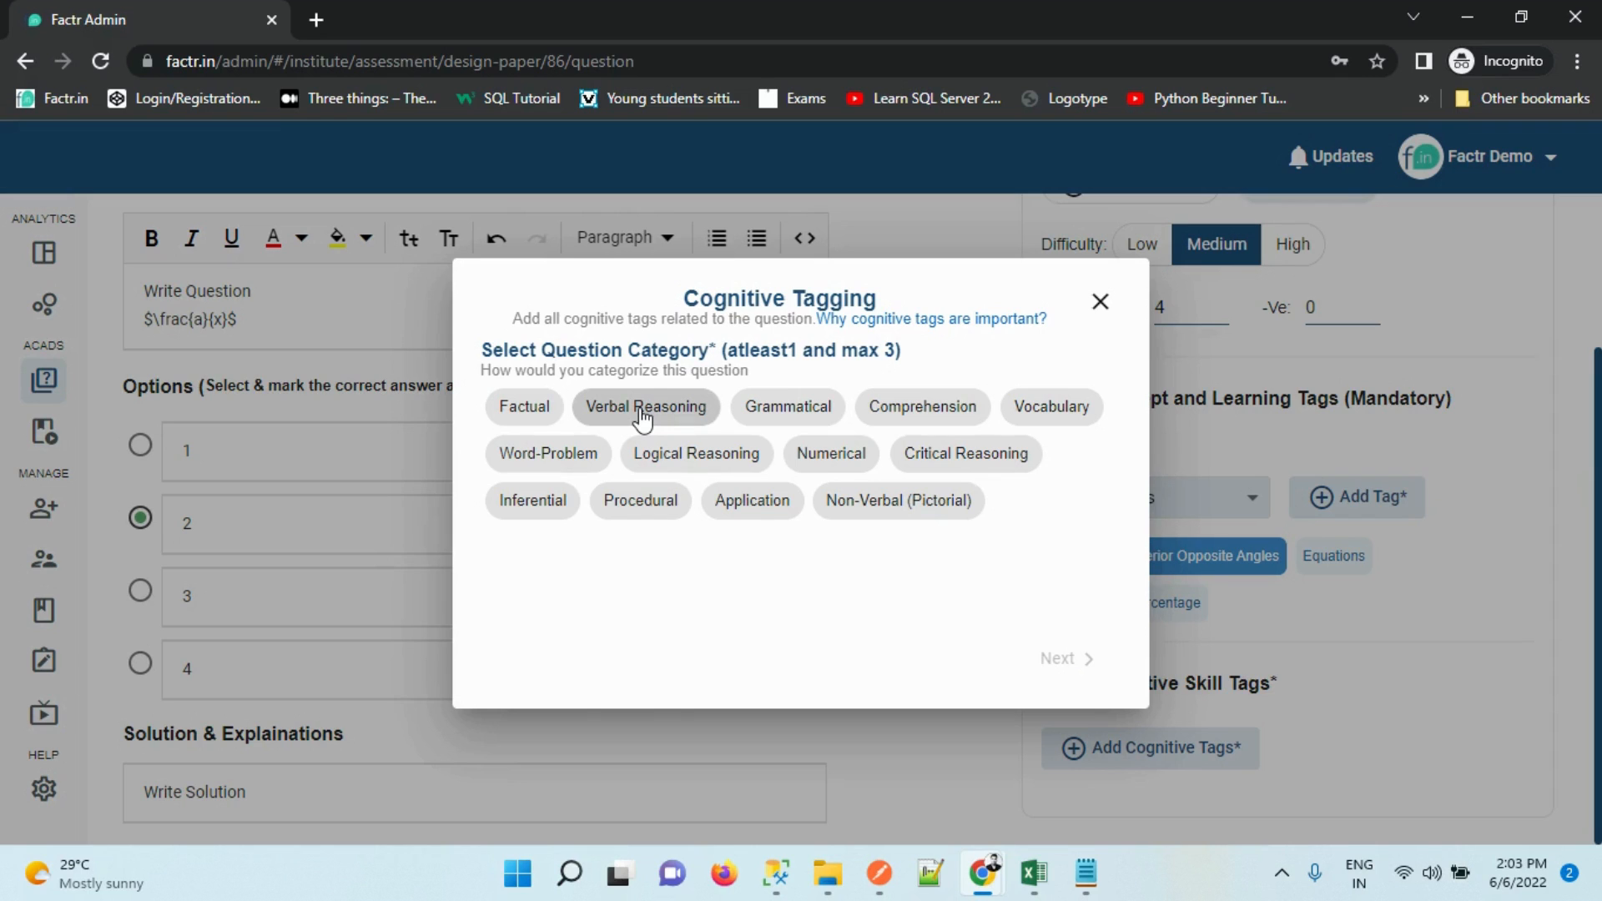
click(750, 462)
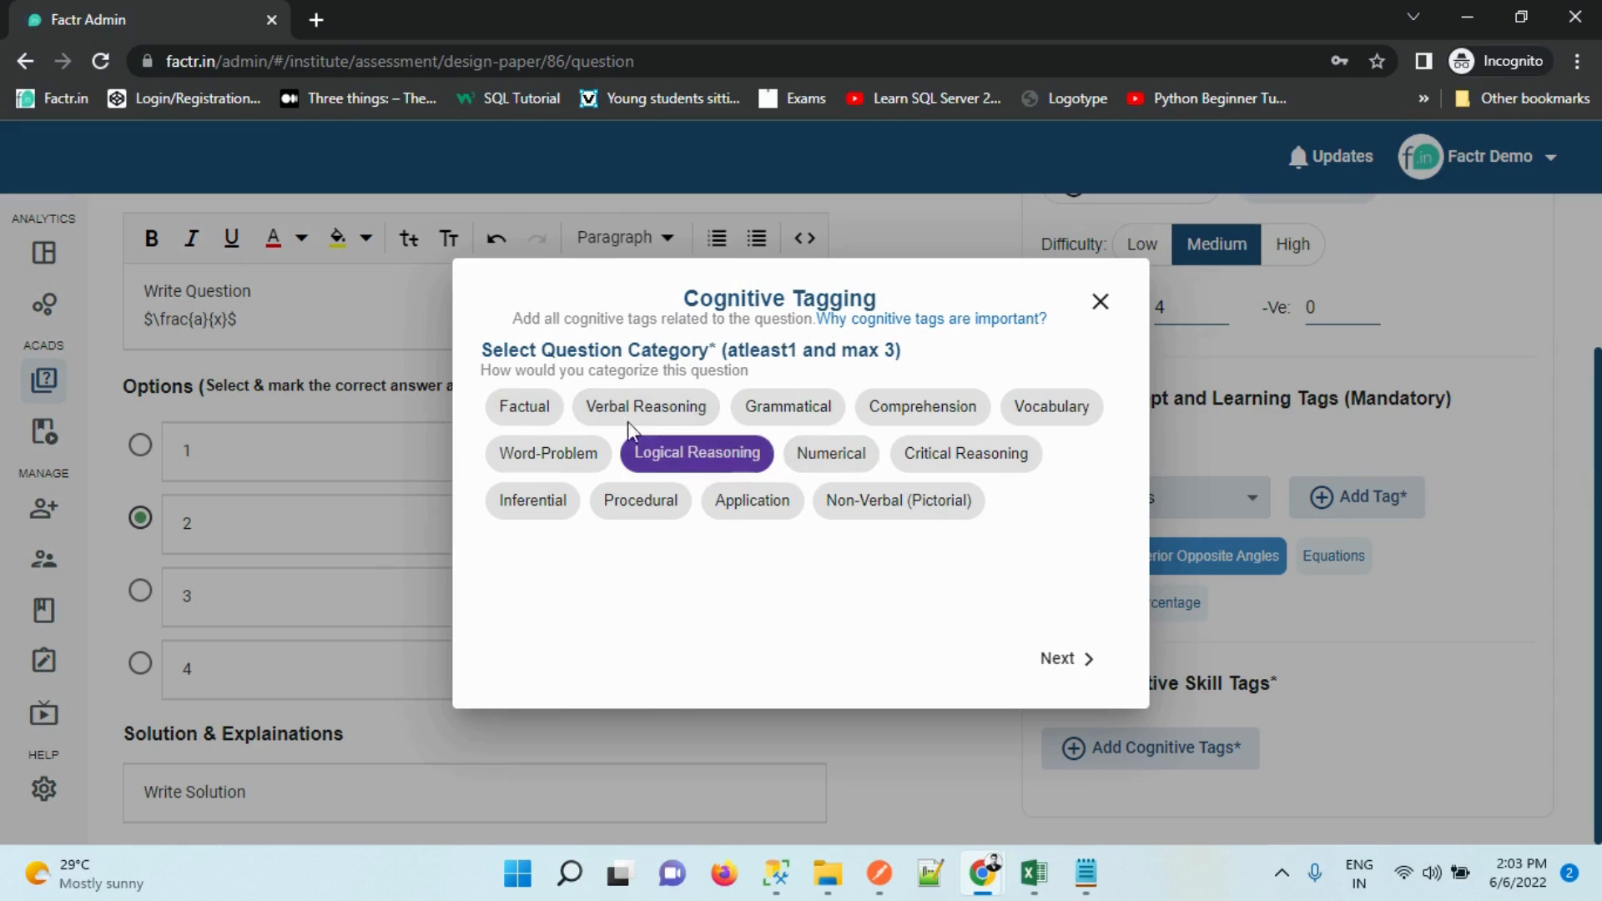
click(528, 411)
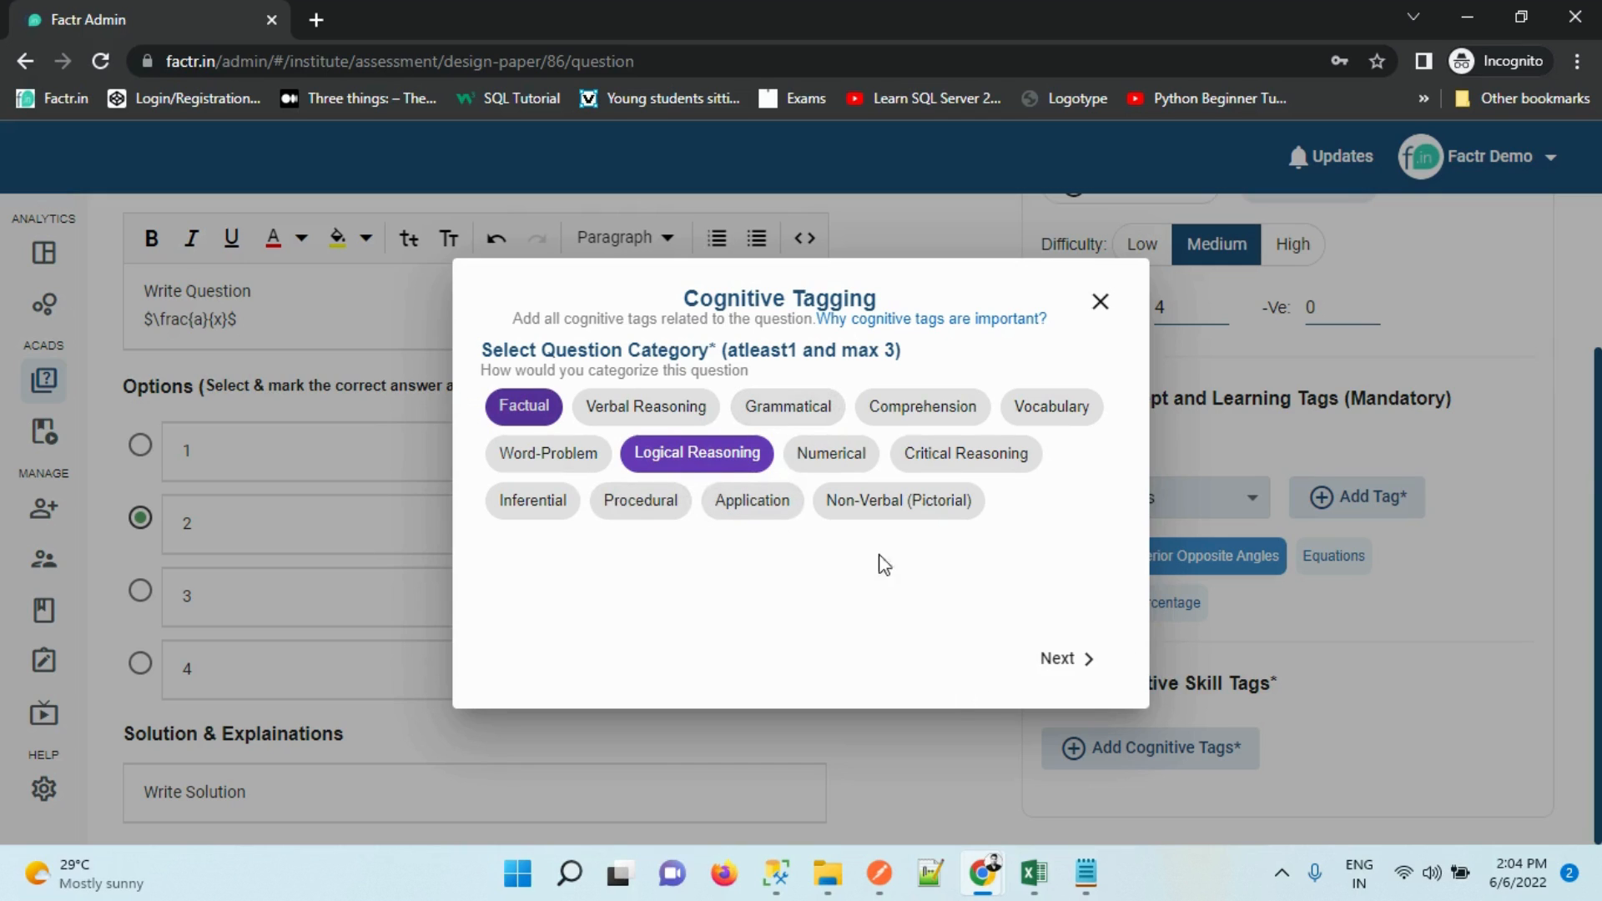
click(1076, 661)
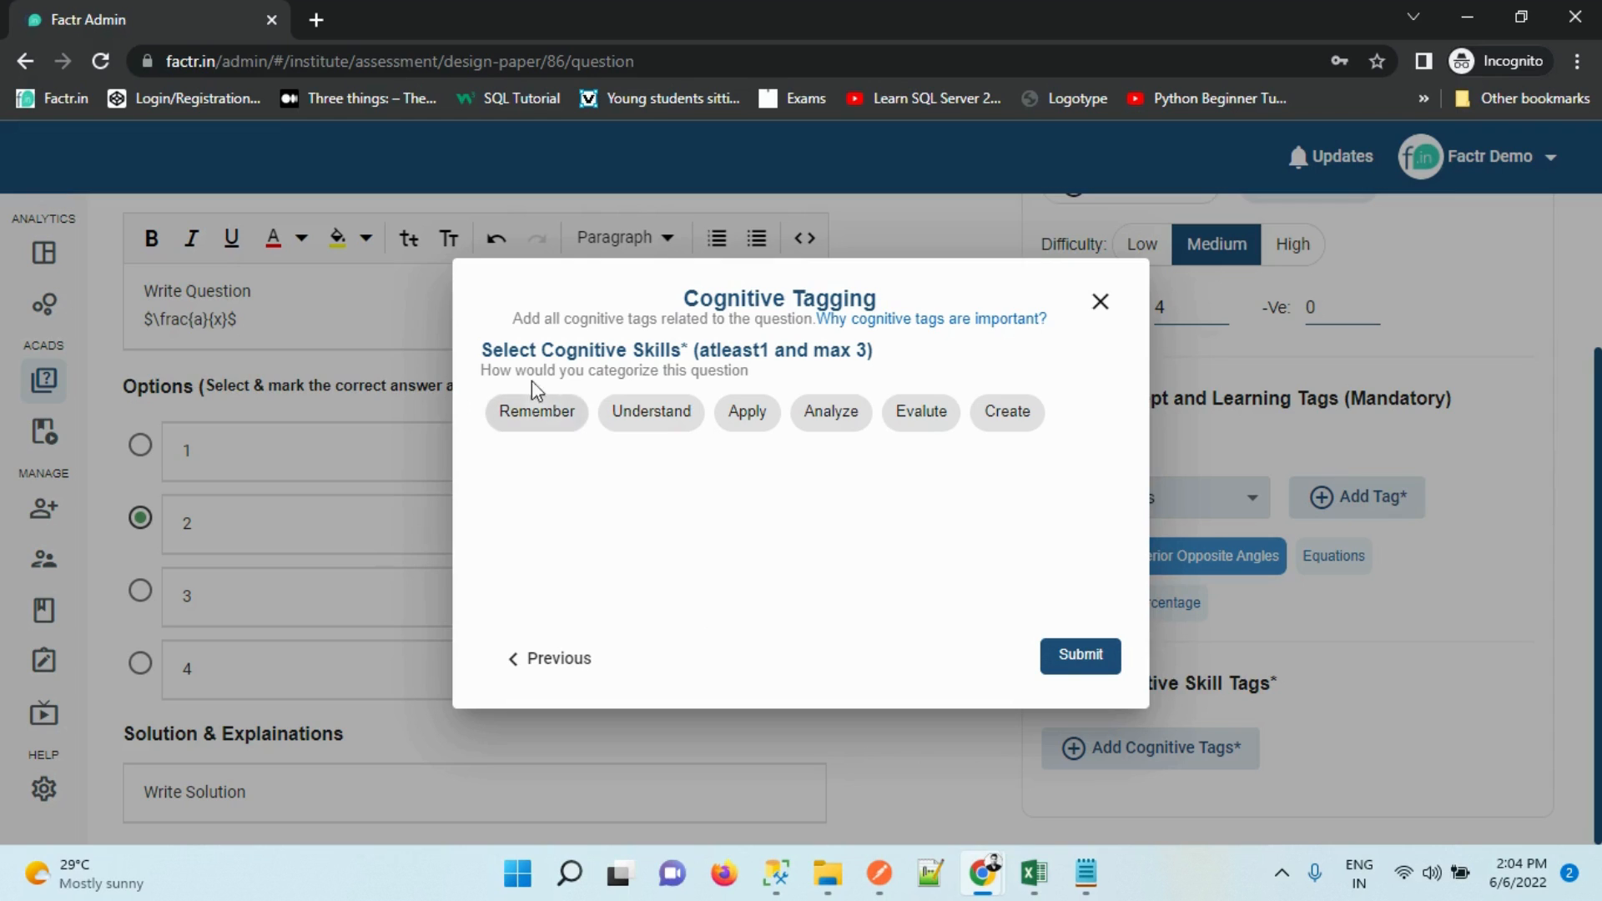
click(751, 411)
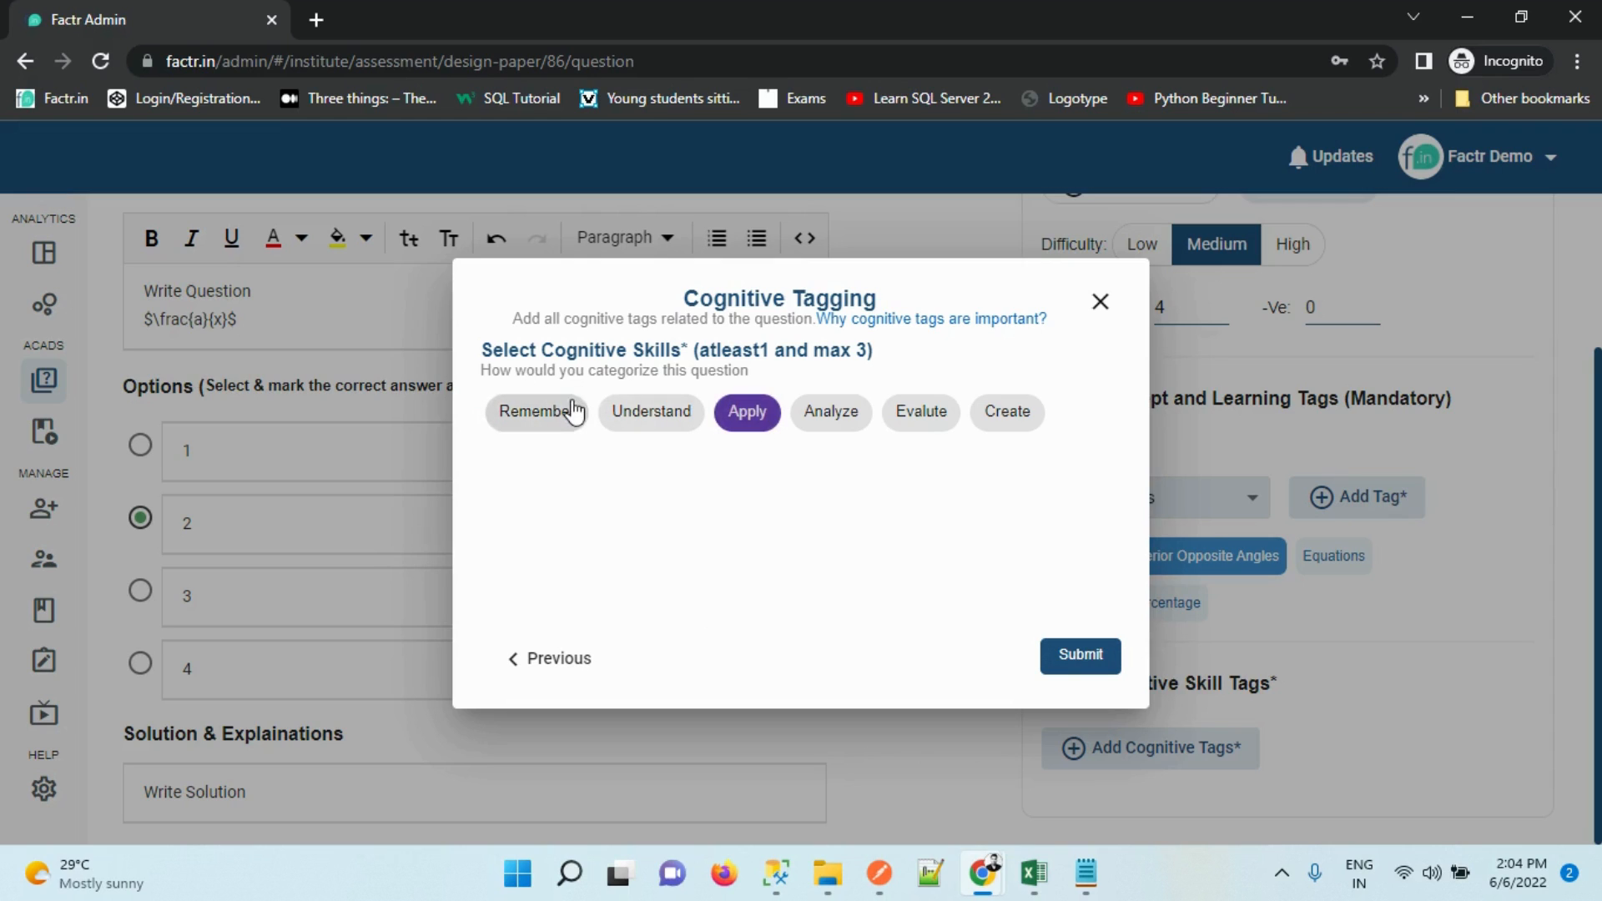
click(559, 411)
click(1067, 654)
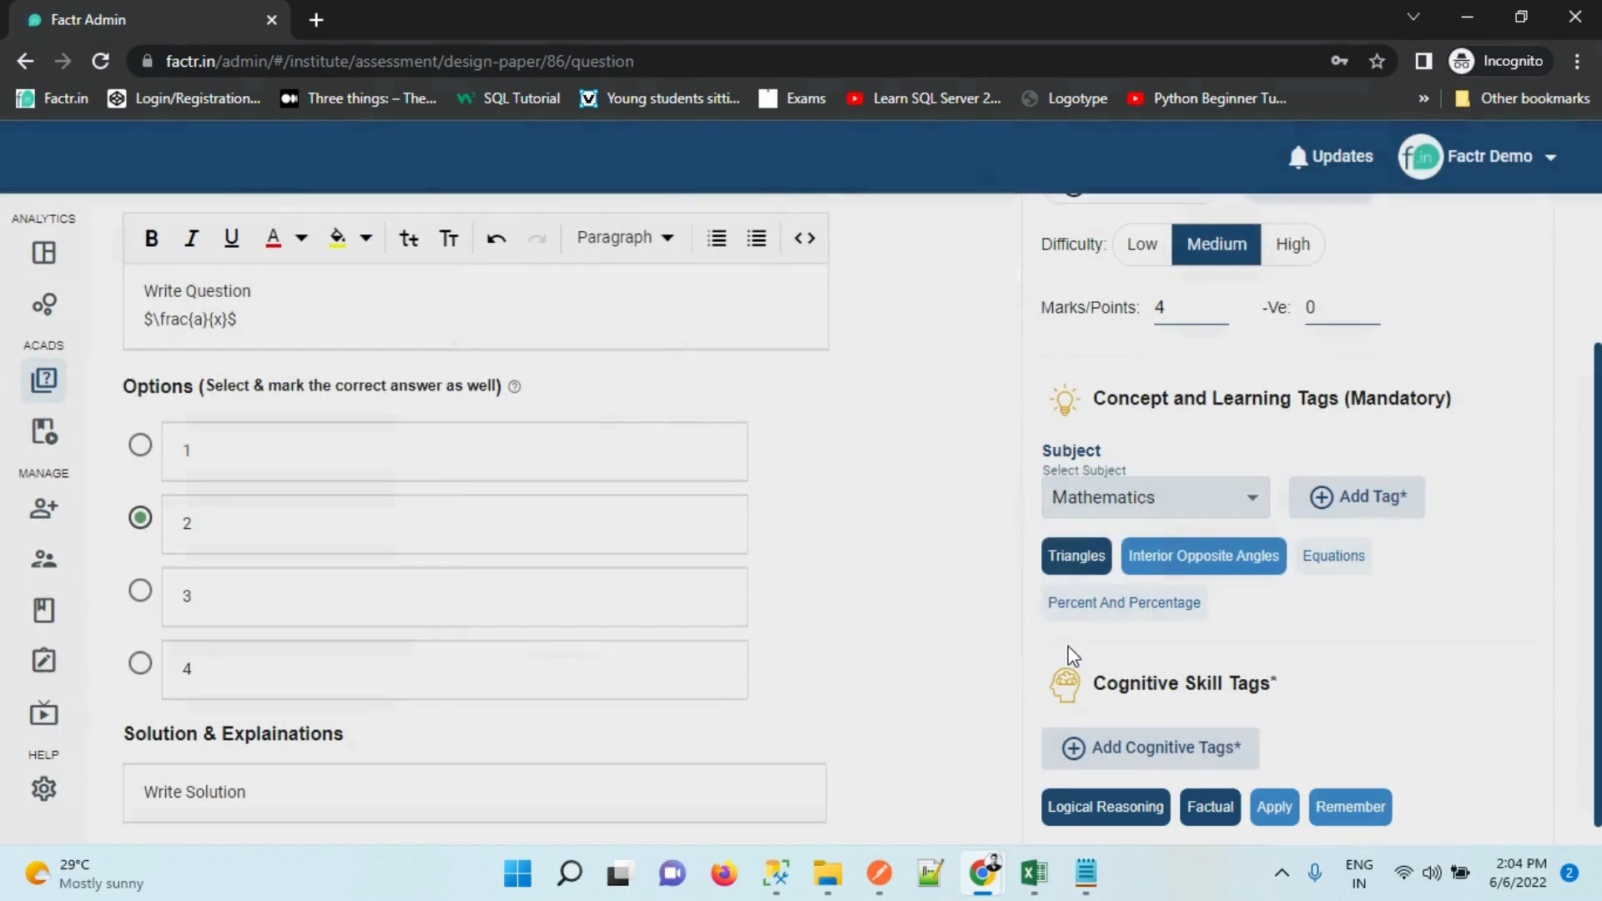
scroll(1552, 597, down, 1)
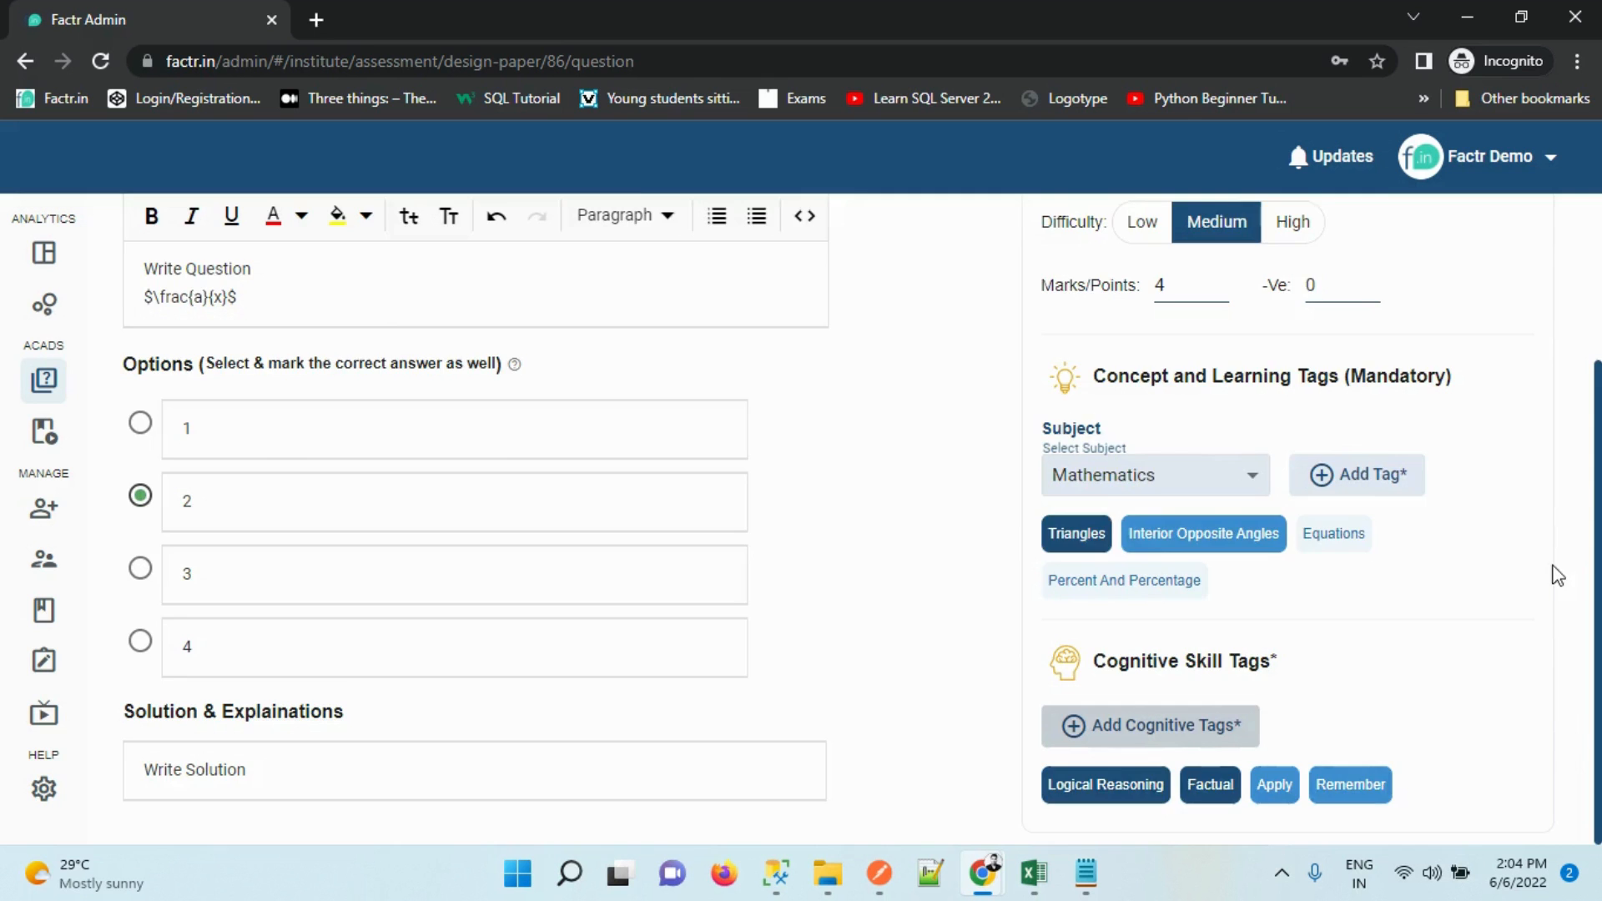
scroll(1573, 551, up, 3)
Save the question and check it in preview
click(1532, 242)
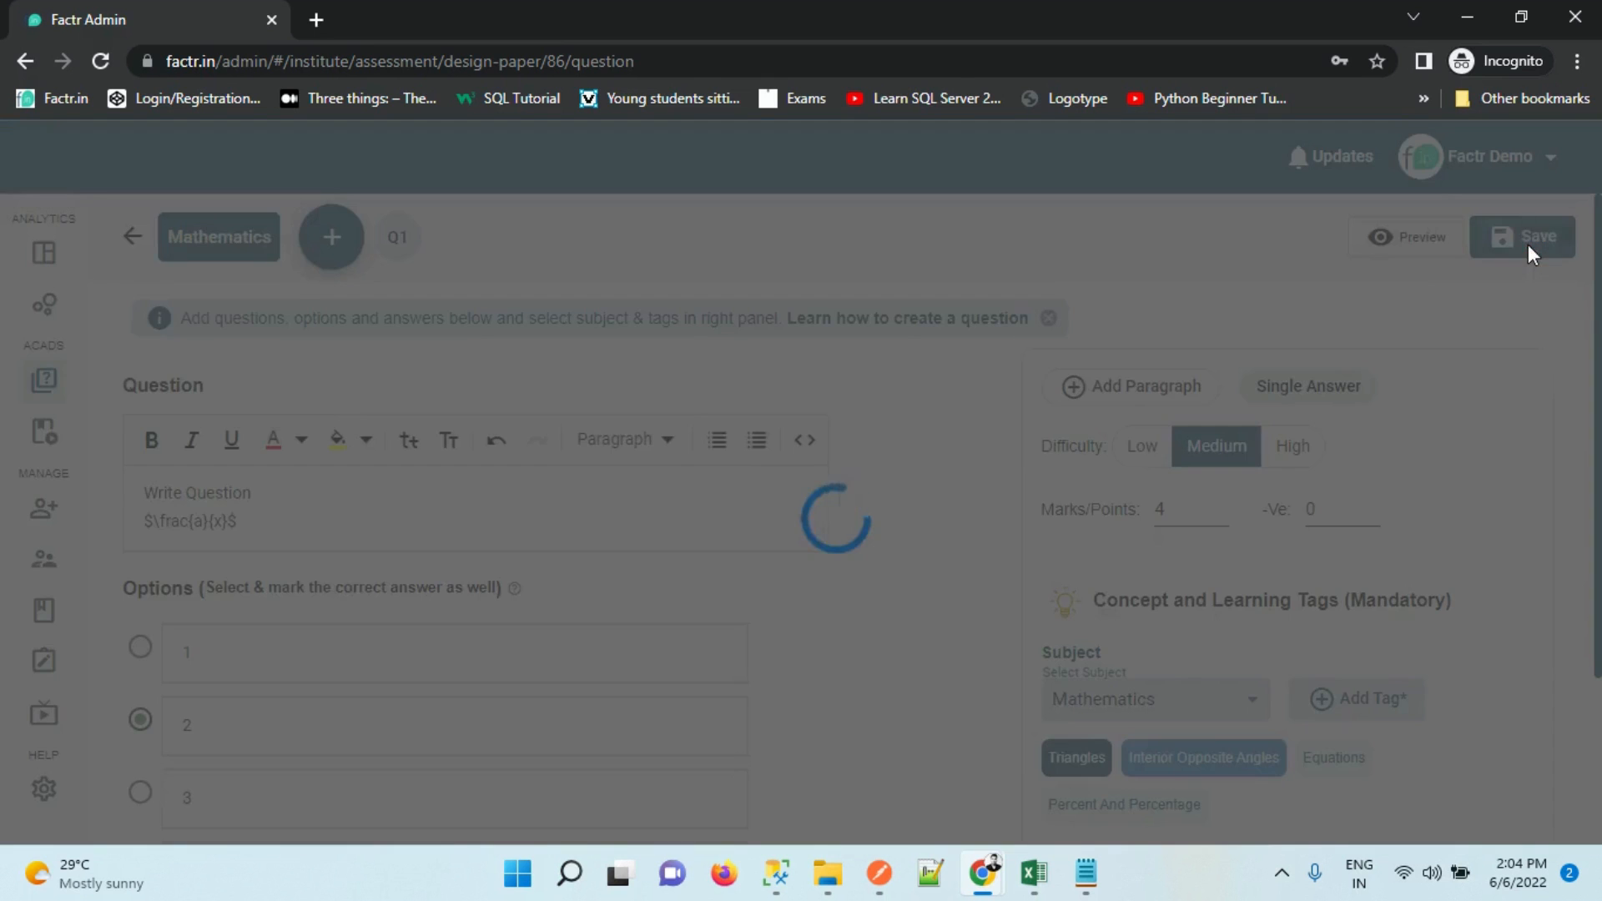
click(1441, 237)
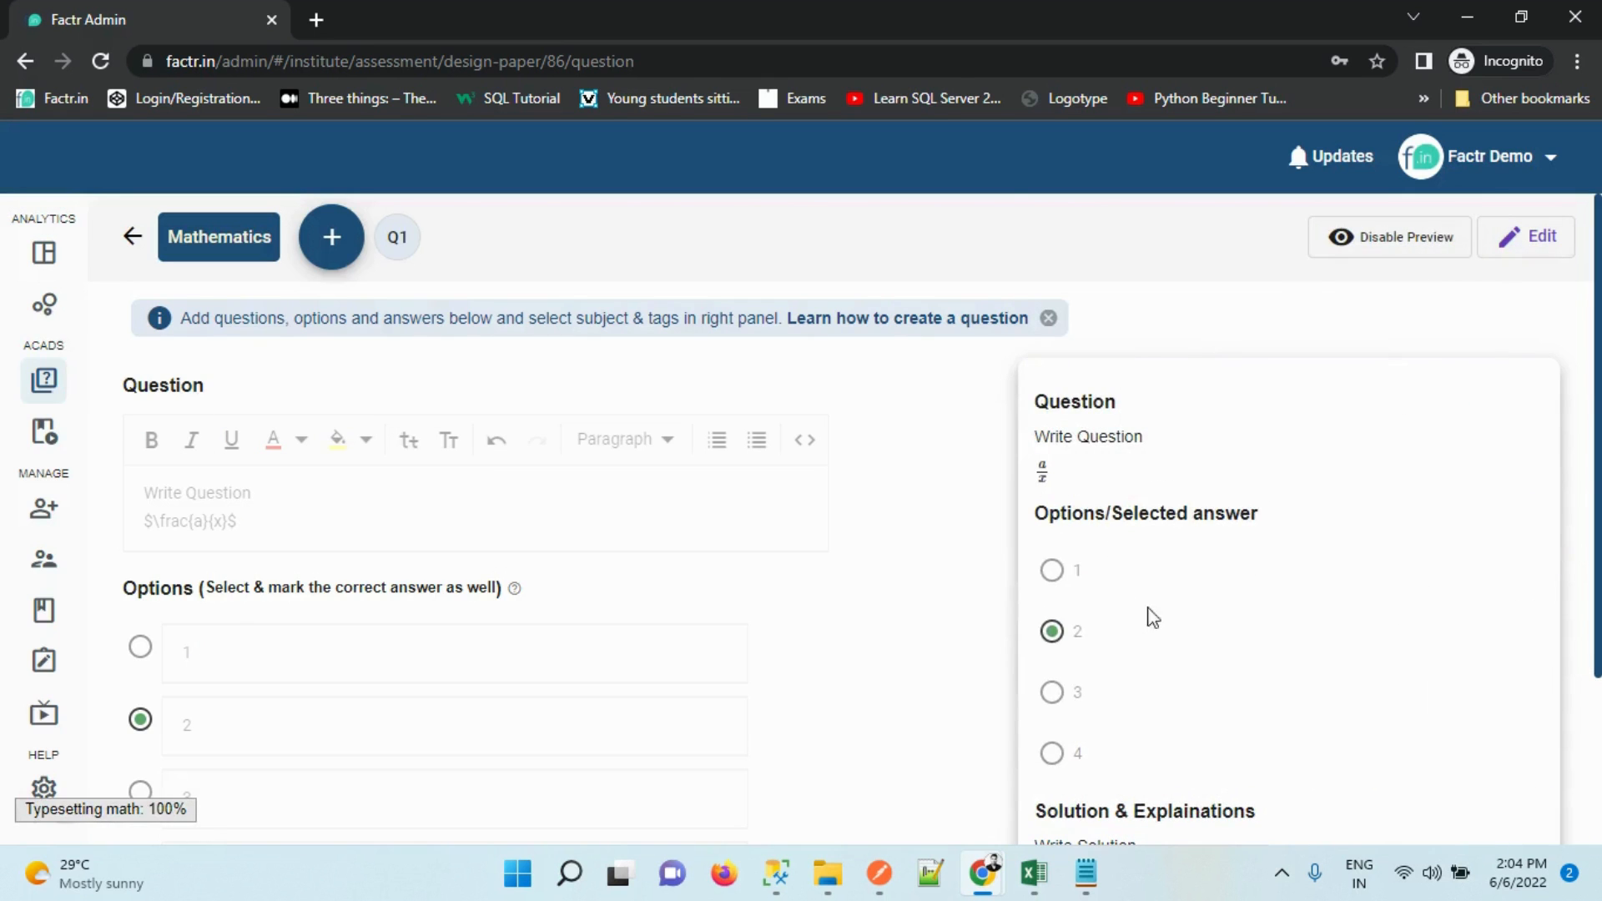
scroll(1595, 609, down, 2)
scroll(1579, 296, up, 2)
click(1343, 236)
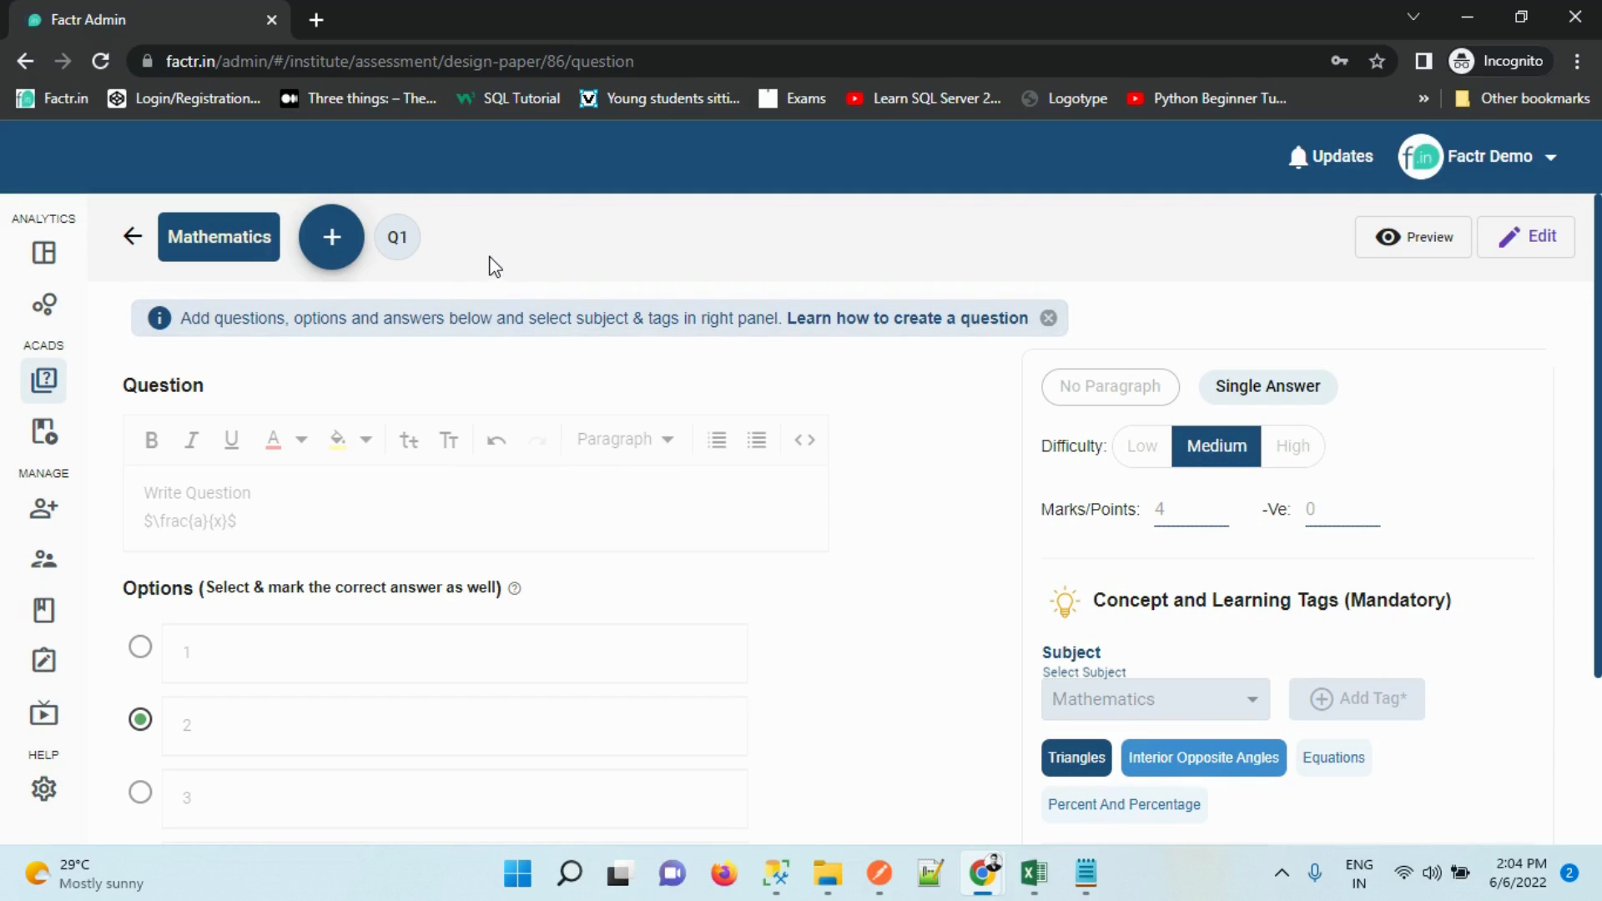
Copy Q1 as Q2, save the paper, and leave the question editor
click(399, 239)
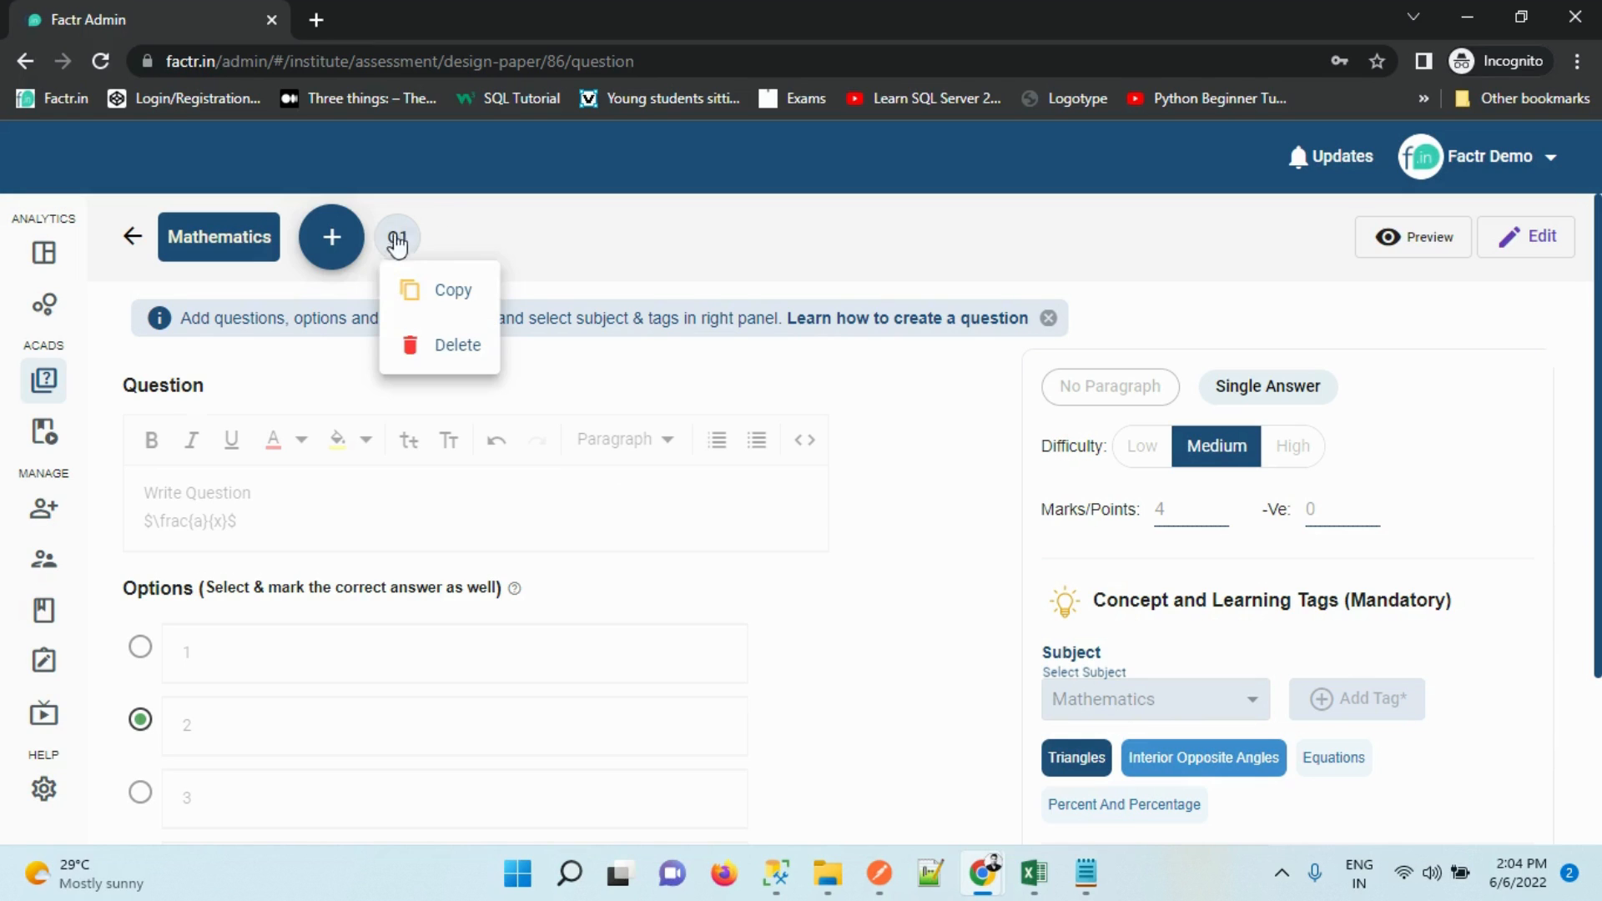
click(436, 288)
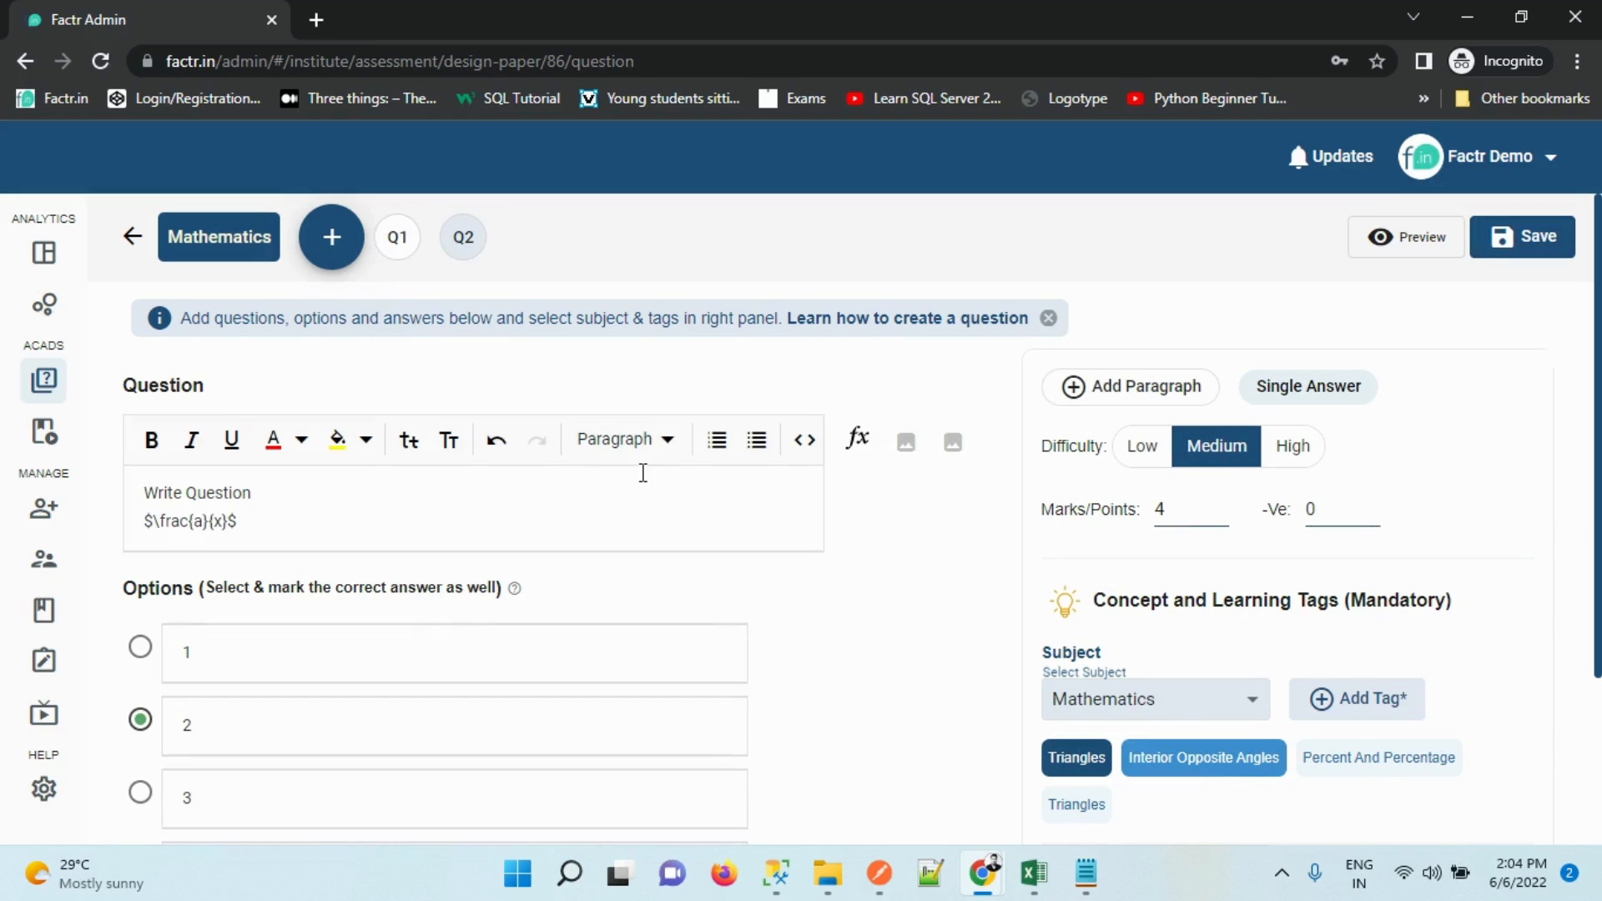
click(1514, 238)
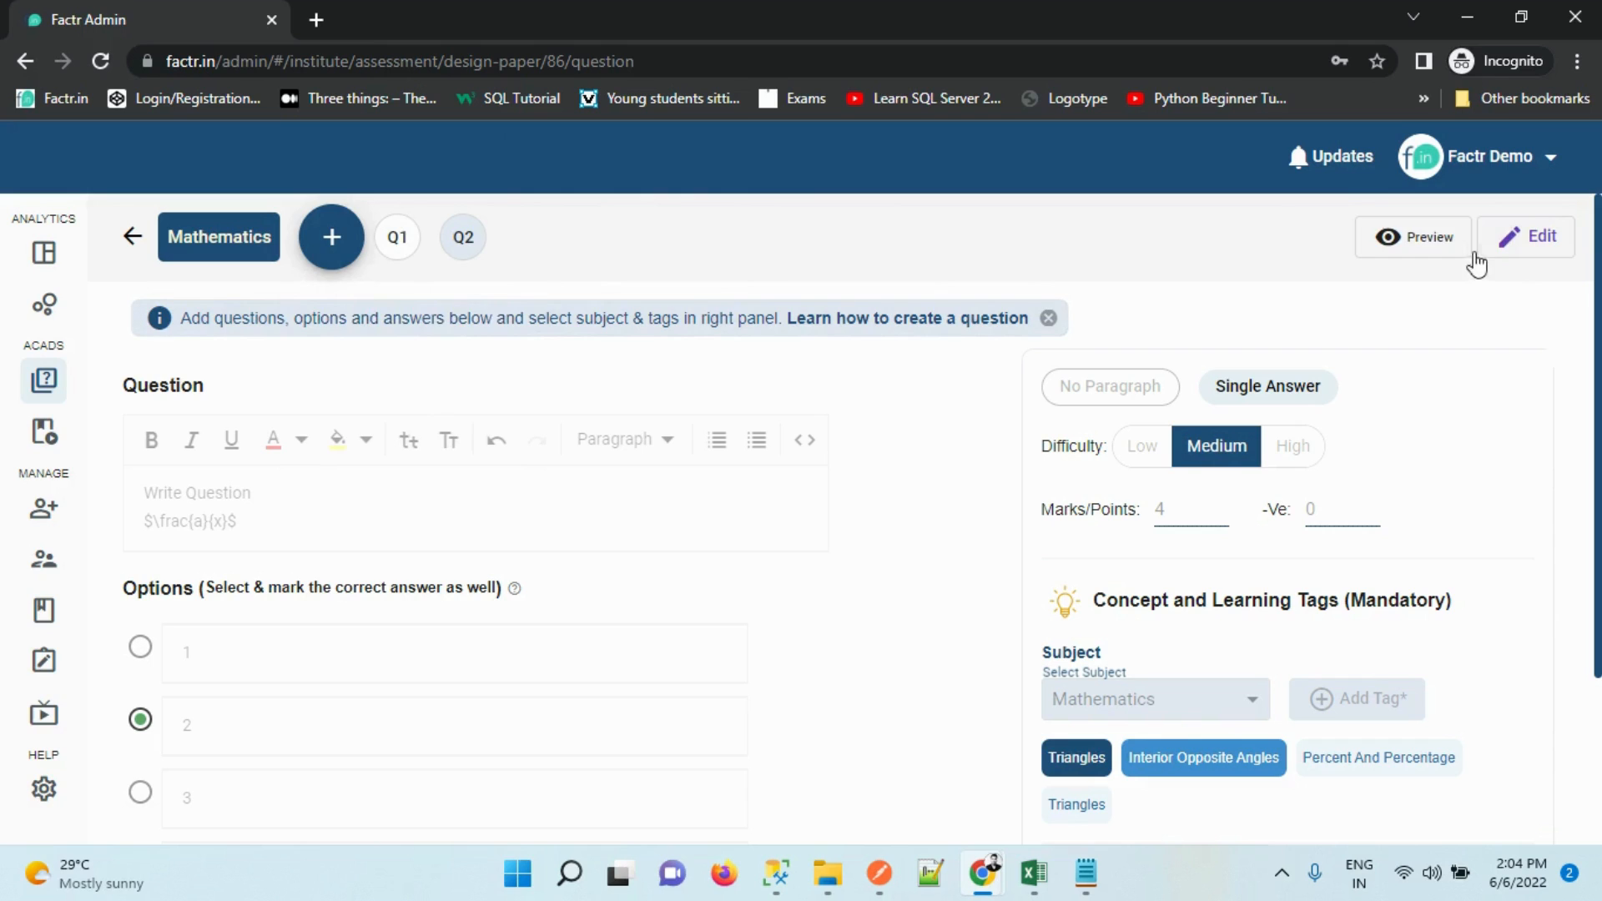
mouse_move(330, 263)
click(354, 294)
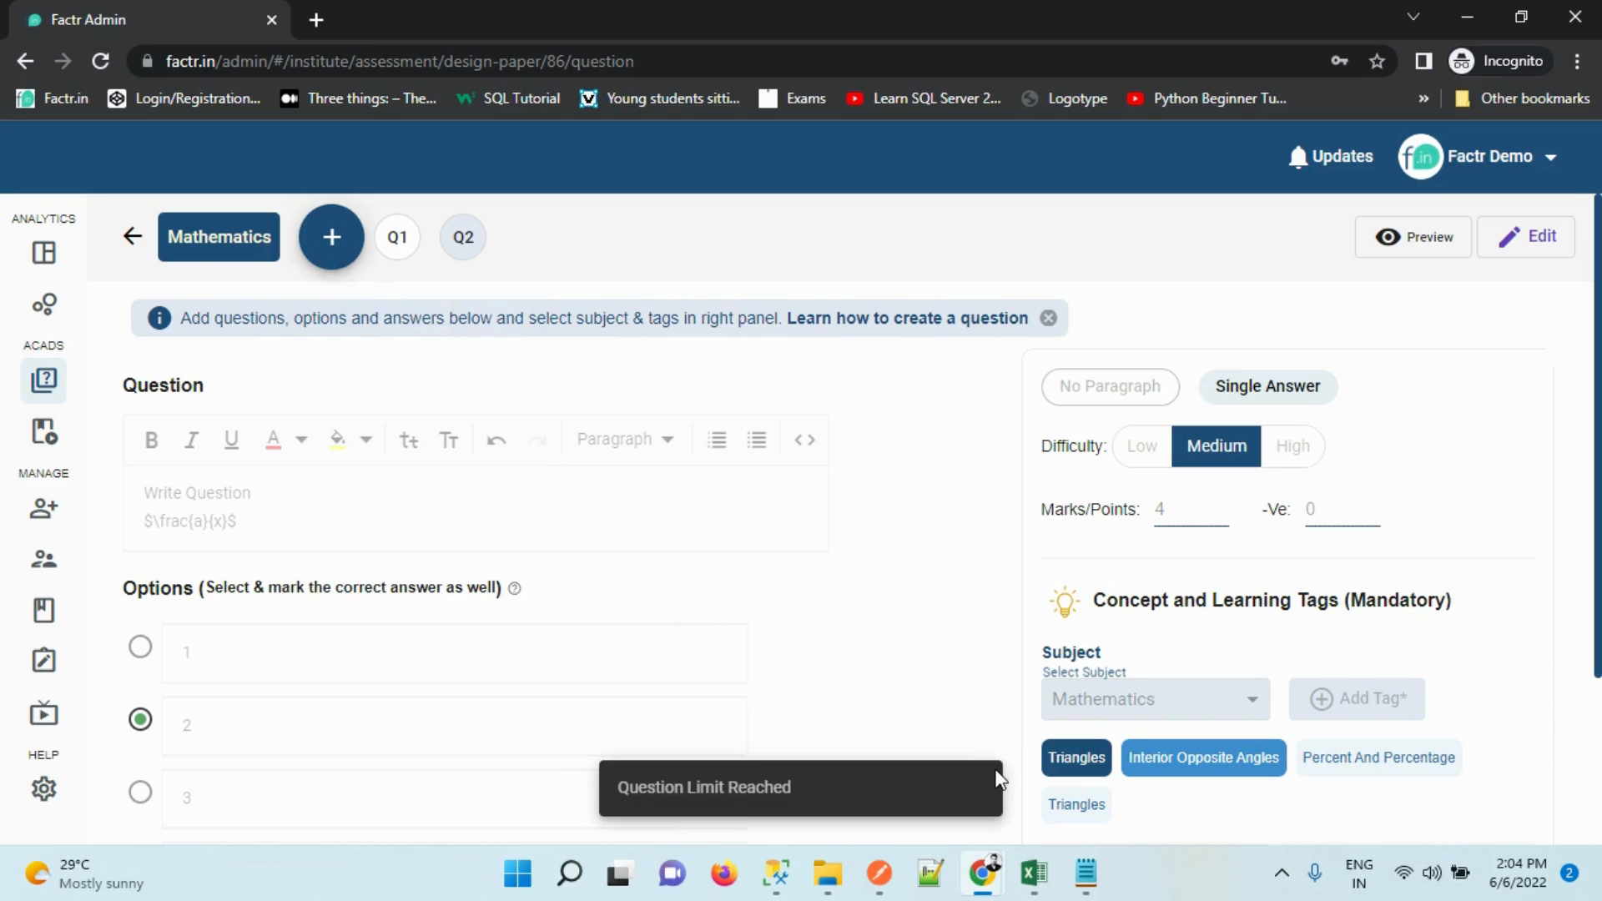
click(136, 241)
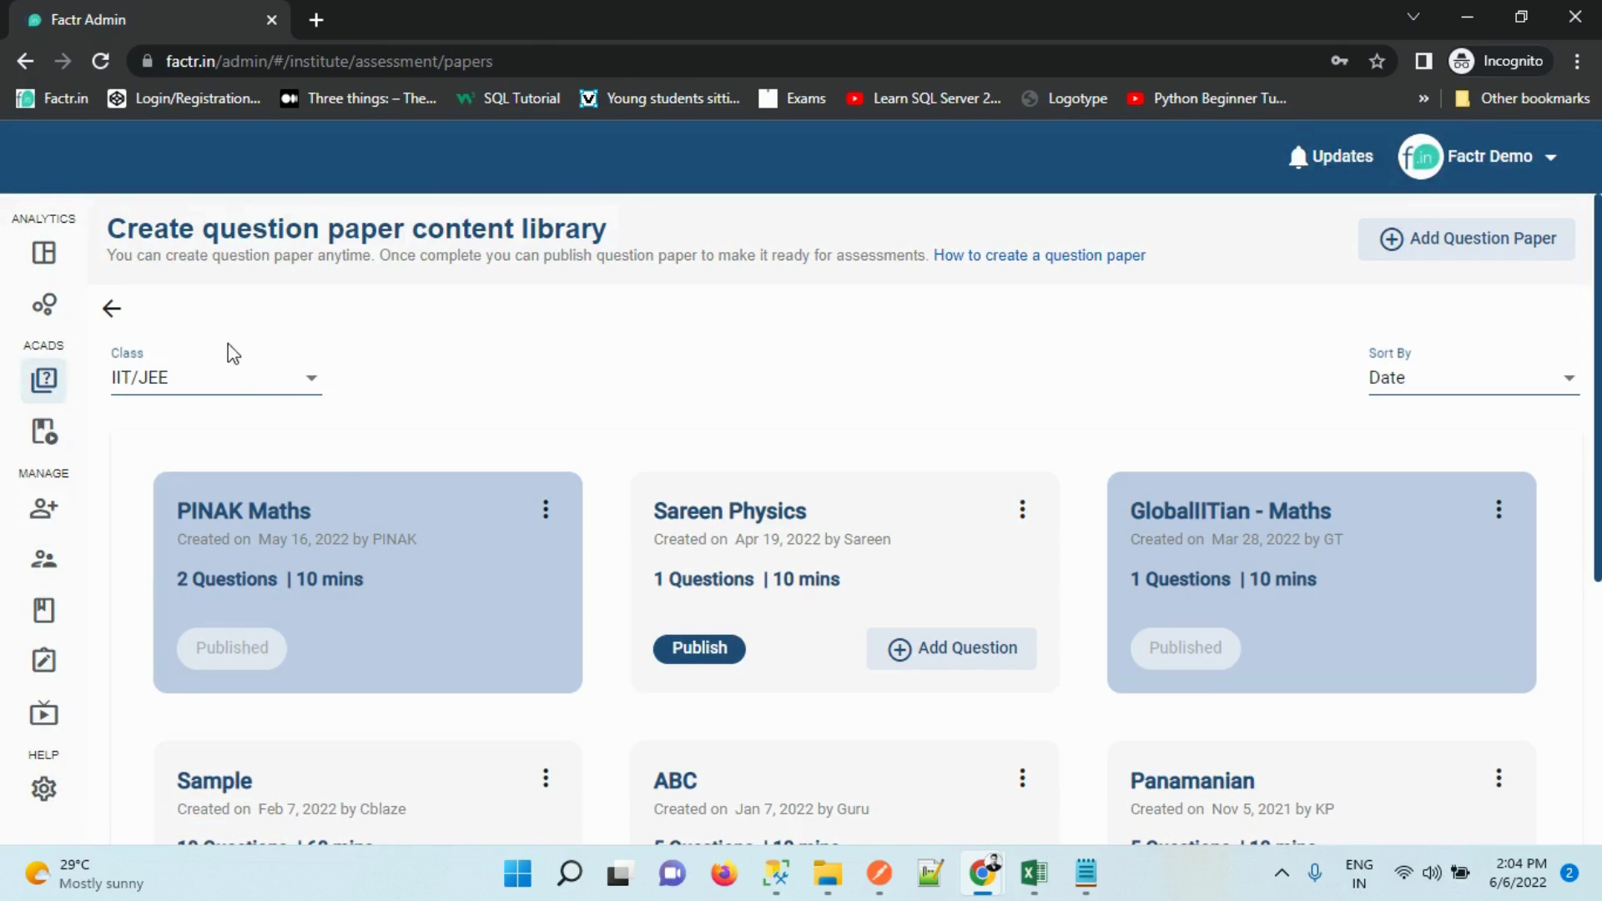
Filter the library to Class 7 papers, then go back to the assessment list
click(231, 386)
drag(338, 541, 339, 663)
click(255, 648)
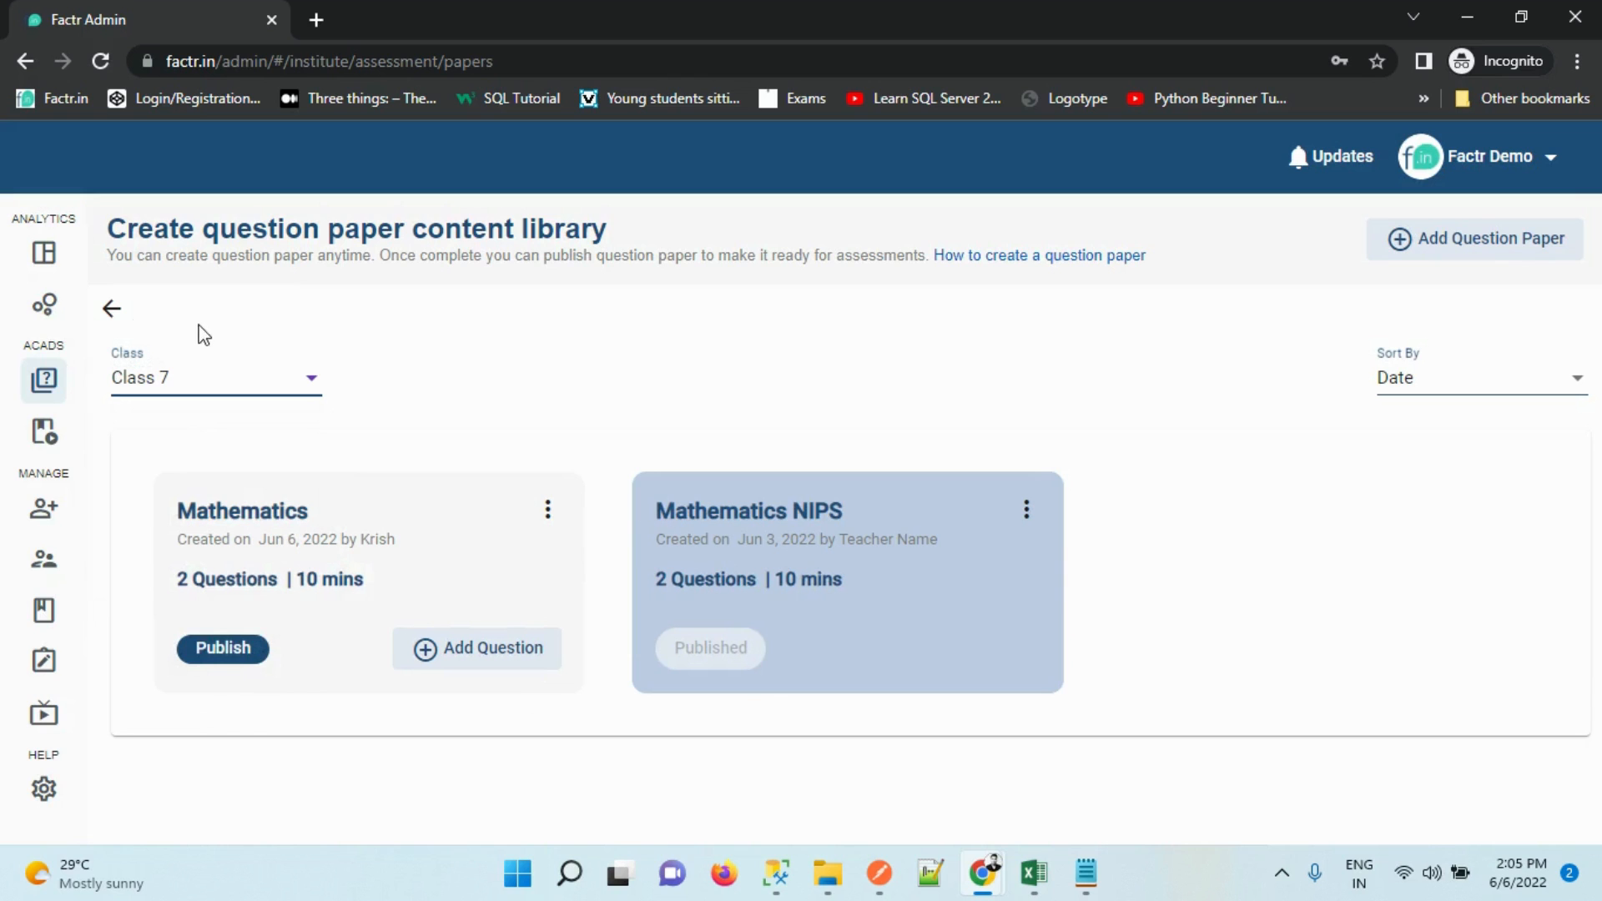
click(111, 309)
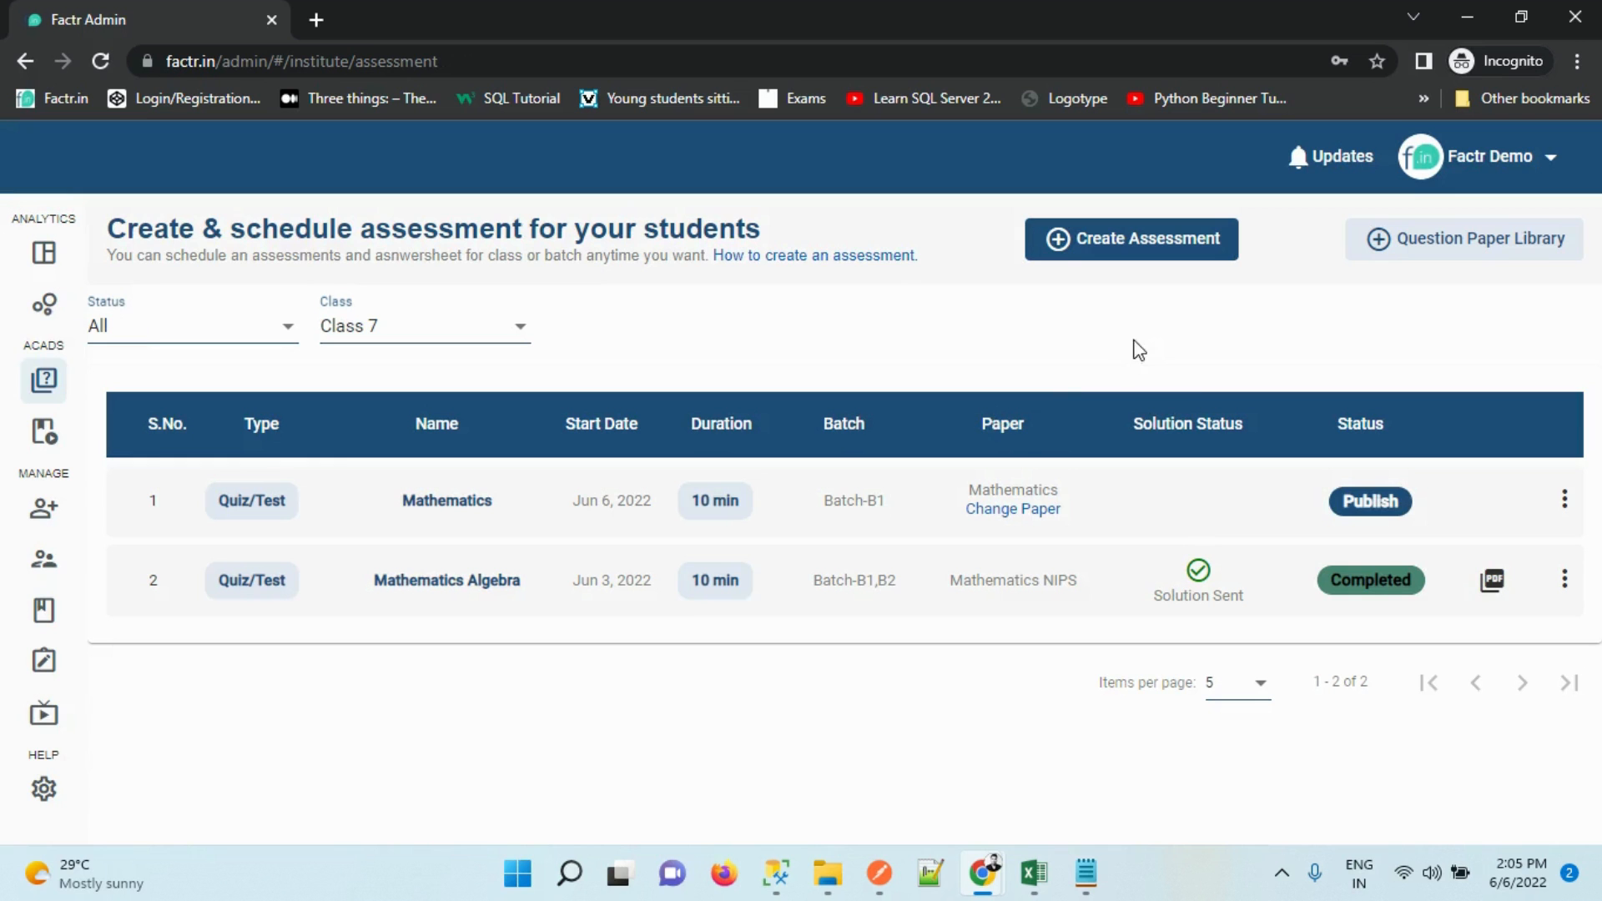
Delete the attached paper and attach Mathematics NIPS from your library instead
click(999, 512)
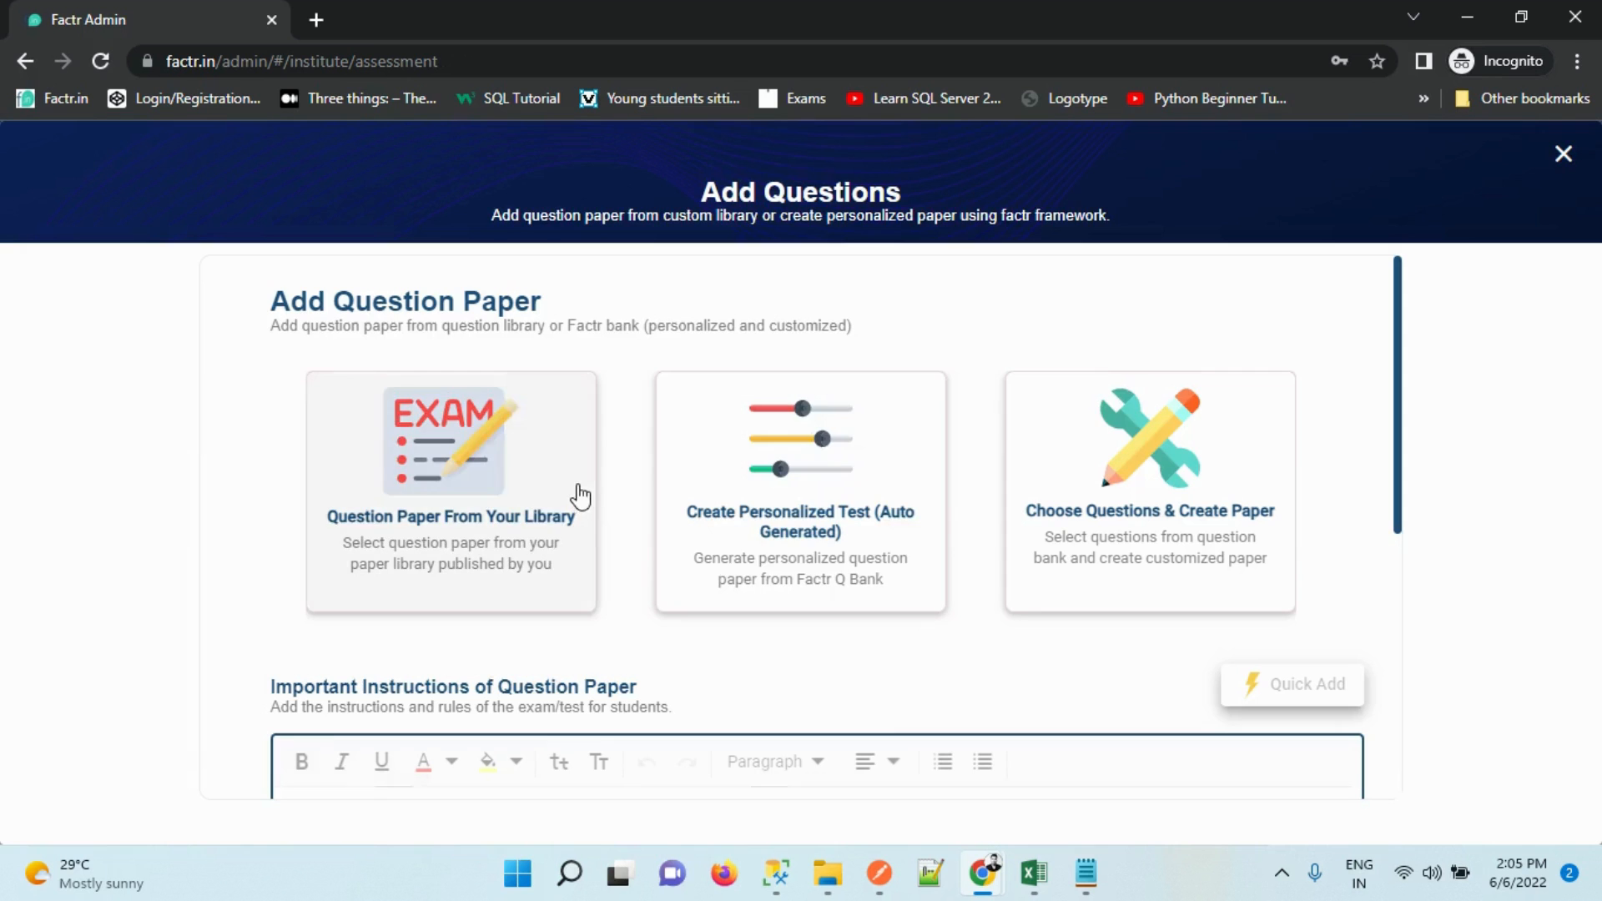
drag(1401, 418, 1362, 798)
click(966, 680)
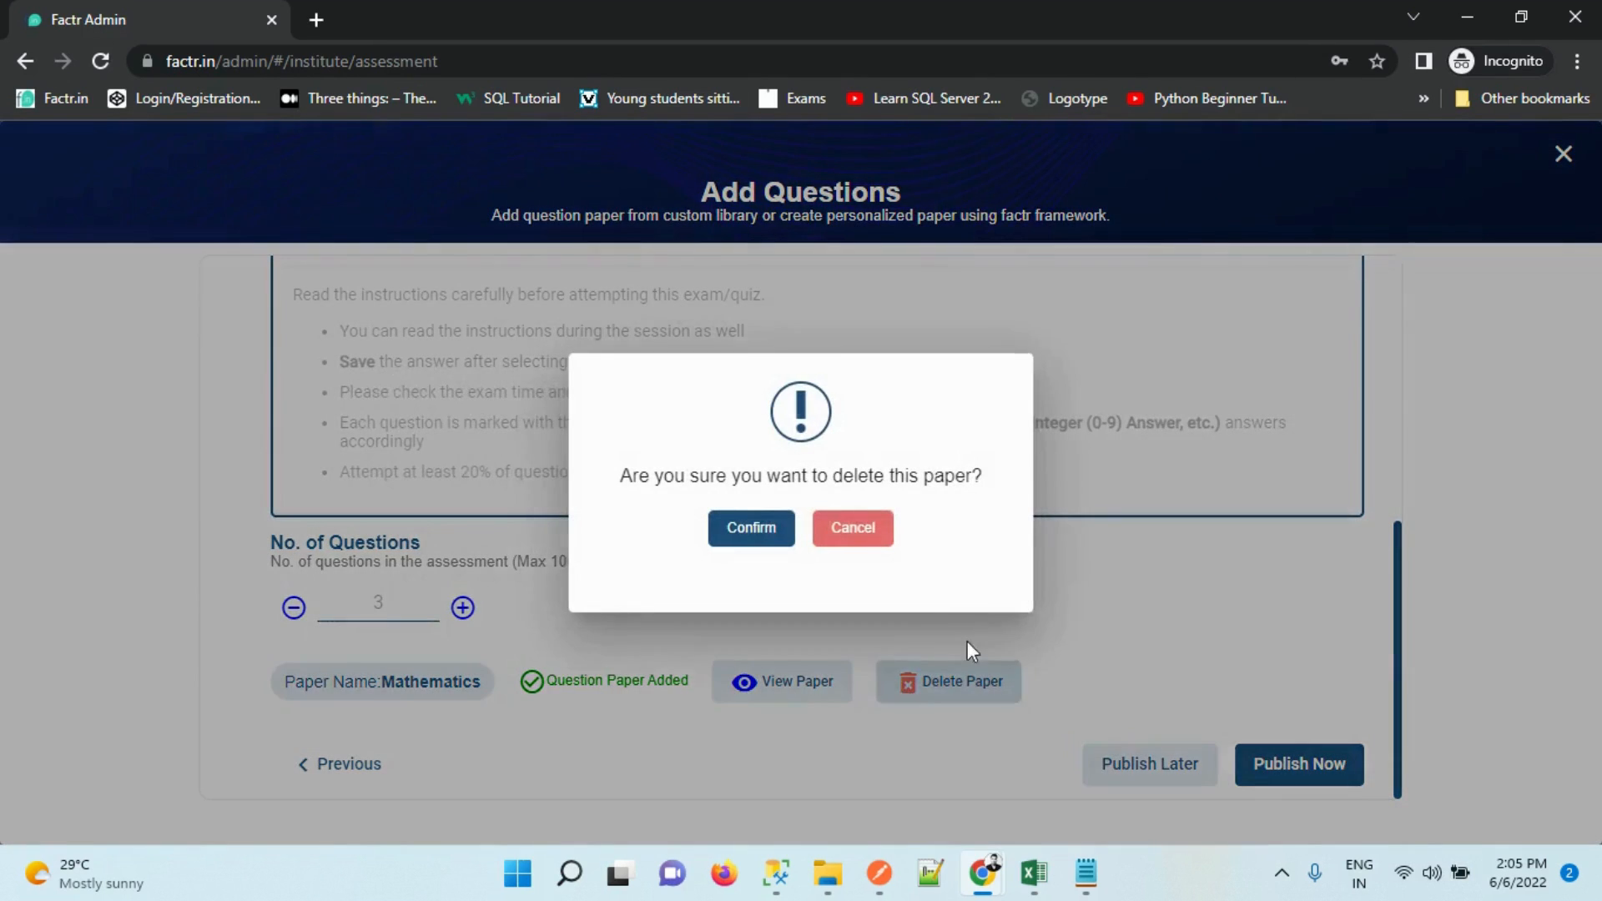
click(753, 534)
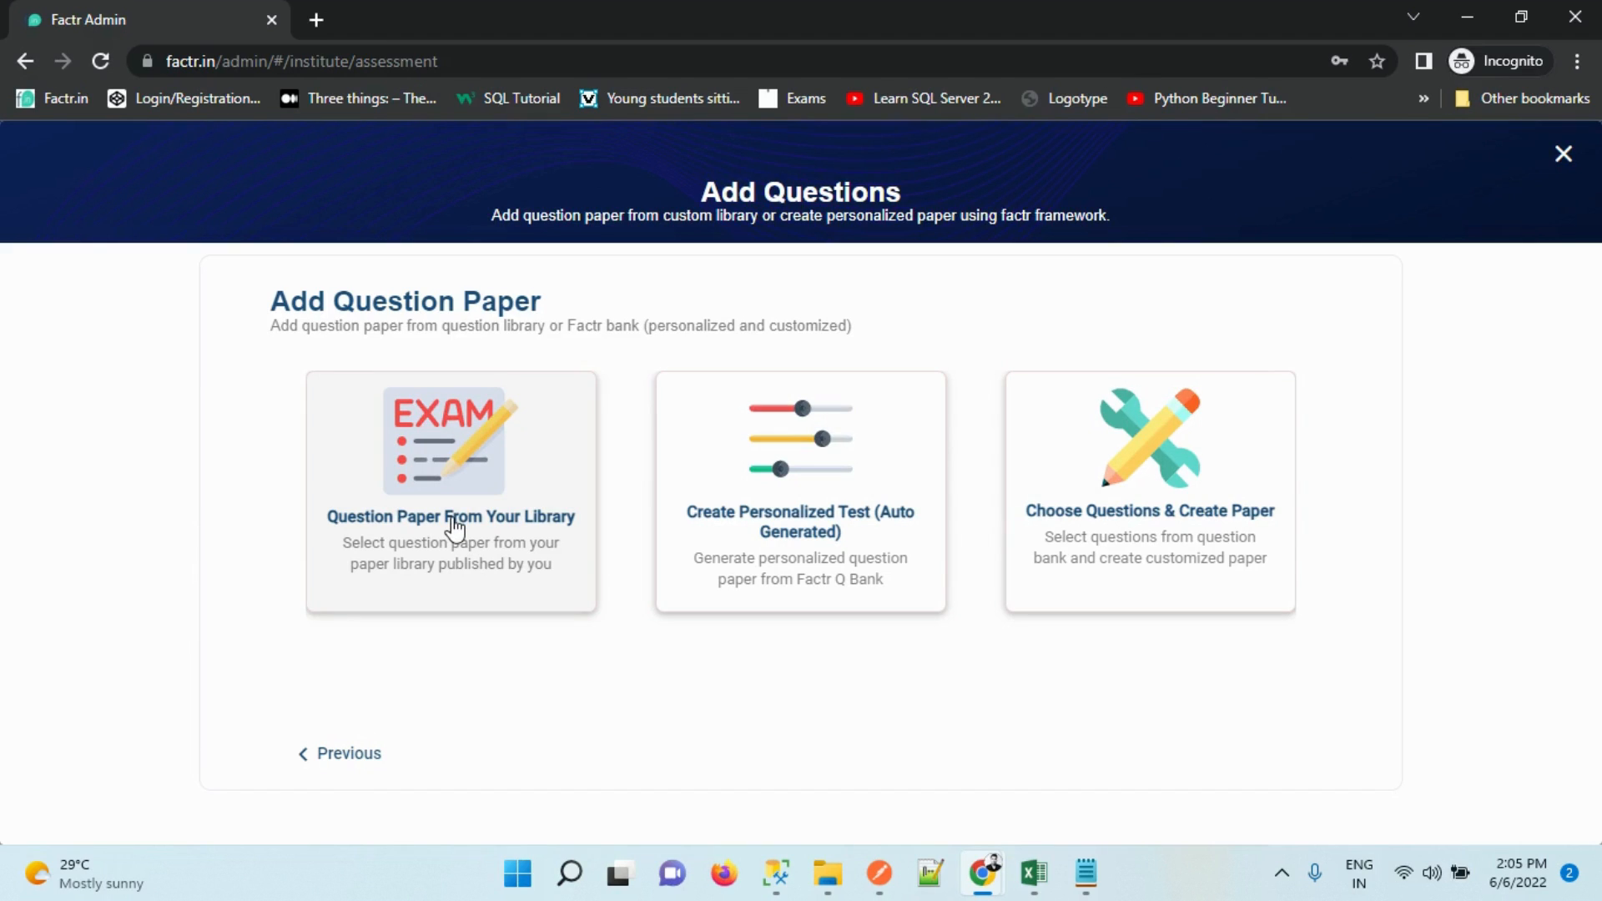
click(430, 434)
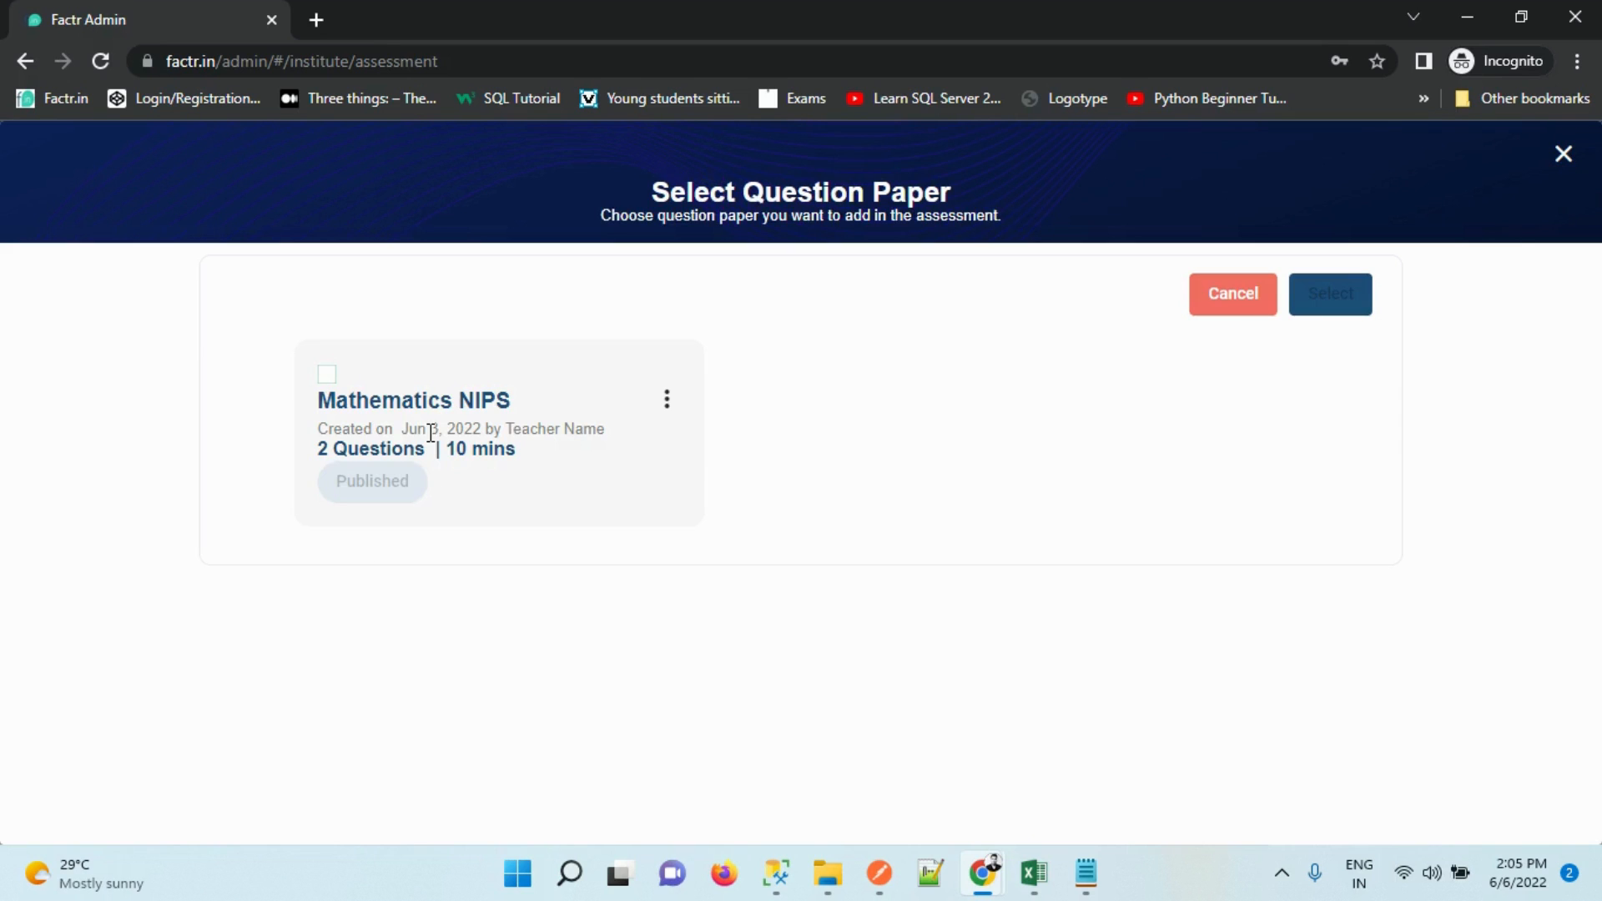
click(328, 376)
click(1335, 293)
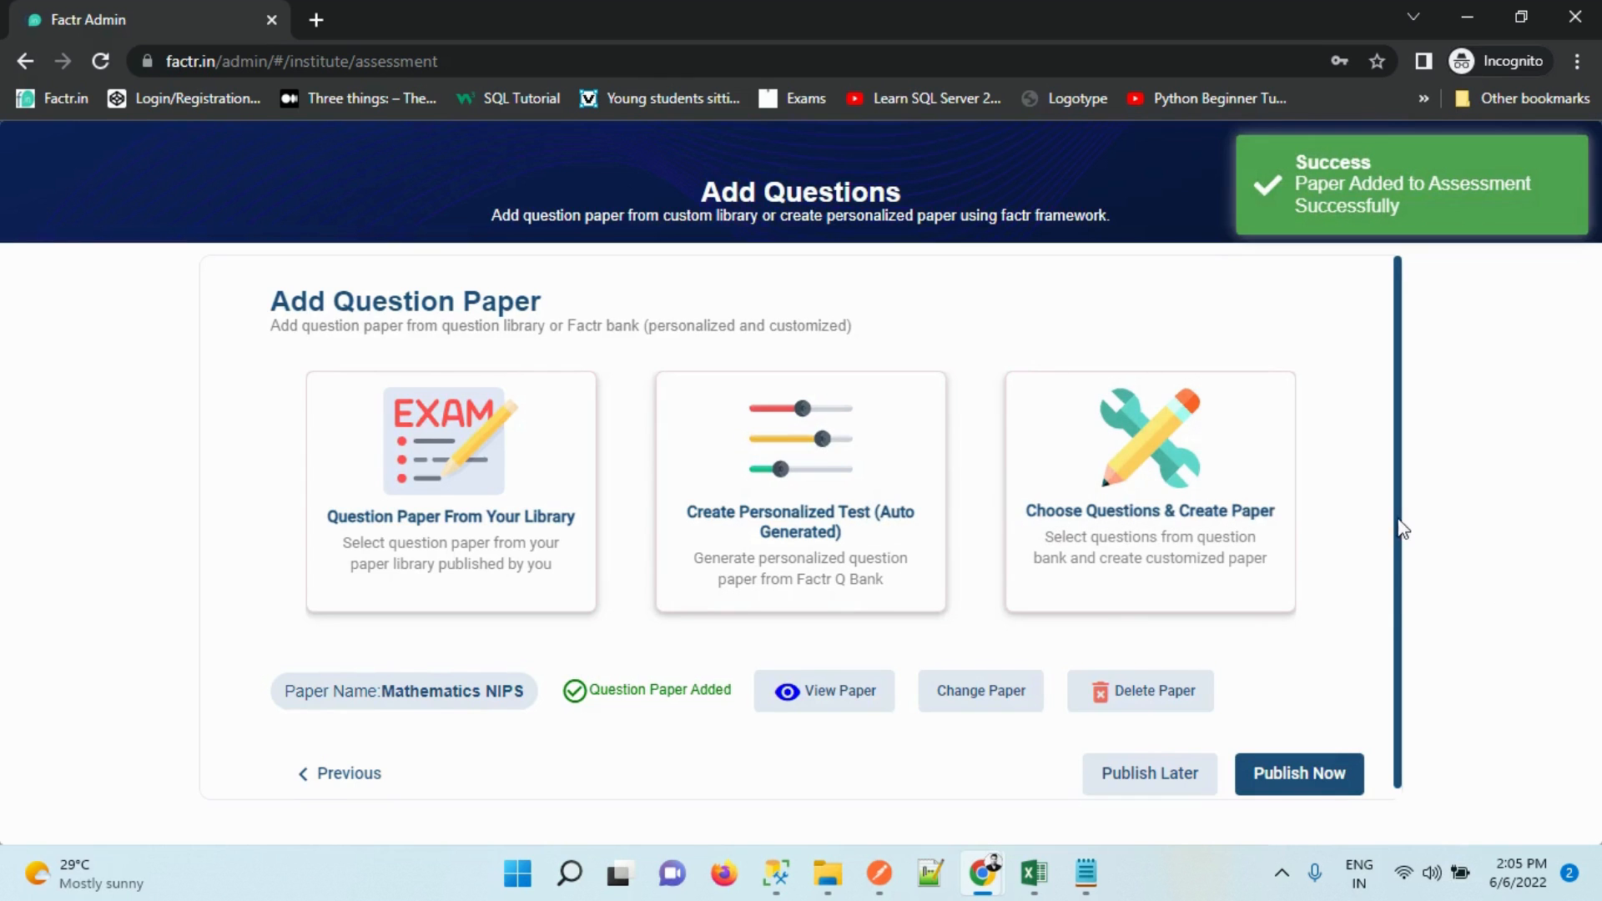
View the Mathematics NIPS questions with formula images shown, then close the preview
click(868, 679)
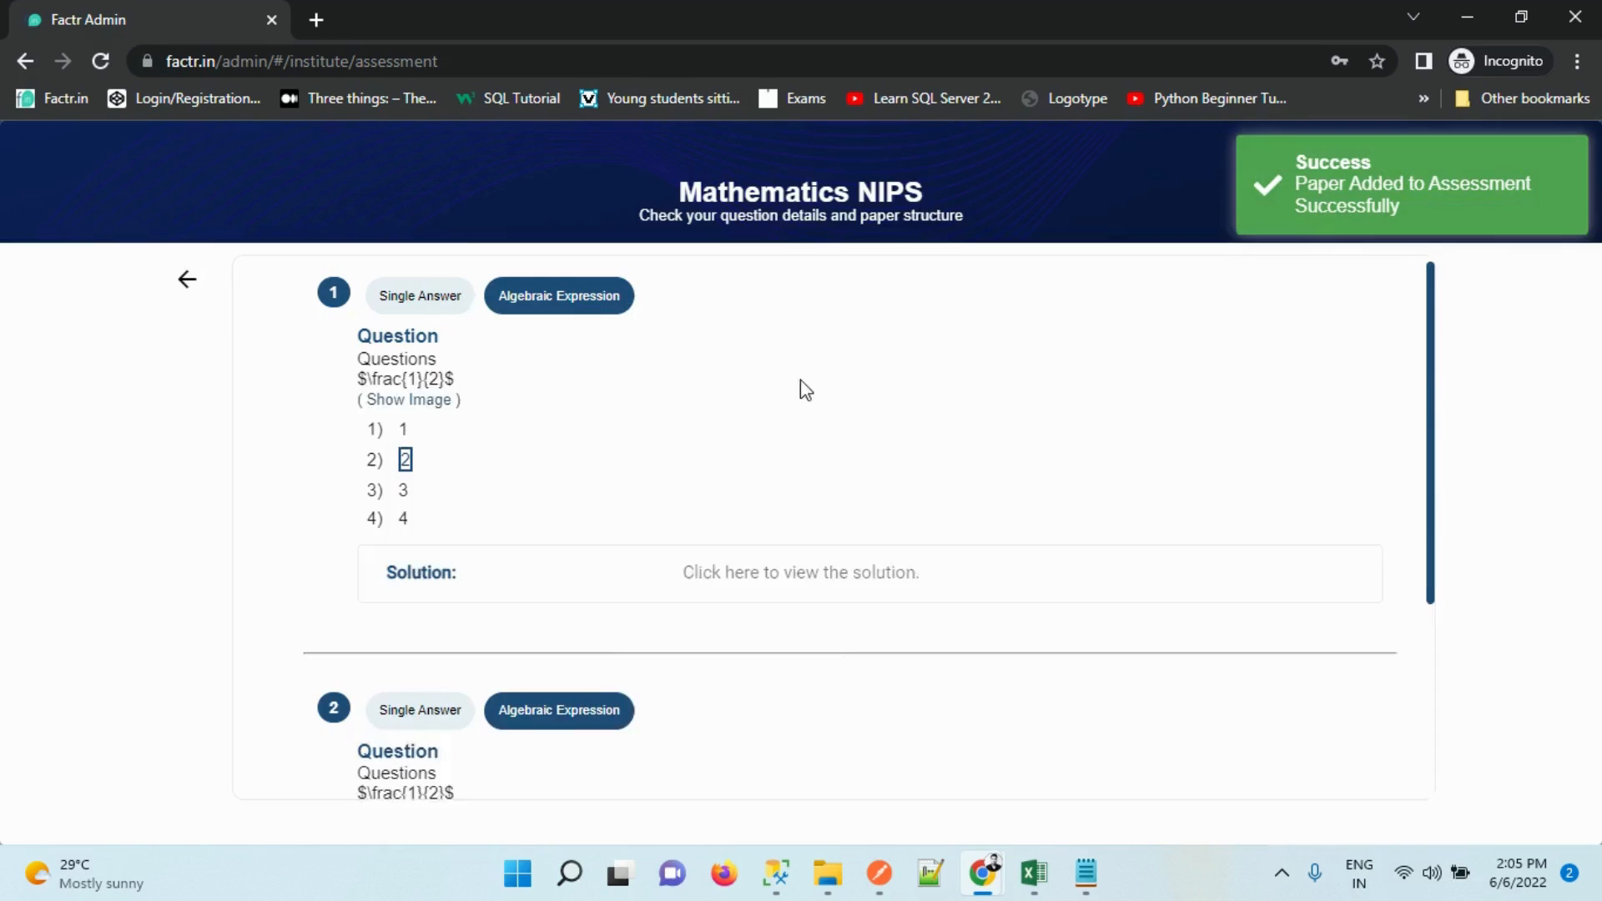
click(411, 411)
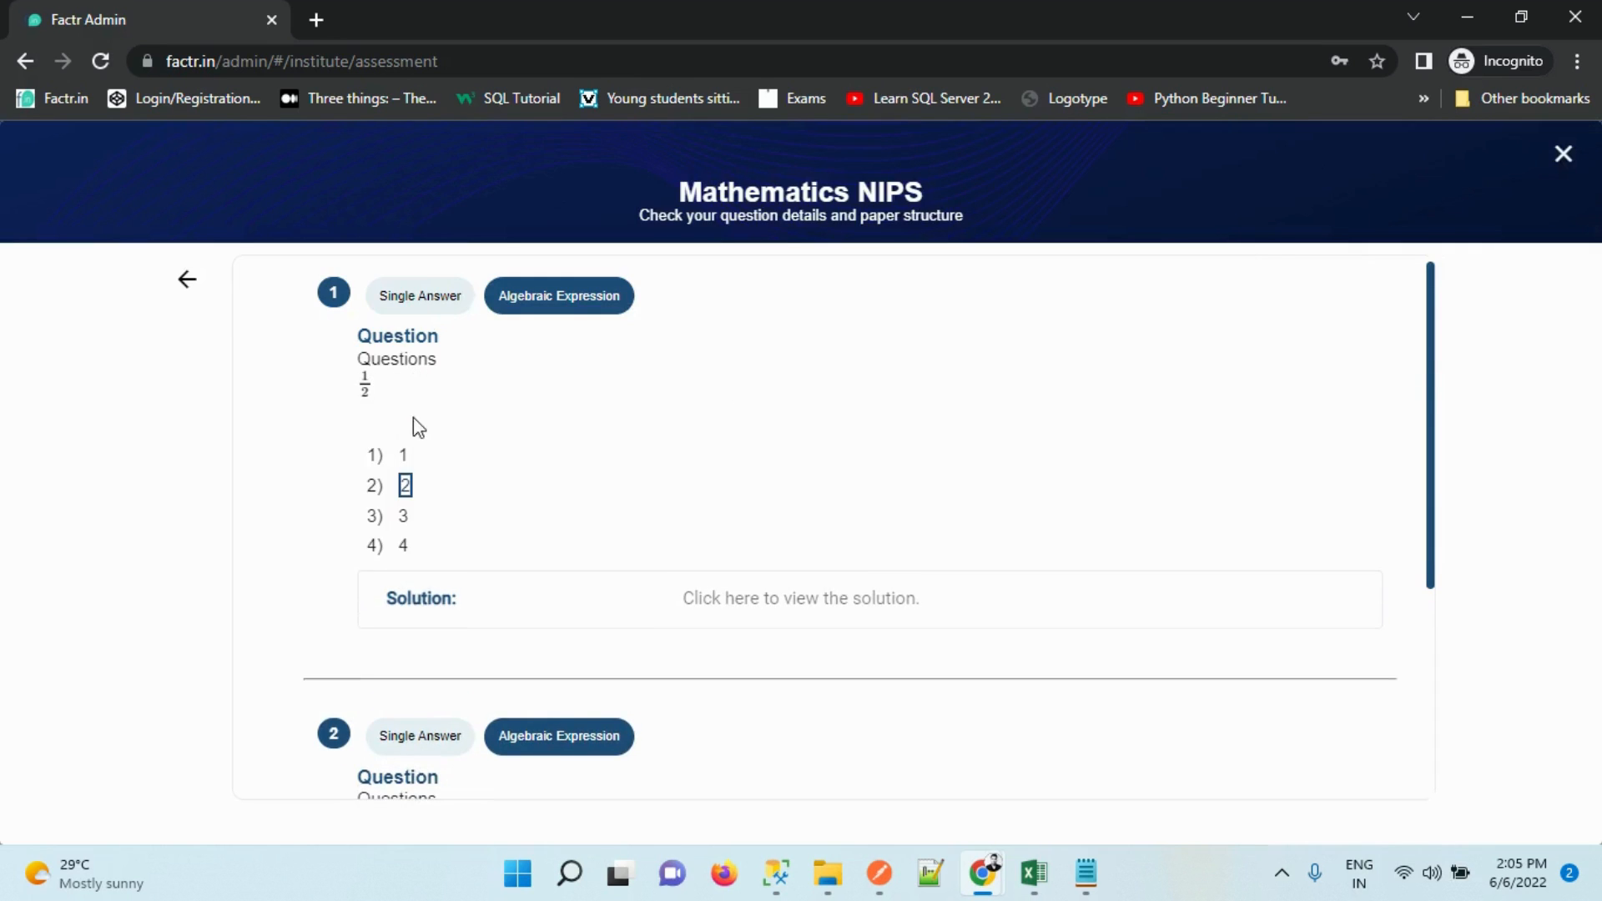
drag(1435, 398, 1396, 96)
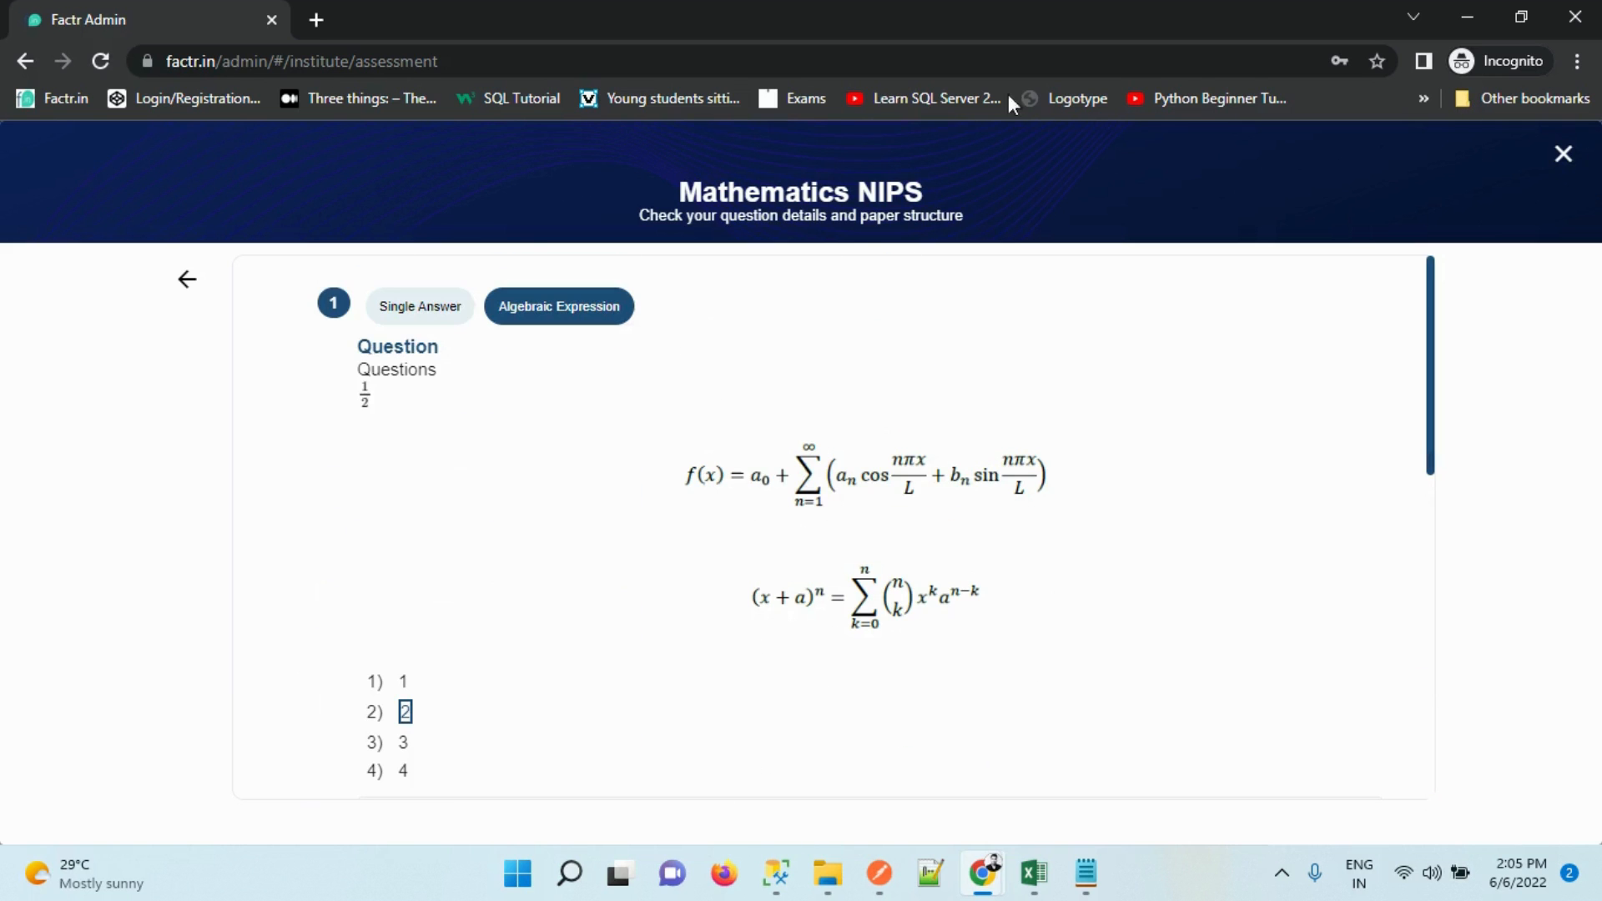
click(186, 280)
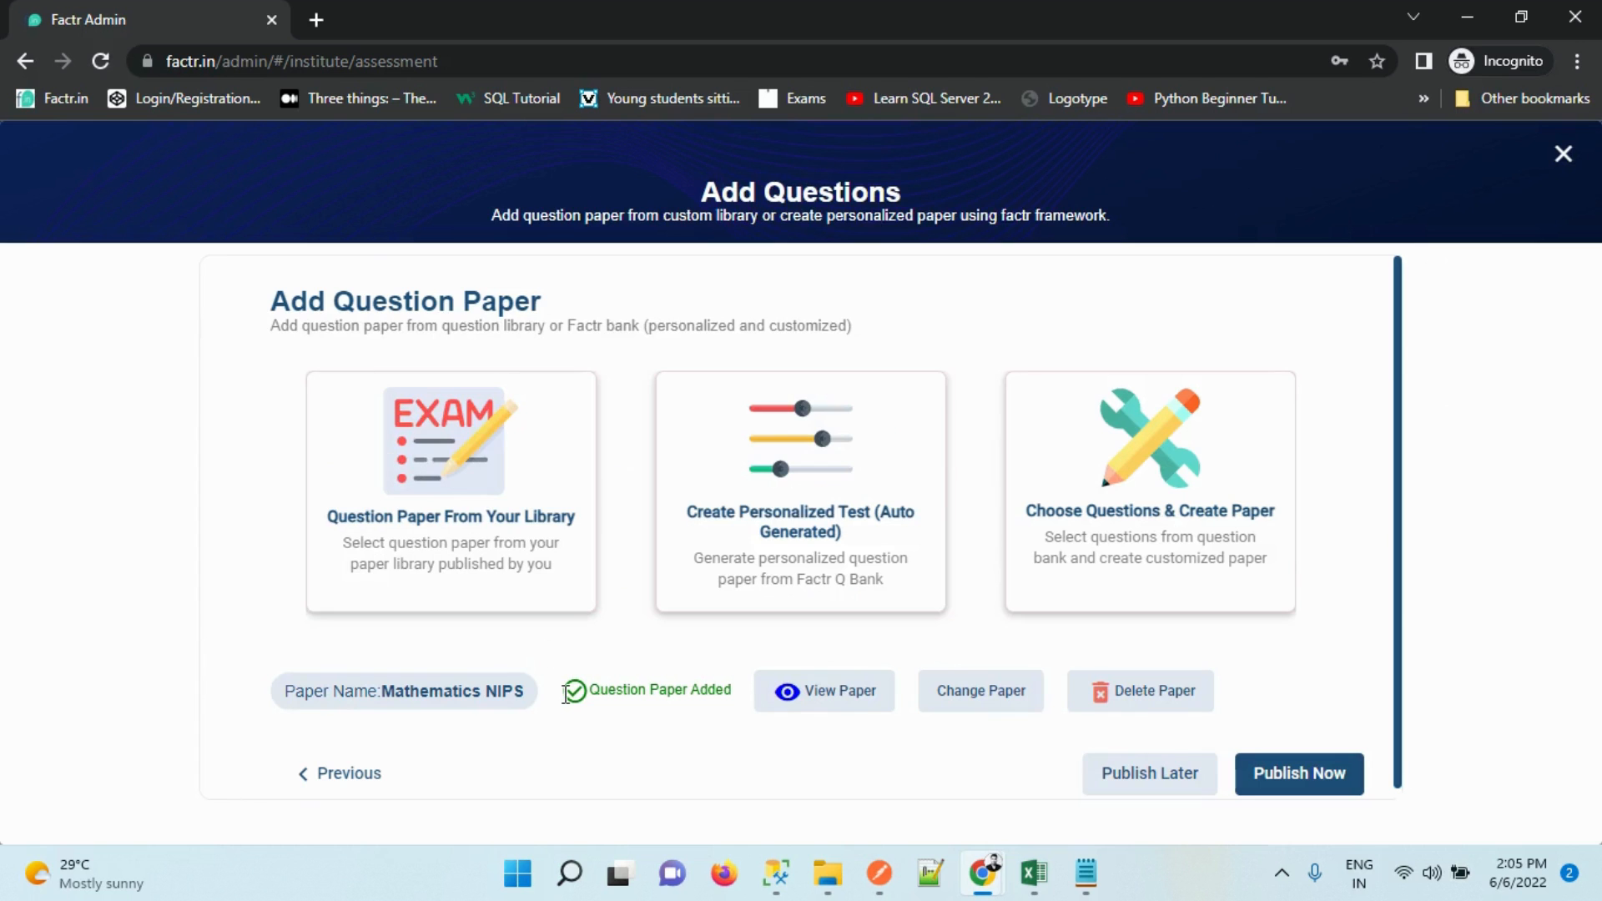
Publish the assessment, then review the Mathematics Algebra question paper and answer sheet PDFs
click(1312, 775)
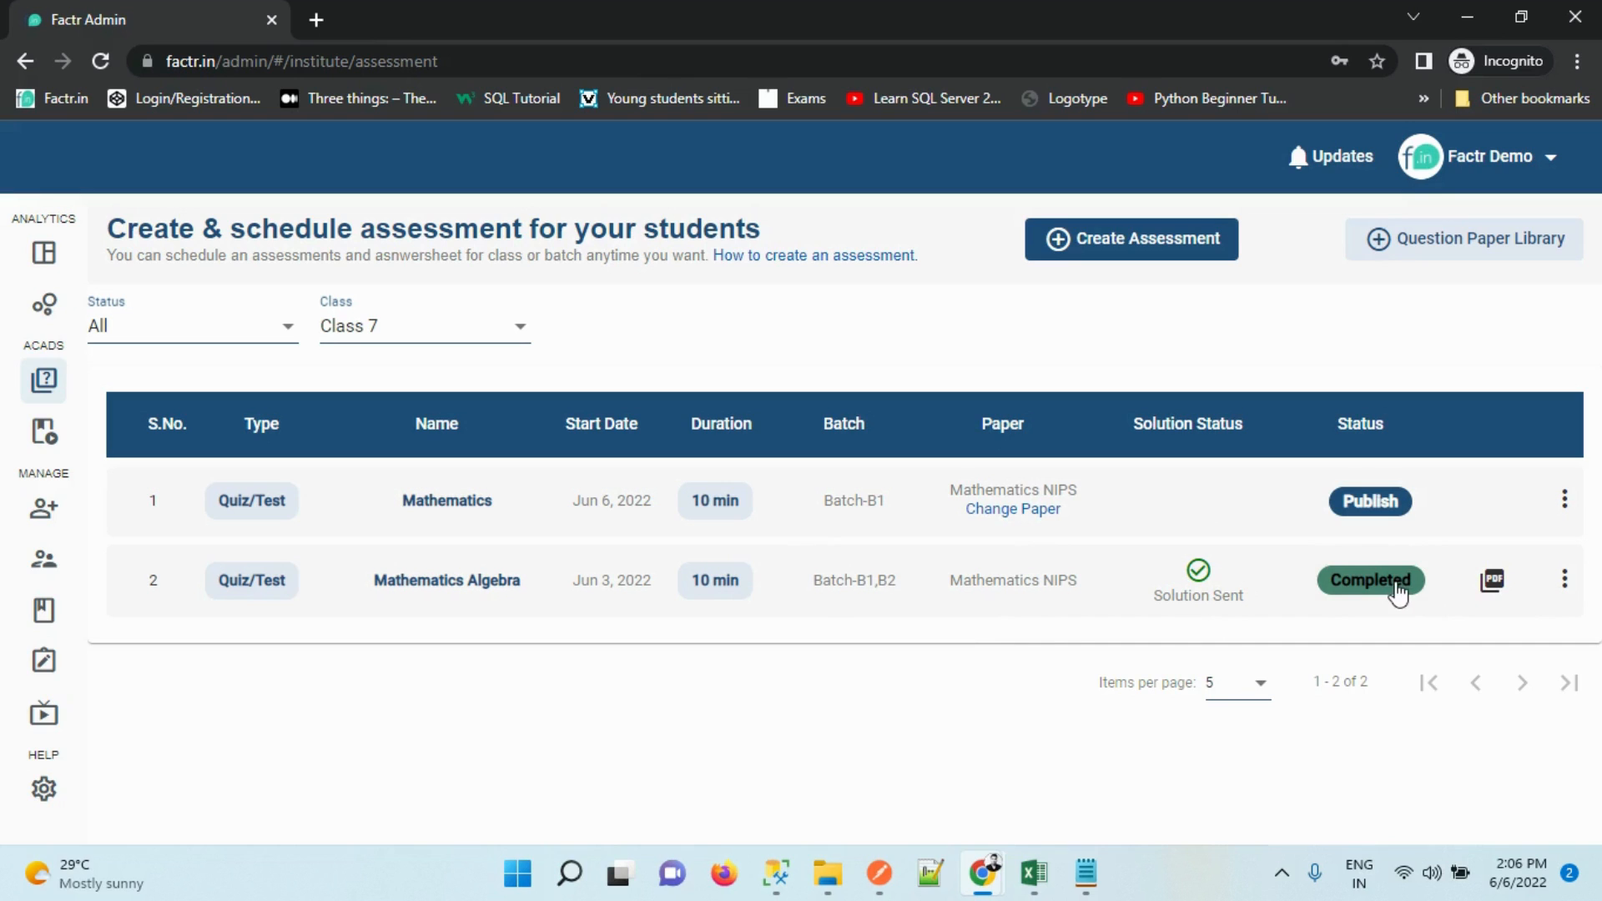
click(1493, 580)
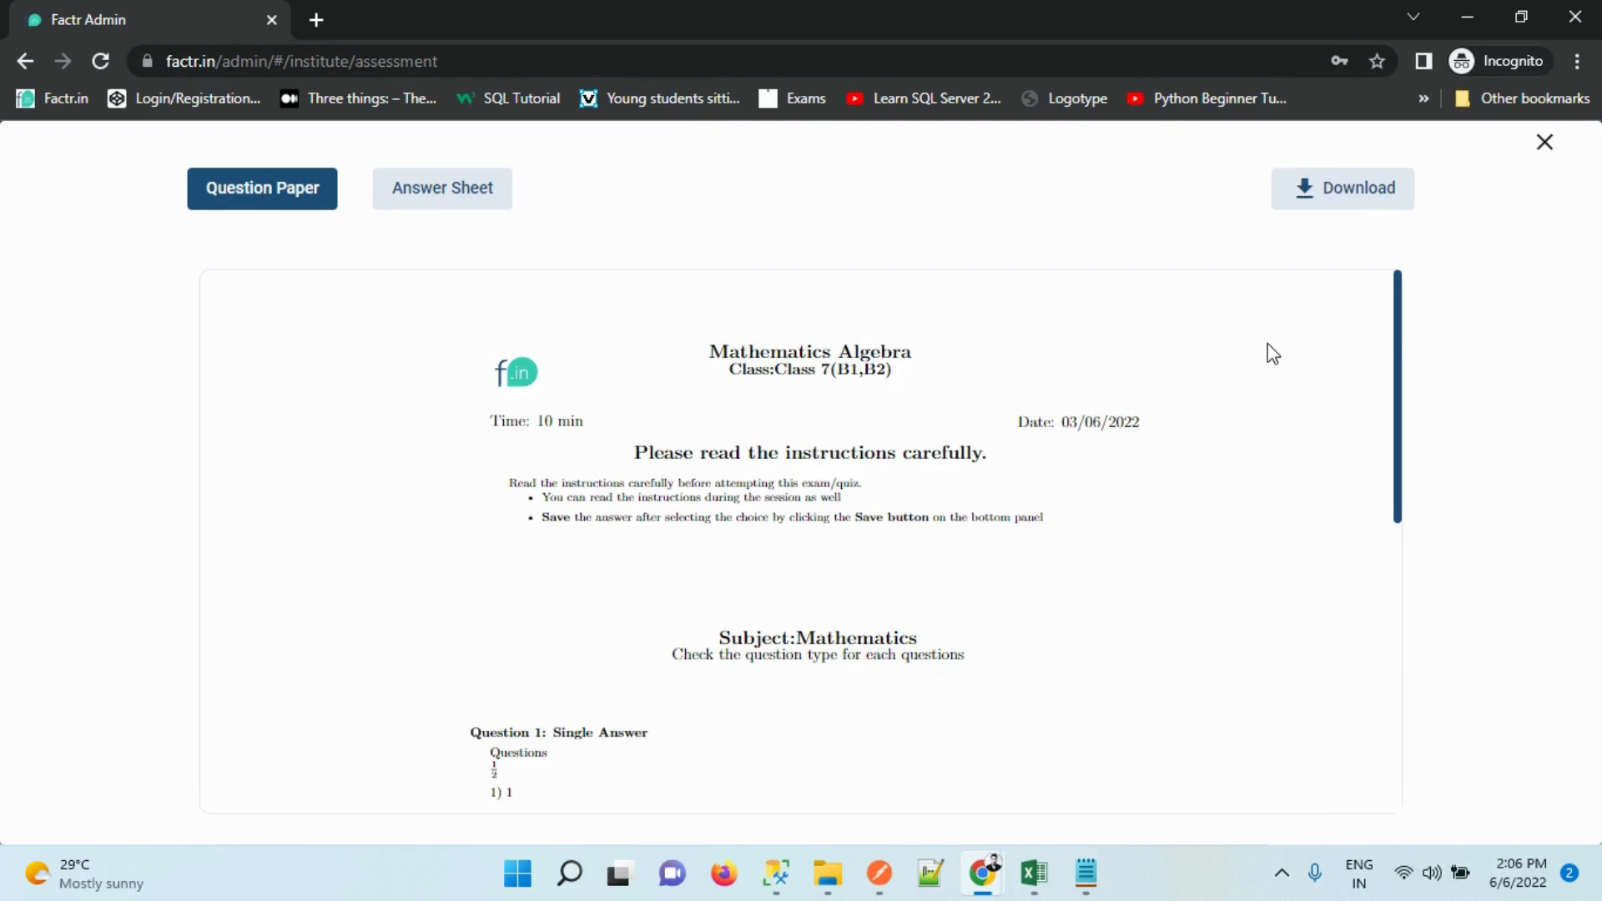
drag(1398, 322, 1430, 228)
click(487, 193)
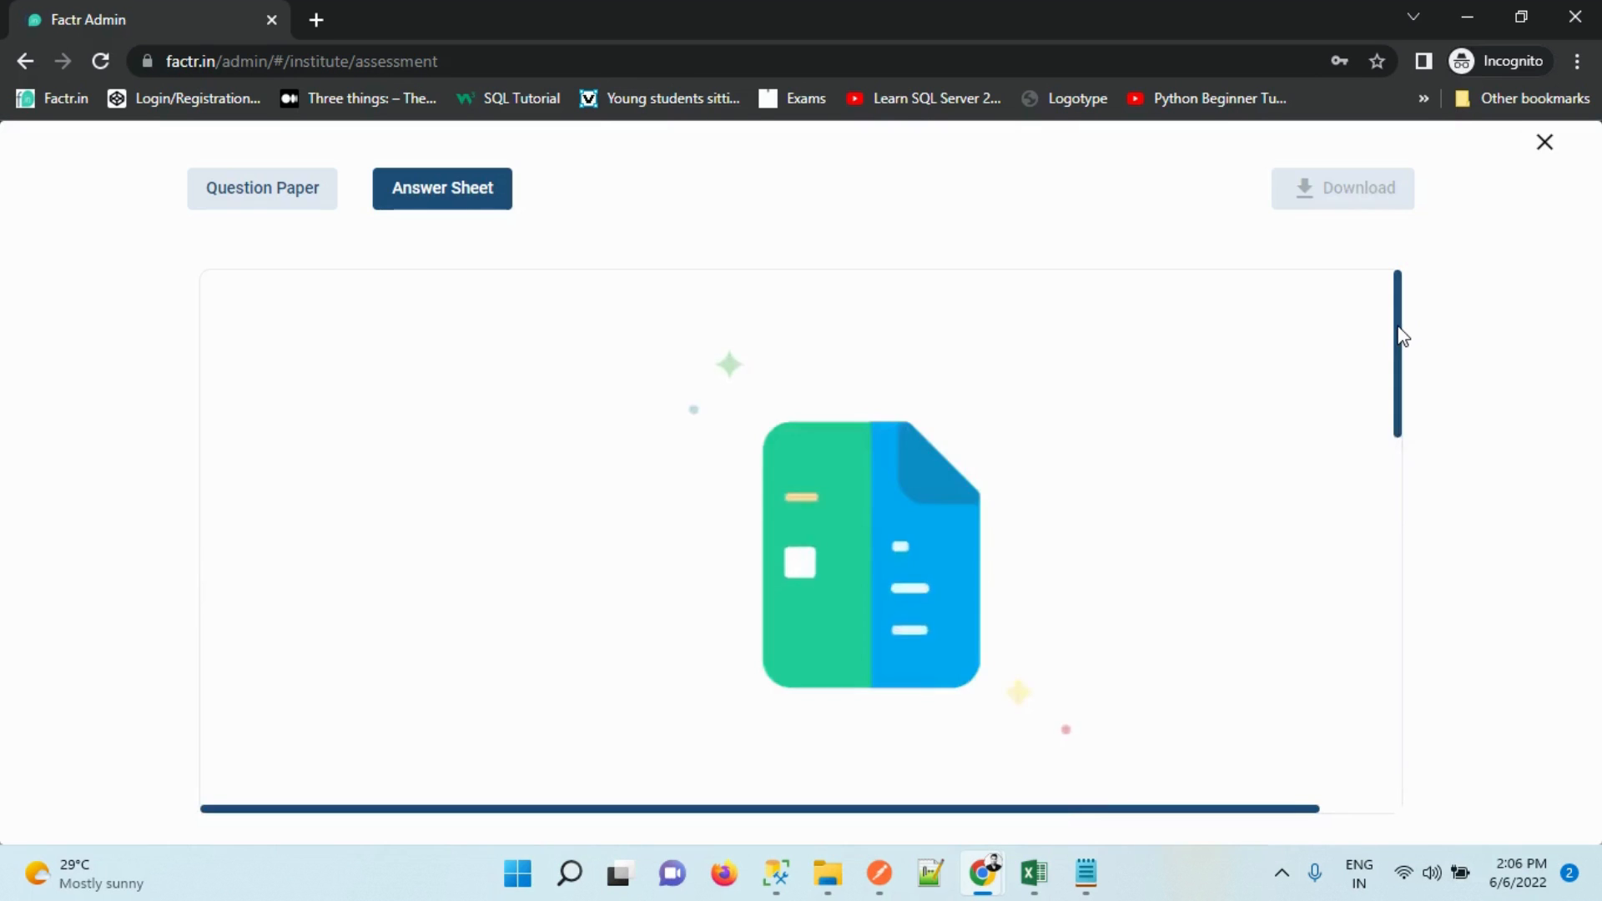
drag(1398, 328, 1385, 176)
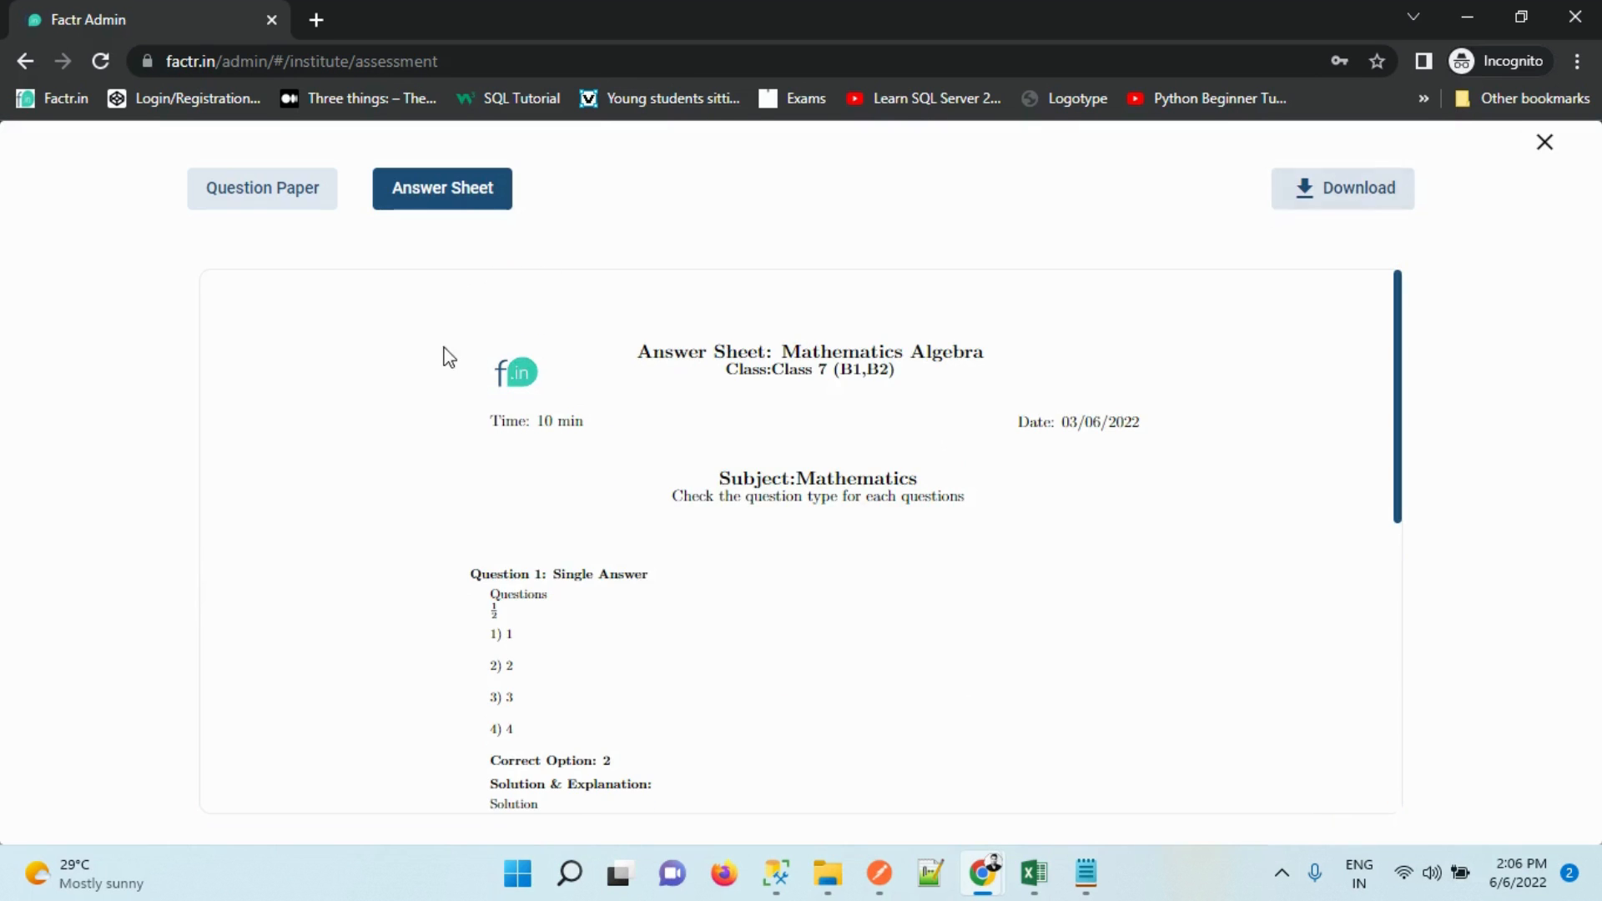
click(1544, 143)
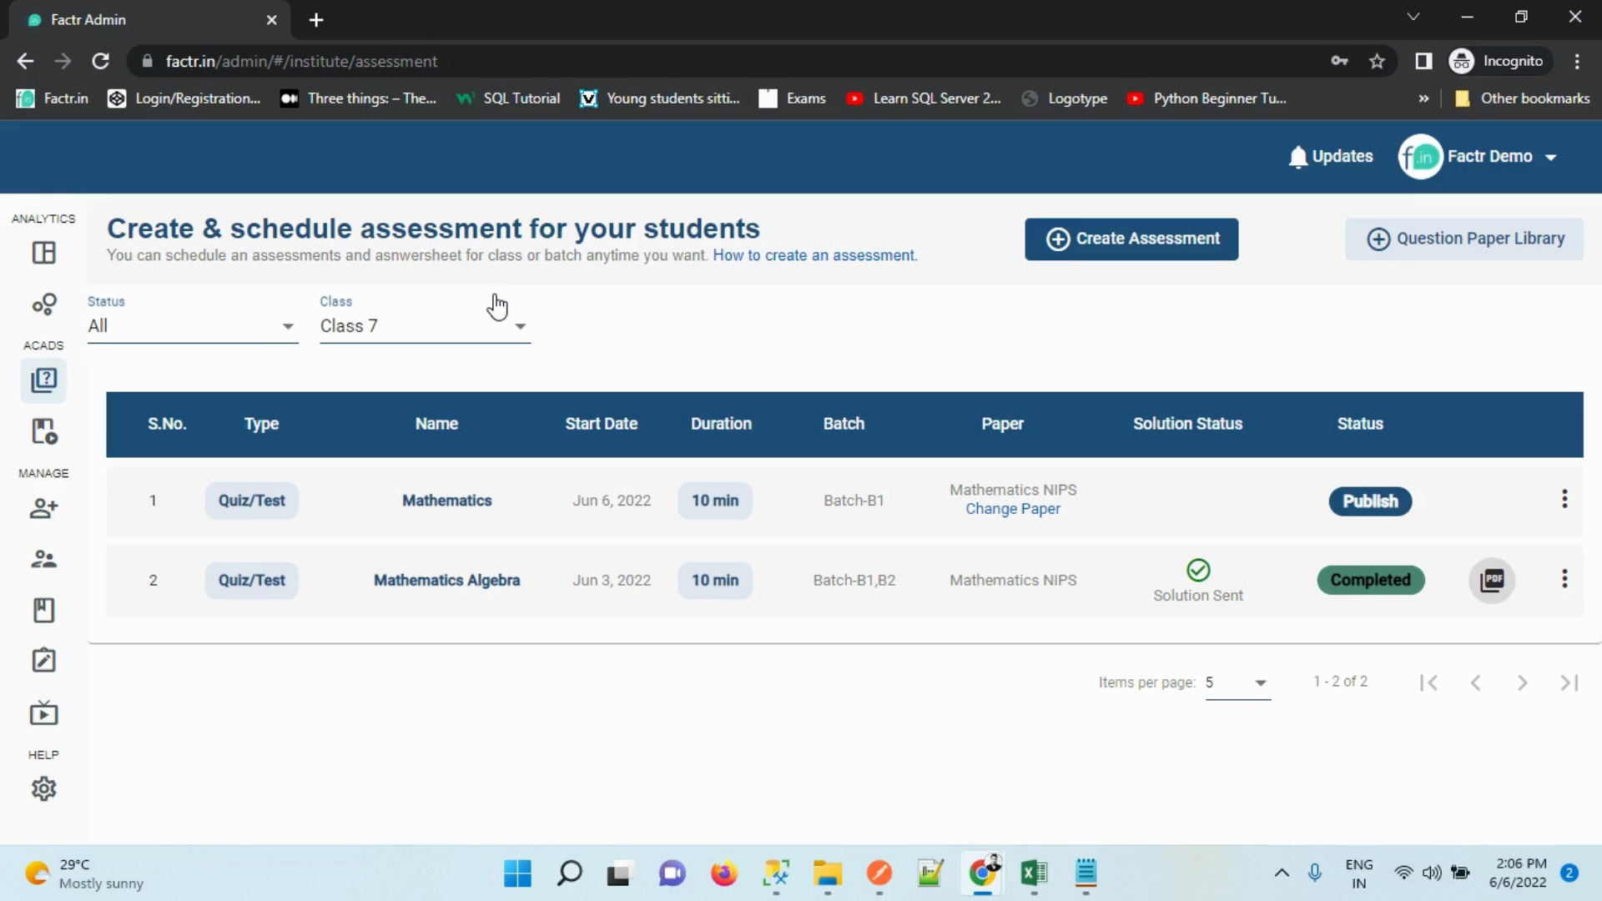
Open performance analytics and switch to the AdminAnalytics window with the IIT/JEE summary
mouse_move(65, 313)
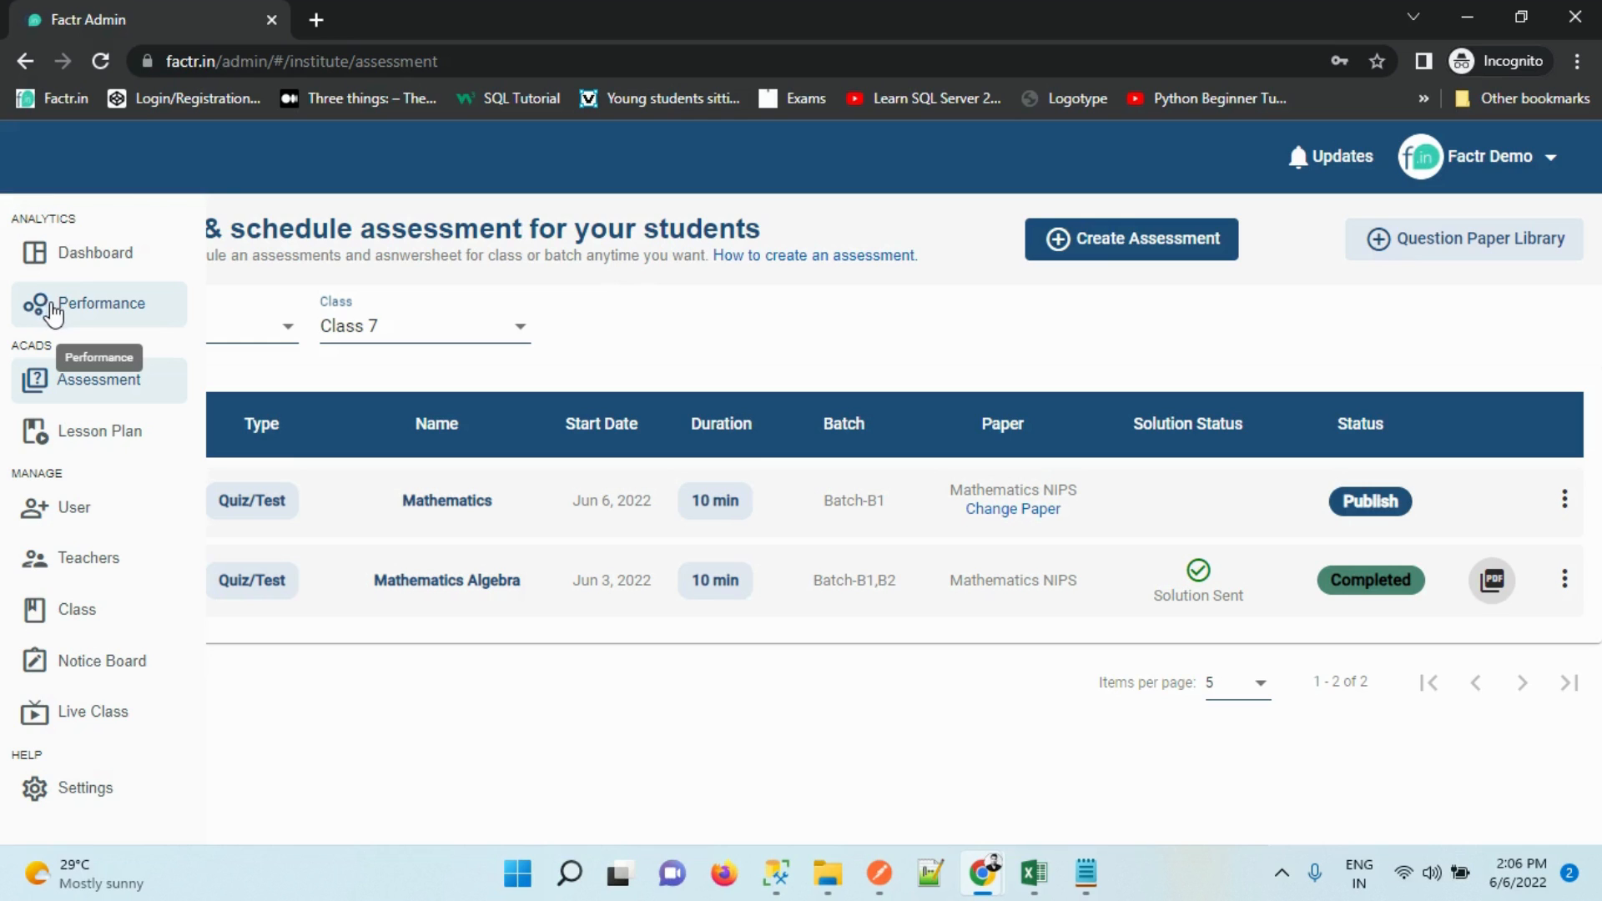
click(52, 309)
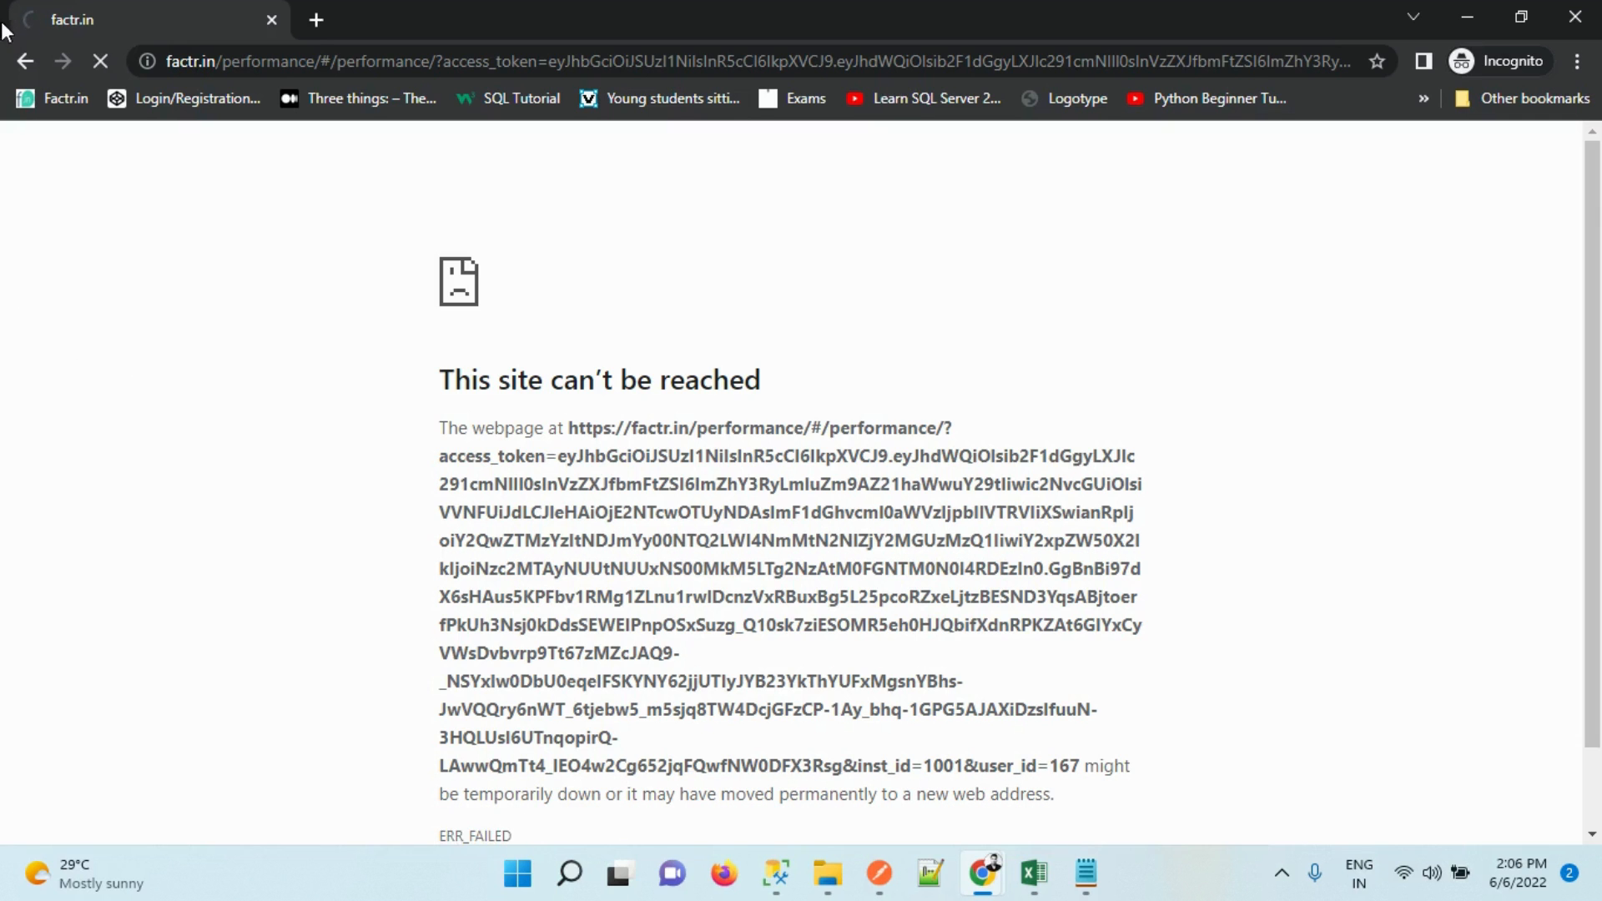
click(25, 61)
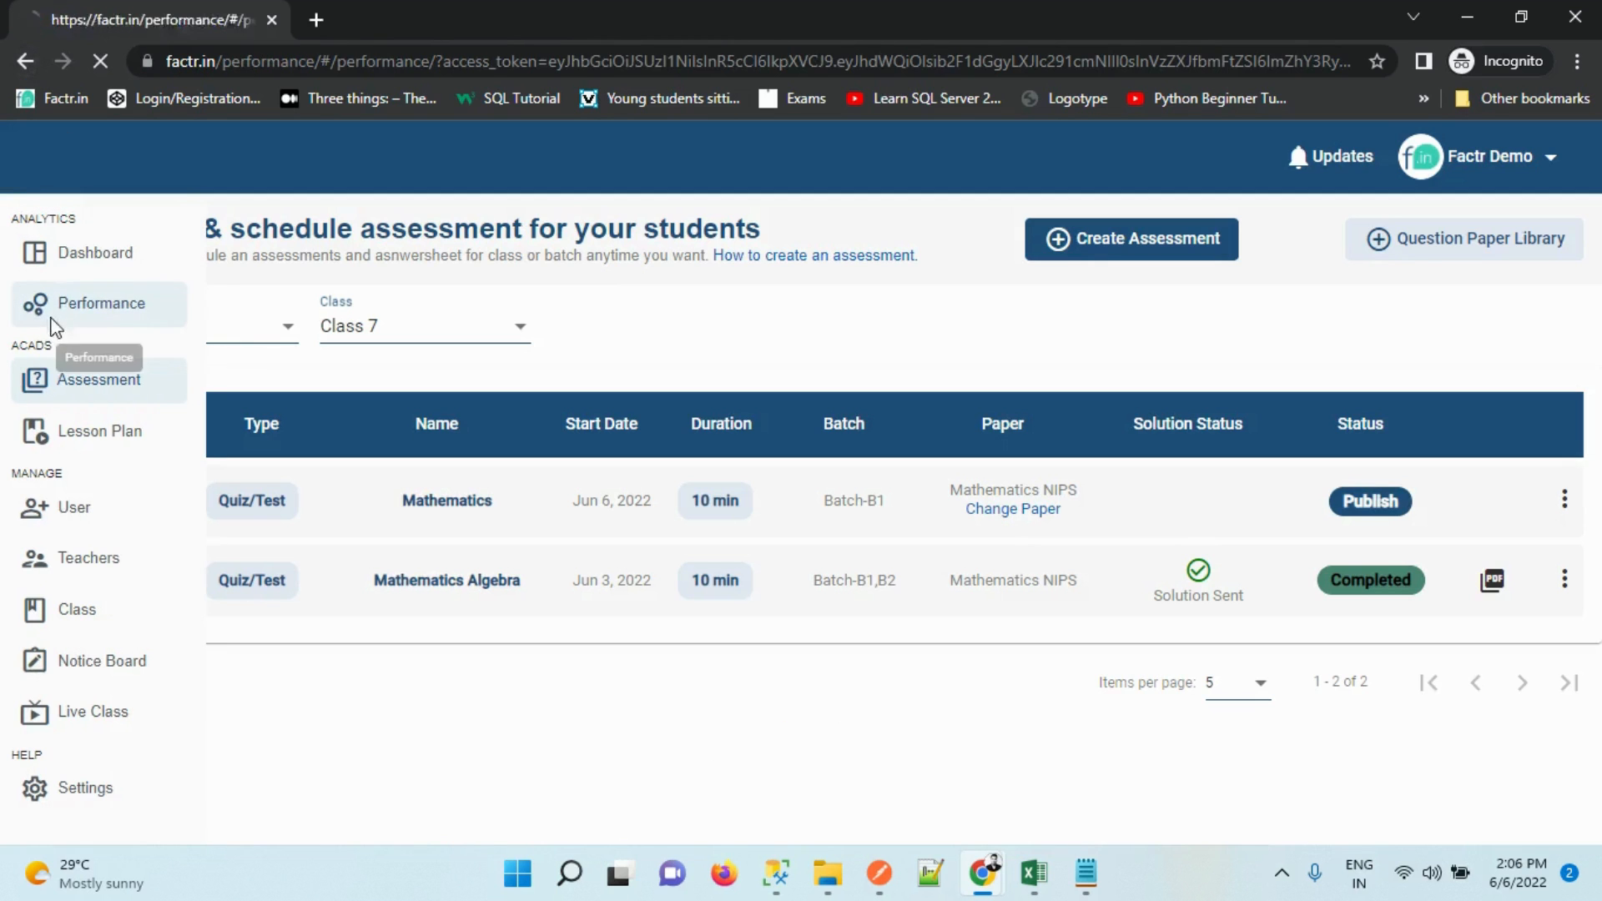
click(52, 307)
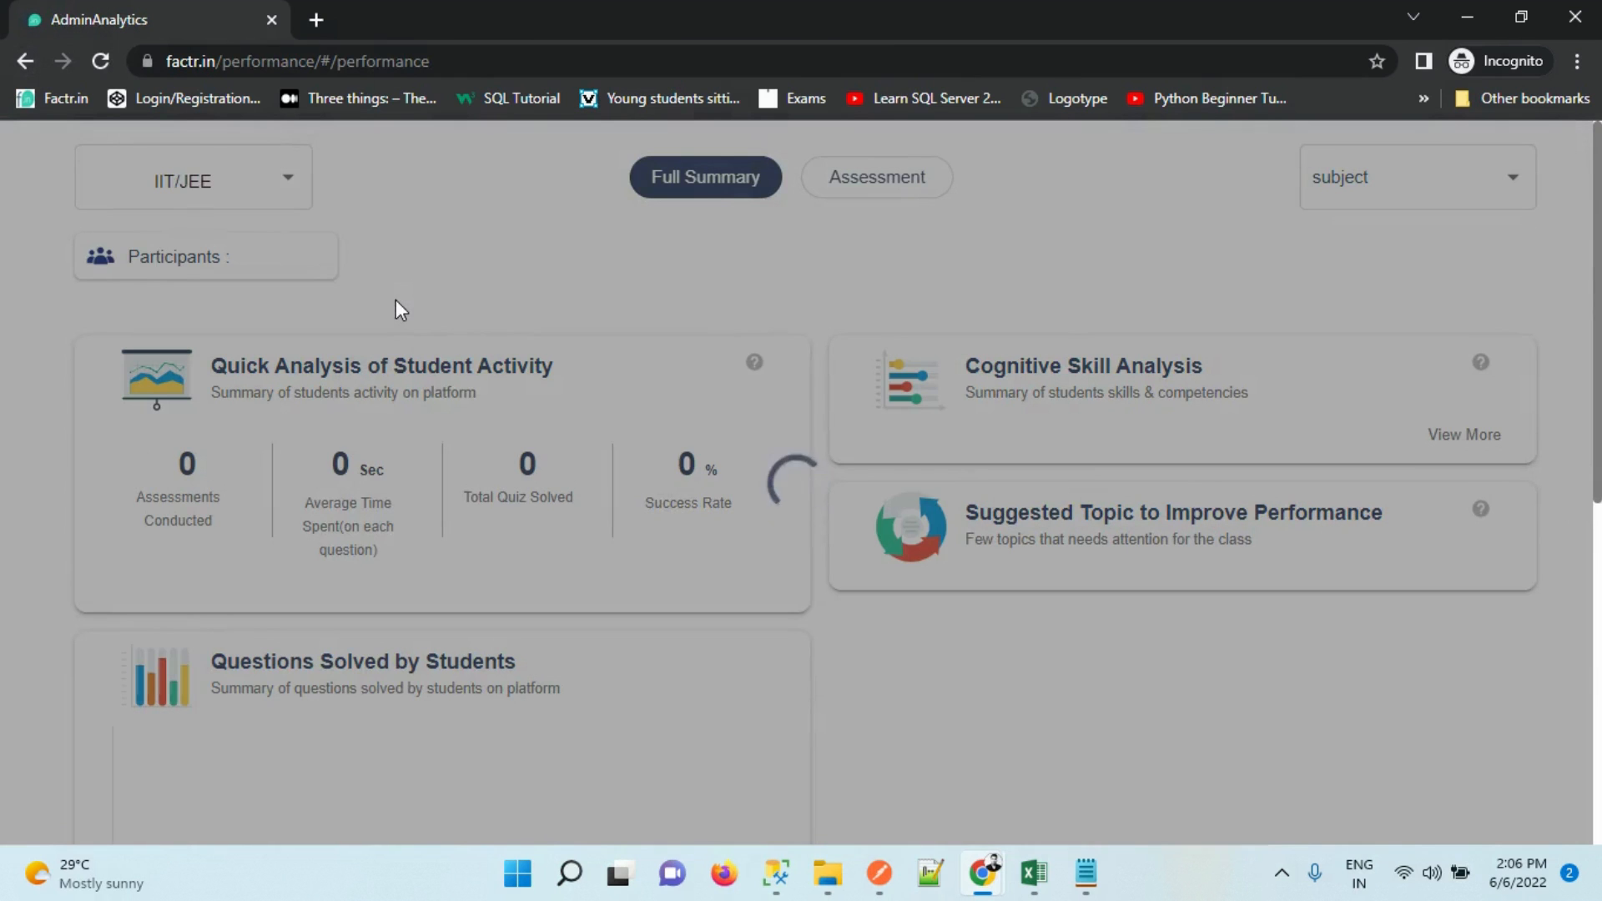
key(alt+Tab)
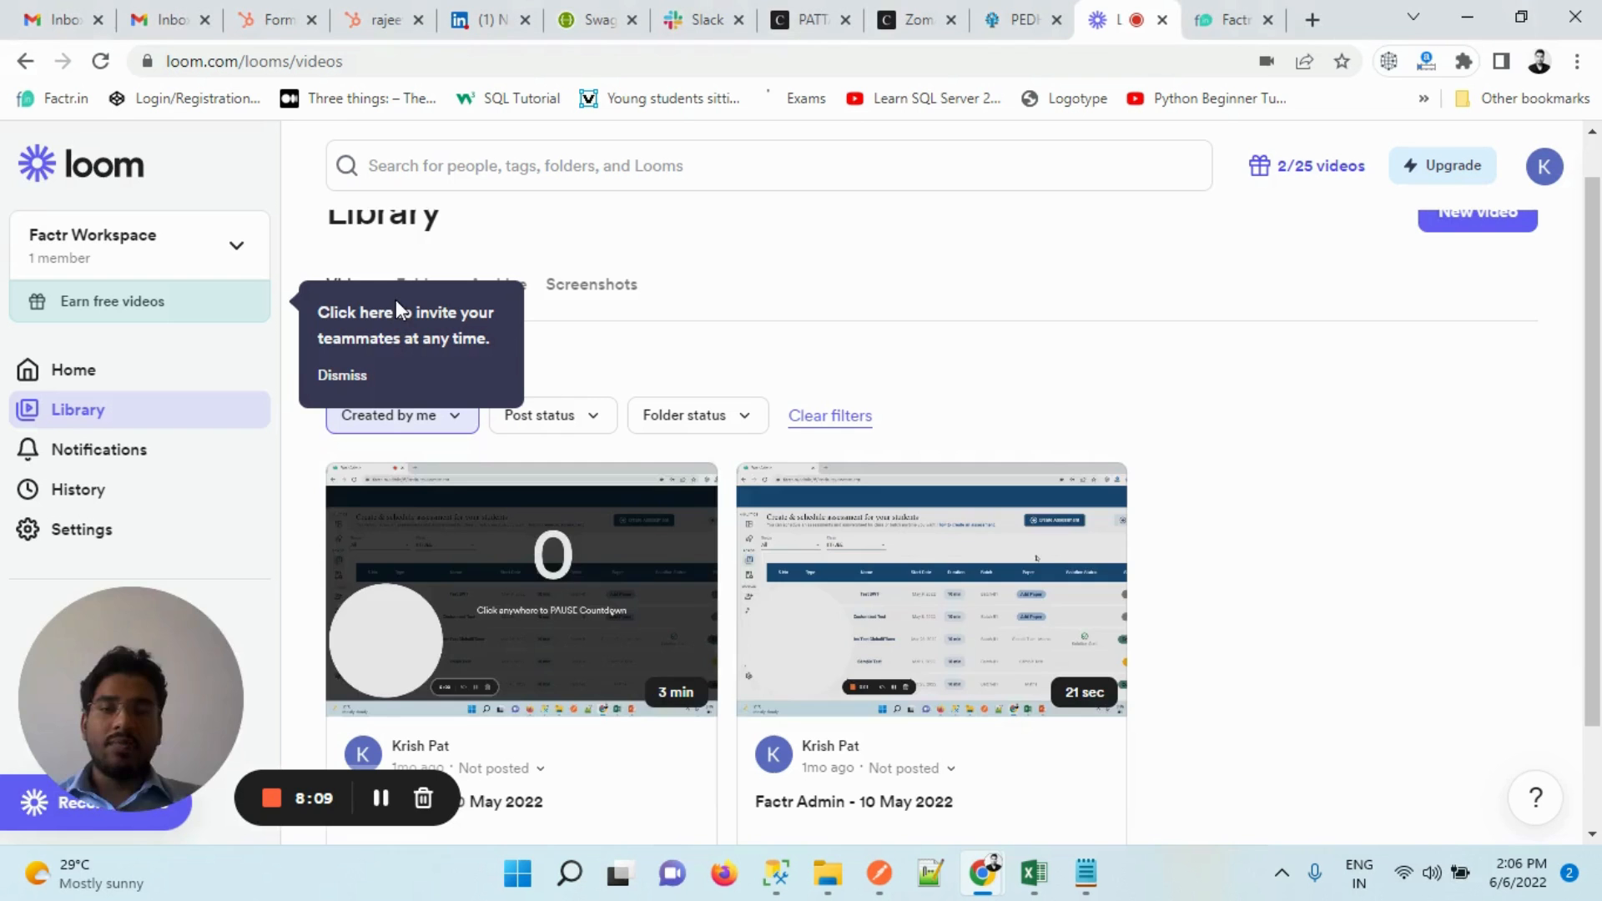
key(alt+Tab)
key(alt+Tab)
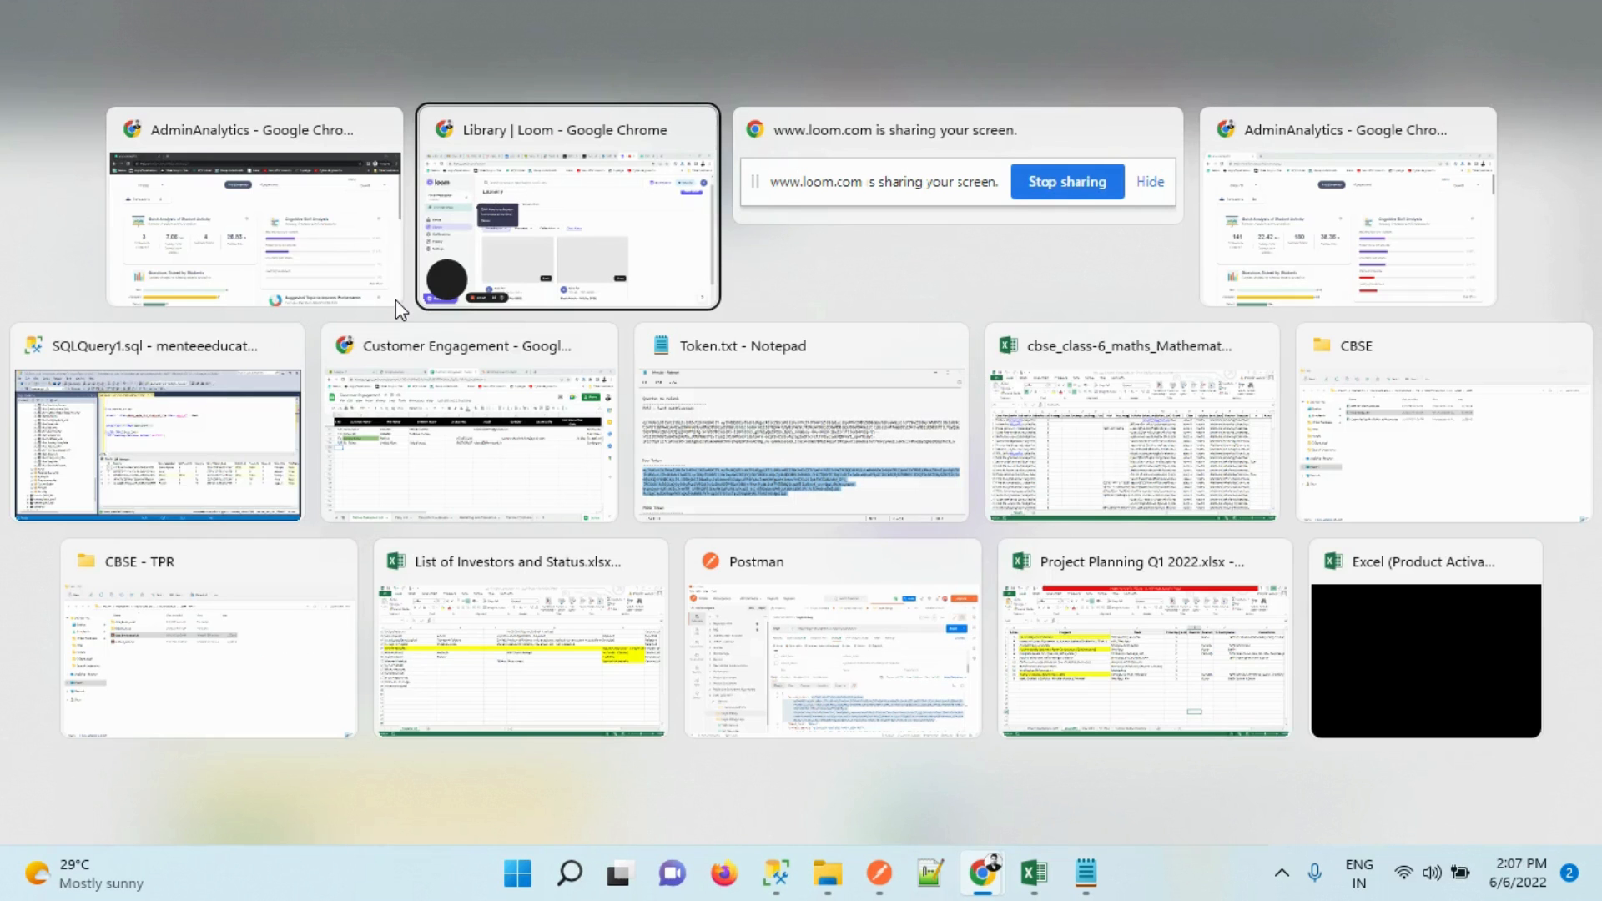
click(396, 299)
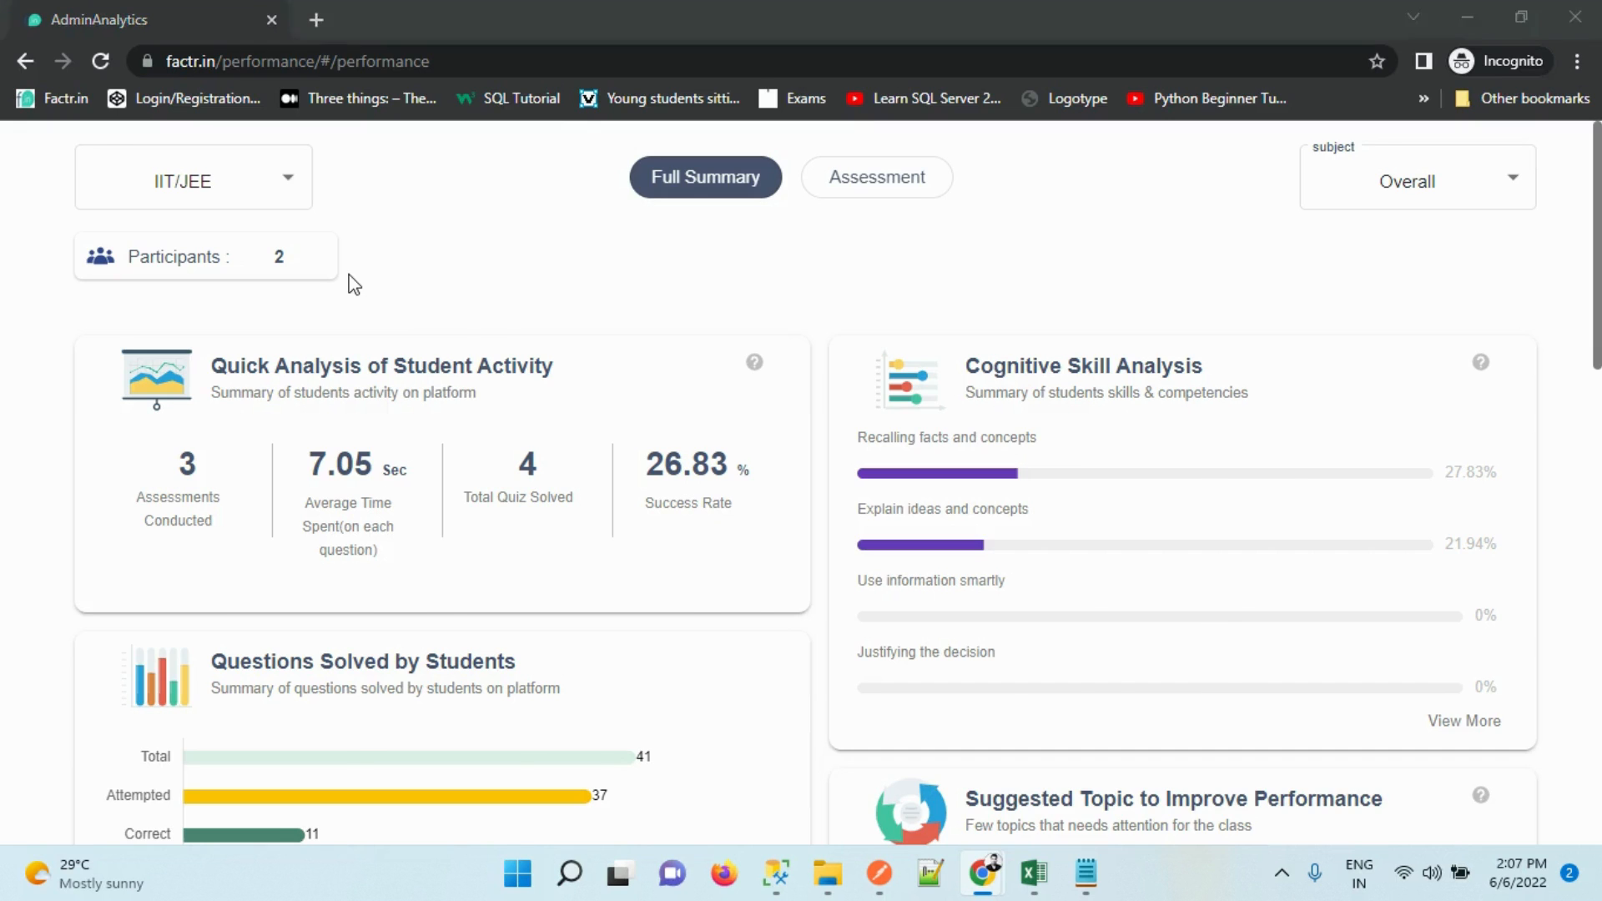
Switch to the Class 7th dashboard, view the Mathematics figures, then reset the subject to Overall
key(alt+Tab)
key(alt+Tab)
key(alt+Tab)
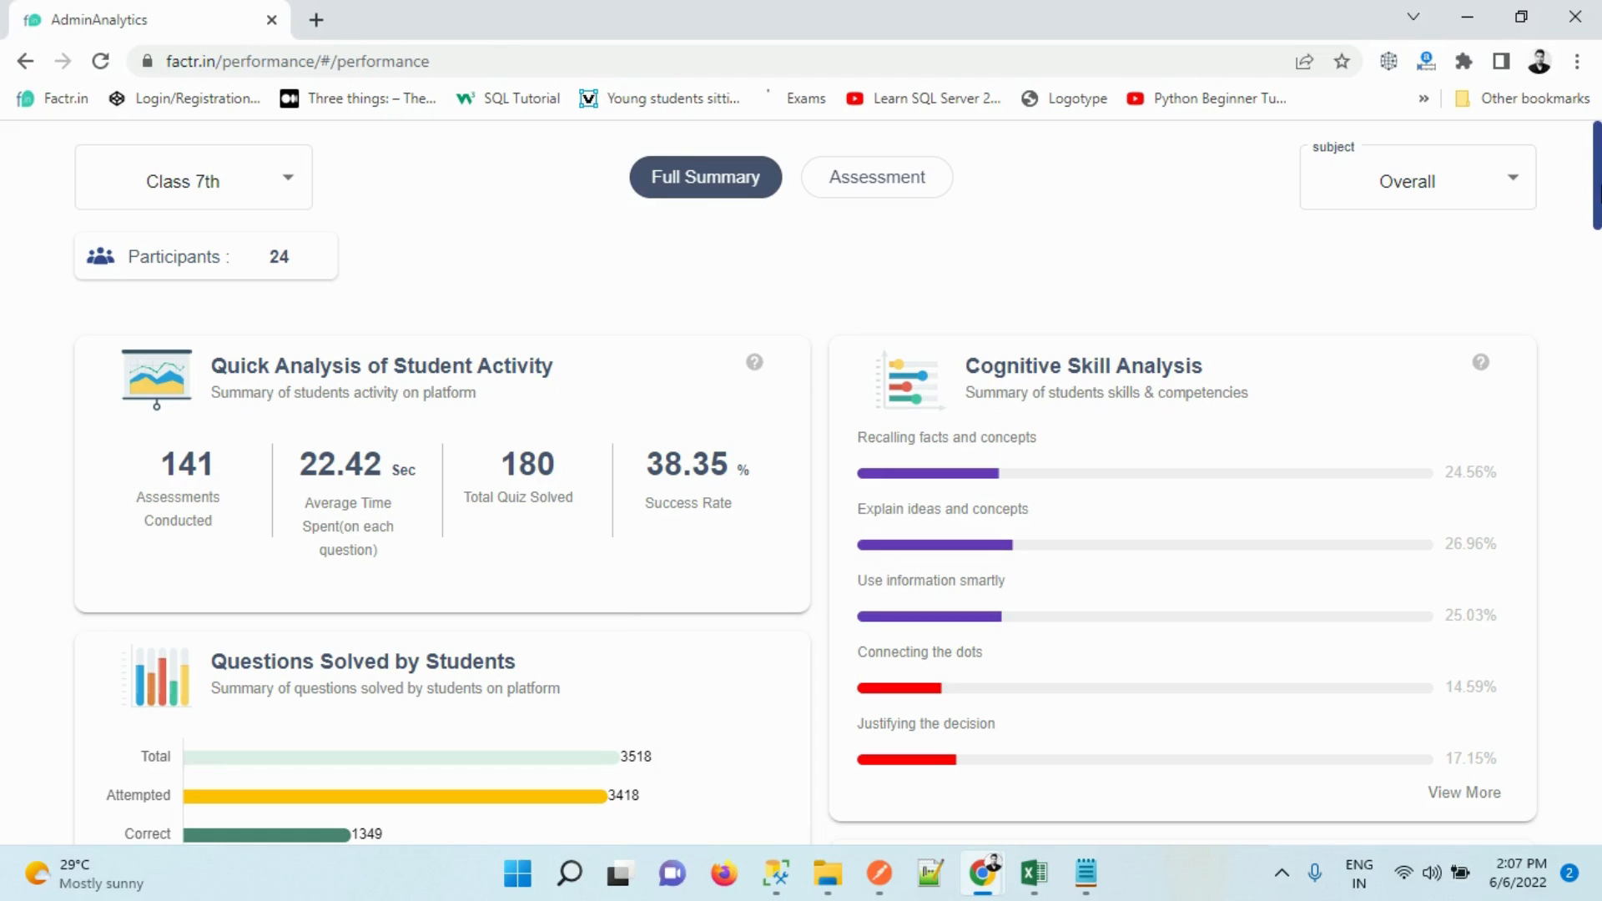
click(186, 159)
click(364, 237)
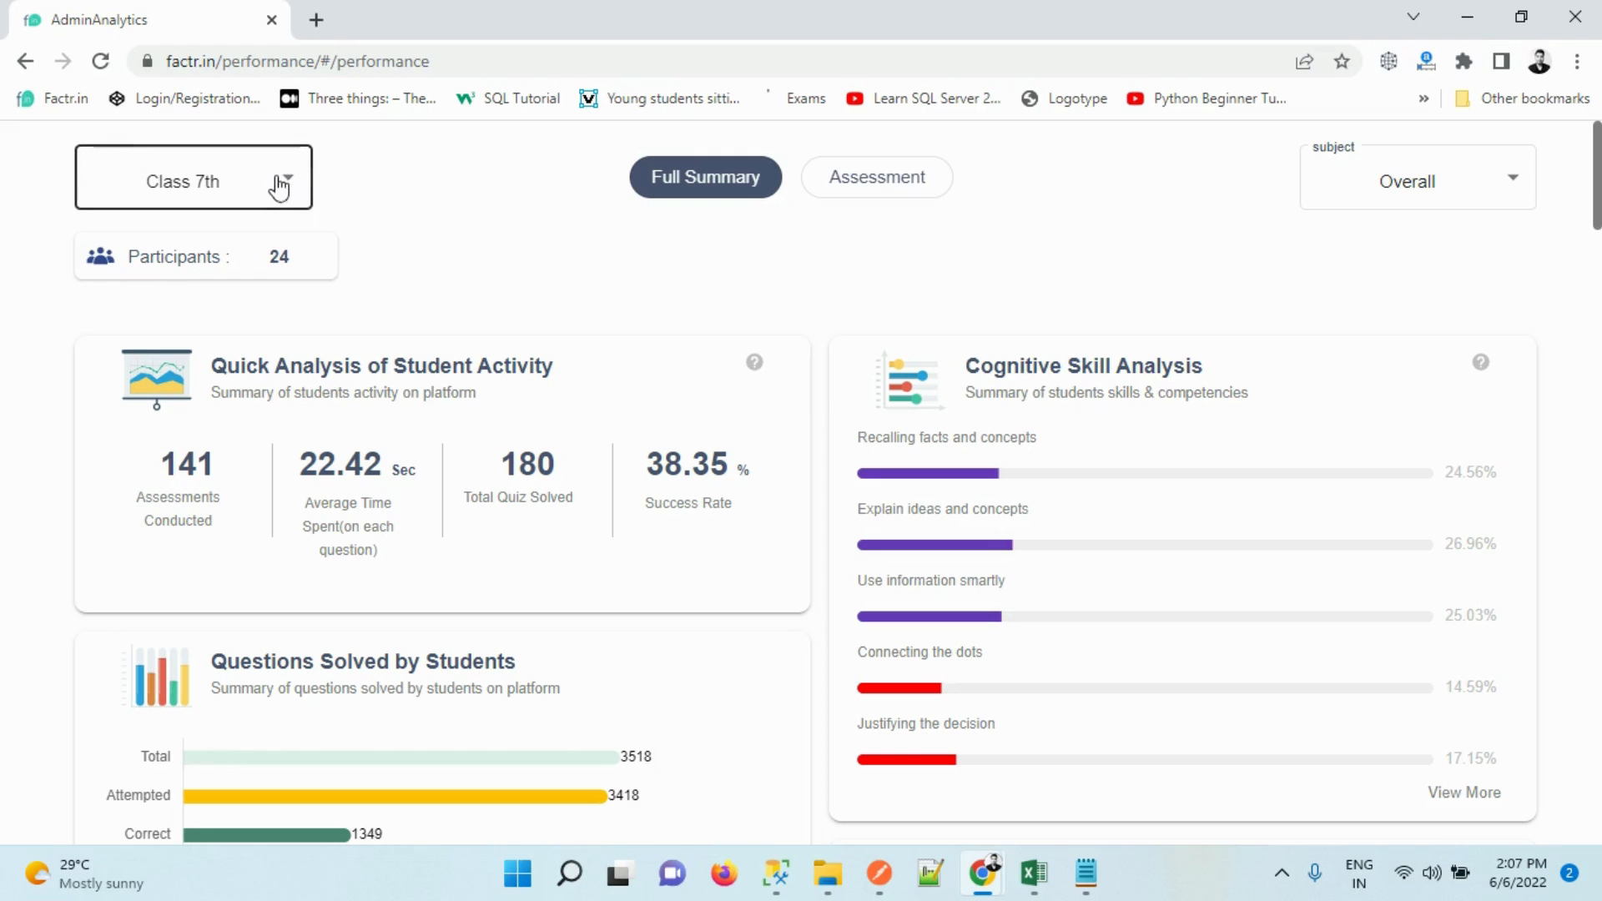
click(278, 177)
click(528, 280)
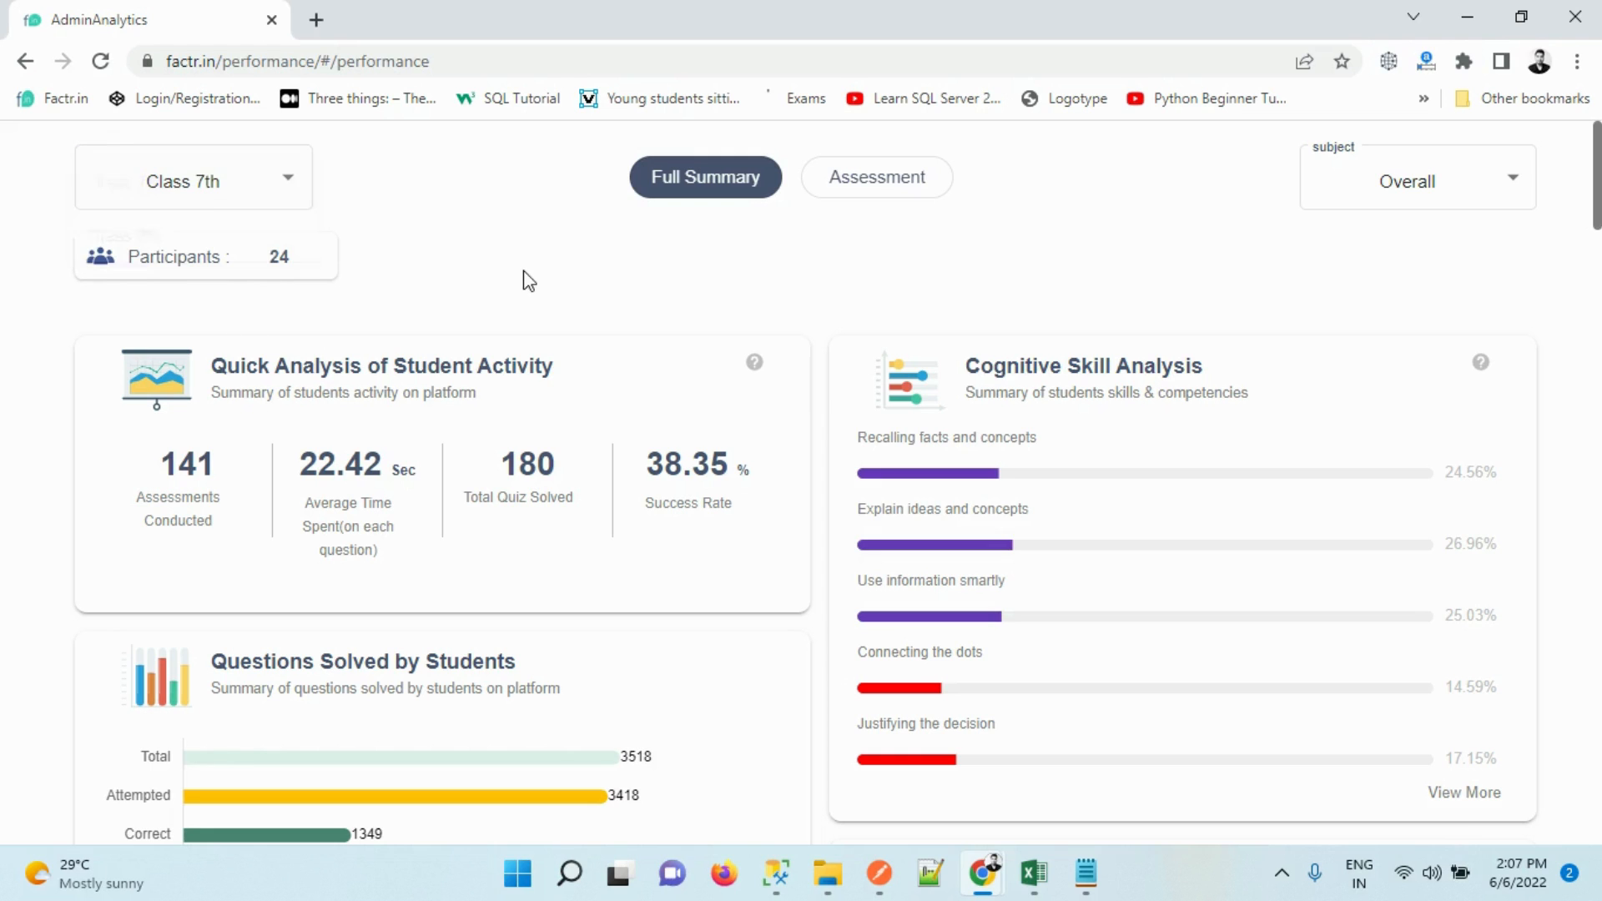
click(1415, 167)
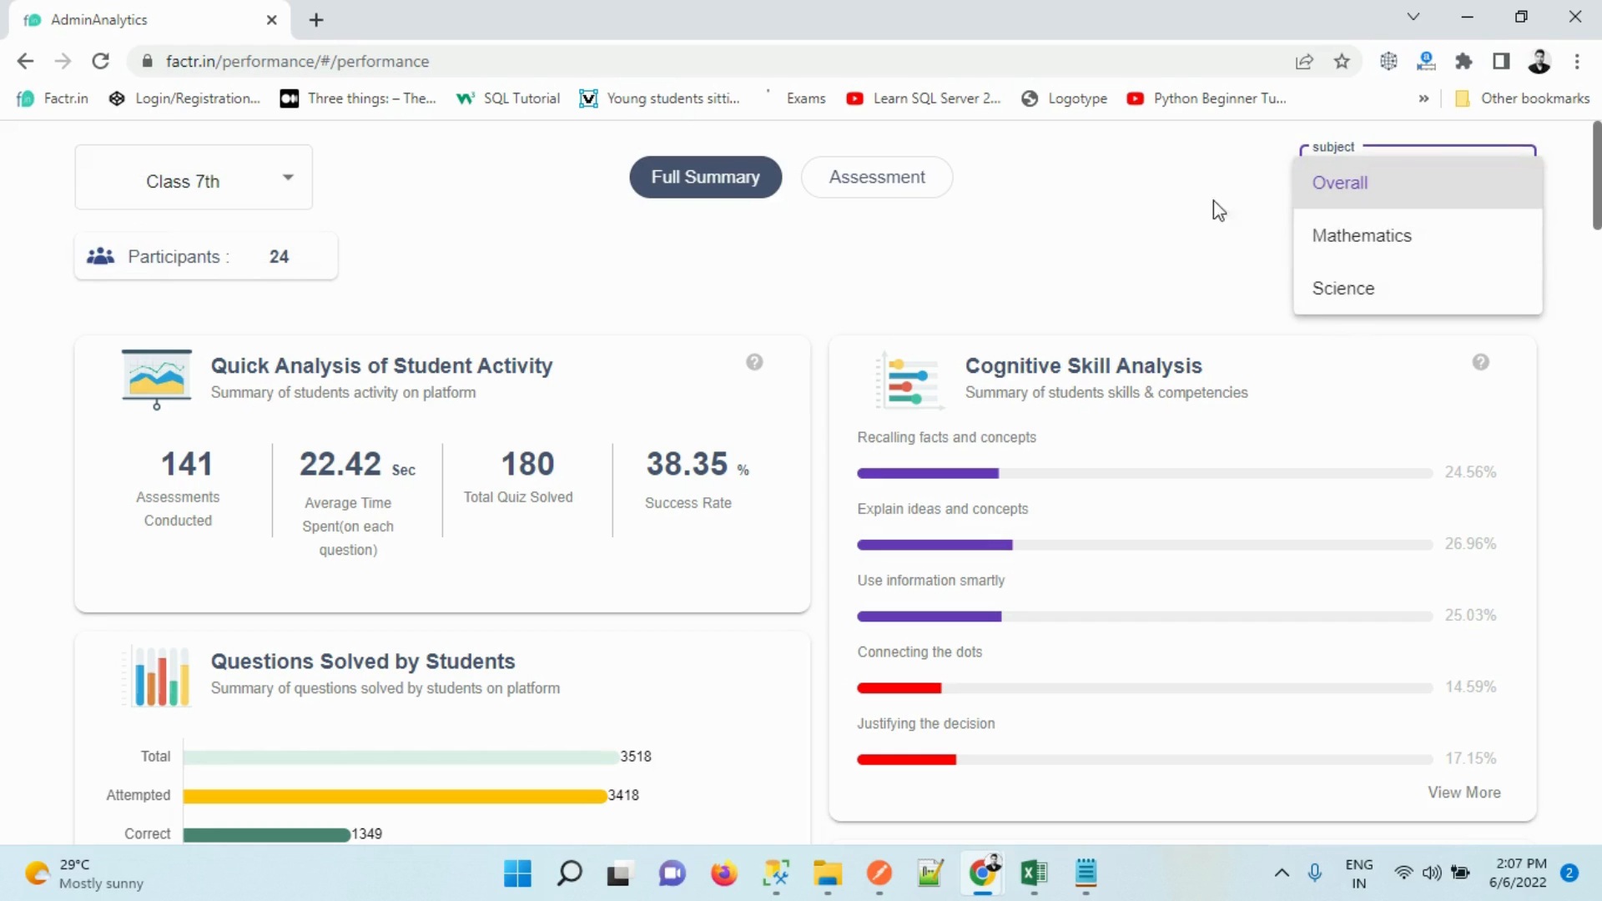
click(1373, 250)
drag(1597, 223, 1543, 218)
click(1357, 198)
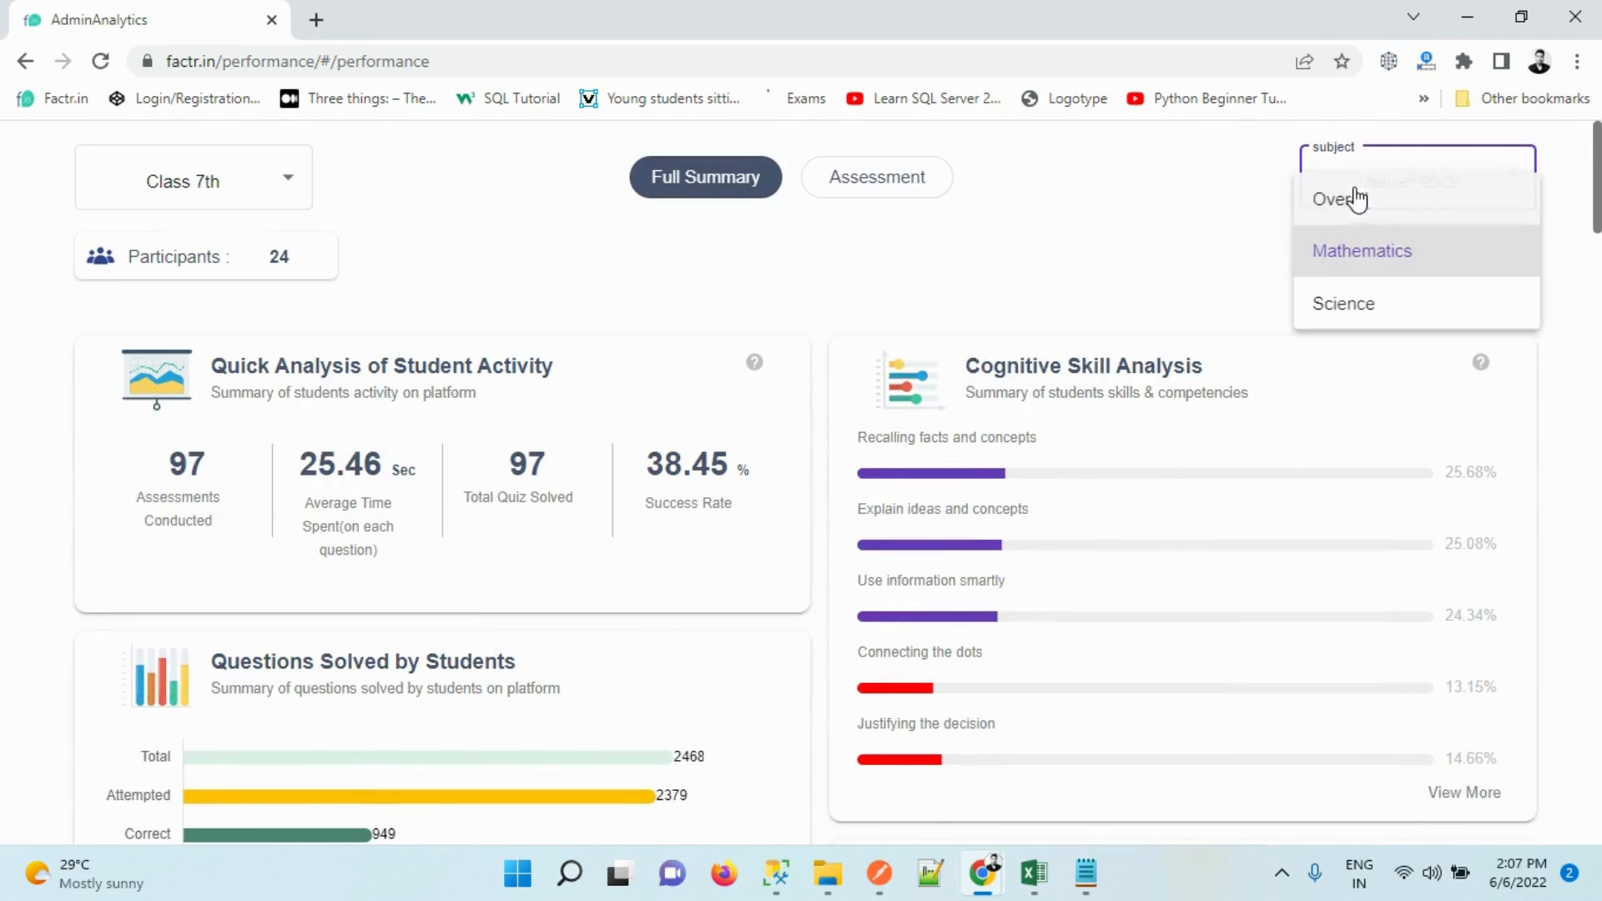
click(1345, 202)
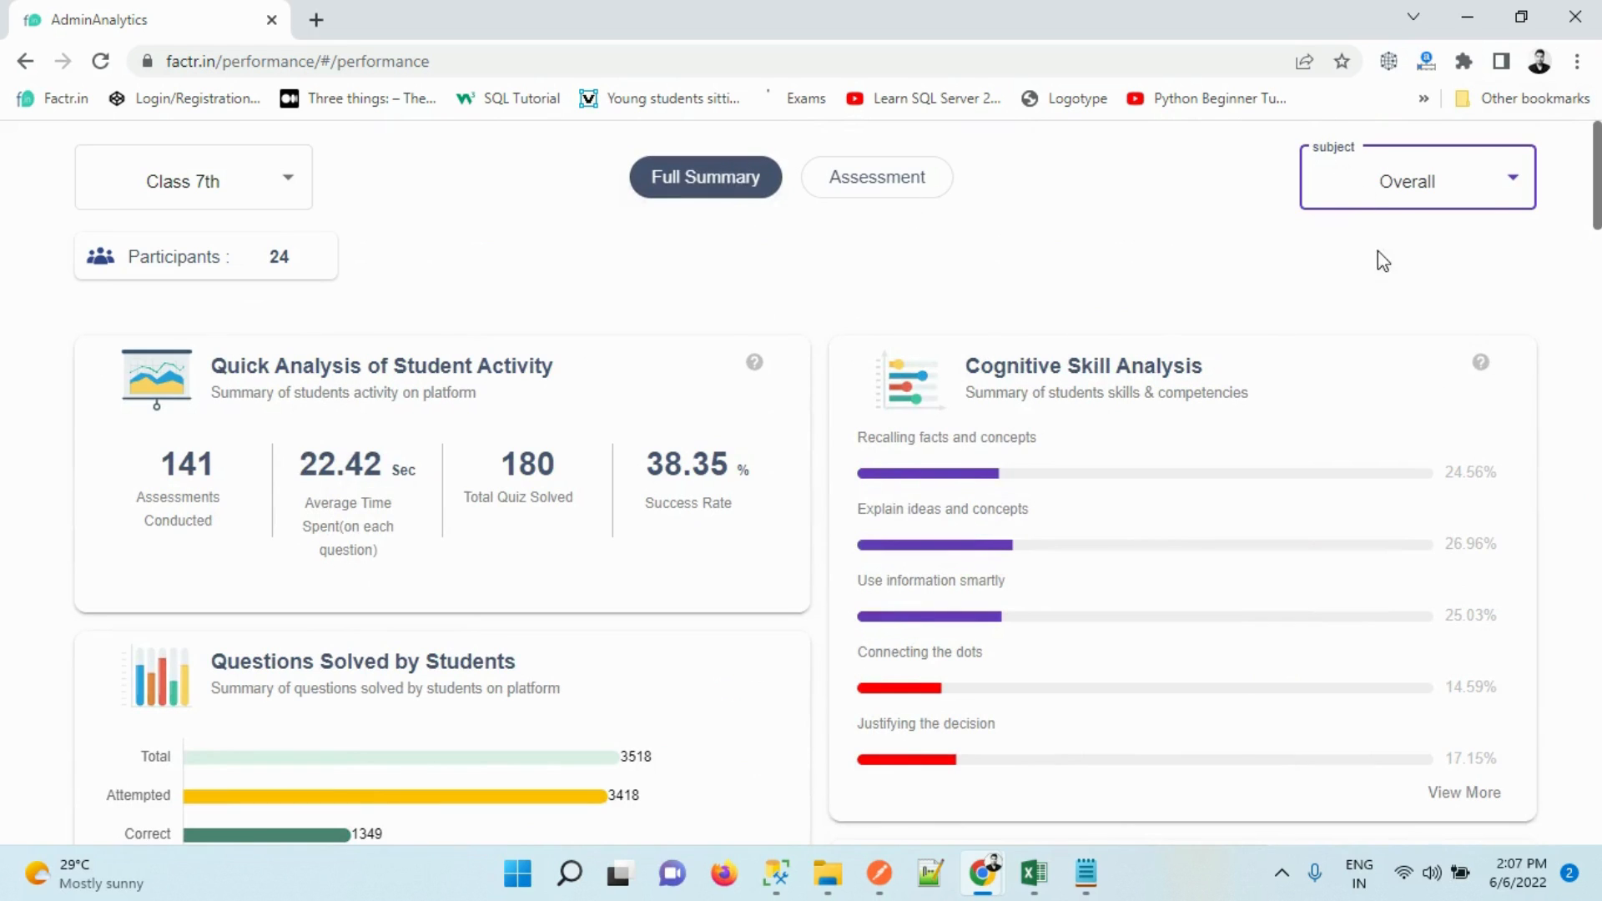
scroll(1382, 261, down, 2)
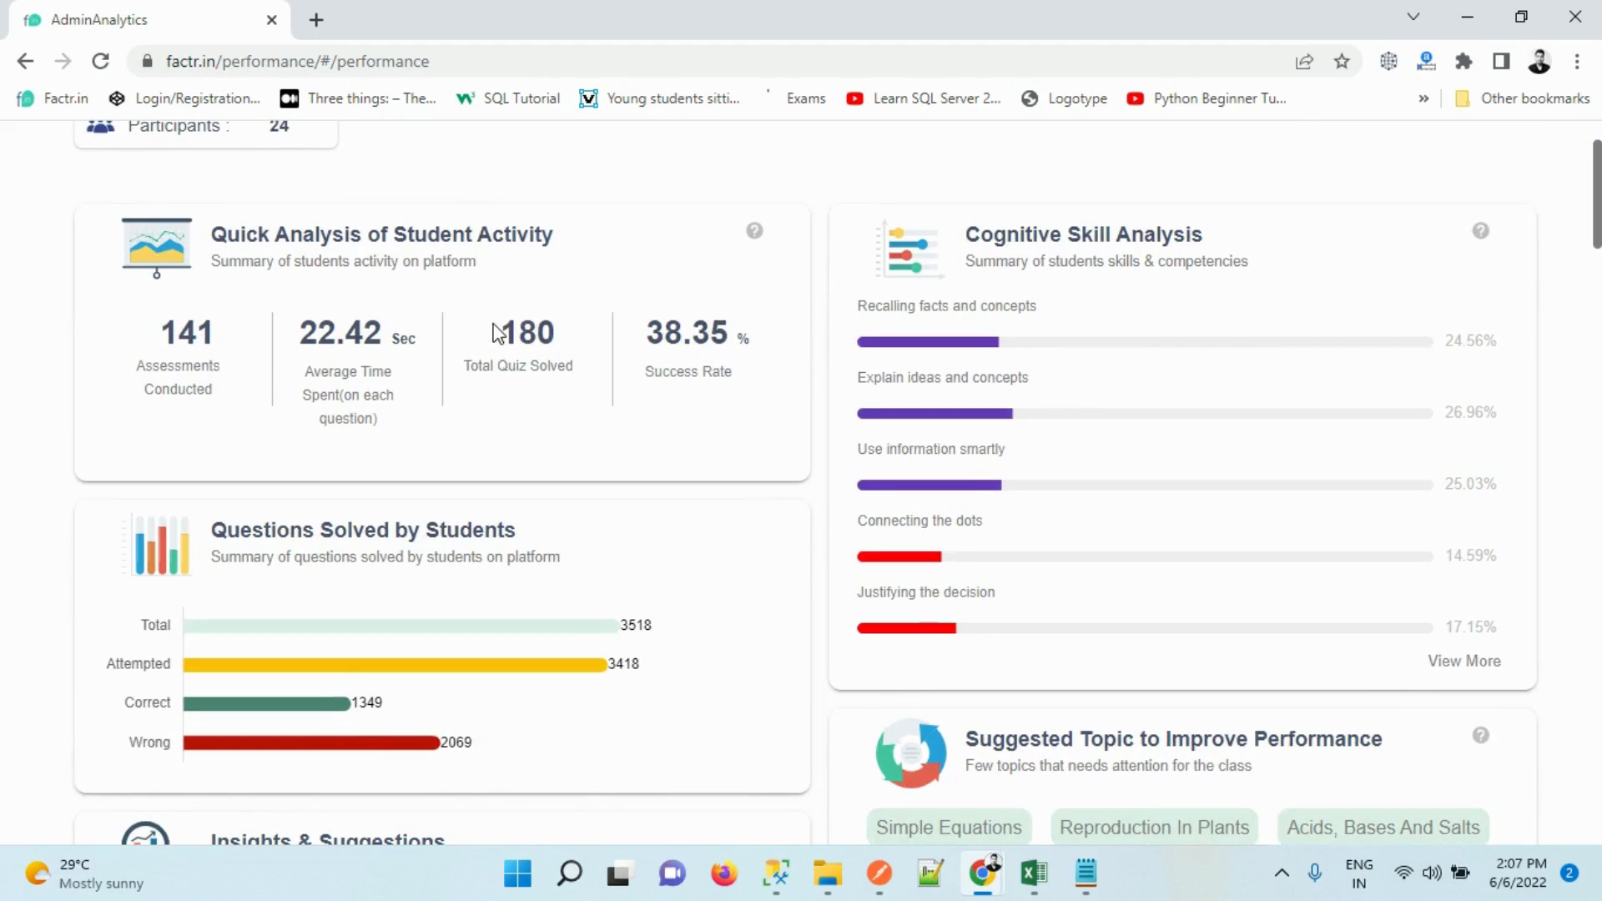
Highlight the Total Quiz Solved figure of 180 and then the success rate on the dashboard
drag(490, 331, 567, 369)
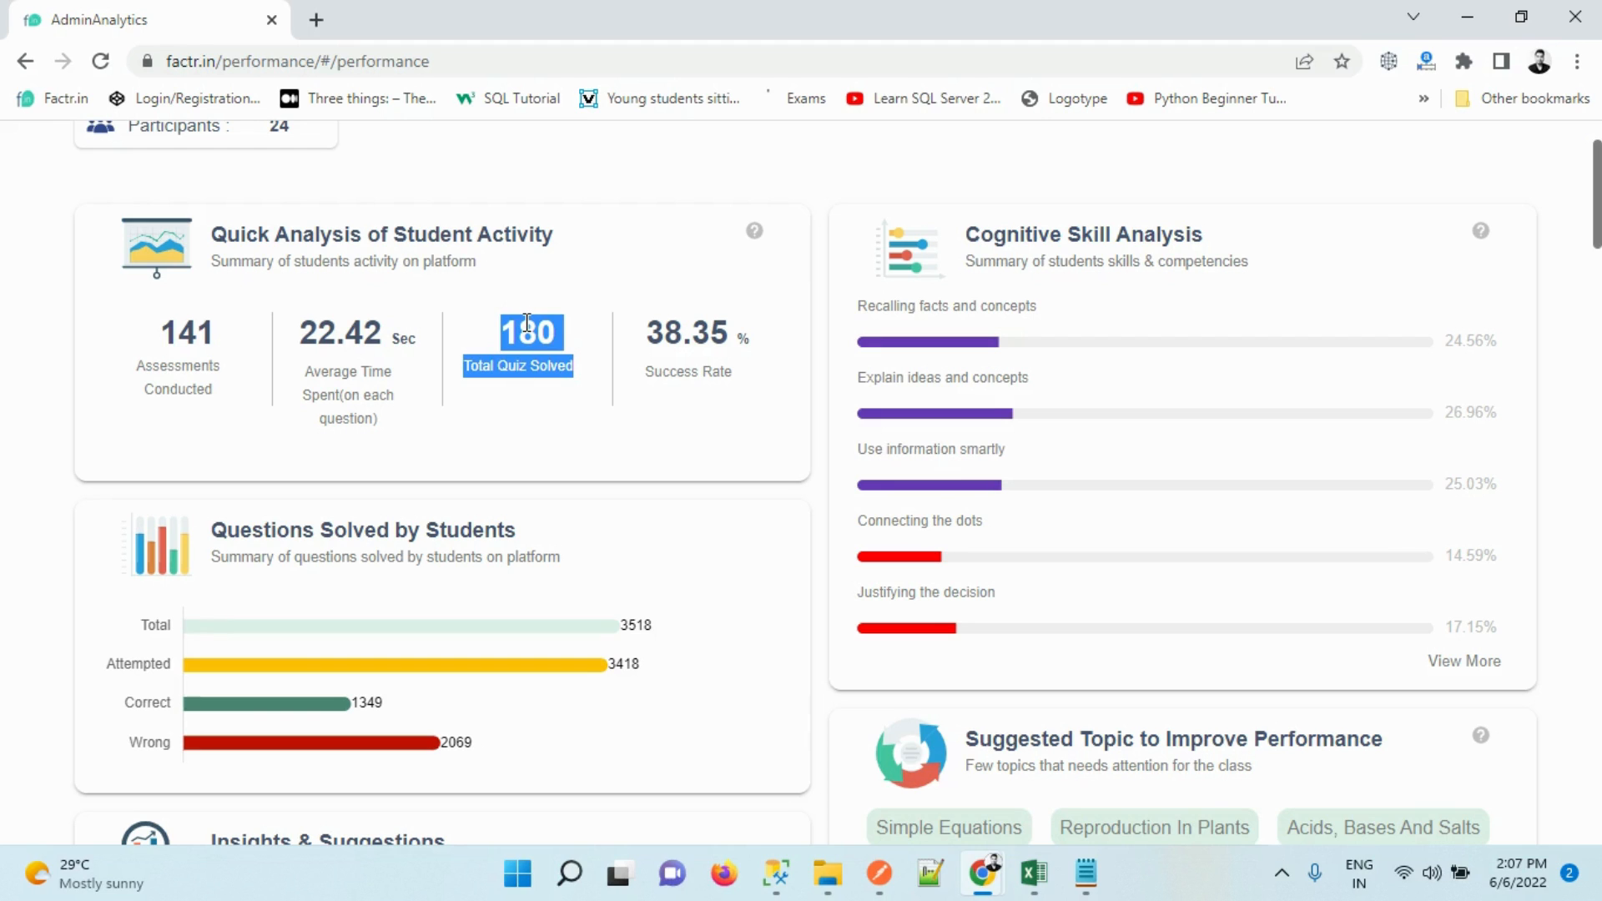
drag(528, 322, 531, 371)
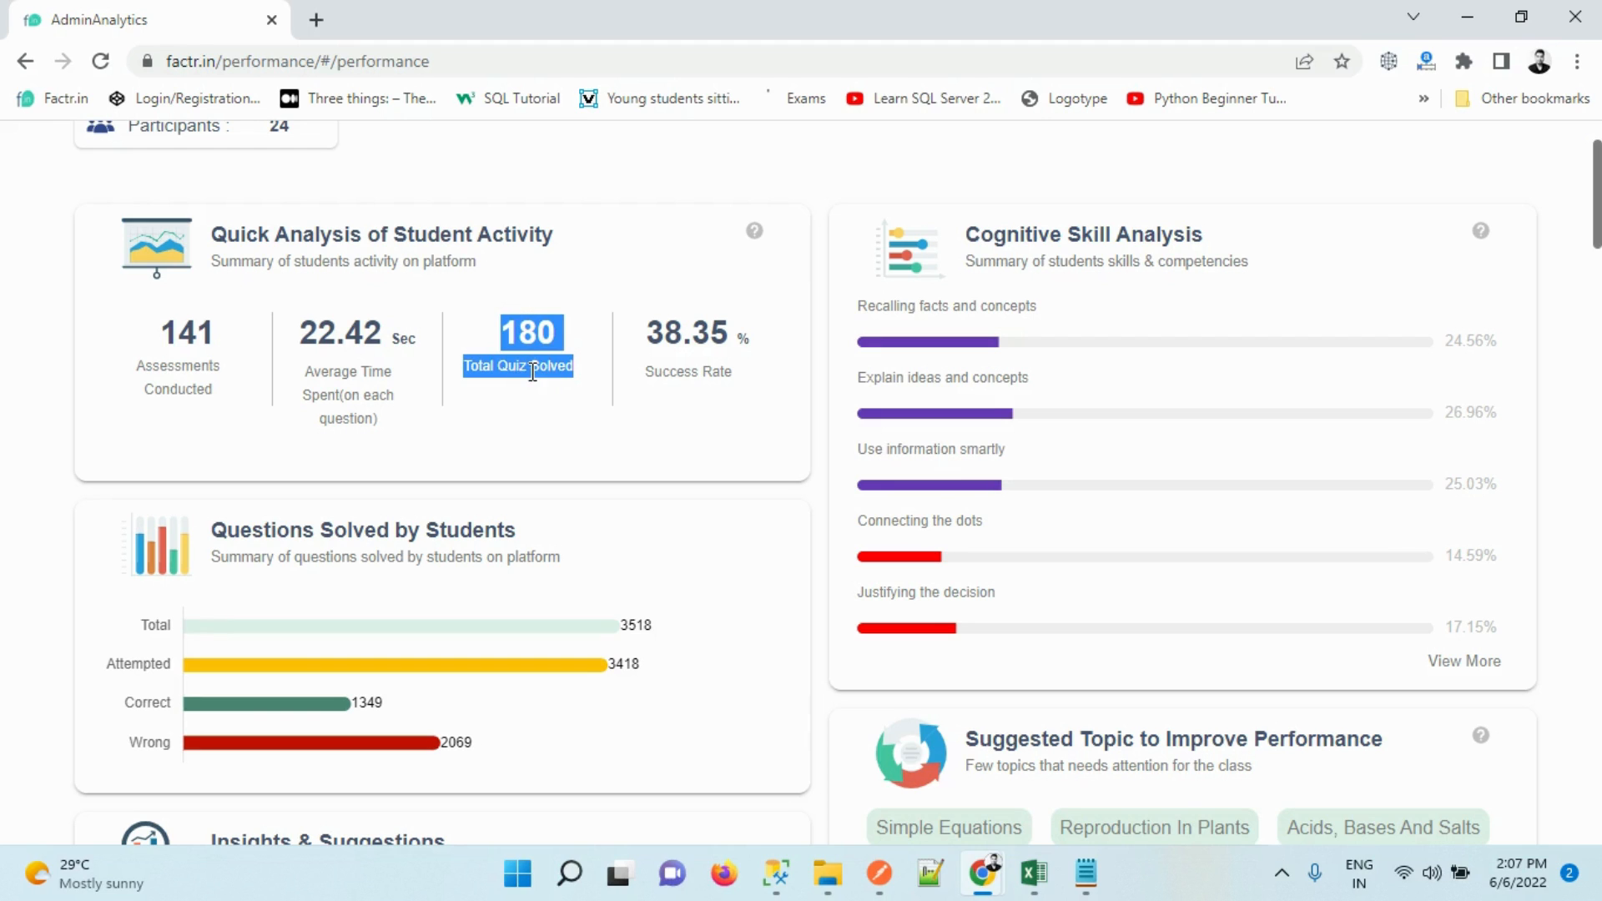
click(502, 332)
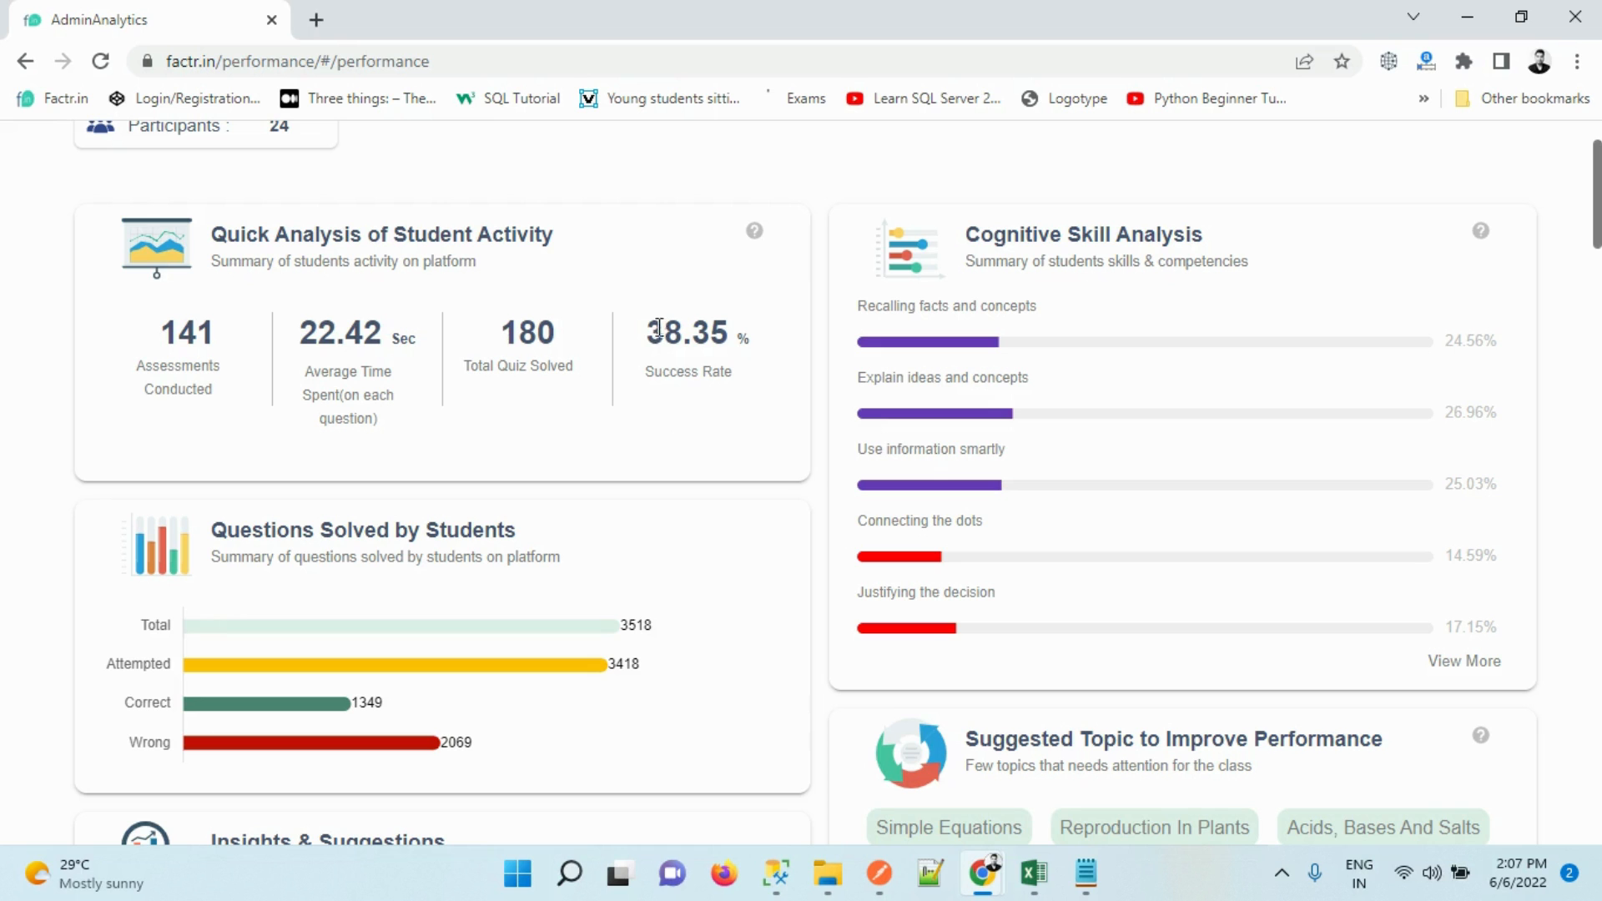
drag(652, 324, 798, 412)
click(798, 411)
drag(1596, 192, 1600, 244)
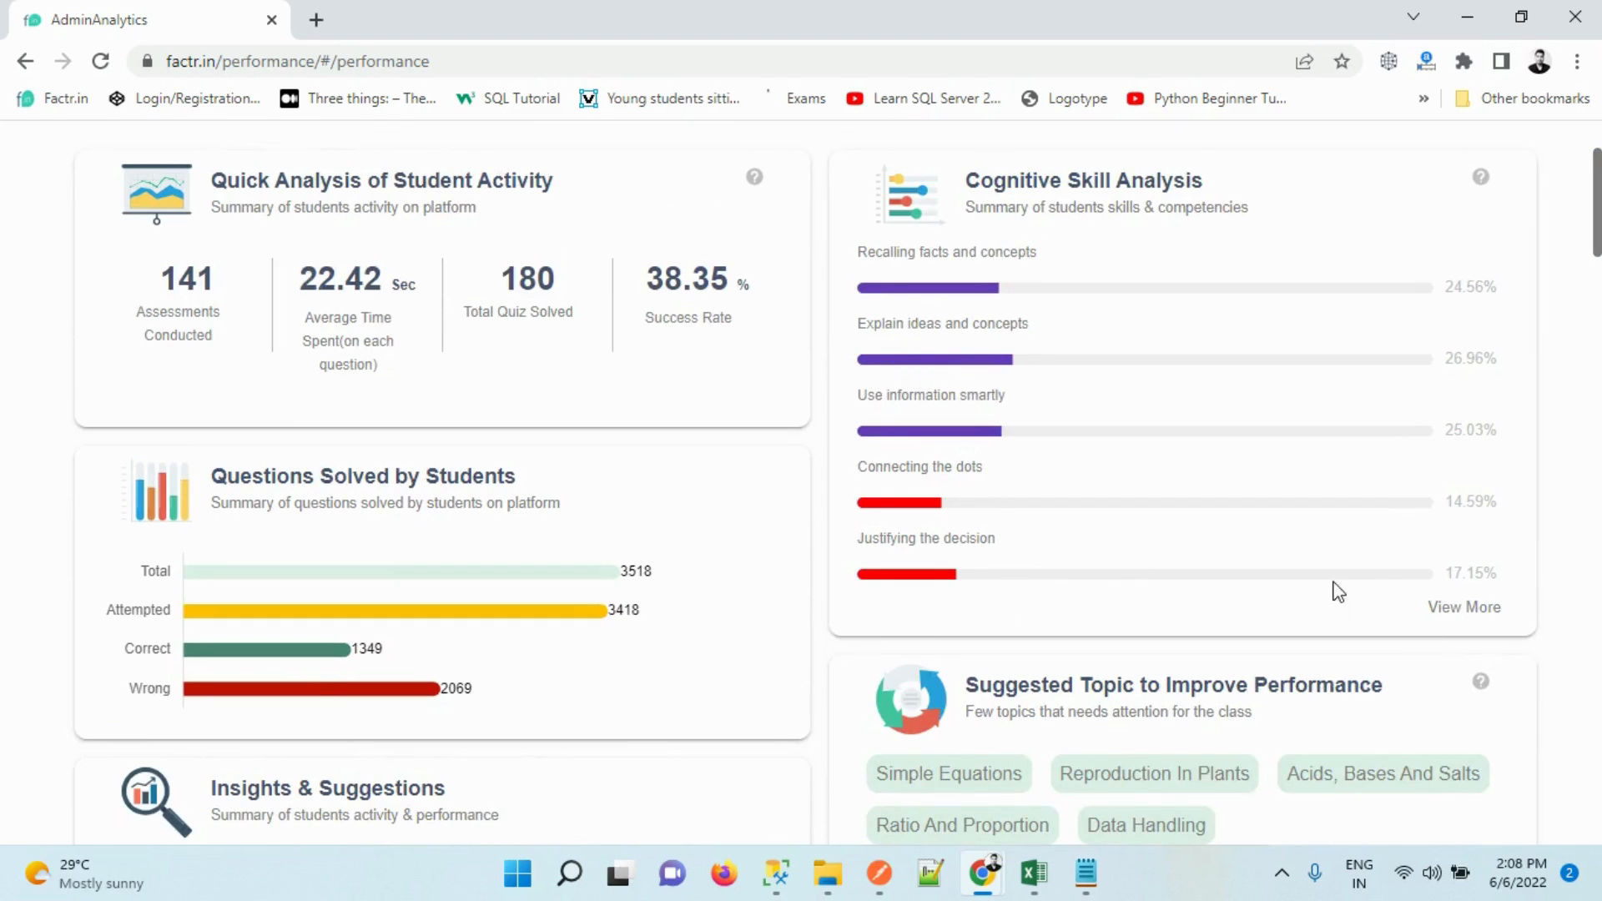
Expand Cognitive Skill Analysis to every skill and review the Insights & Suggestions list
click(1486, 609)
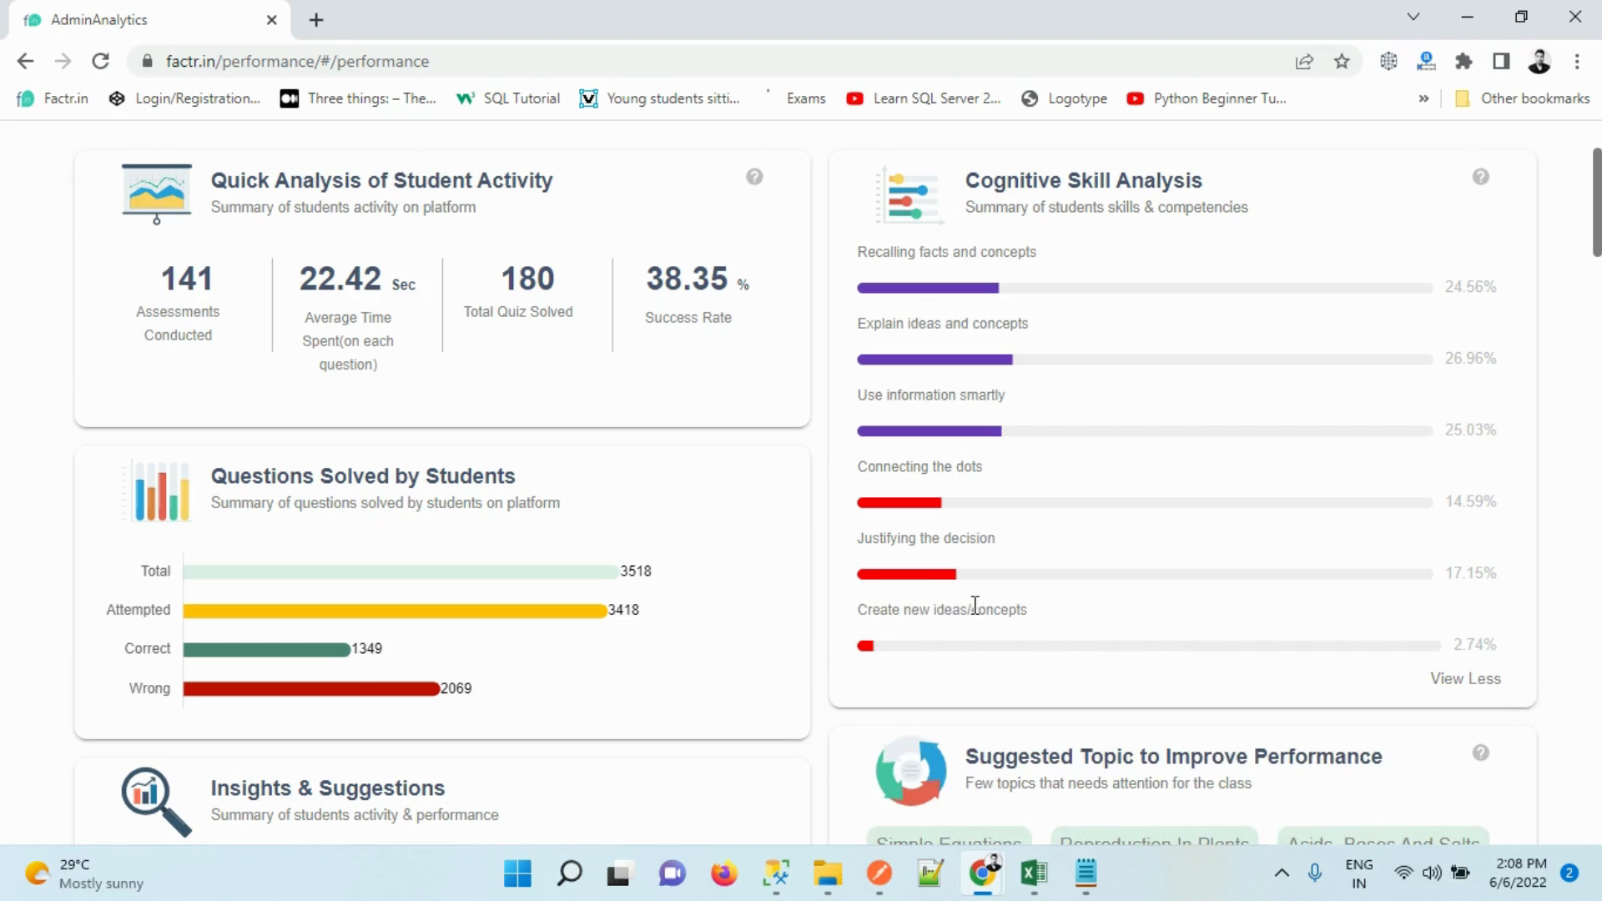
drag(1594, 231, 1589, 276)
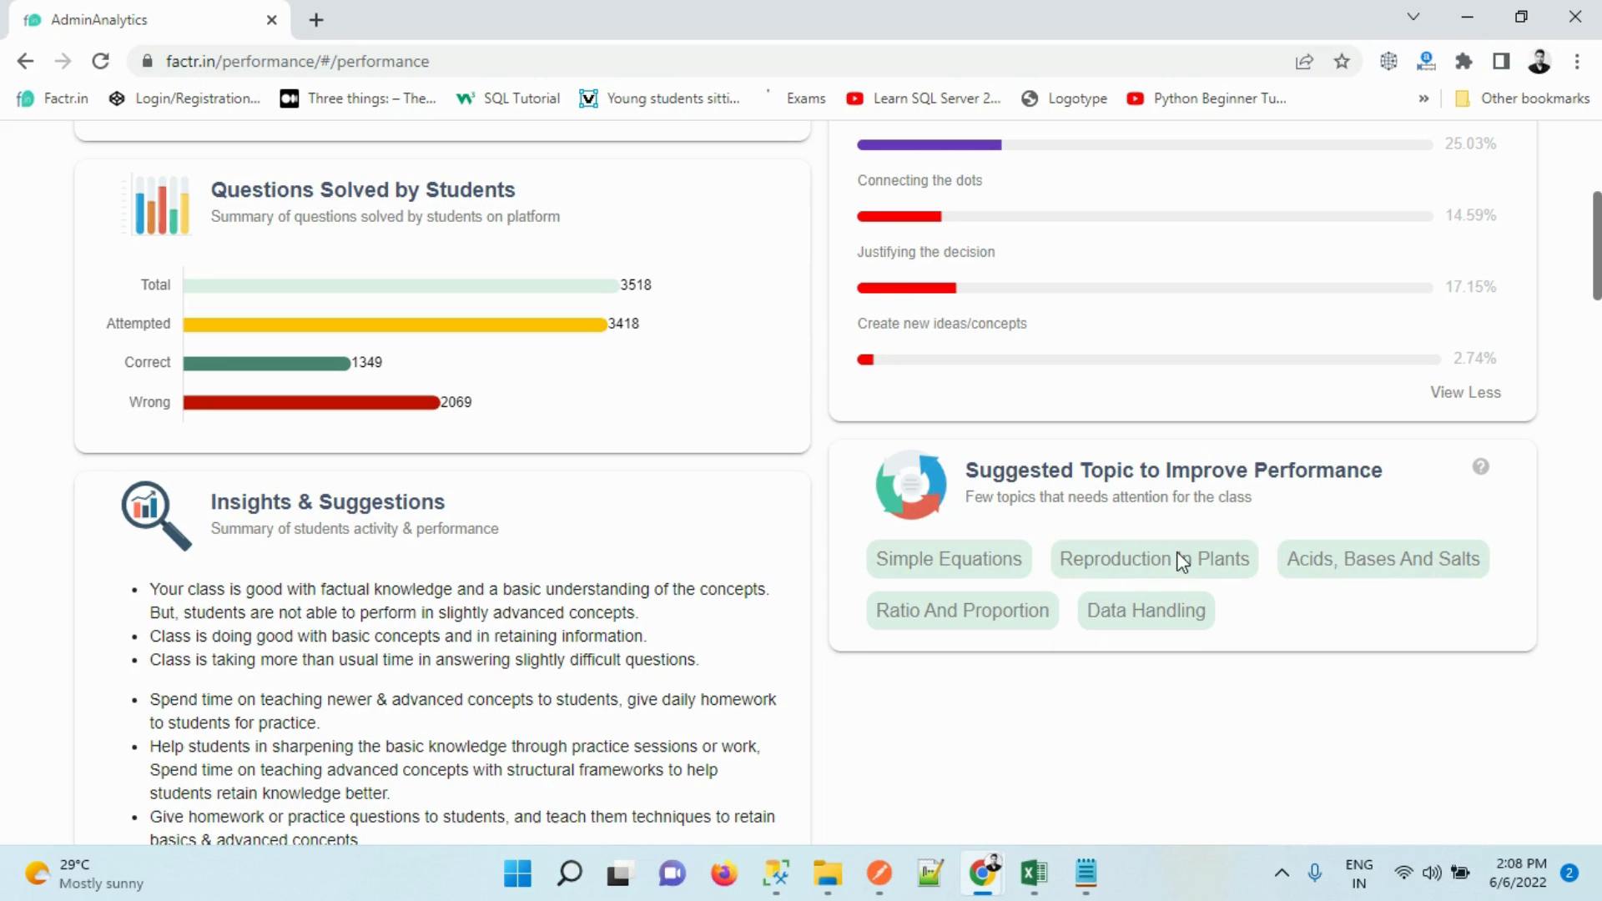
mouse_move(1597, 292)
mouse_down()
mouse_move(1597, 349)
mouse_move(1597, 324)
mouse_up()
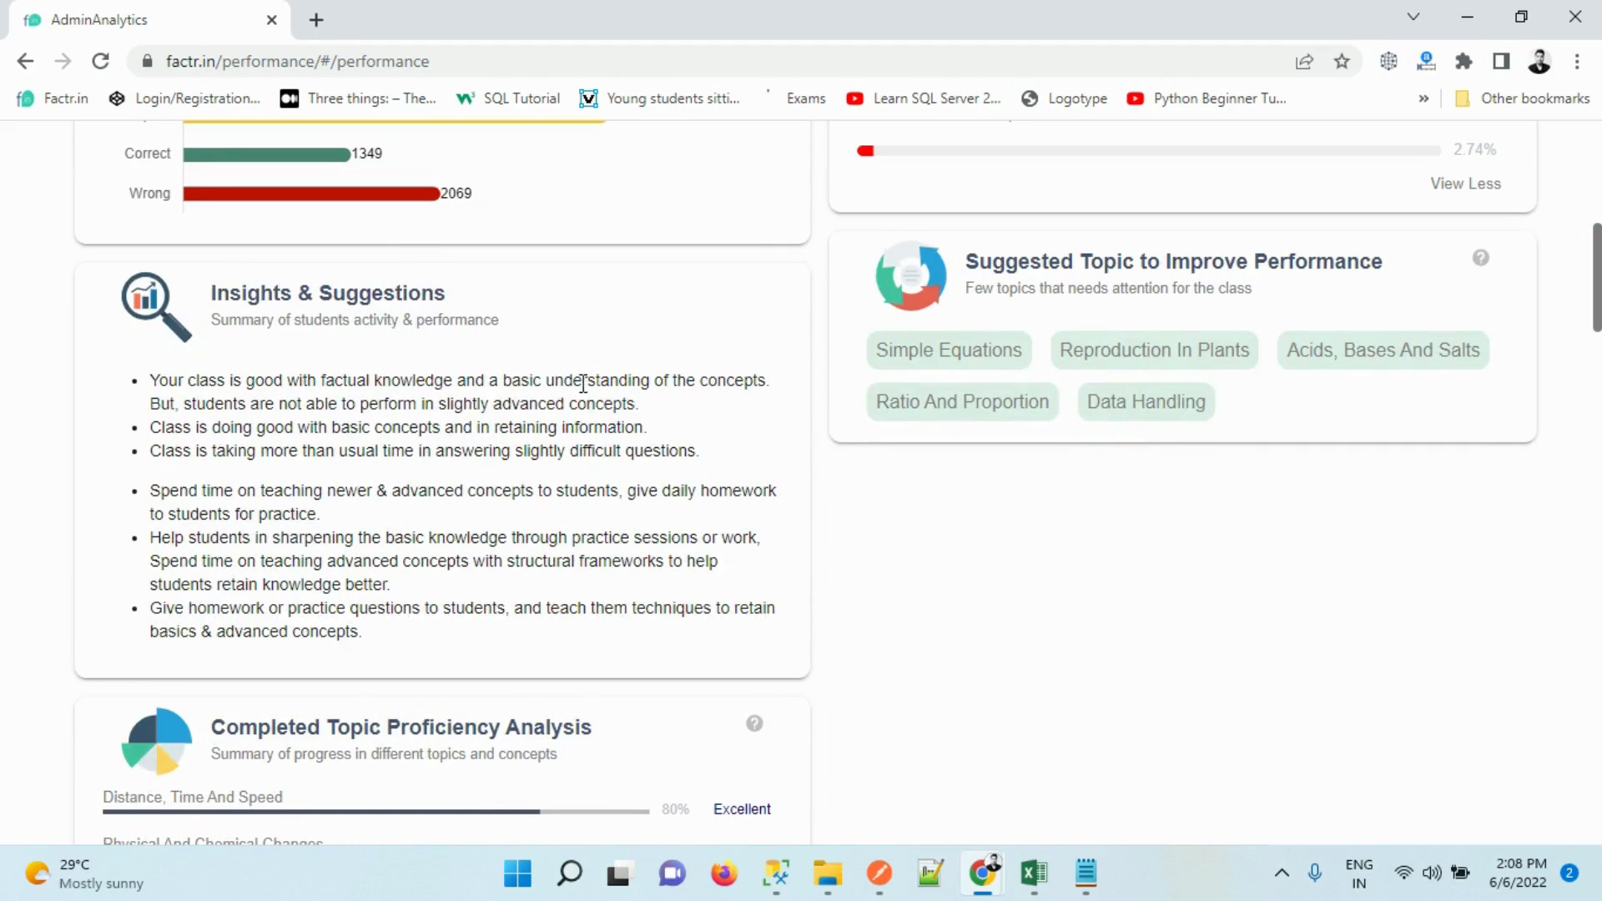
drag(381, 380, 442, 589)
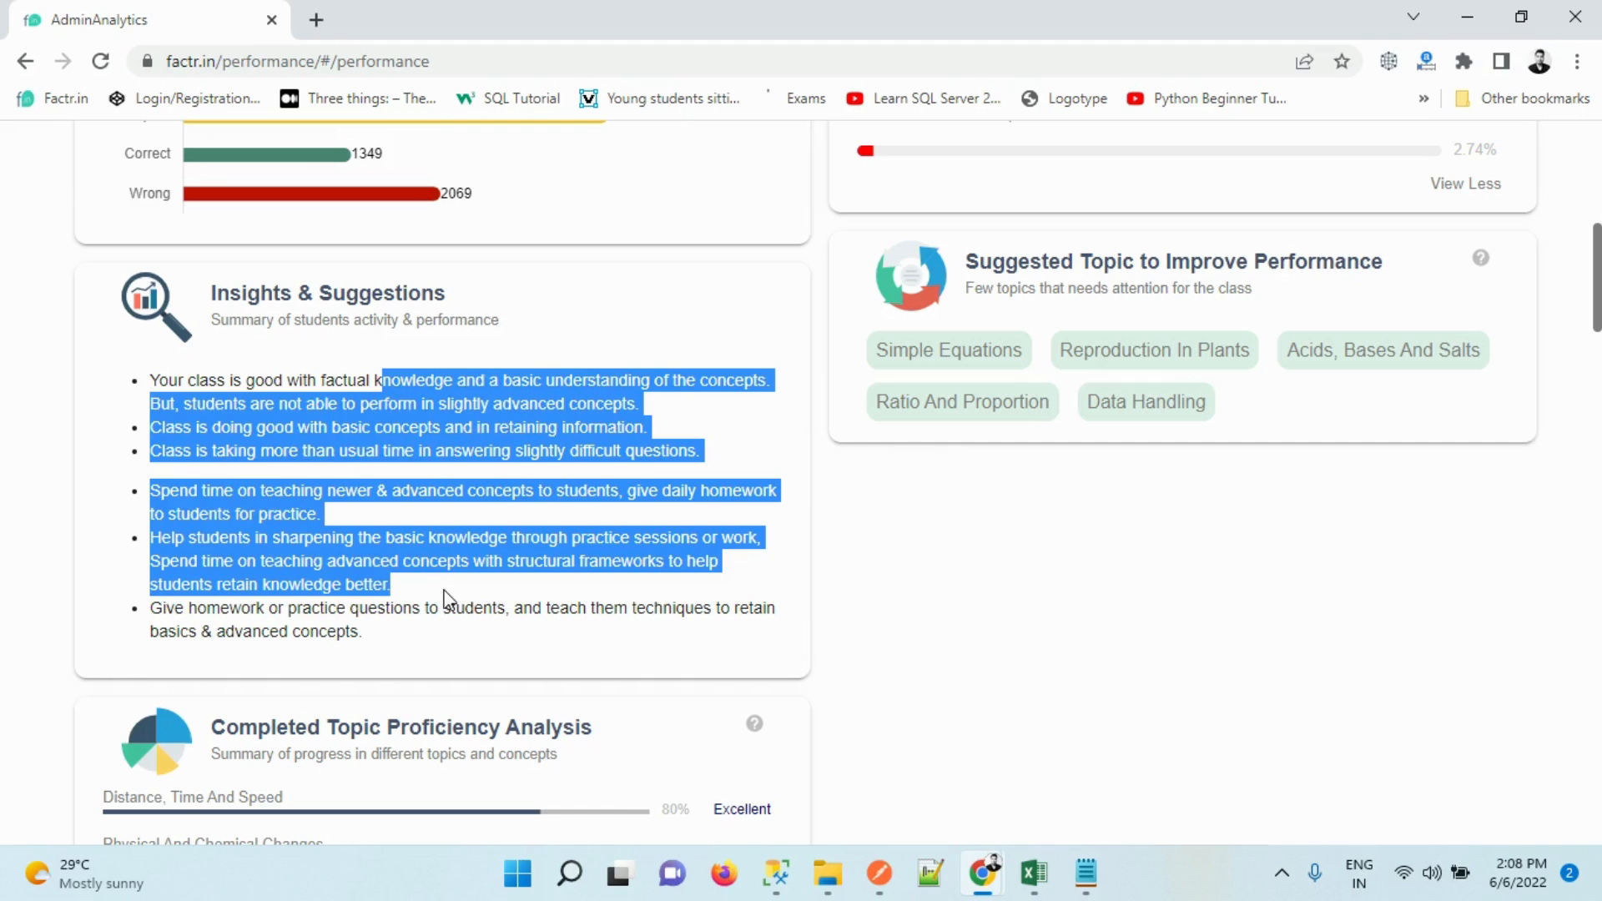
click(442, 589)
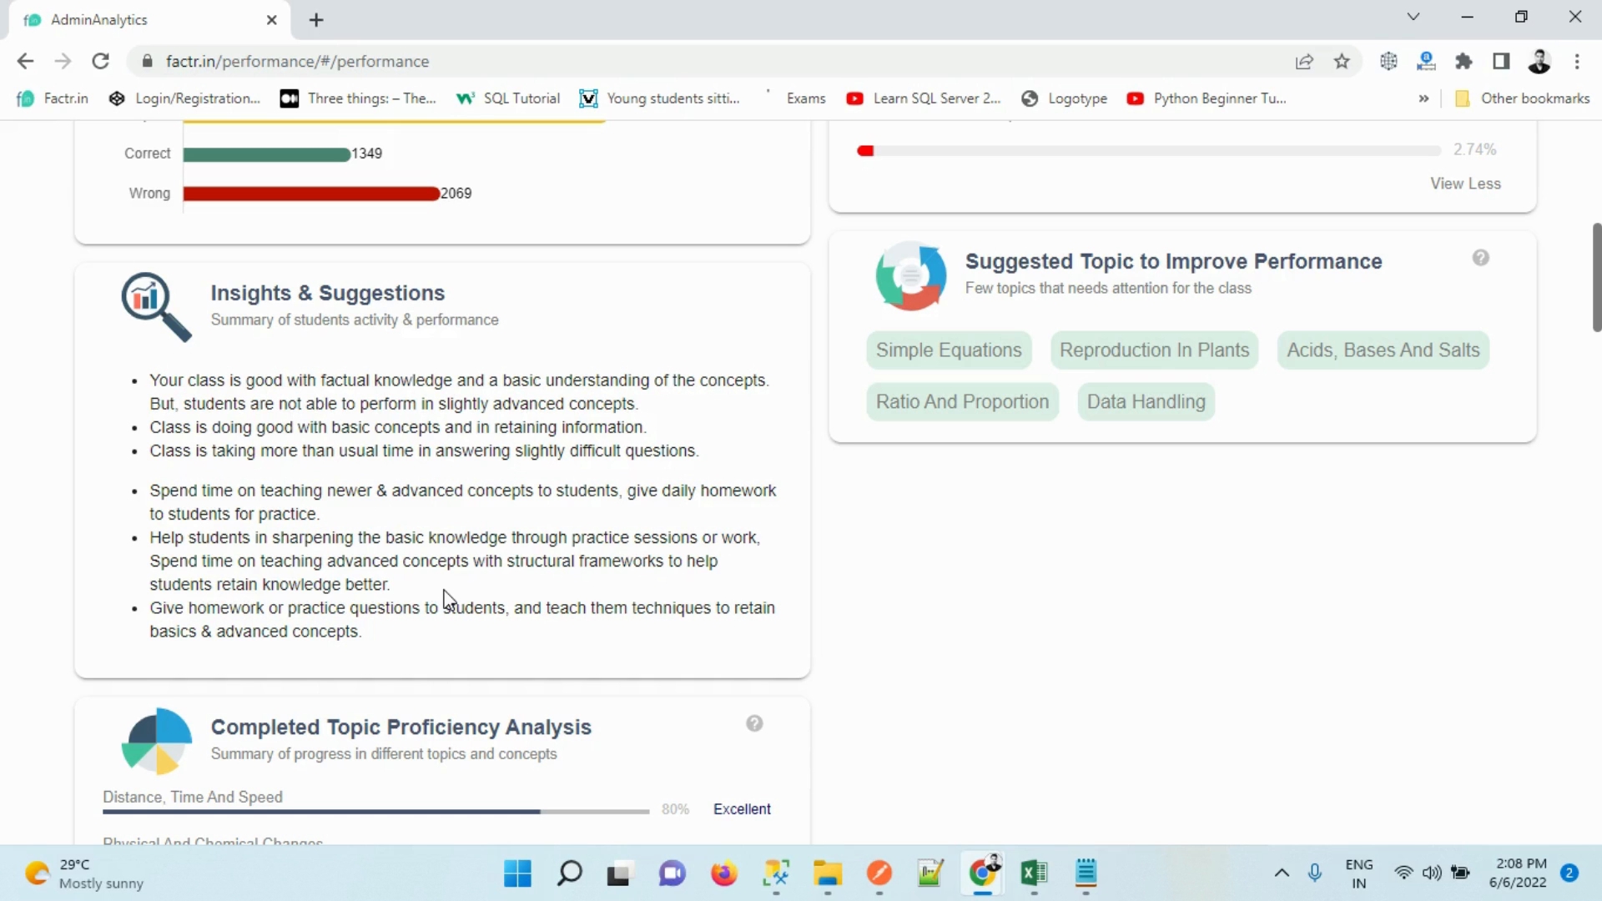
Expand Completed Topic Proficiency Analysis to list every topic and highlight the topic rows
scroll(1385, 691, down, 7)
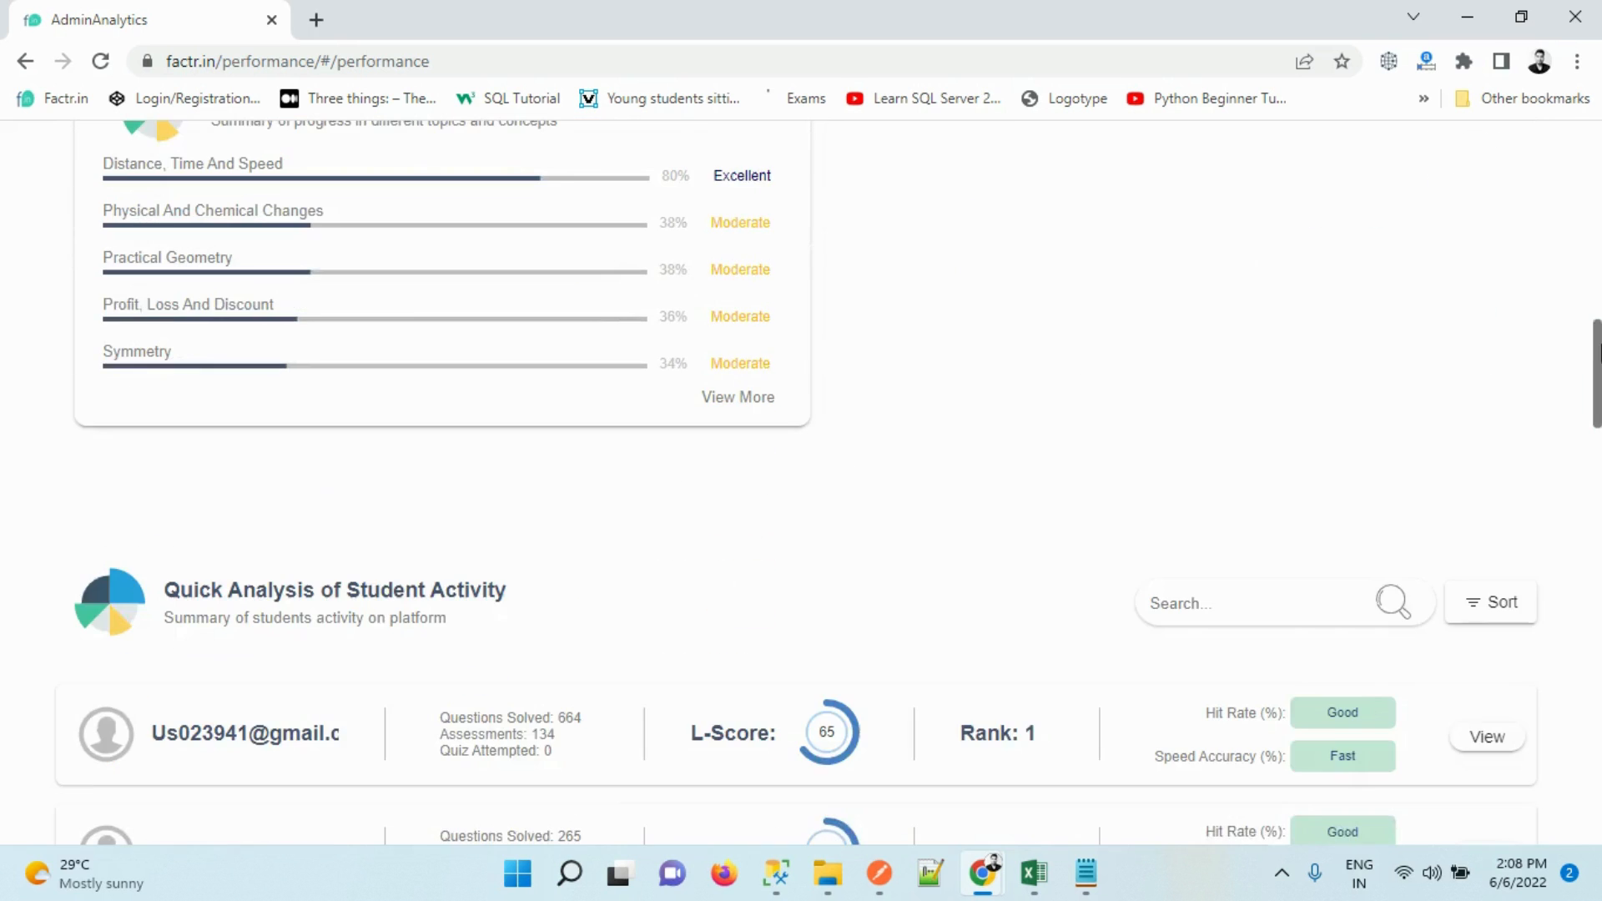
drag(1600, 344, 1552, 276)
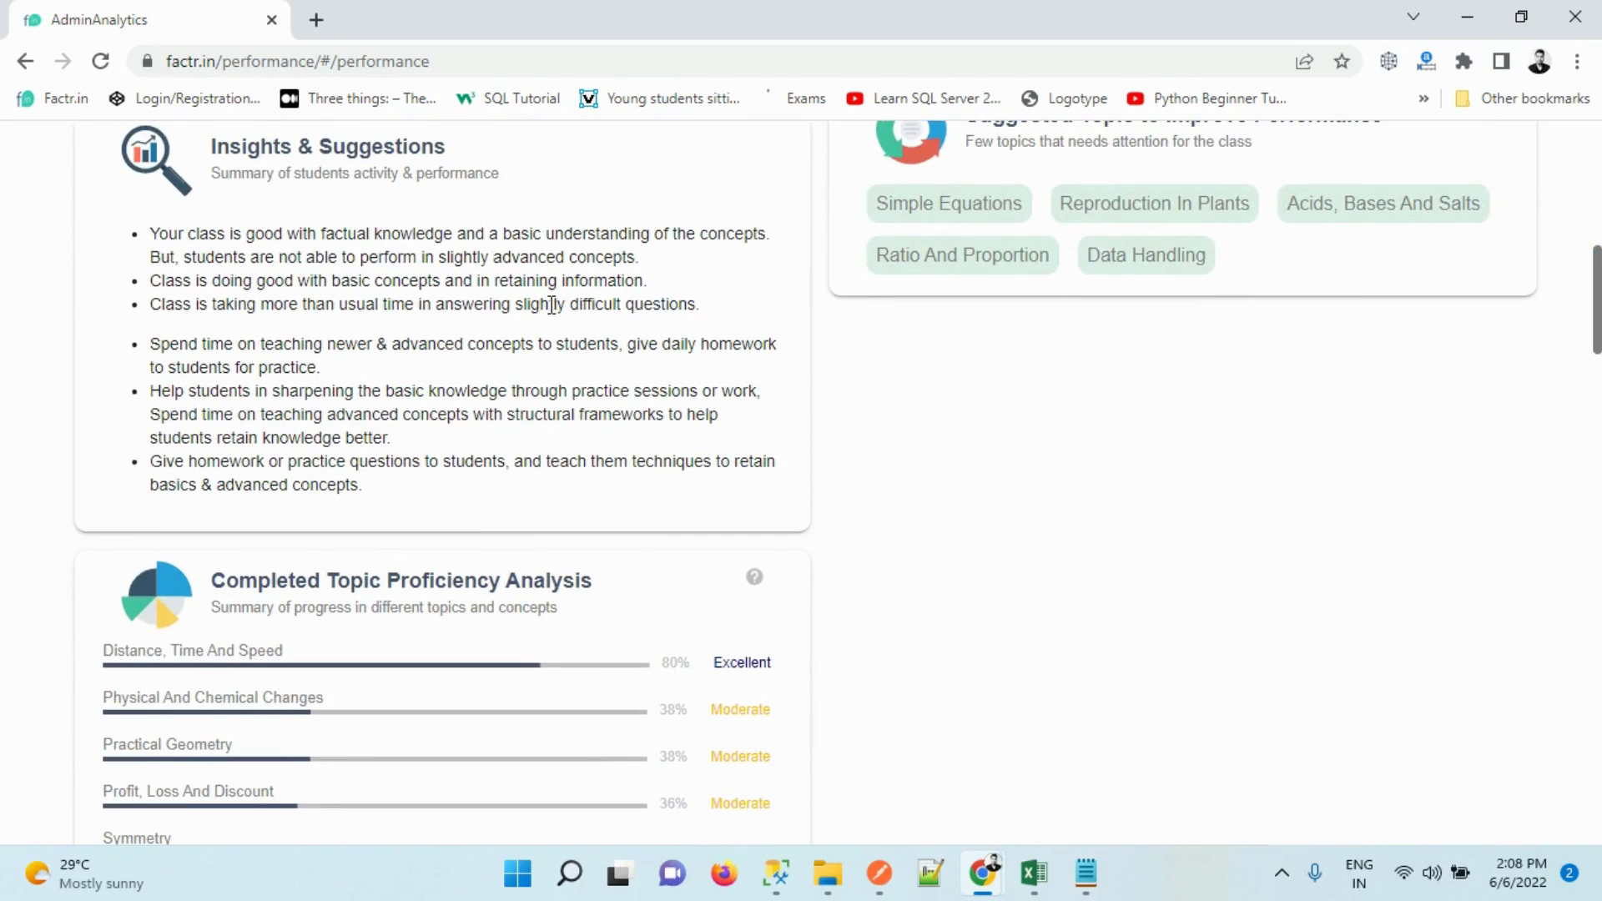
drag(1597, 293, 1598, 338)
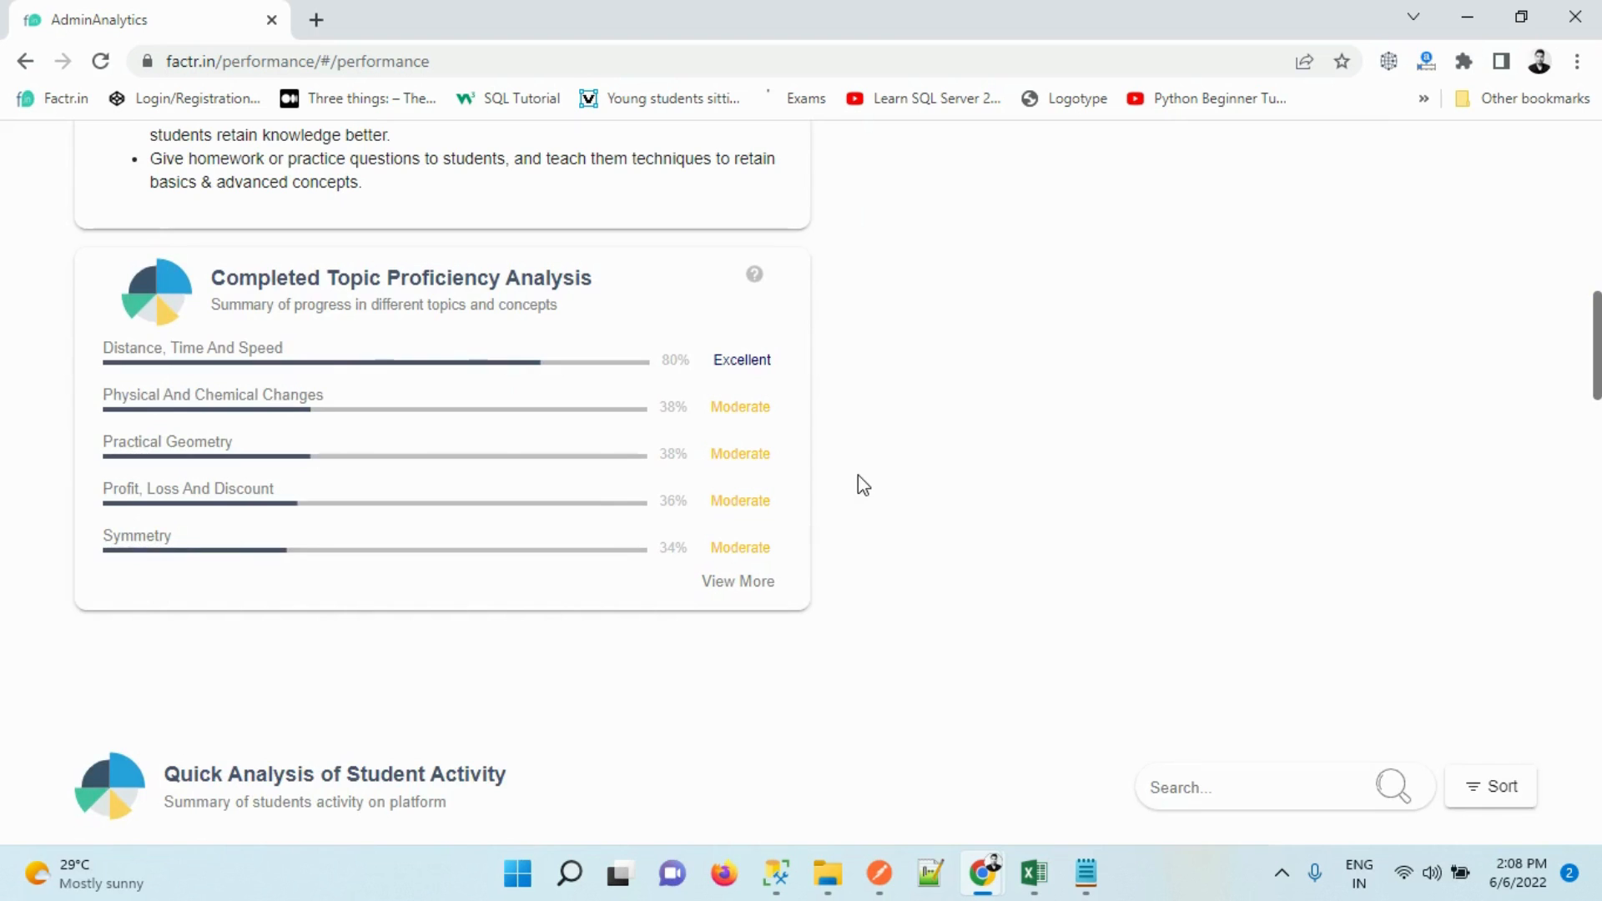
click(723, 582)
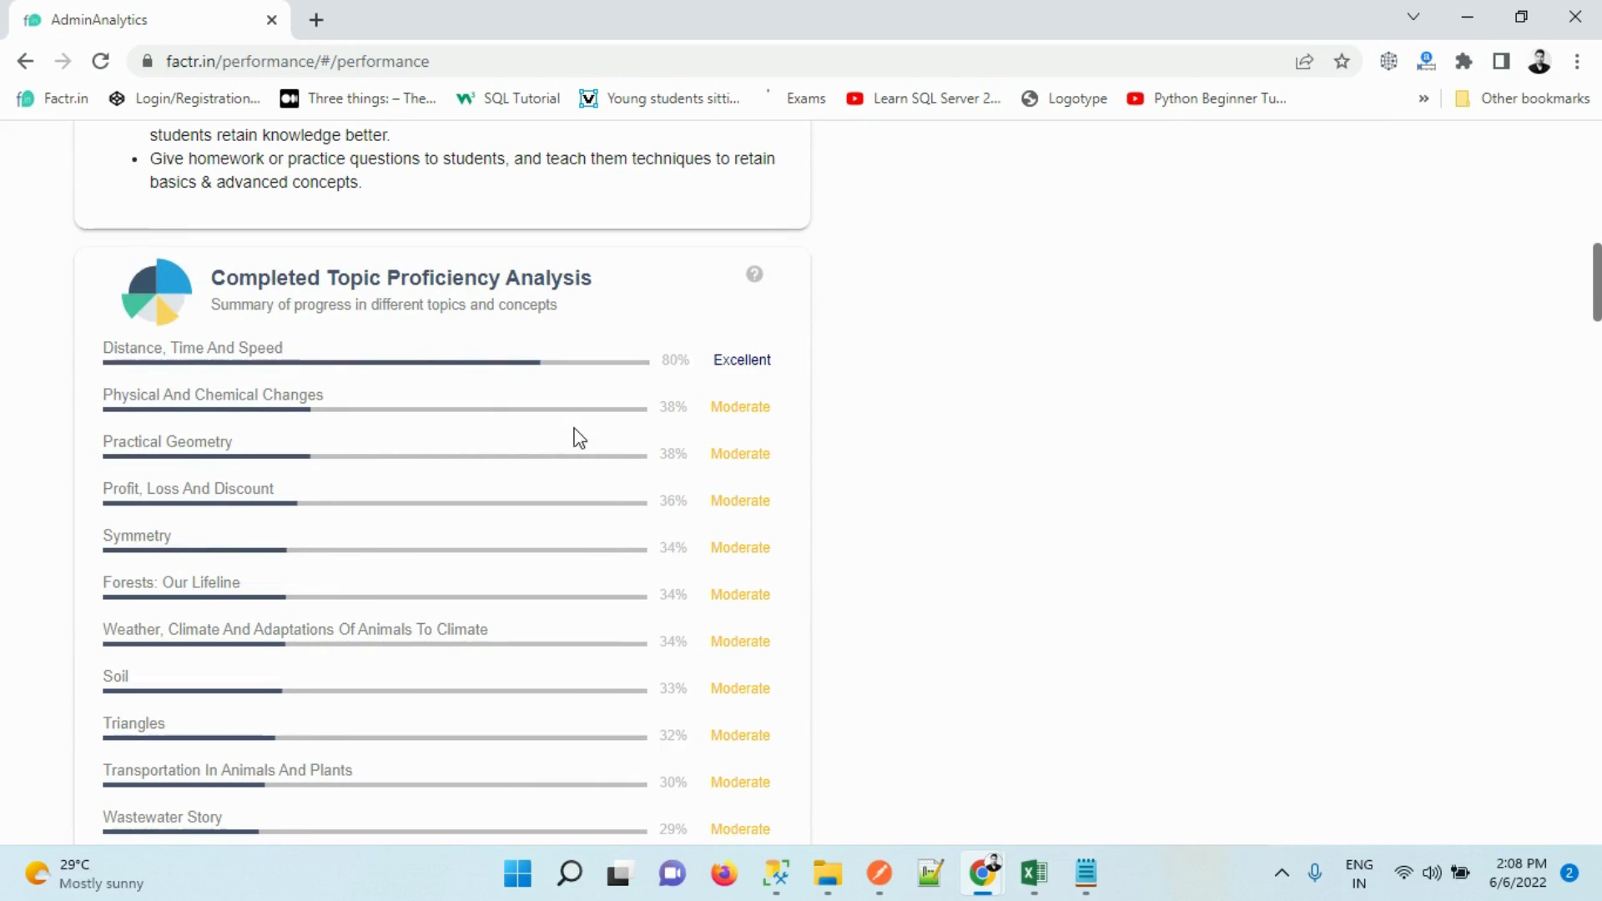
drag(1600, 301, 1581, 488)
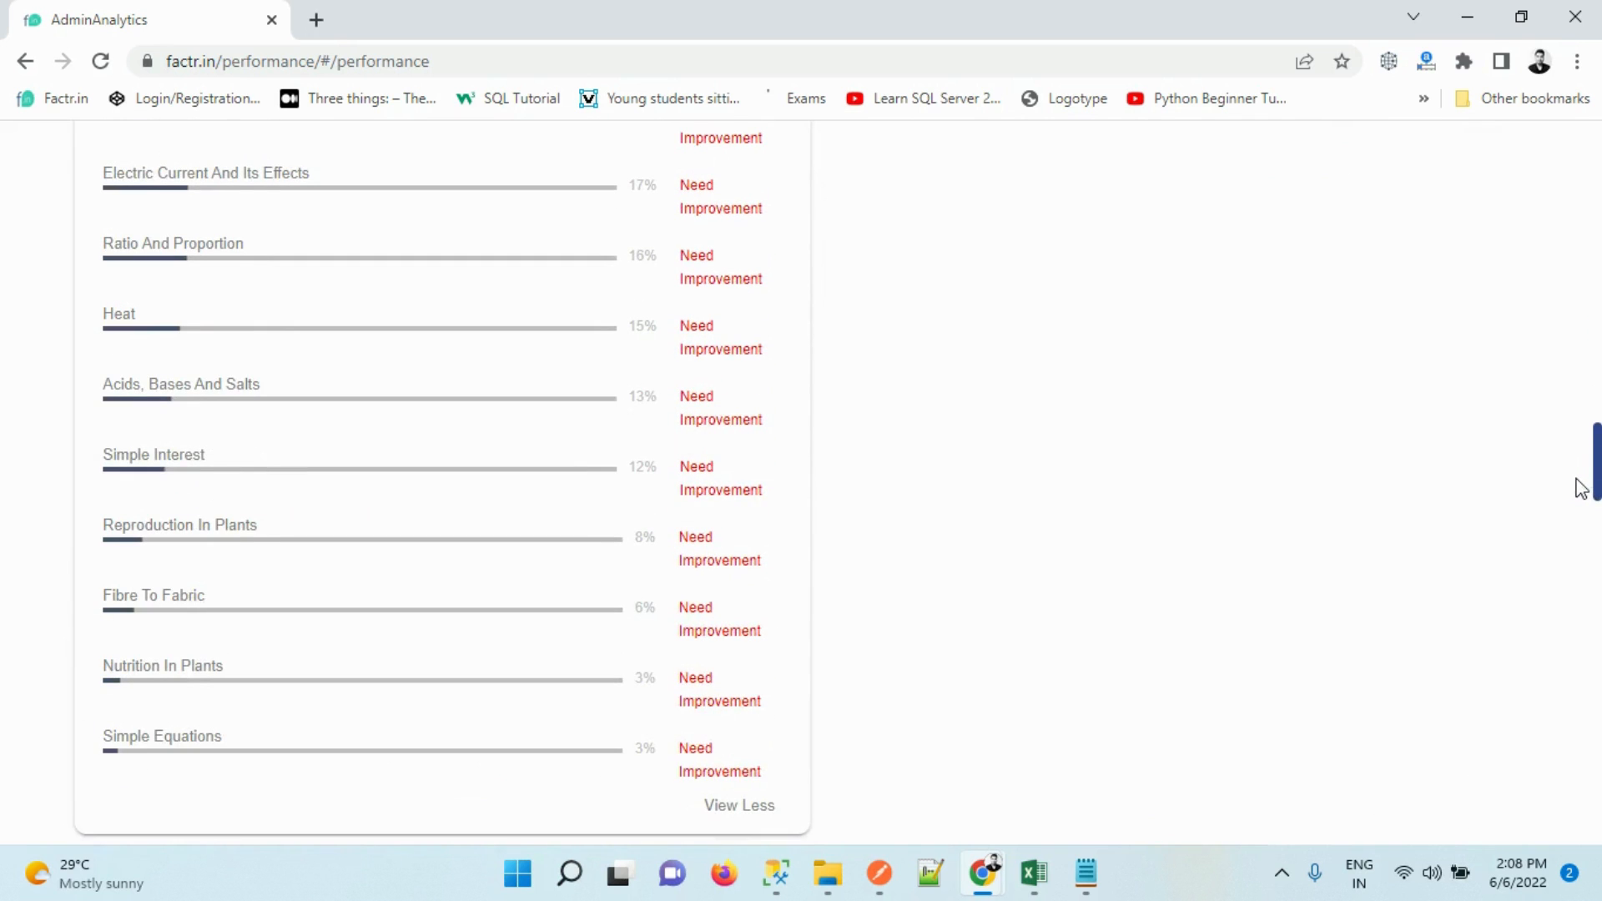
drag(114, 315, 315, 694)
click(317, 698)
Go down to the L-Score student ranking and highlight the top student's assessment and quiz counts
scroll(1595, 463, down, 1)
scroll(1595, 463, down, 3)
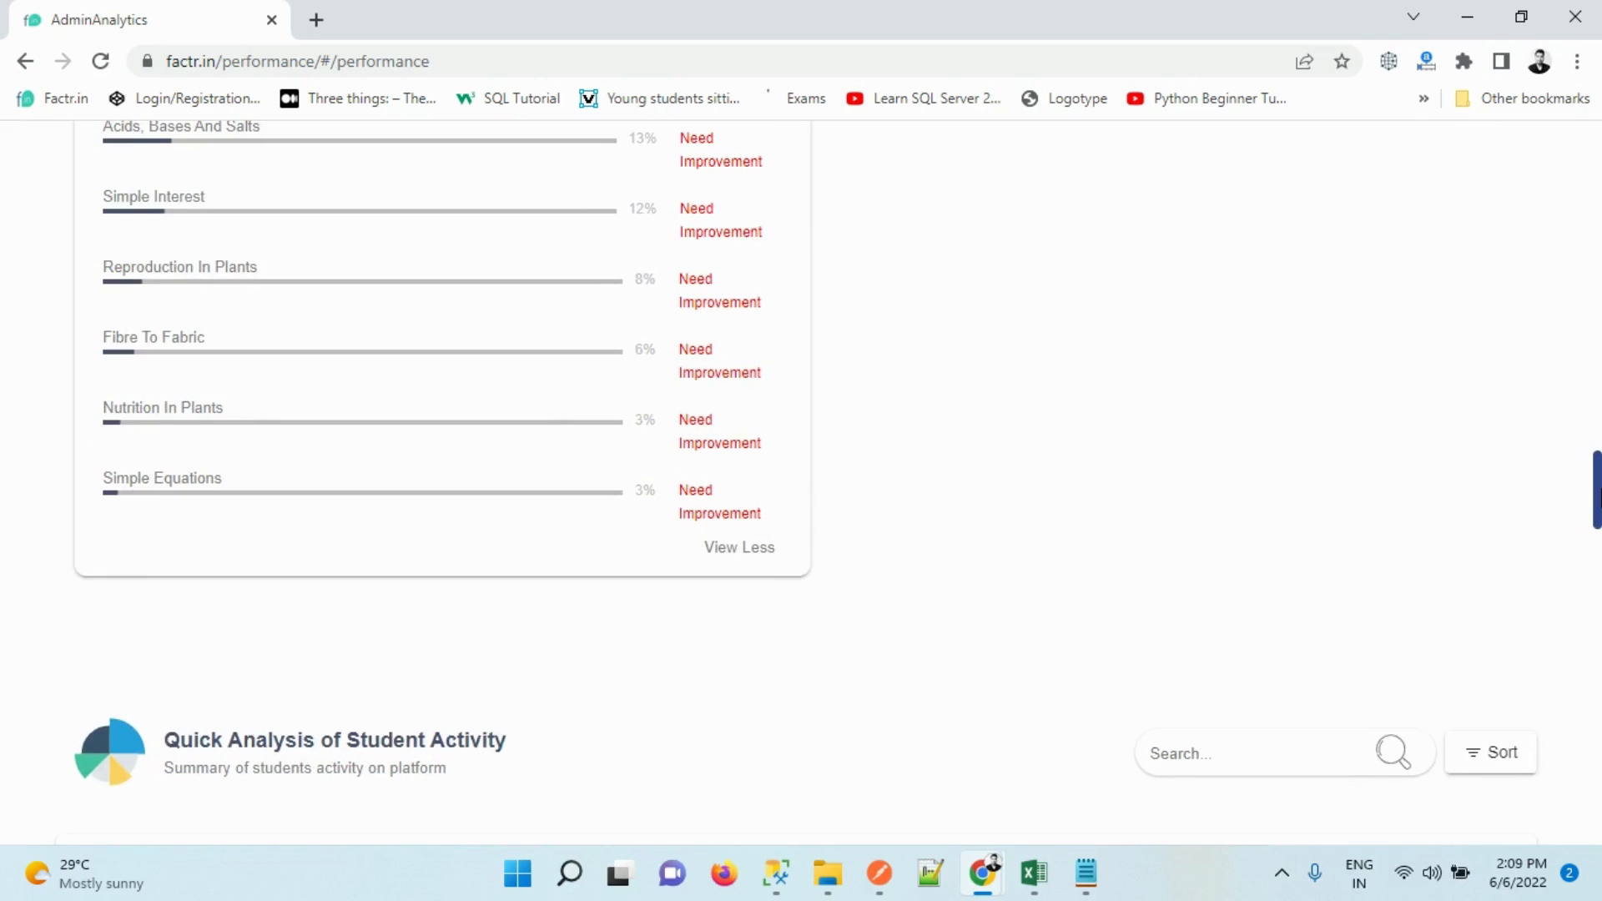
scroll(1595, 492, down, 1)
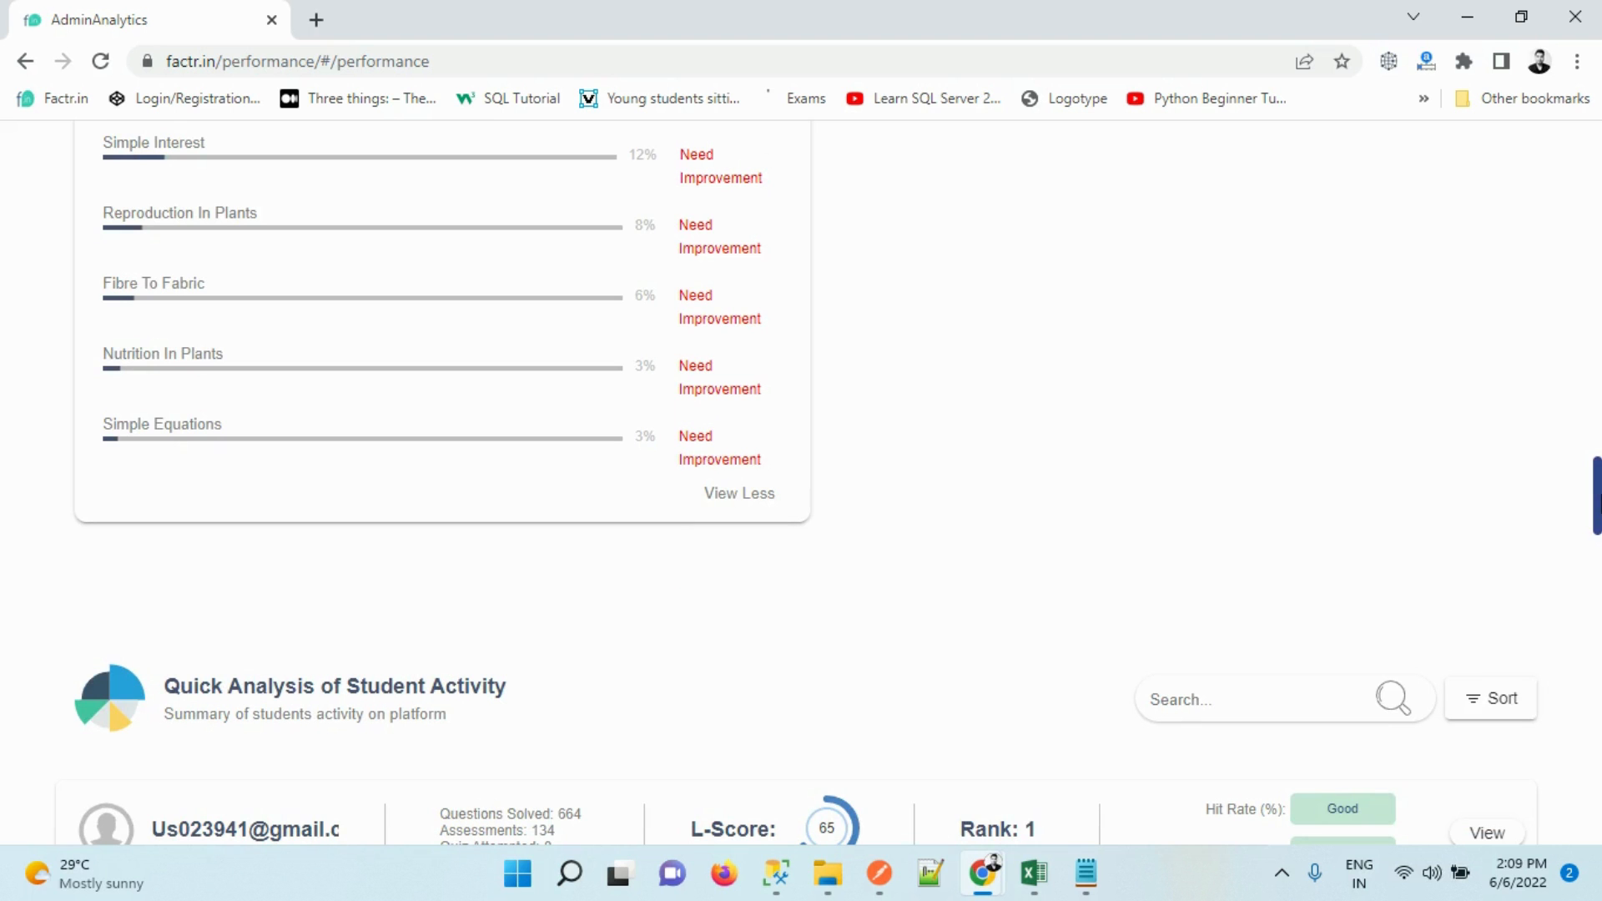
scroll(1592, 534, down, 5)
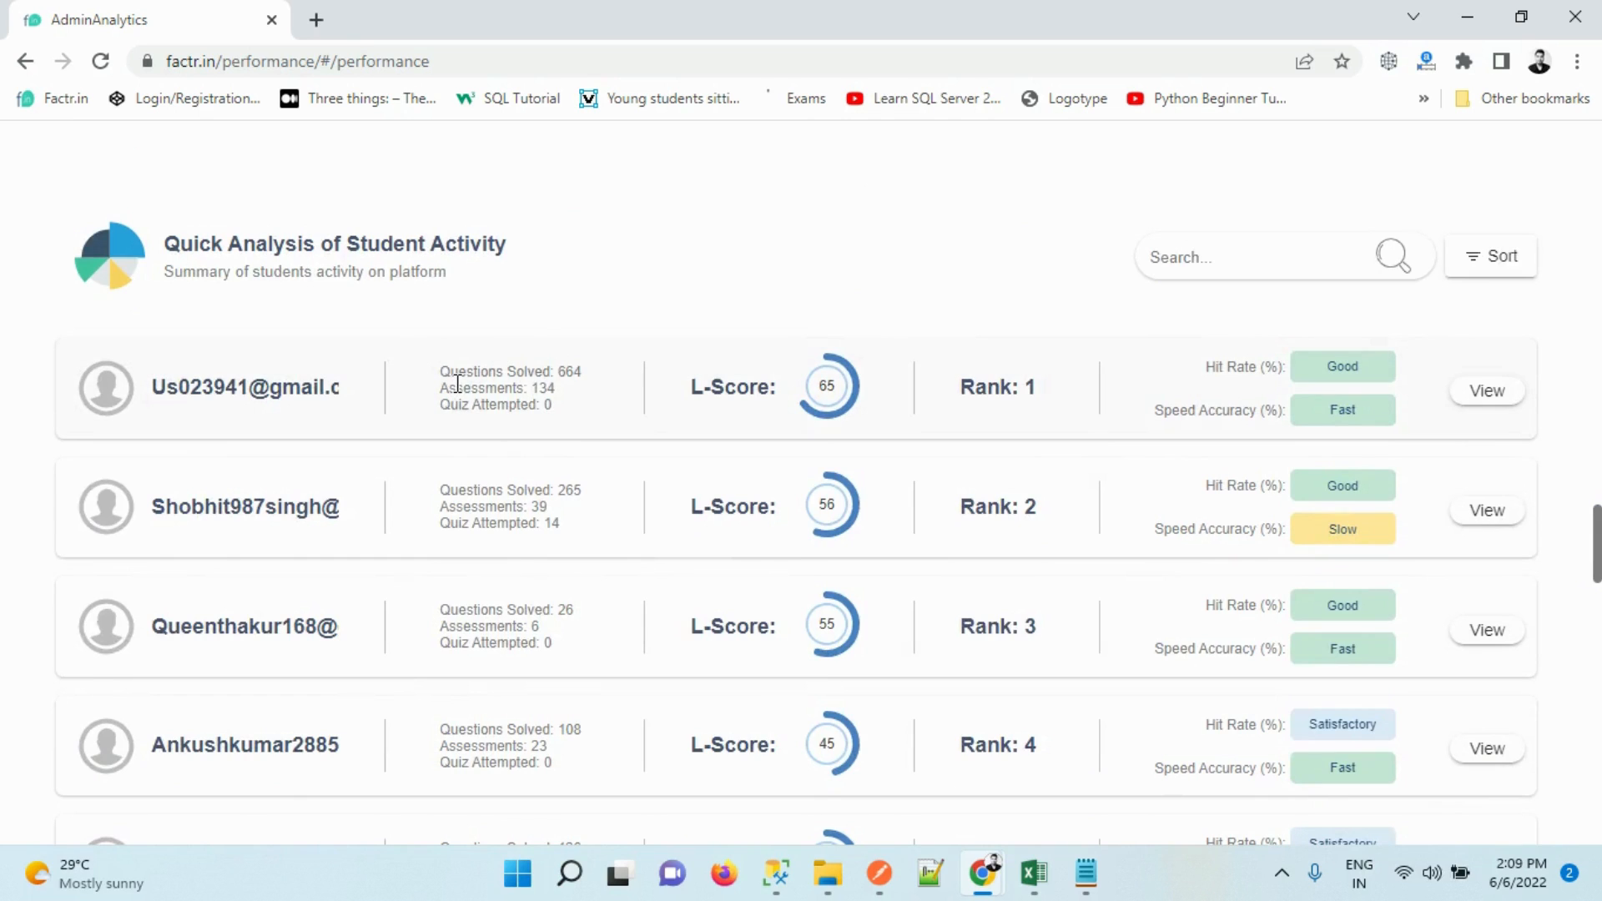
mouse_move(468, 382)
mouse_down()
mouse_move(556, 412)
mouse_move(442, 368)
mouse_up()
click(556, 409)
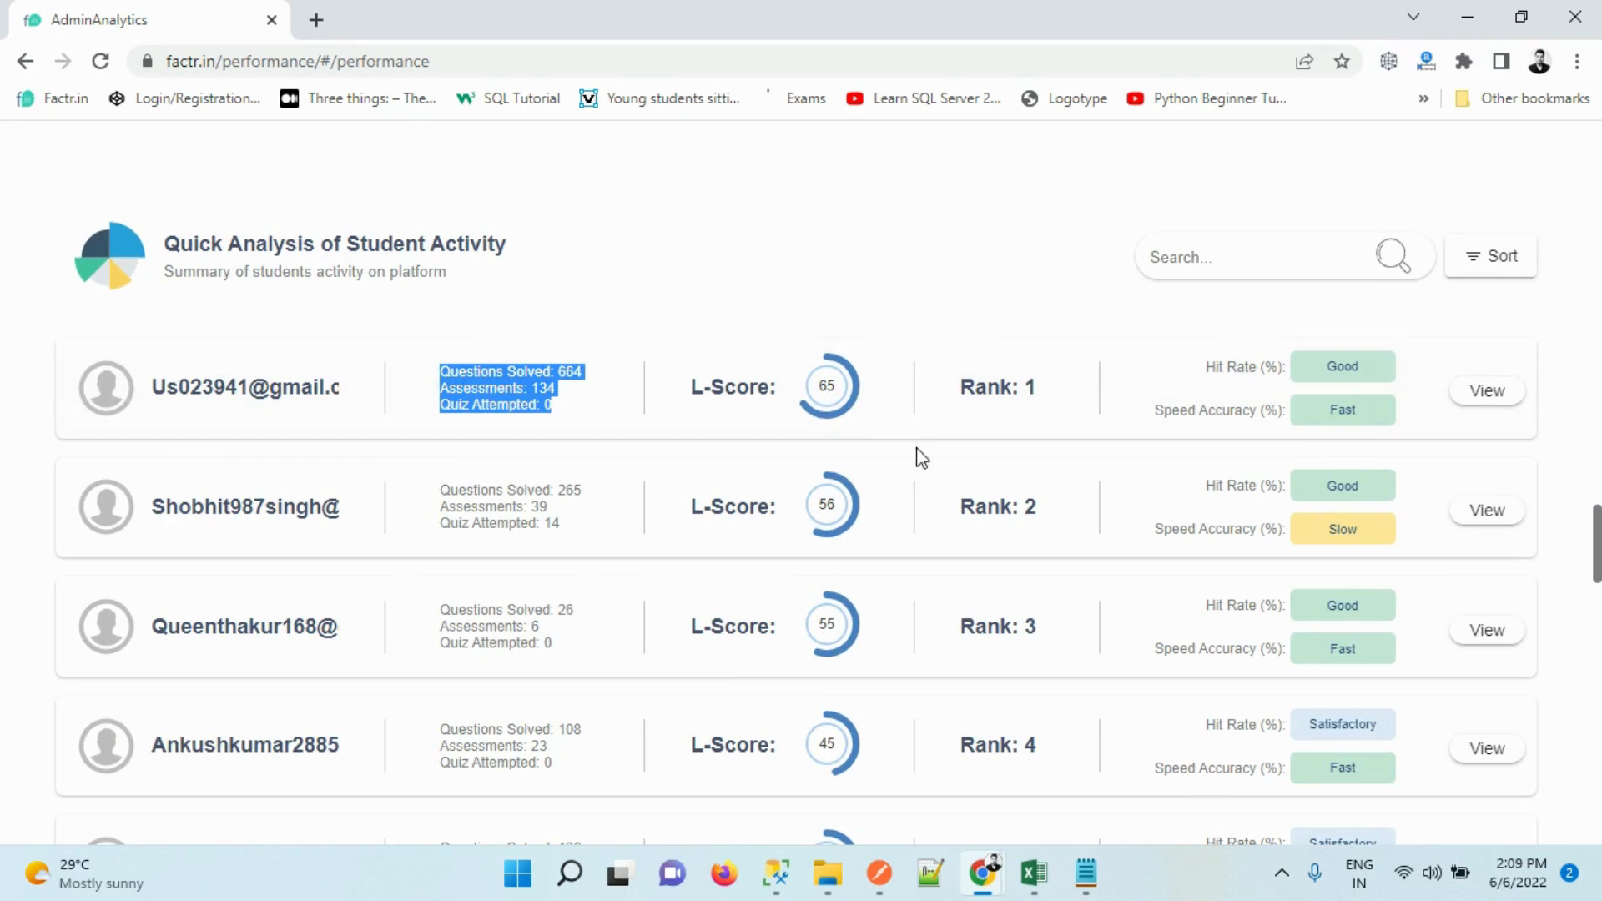
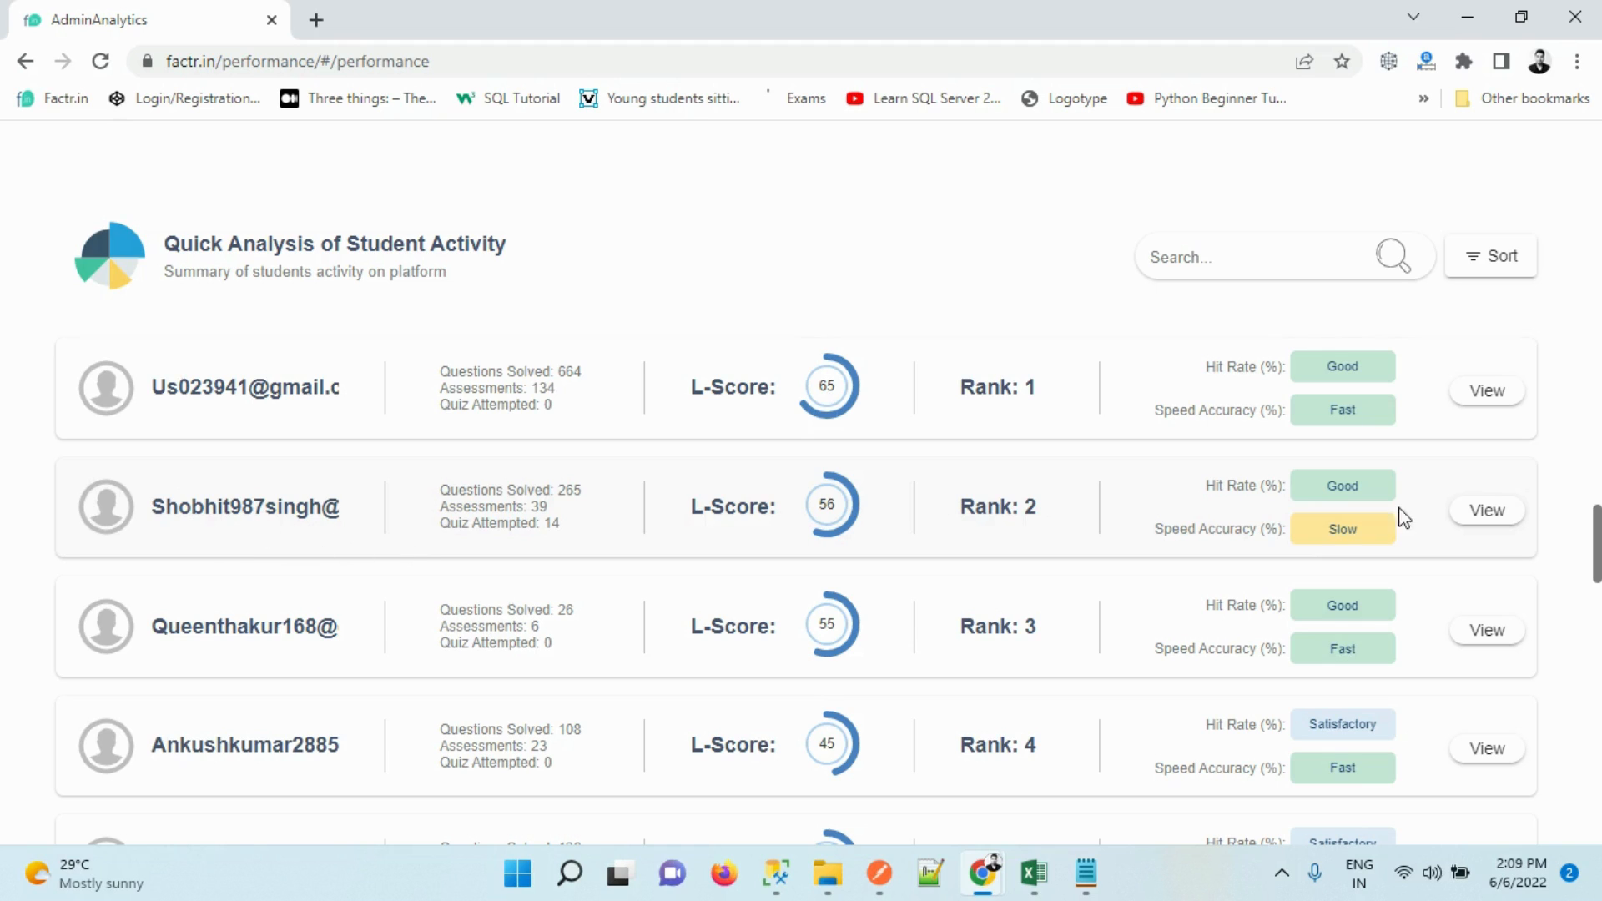
Open the Rank 2 student's detailed analysis from Quick Analysis of Student Activity
click(1503, 515)
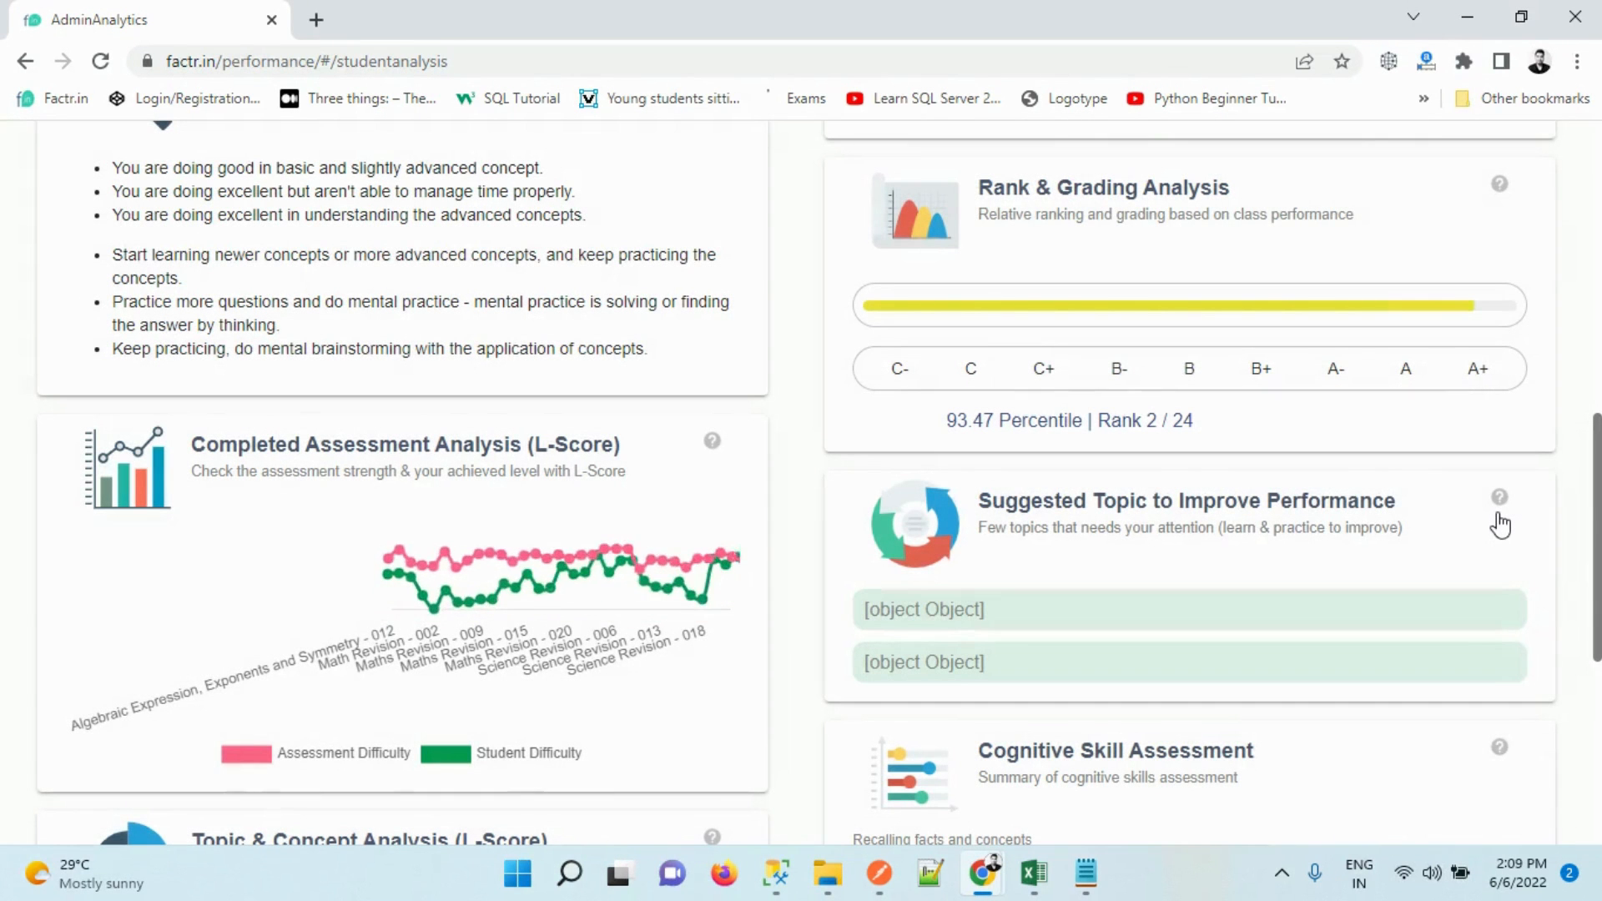
Scroll through the student's analysis, highlighting the Insights & Suggestions text, down to Topic & Concept Analysis
scroll(1595, 534, up, 10)
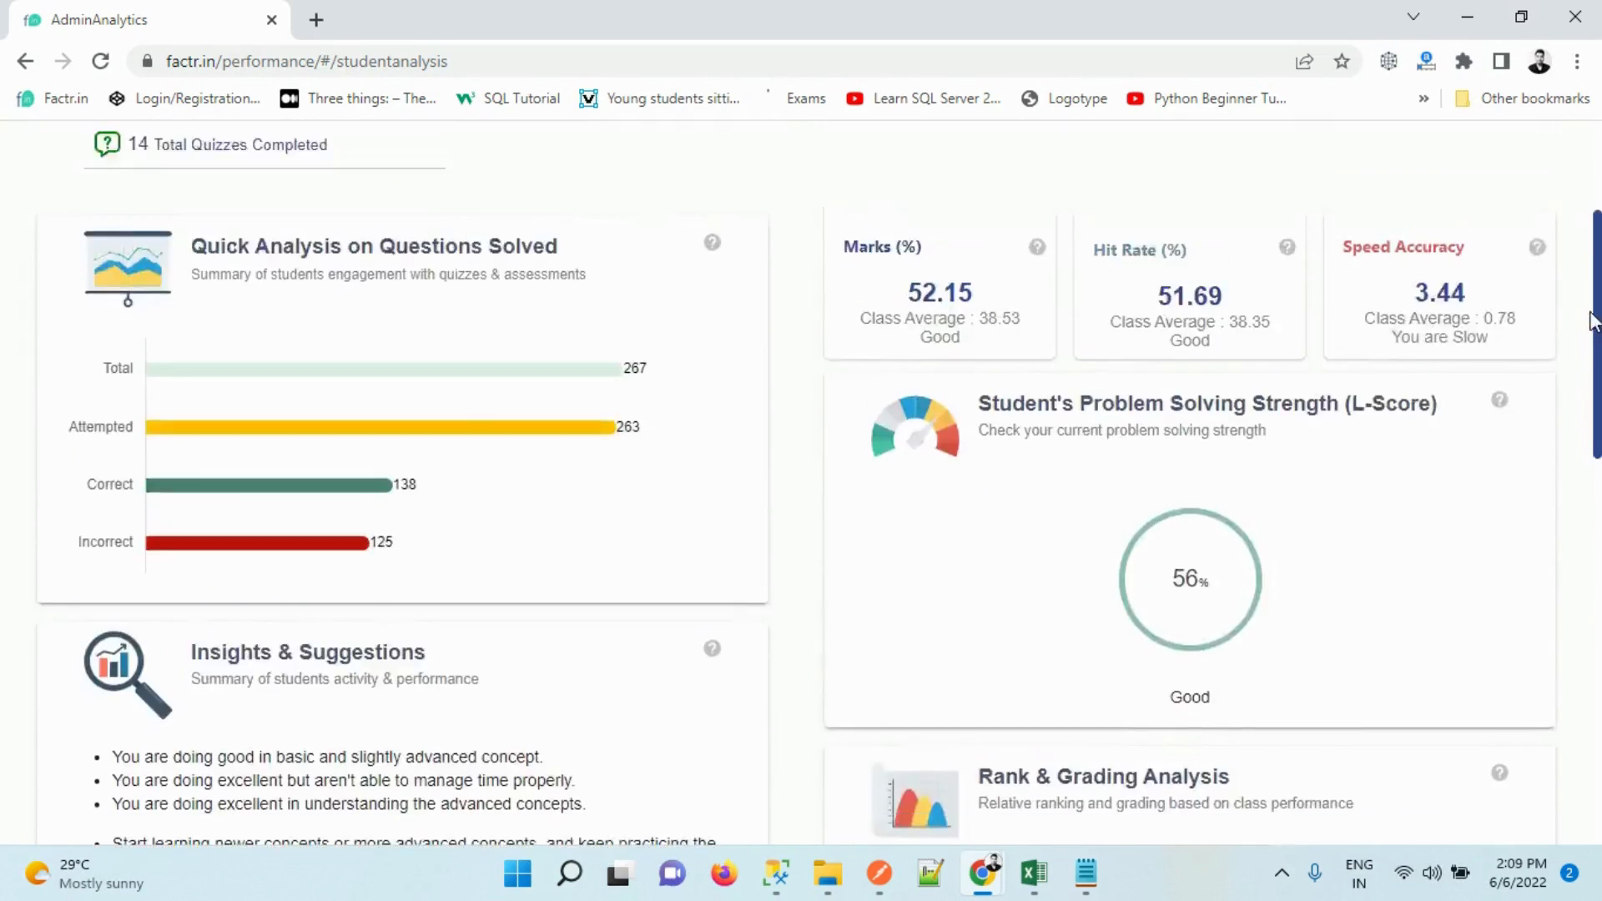
drag(1600, 260, 1600, 239)
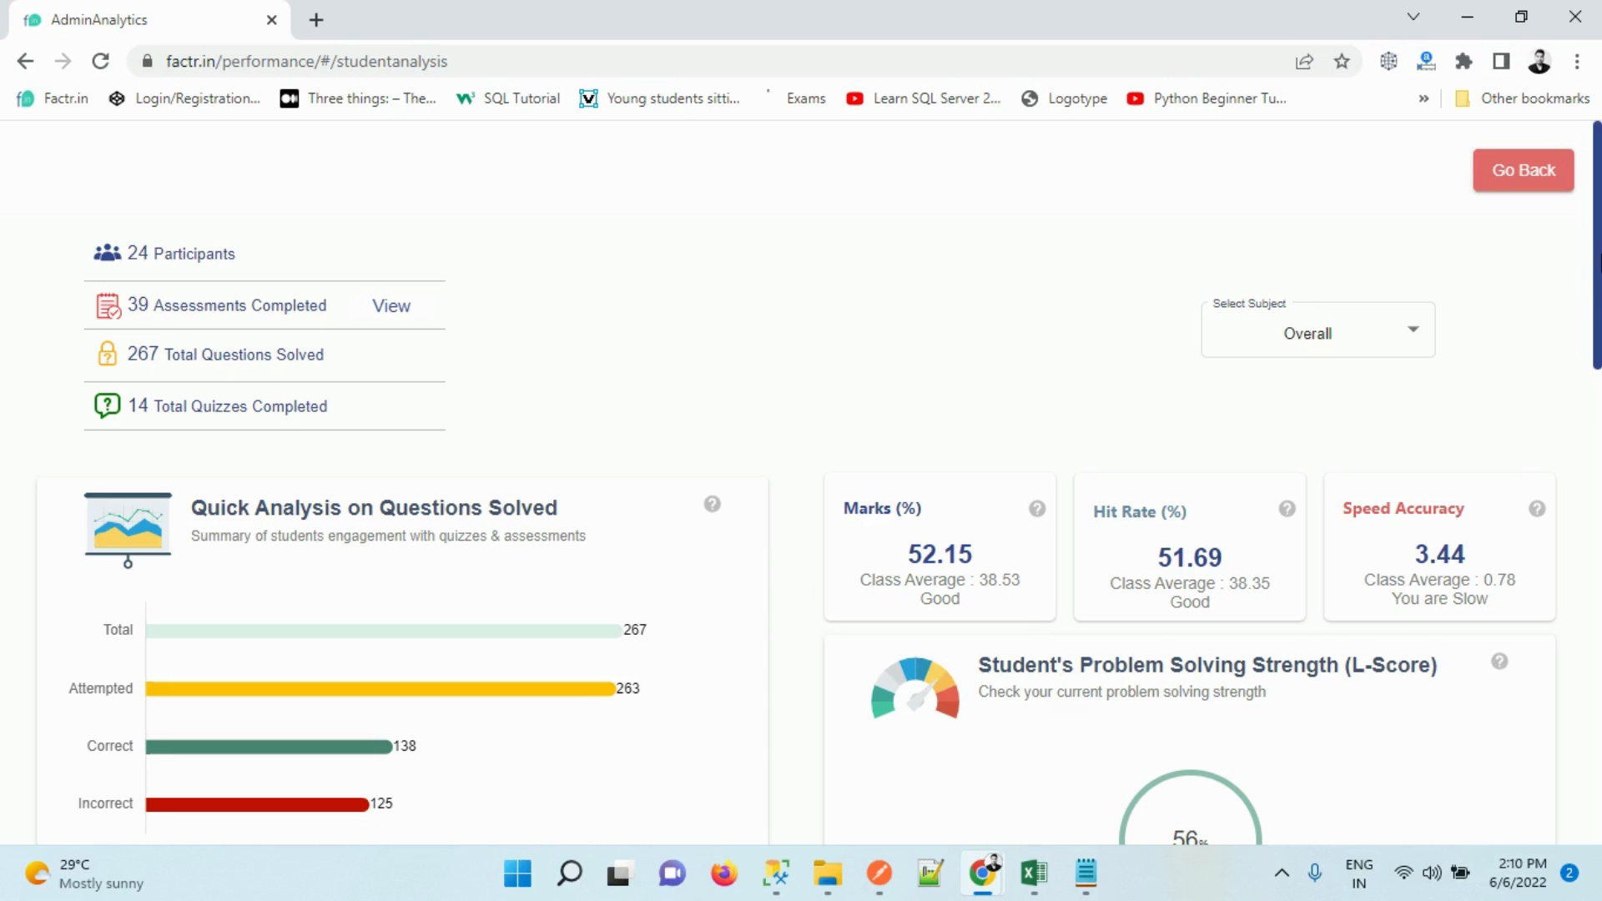
scroll(1599, 401, down, 1)
scroll(1586, 372, down, 3)
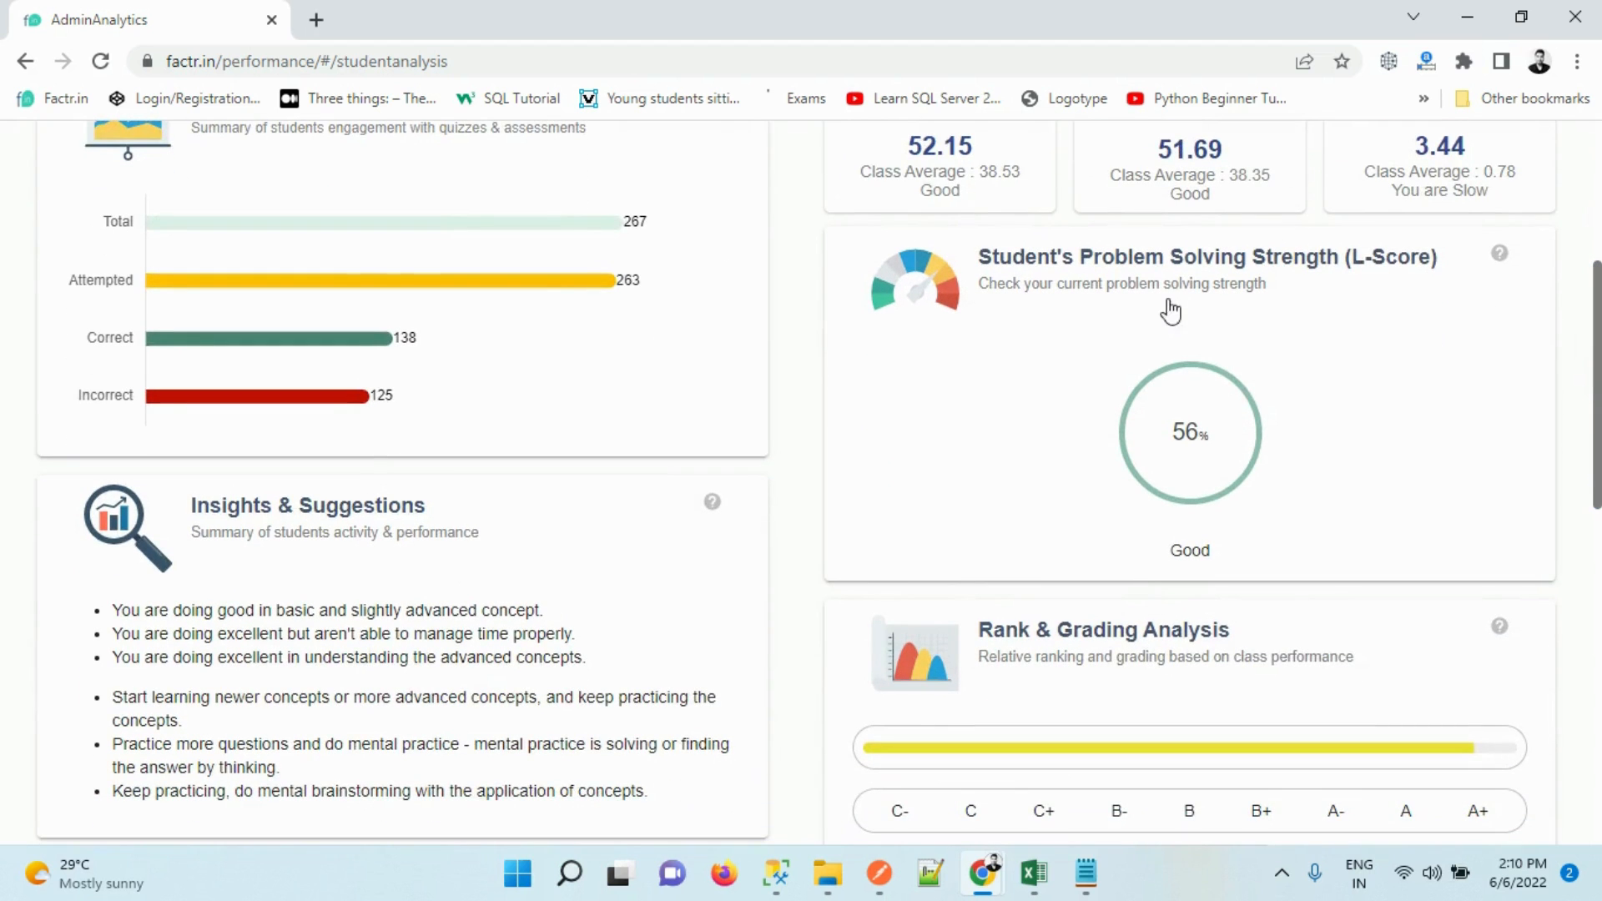
scroll(1559, 379, down, 2)
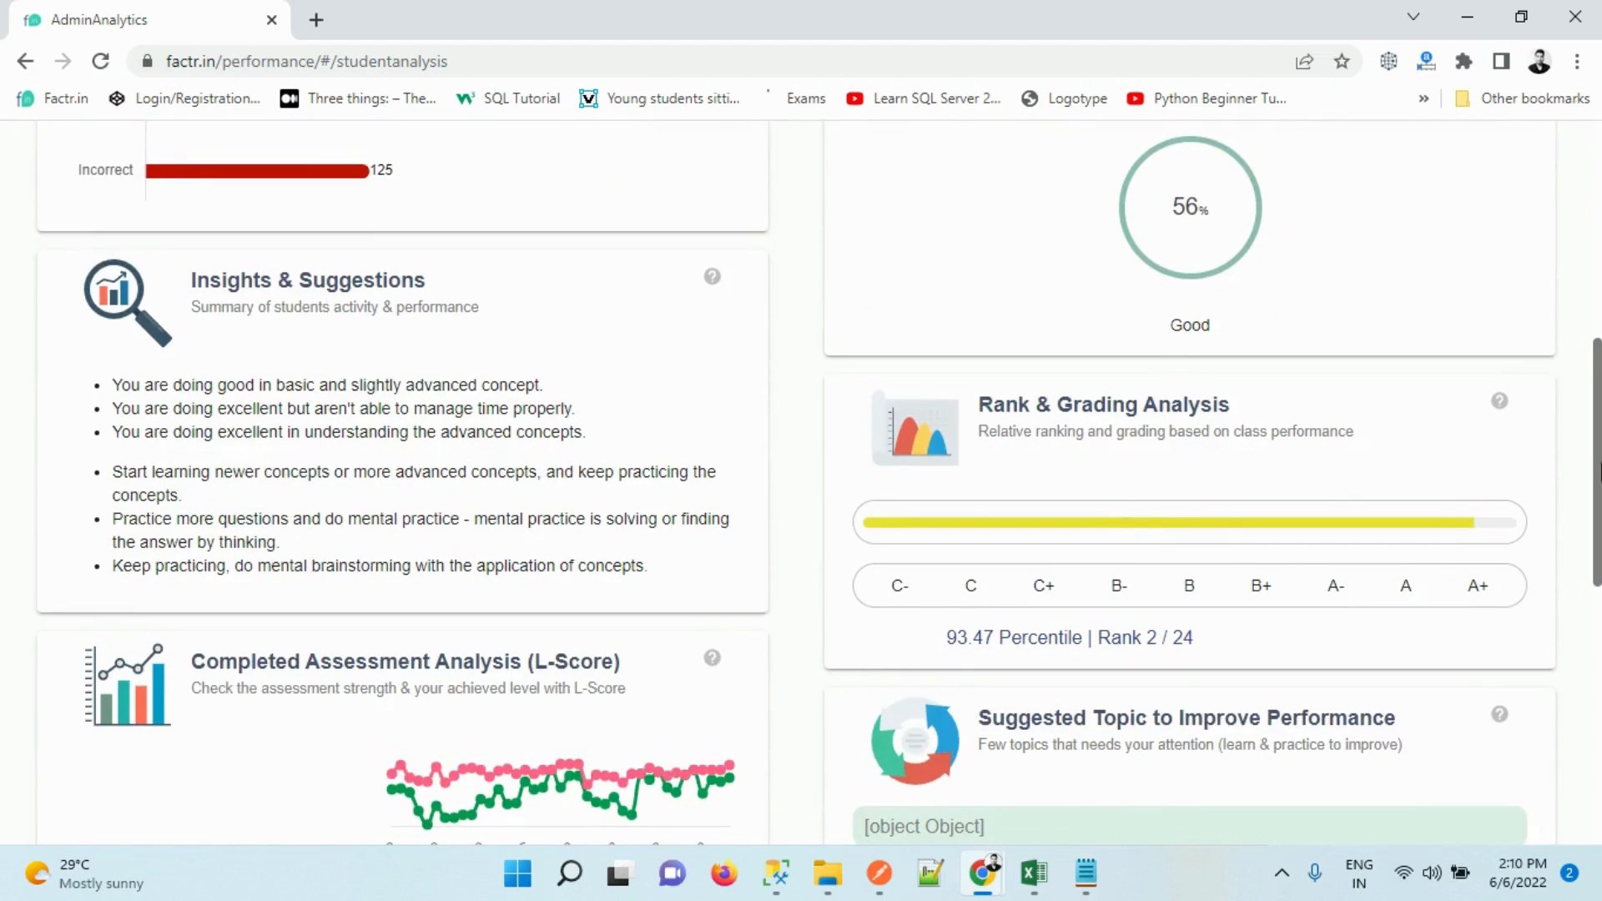
scroll(1594, 543, down, 2)
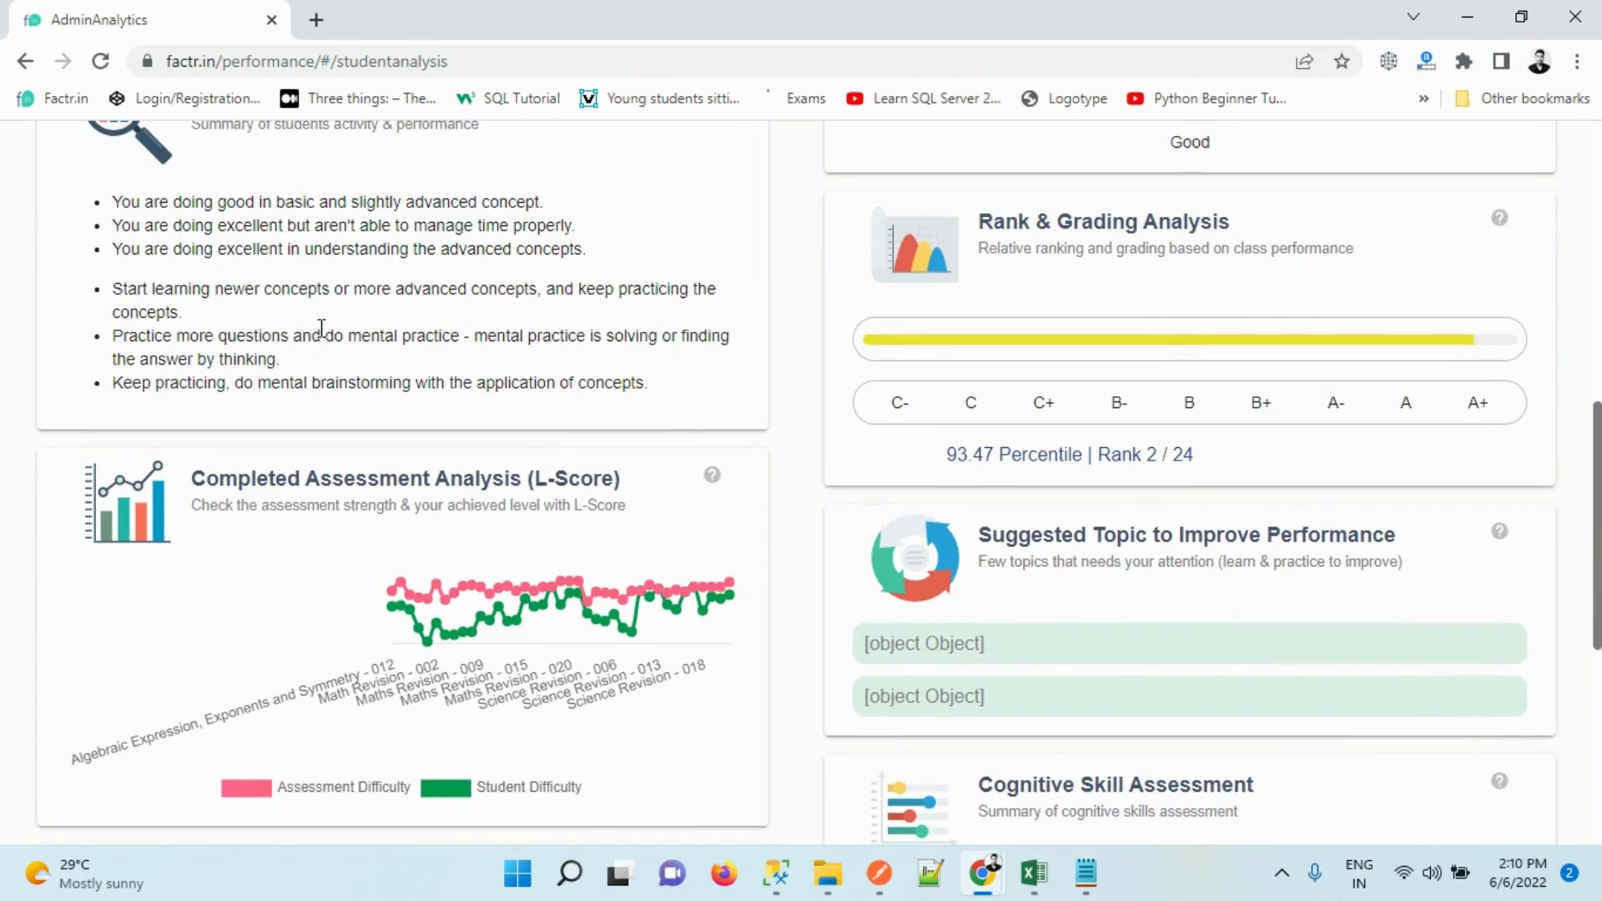
drag(236, 225, 651, 417)
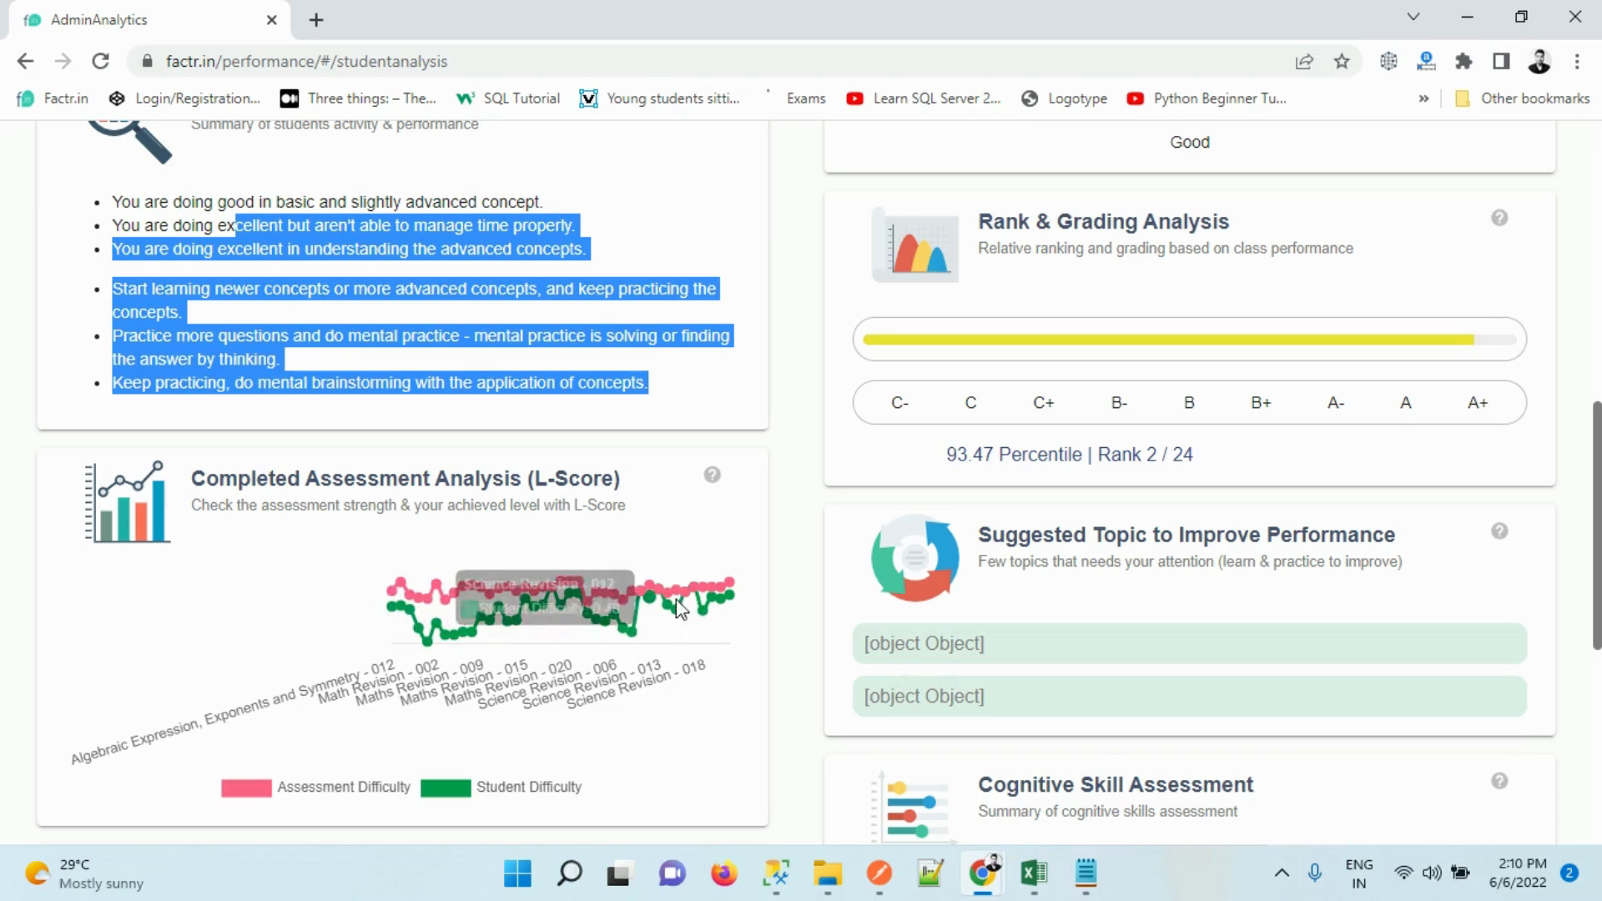
scroll(1094, 583, down, 3)
scroll(505, 420, down, 2)
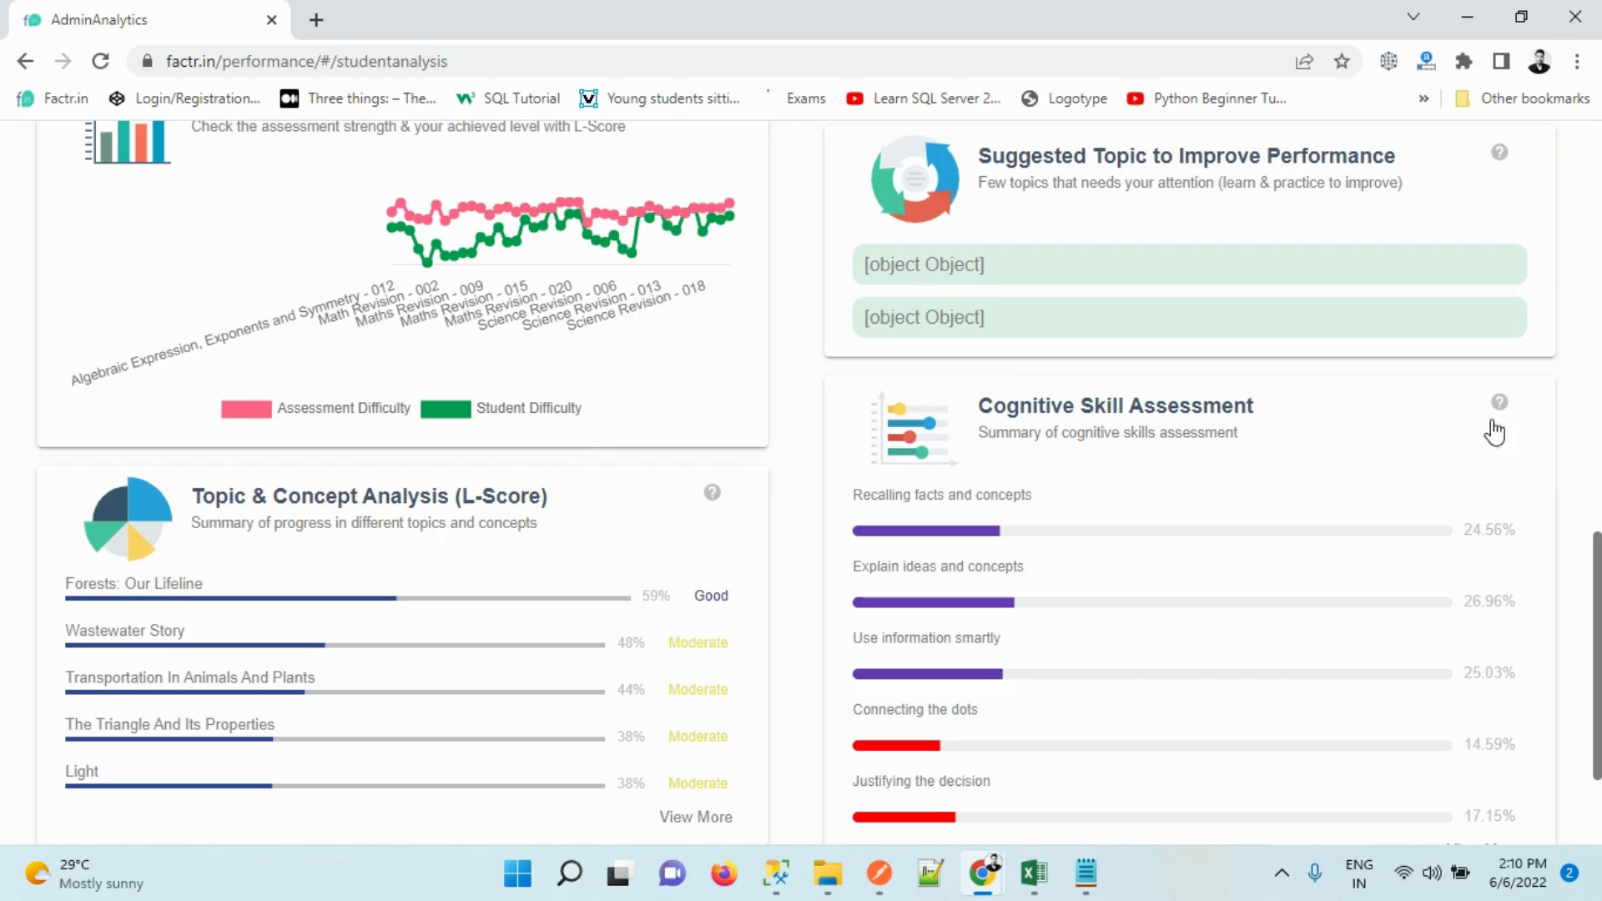
drag(1595, 603, 1593, 667)
Expand Topic & Concept Analysis to list every topic down to Congruence Of Triangles, then return to the top
click(709, 633)
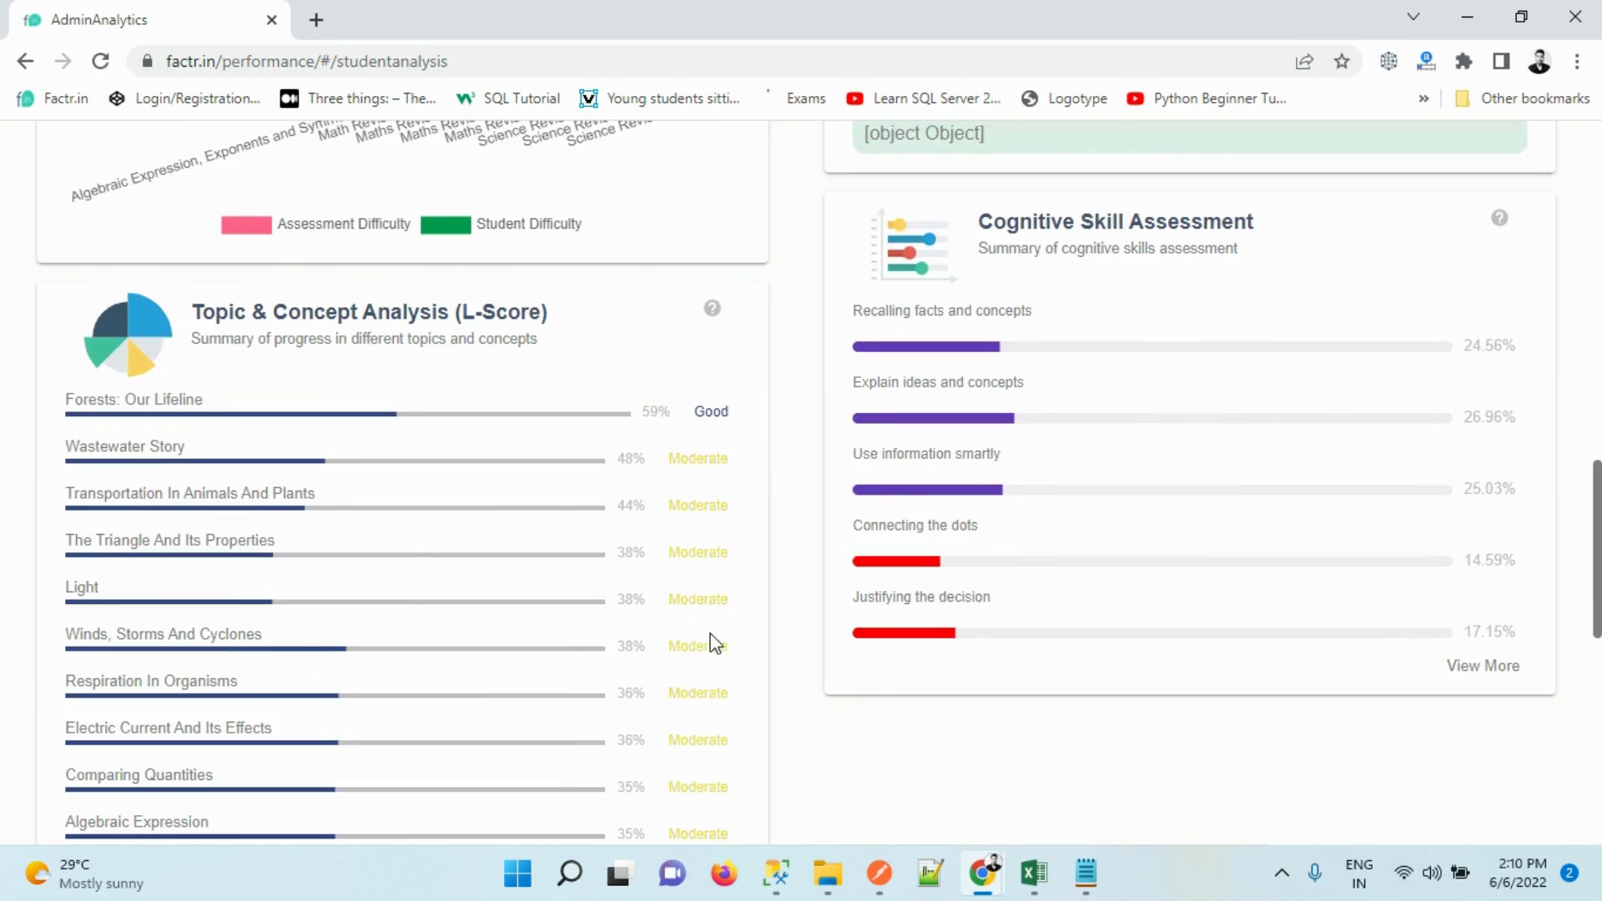
drag(1596, 599, 1595, 644)
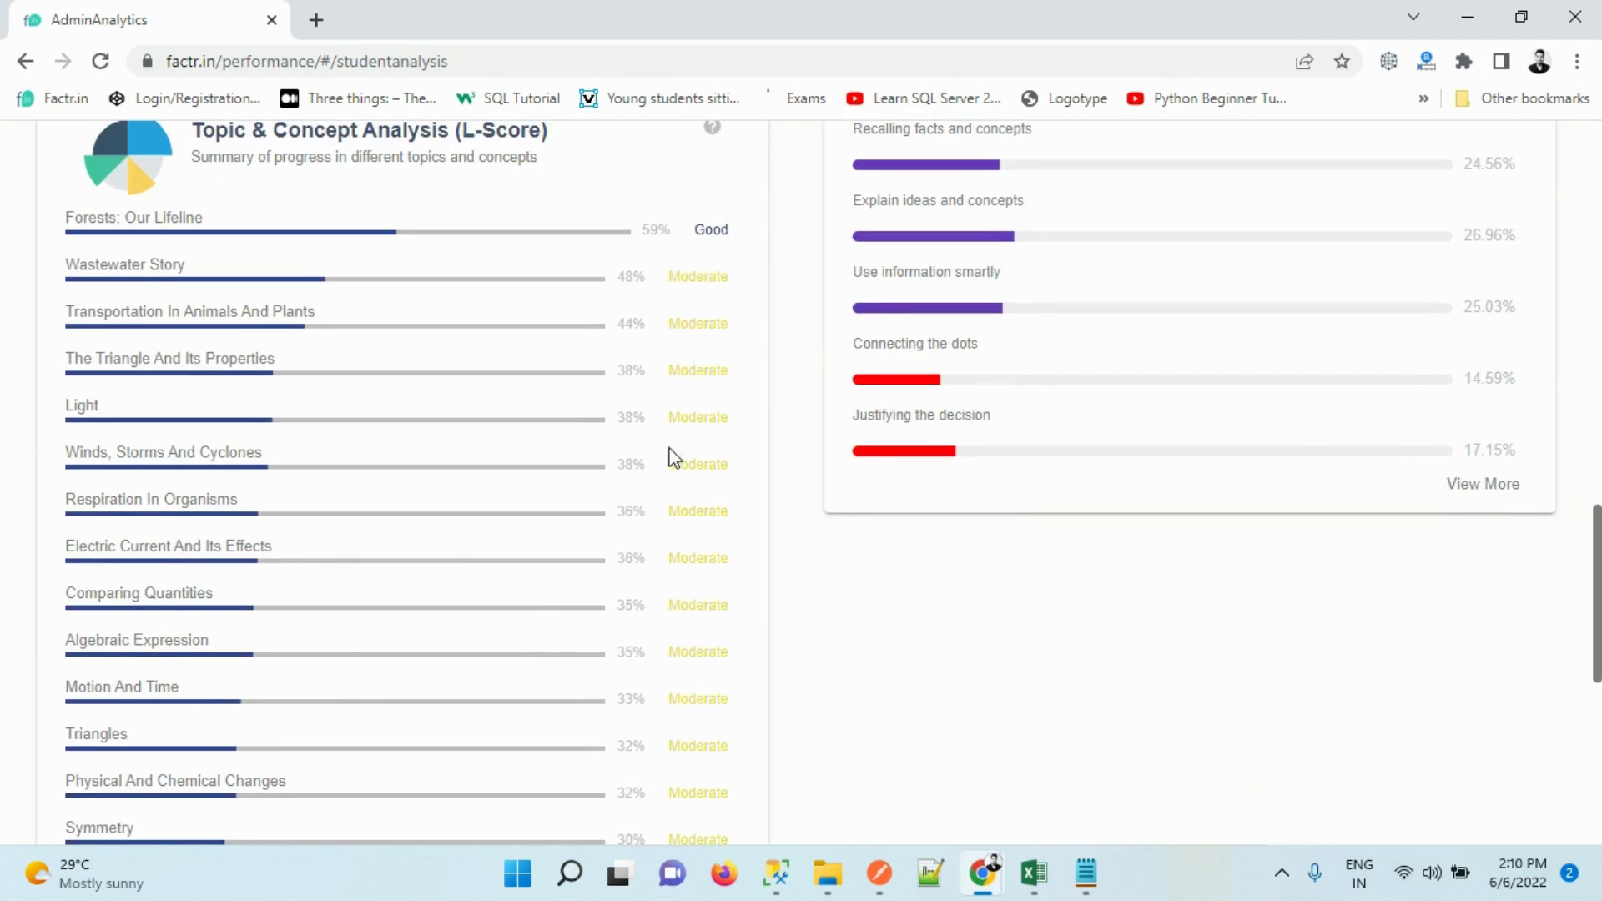
drag(1595, 588, 1566, 815)
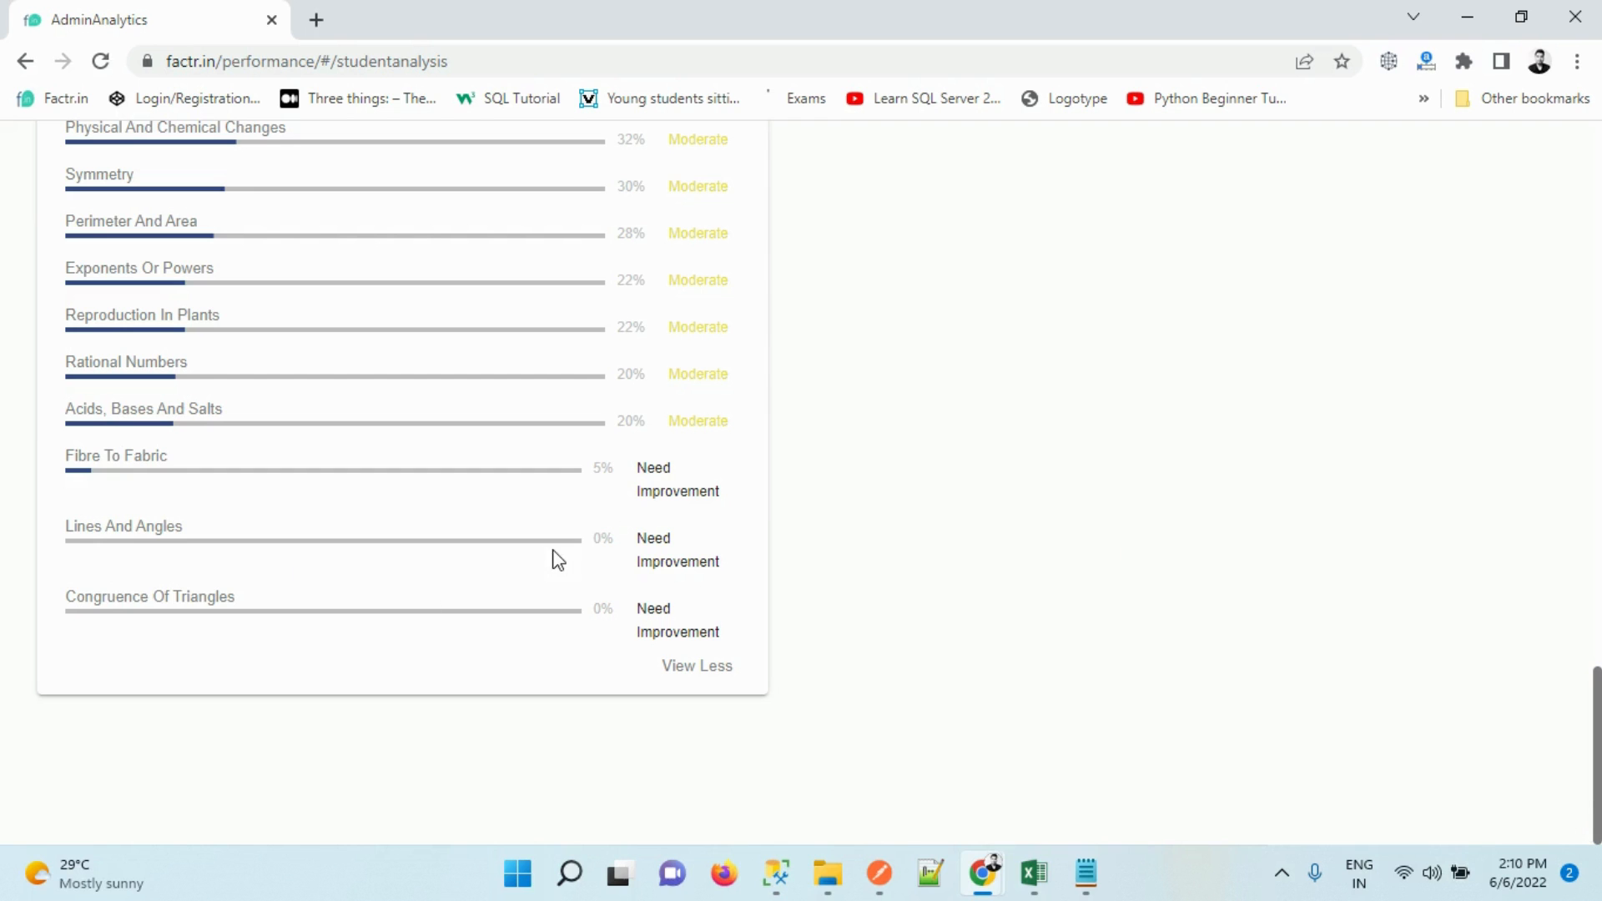
drag(1594, 734, 1566, 543)
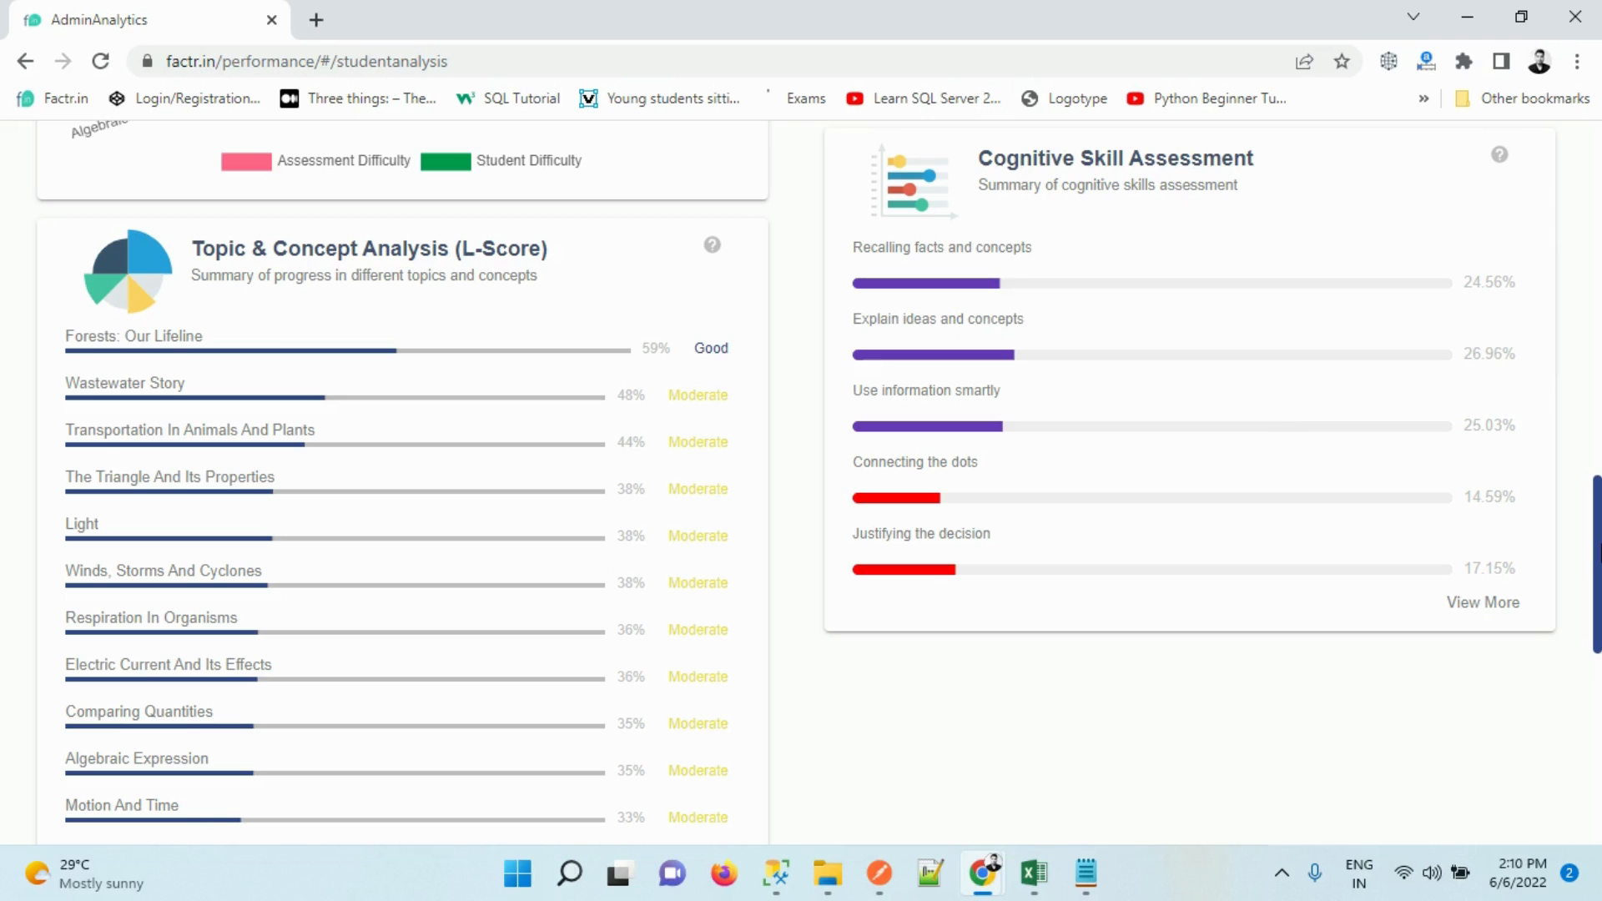
drag(1593, 555, 1590, 724)
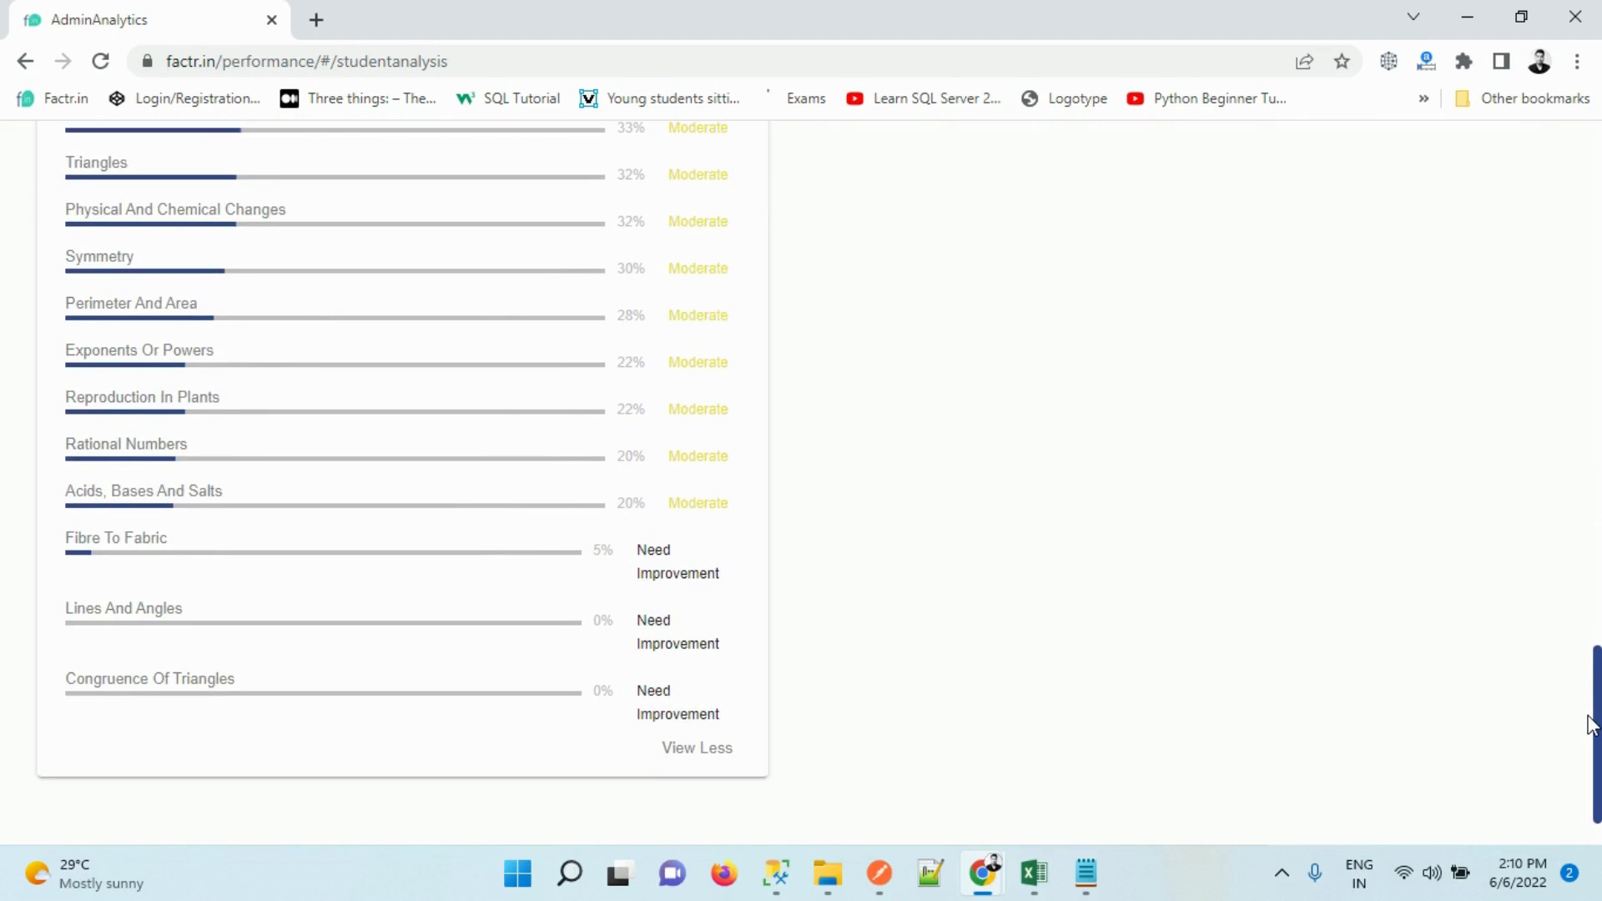
drag(1594, 725, 1593, 208)
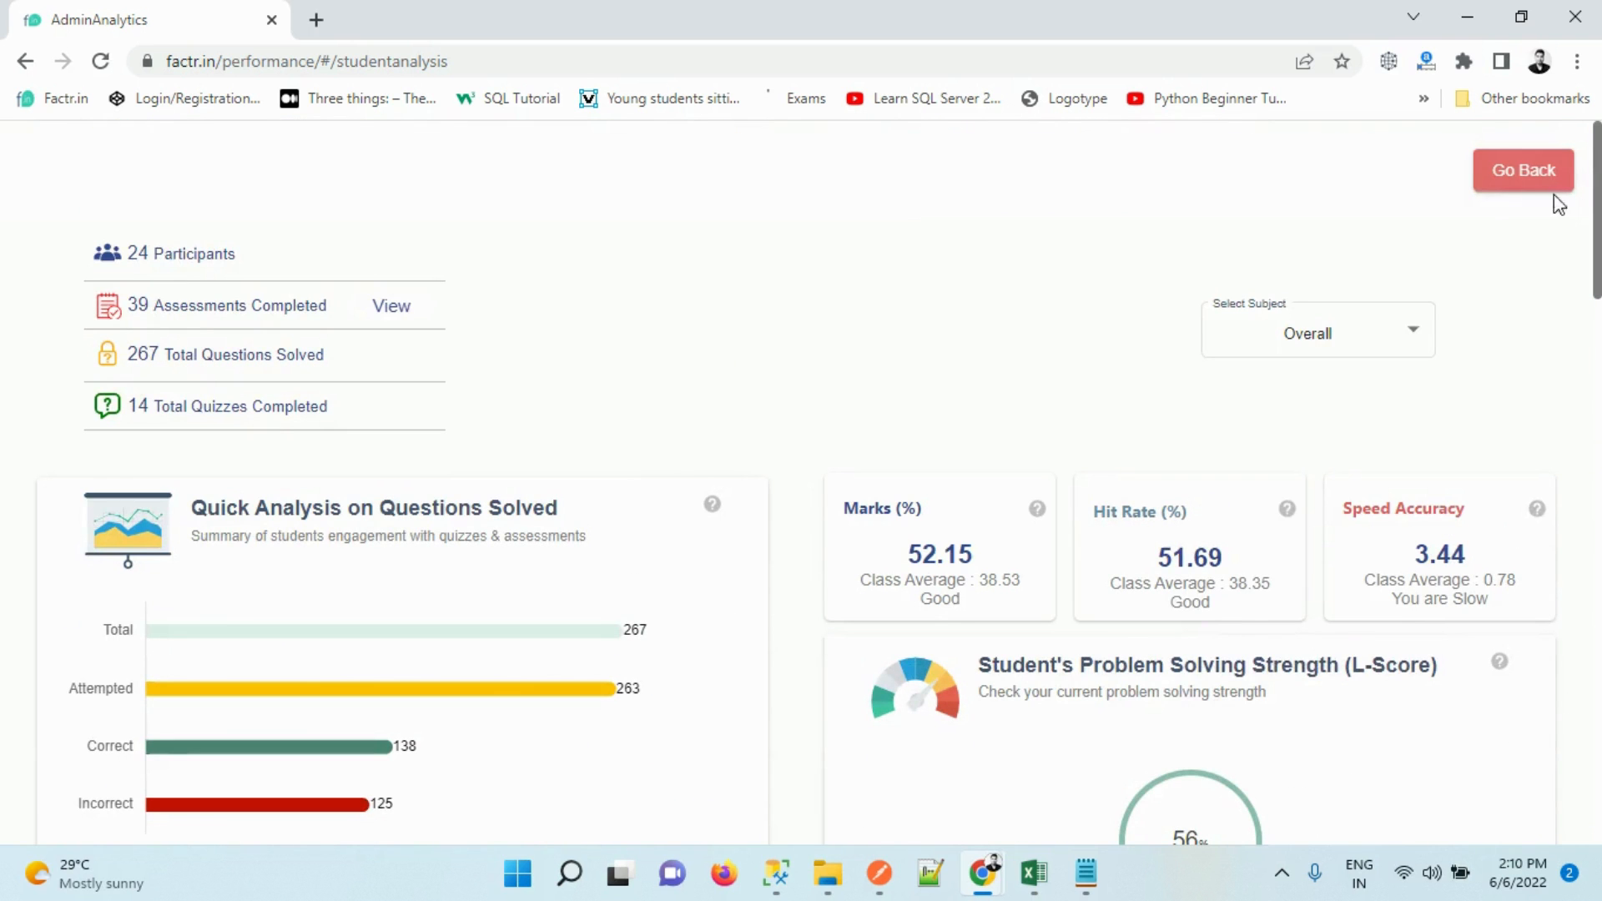
Switch to the other admin window, return to assessment scheduling, and open the Lesson Plan section
key(alt+Tab)
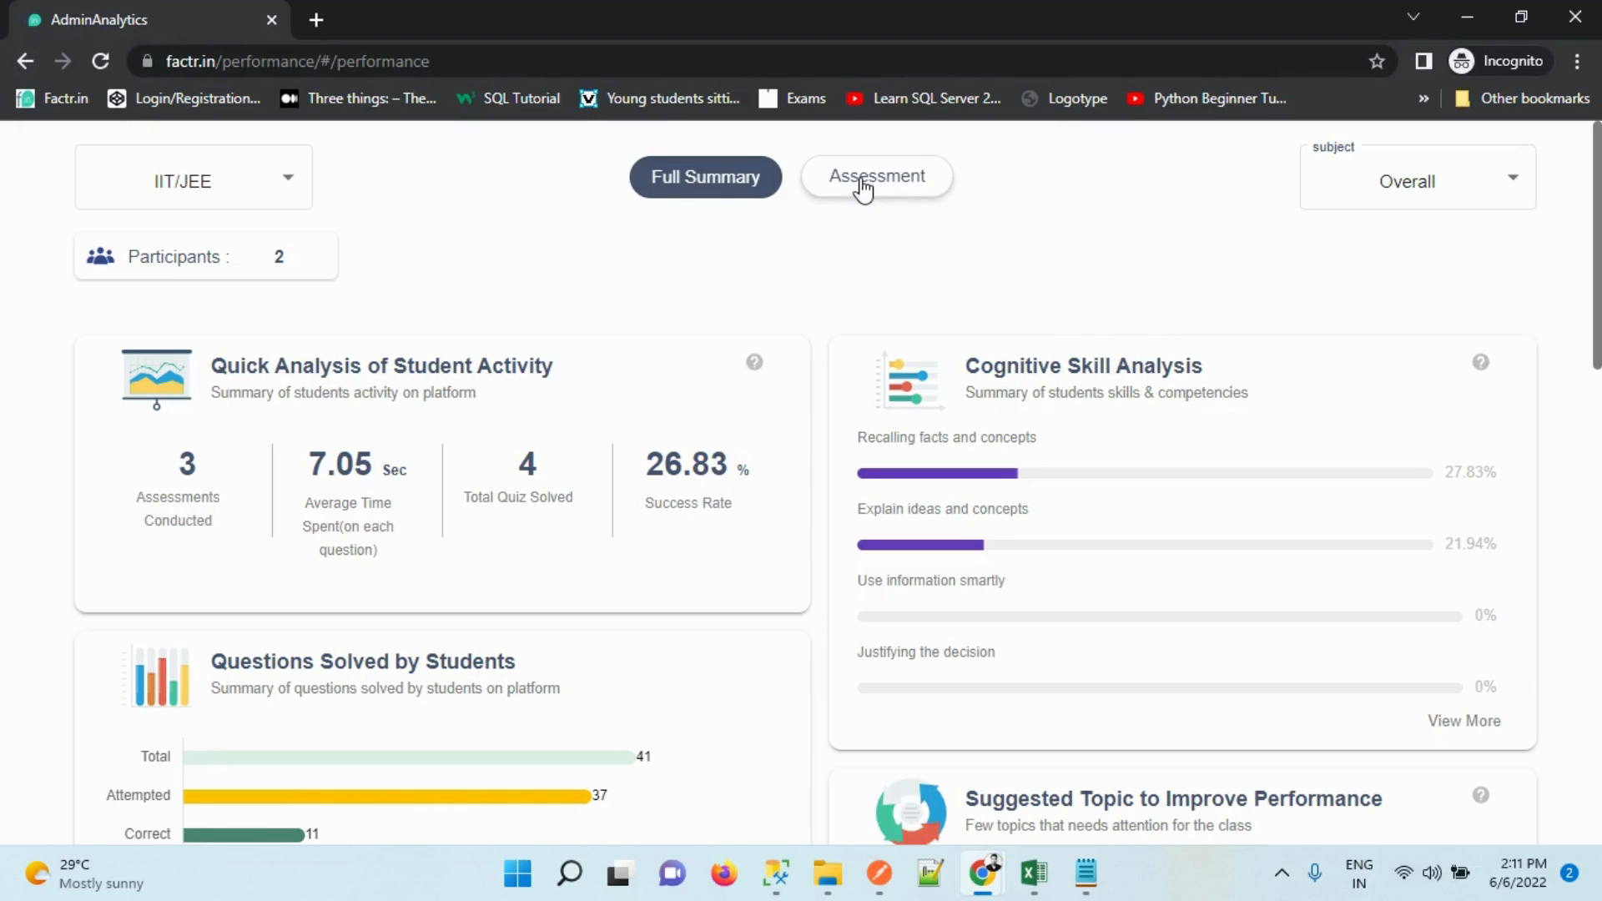
click(29, 60)
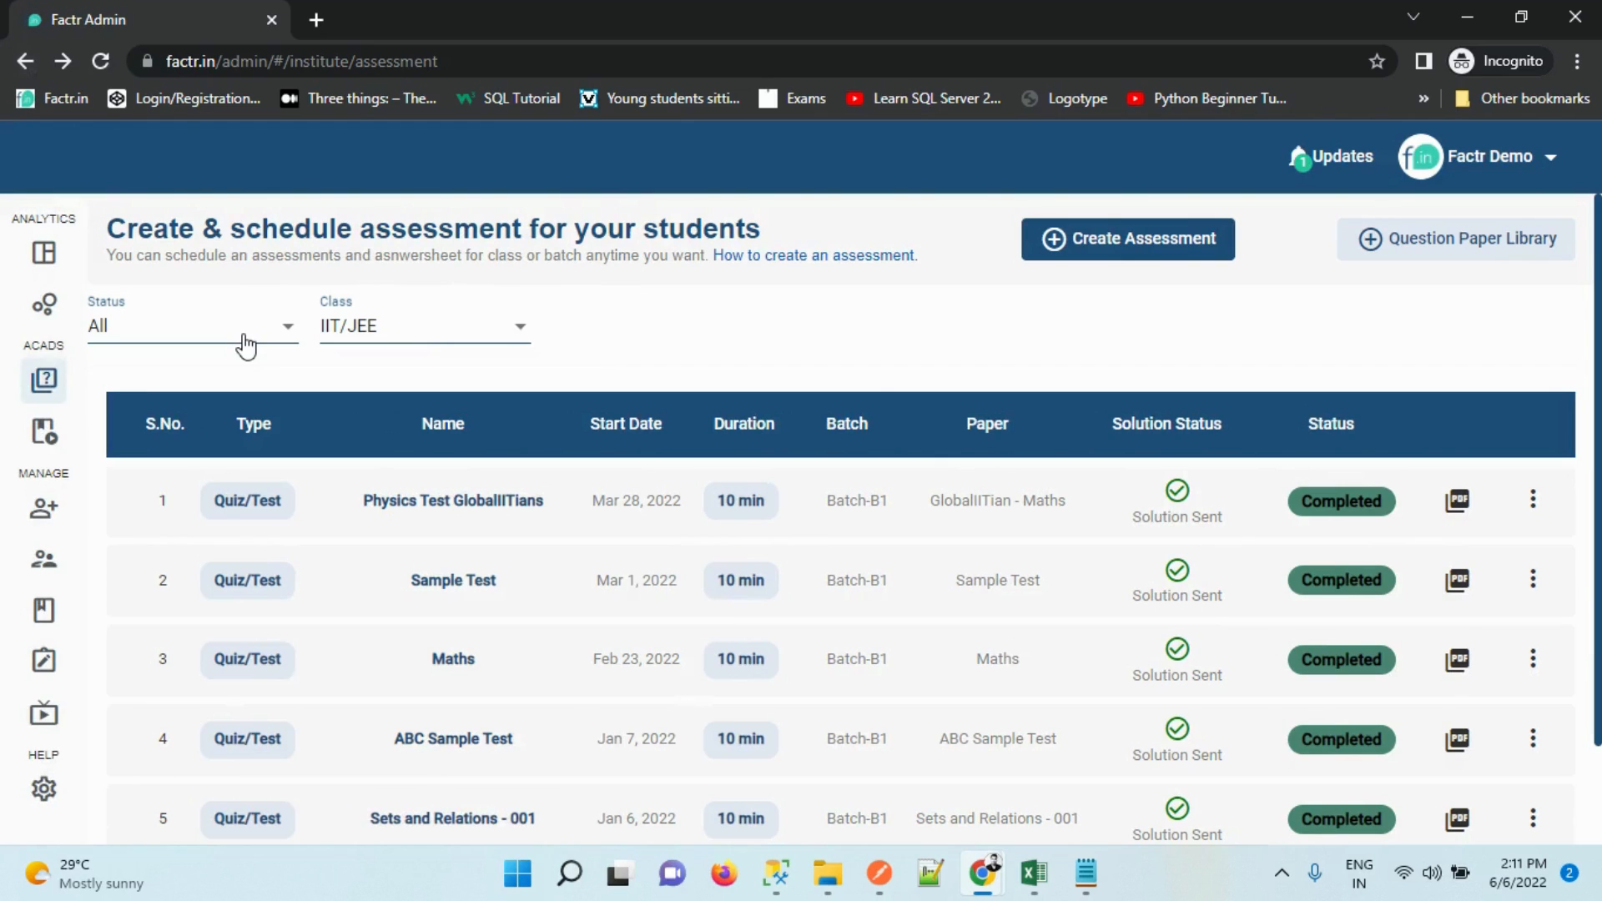
mouse_move(65, 307)
click(87, 438)
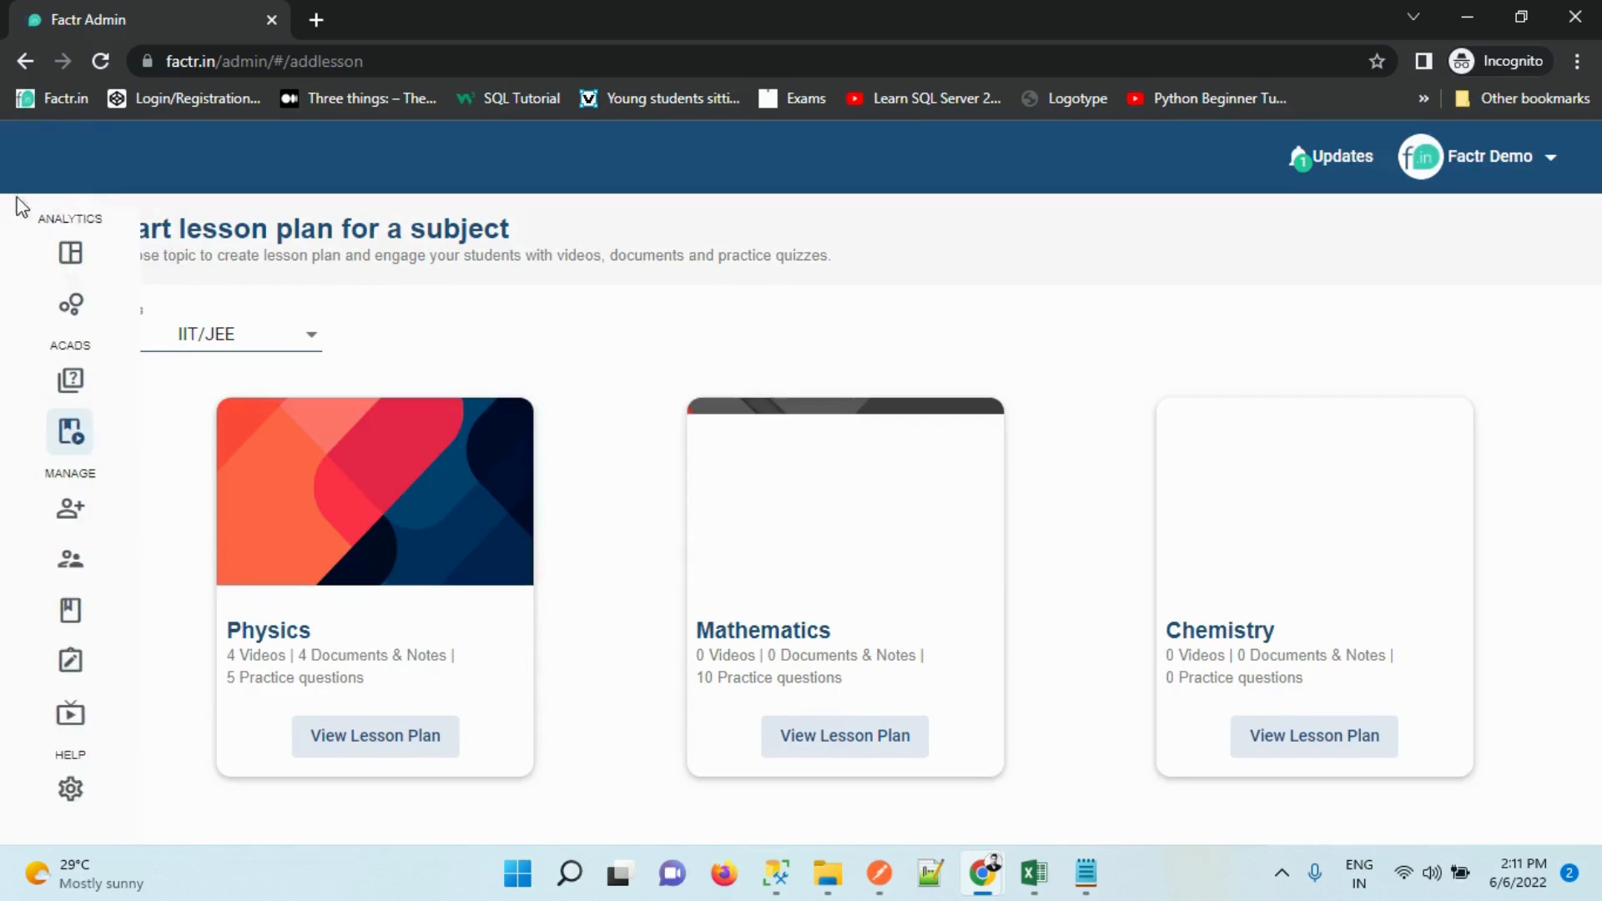
Switch the lesson plans from Class 7 to Class - 9 and open its Mathematics lesson plan
mouse_move(35, 343)
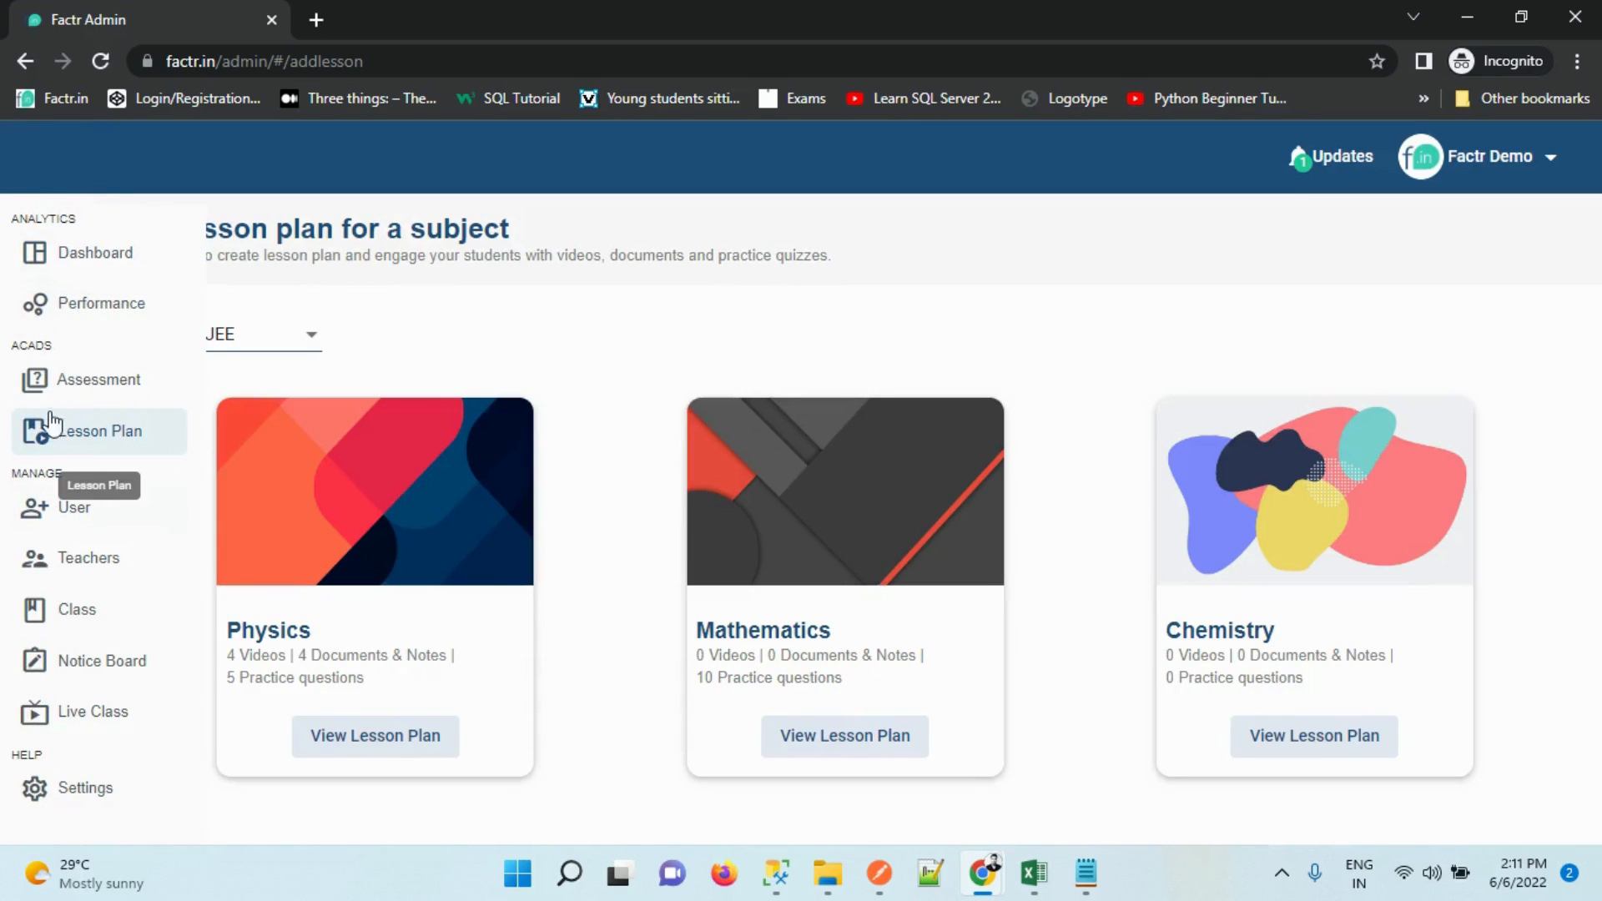
click(257, 349)
scroll(338, 593, down, 1)
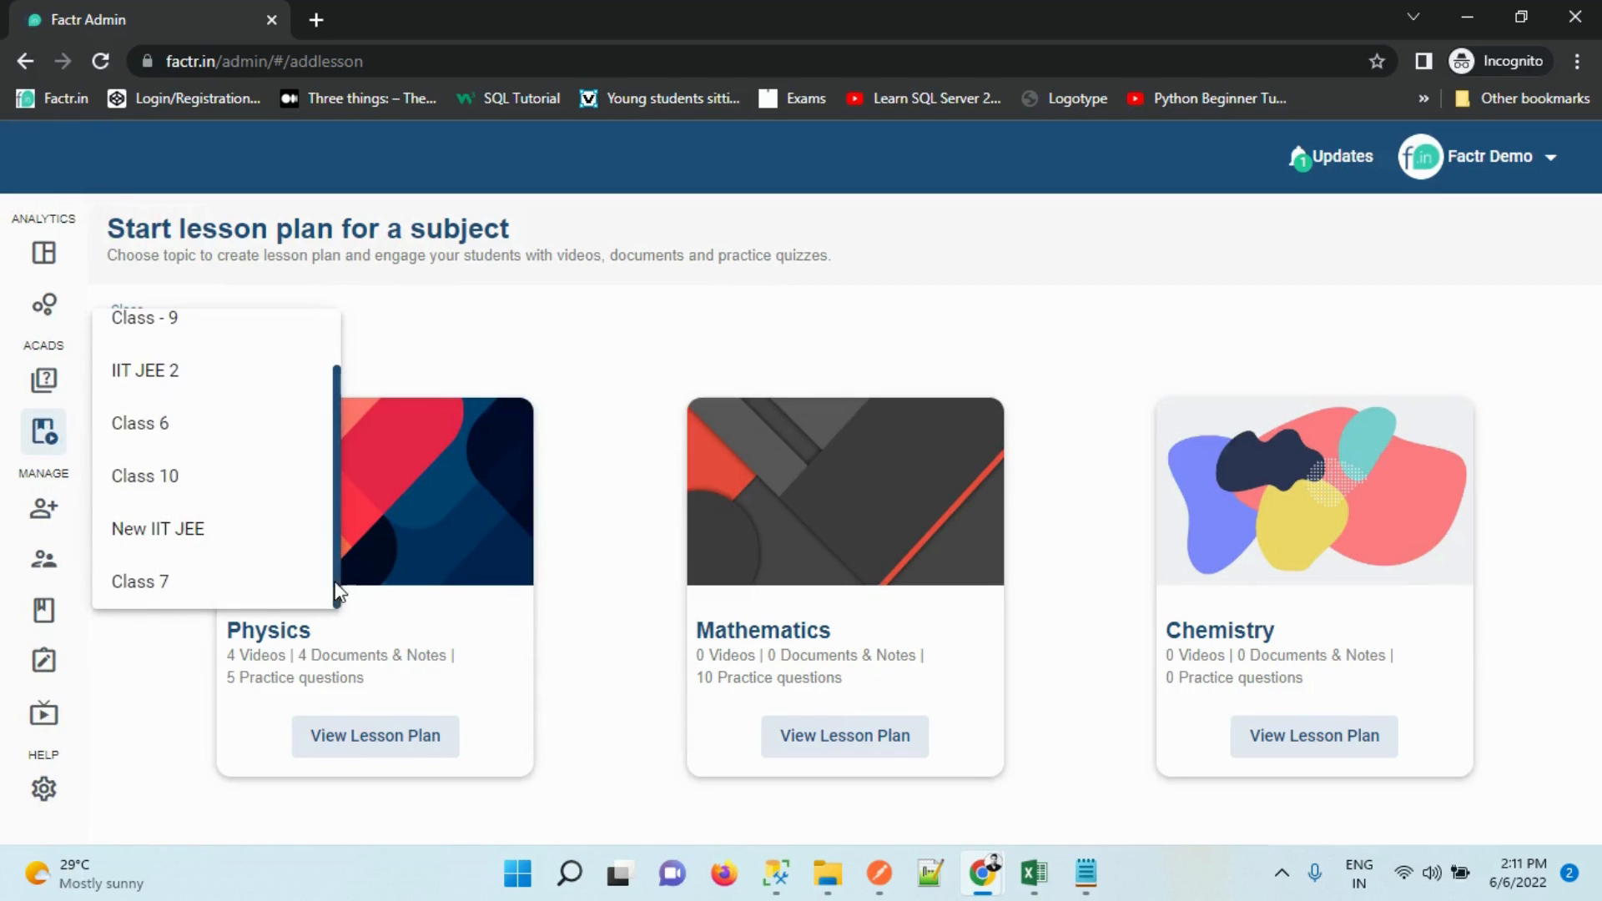
click(224, 584)
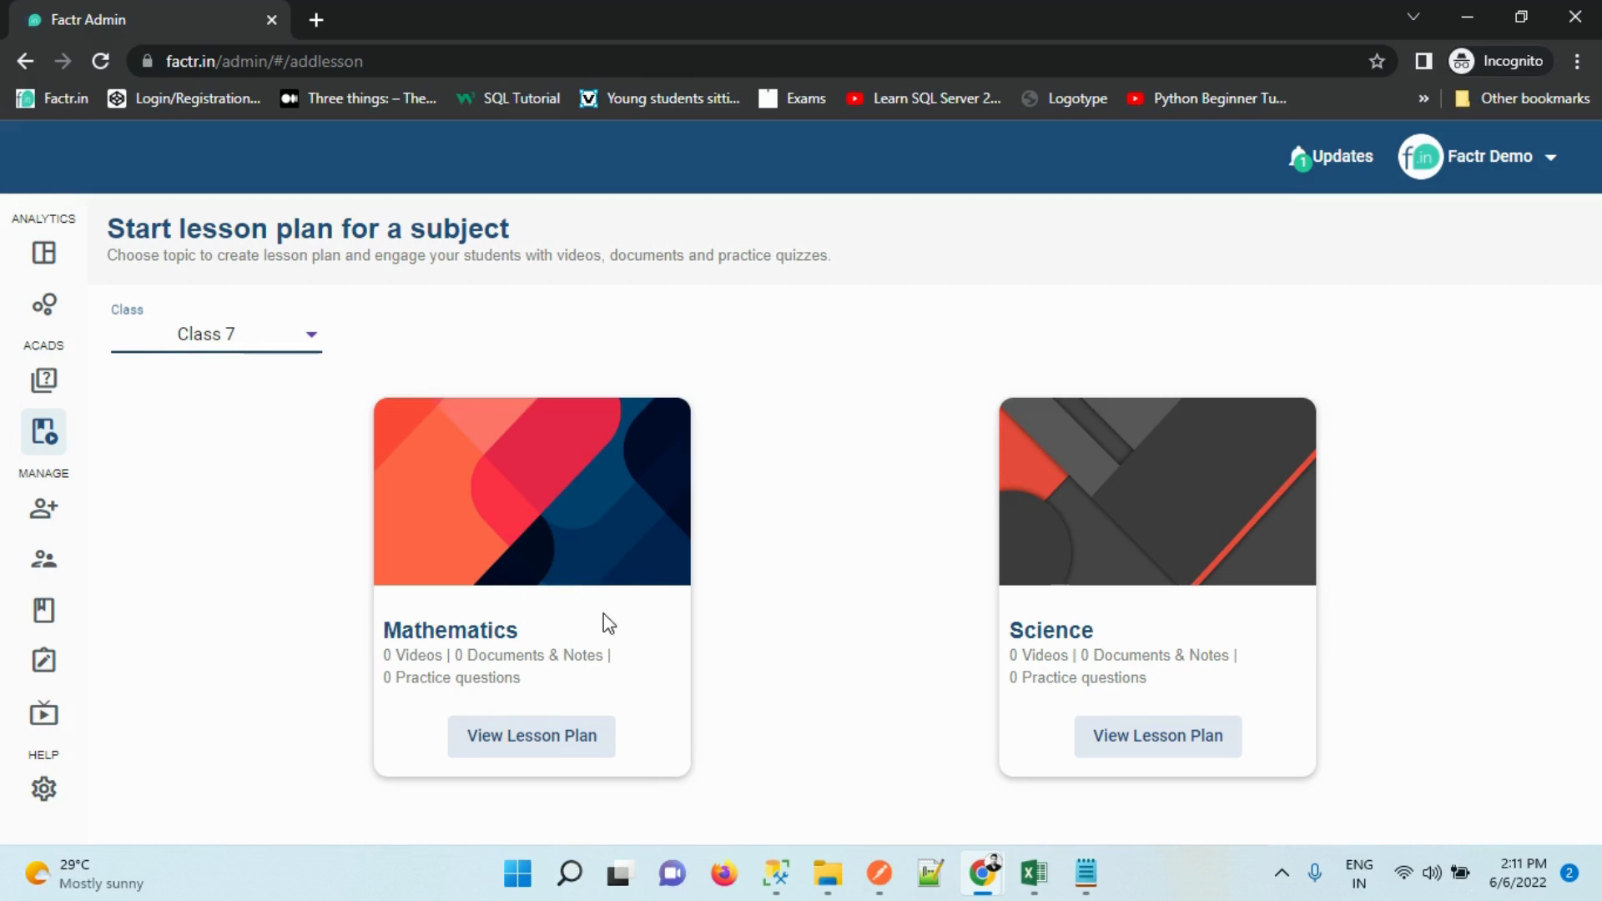
click(244, 333)
click(250, 340)
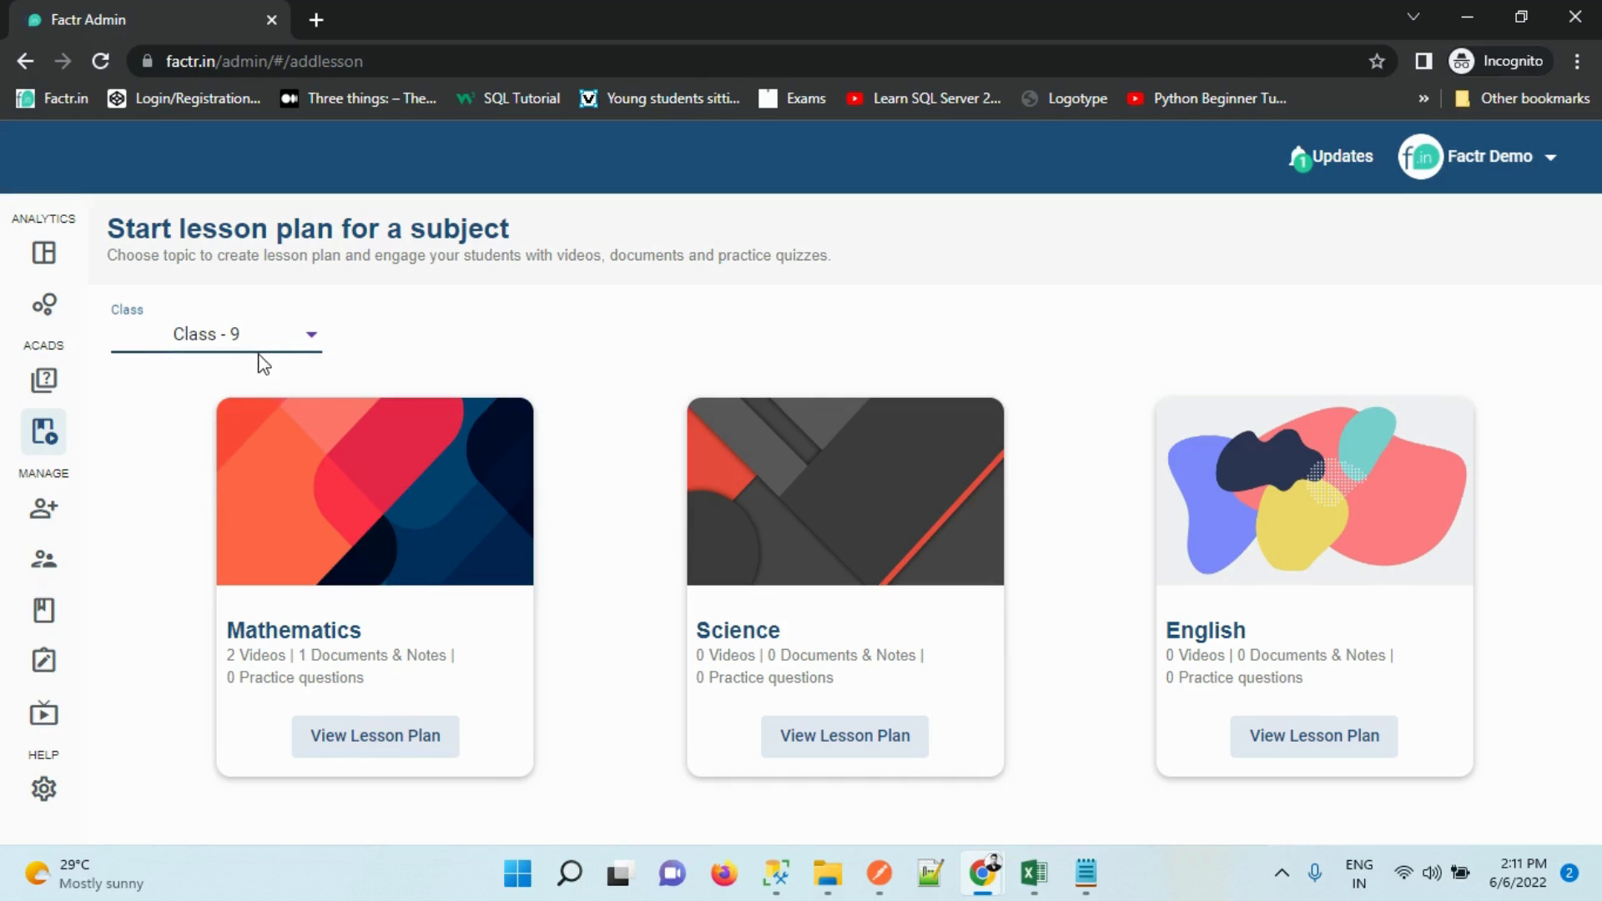
click(370, 740)
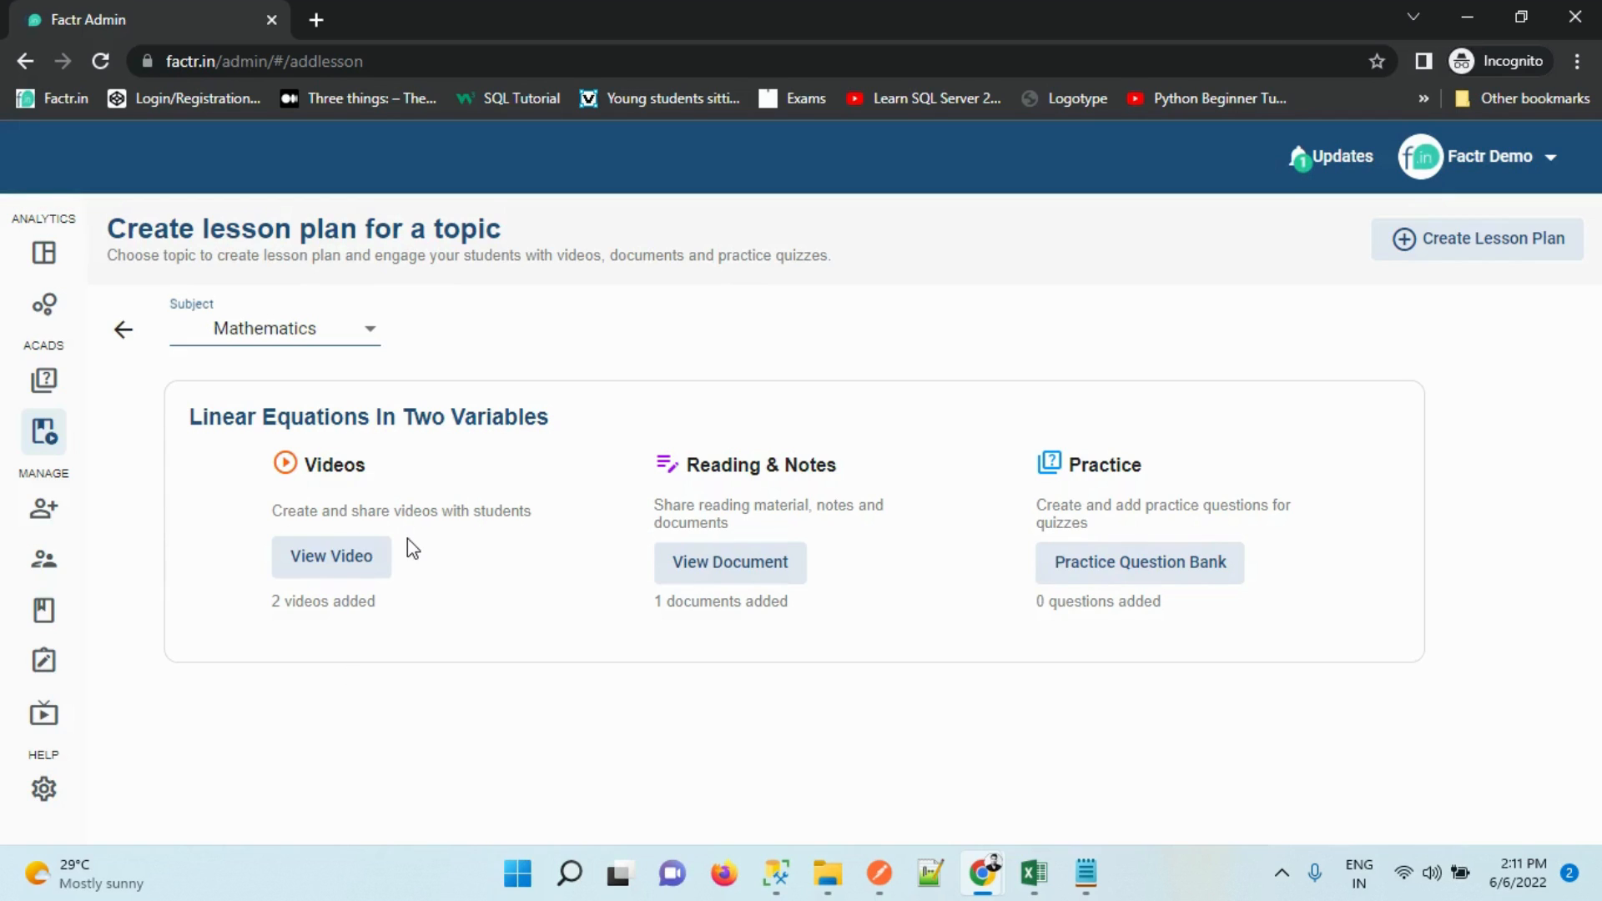
Highlight the topic title and document count, then view the Linear Equations In Two Variables videos
drag(344, 417, 624, 440)
click(342, 606)
drag(765, 613, 884, 621)
click(419, 627)
click(1482, 267)
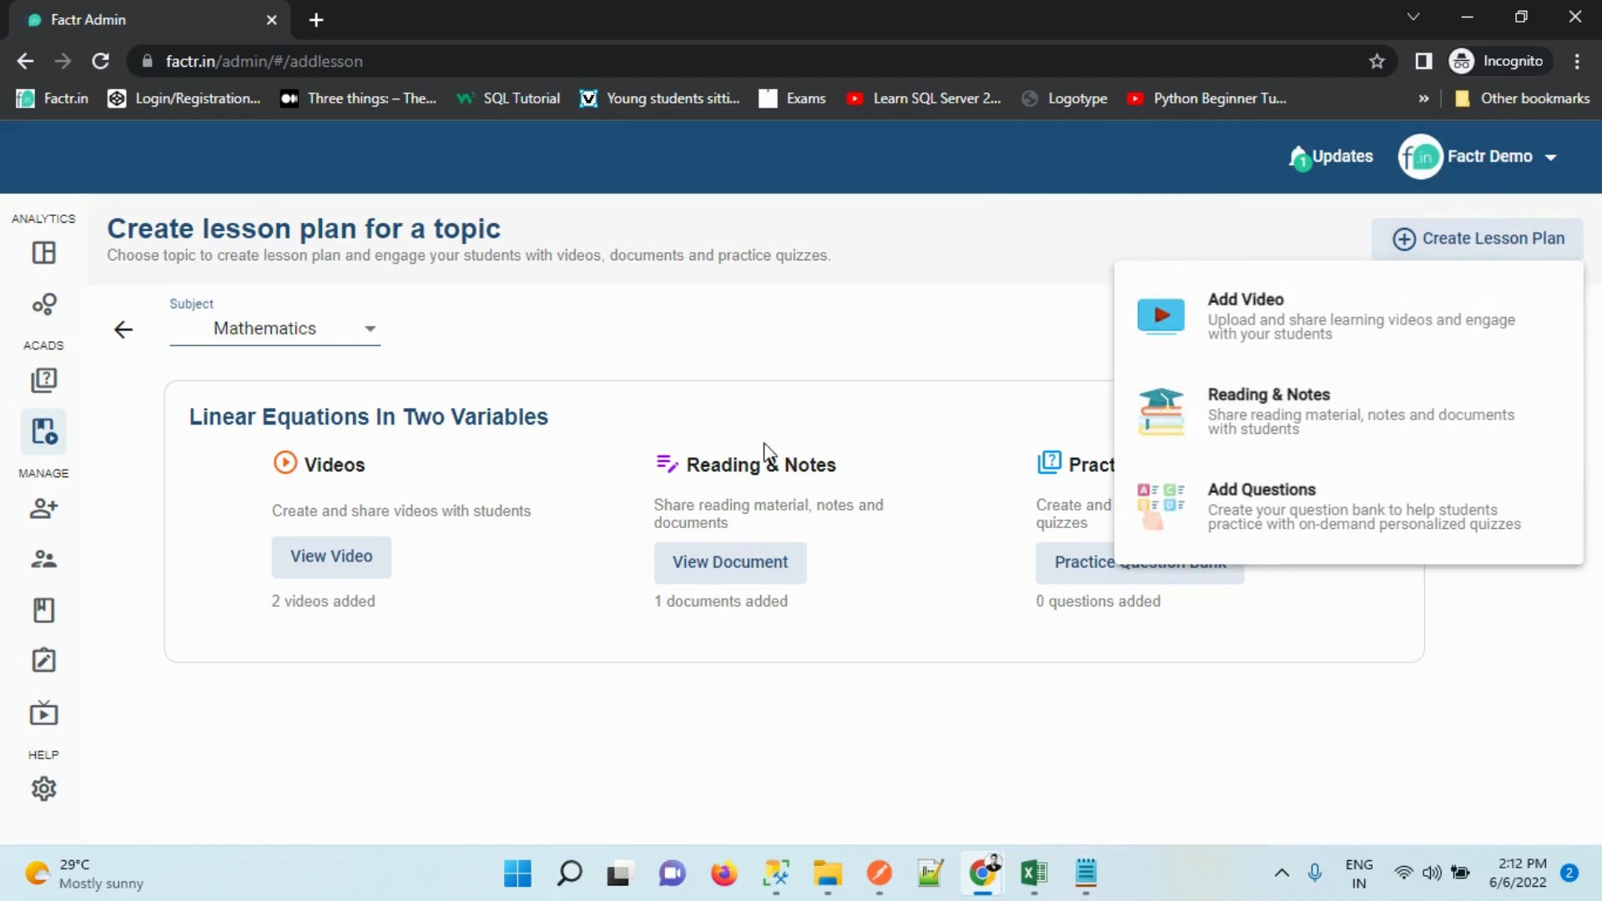
click(596, 440)
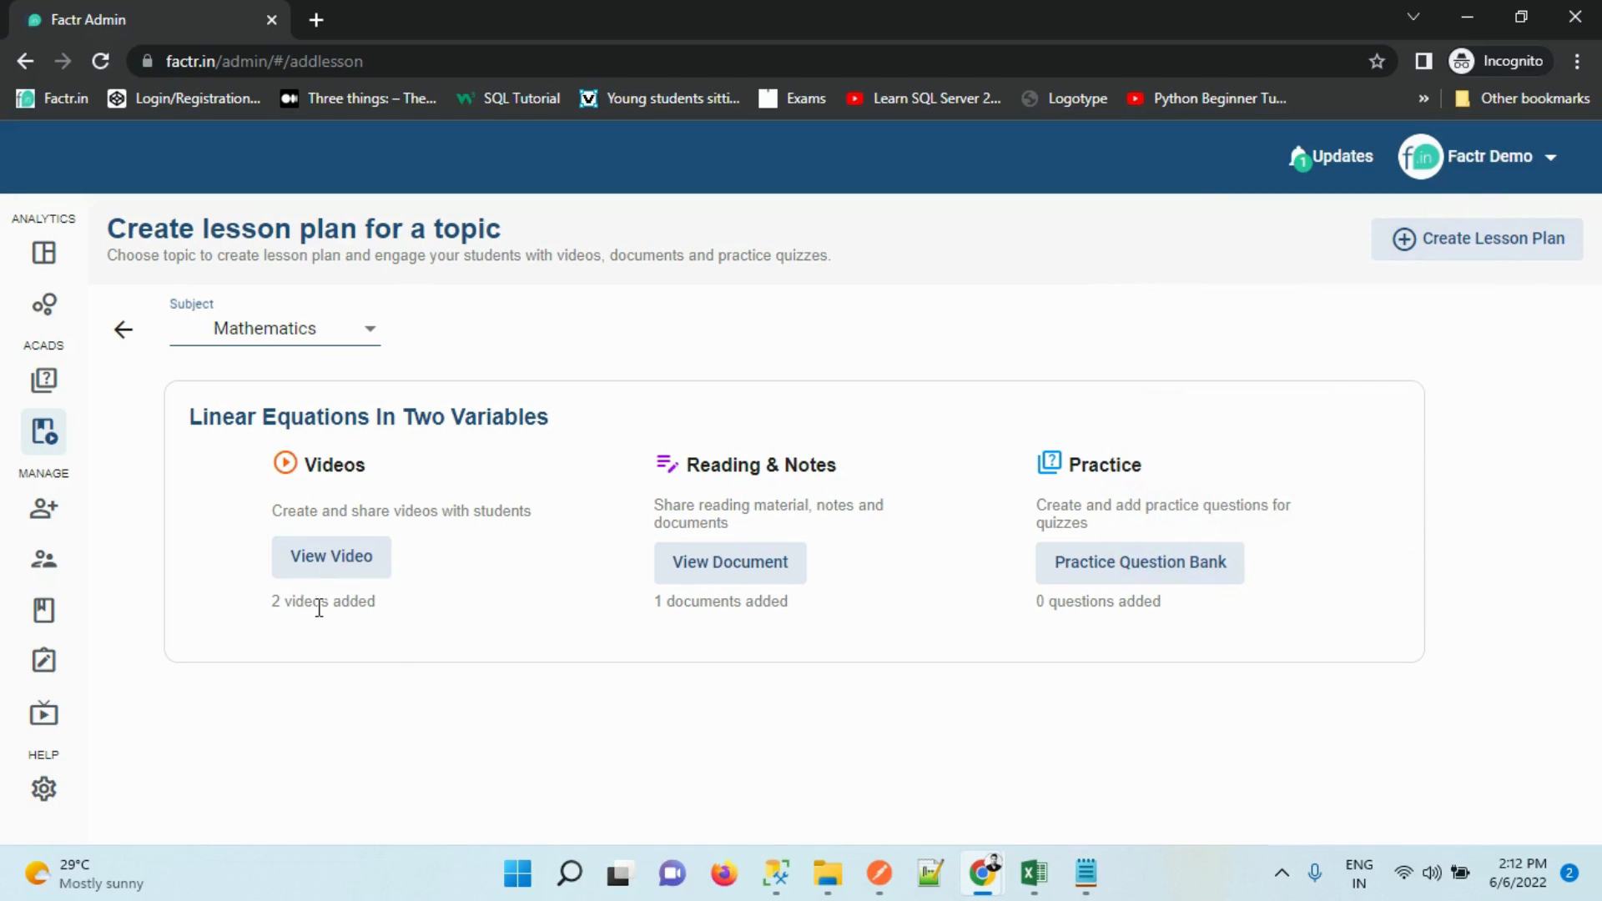
click(323, 556)
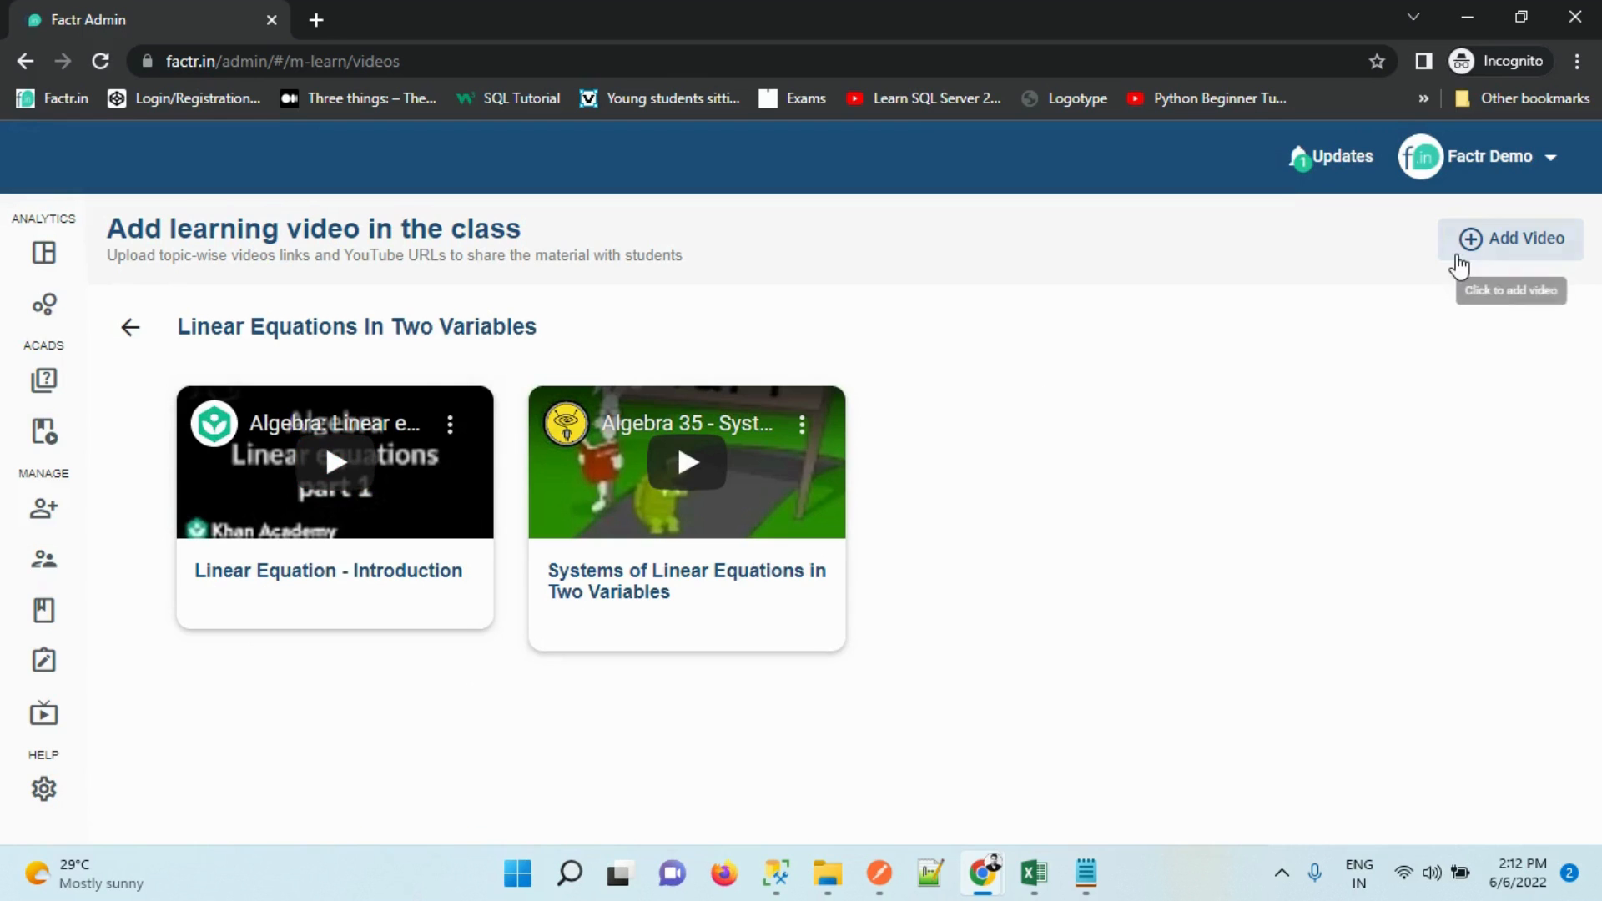
click(1466, 261)
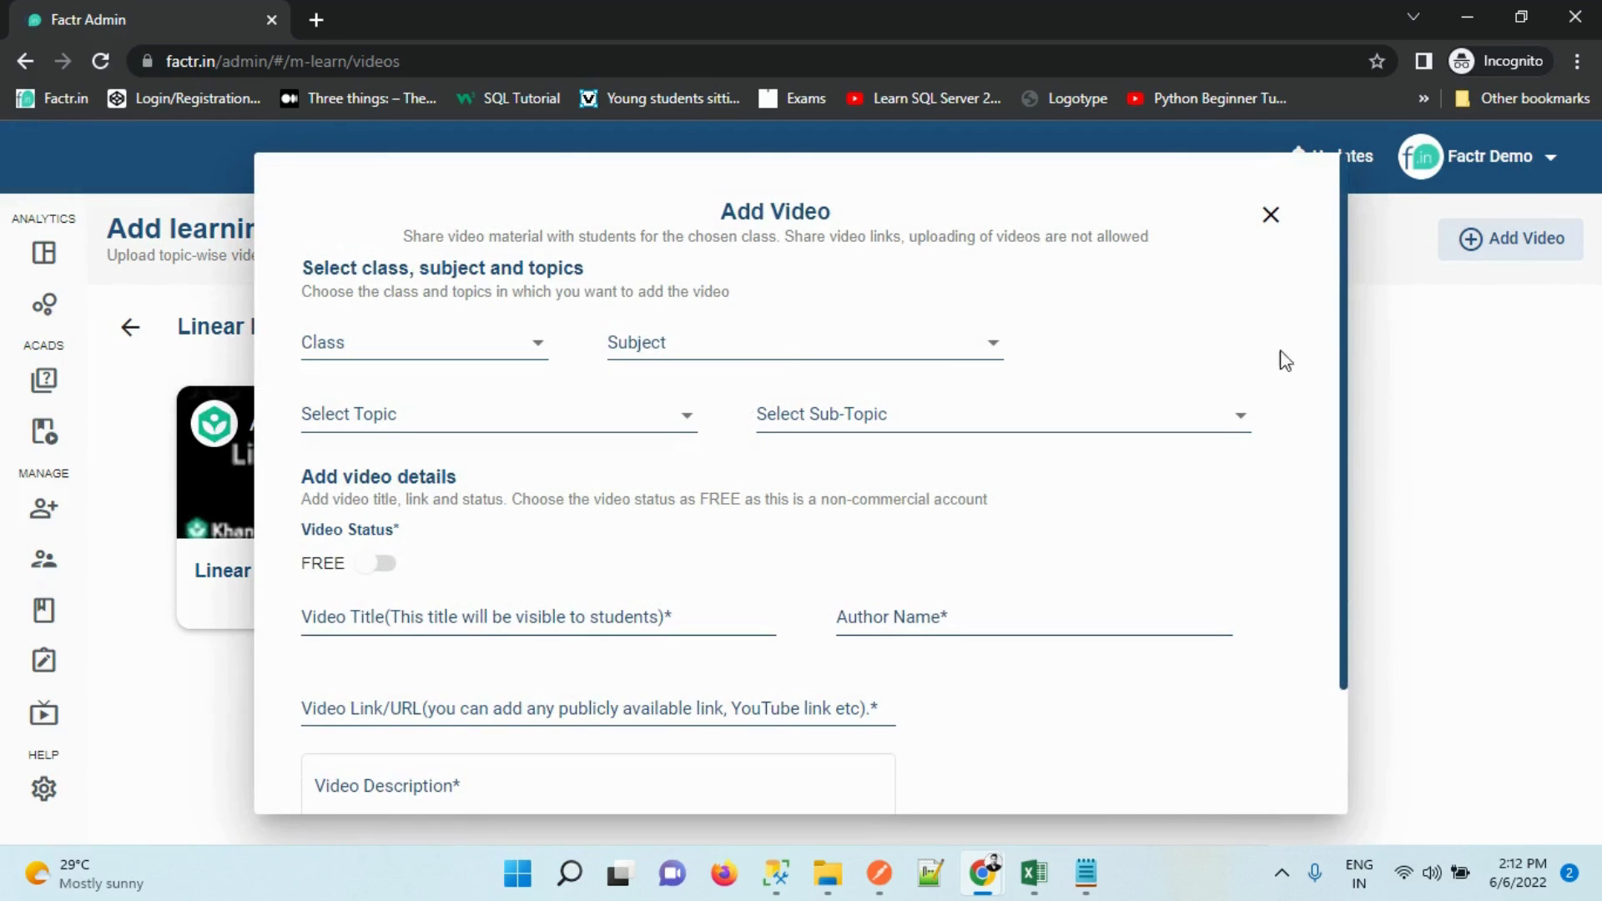
scroll(1352, 401, down, 1)
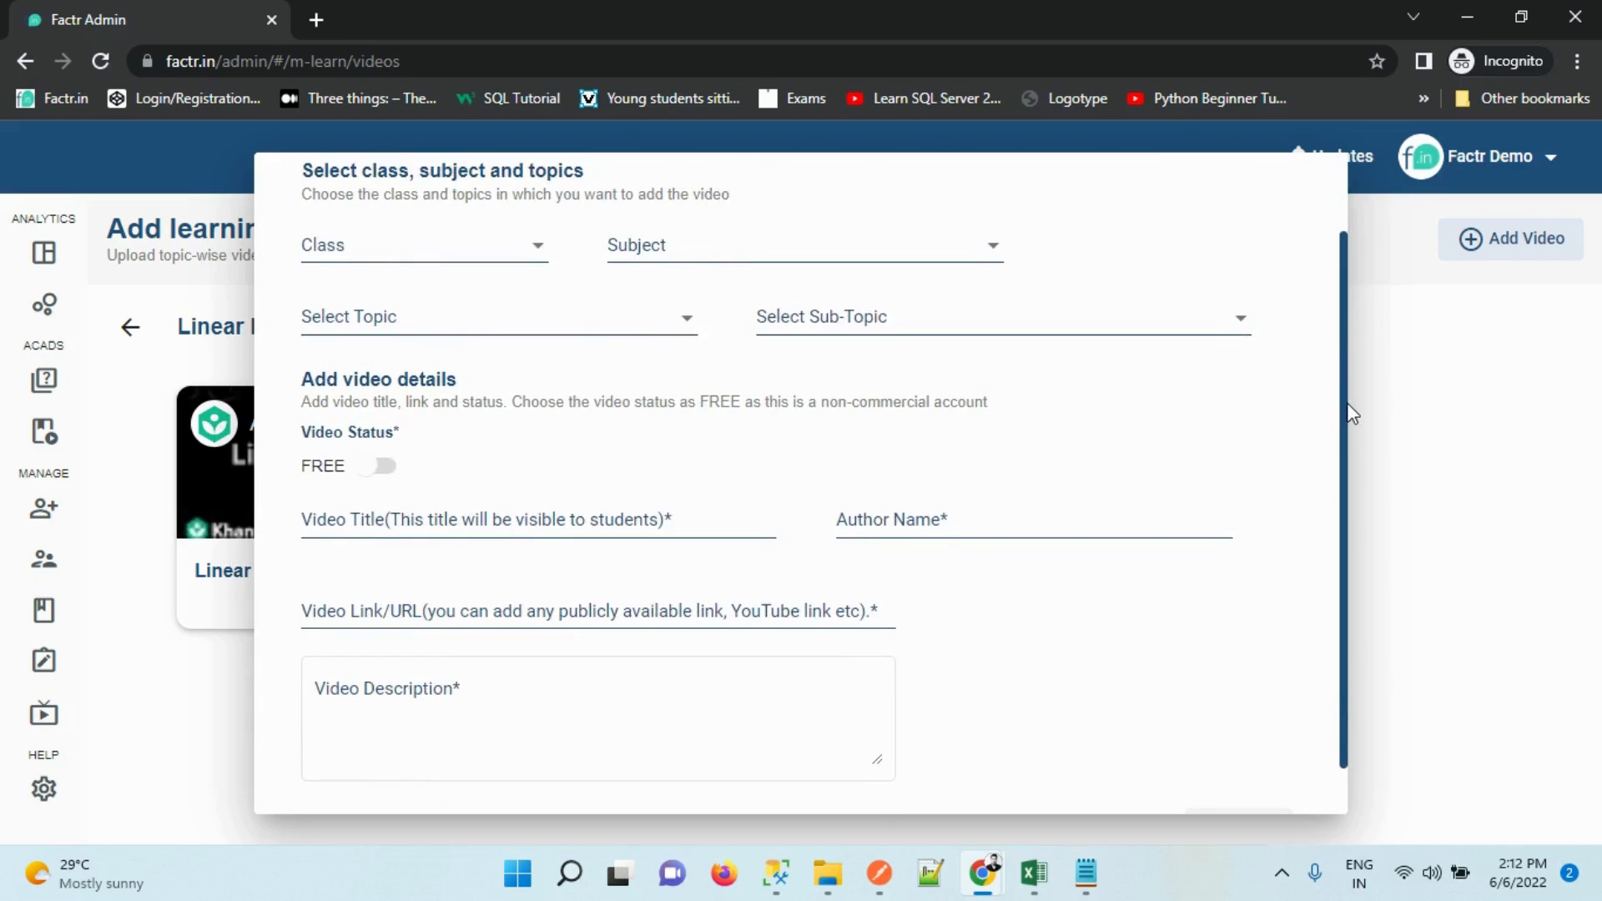
click(362, 615)
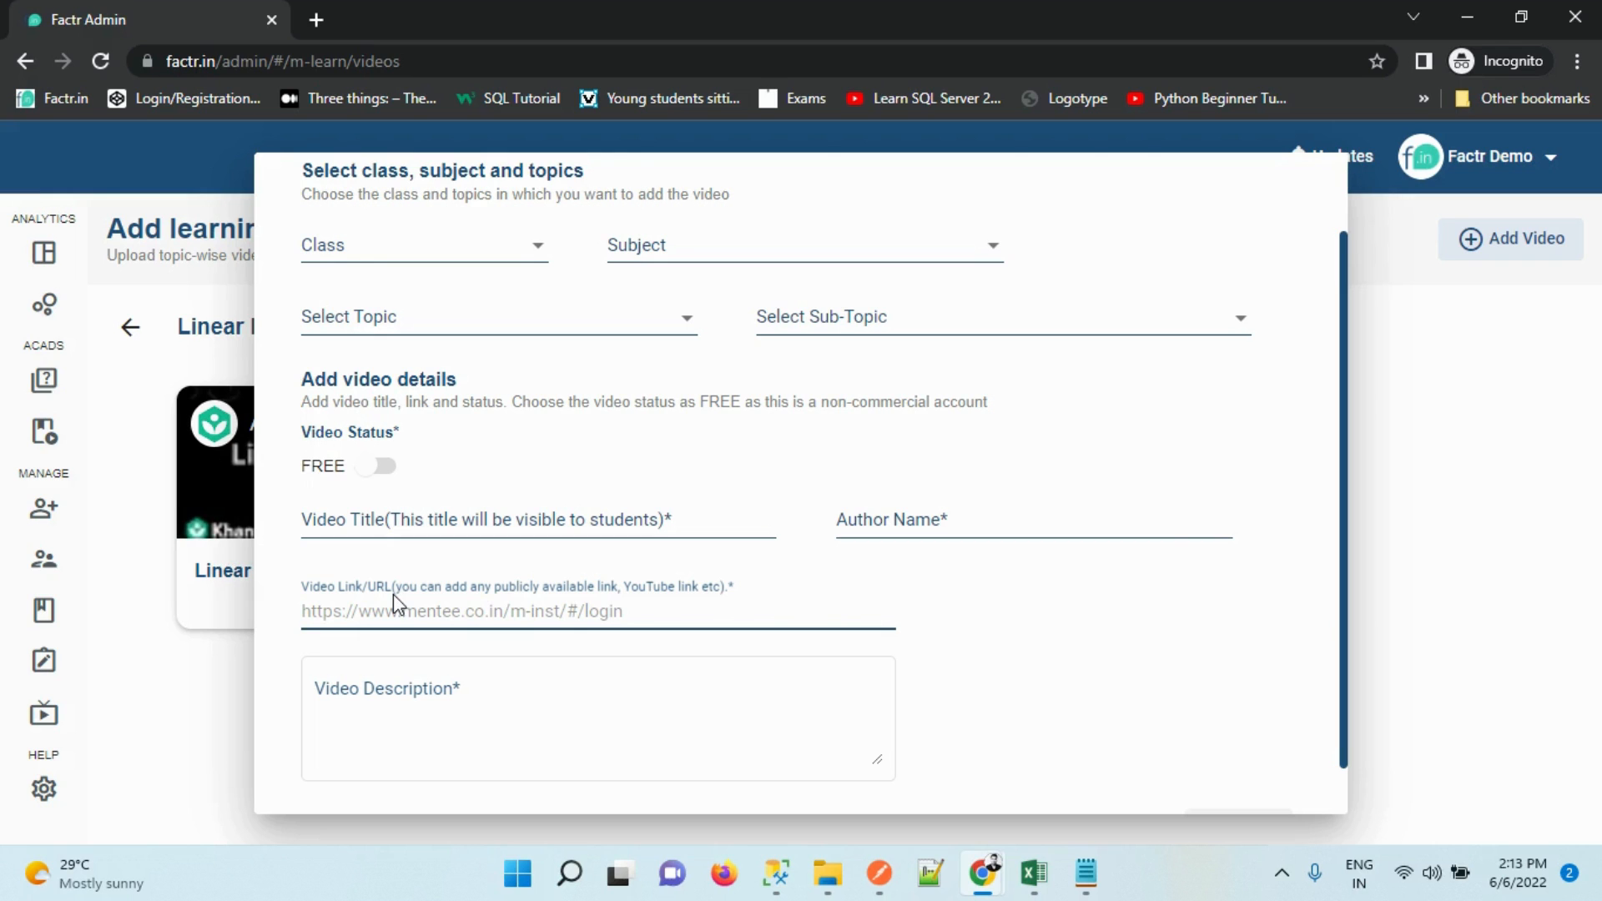
click(1361, 483)
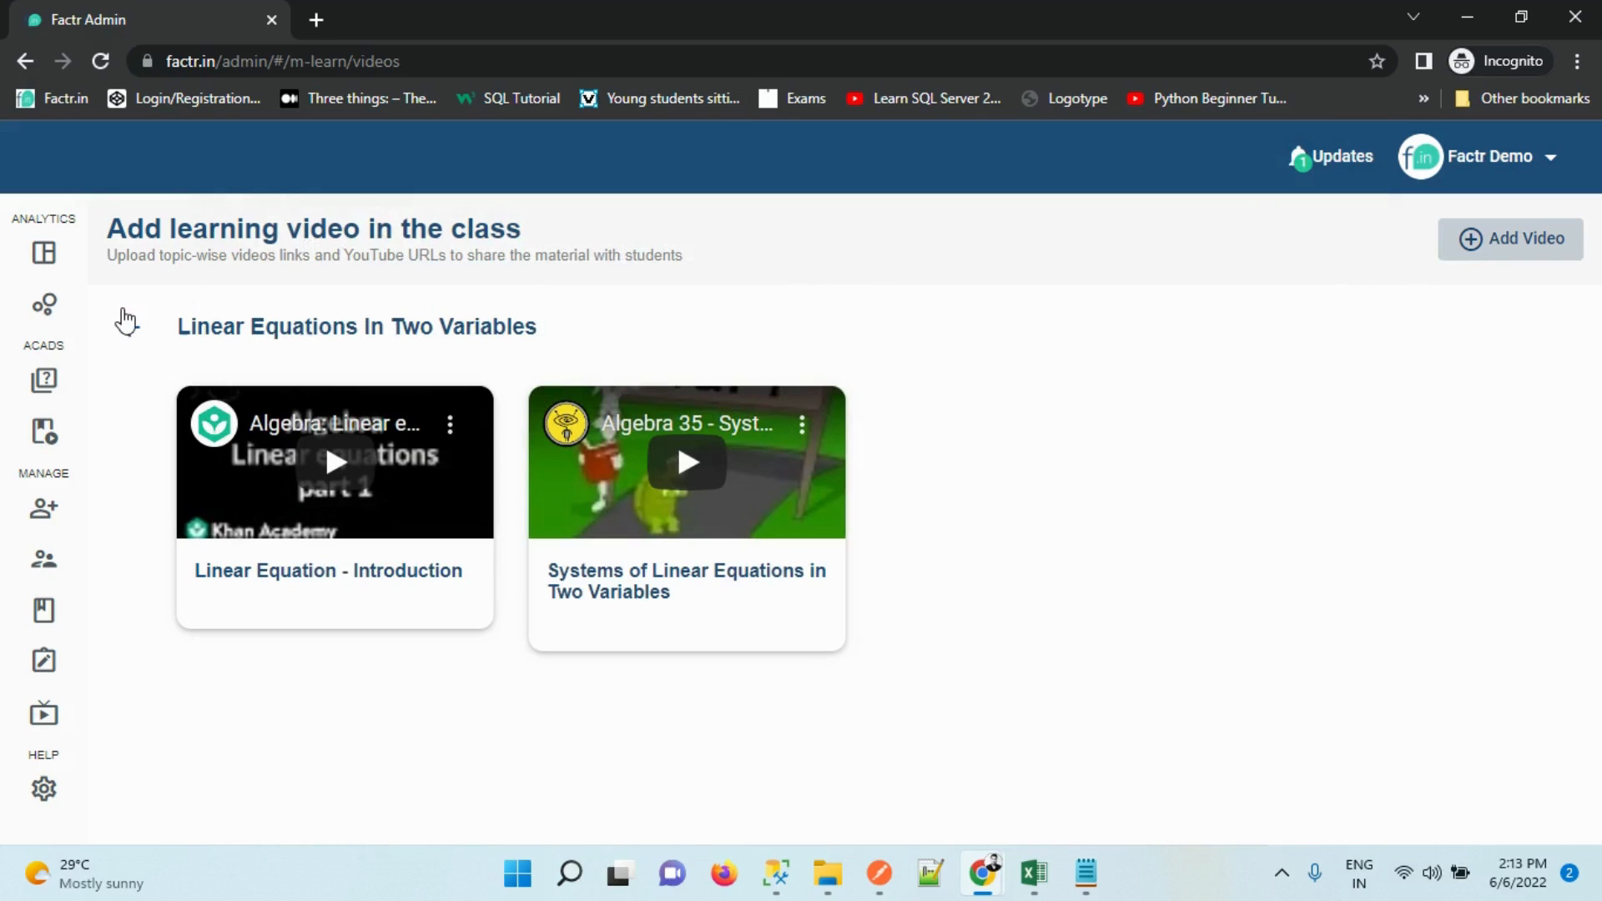
Open the topic's reading material and preview the Linear Equations - Book (NIOS) document
click(125, 321)
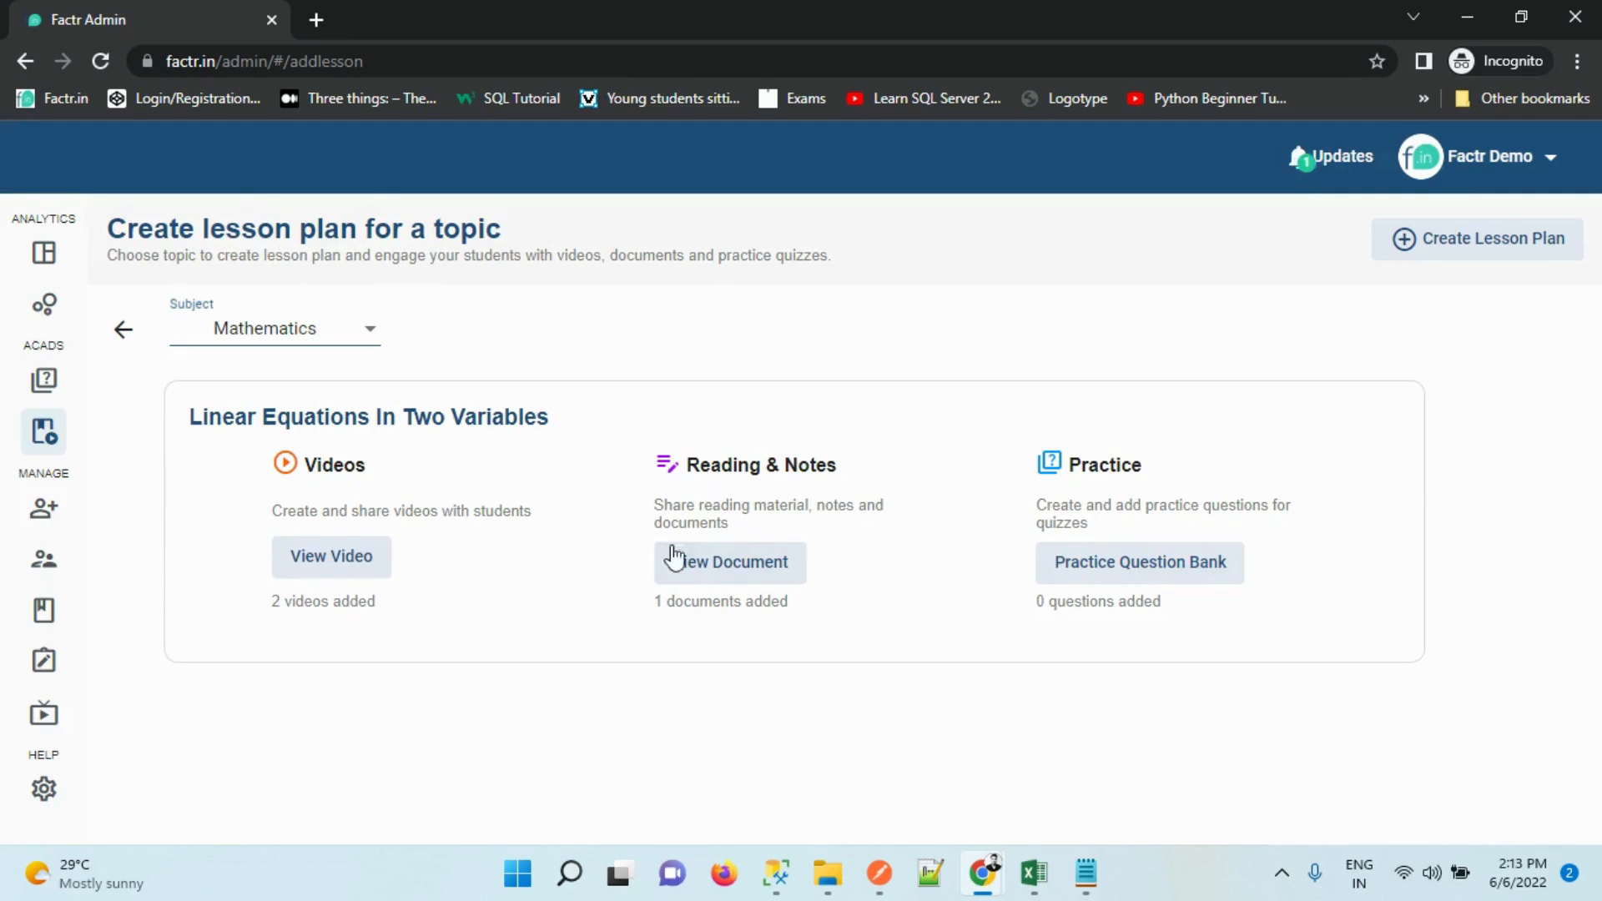
click(678, 575)
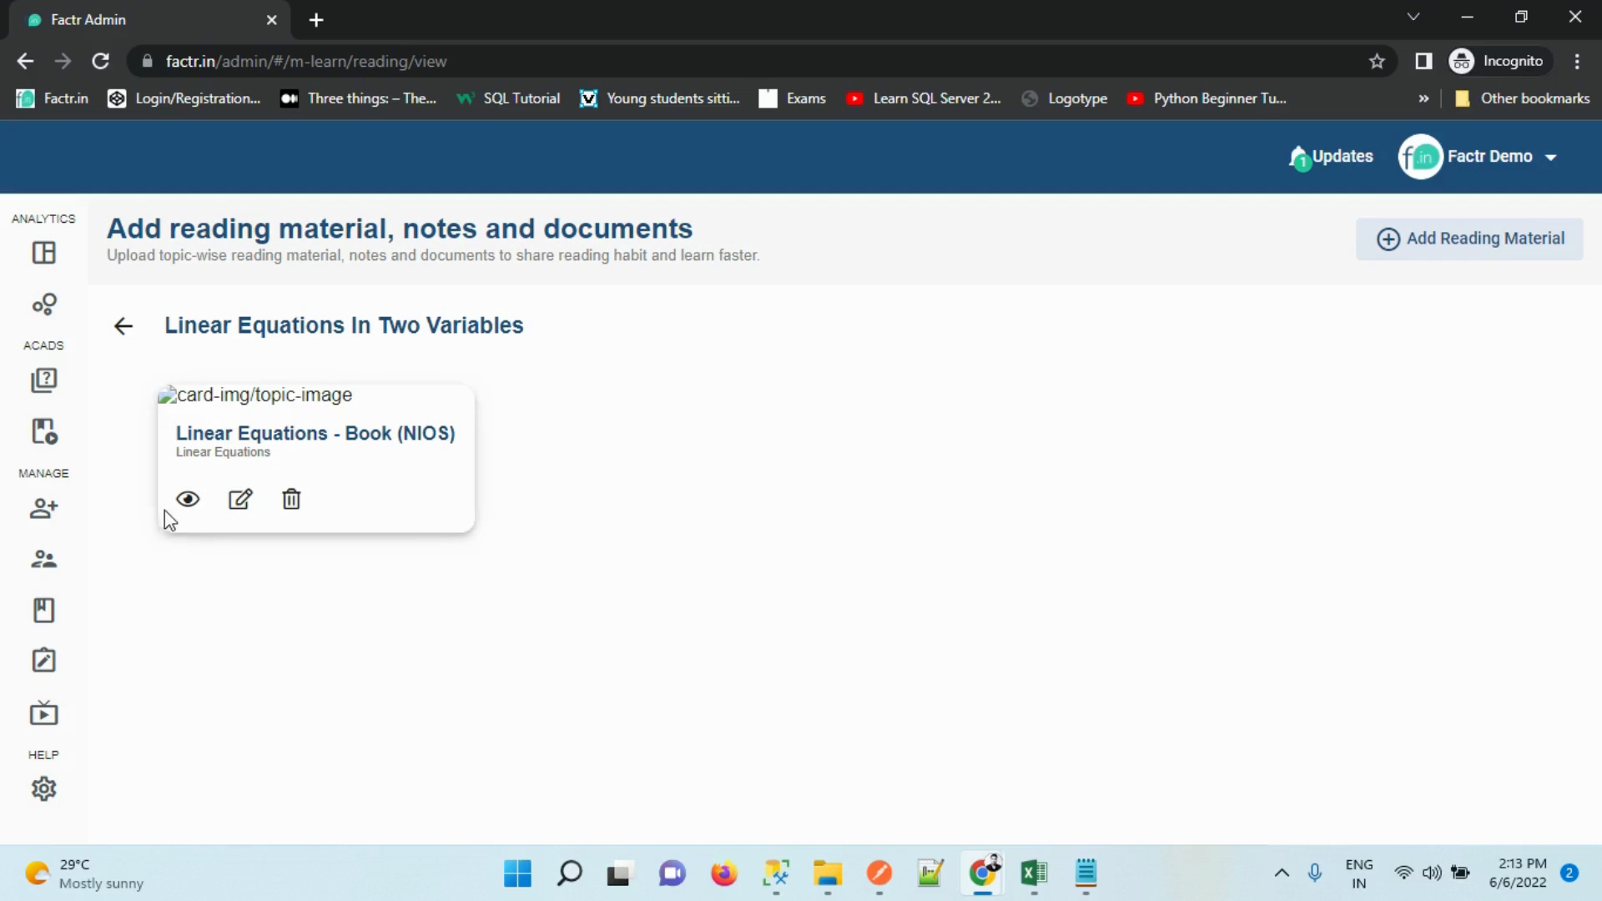
click(187, 500)
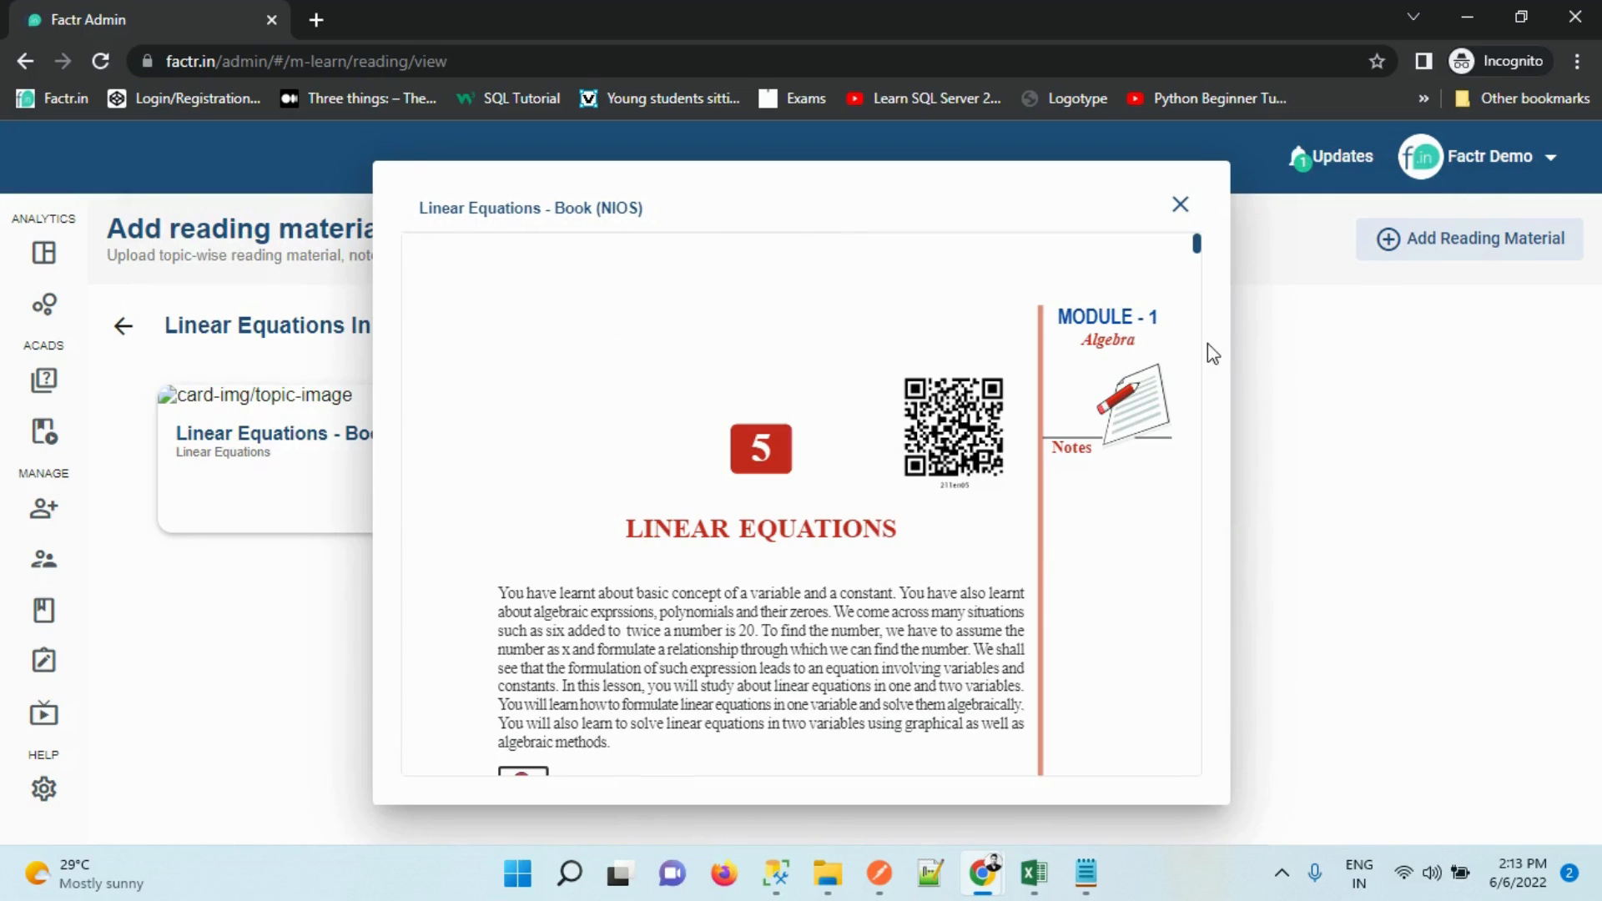
mouse_move(1197, 243)
mouse_down()
mouse_move(1199, 579)
mouse_move(1213, 218)
mouse_up()
click(1180, 206)
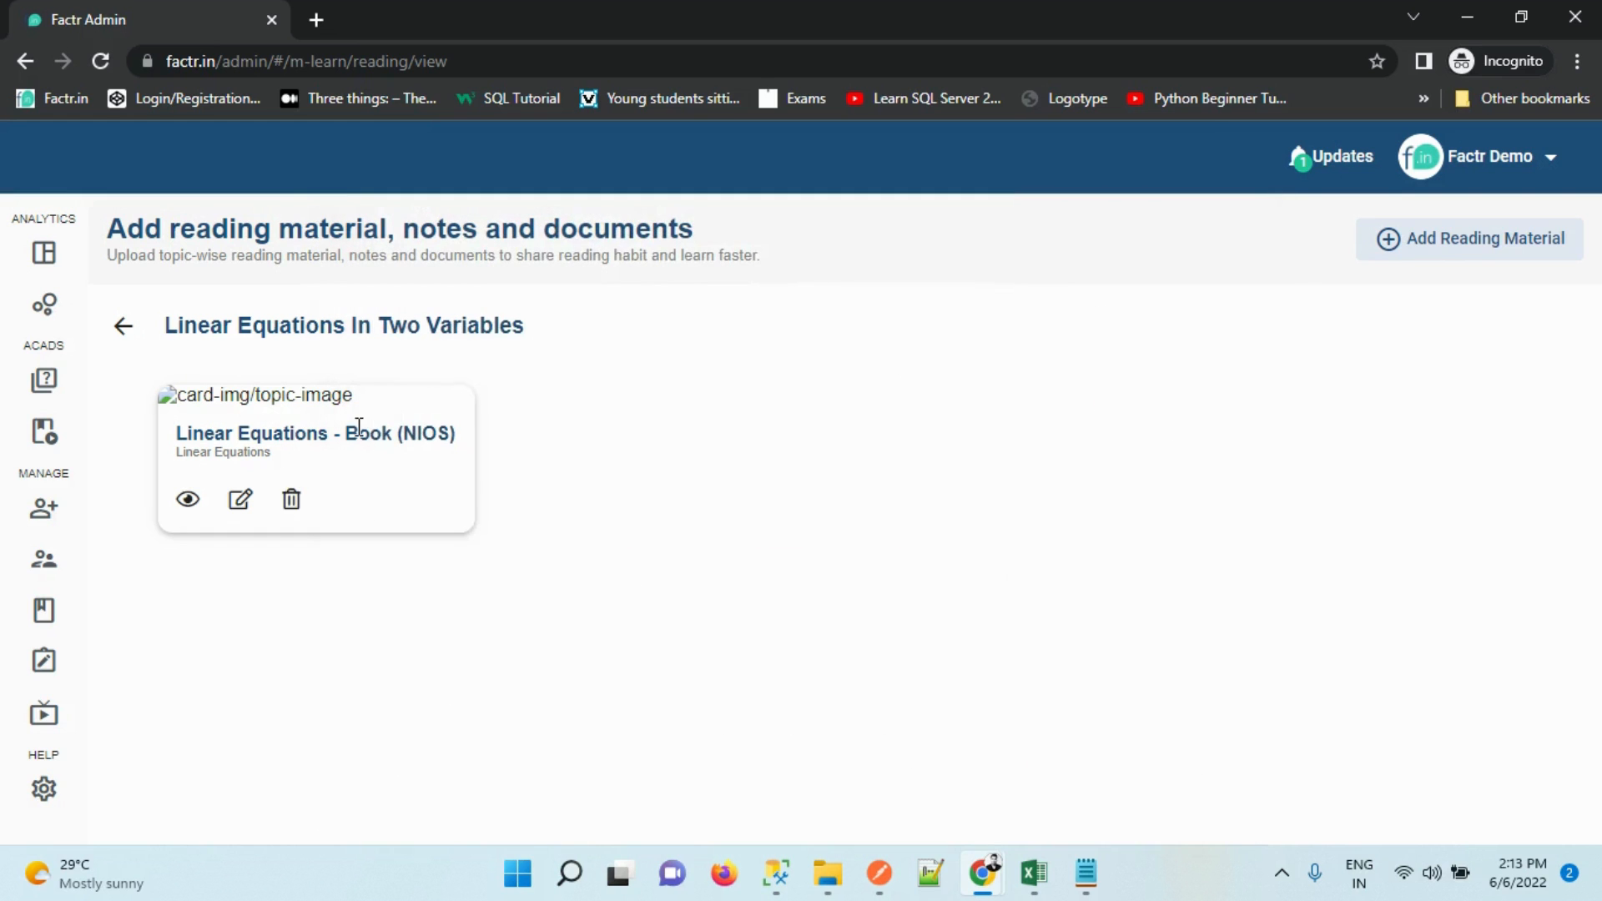
Glance at the NIOS book's edit form, then reopen the document from the reading material
click(238, 501)
click(1290, 249)
click(124, 326)
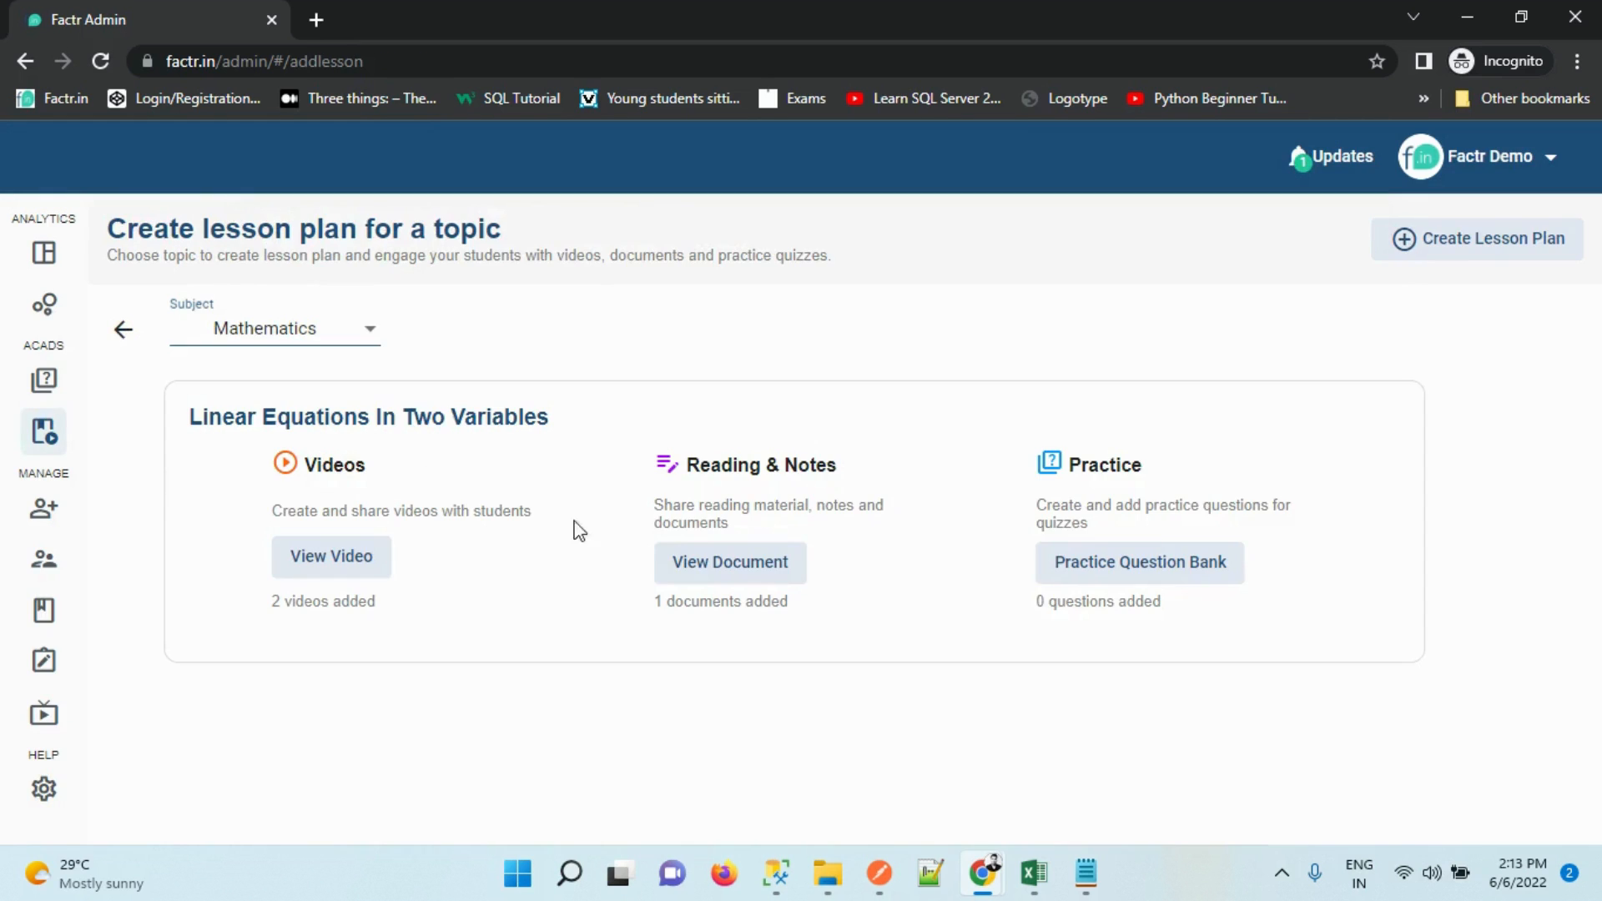
click(672, 561)
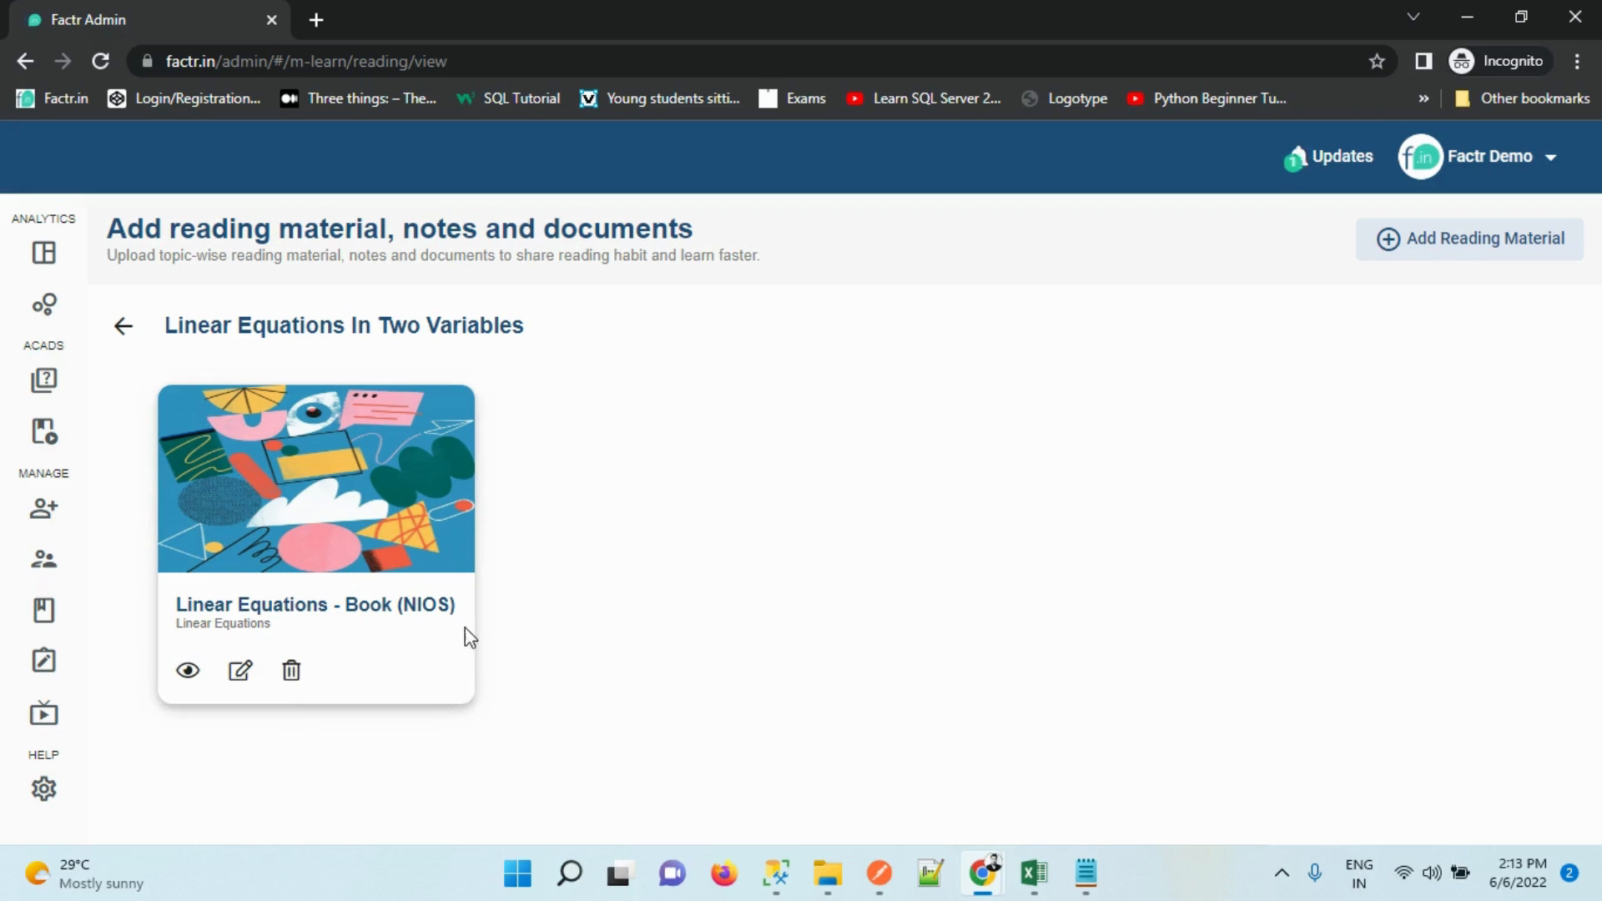
click(187, 671)
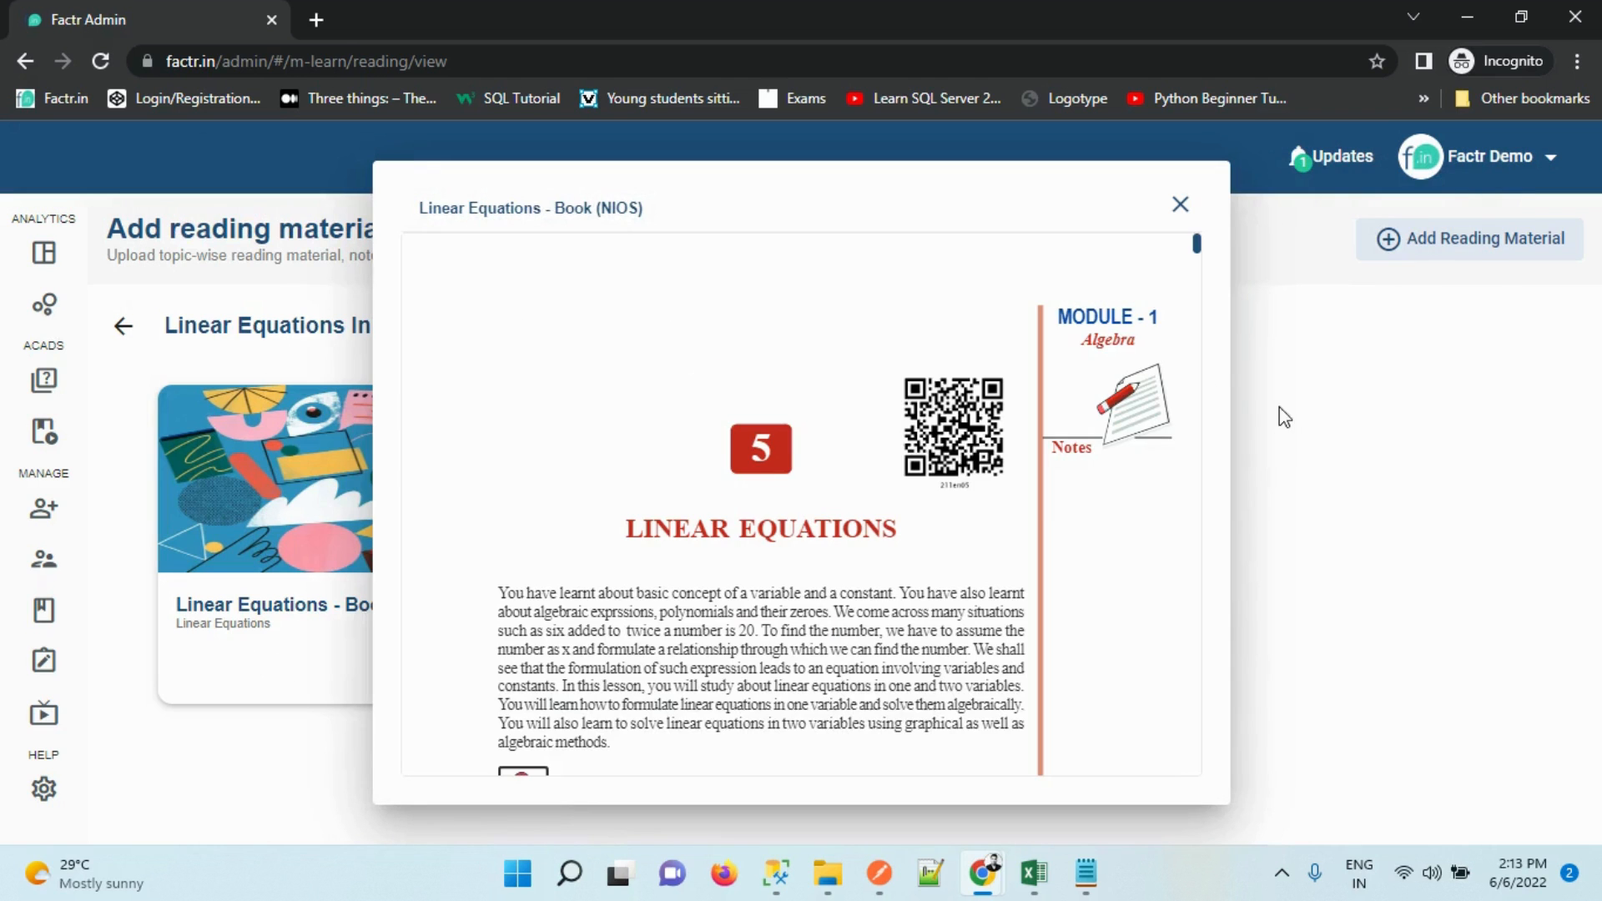
Close the NIOS viewer, cancel the Add Reading Material form unsaved, and return to the lesson plan
click(1180, 205)
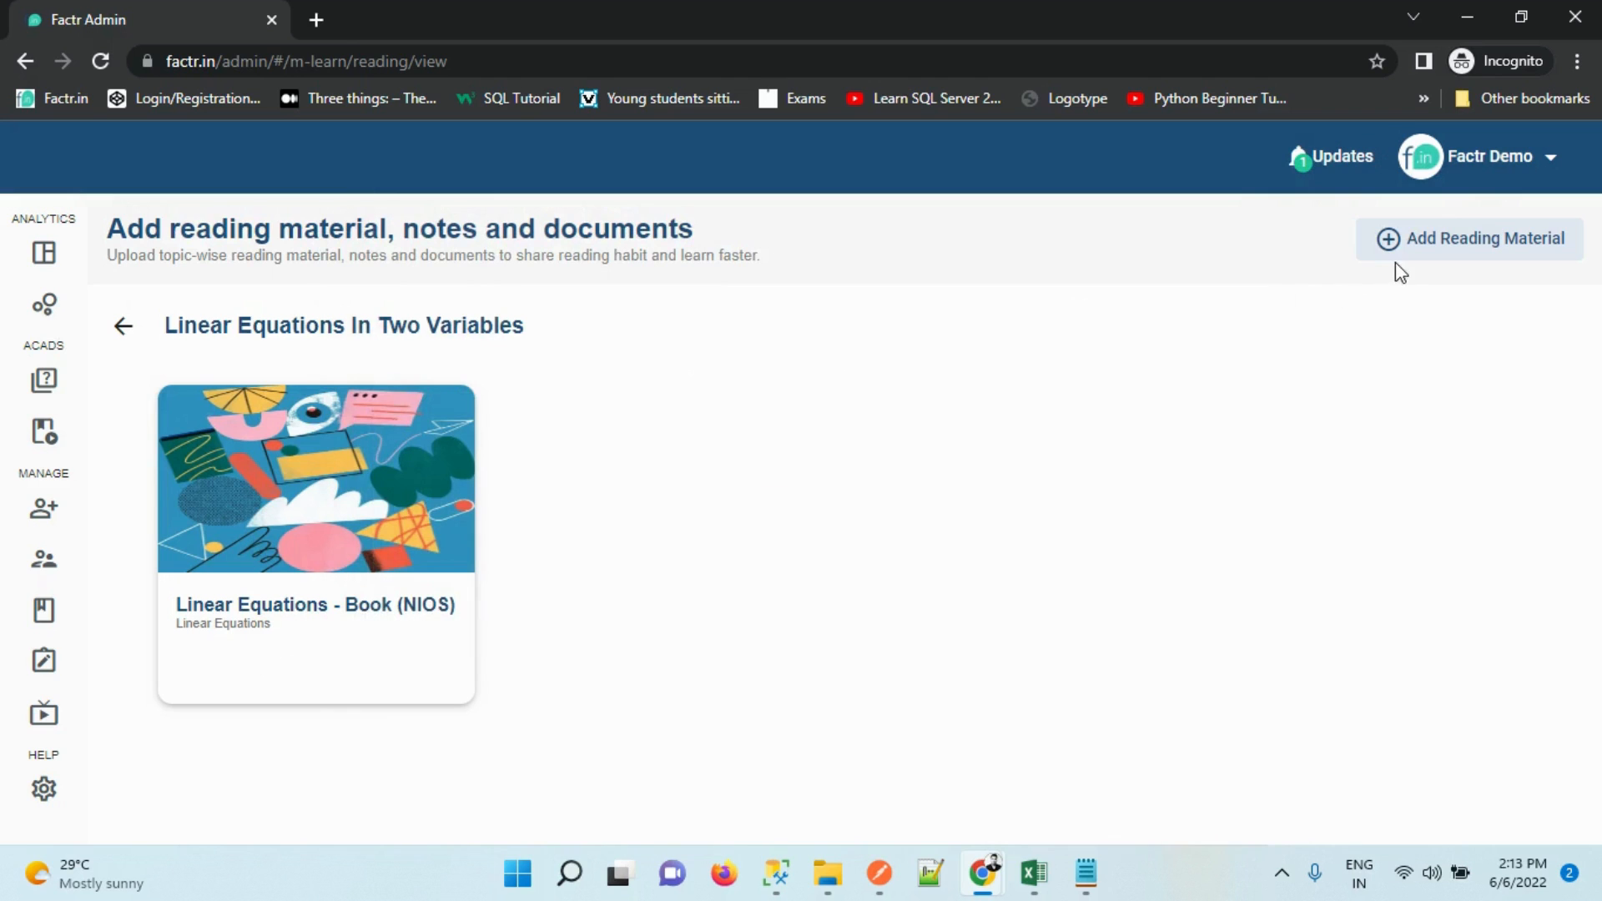
click(1414, 251)
click(386, 666)
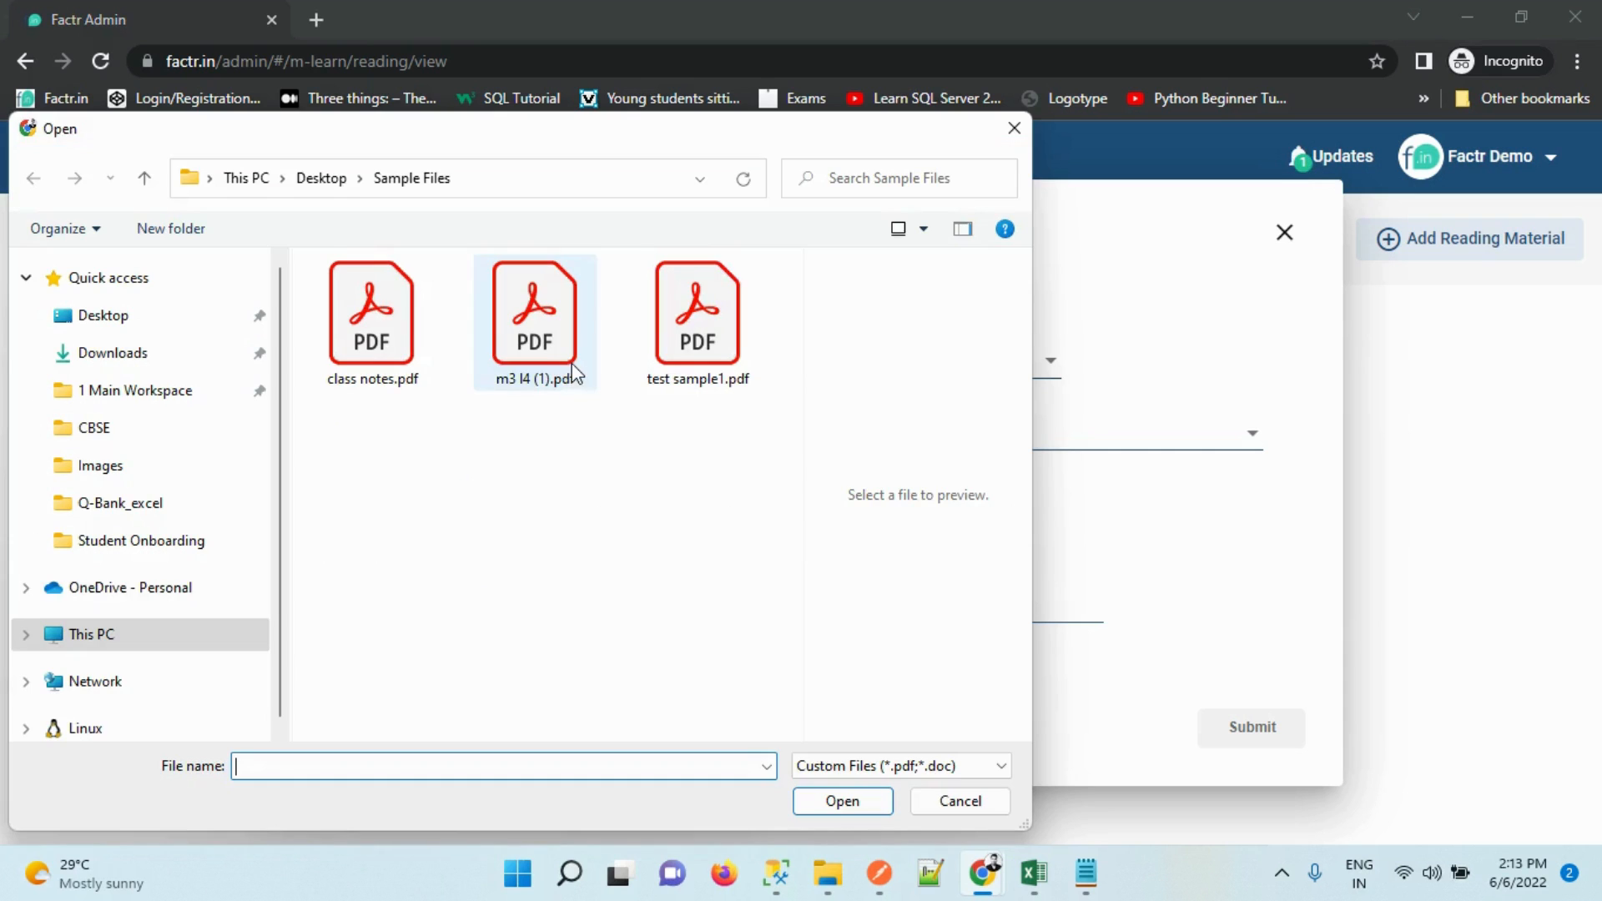
click(1013, 127)
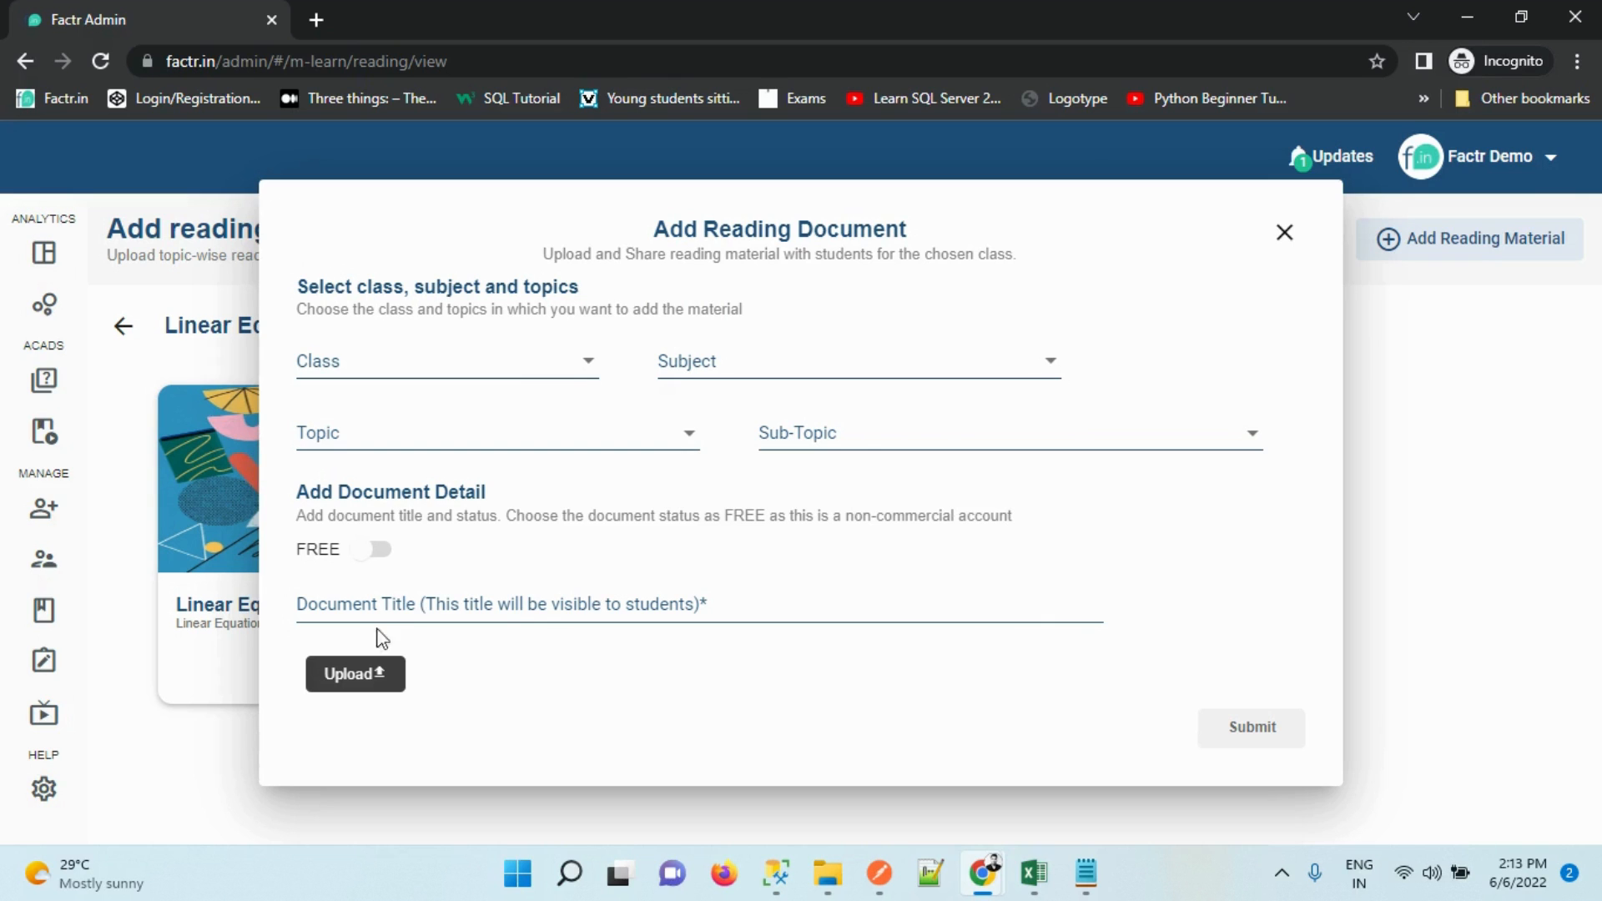
click(372, 604)
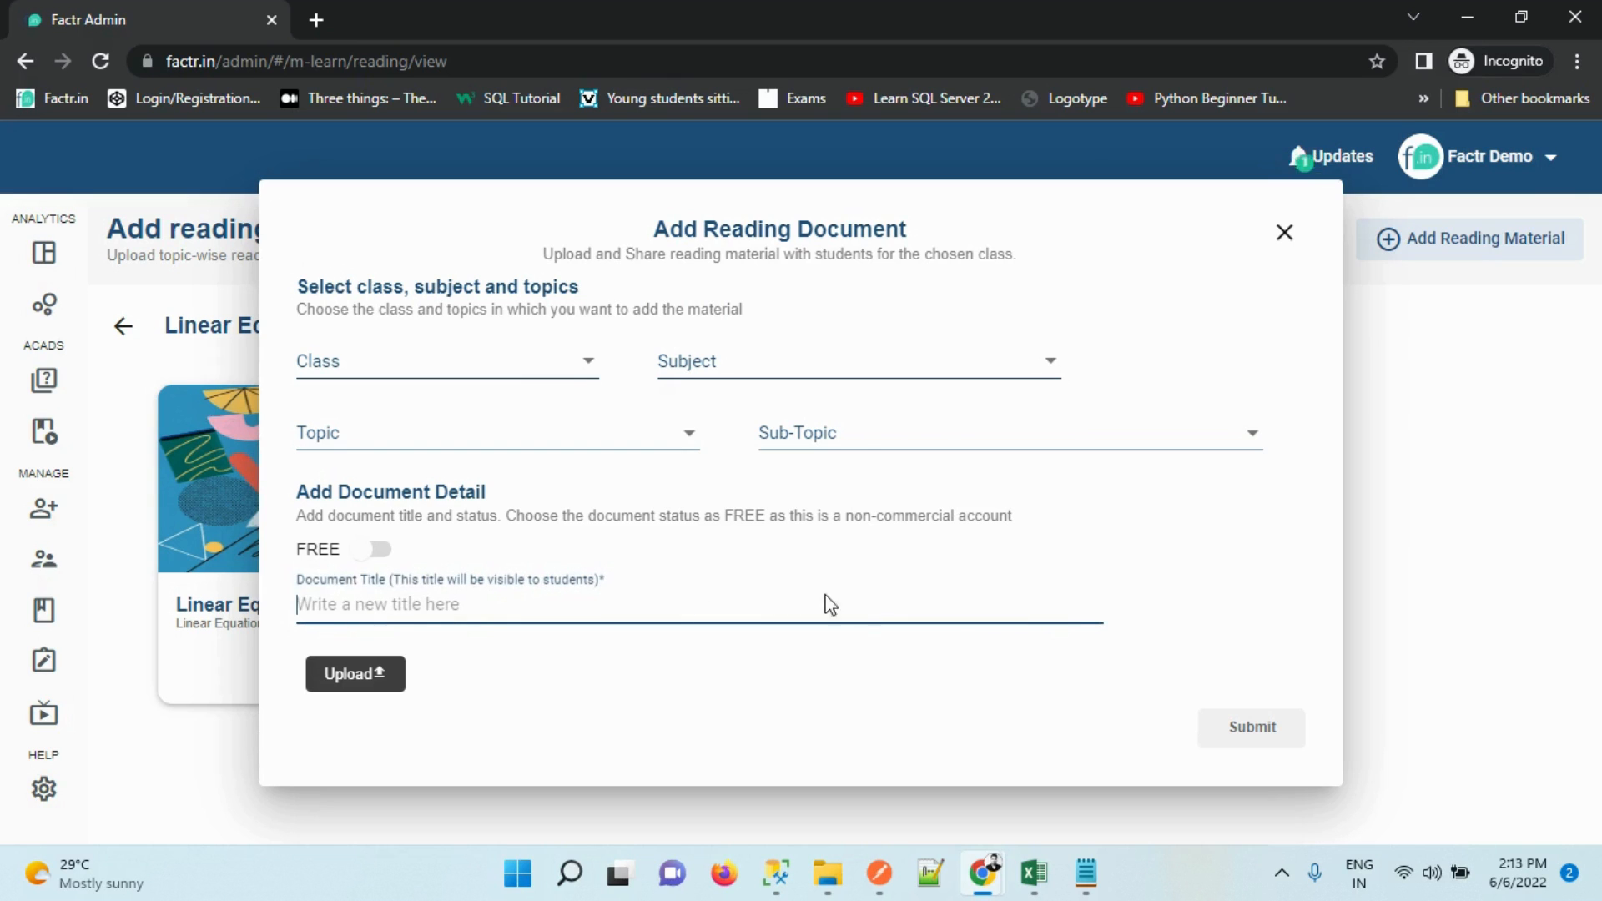
click(1284, 232)
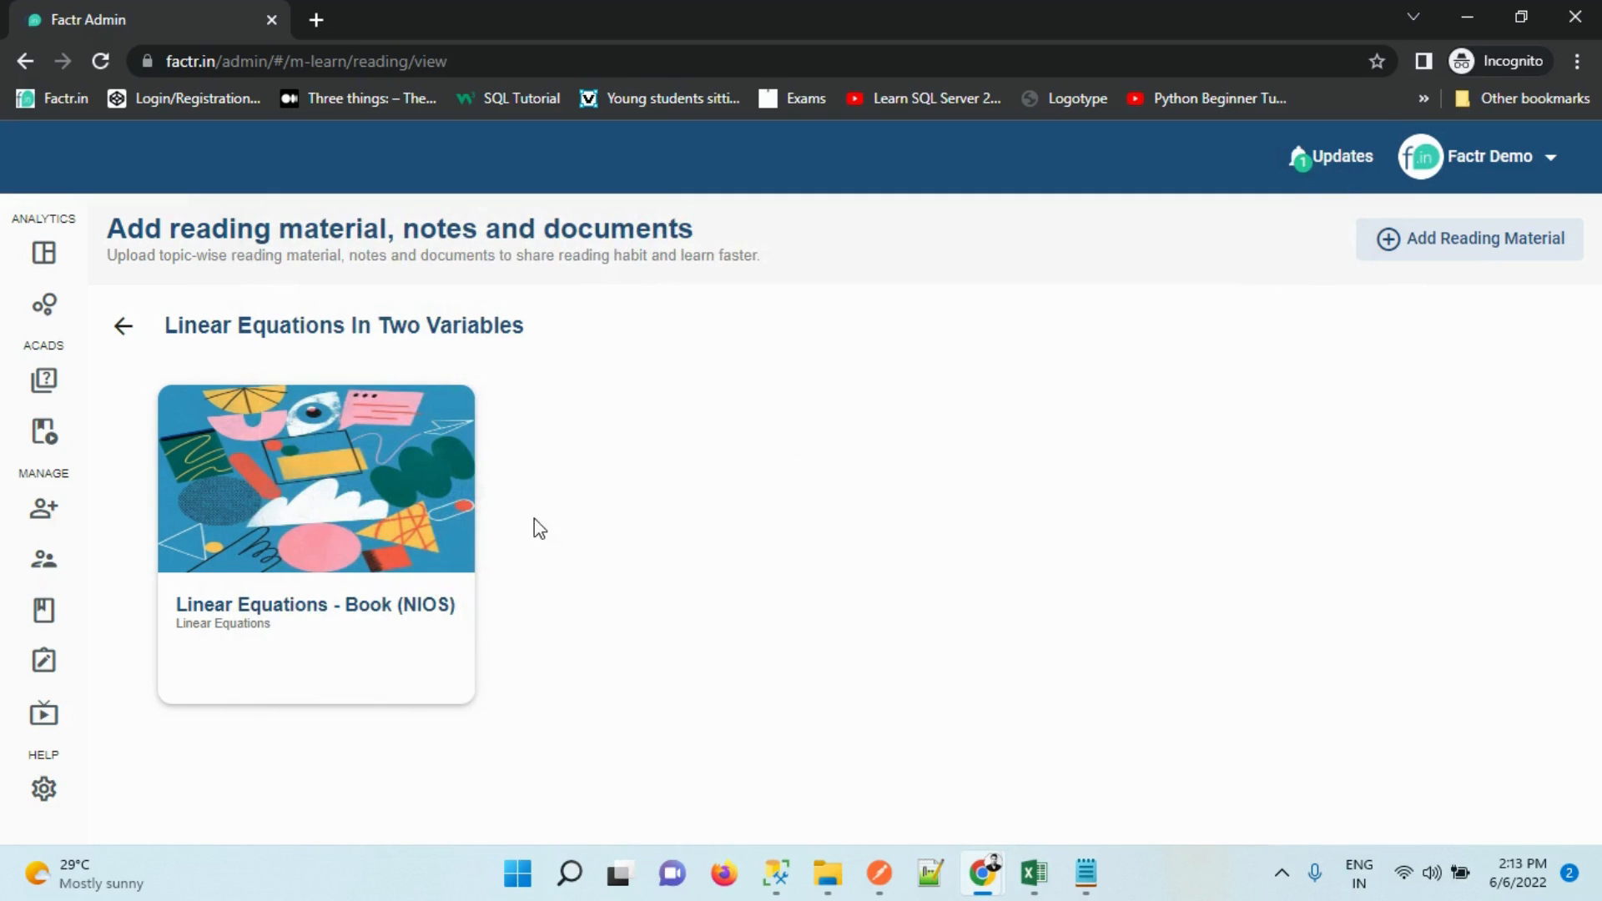
click(123, 327)
Check the empty Practice Question Bank, return to the Class - 9 lesson plans, and open Teachers
click(1162, 570)
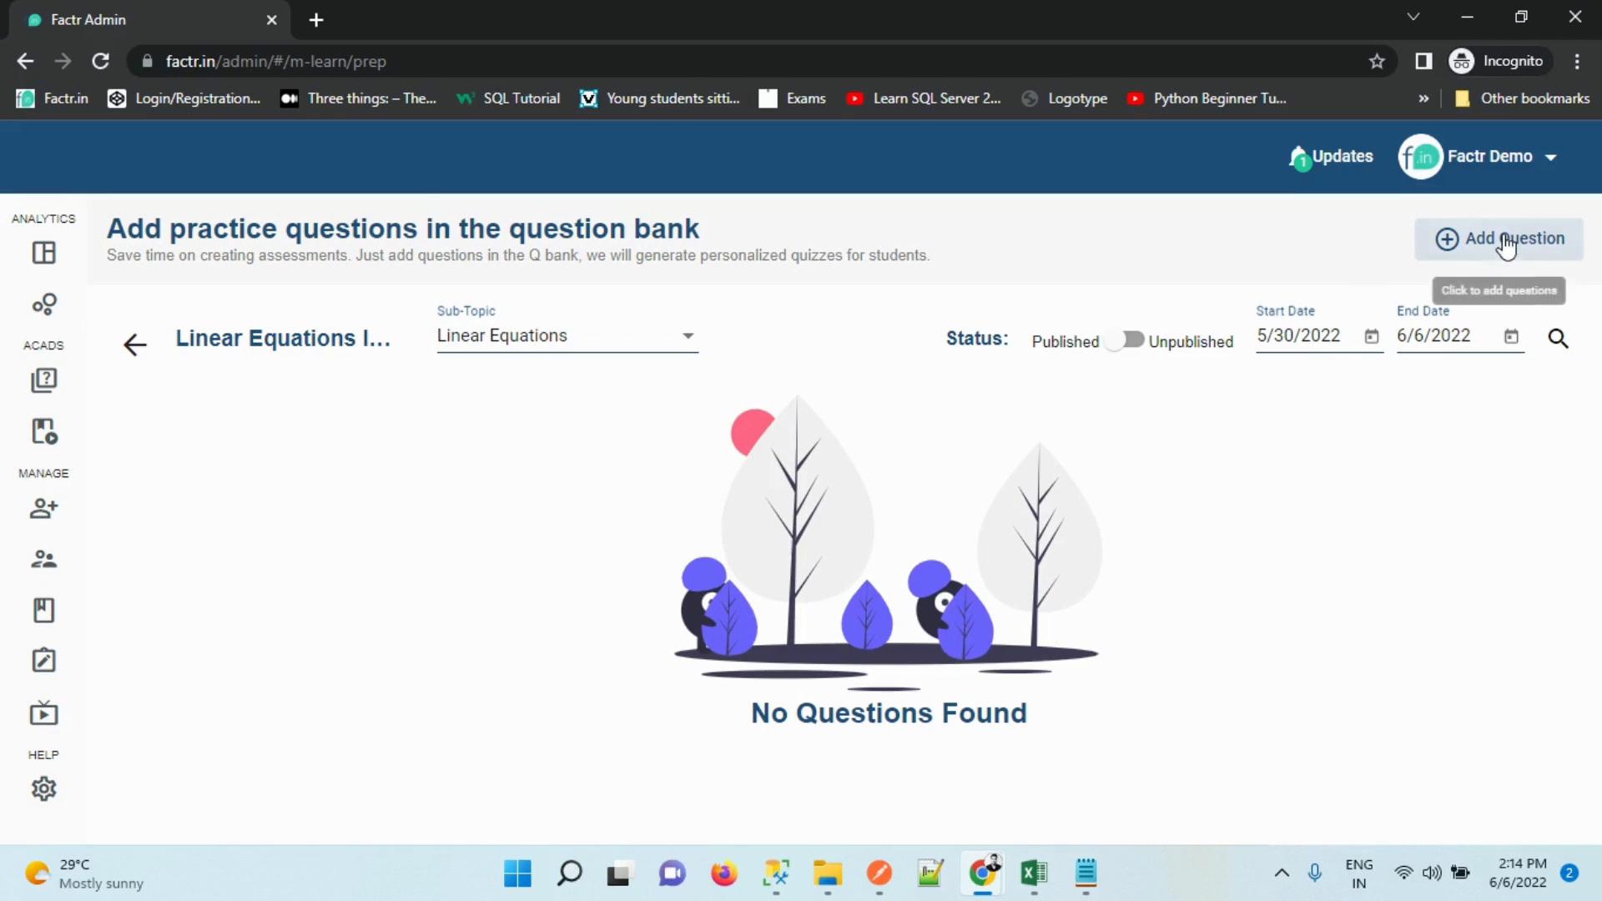
click(135, 344)
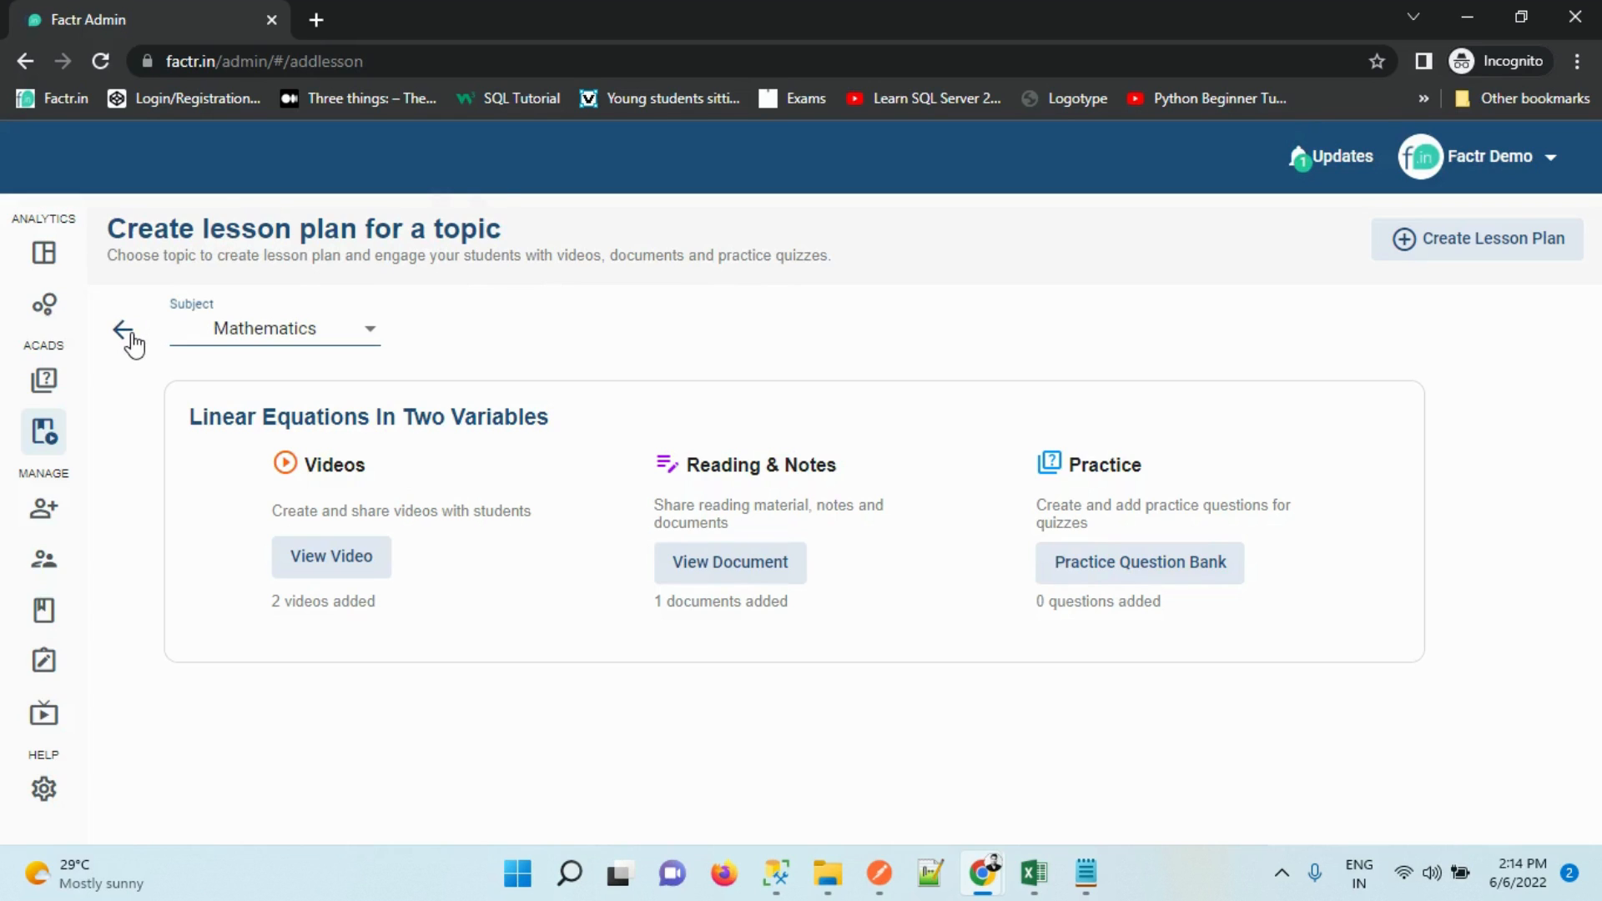
click(123, 330)
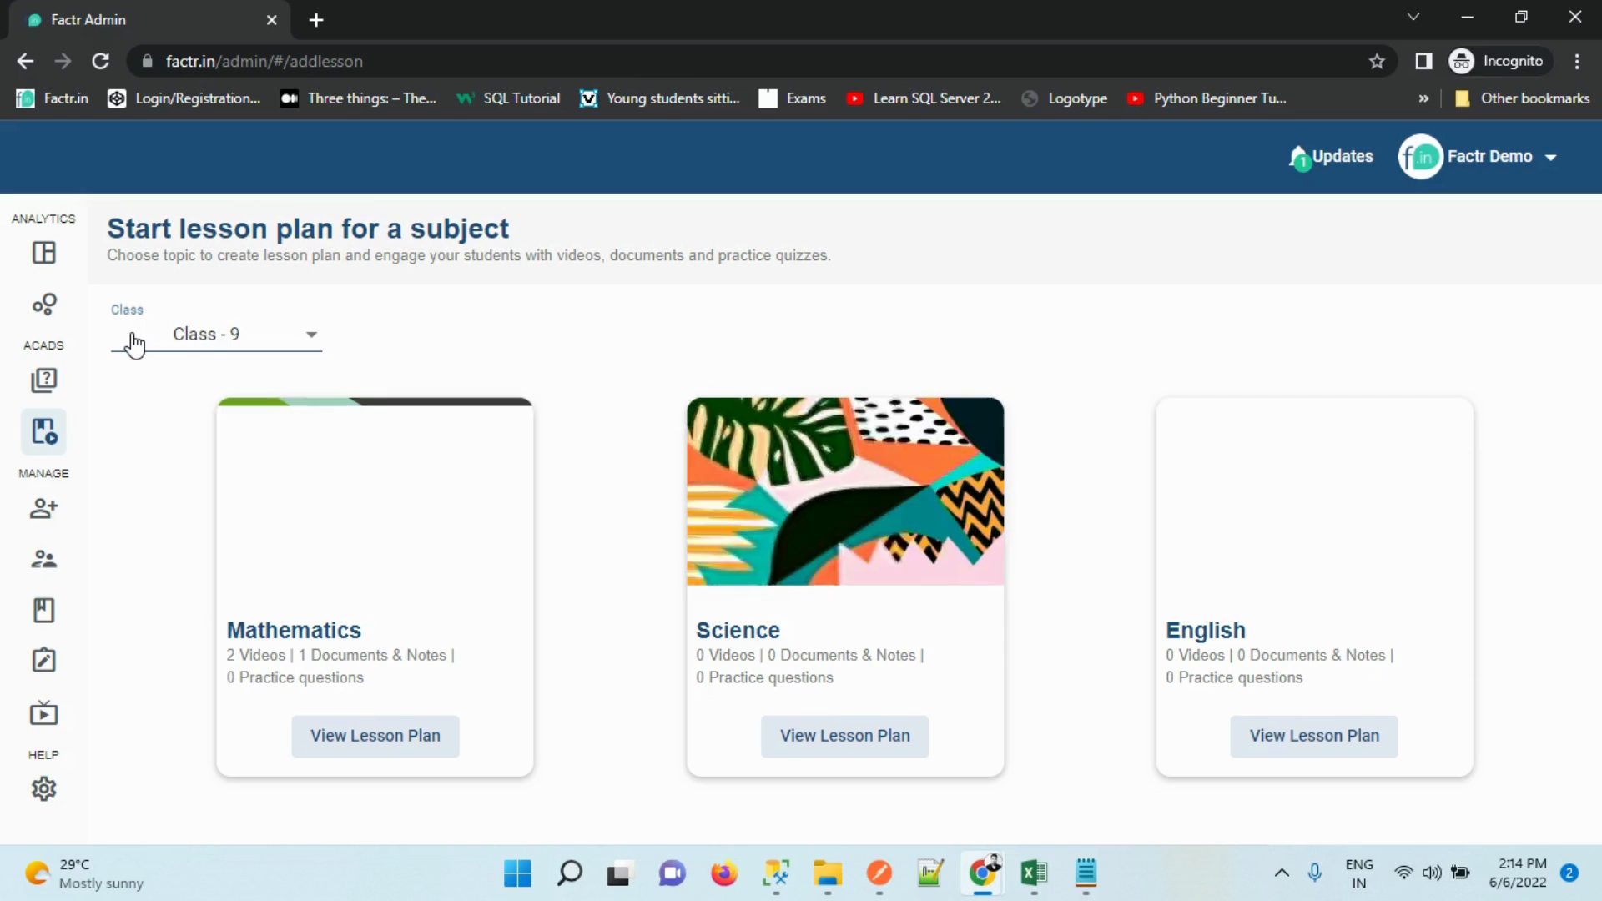
mouse_move(4, 454)
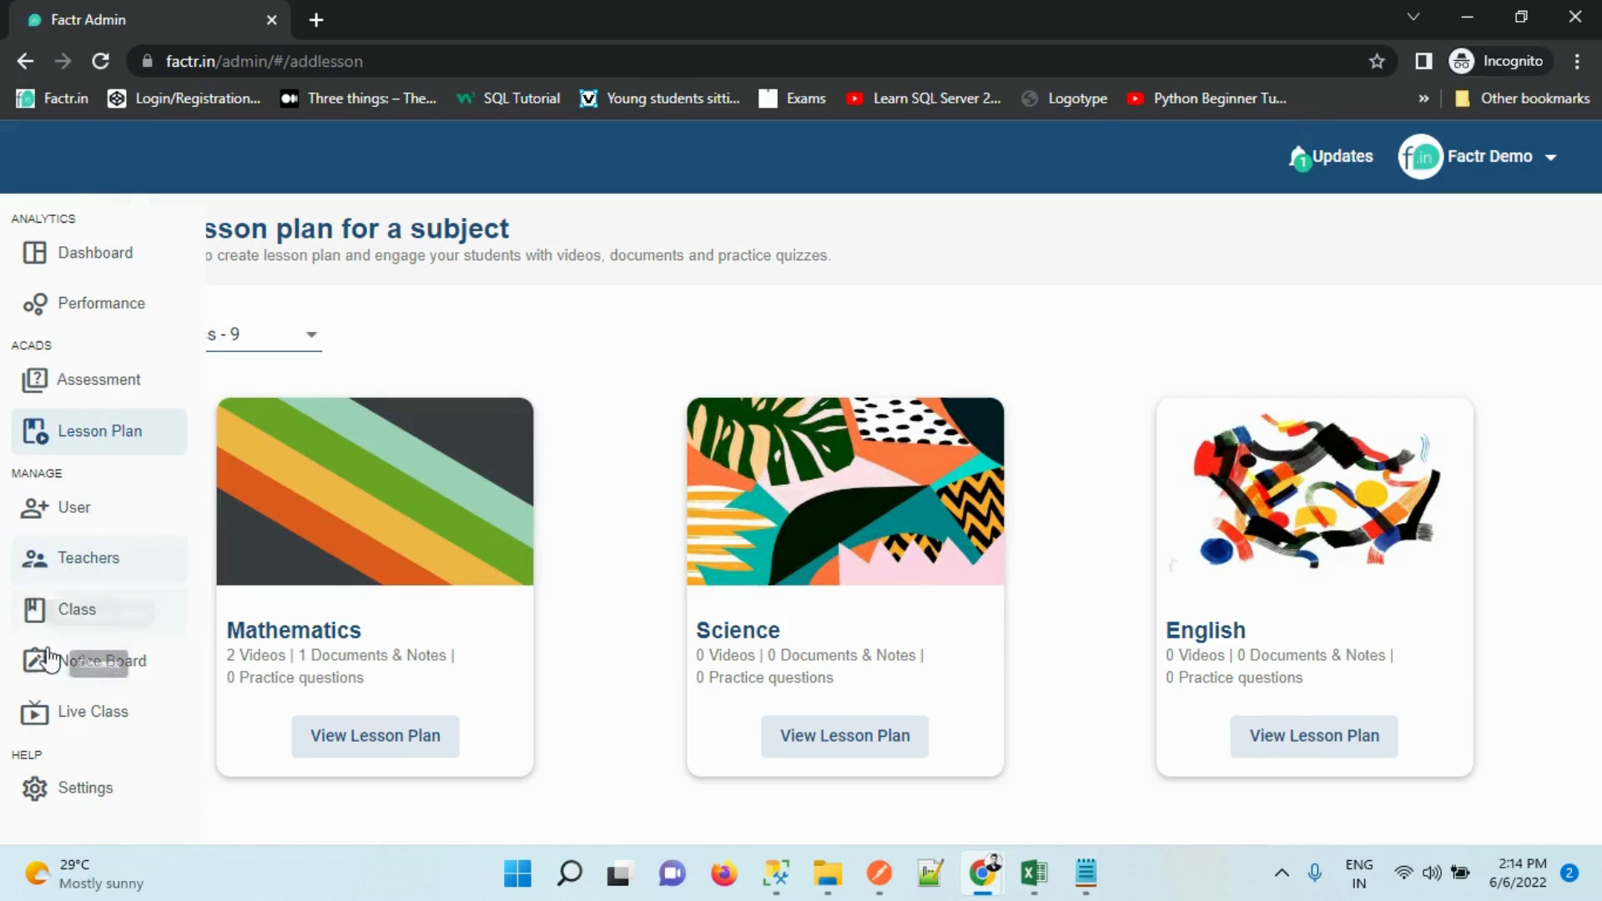
click(60, 576)
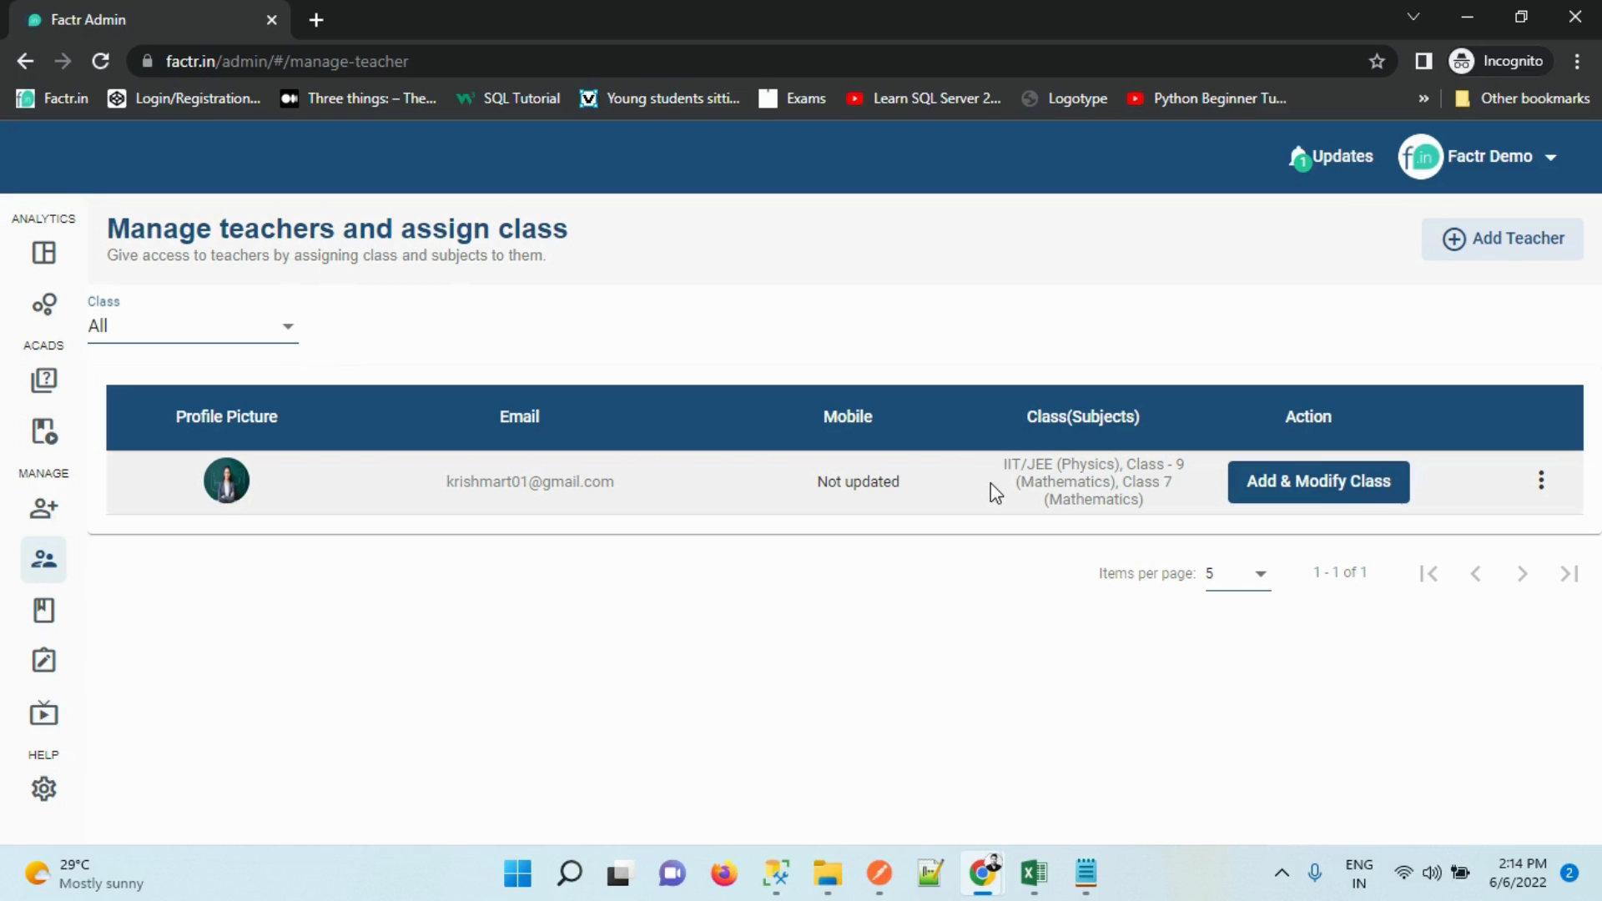
View the teacher's assigned classes, cancel the Add Teacher form, and go to the Notice Board
click(1341, 479)
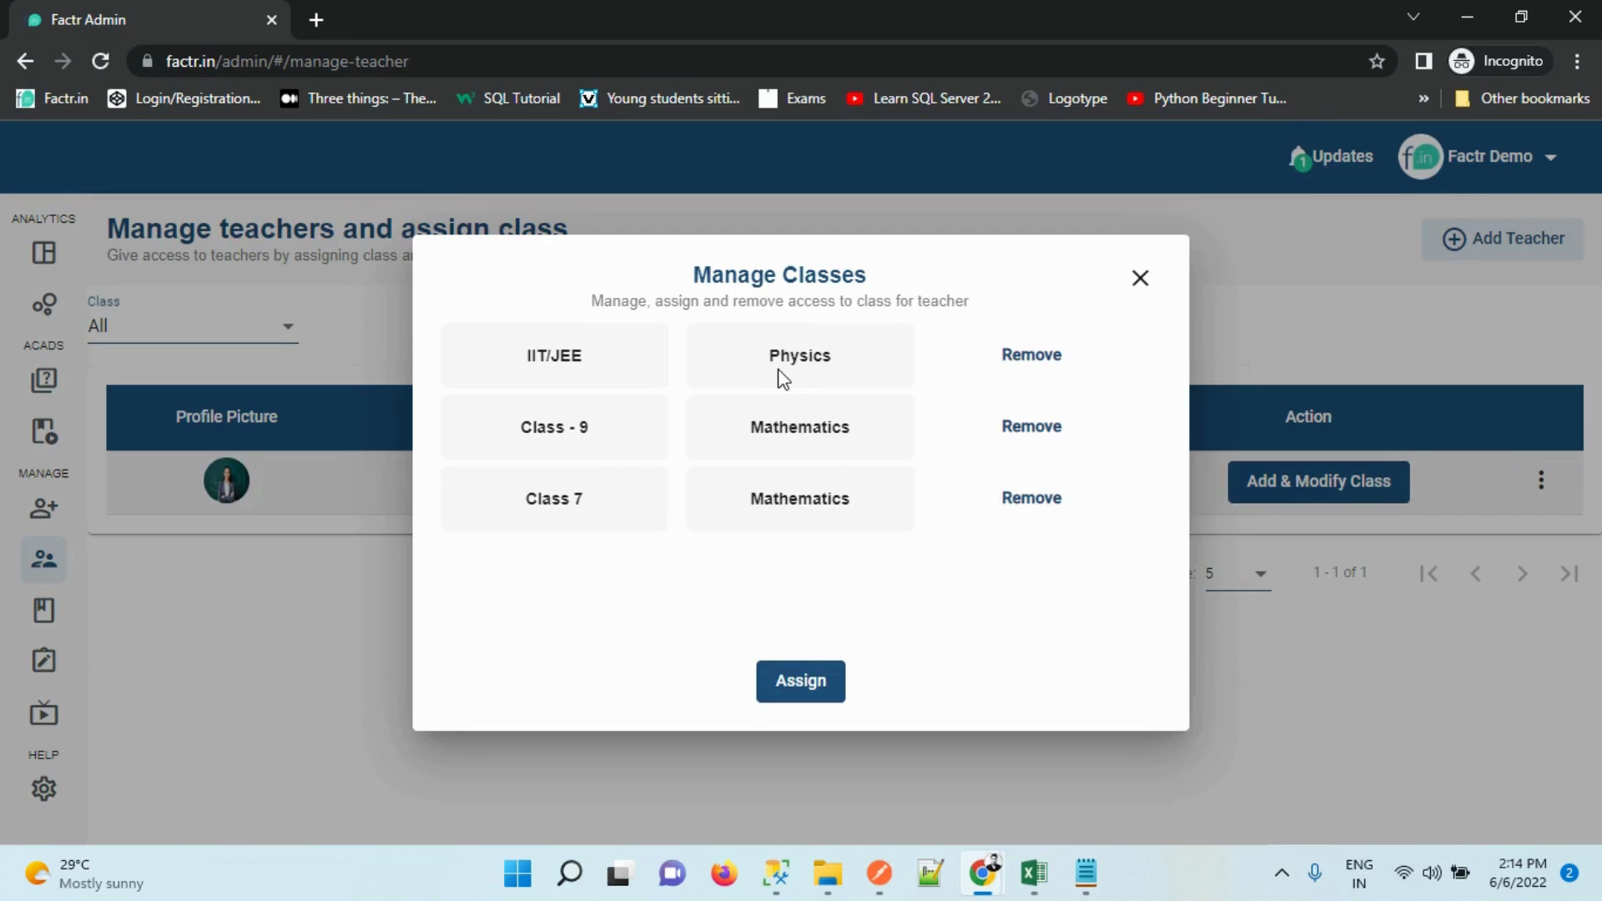
click(1139, 278)
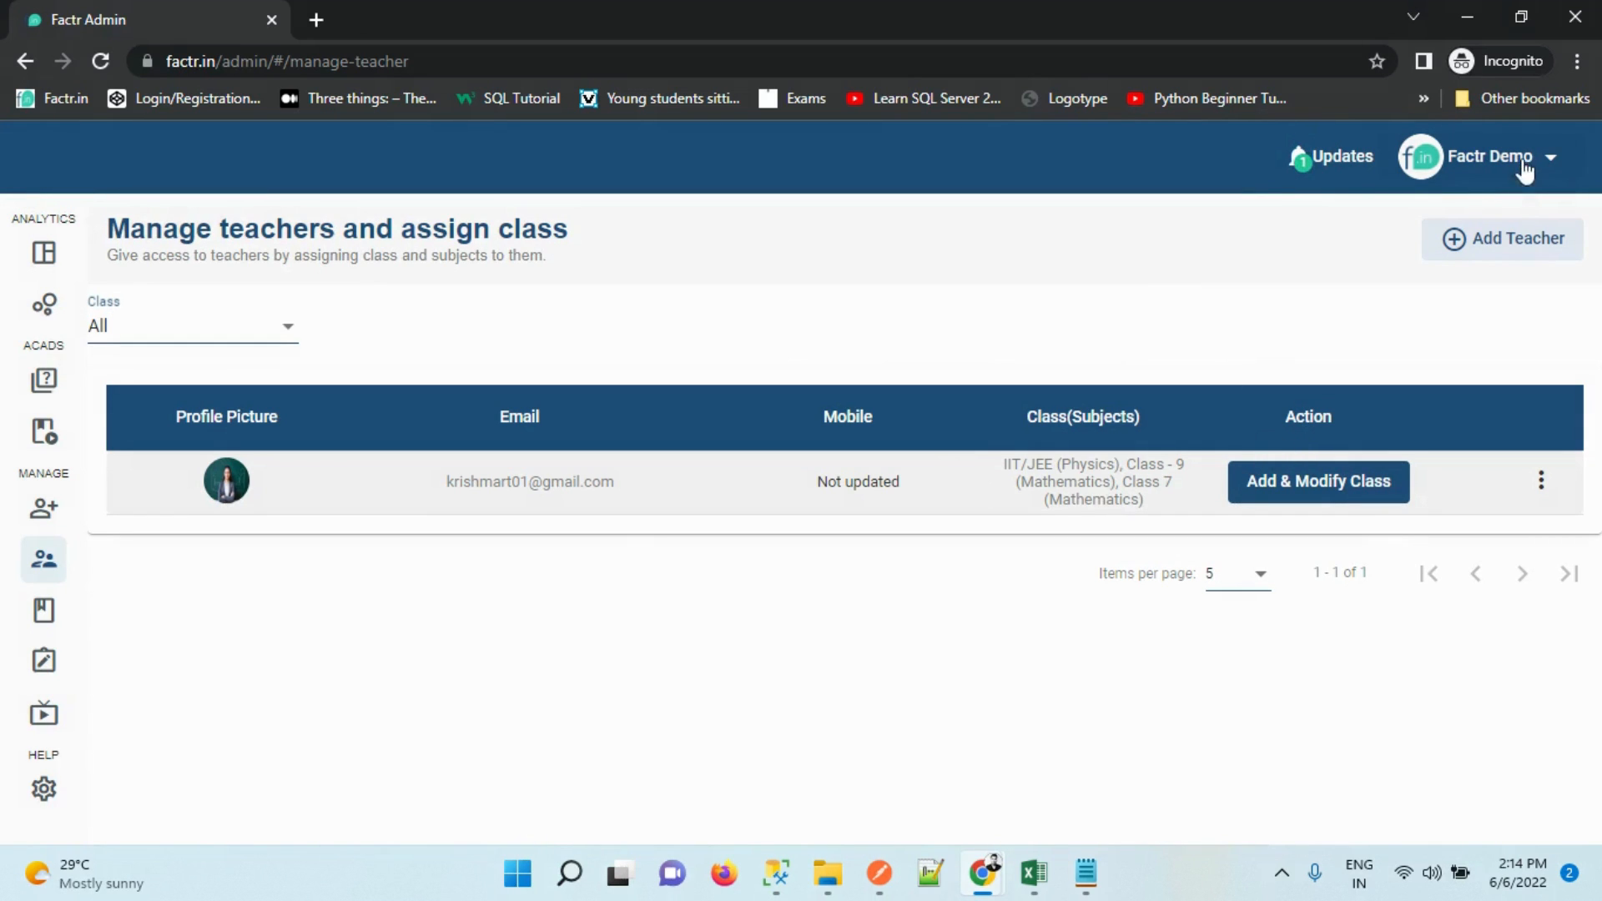
click(1502, 238)
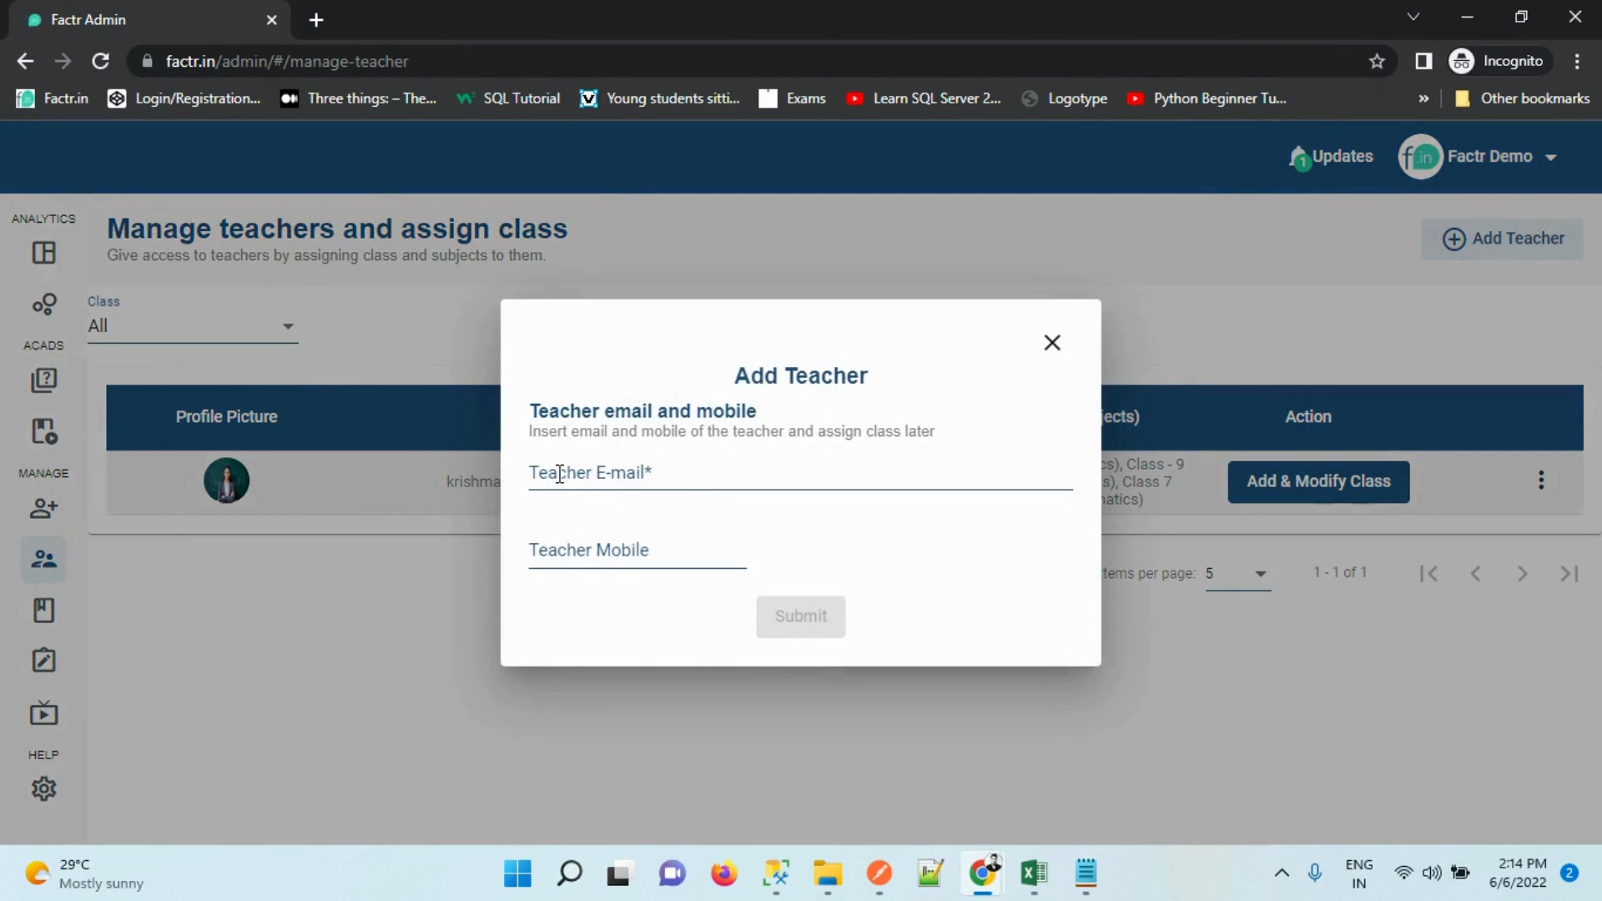
click(1040, 359)
mouse_move(50, 659)
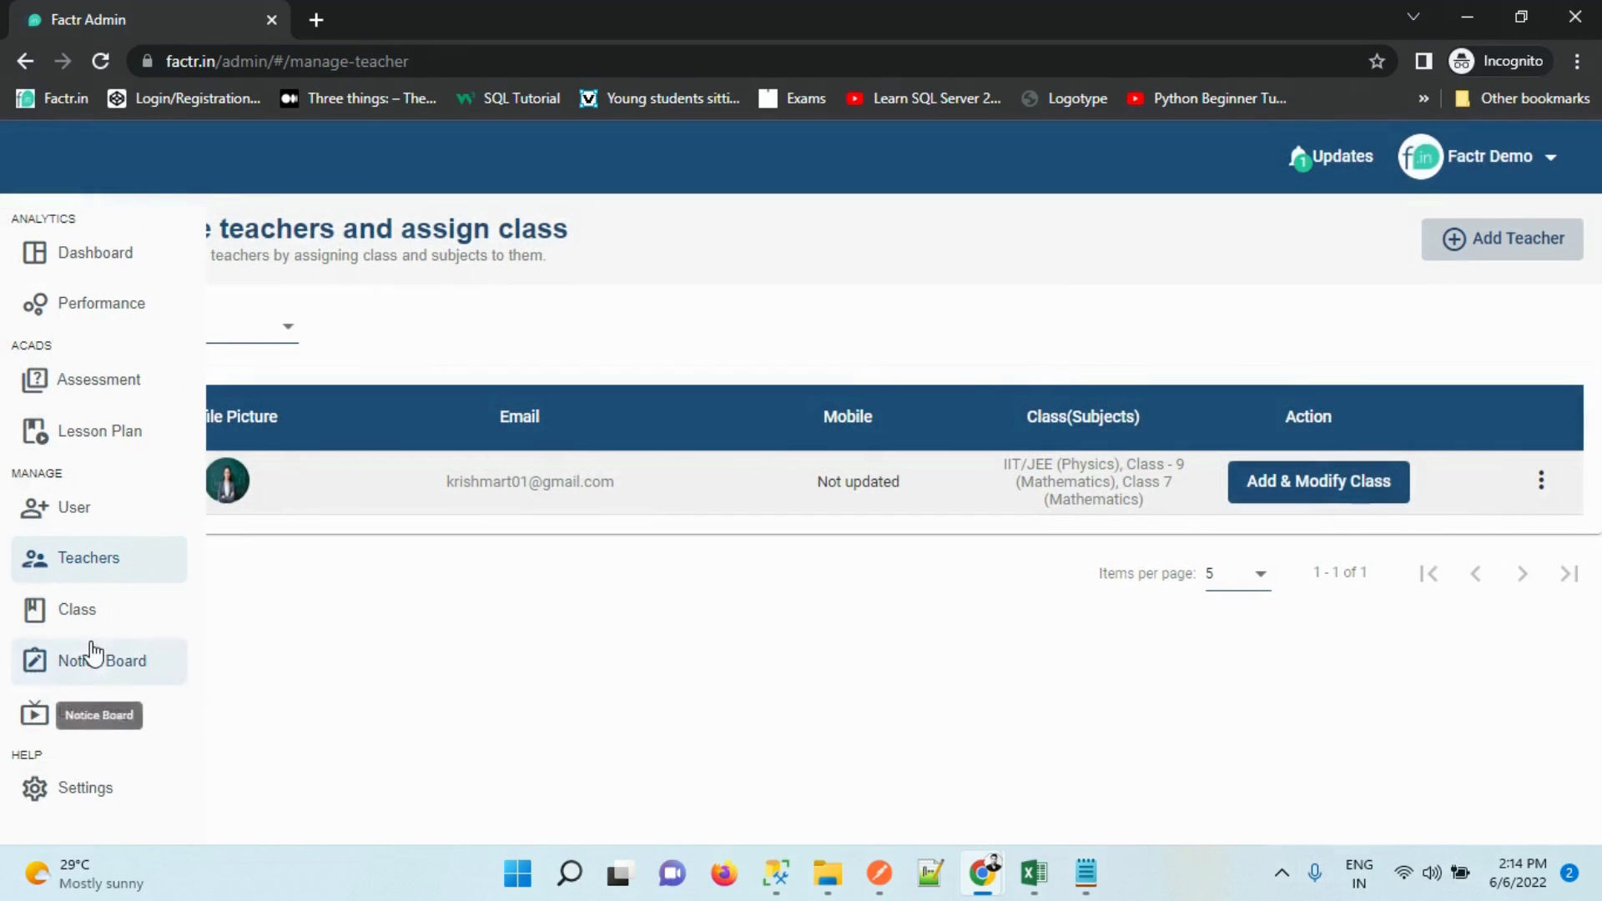
click(93, 670)
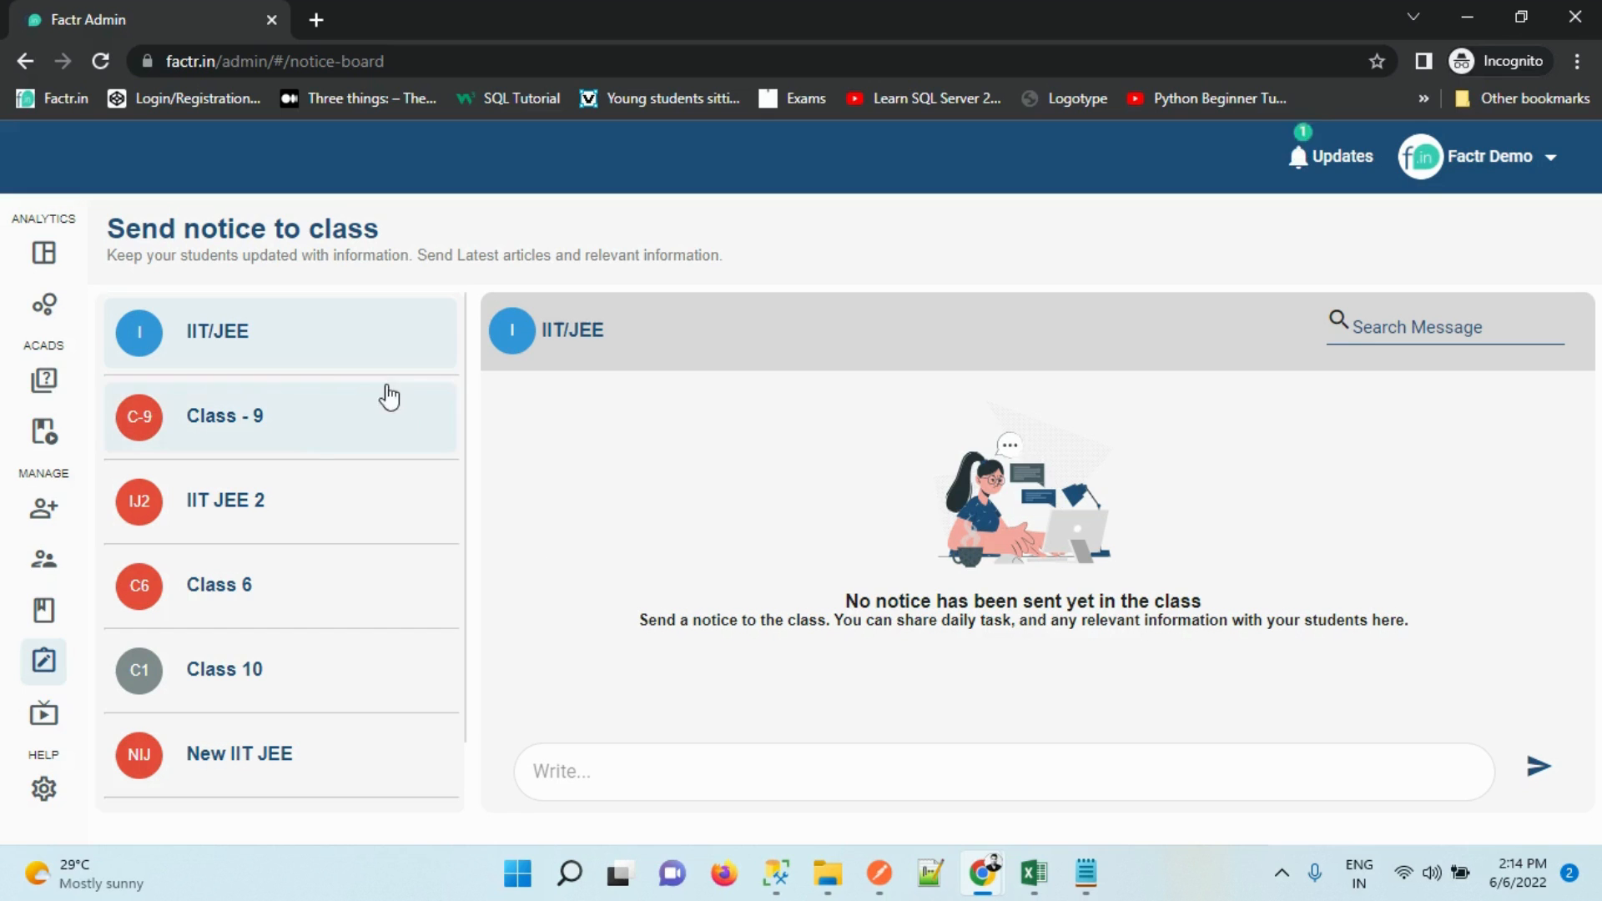
Select the Class - 9 row on the Notice Board to show its sent notices
click(295, 457)
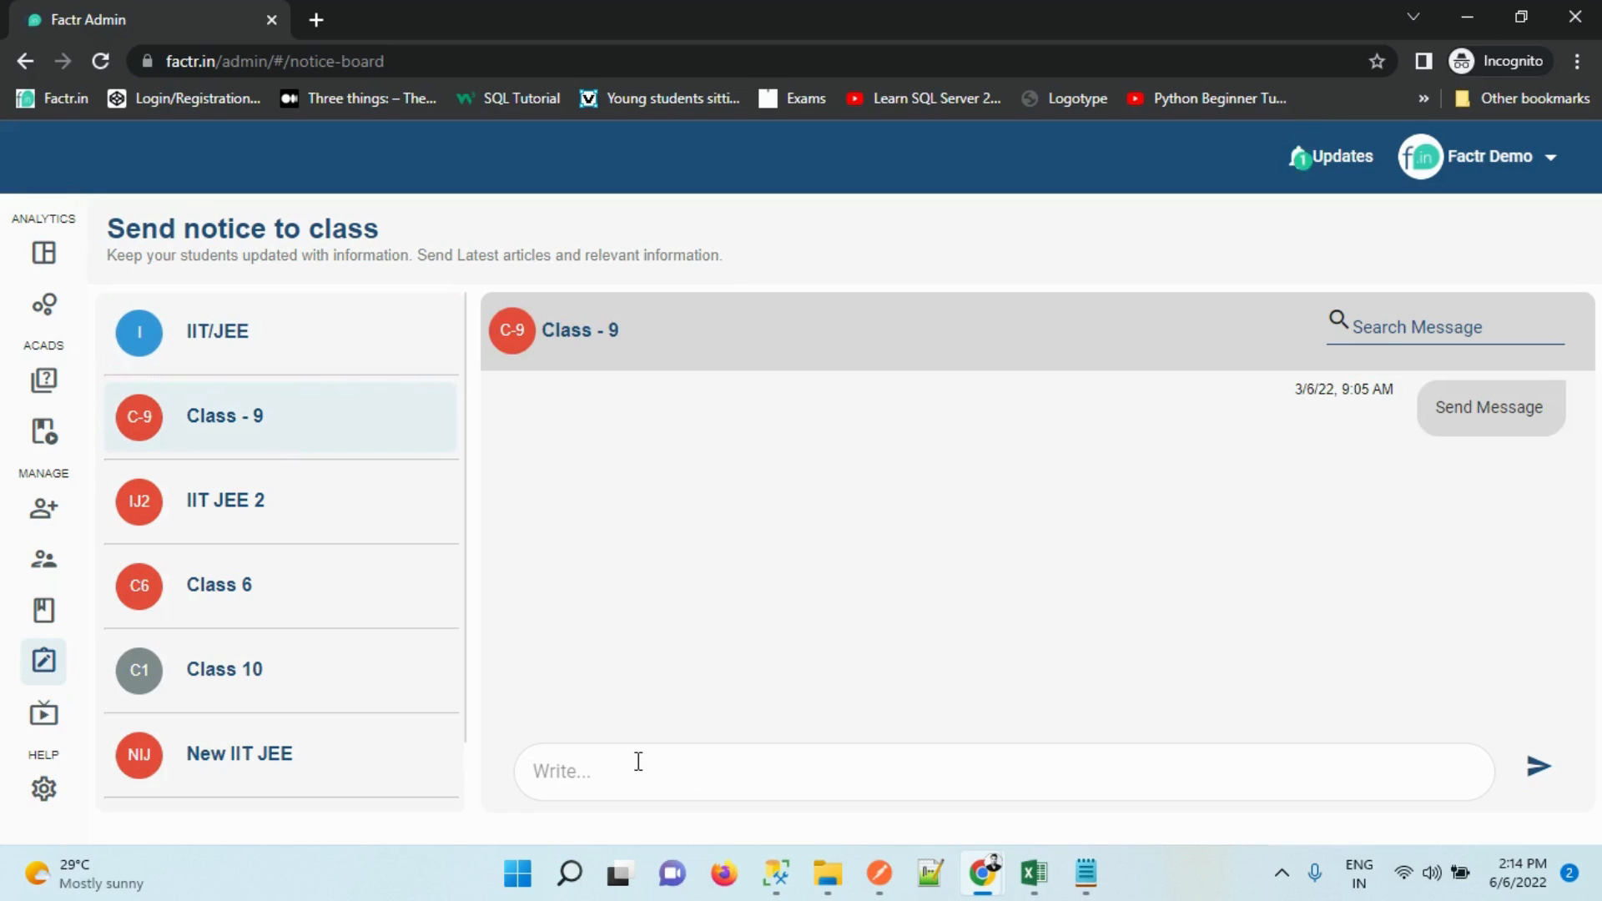
Go to Live Class management and start a new Schedule Live Class form
mouse_move(27, 710)
click(103, 714)
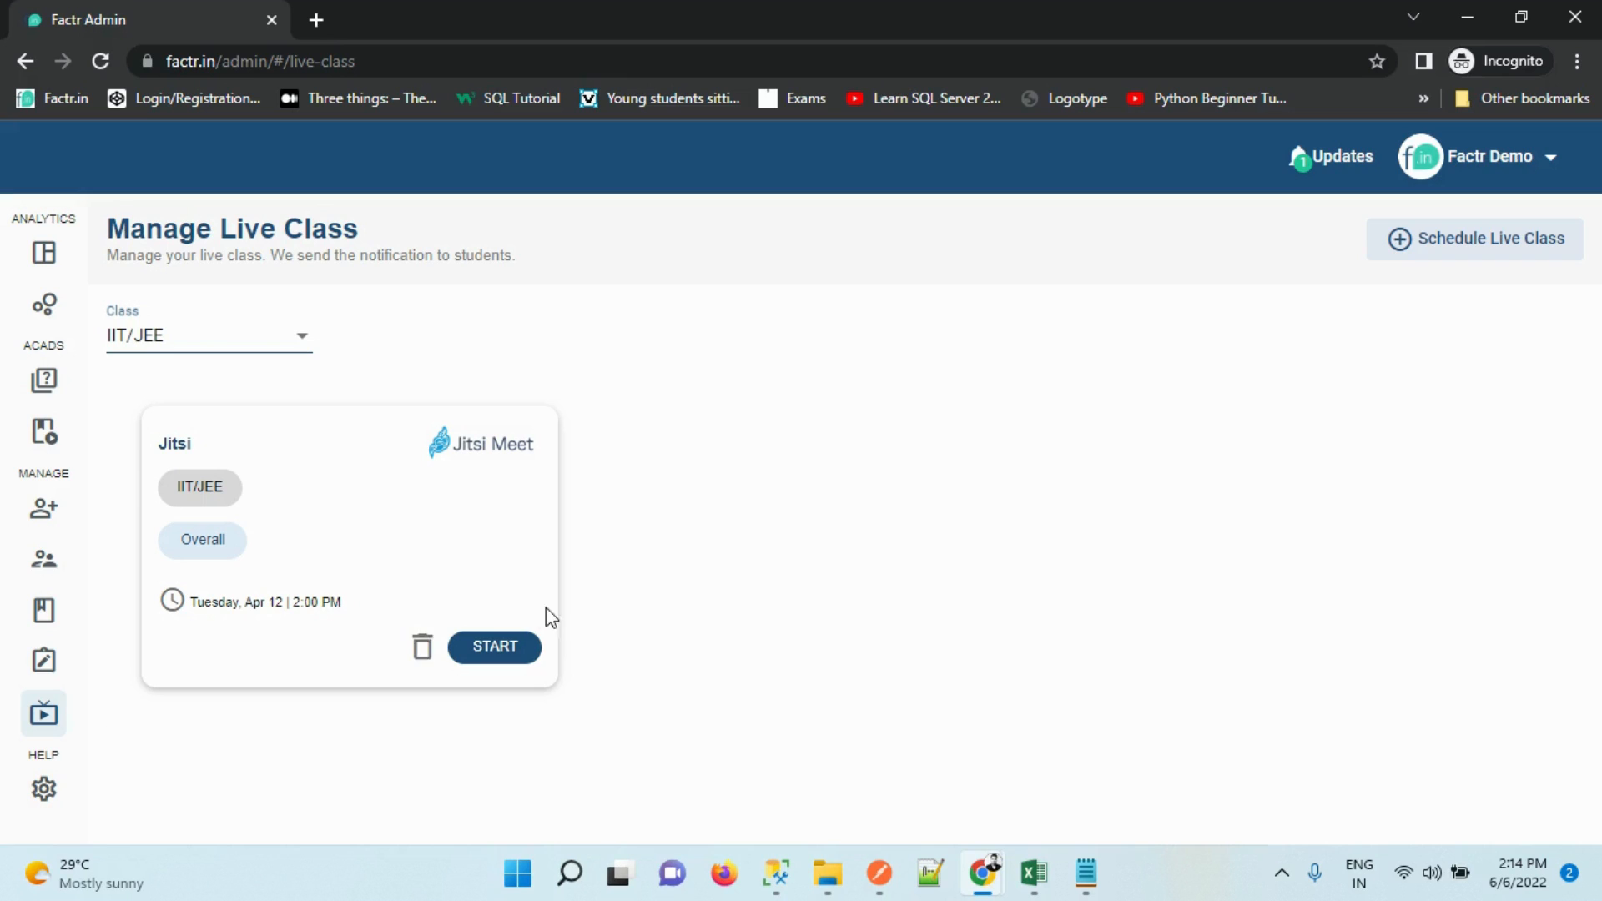
click(1425, 269)
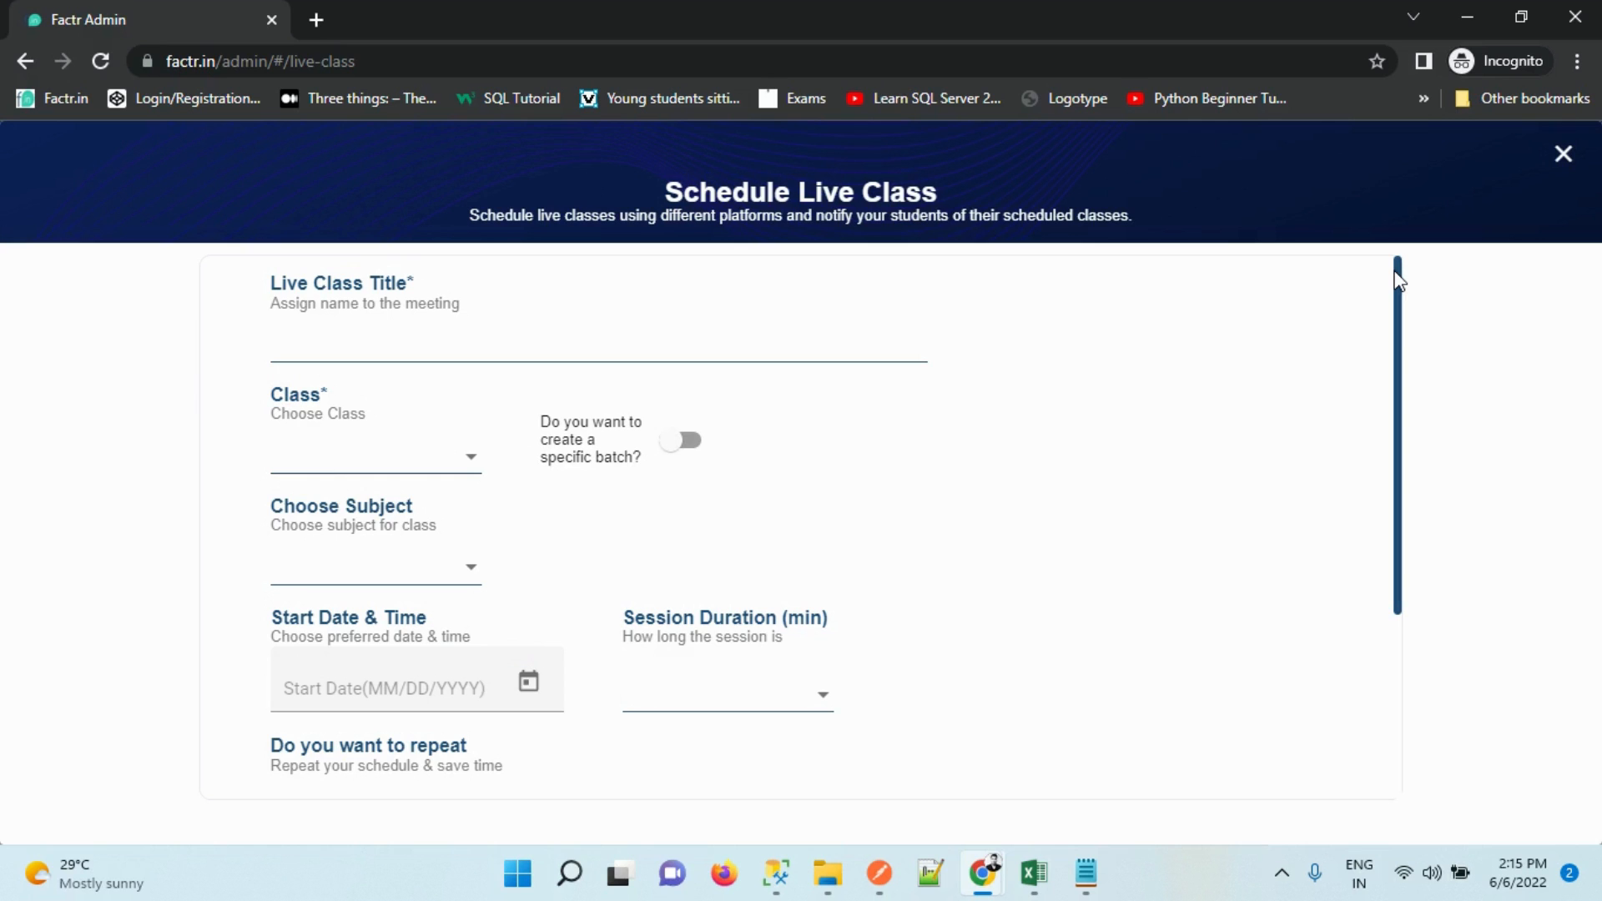
drag(1400, 281, 1370, 400)
scroll(1402, 576, down, 1)
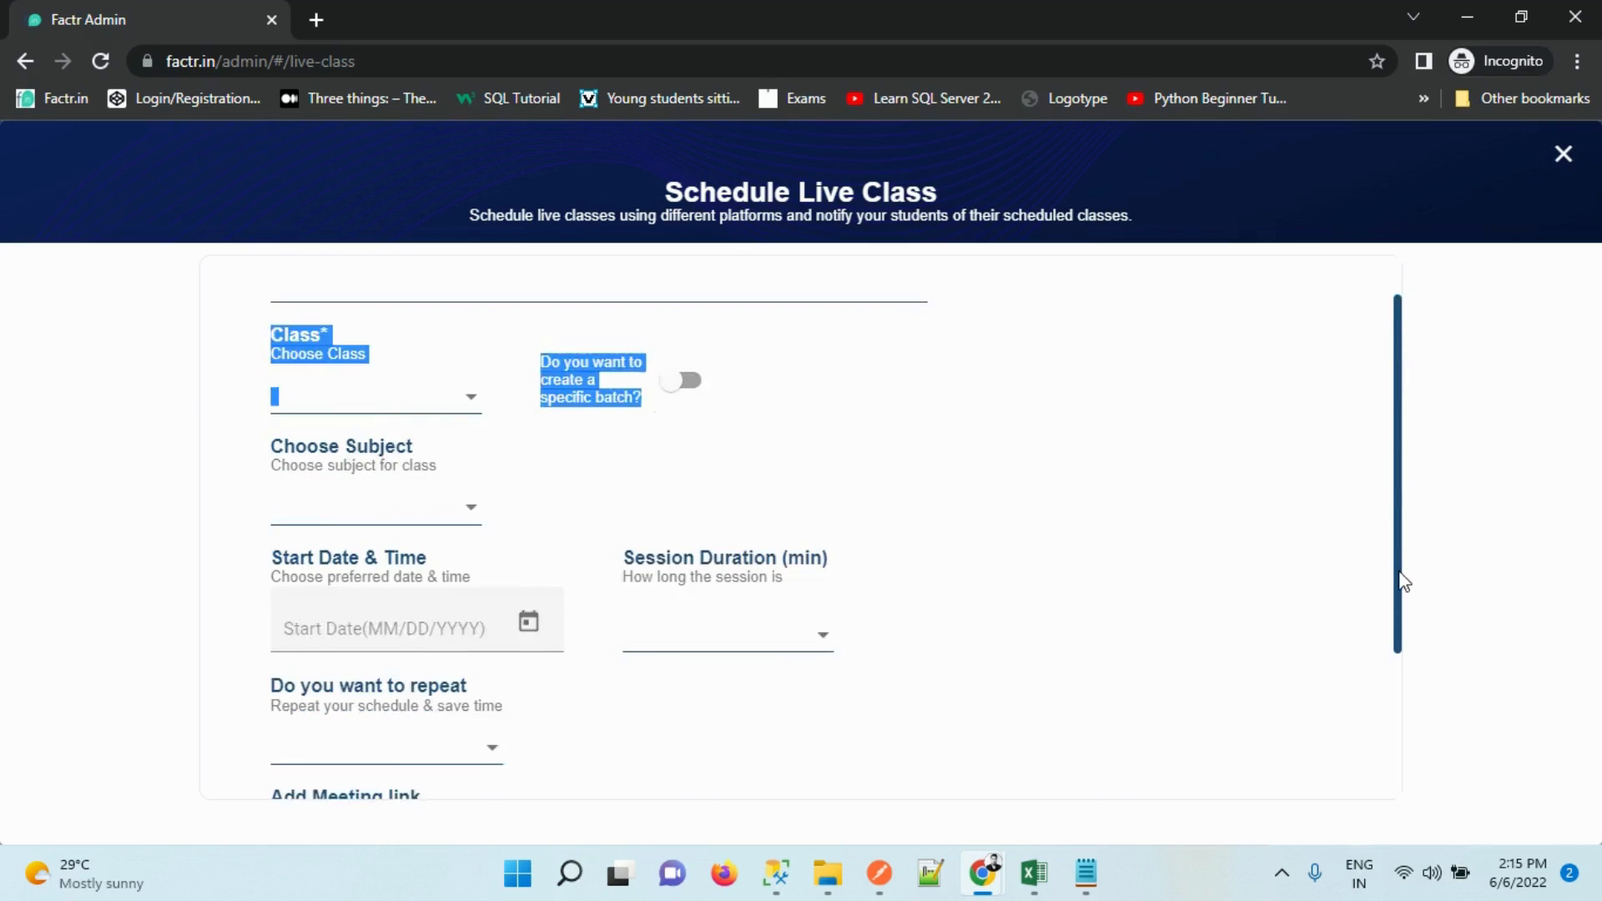
scroll(1402, 576, down, 3)
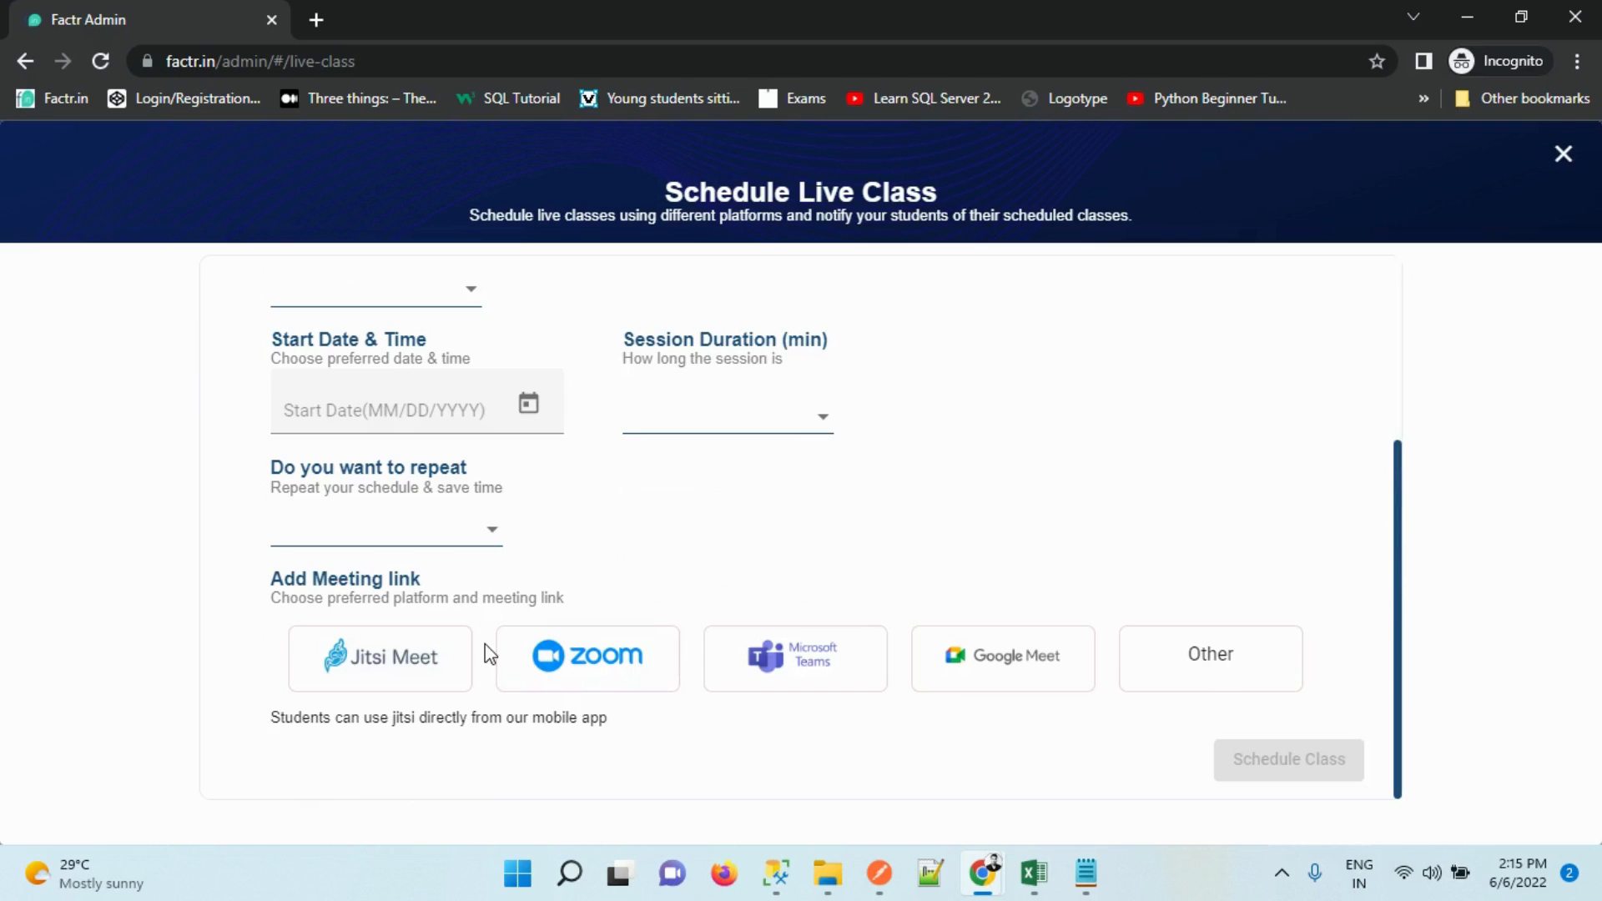
Try the Zoom, Google Meet, Teams and Other platforms, ending back on Jitsi Meet
click(513, 664)
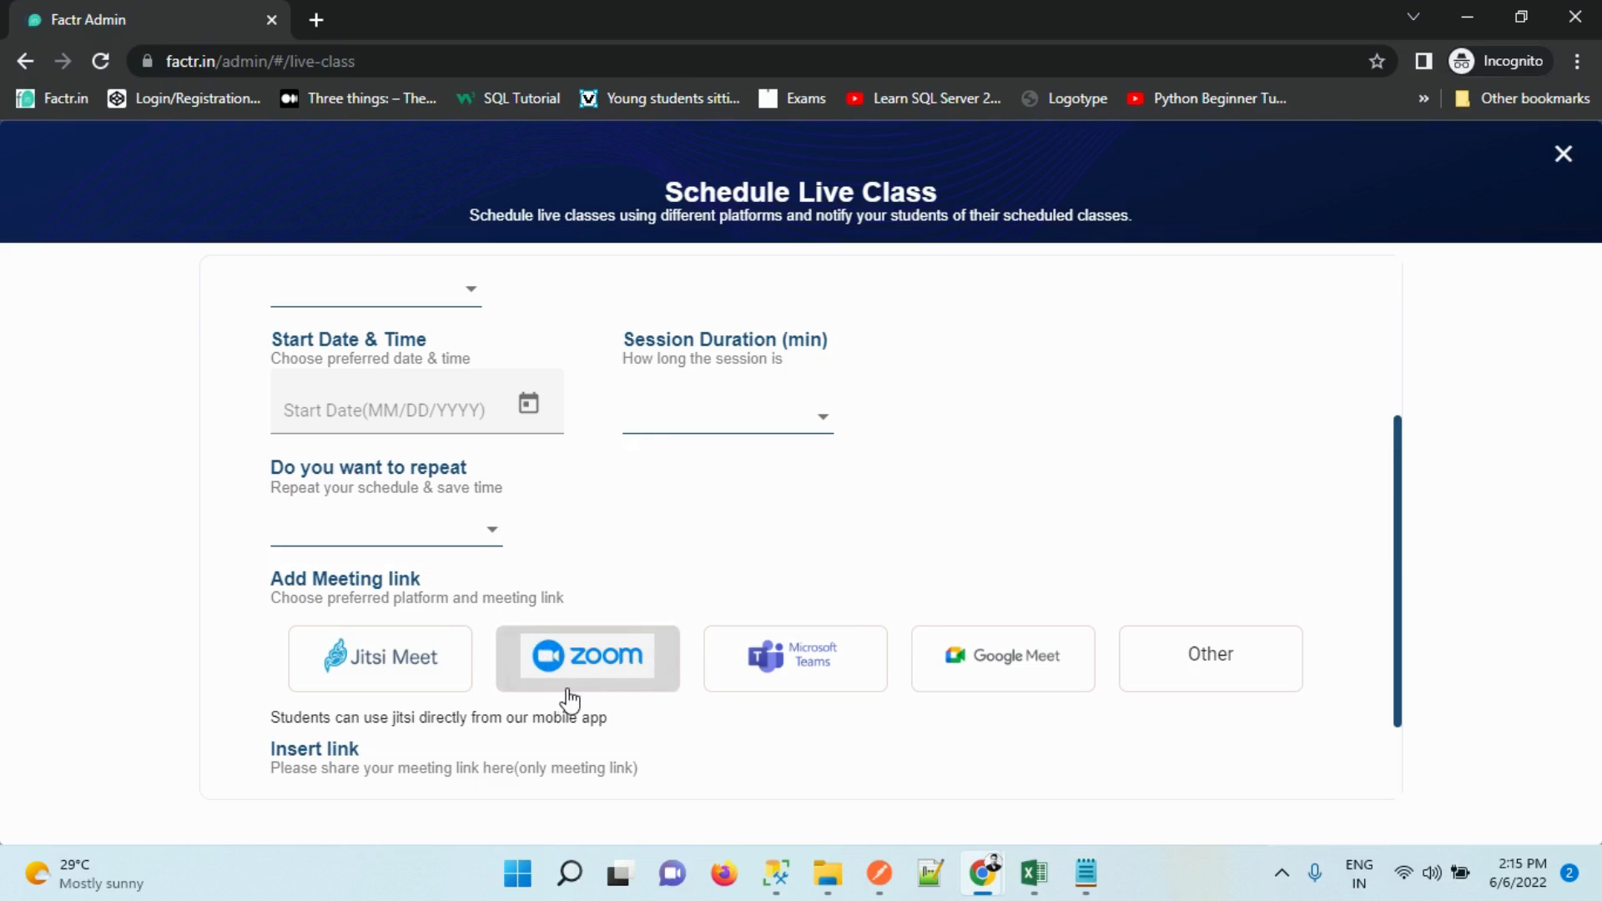
scroll(1399, 512, down, 2)
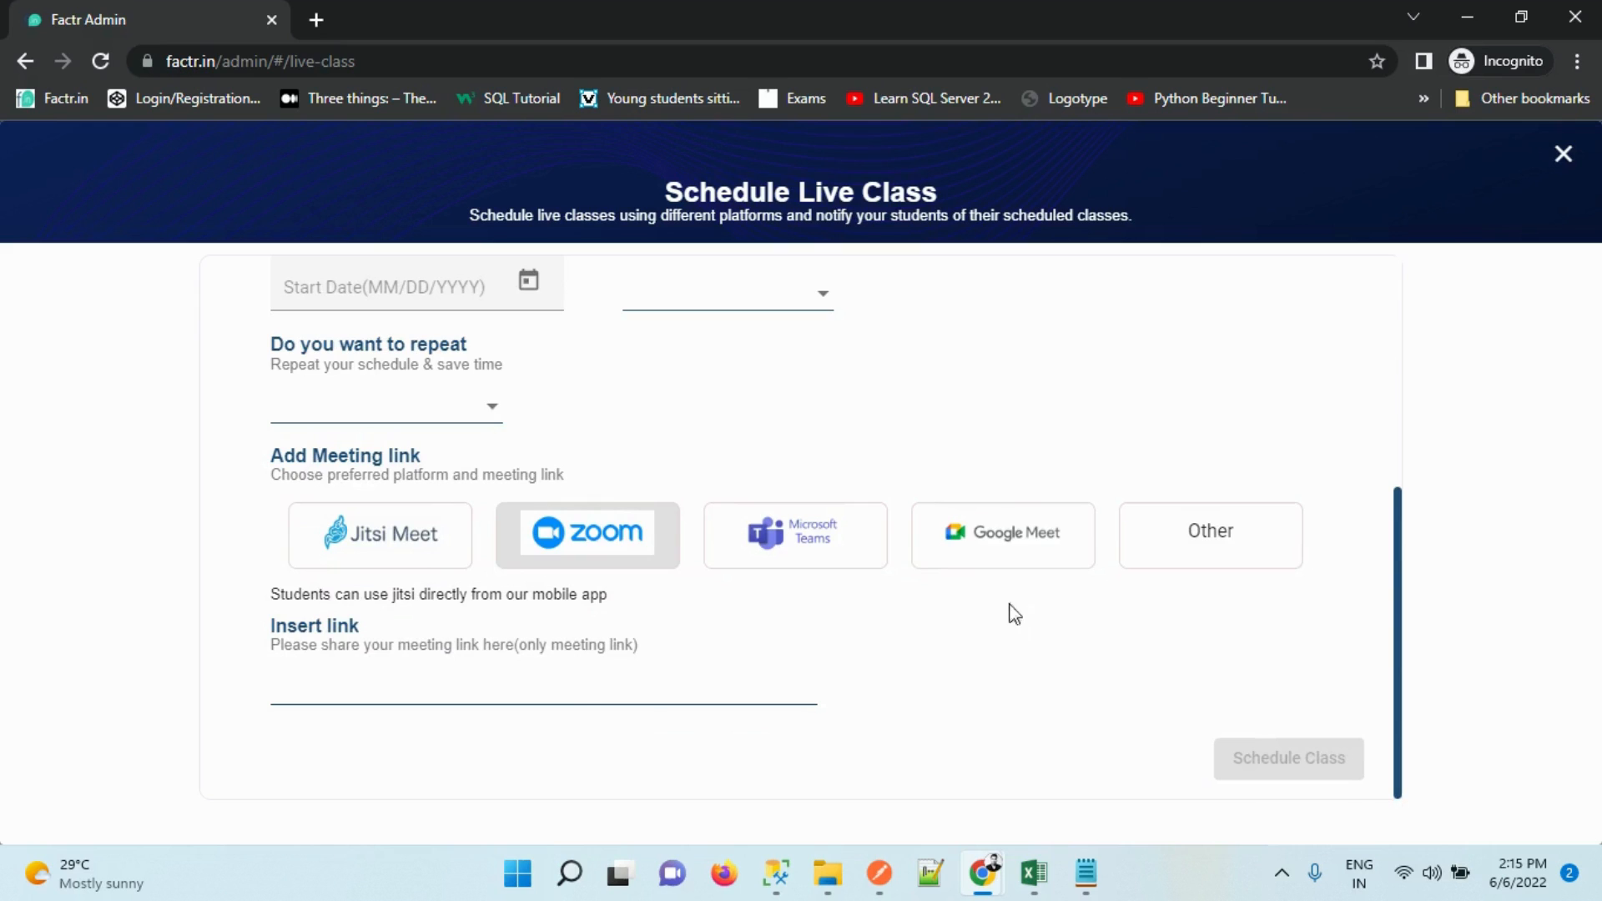
click(1026, 549)
click(413, 696)
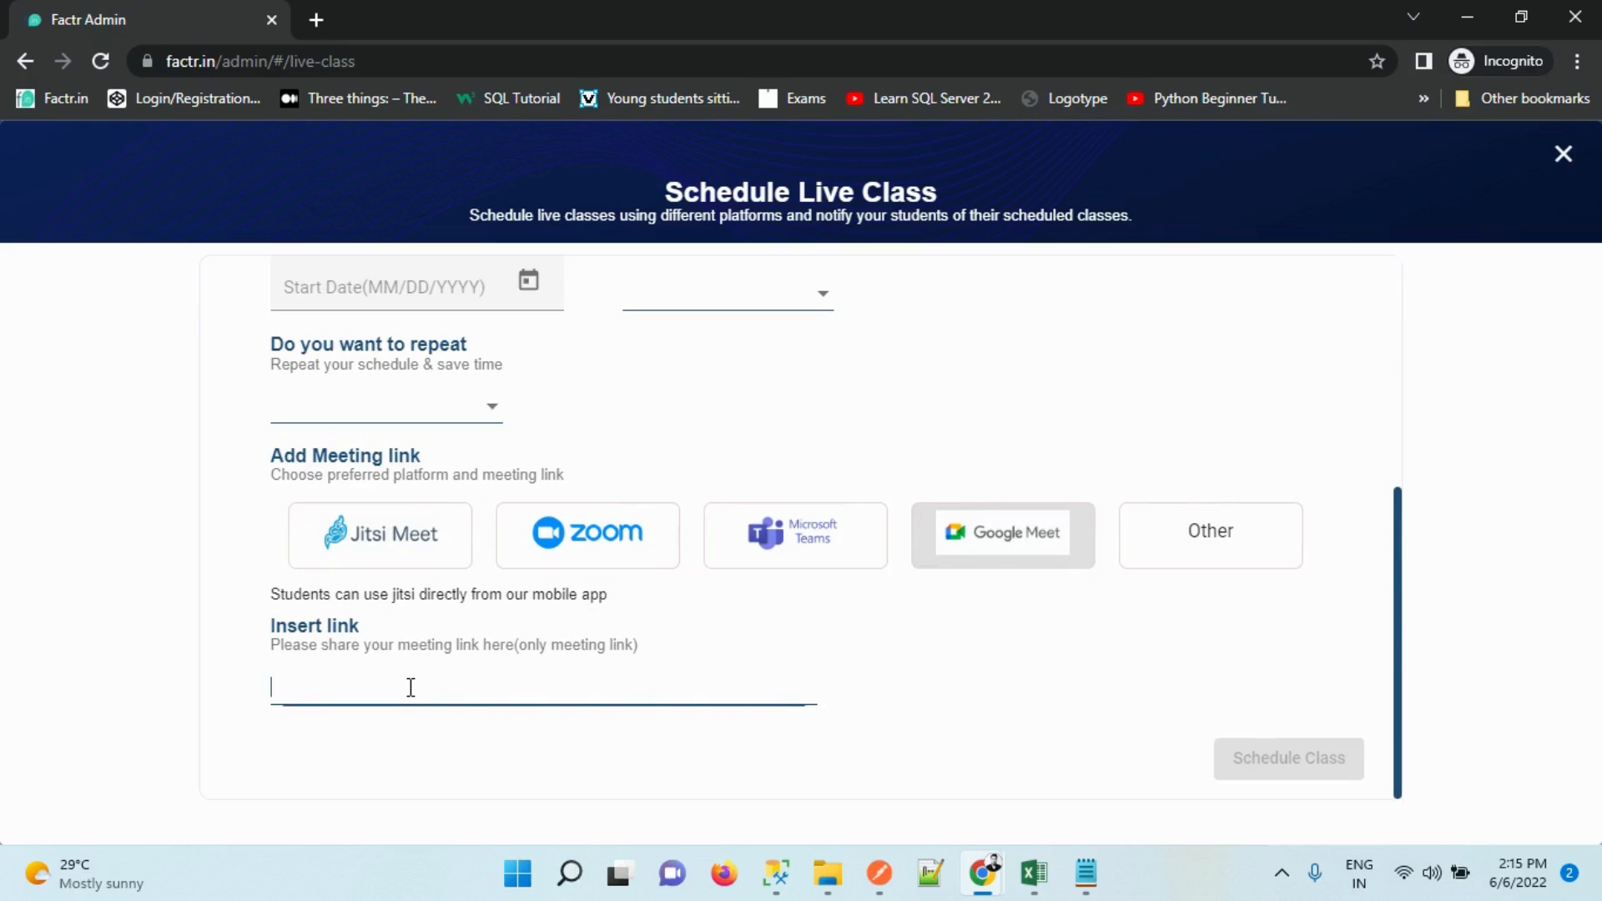
click(783, 550)
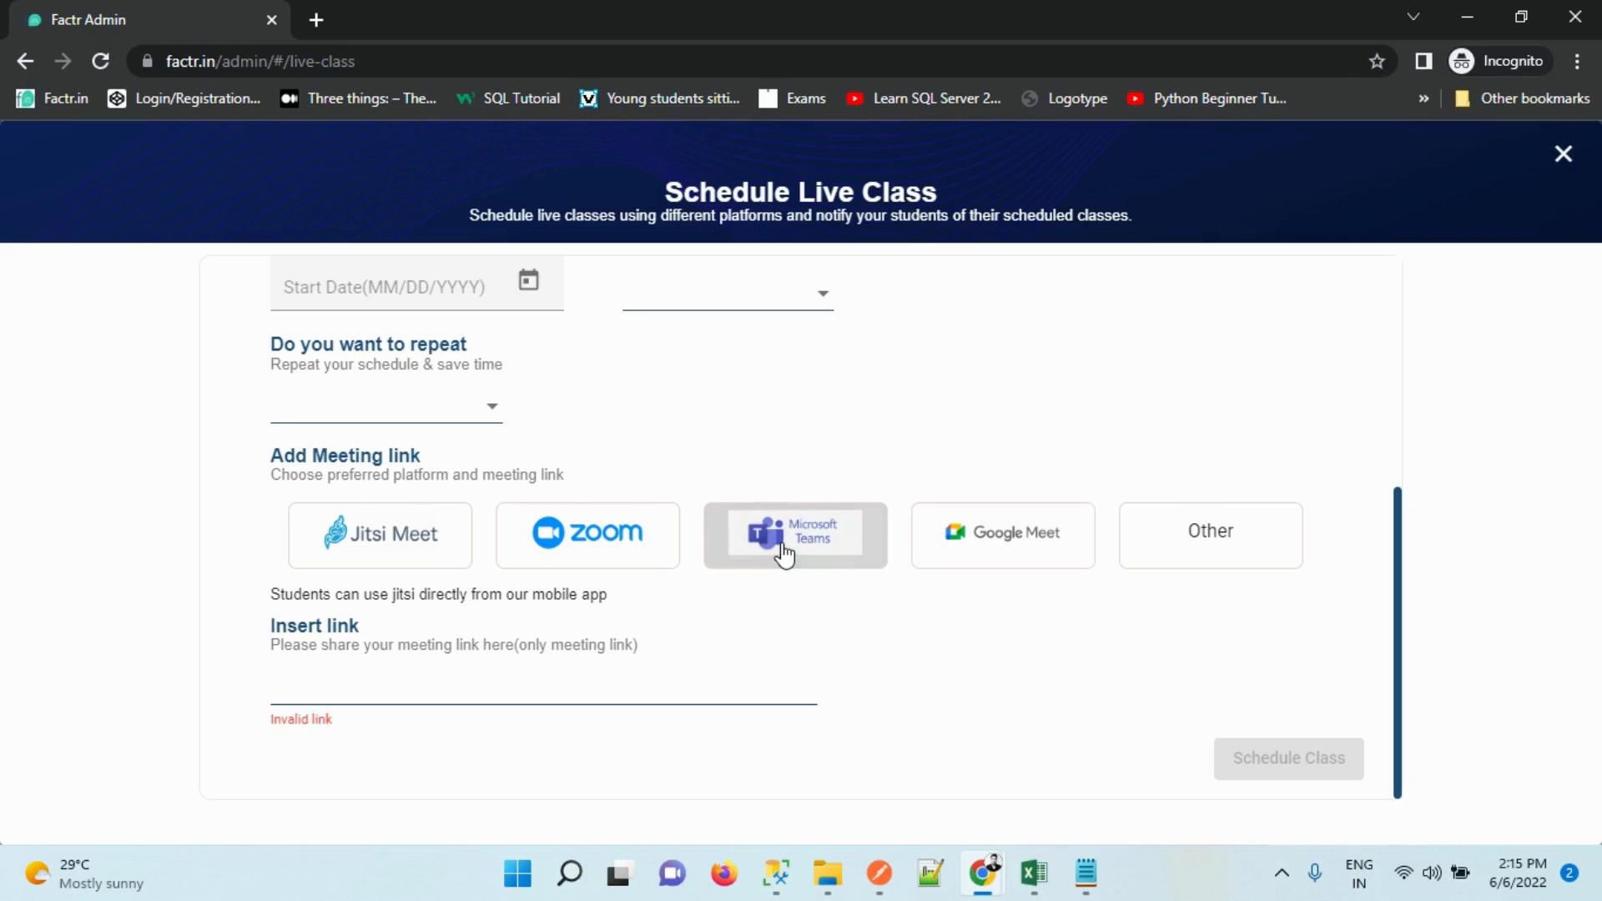
click(1240, 549)
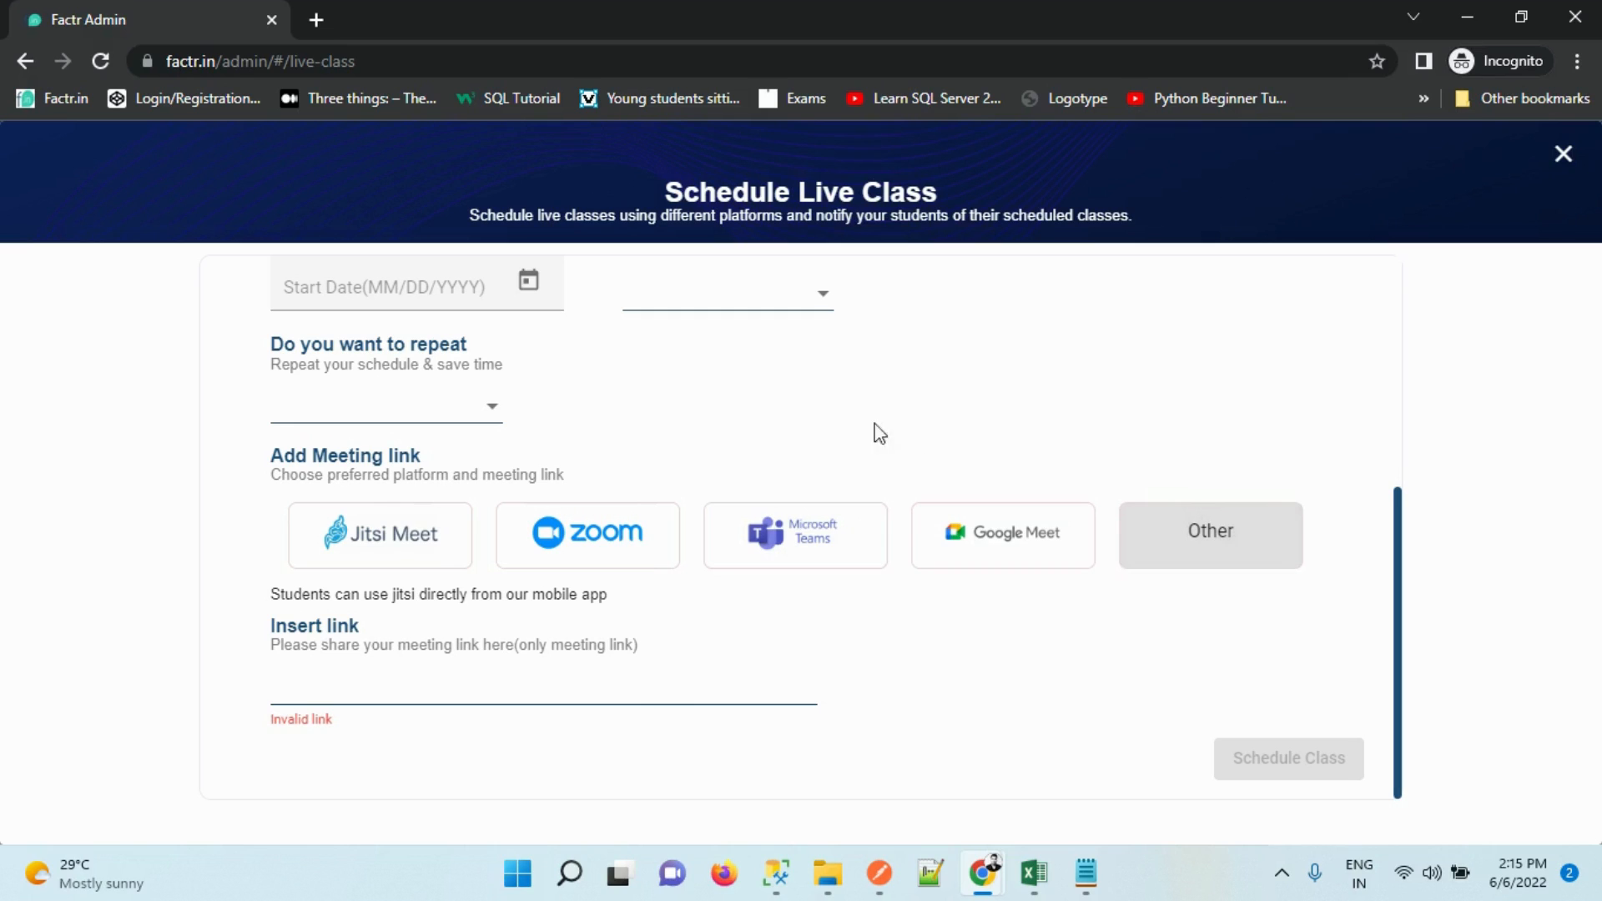
click(334, 550)
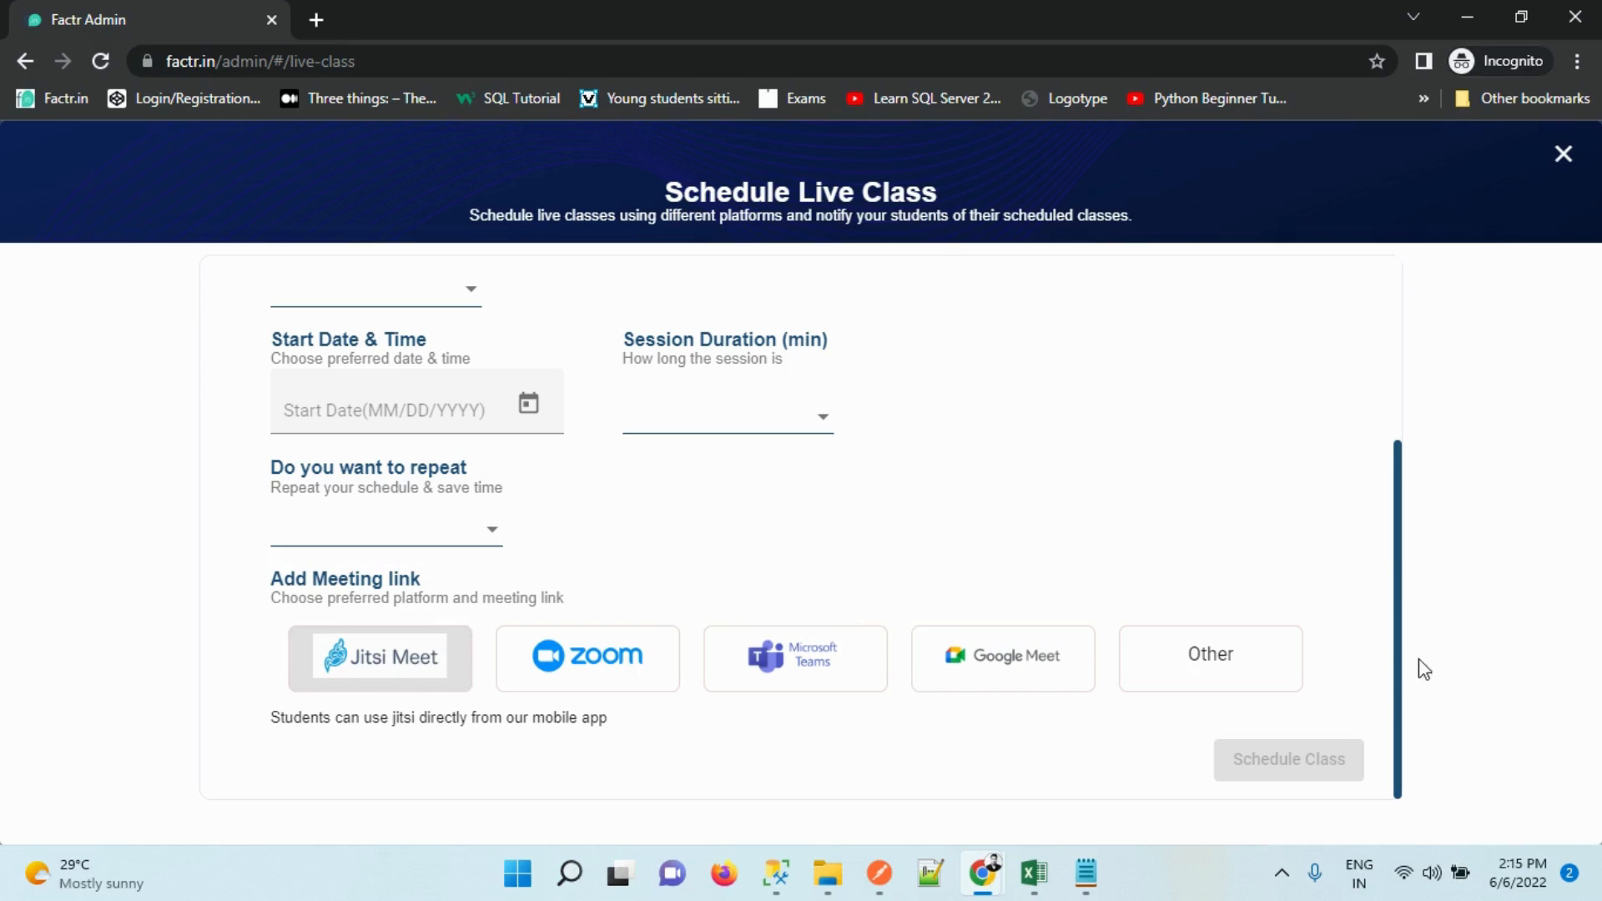
Close the scheduling form without saving and open the Account Details settings
drag(1399, 650, 1388, 383)
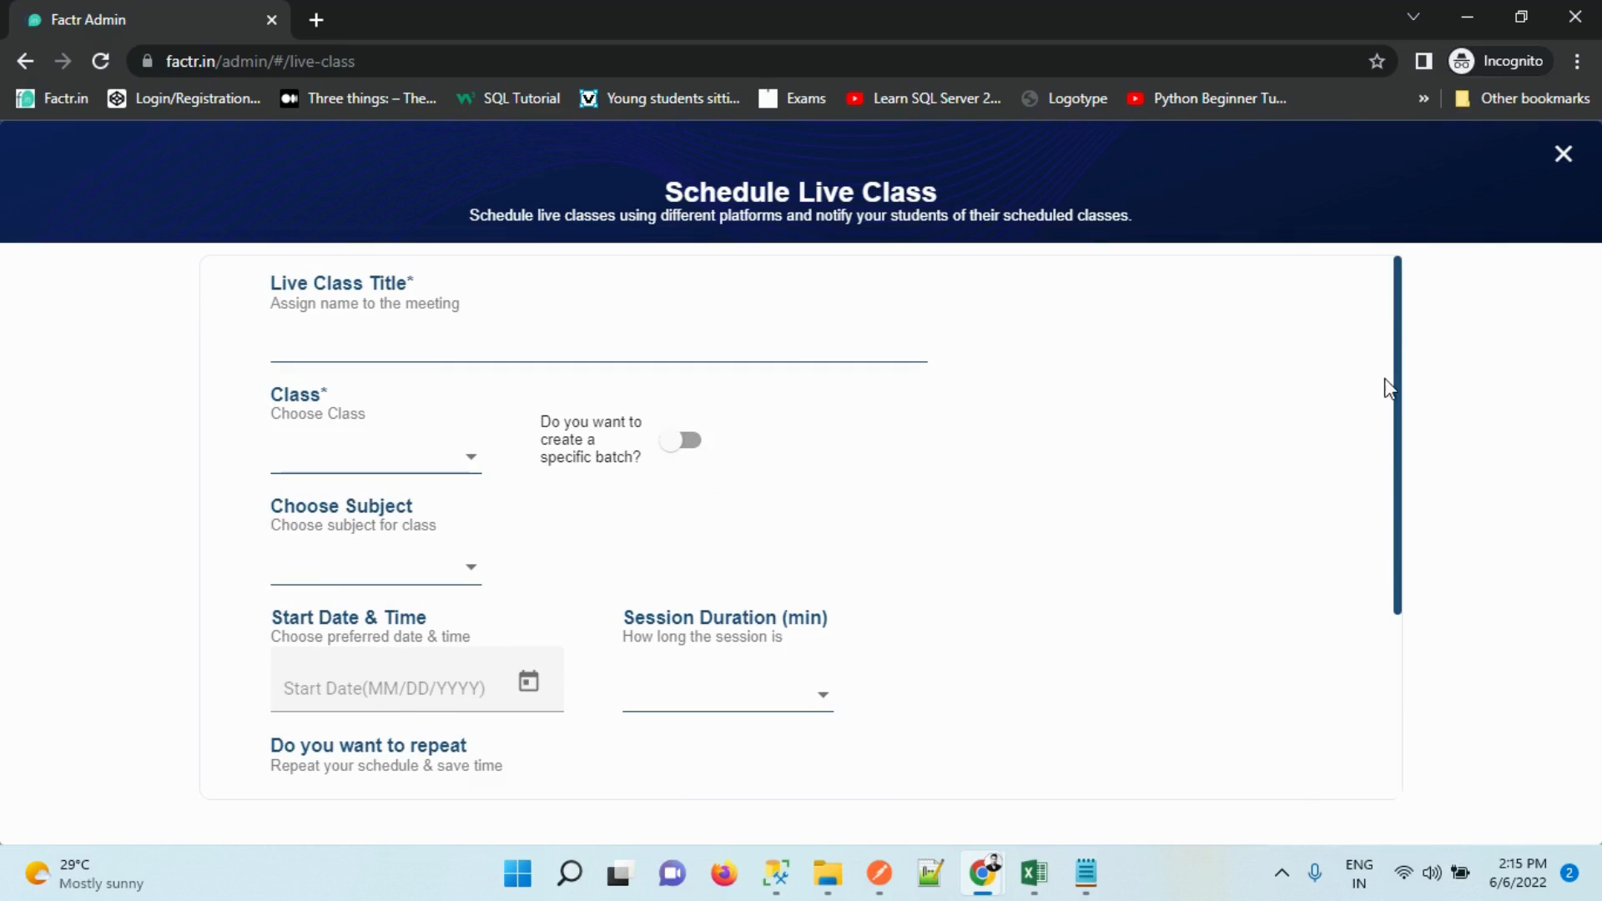
click(1552, 167)
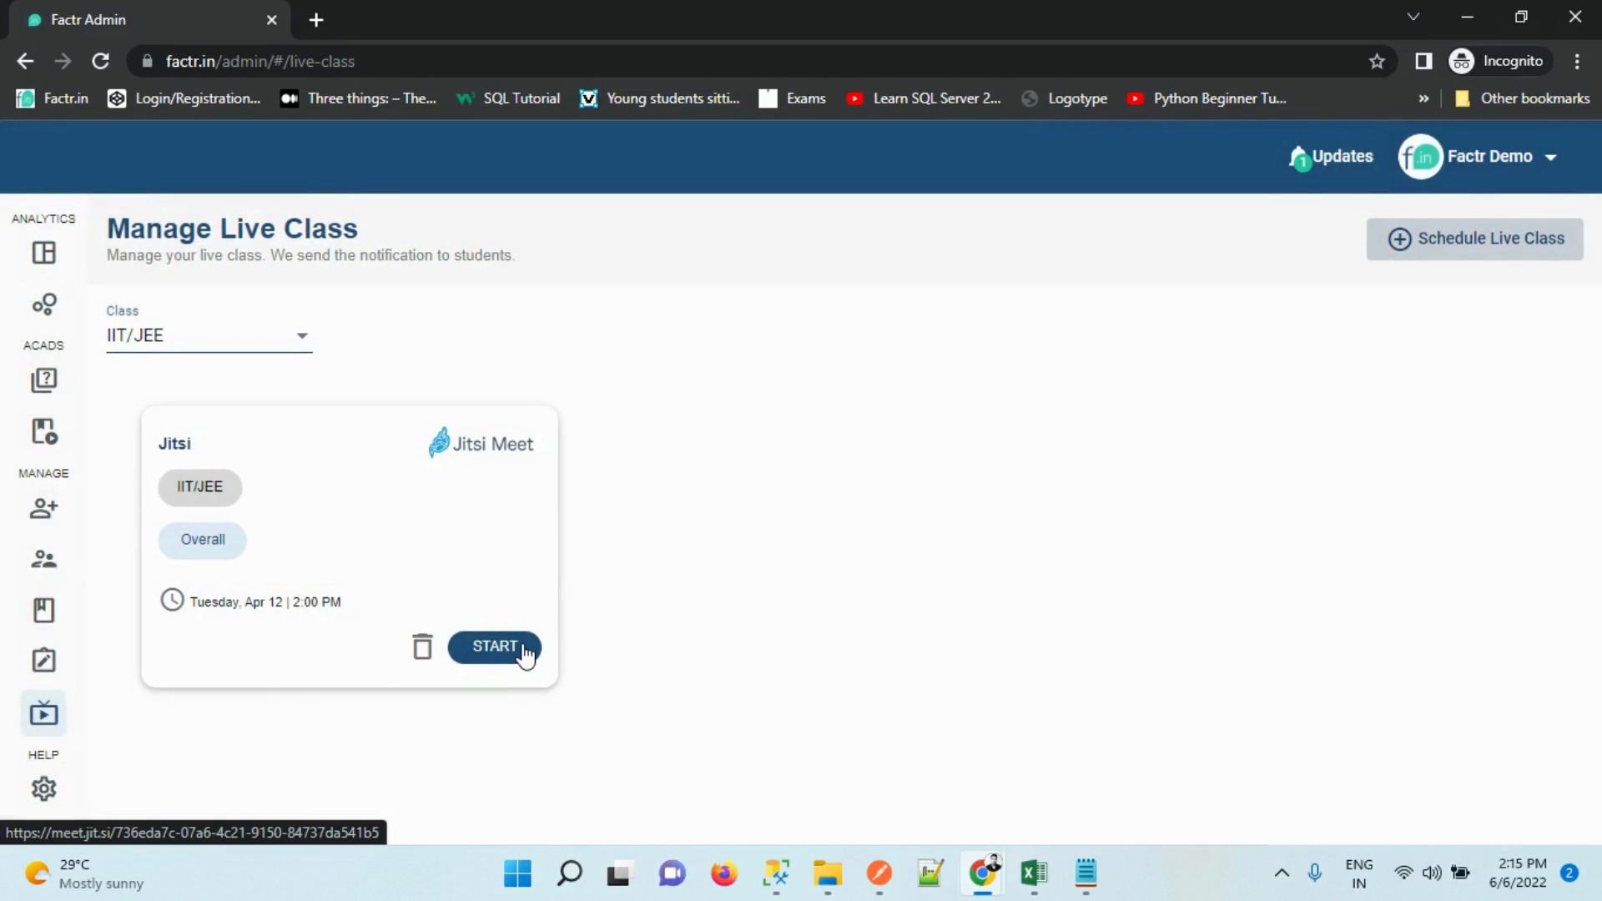
mouse_move(5, 522)
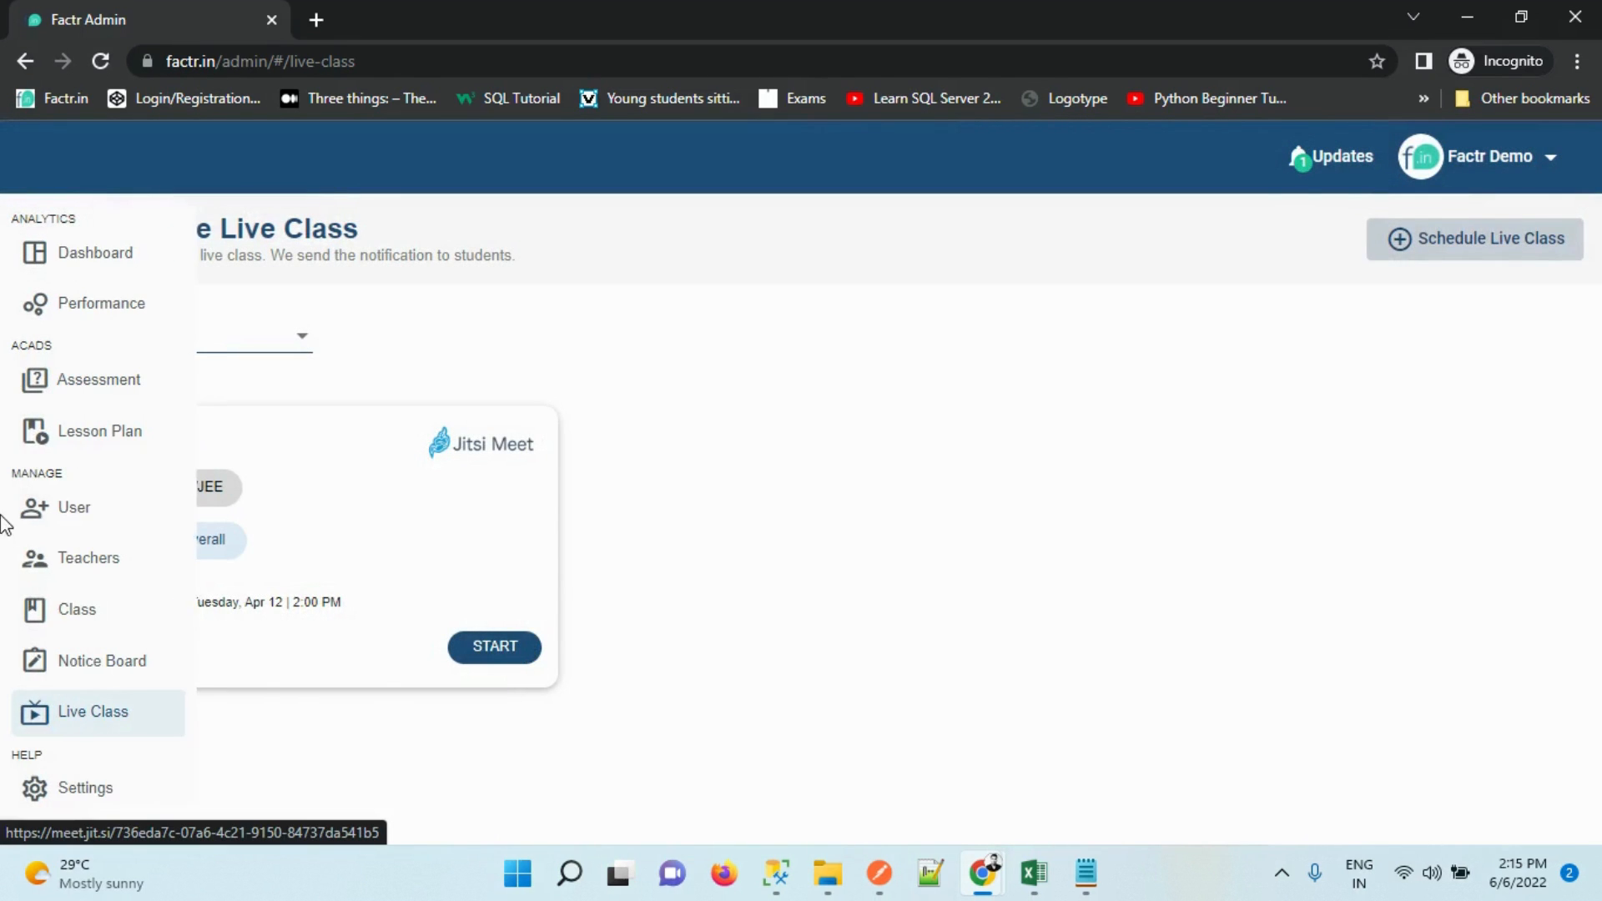
click(58, 786)
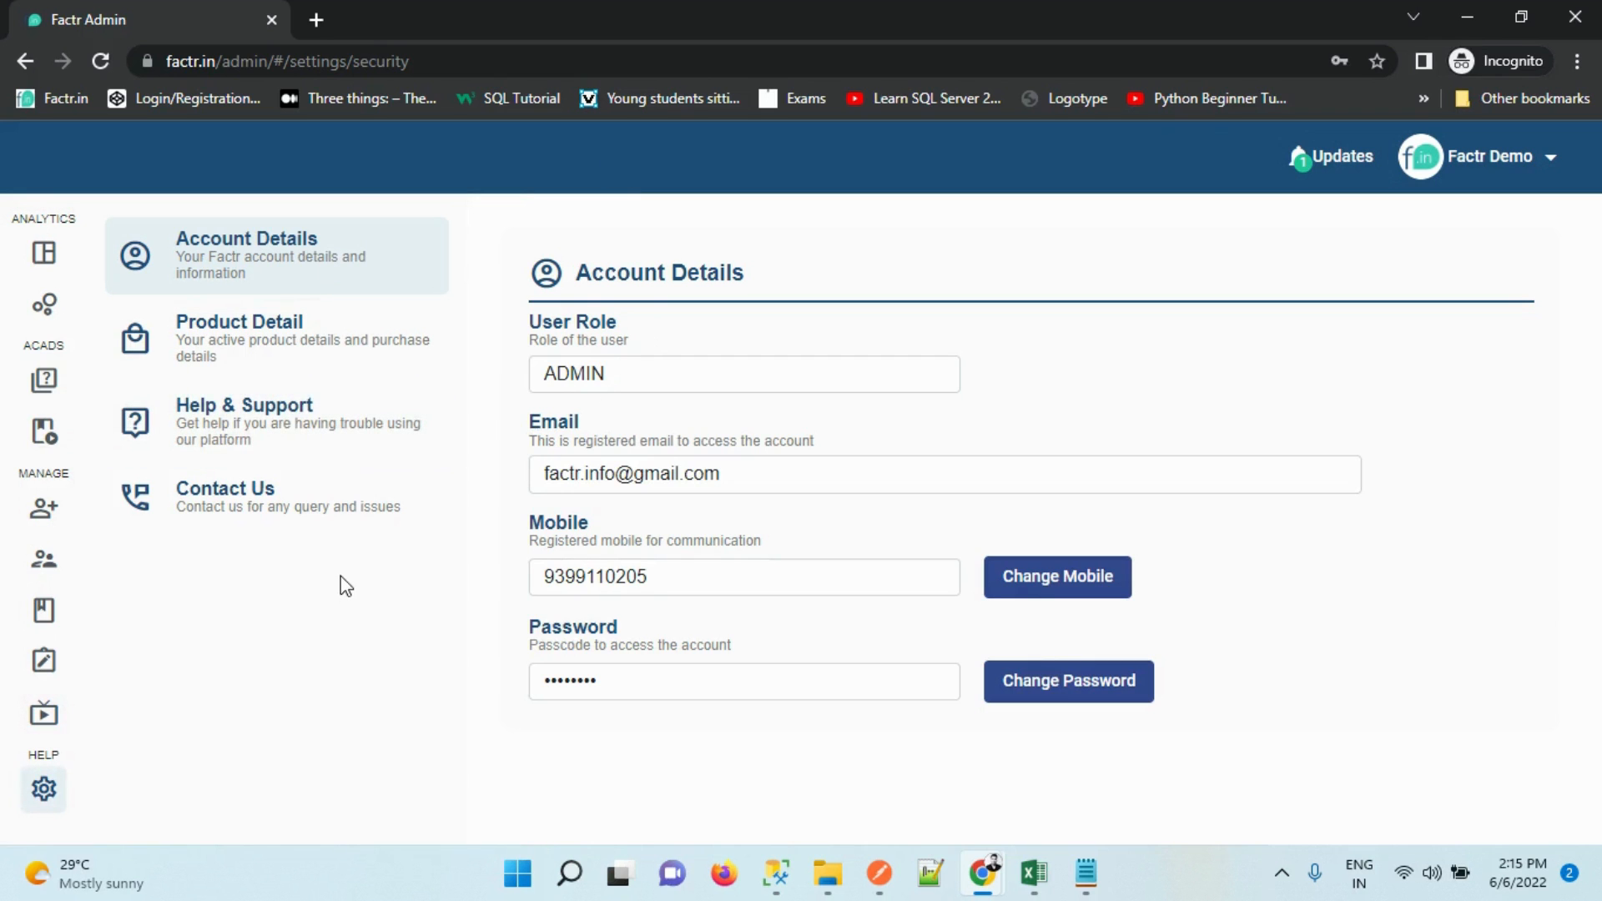
View the Help & Support FAQs, then show and dismiss the latest Updates popup
click(301, 435)
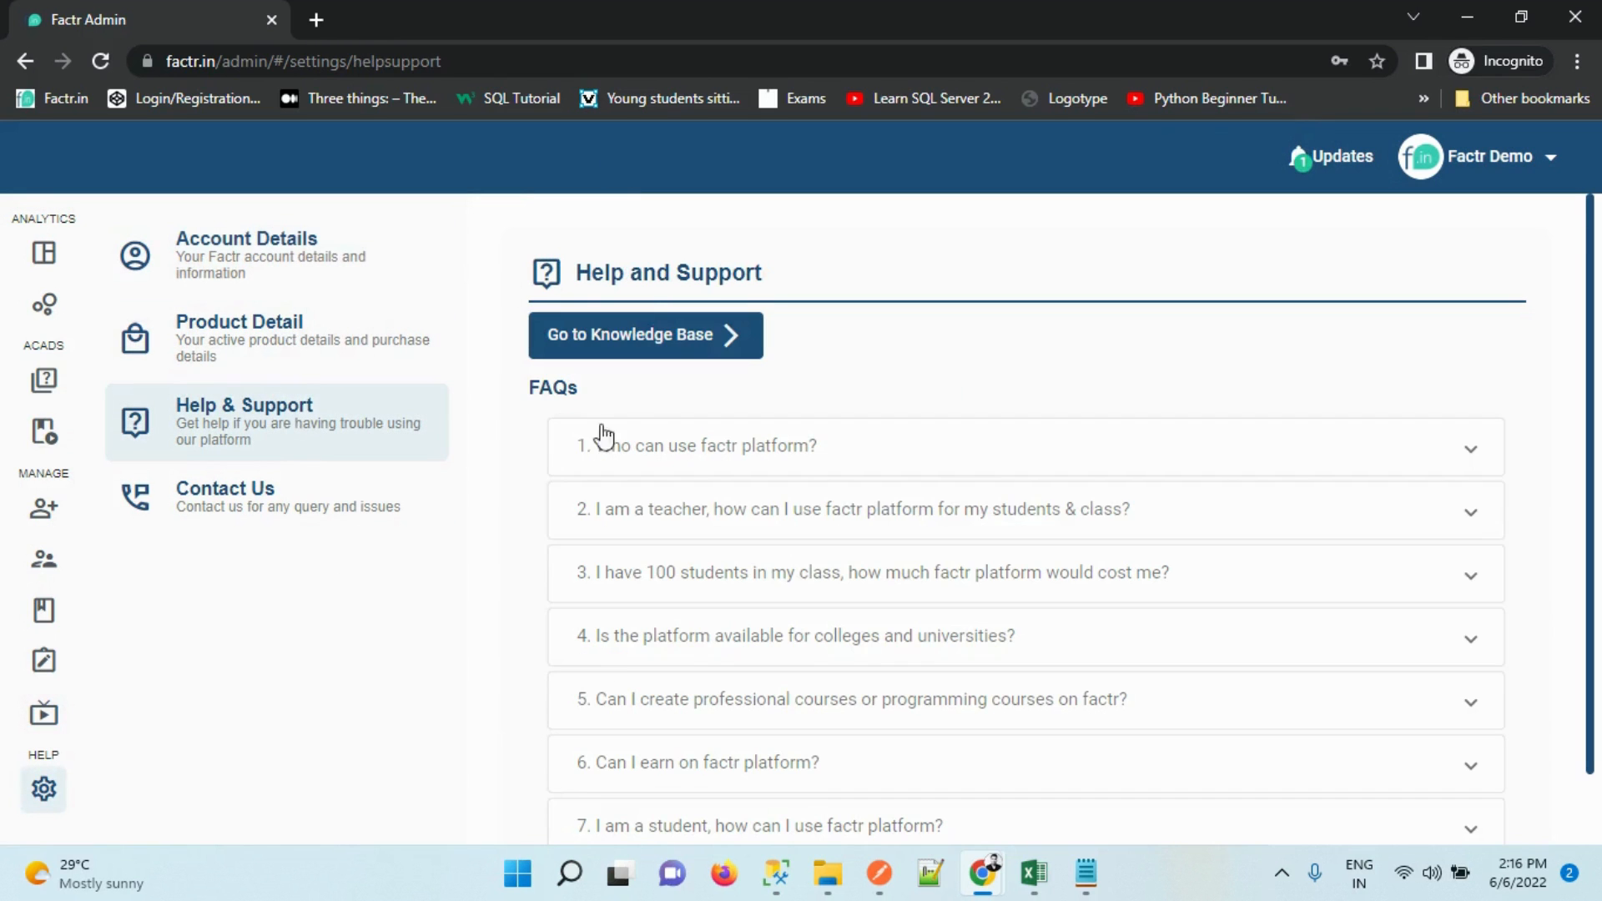
mouse_move(64, 276)
click(1310, 160)
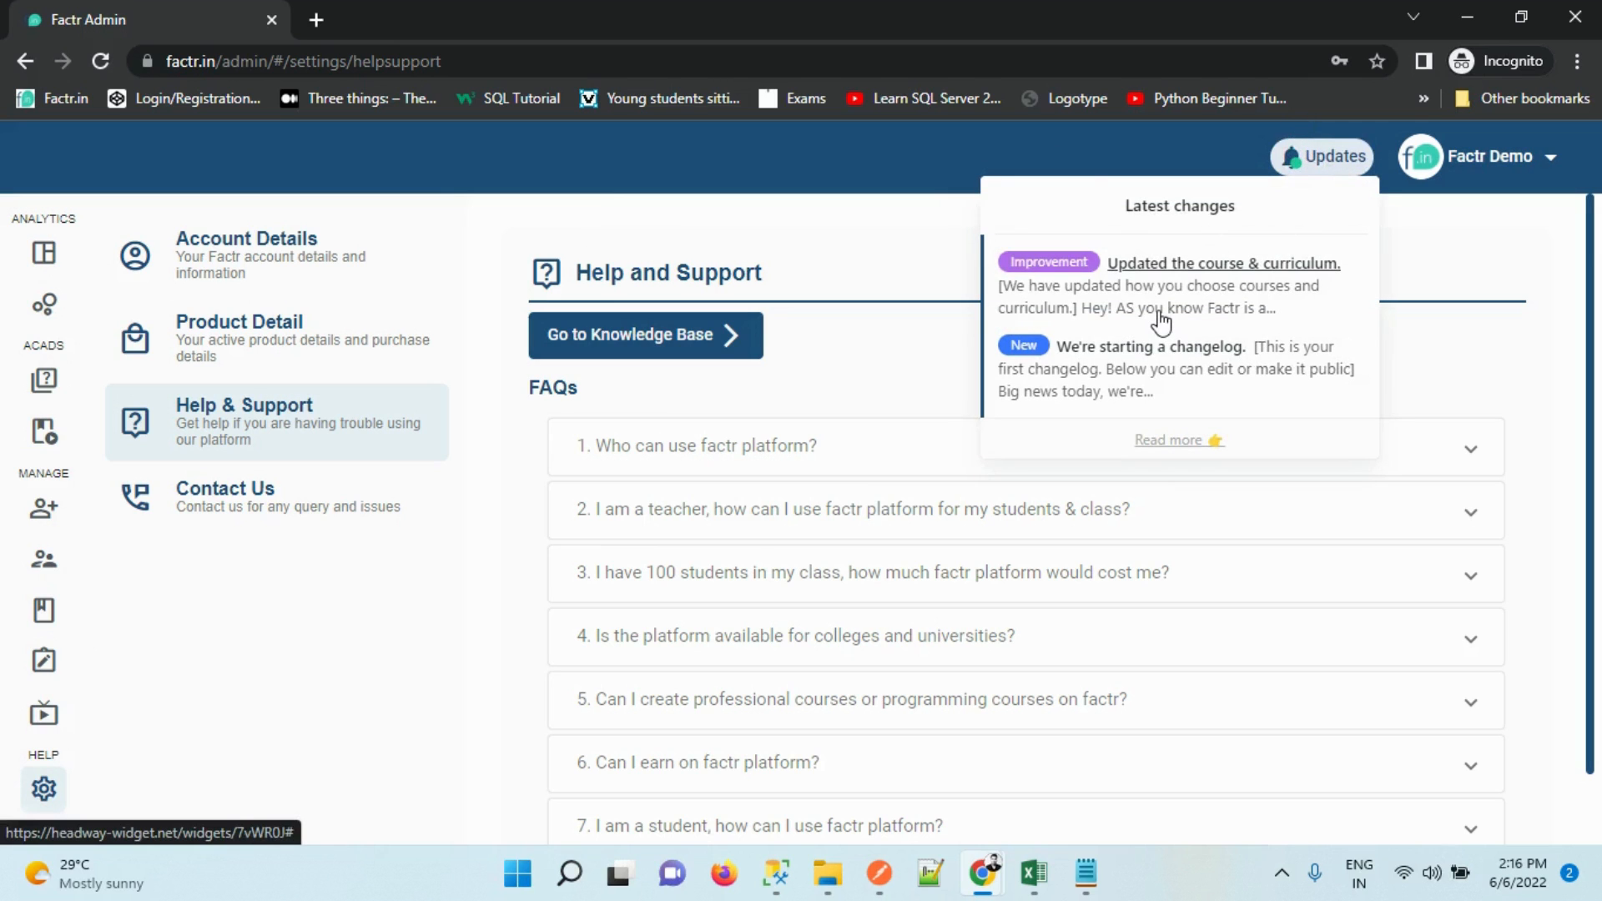
click(1069, 133)
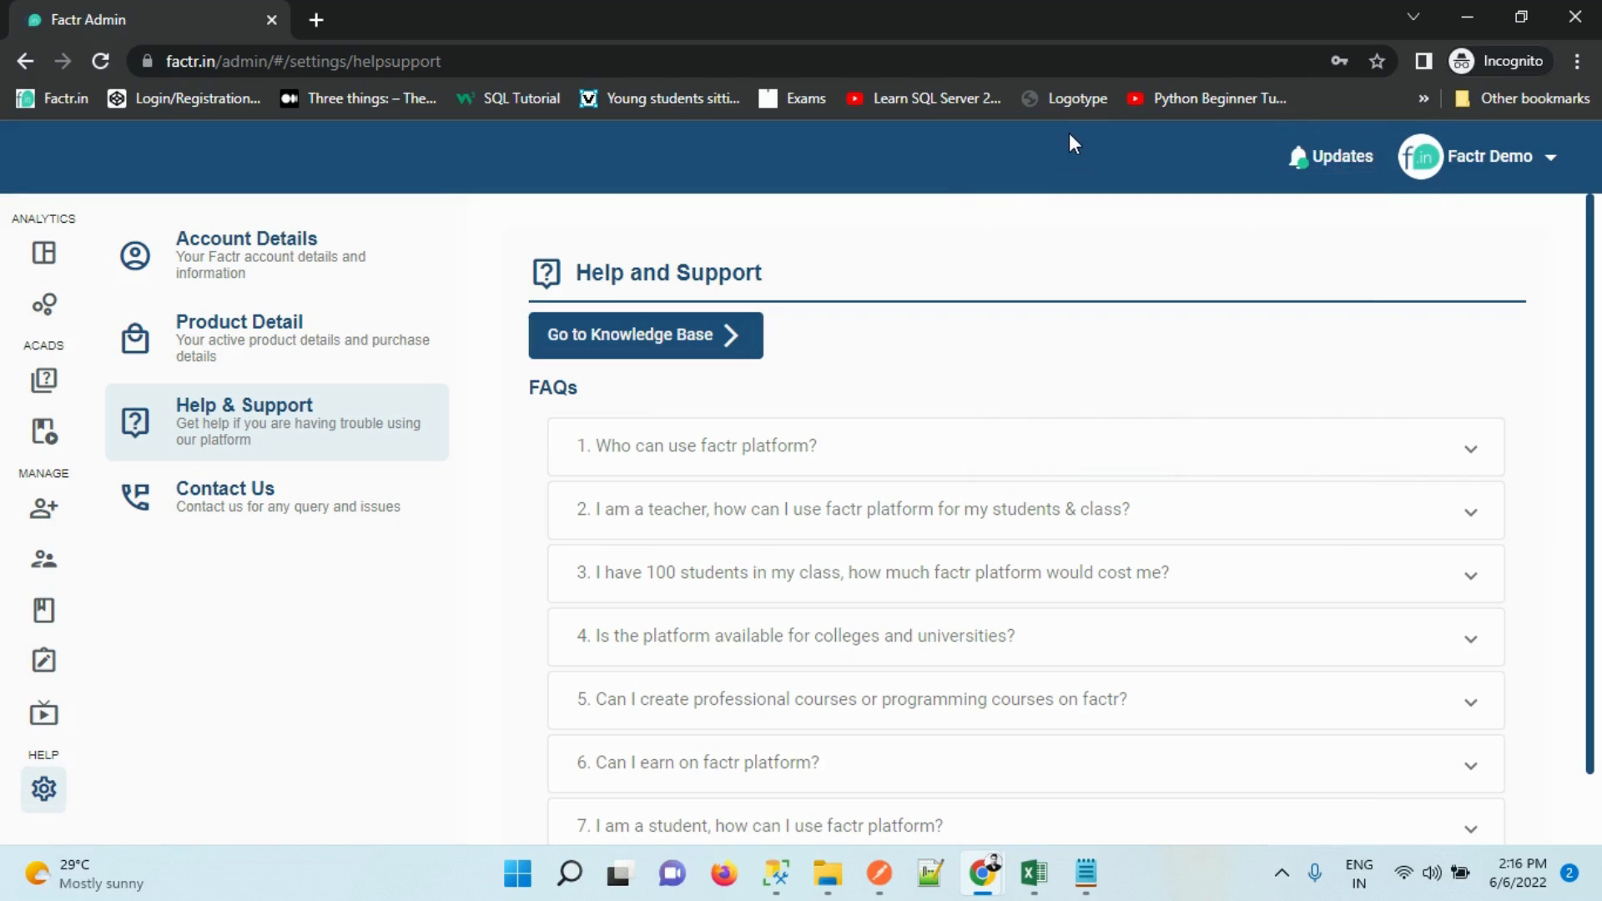
Open the Profile details from the avatar menu, then return to the Dashboard
click(1435, 159)
click(1410, 227)
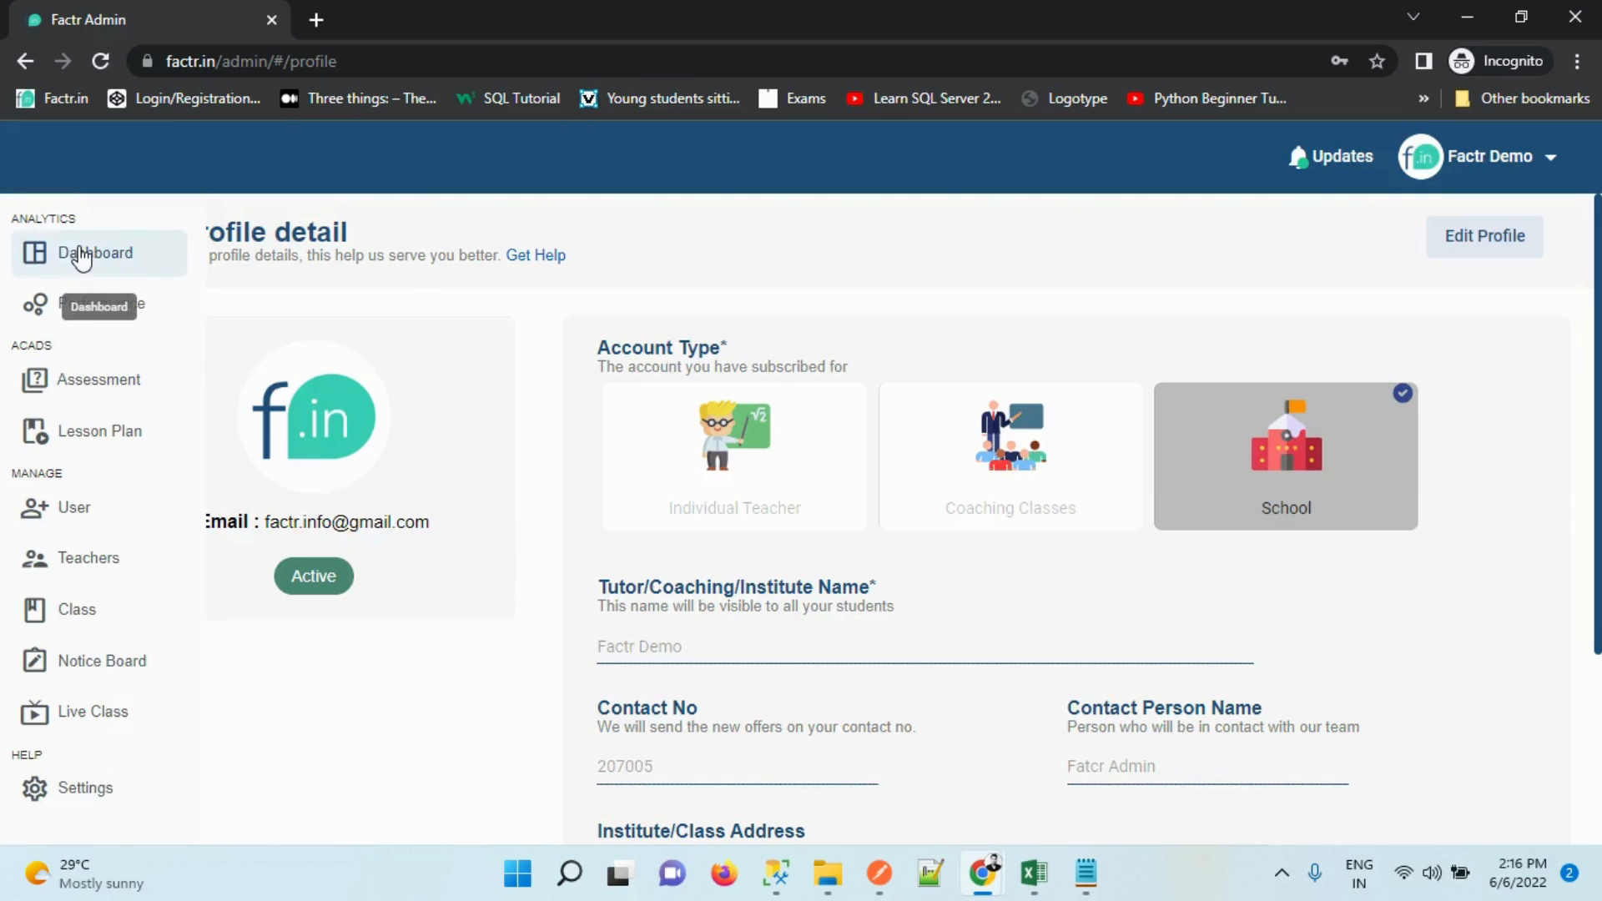
click(78, 250)
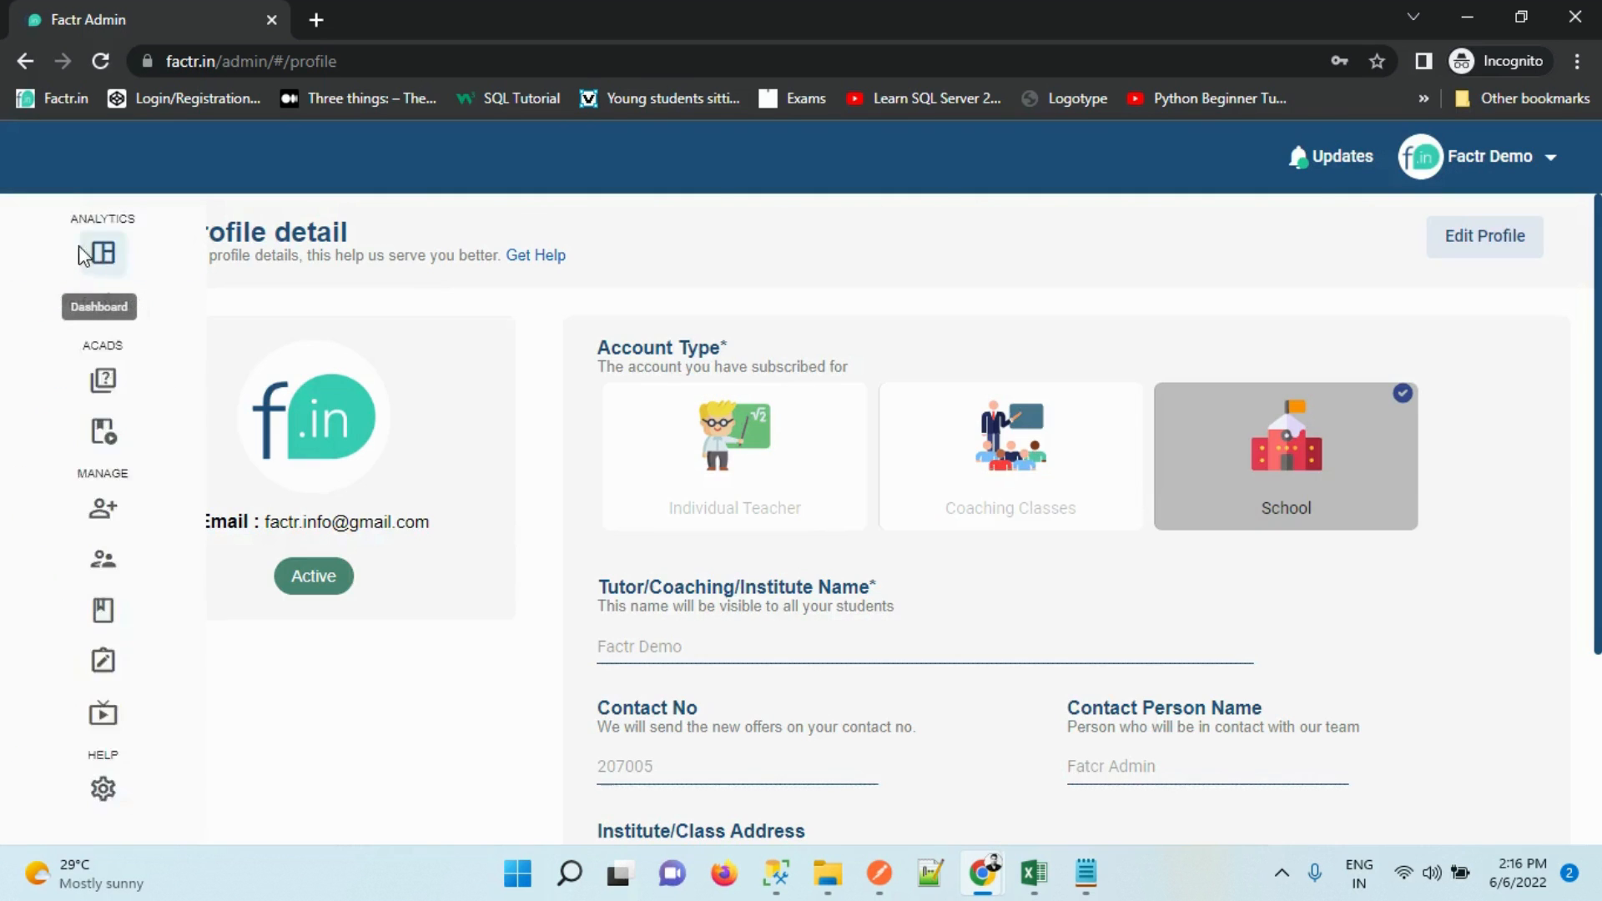